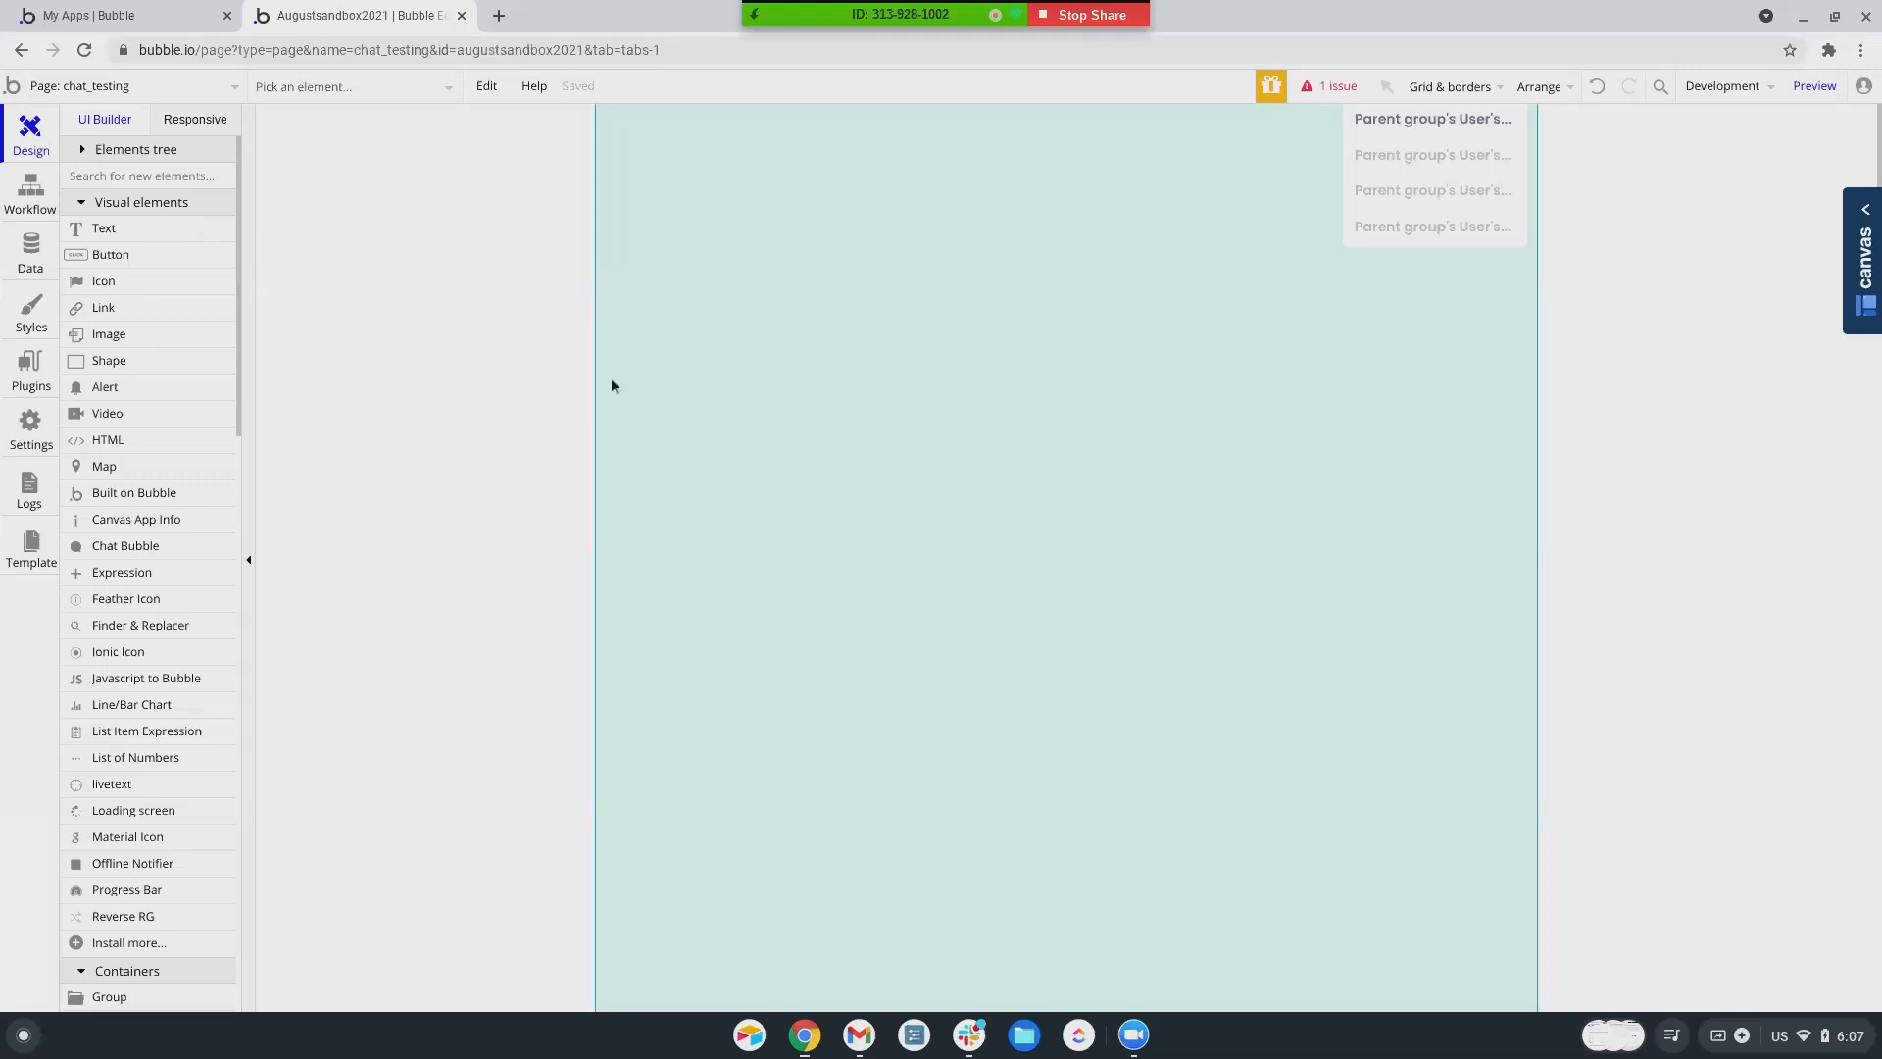
- Open the app data for All Users and run the app as the user listed directly above the admin
left_click(31, 253)
left_click(343, 162)
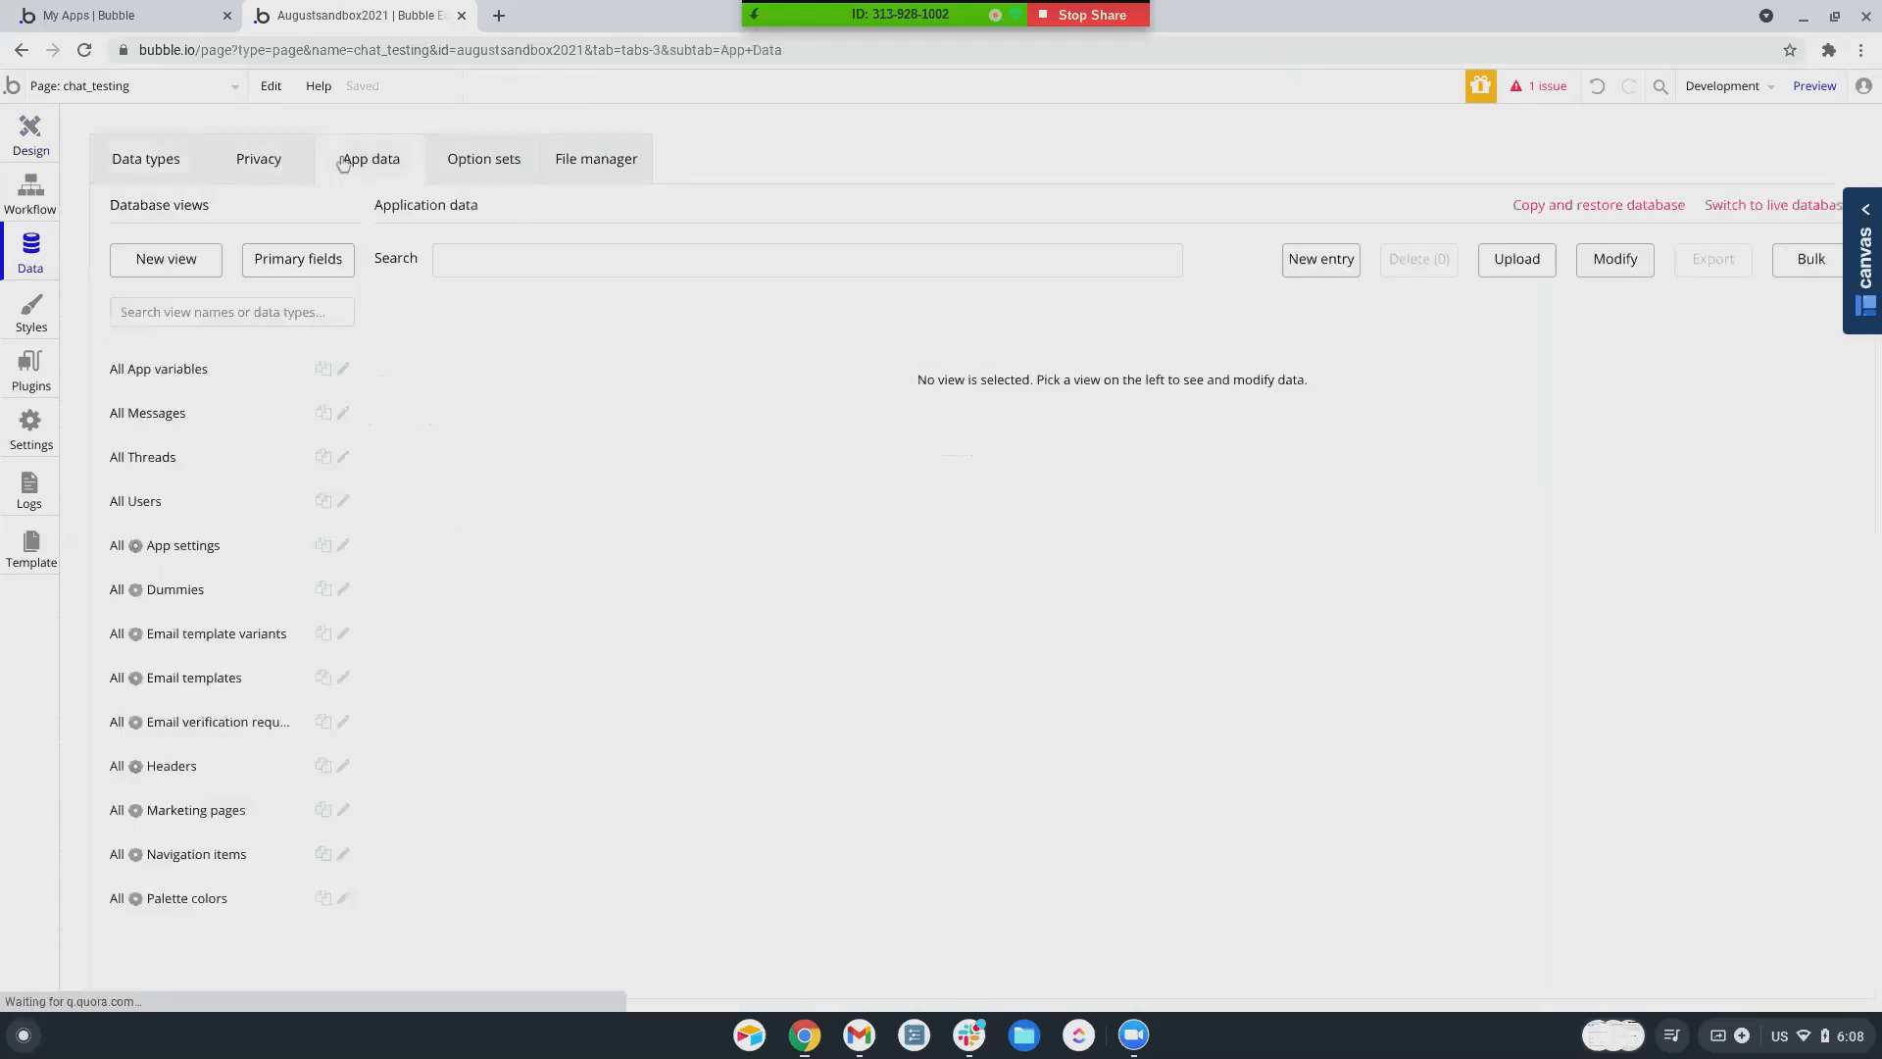
left_click(148, 503)
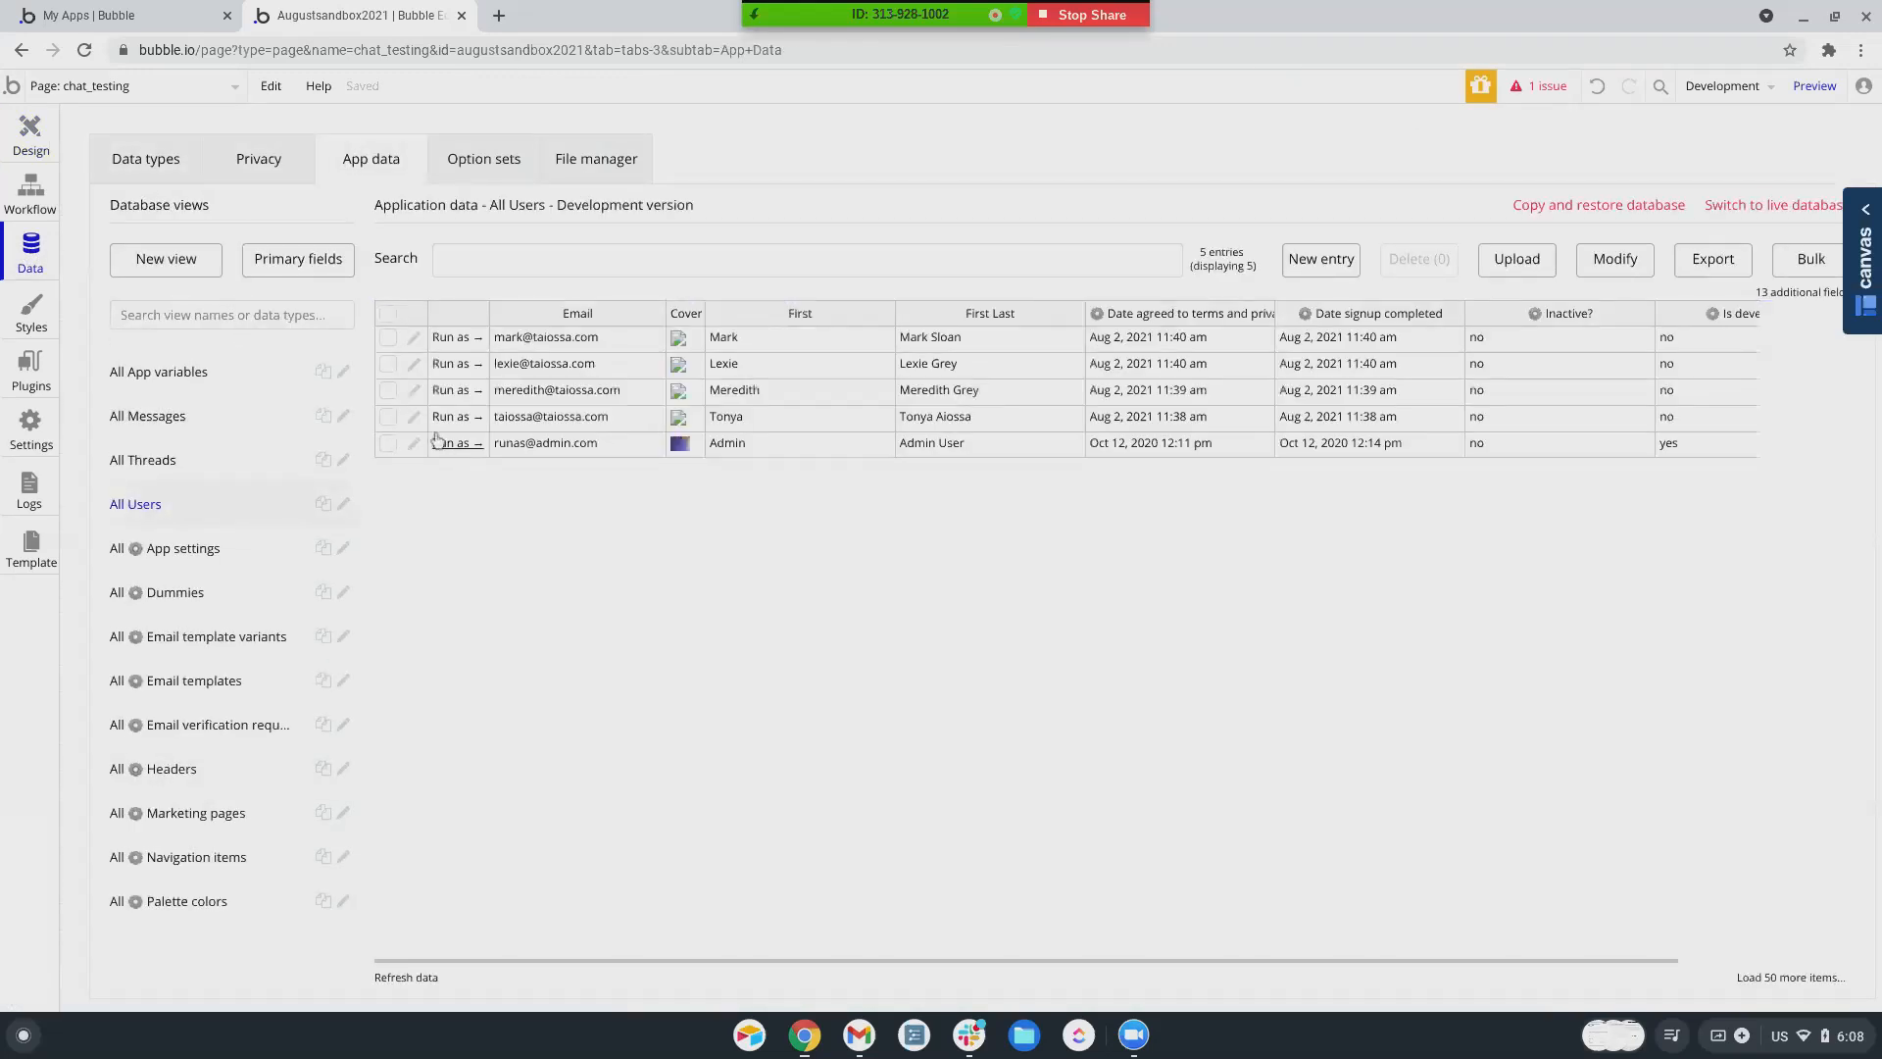
left_click(437, 422)
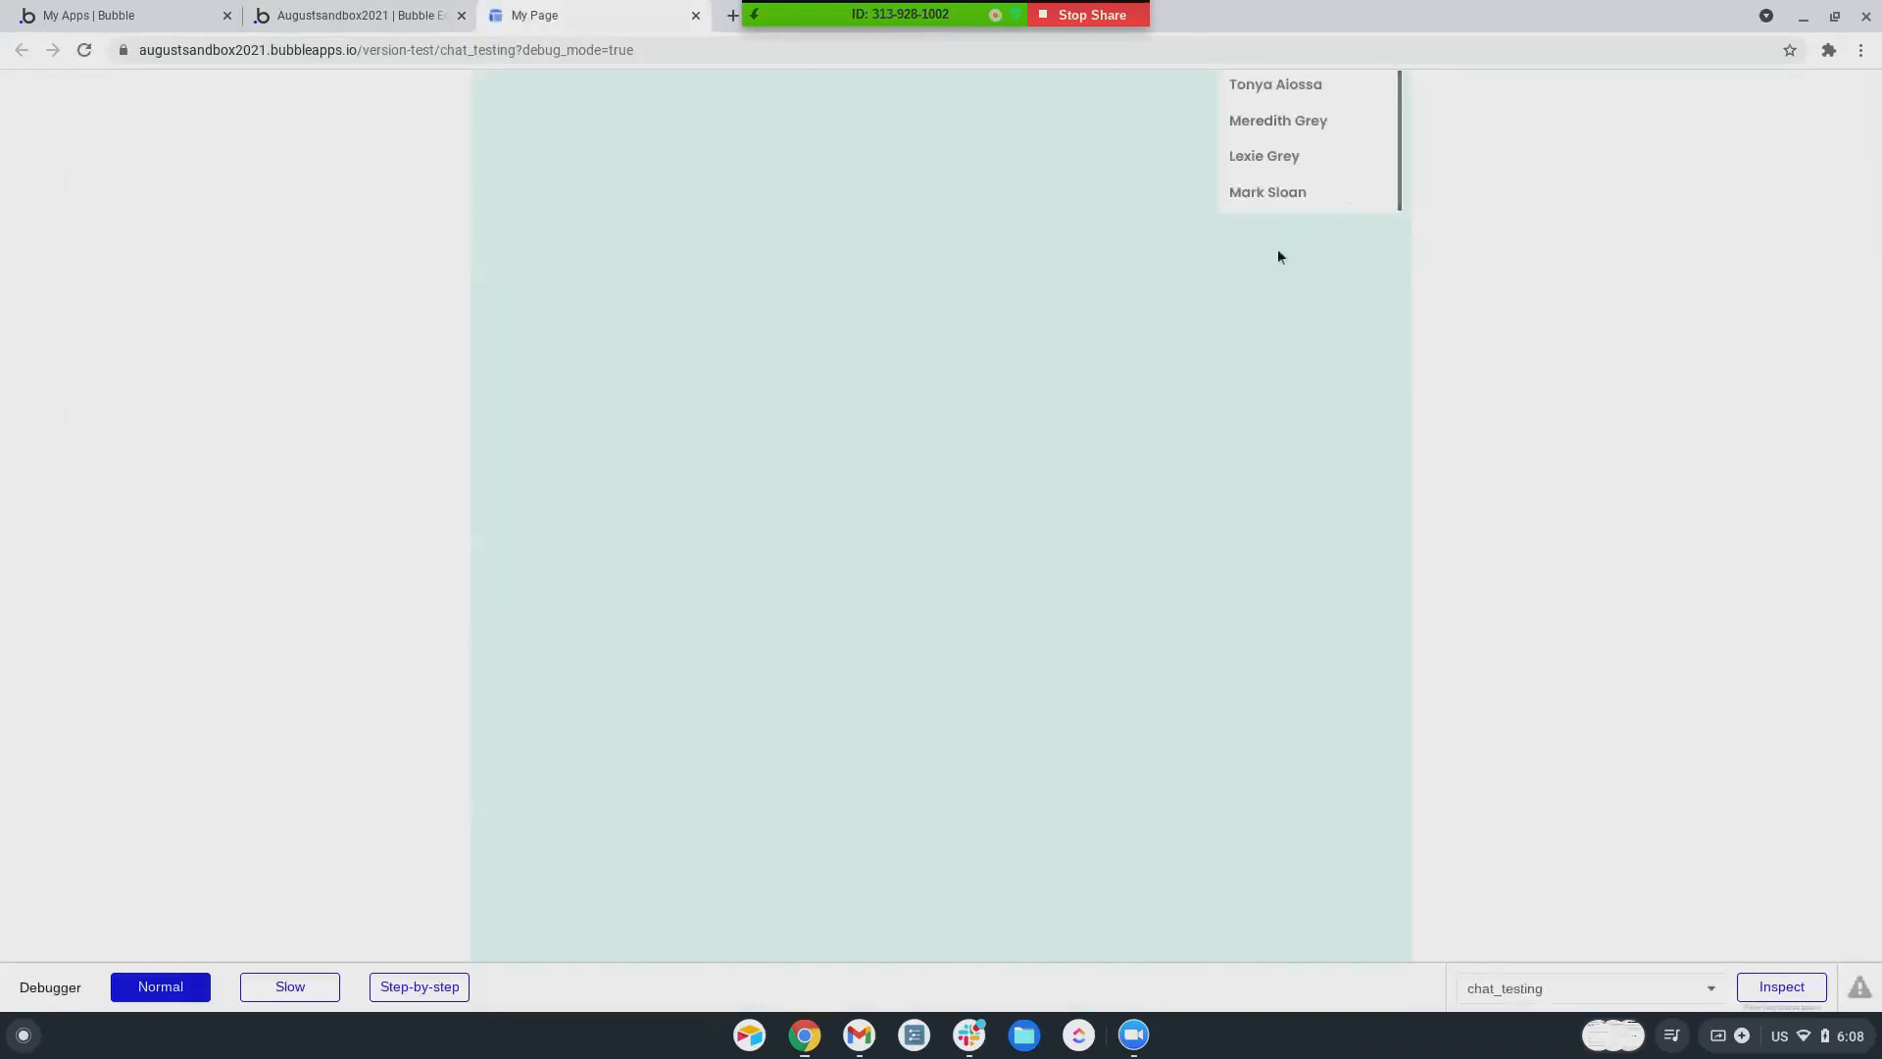
- Open chat windows with the second, third and fourth users in the preview page's user list
left_click(1284, 128)
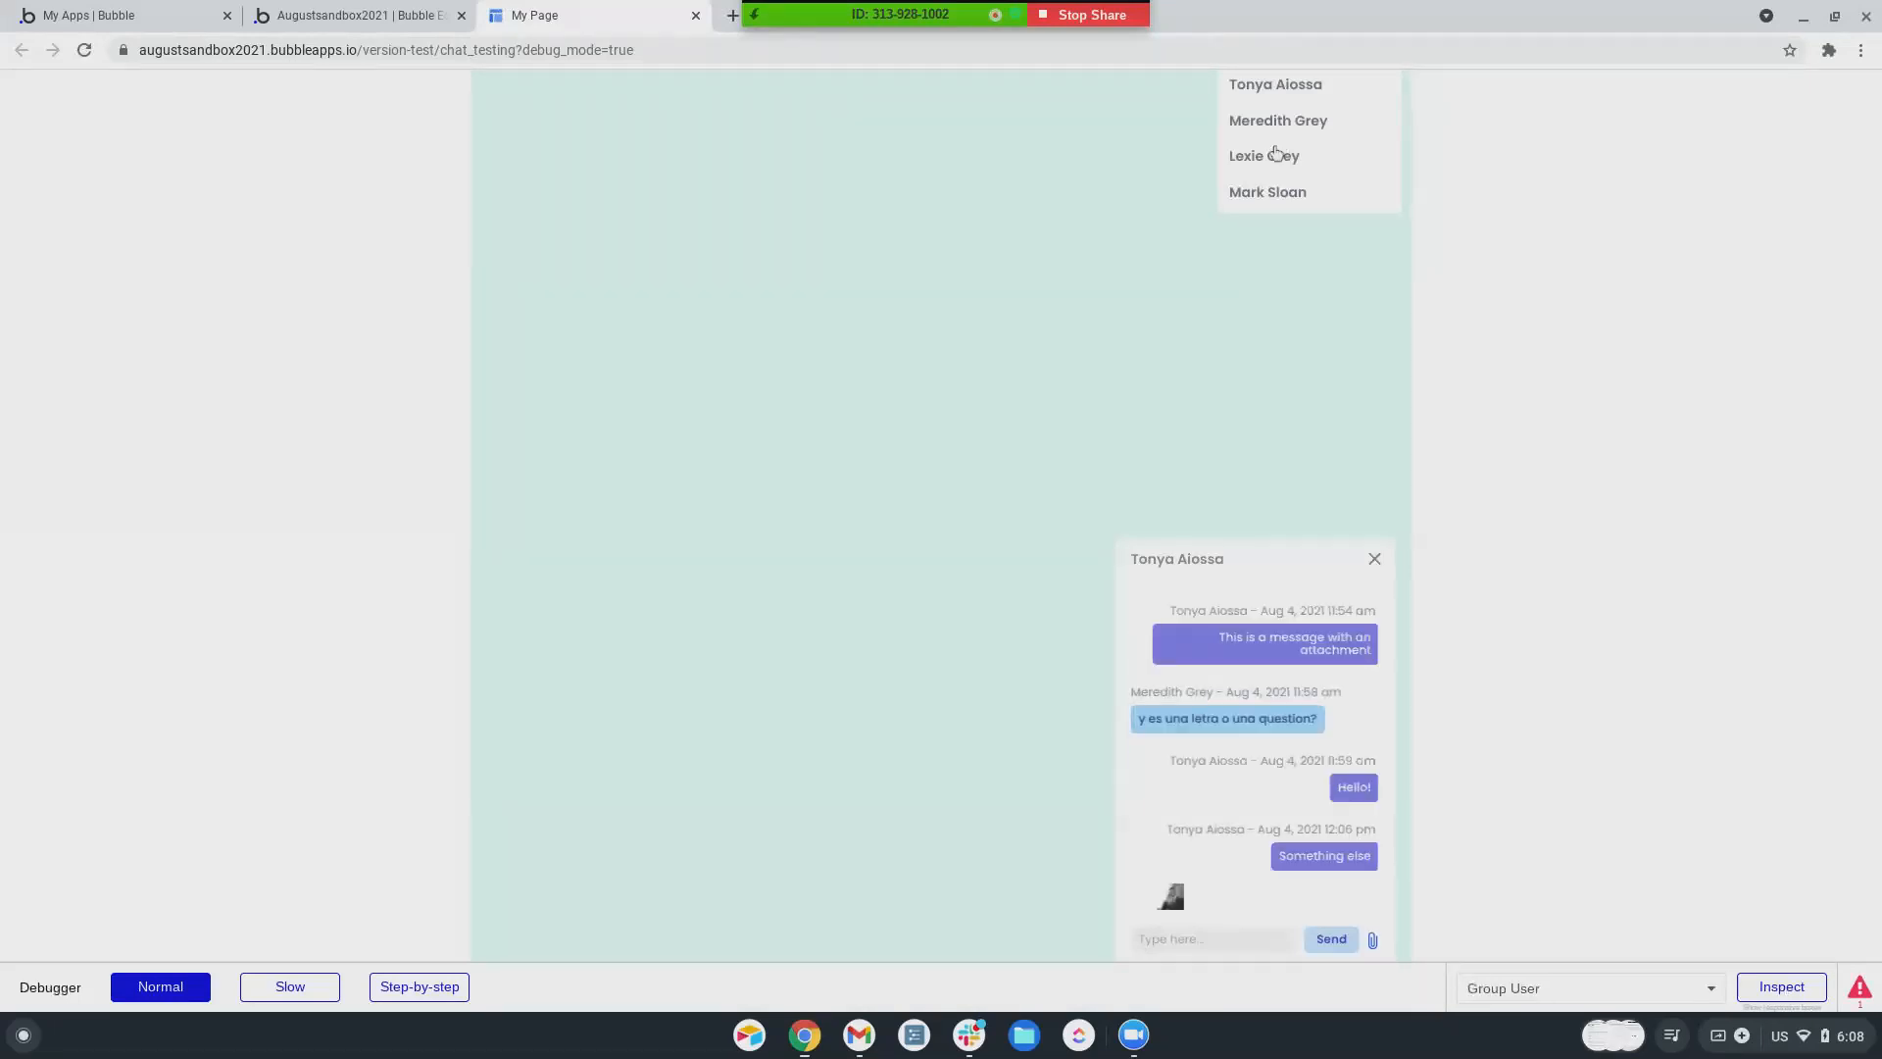
left_click(1275, 157)
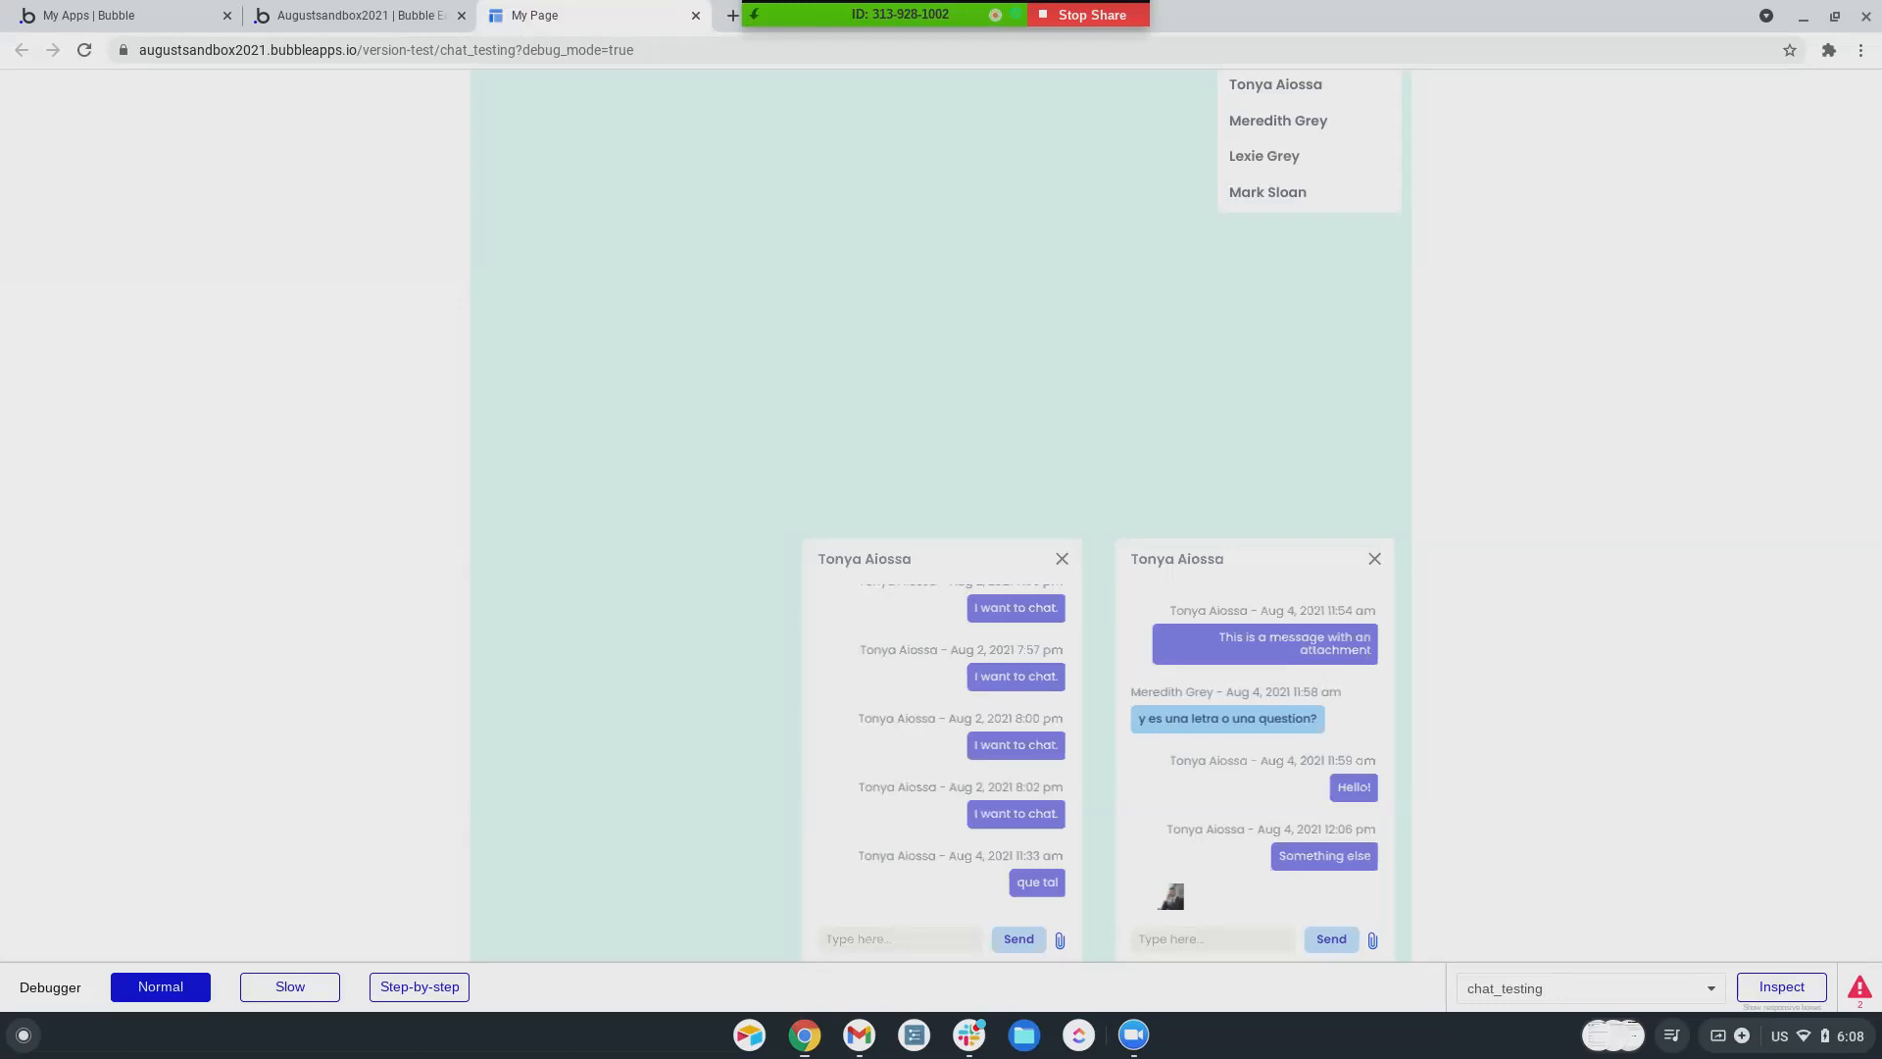
left_click(1250, 207)
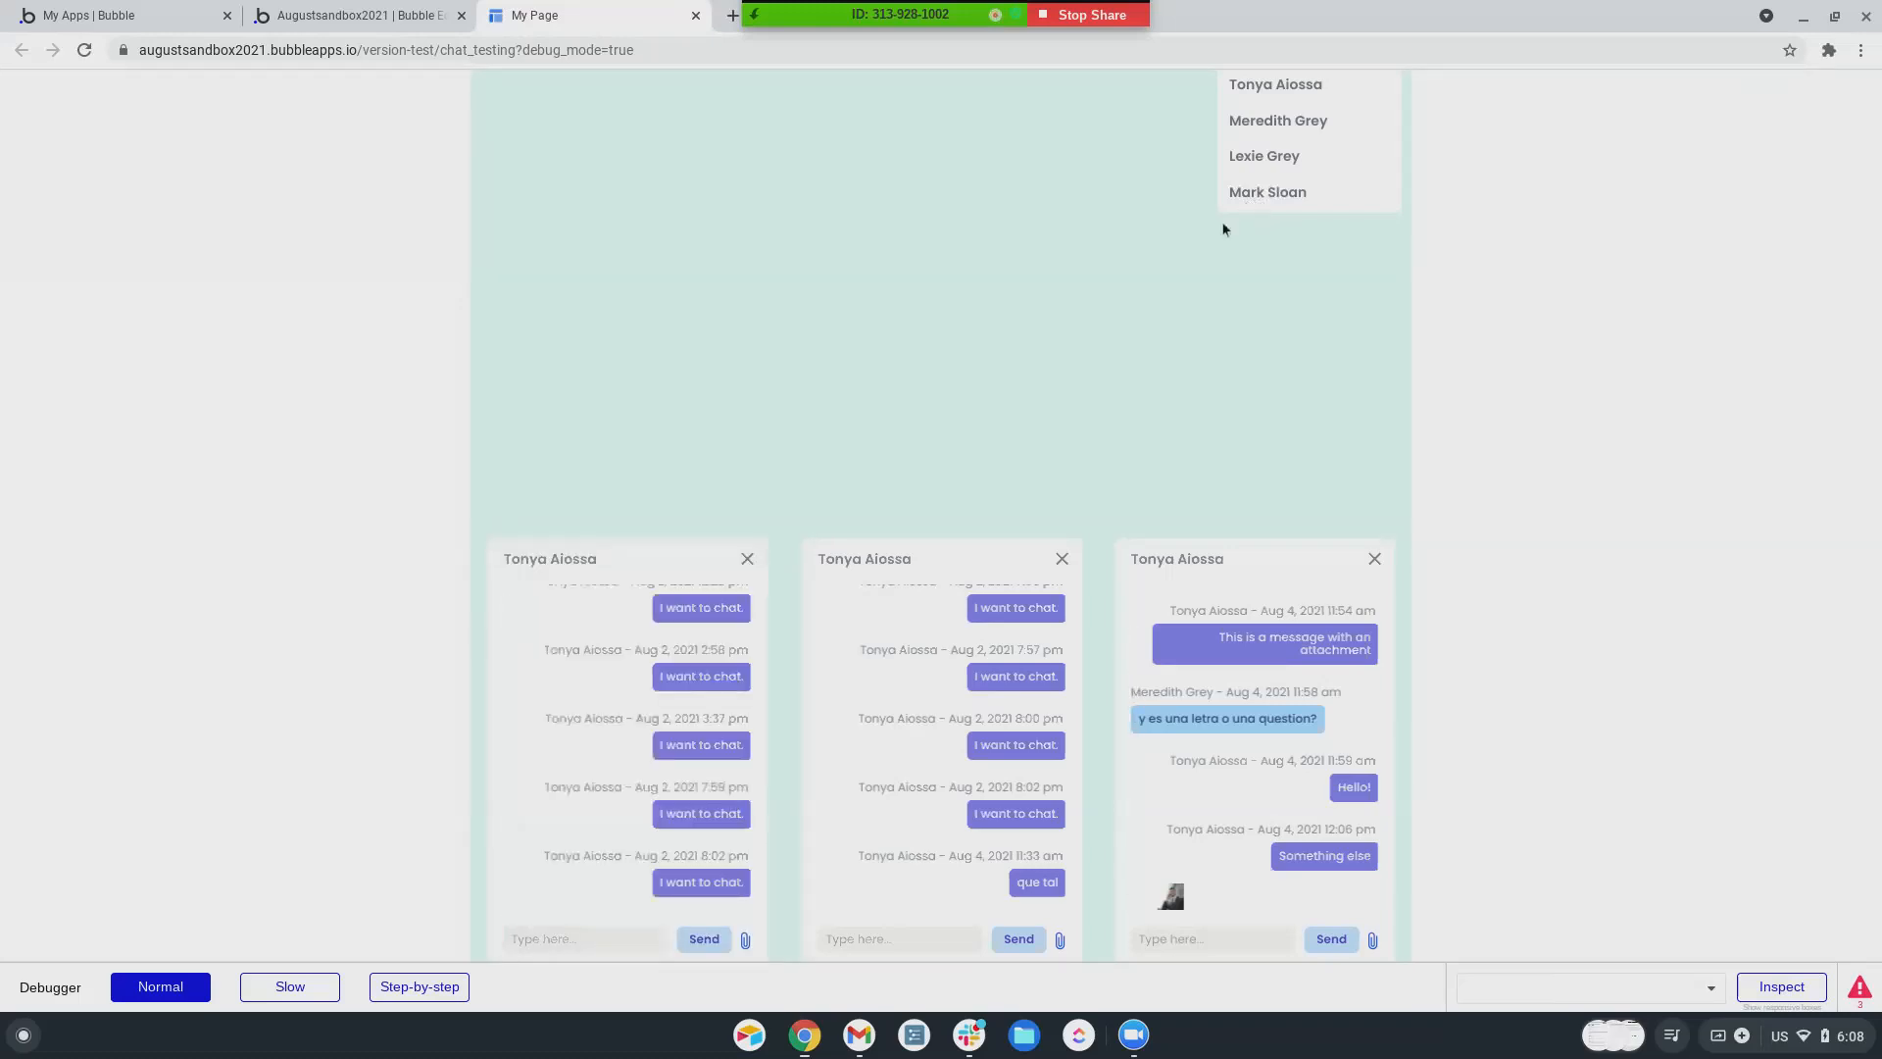
- Close the middle chat window and reopen that conversation from the user list
left_click(1062, 558)
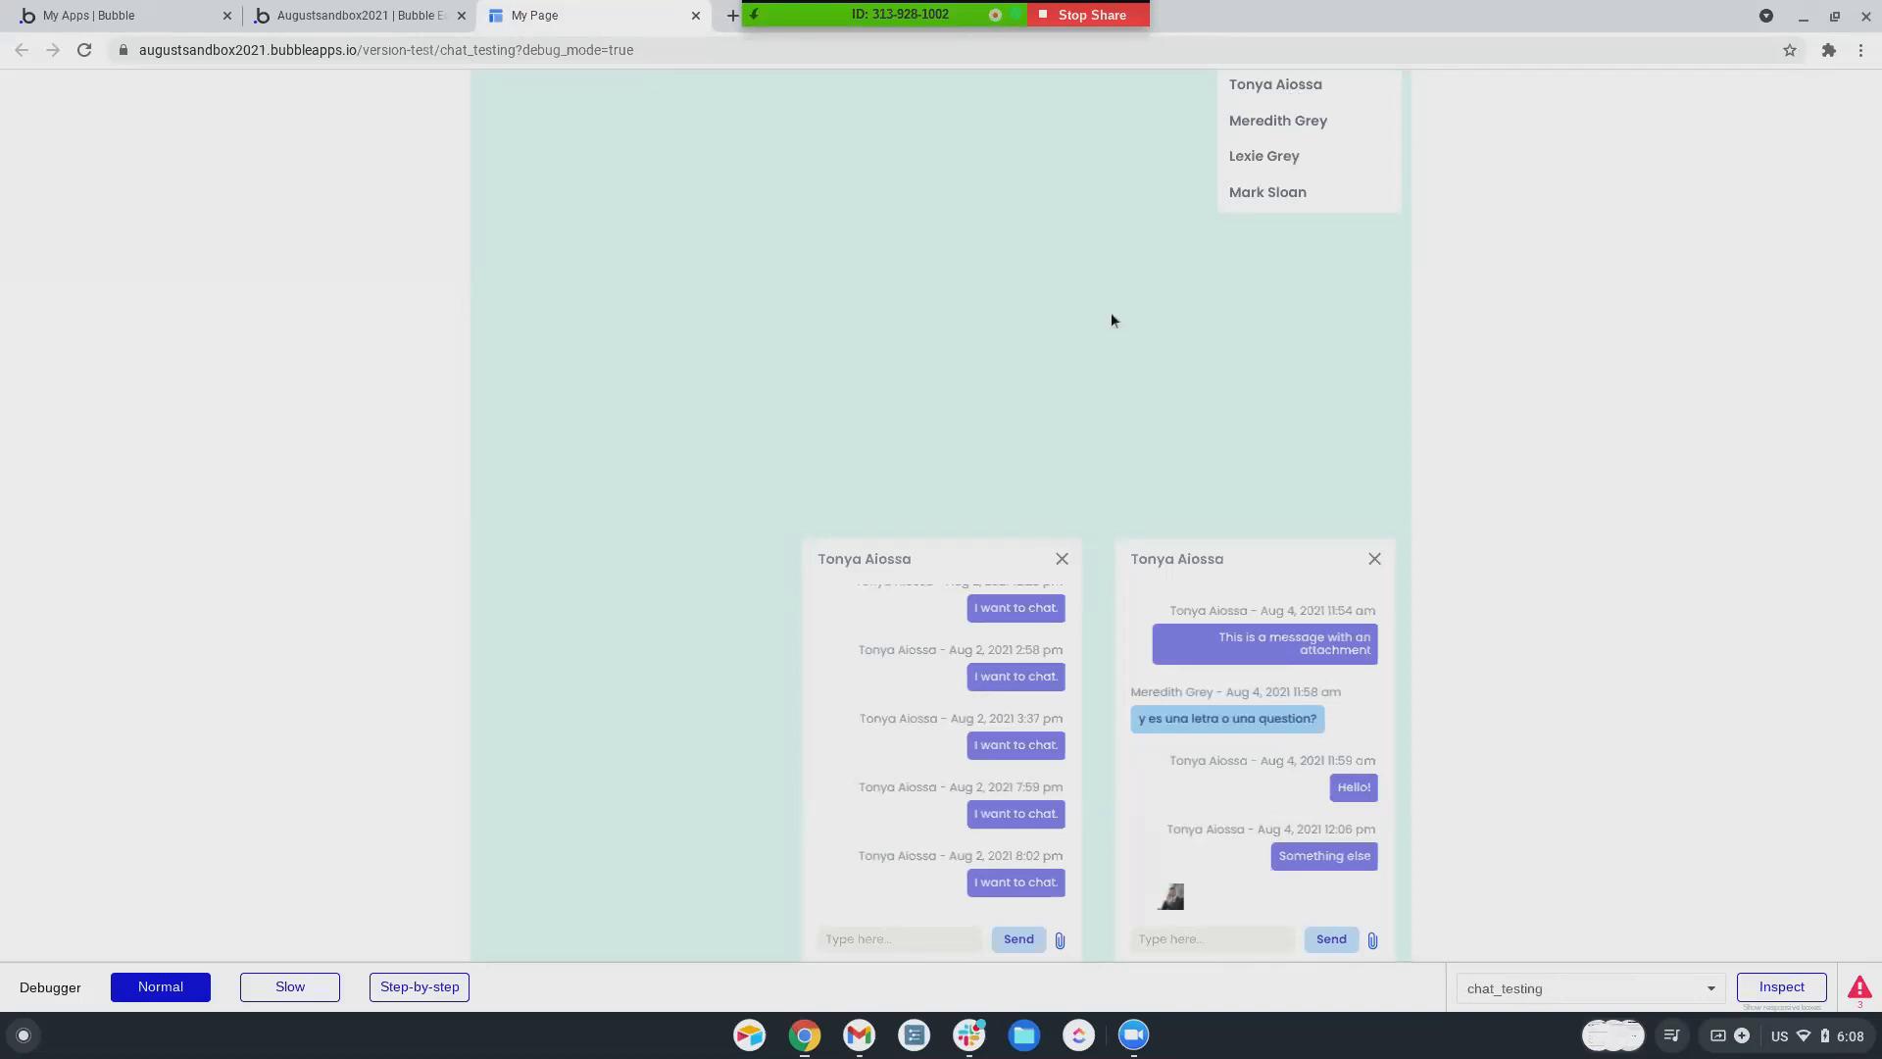
scroll(1252, 197, "down", 1)
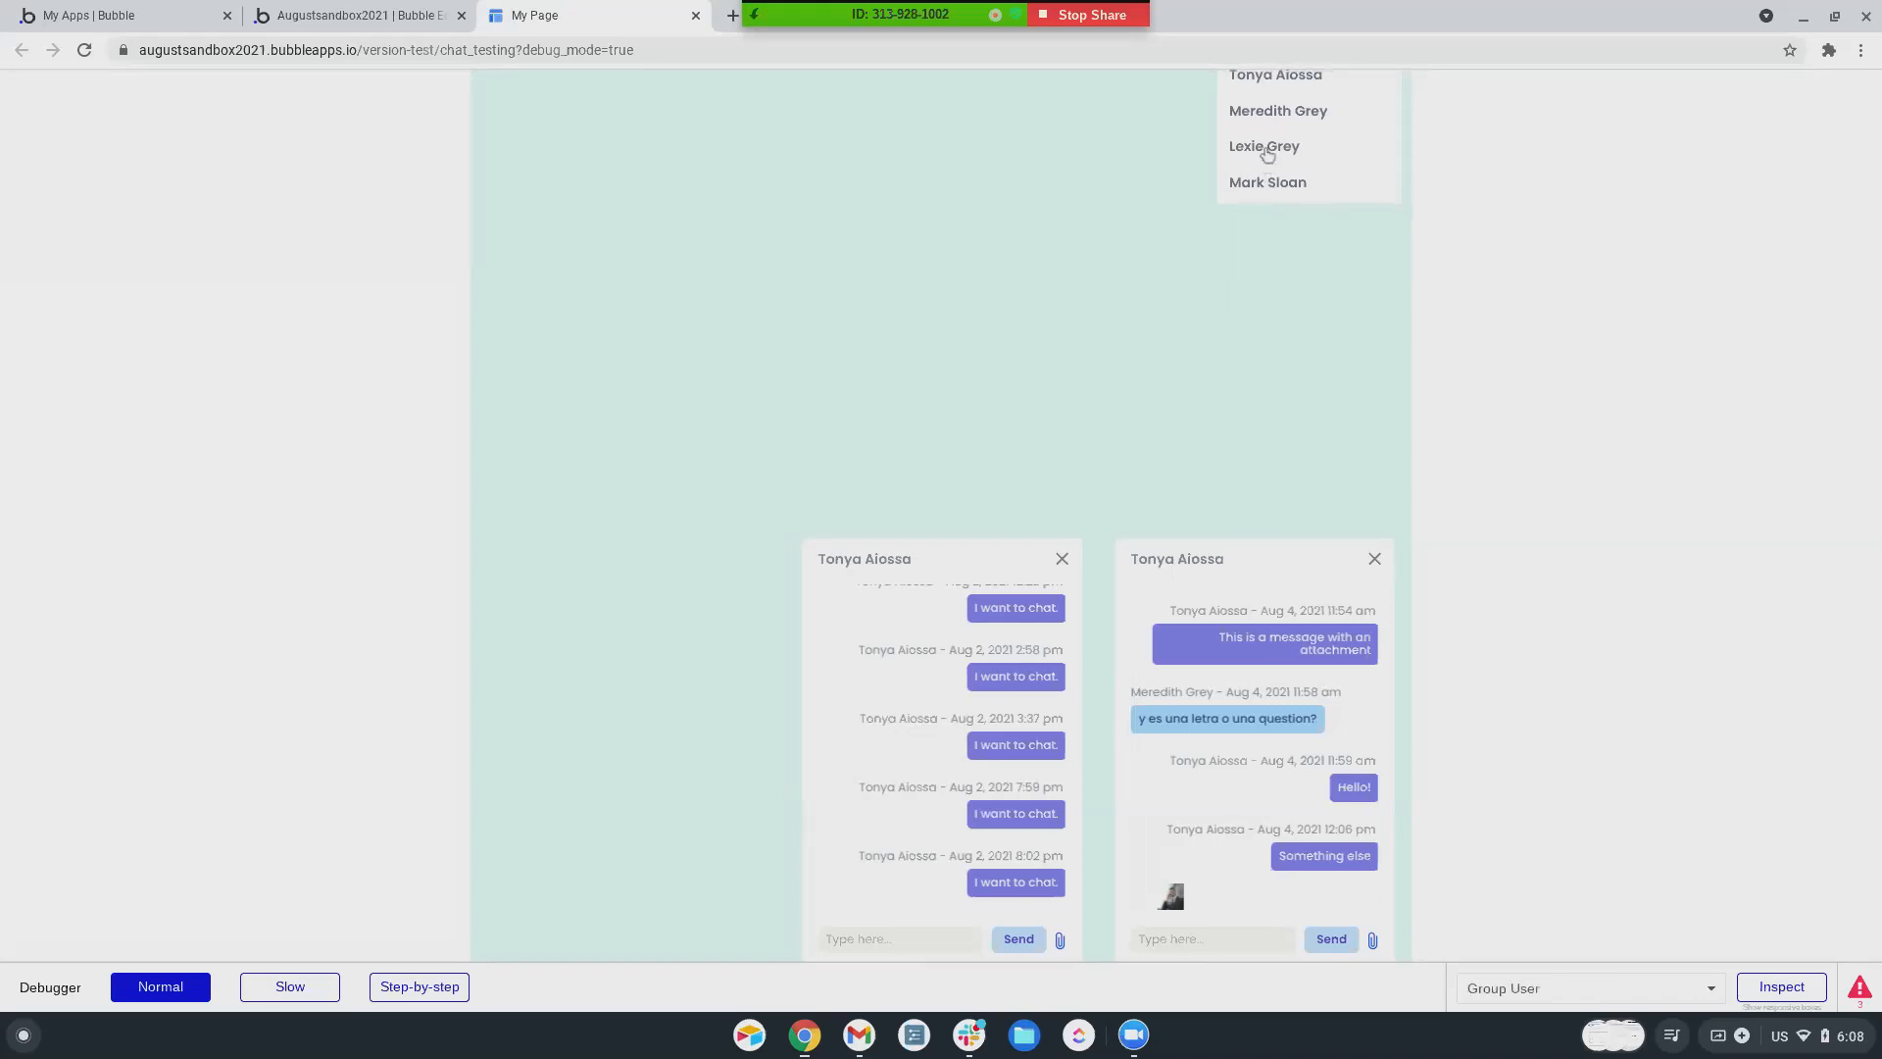
left_click(1268, 118)
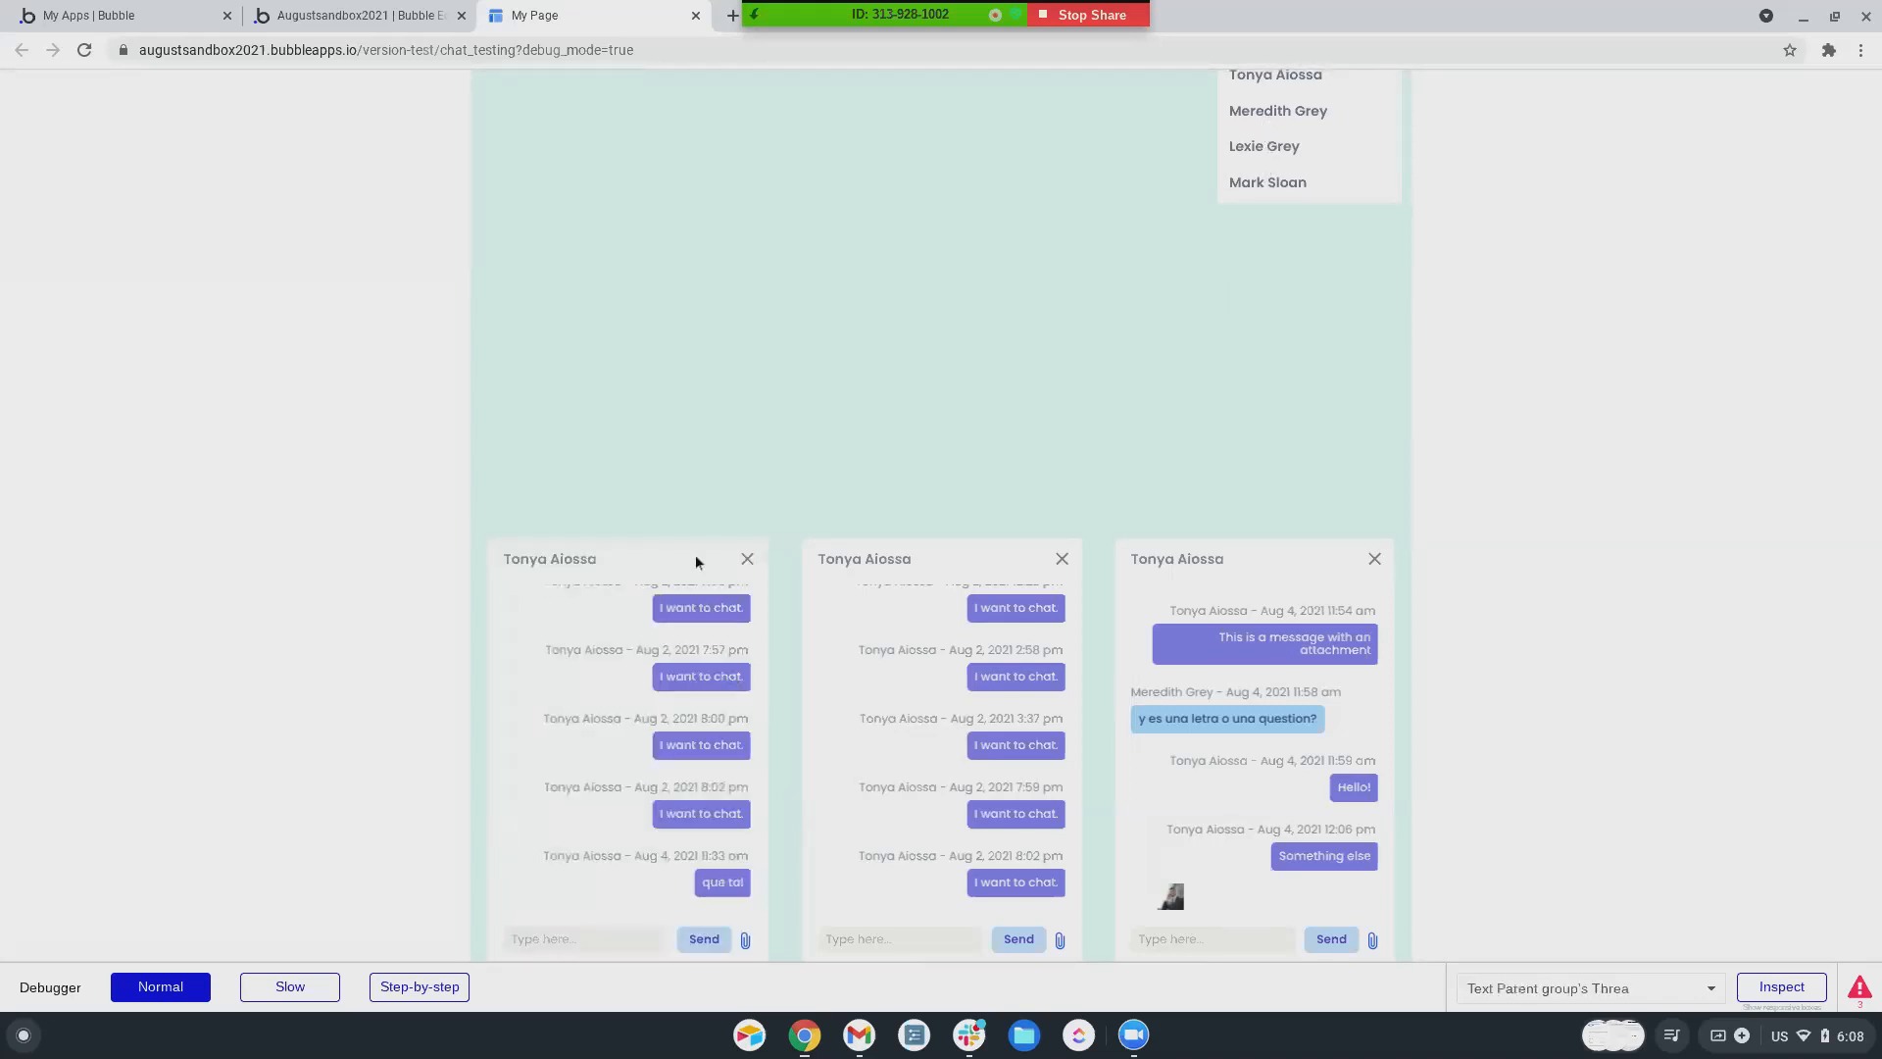
- Examine how the chat windows behave while the page scrolls, and review the message history in the leftmost chat
scroll(847, 426, "down", 8)
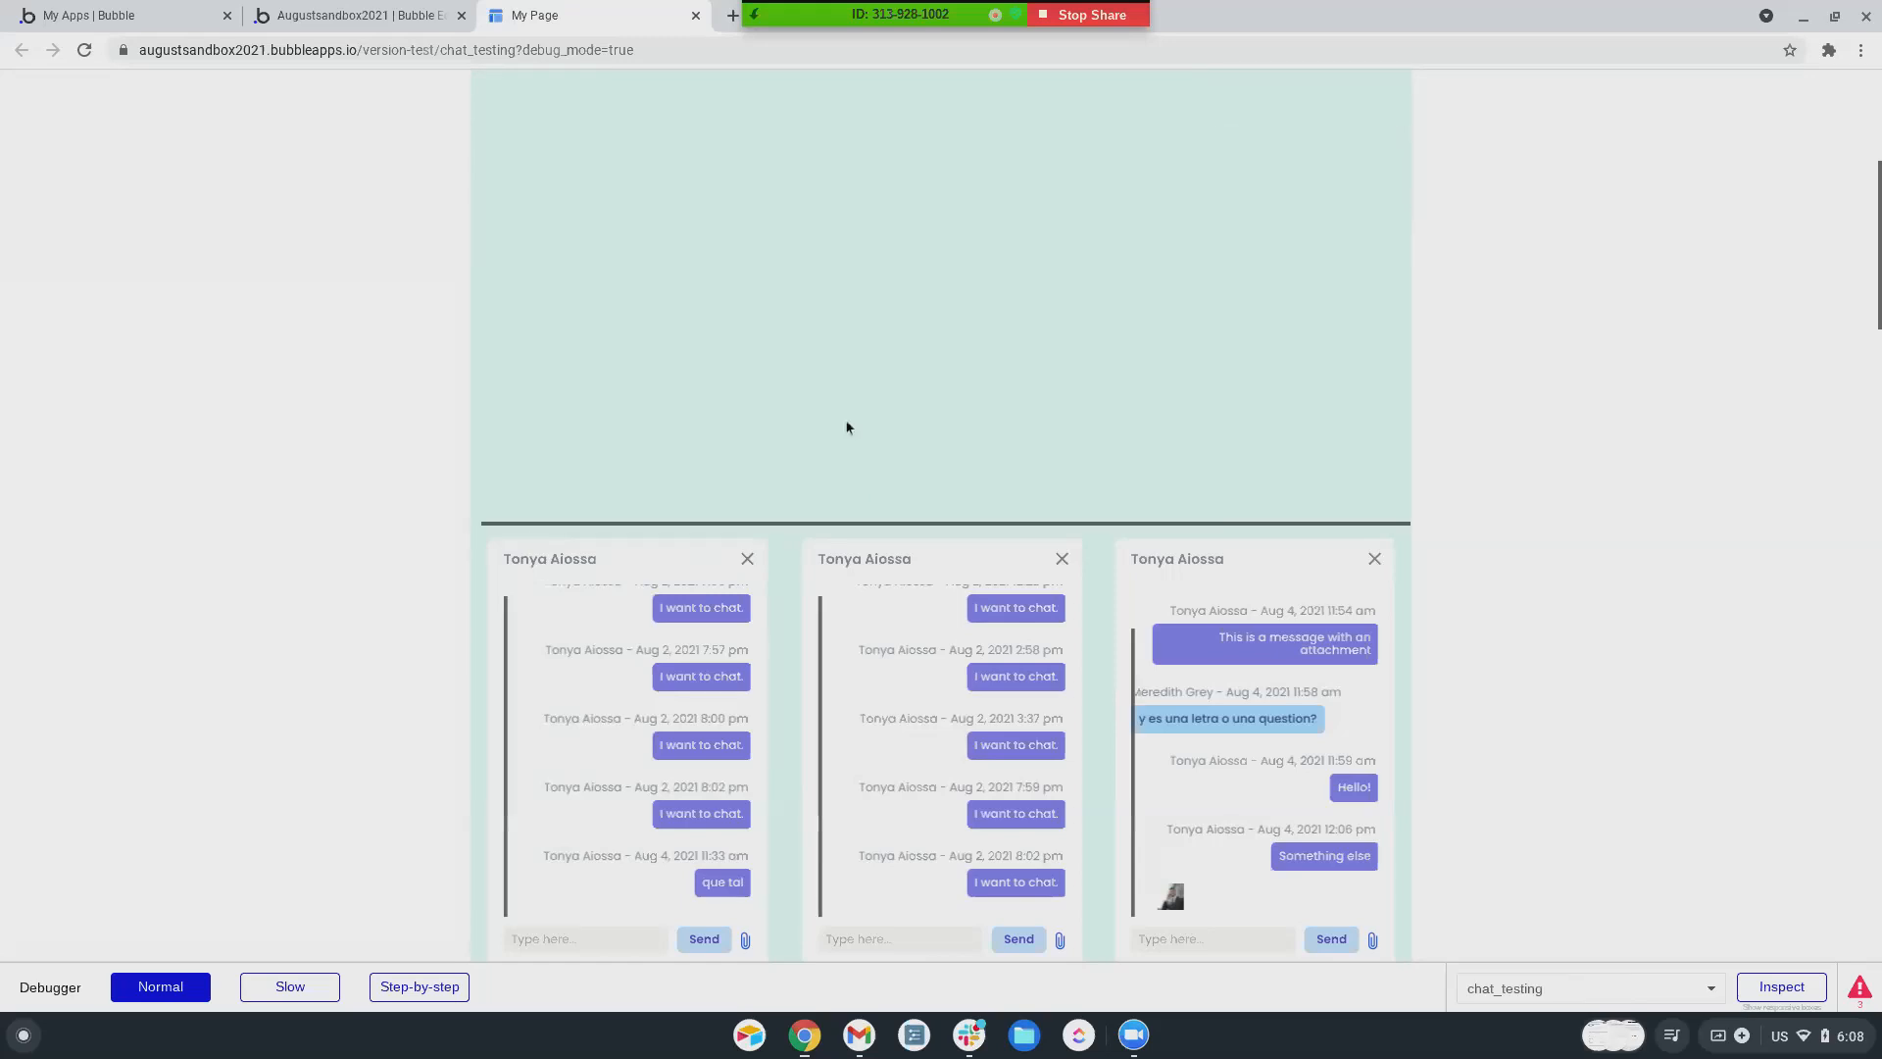
scroll(847, 427, "up", 8)
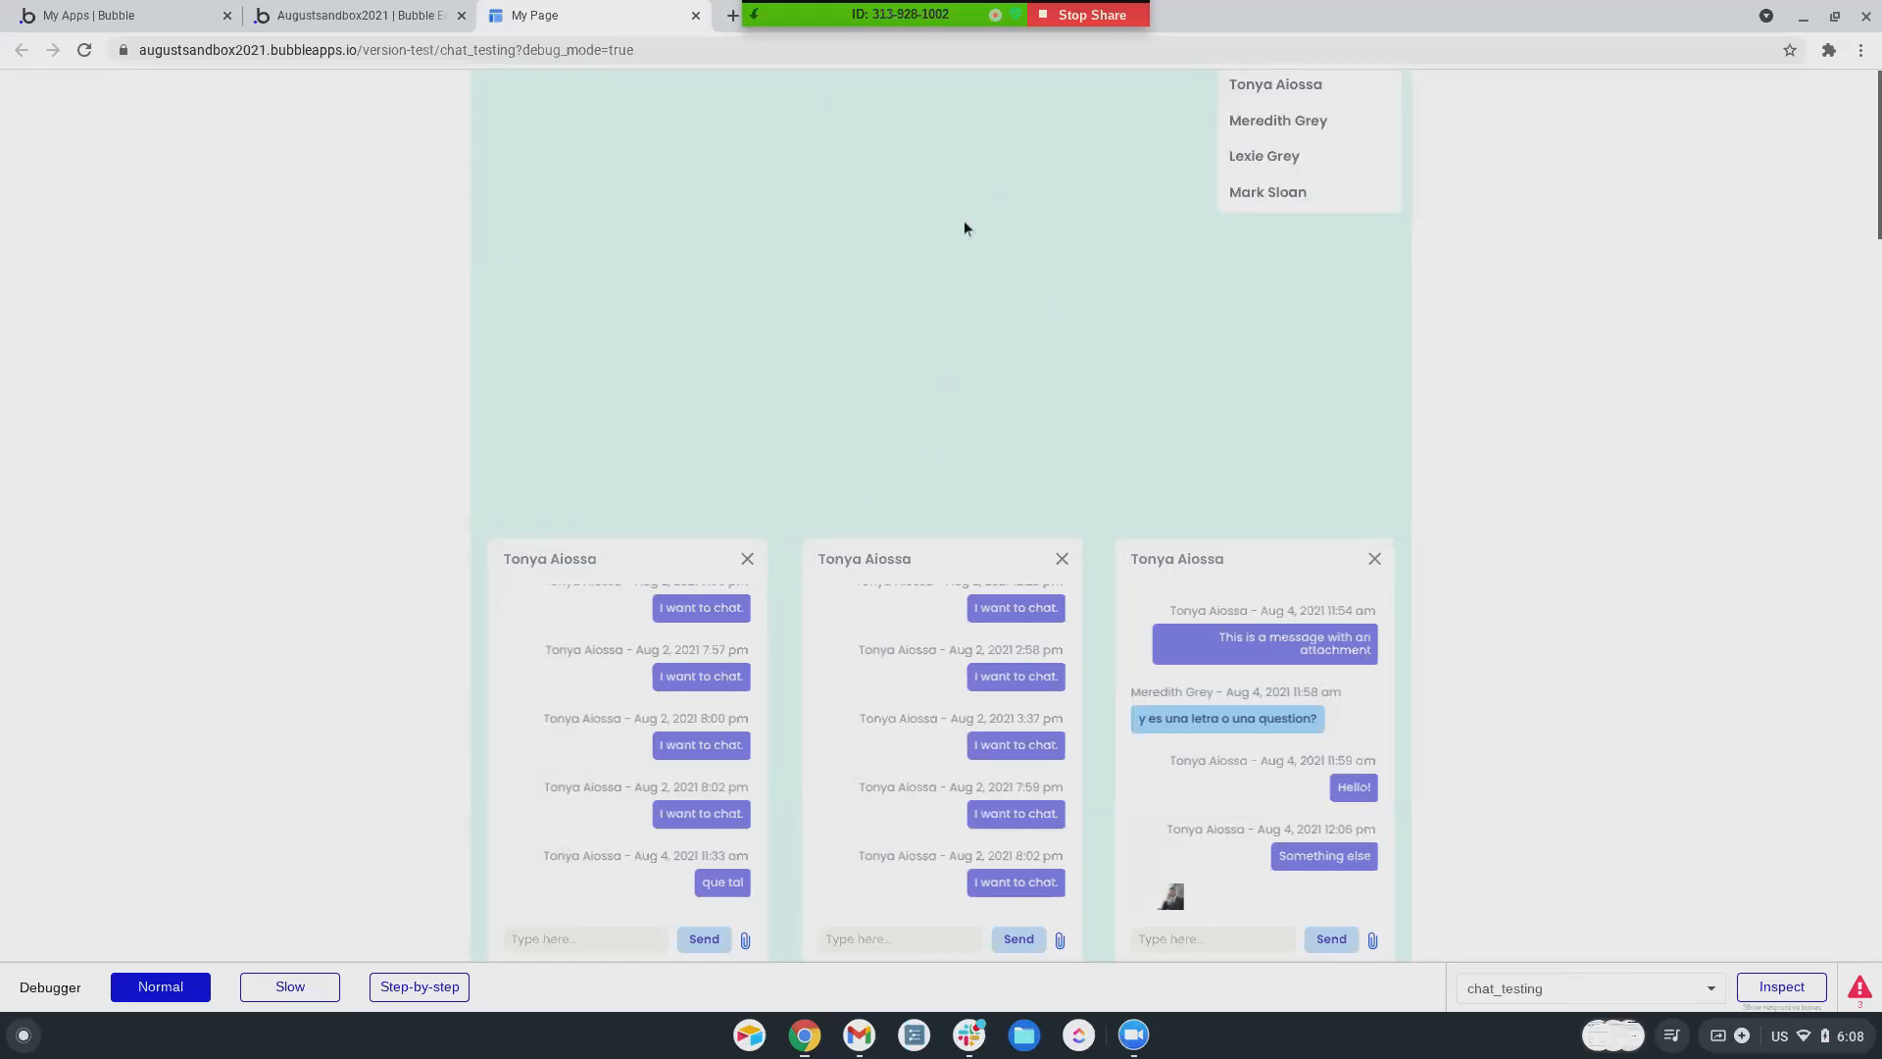
scroll(847, 294, "down", 8)
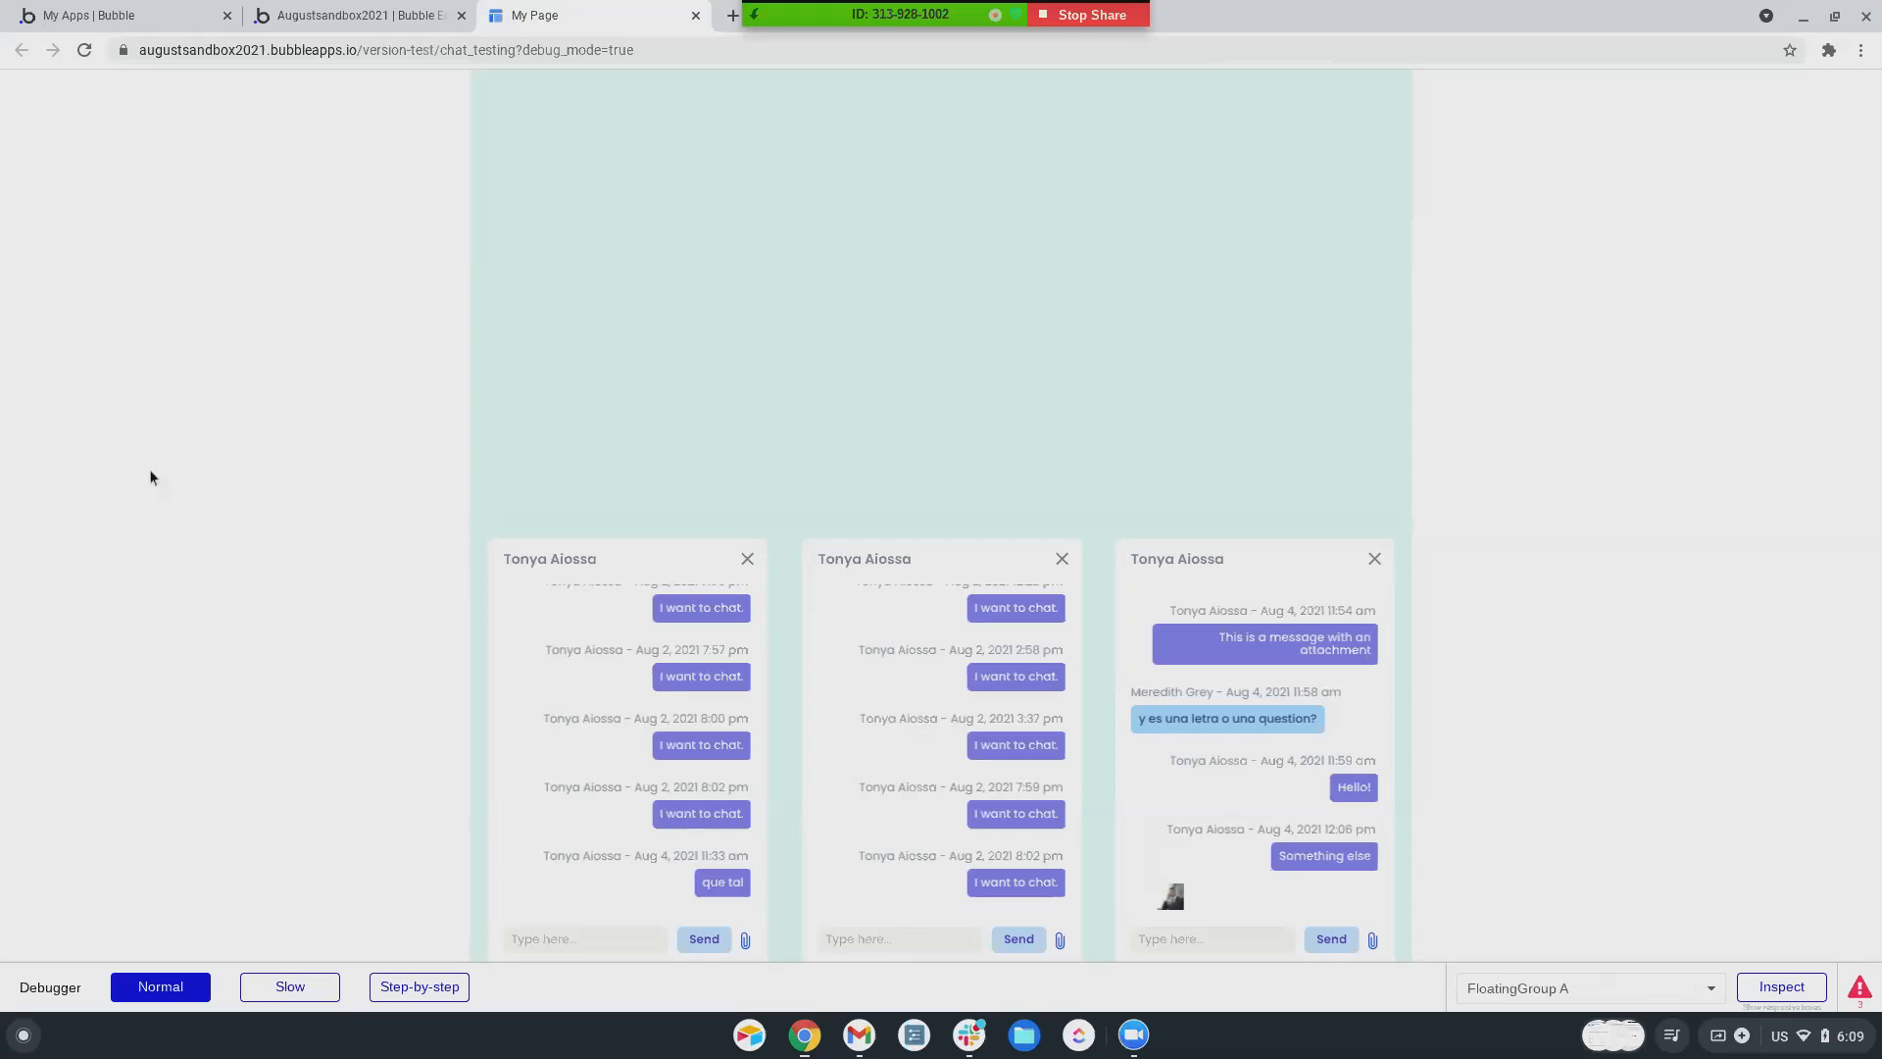
scroll(654, 837, "up", 5)
scroll(631, 792, "up", 5)
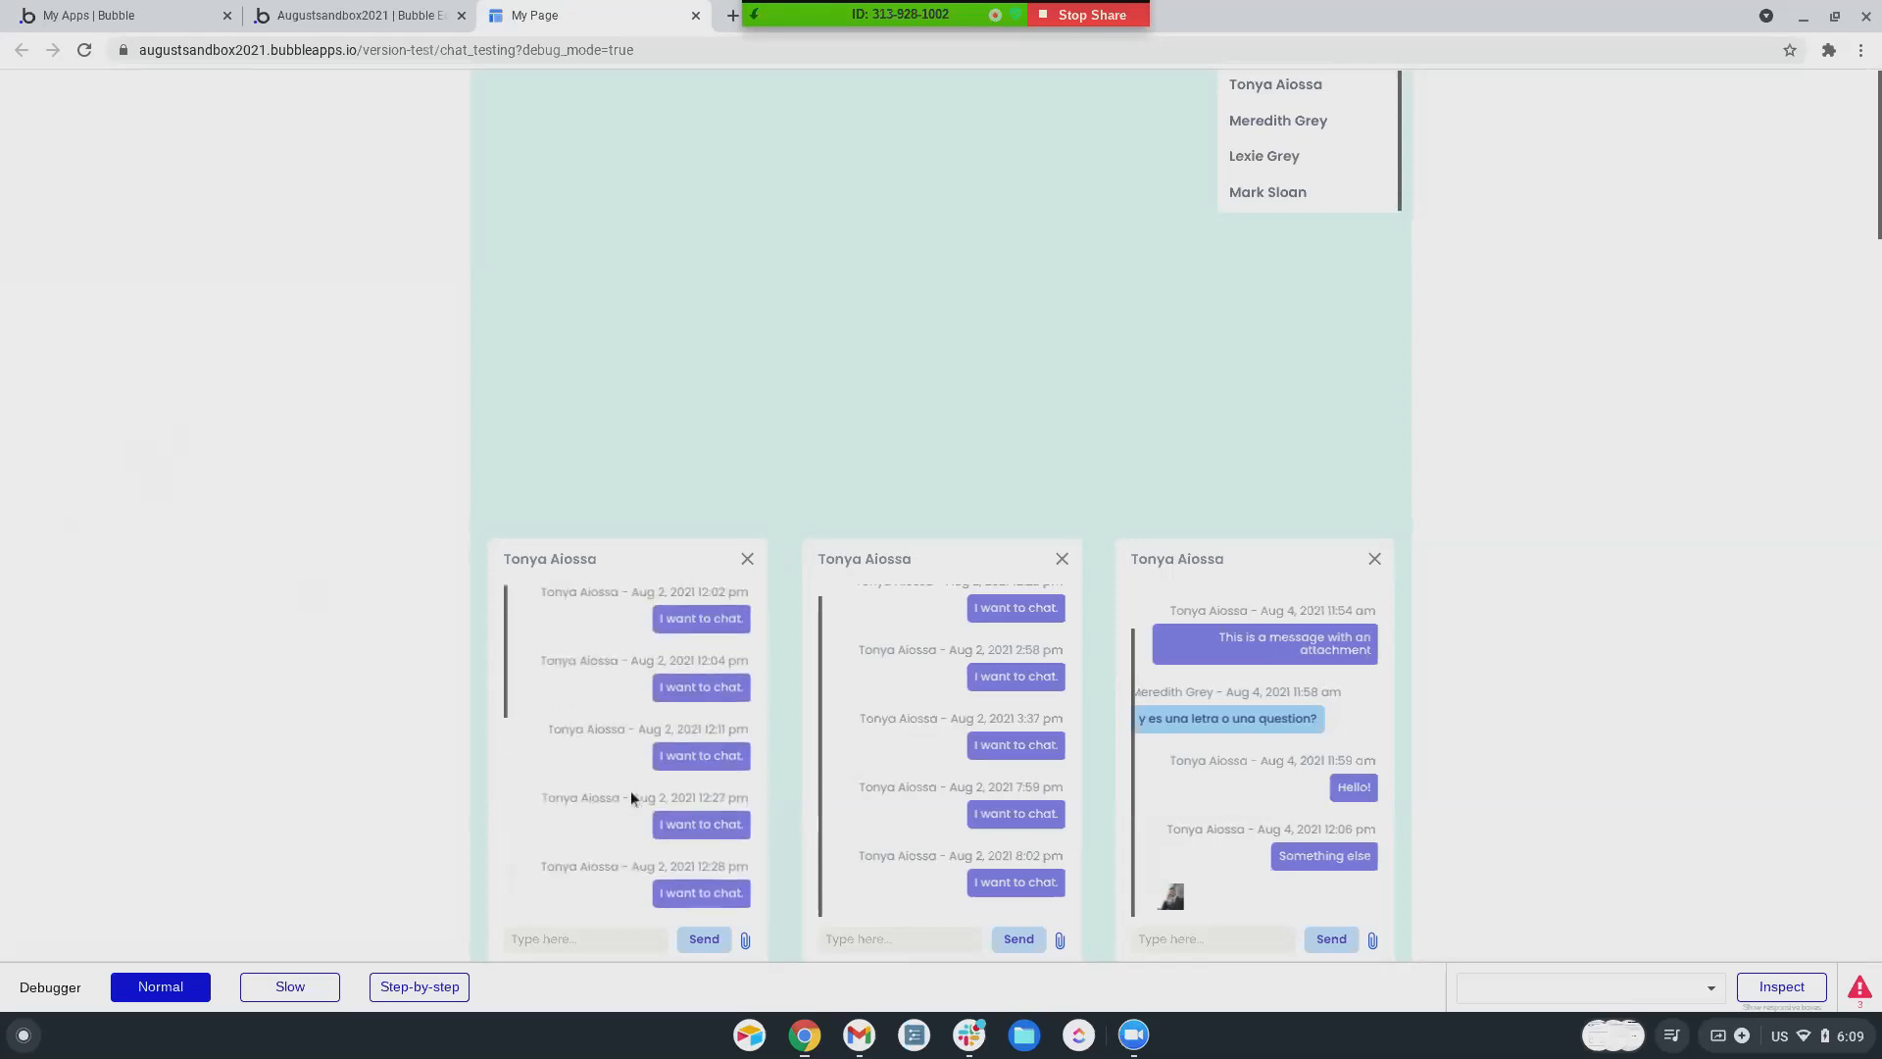
scroll(631, 790, "down", 5)
scroll(631, 792, "up", 5)
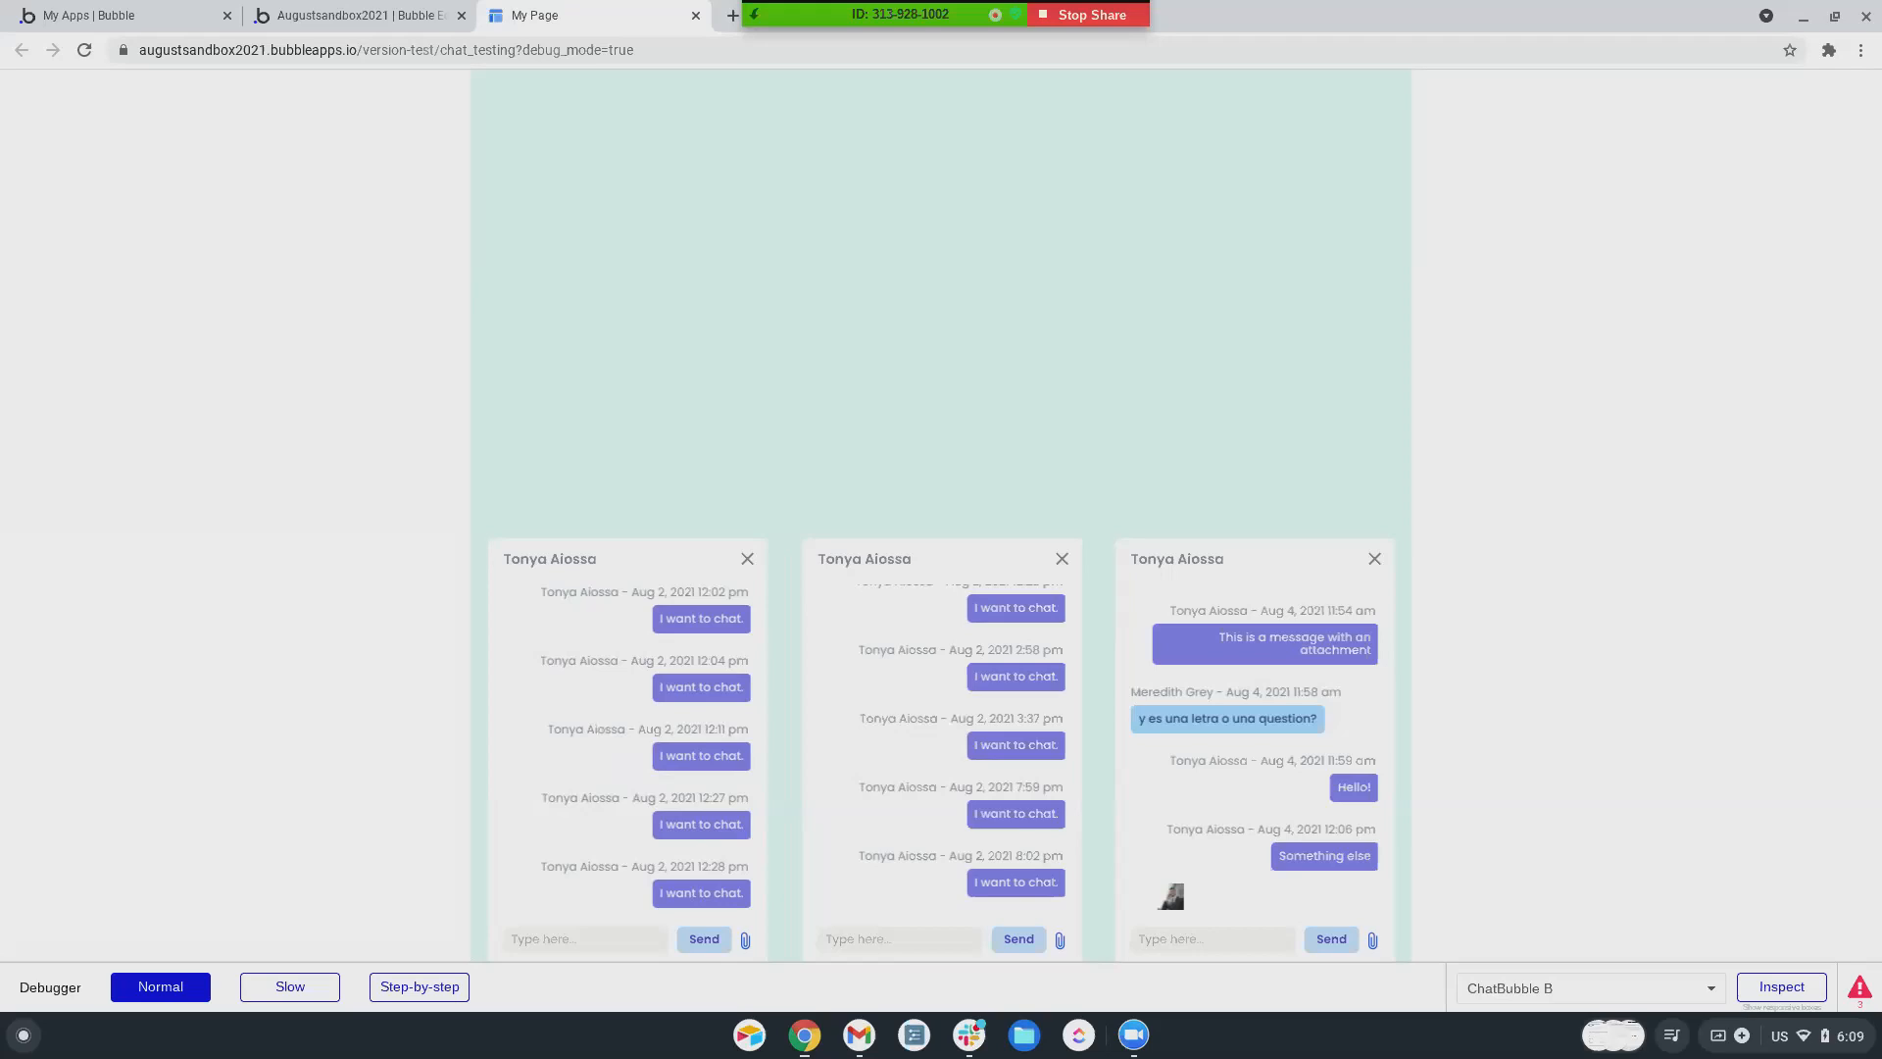
left_click(654, 717)
- Return to the Bubble editor, open the chat reusable element and show the properties of its header text
left_click(409, 18)
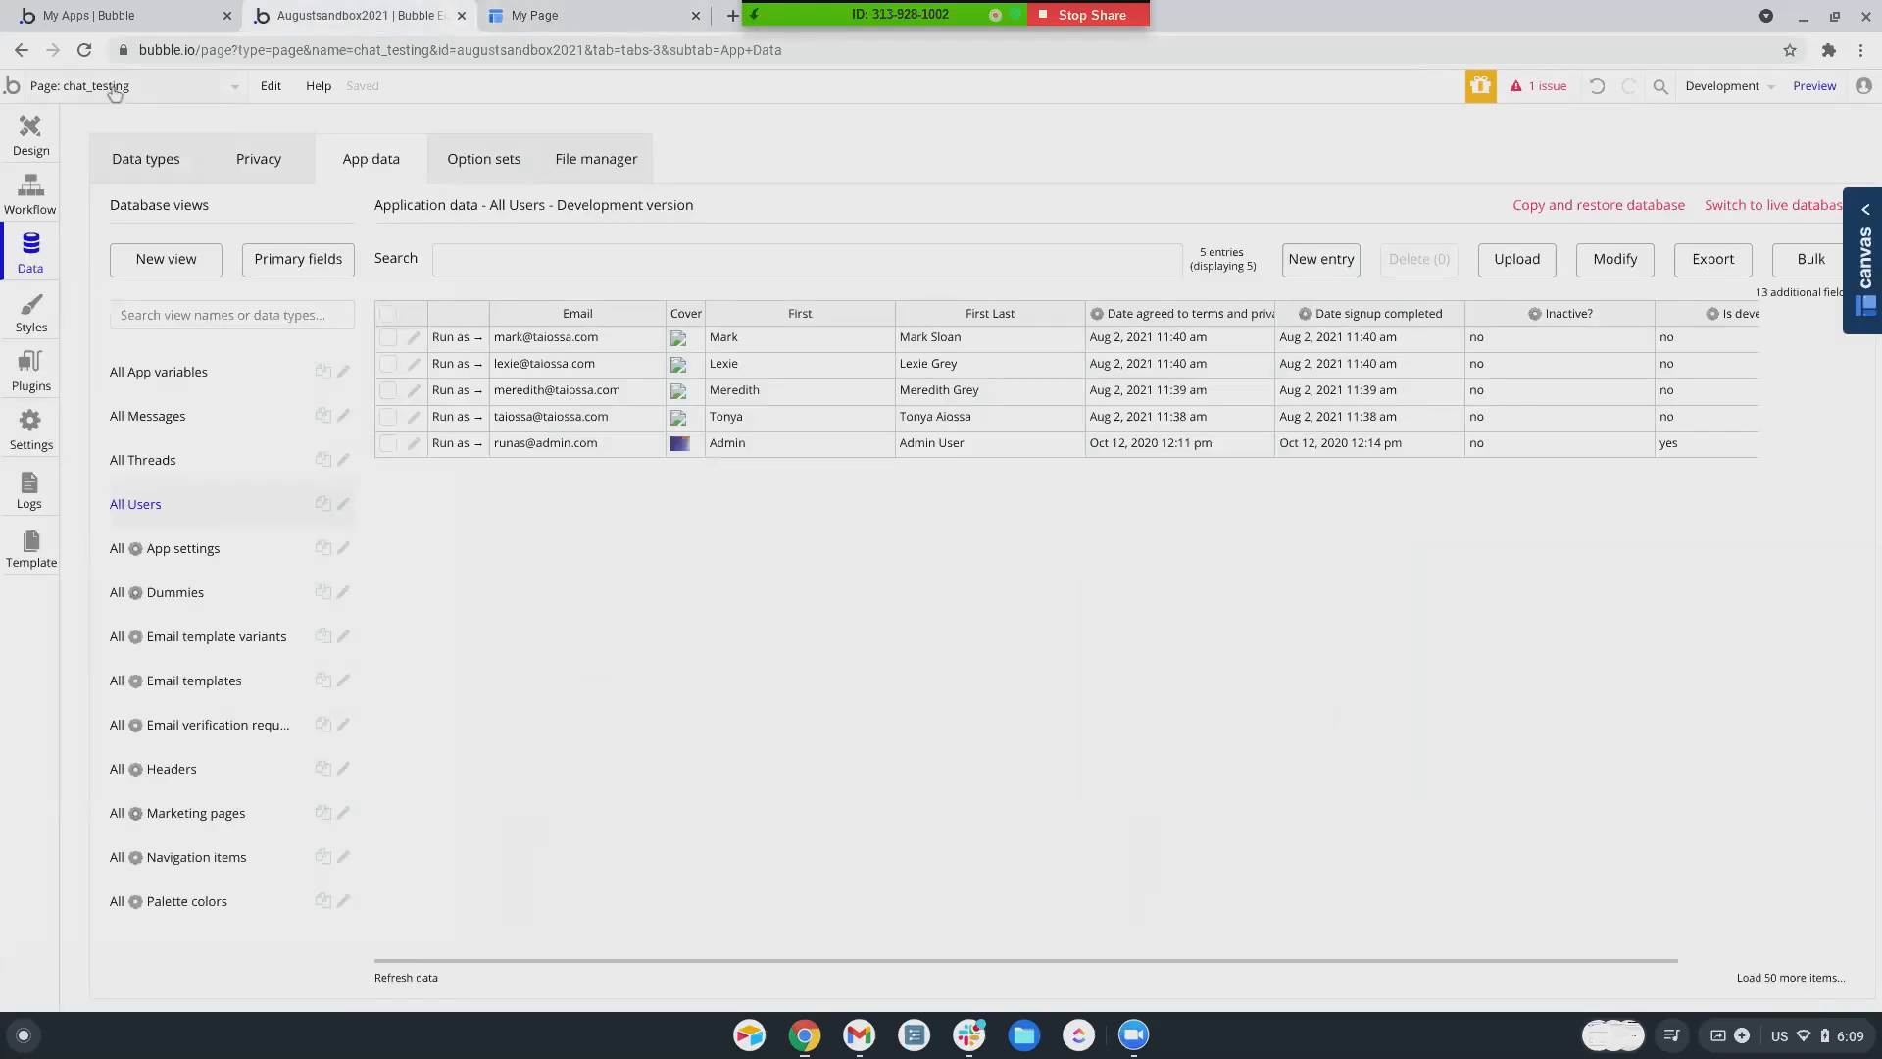
left_click(114, 88)
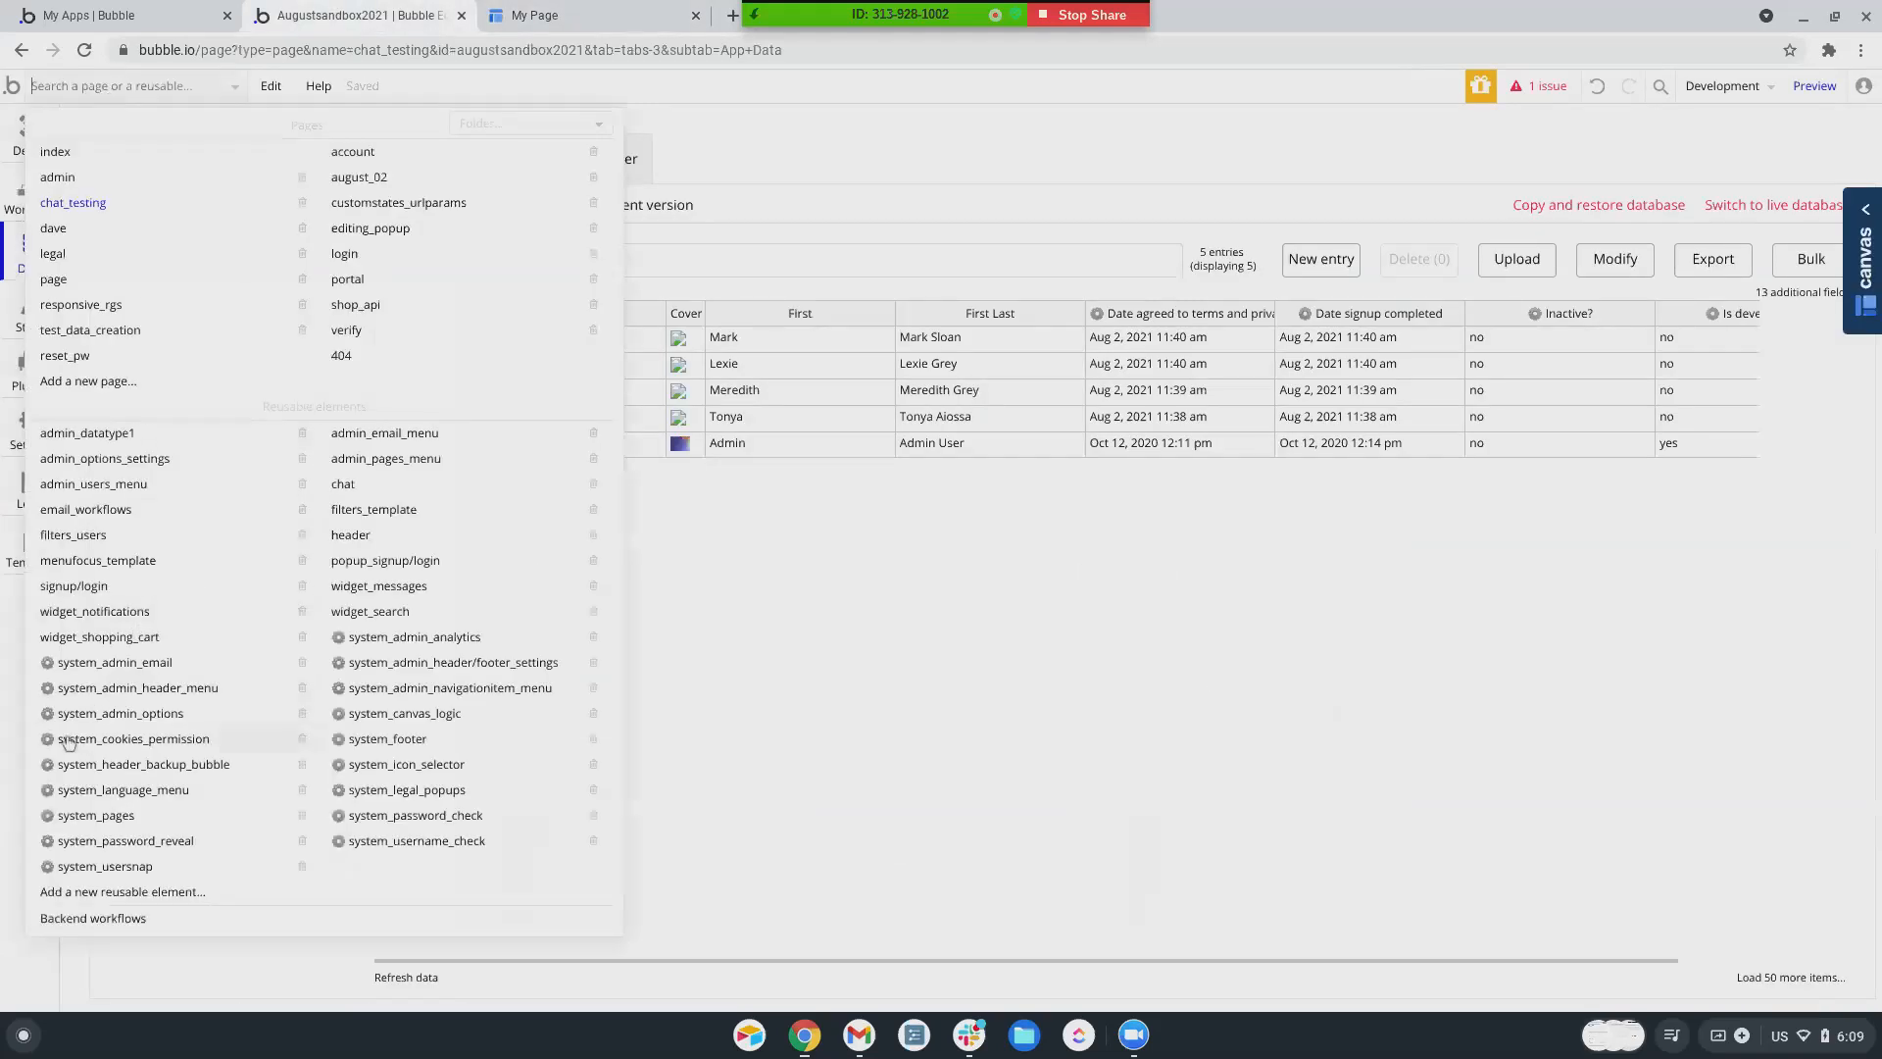
left_click(356, 487)
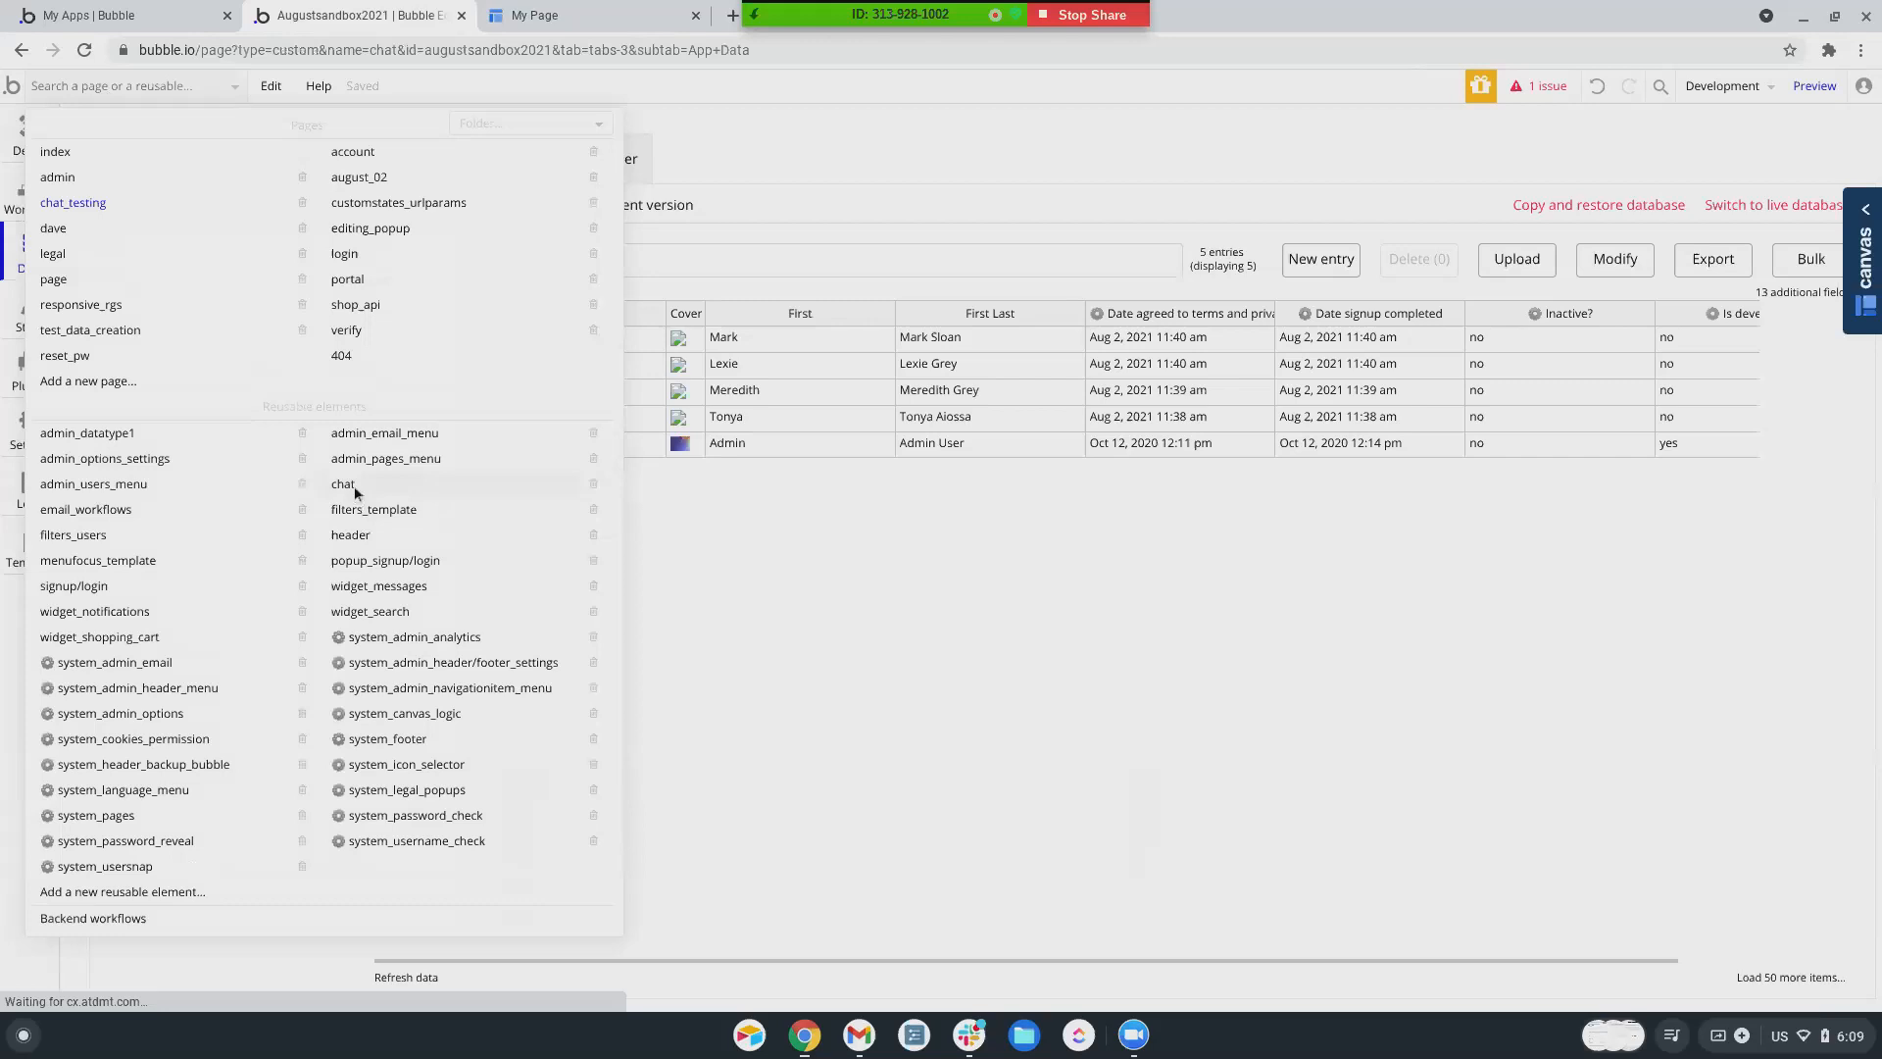
left_click(353, 487)
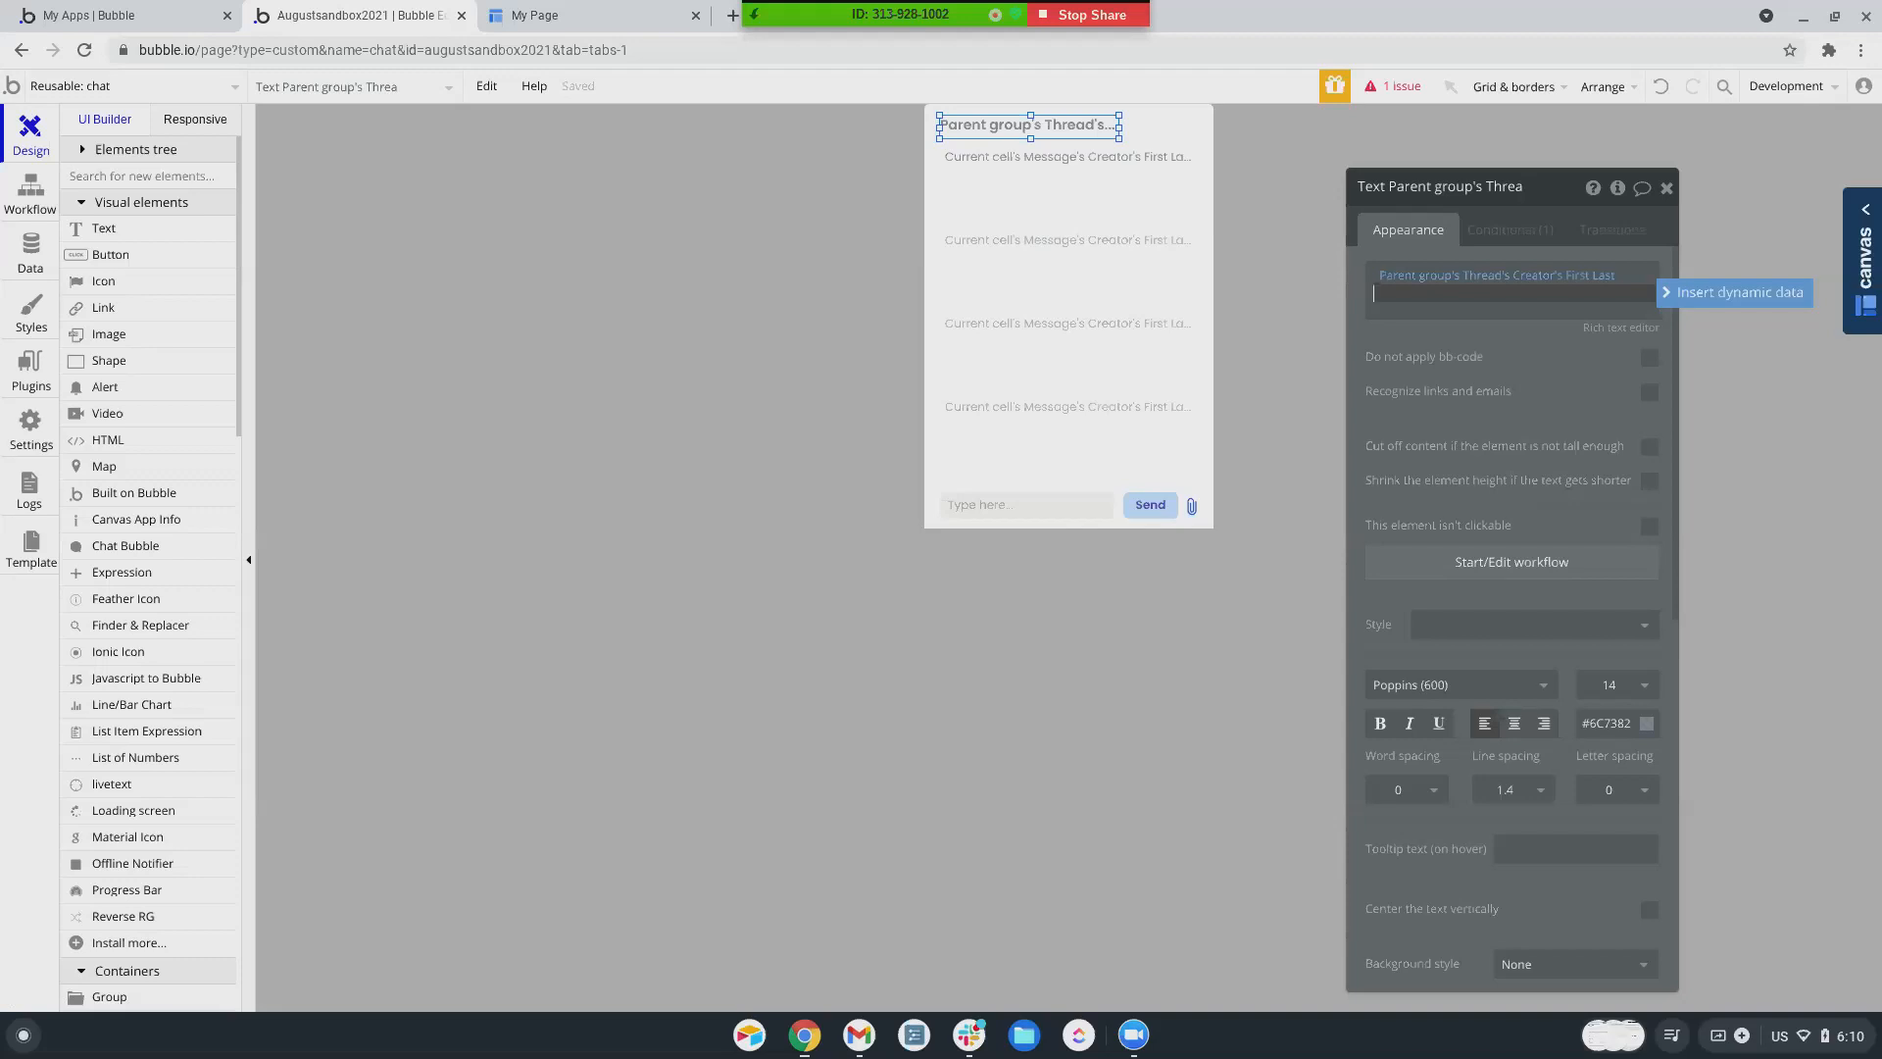
- Remove the visibility condition "Parent group's Thread's Creator is not Current User" from the chat header text
left_click(1515, 232)
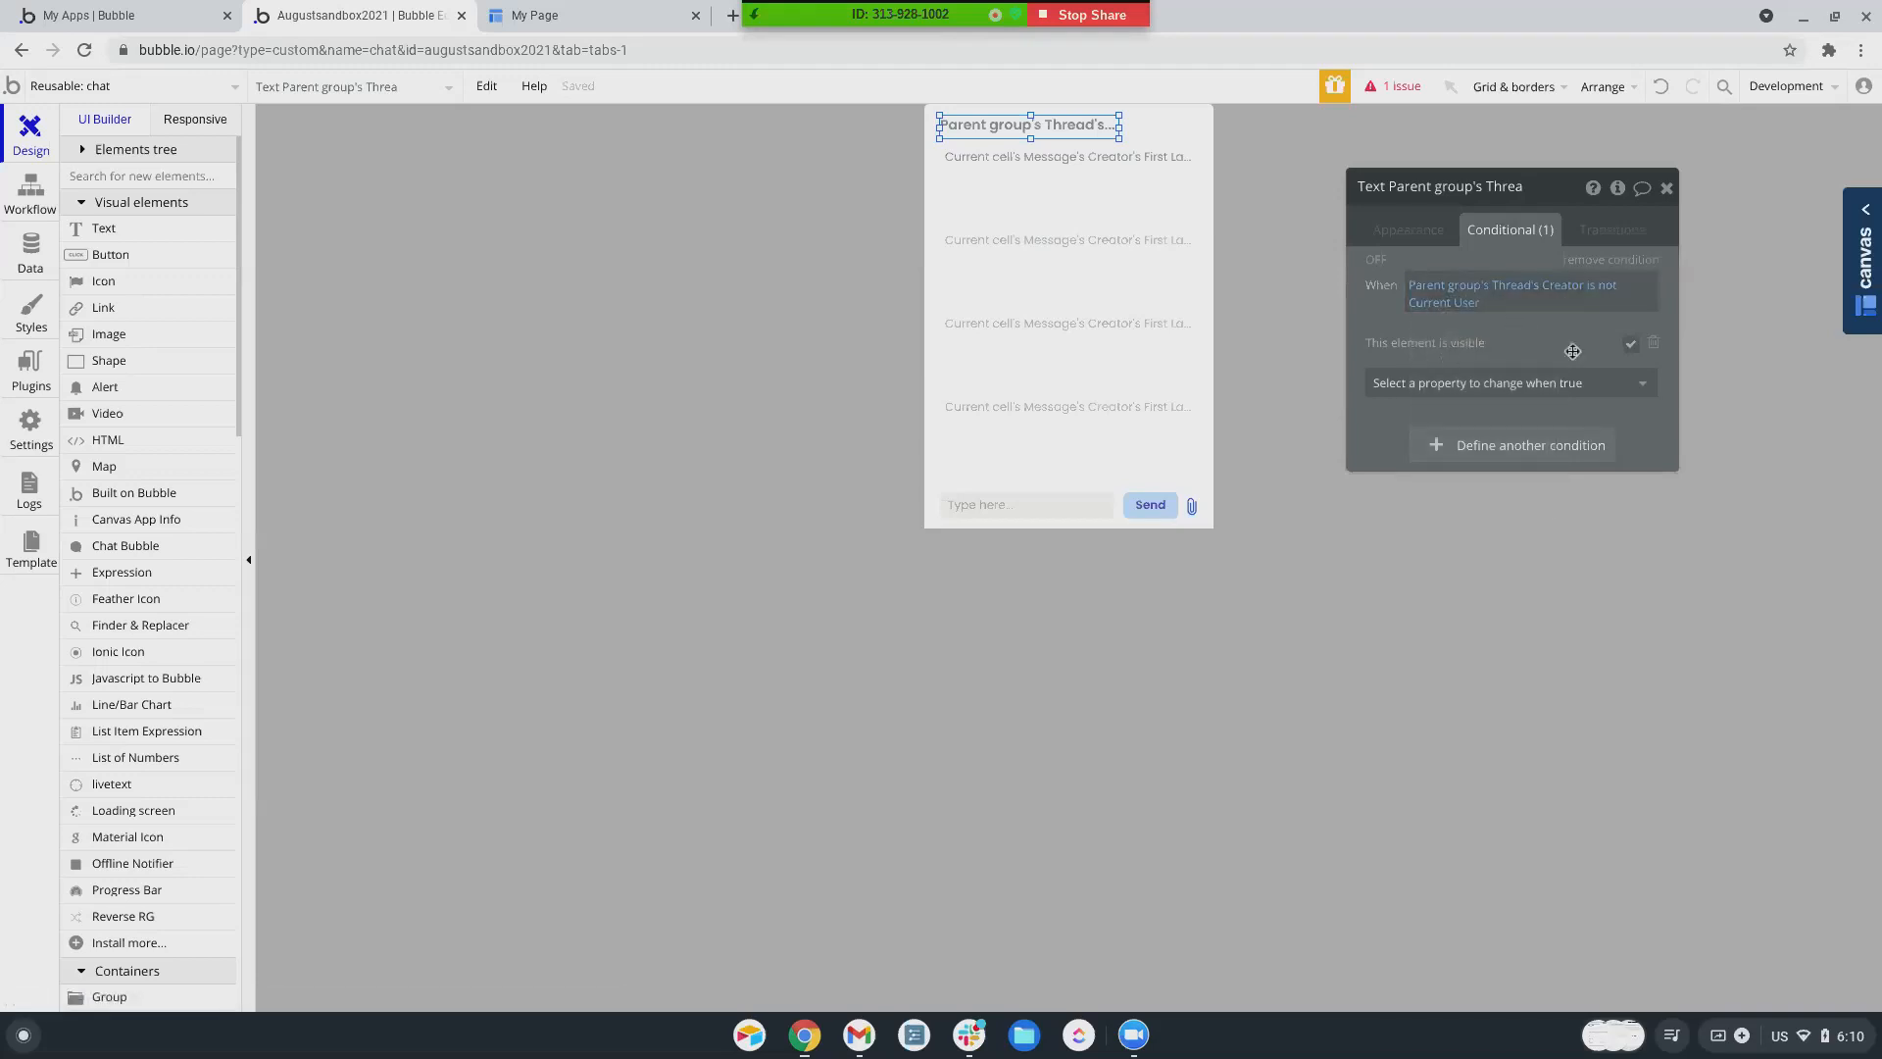
left_click(1423, 233)
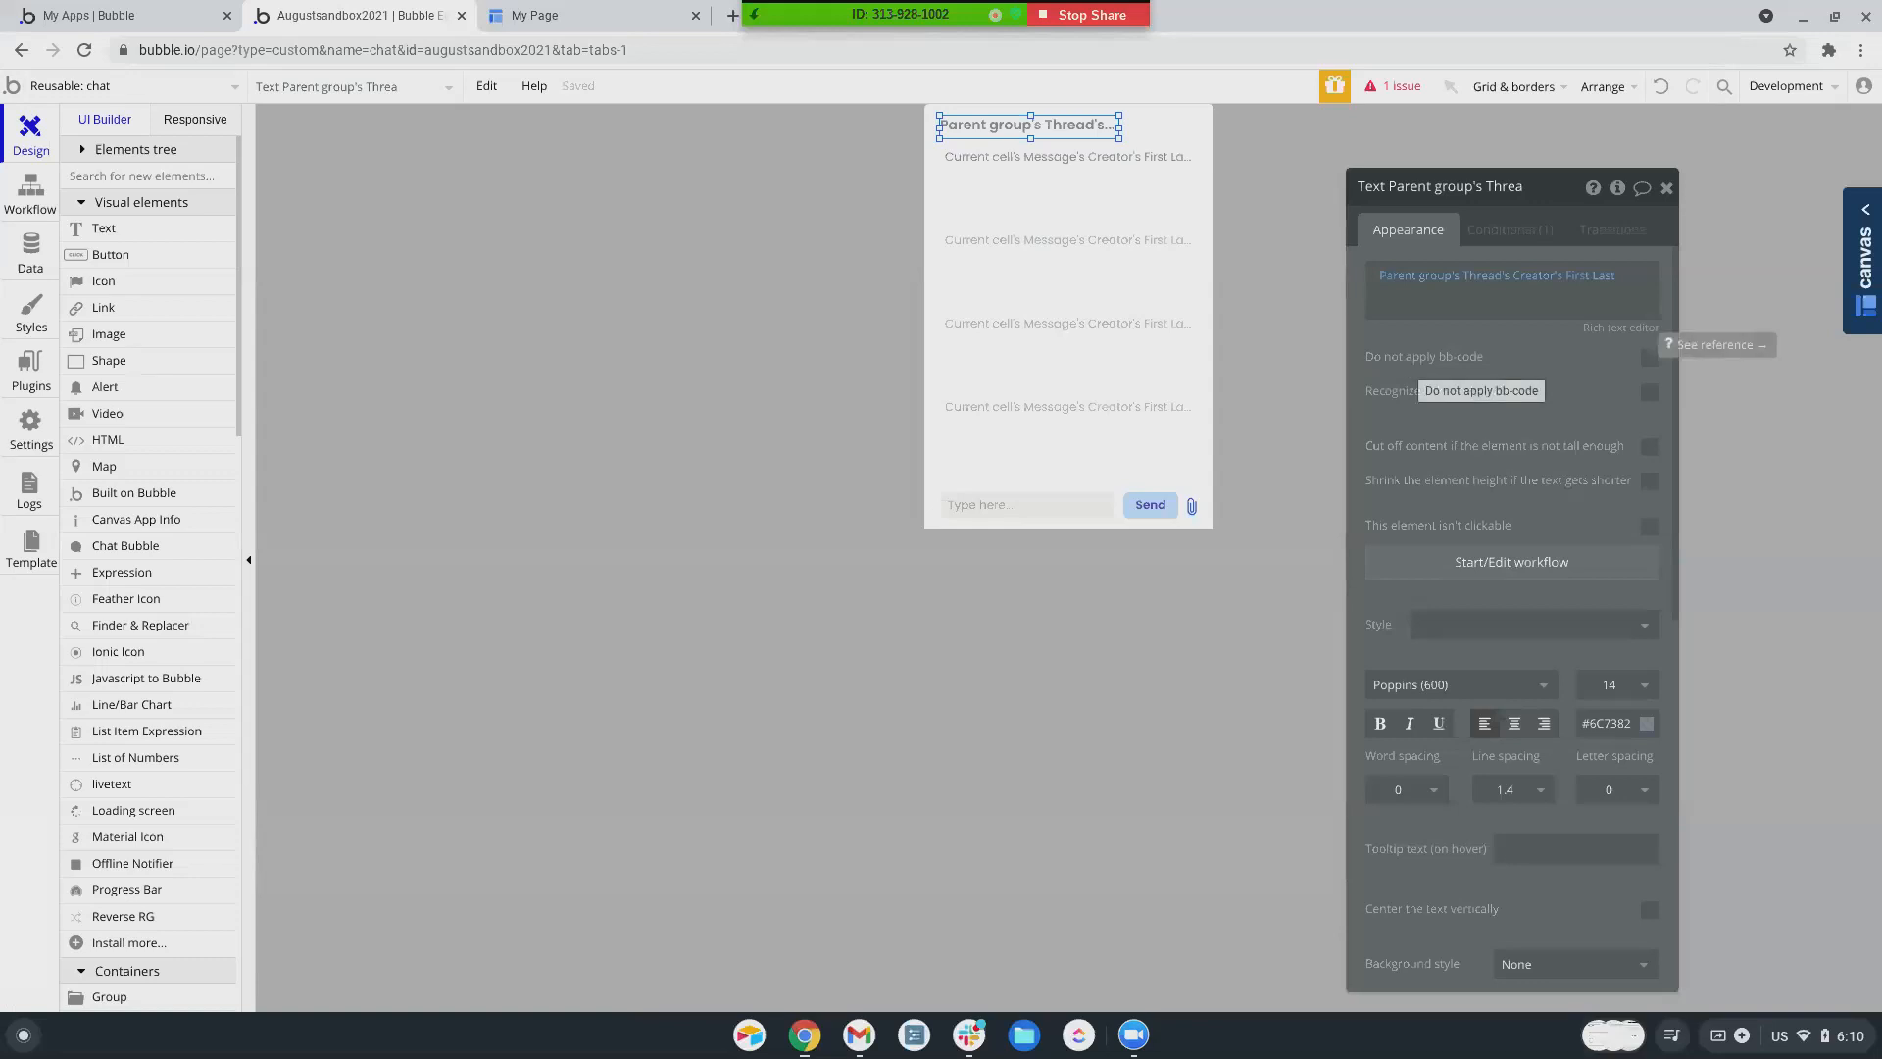
left_click(1517, 232)
left_click(1583, 264)
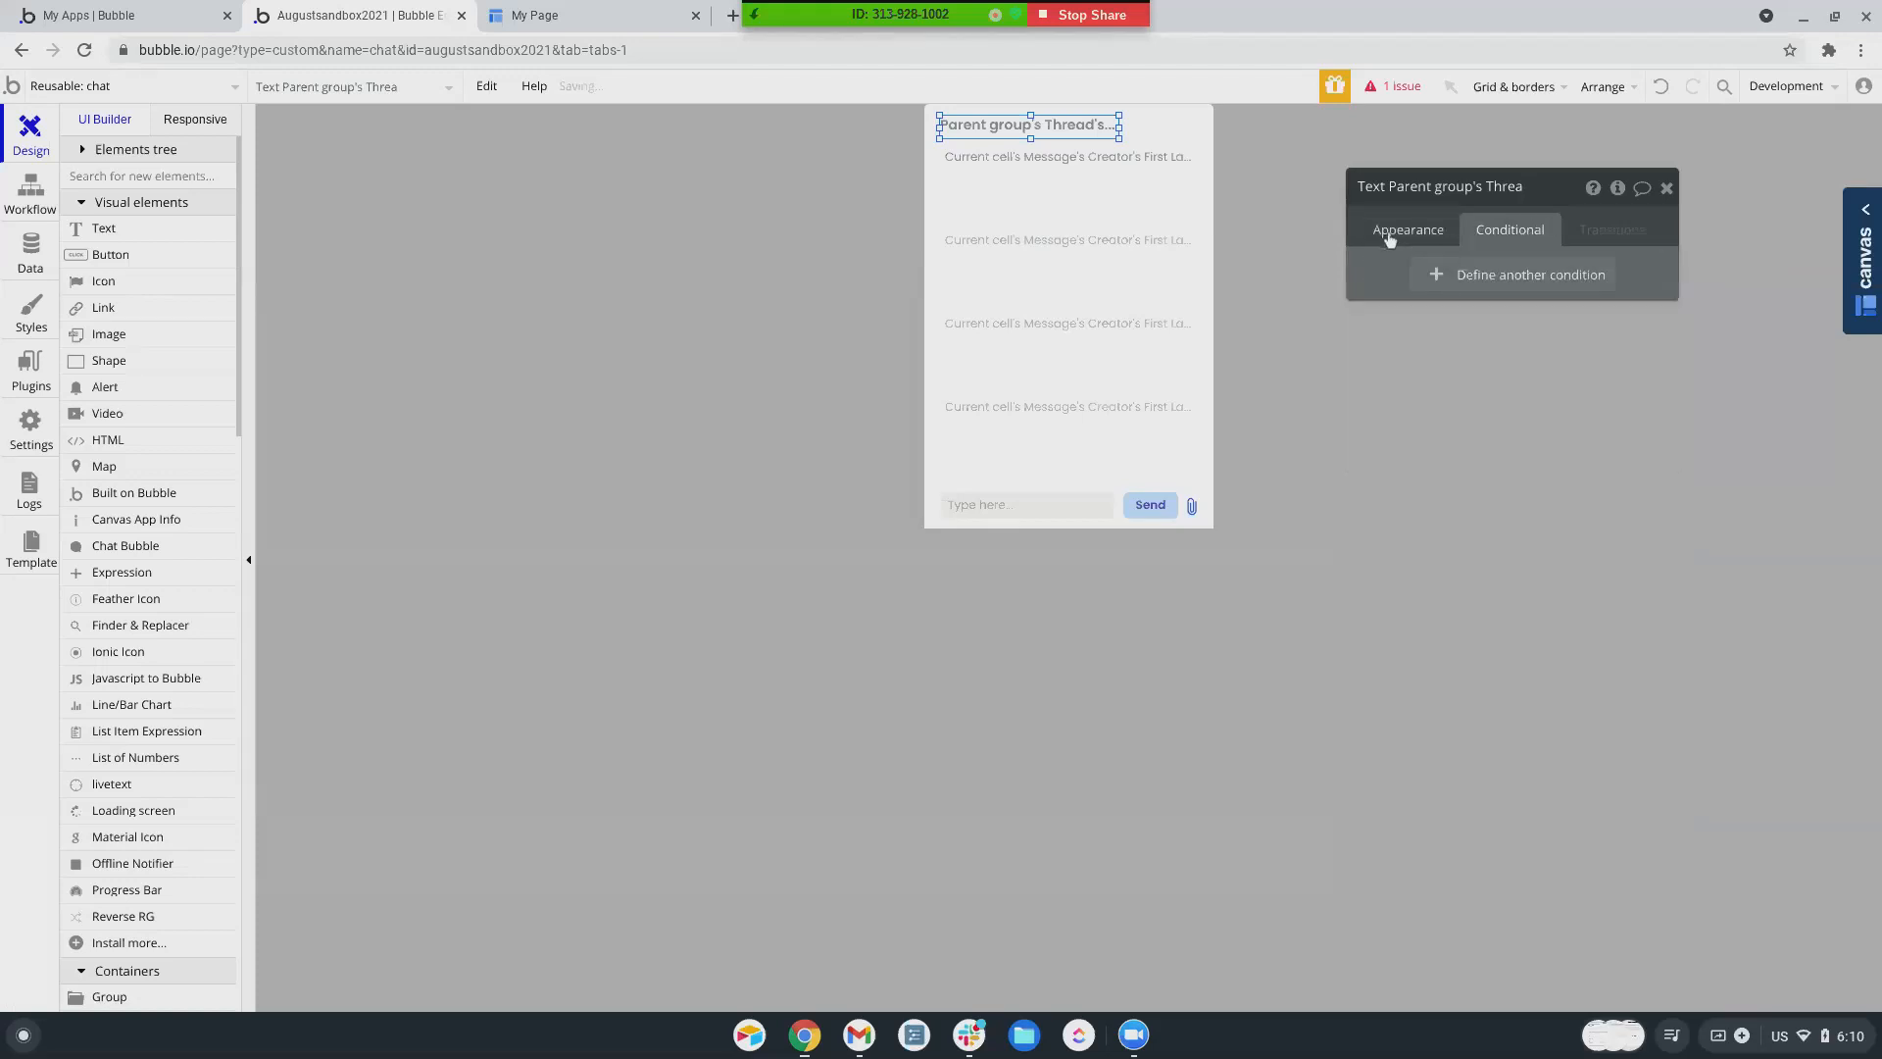
- Replace Creator with Users in the chat header text's dynamic expression, giving Parent group's Thread's Users's First Last
left_click(1389, 237)
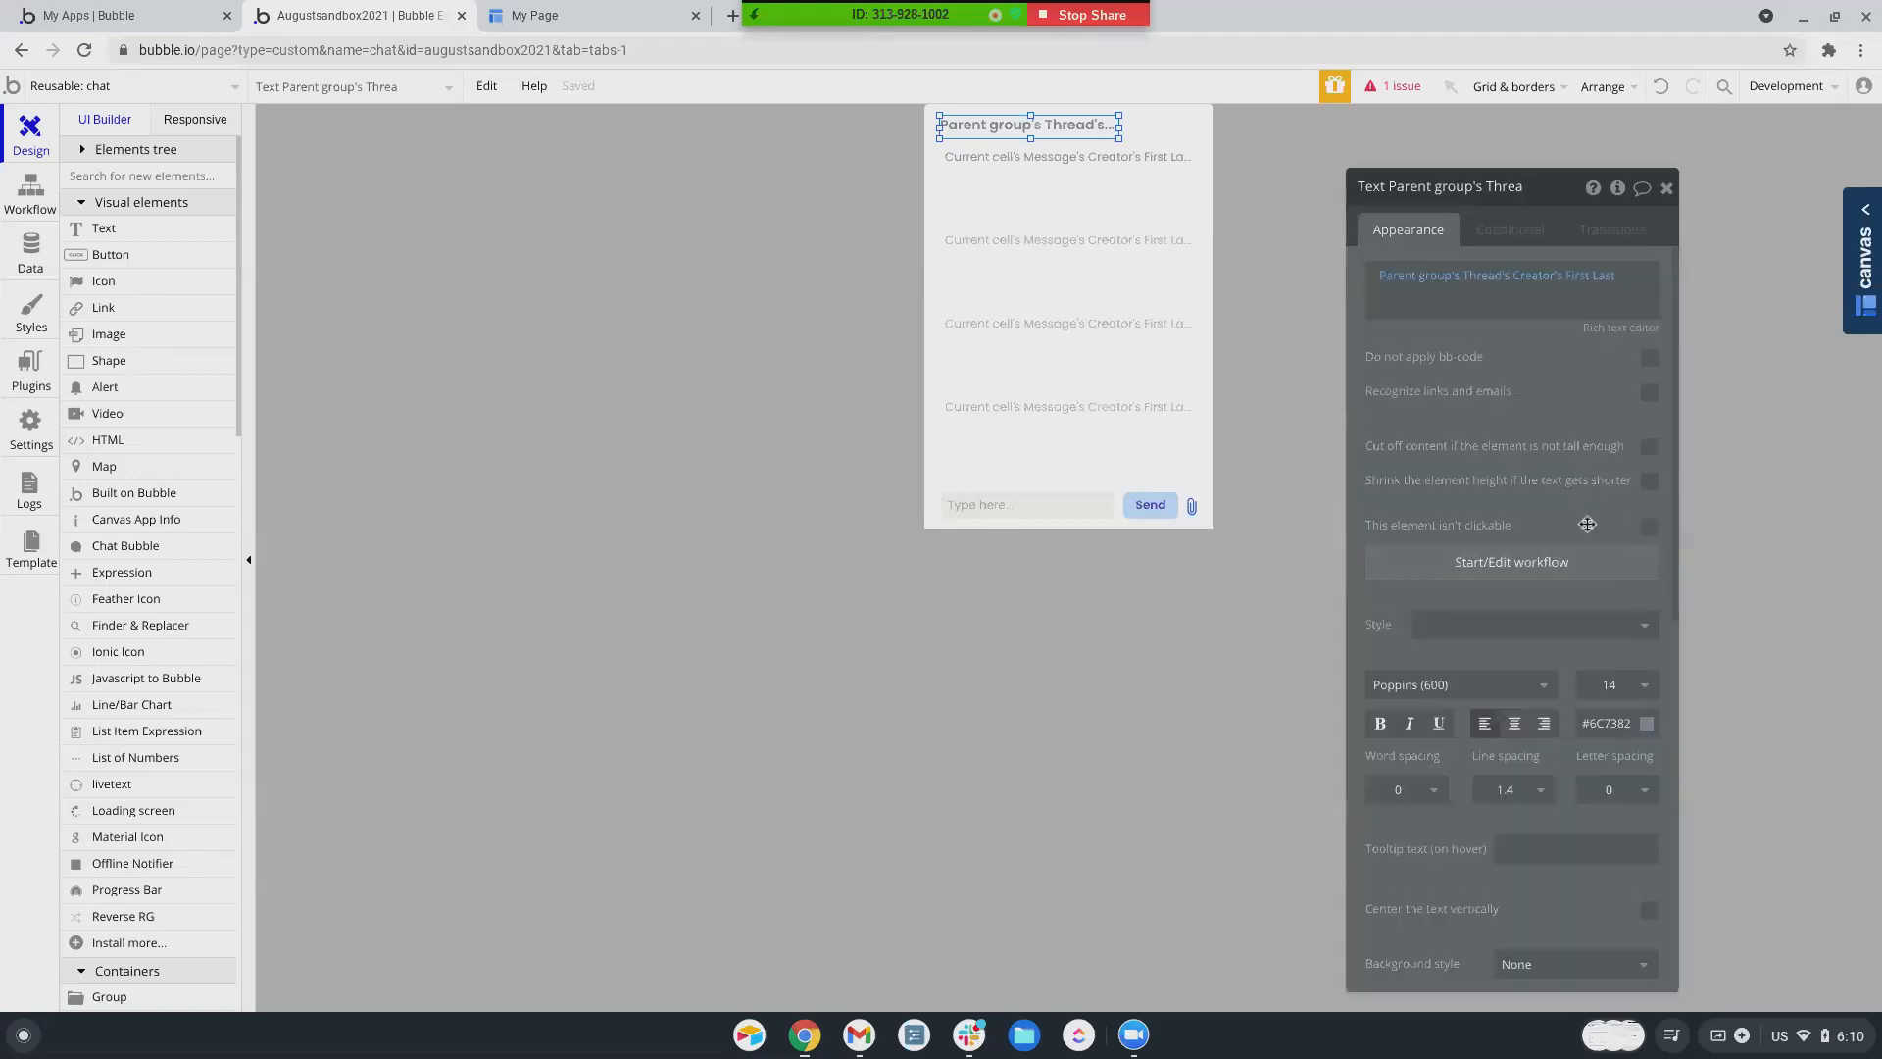
scroll(1587, 524, "down", 1)
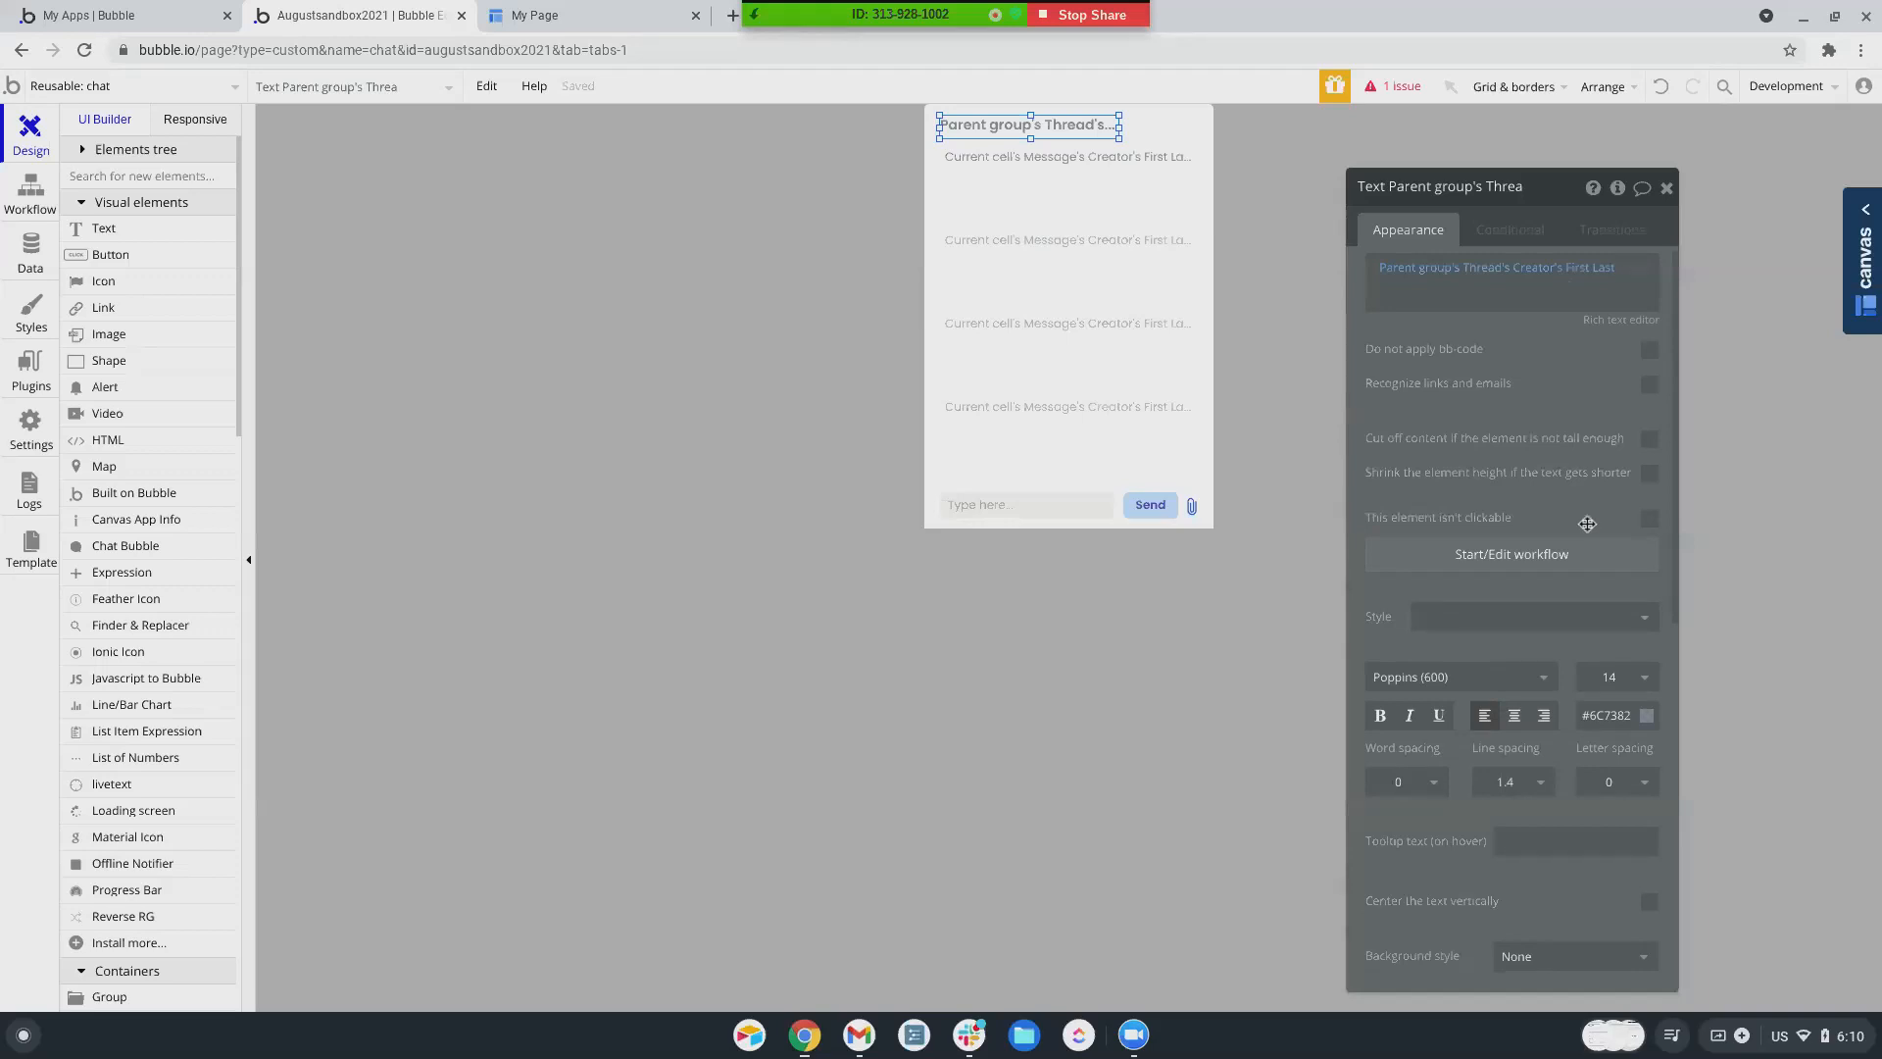
scroll(1587, 524, "down", 2)
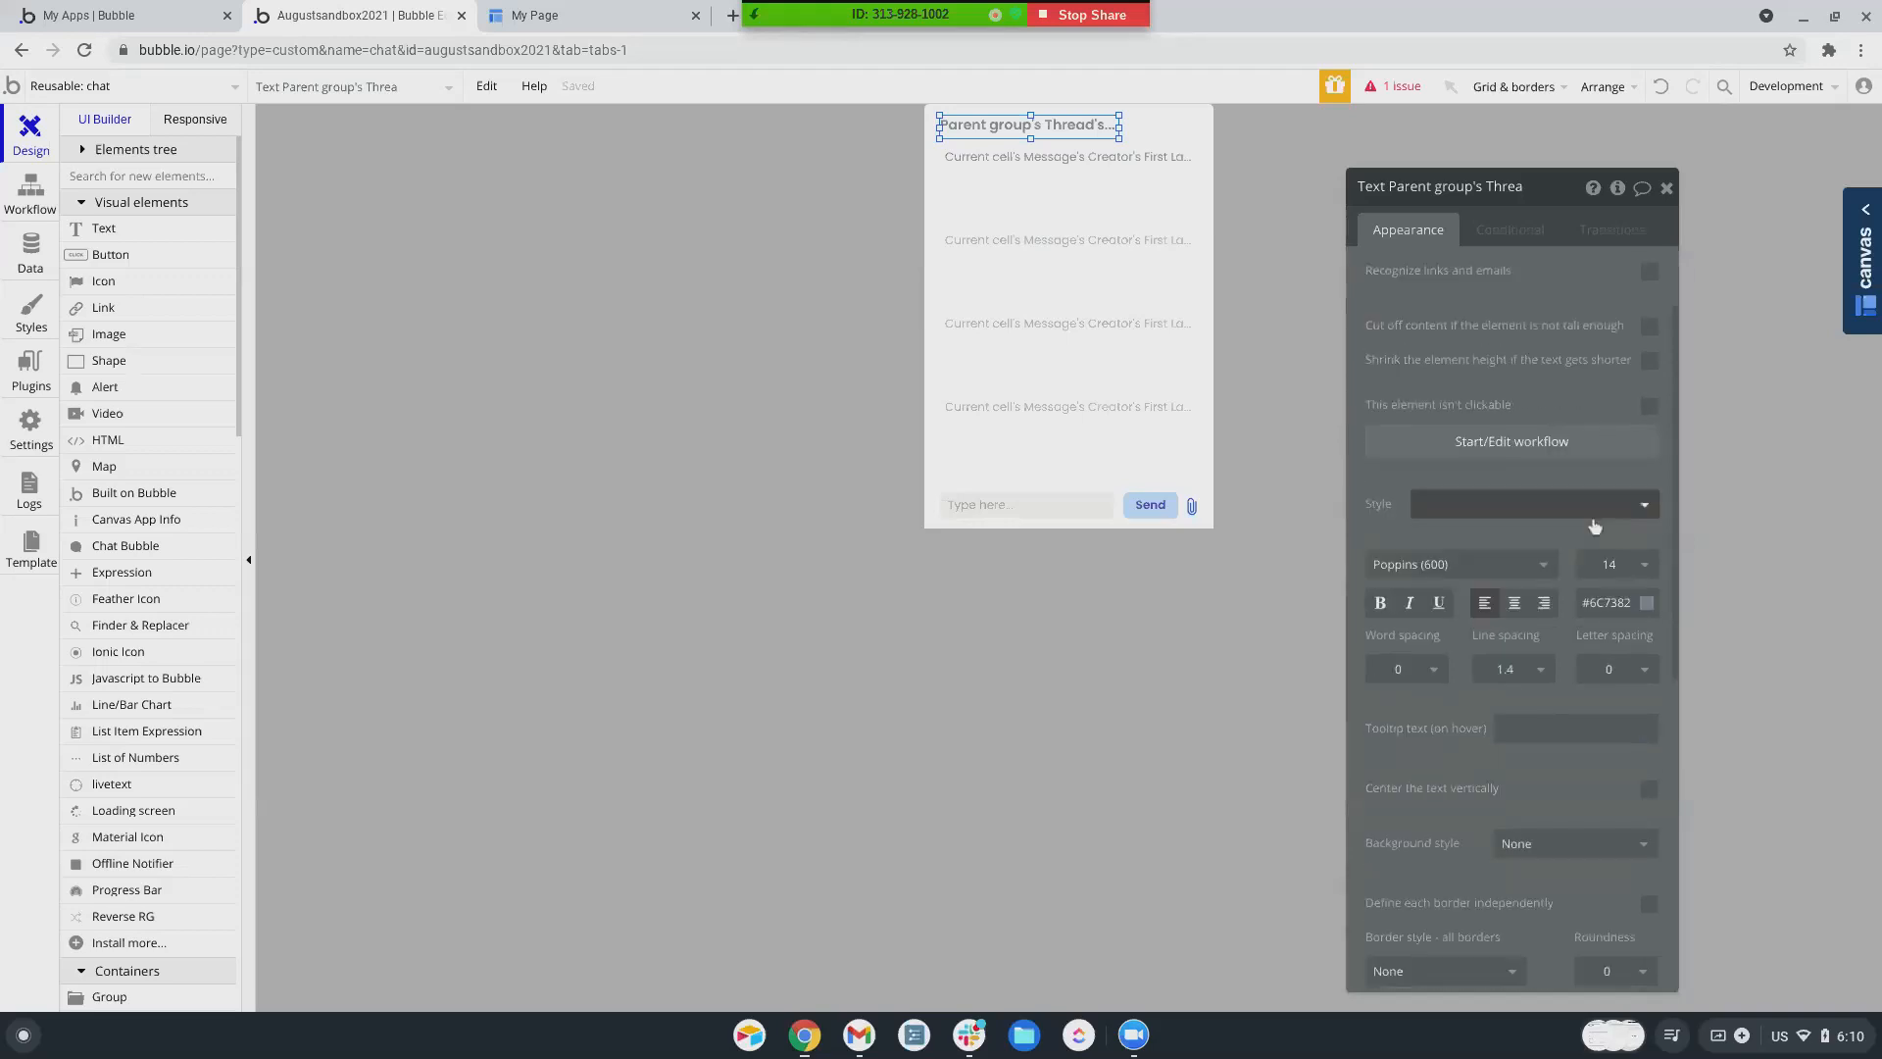
scroll(1594, 526, "down", 10)
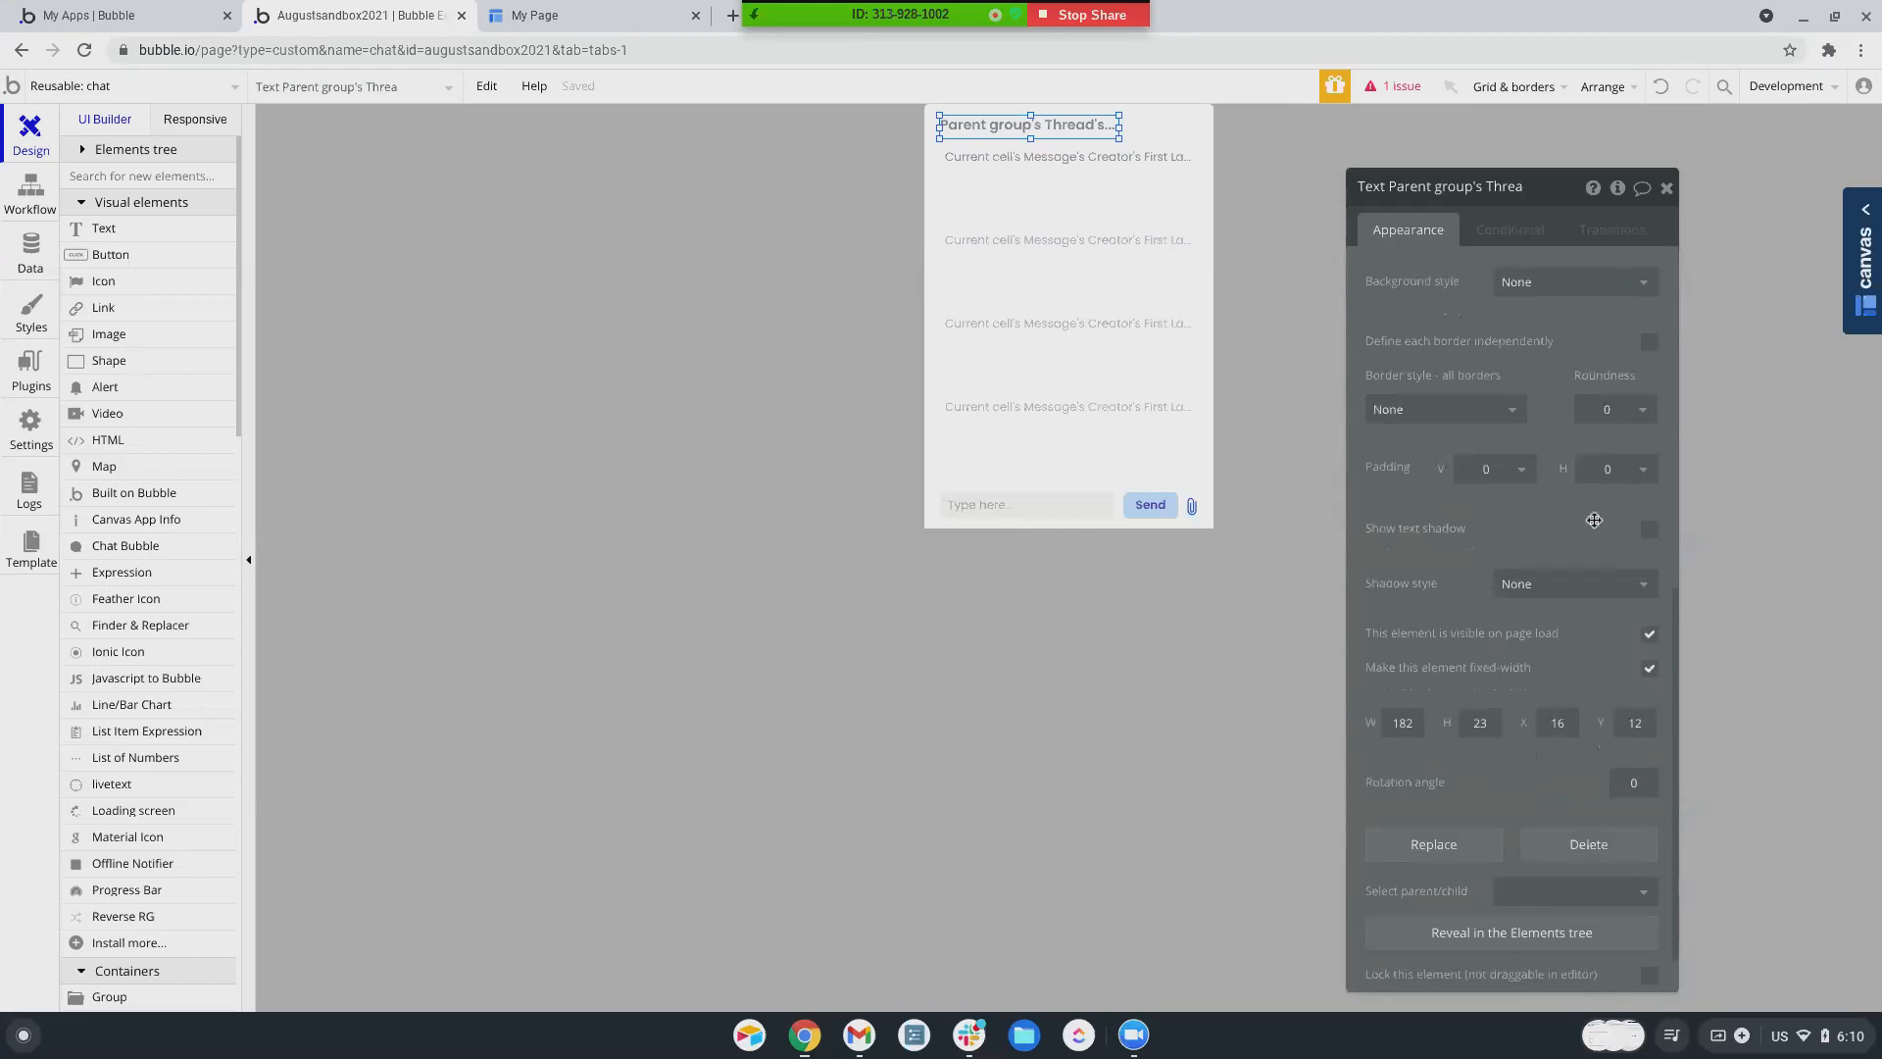
scroll(1595, 520, "up", 10)
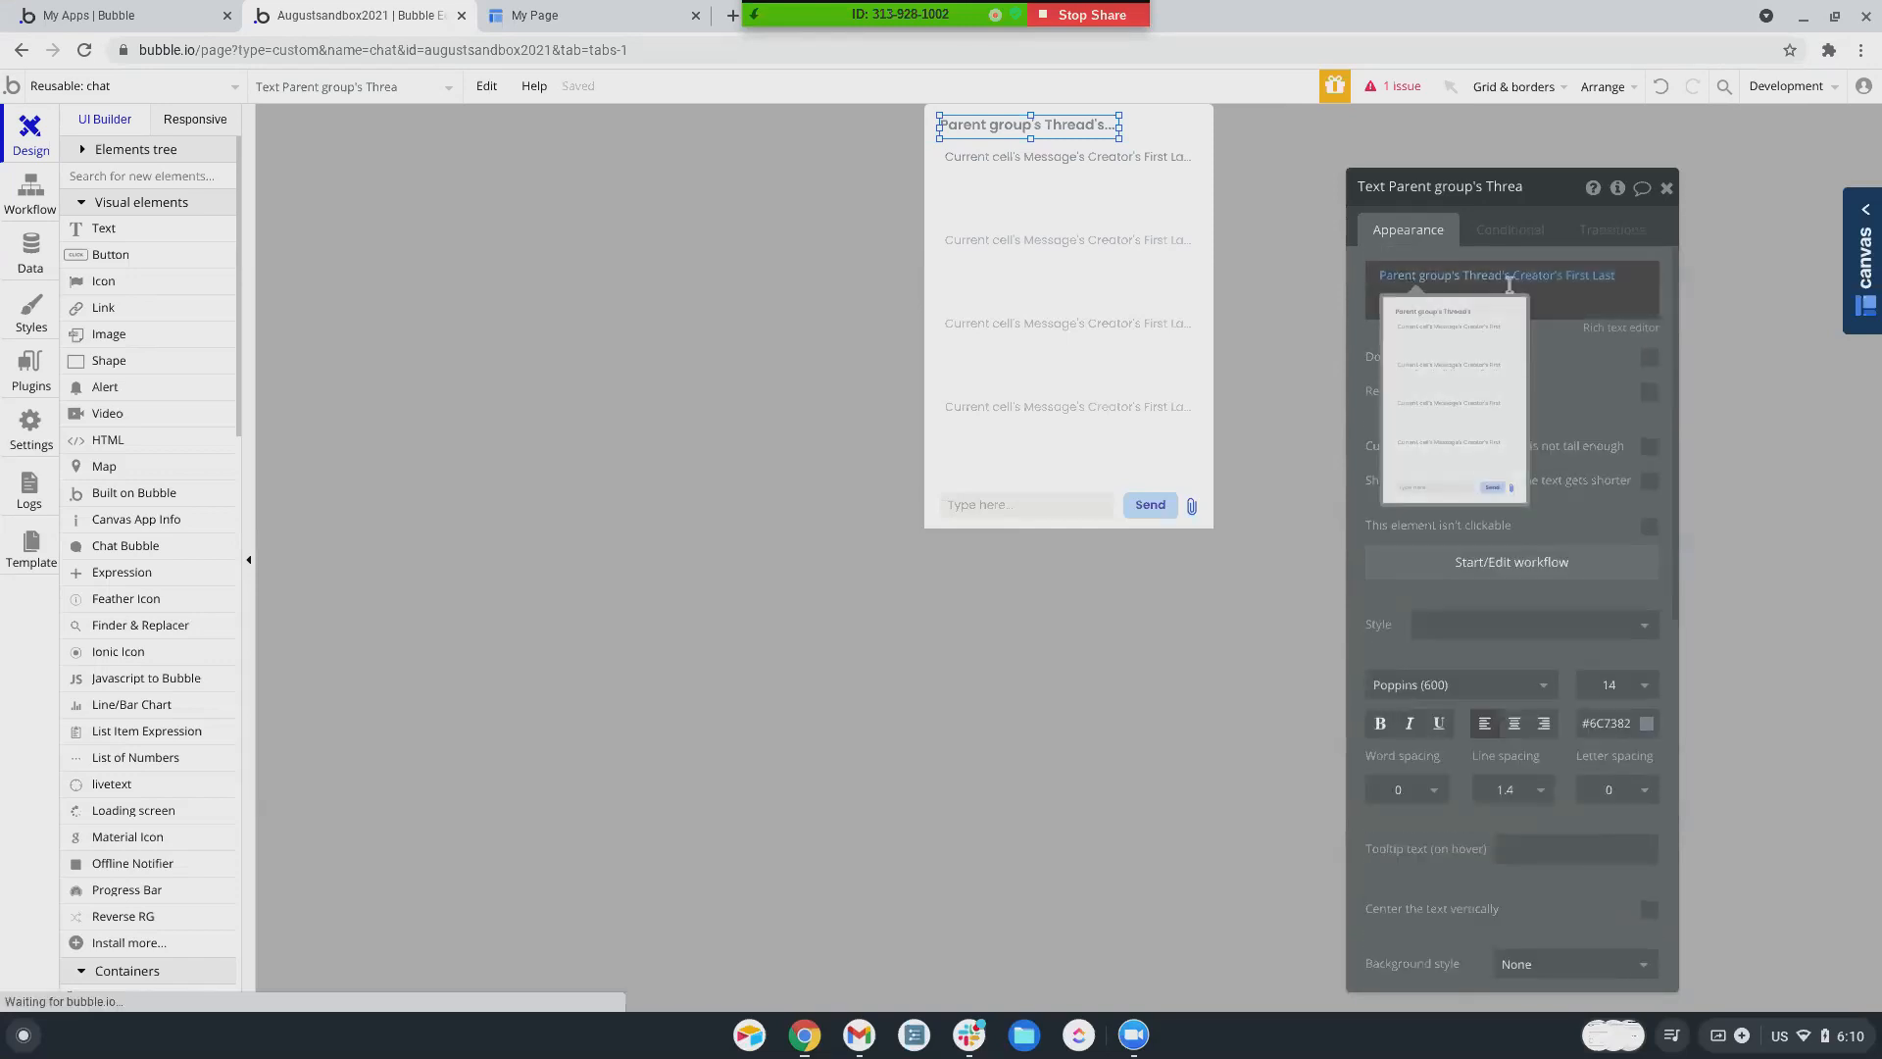
left_click(1533, 276)
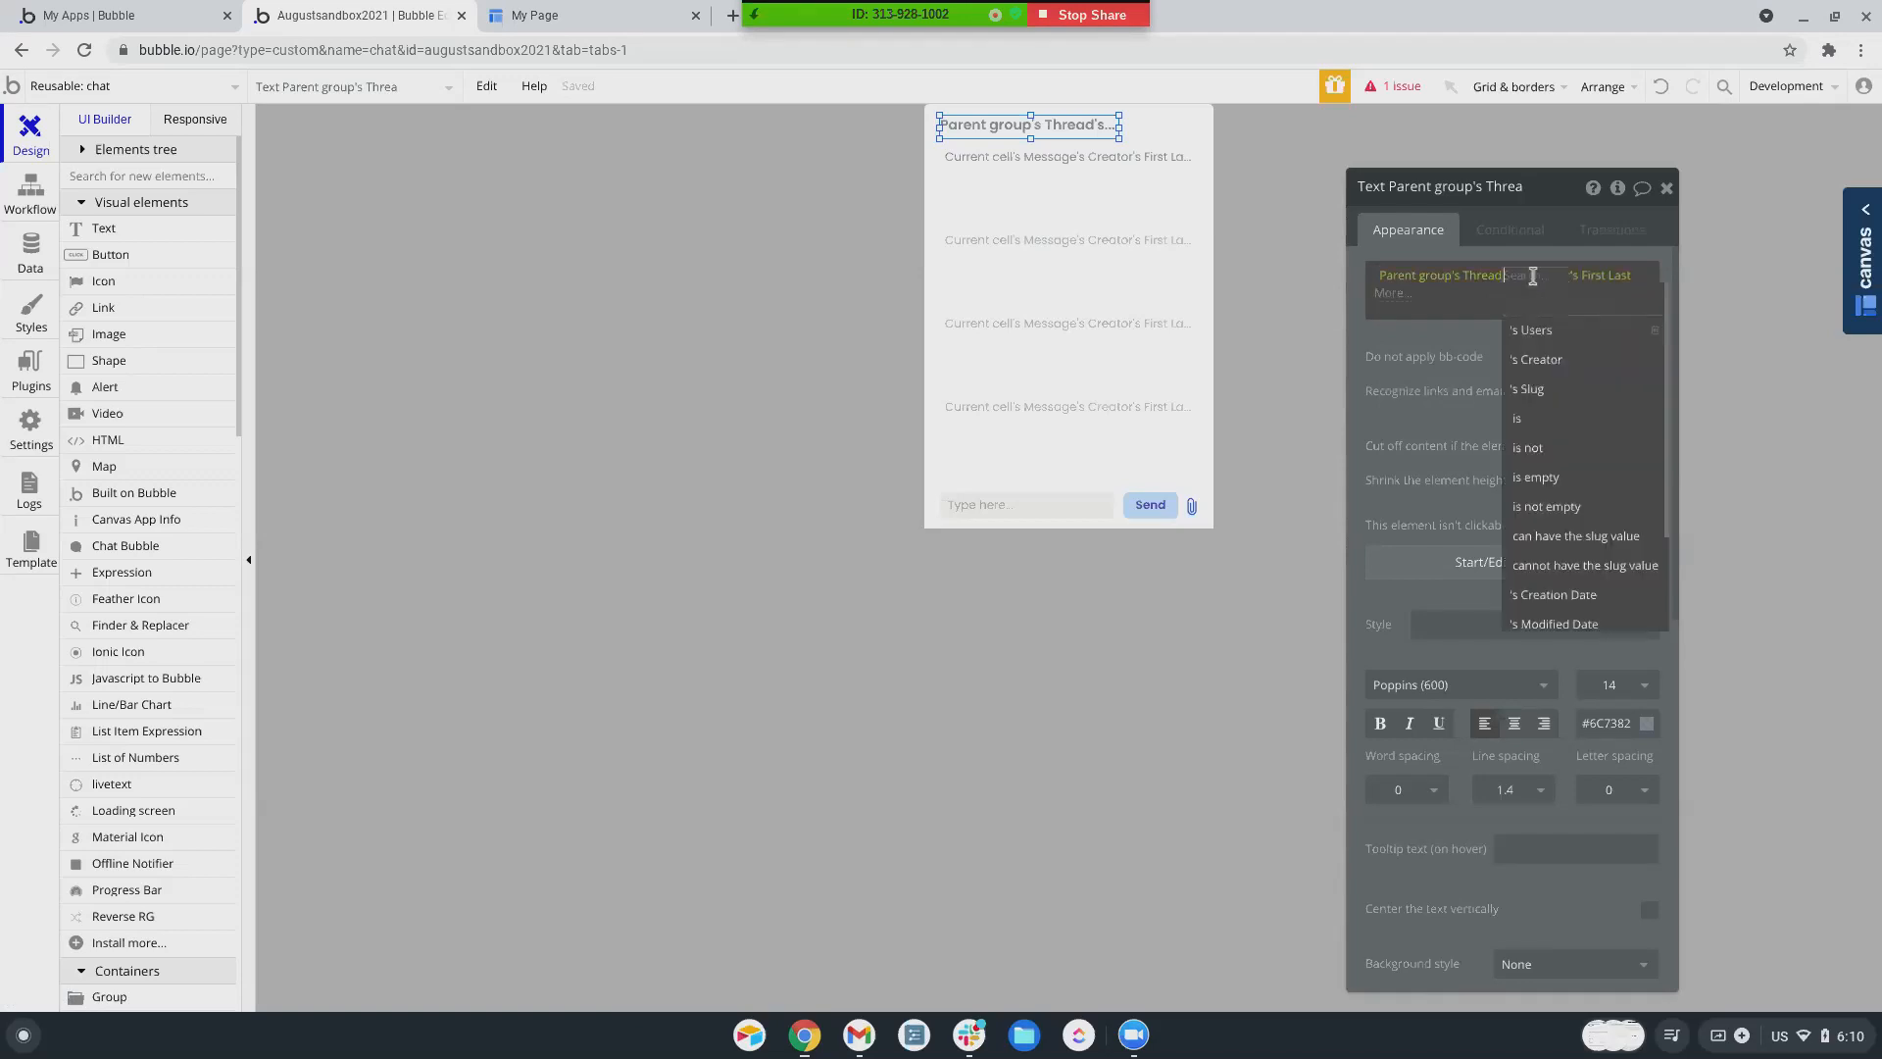
left_click(1544, 333)
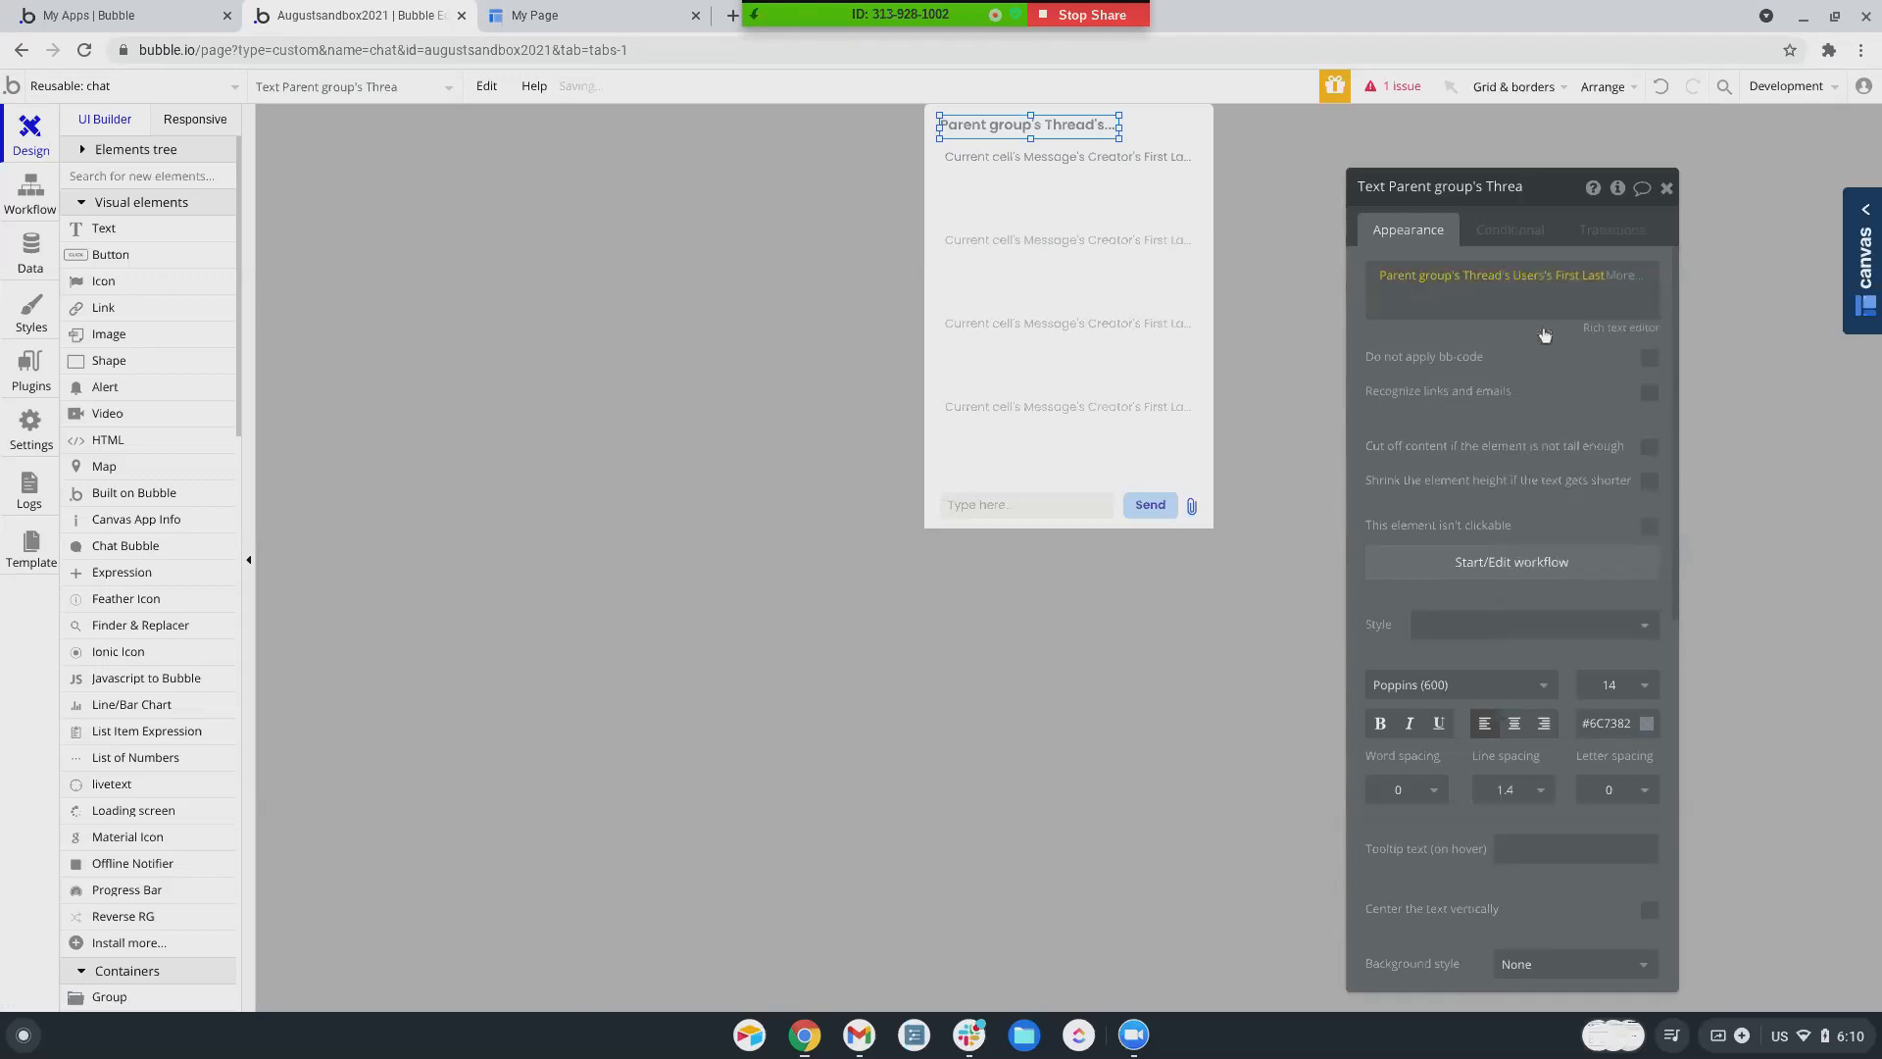
- Rebuild the header text's expression as Parent group's Thread's Users with the :filtered operator
left_click(1620, 277)
left_click(1541, 279)
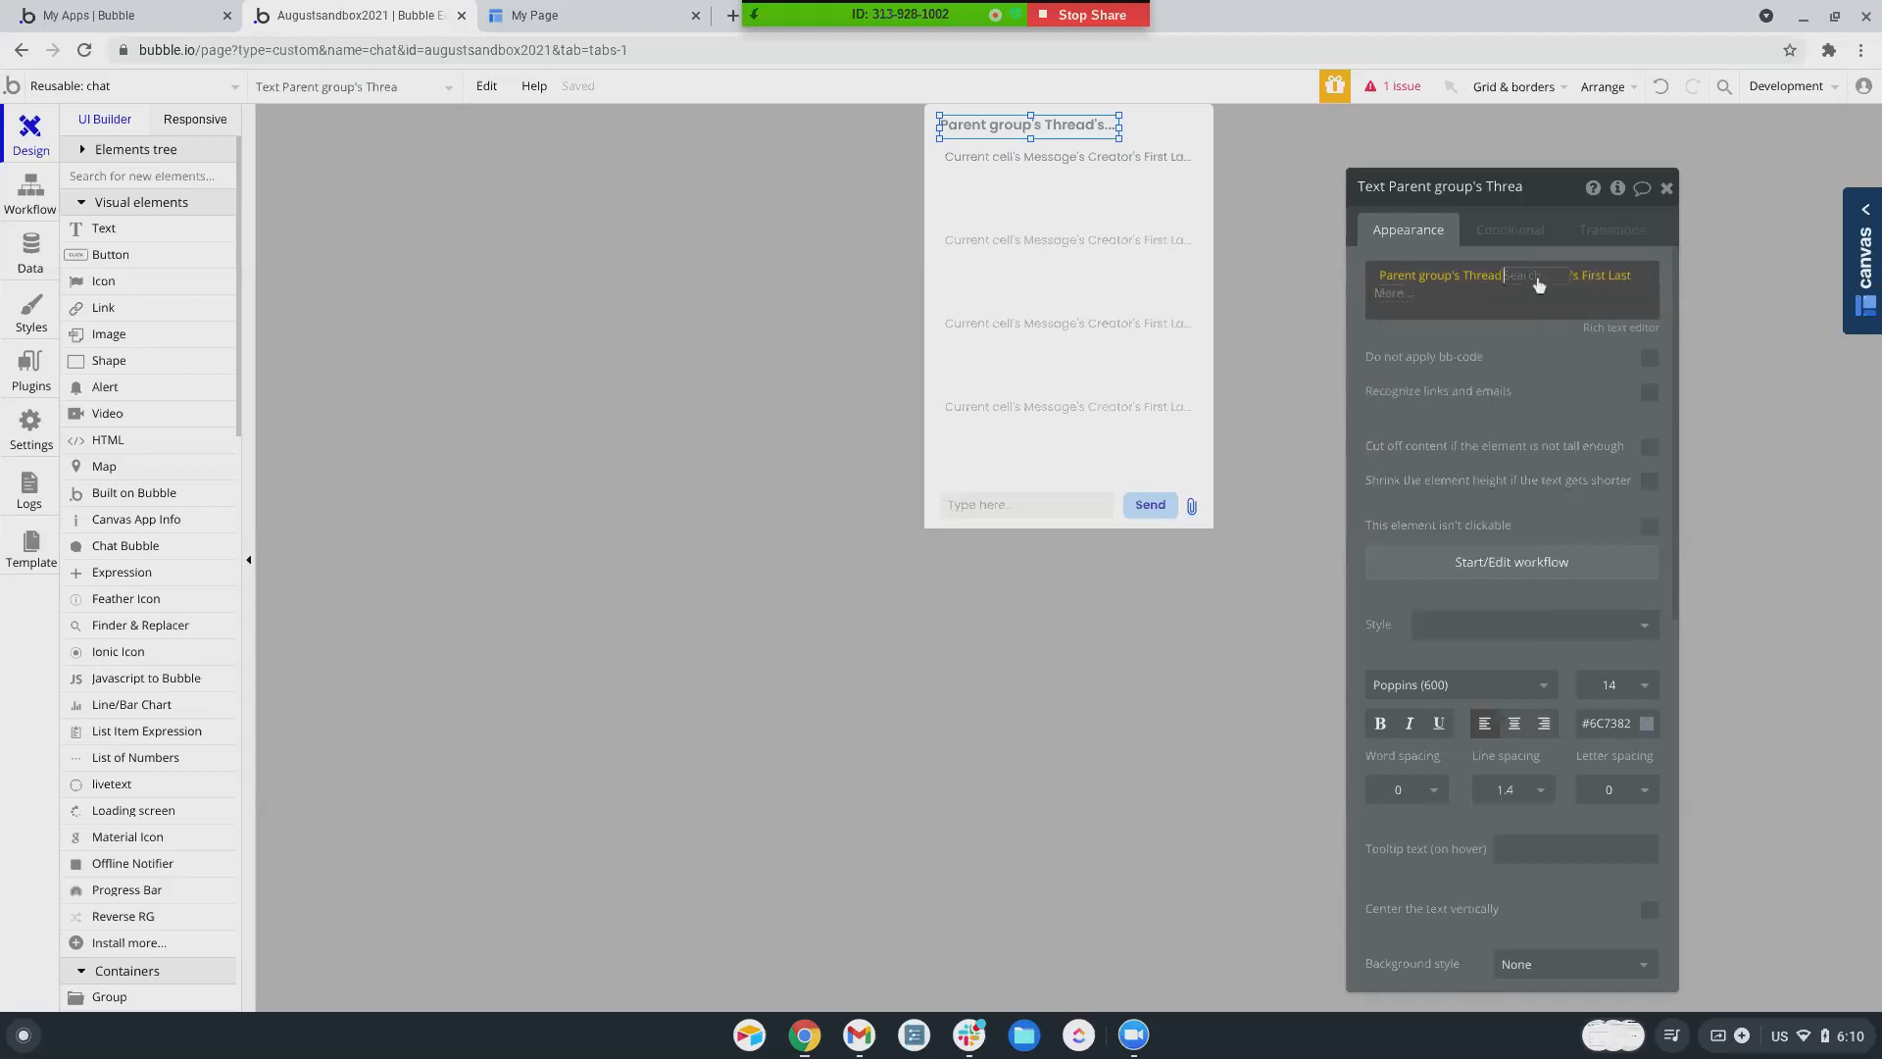
scroll(1566, 359, "down", 2)
scroll(1566, 358, "up", 1)
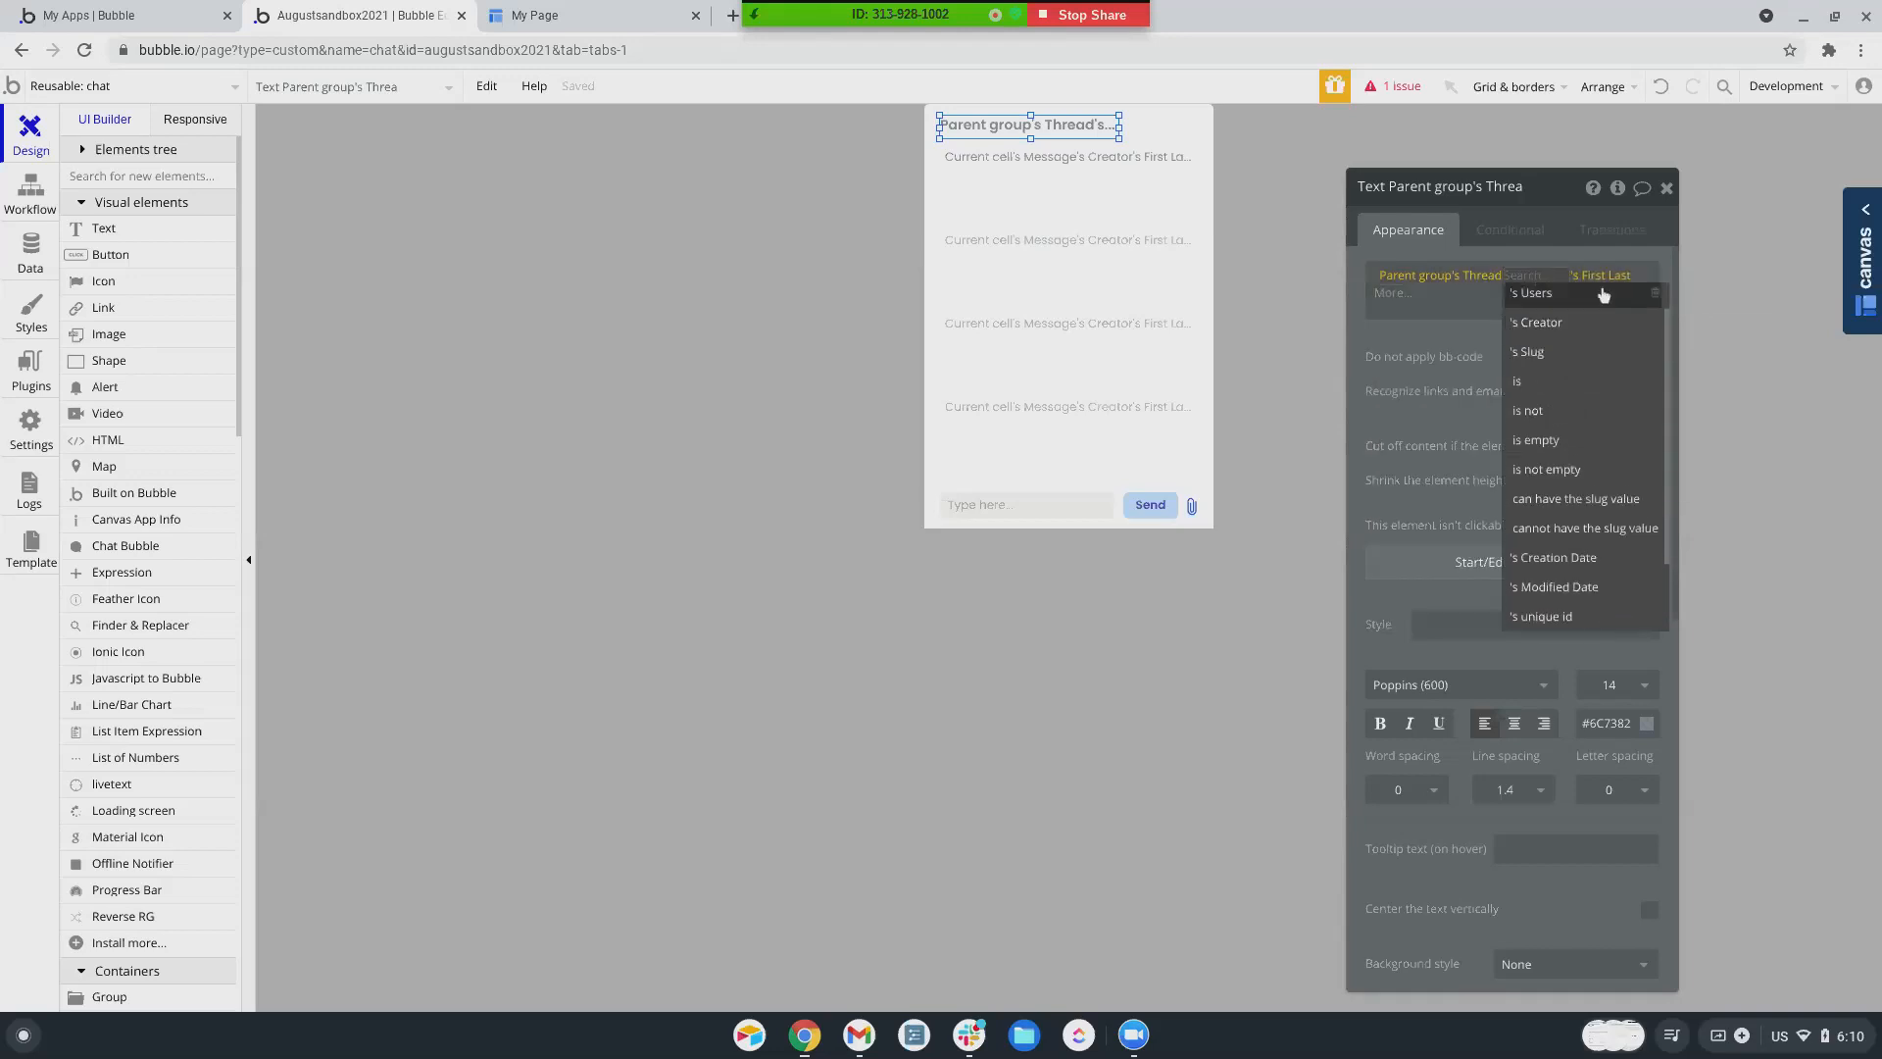
left_click(1604, 294)
scroll(1589, 391, "down", 5)
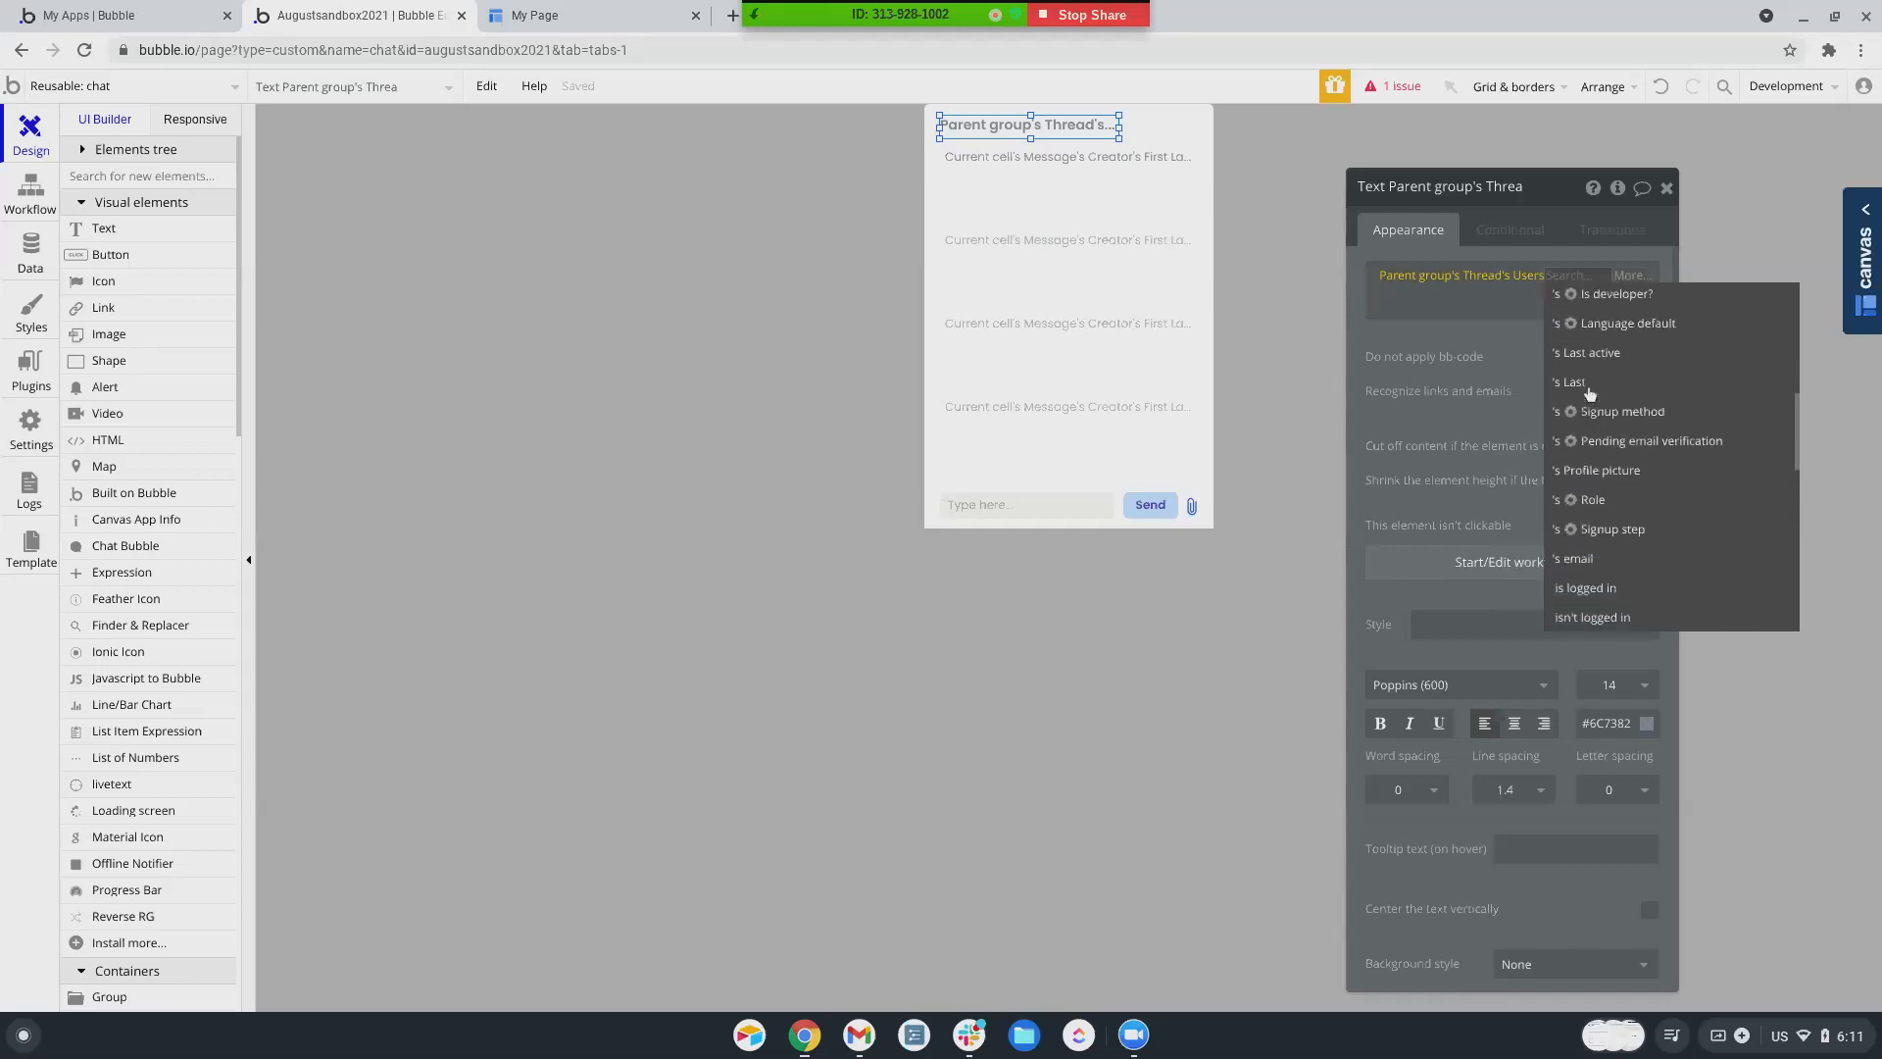
type("filter")
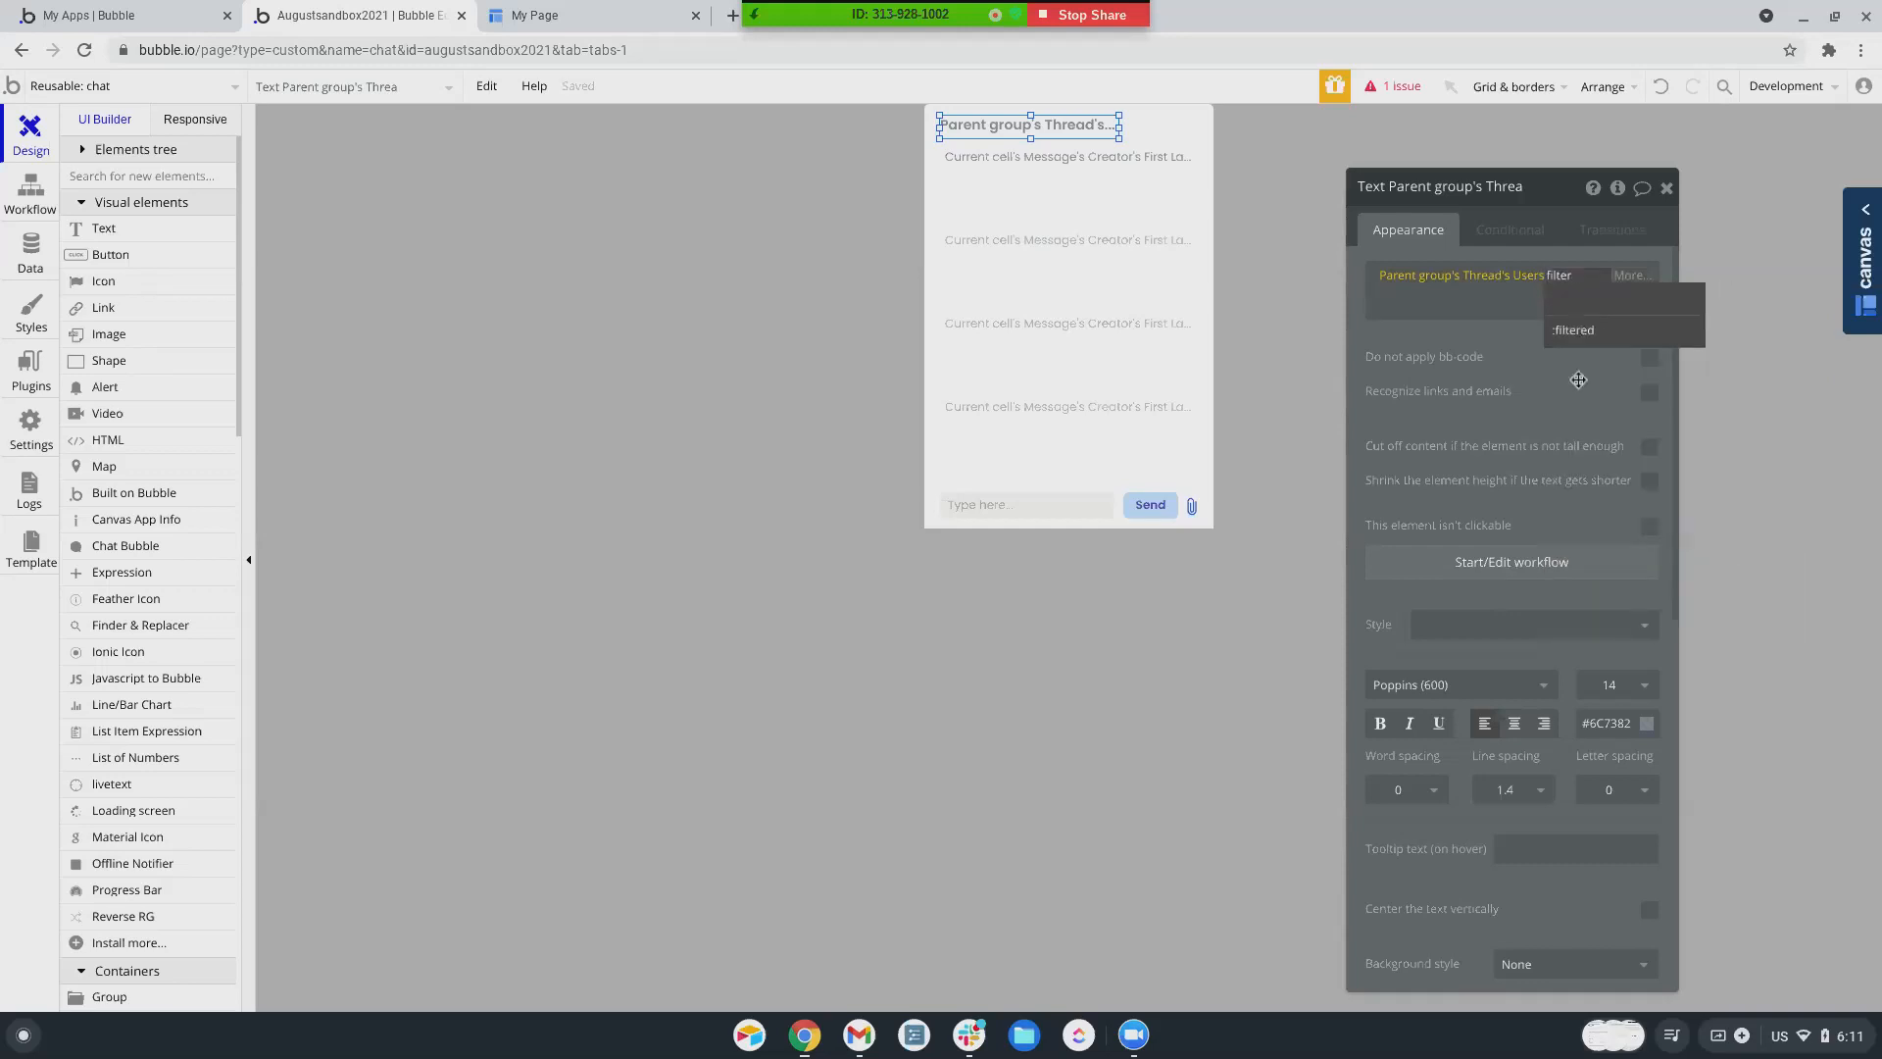
left_click(1574, 330)
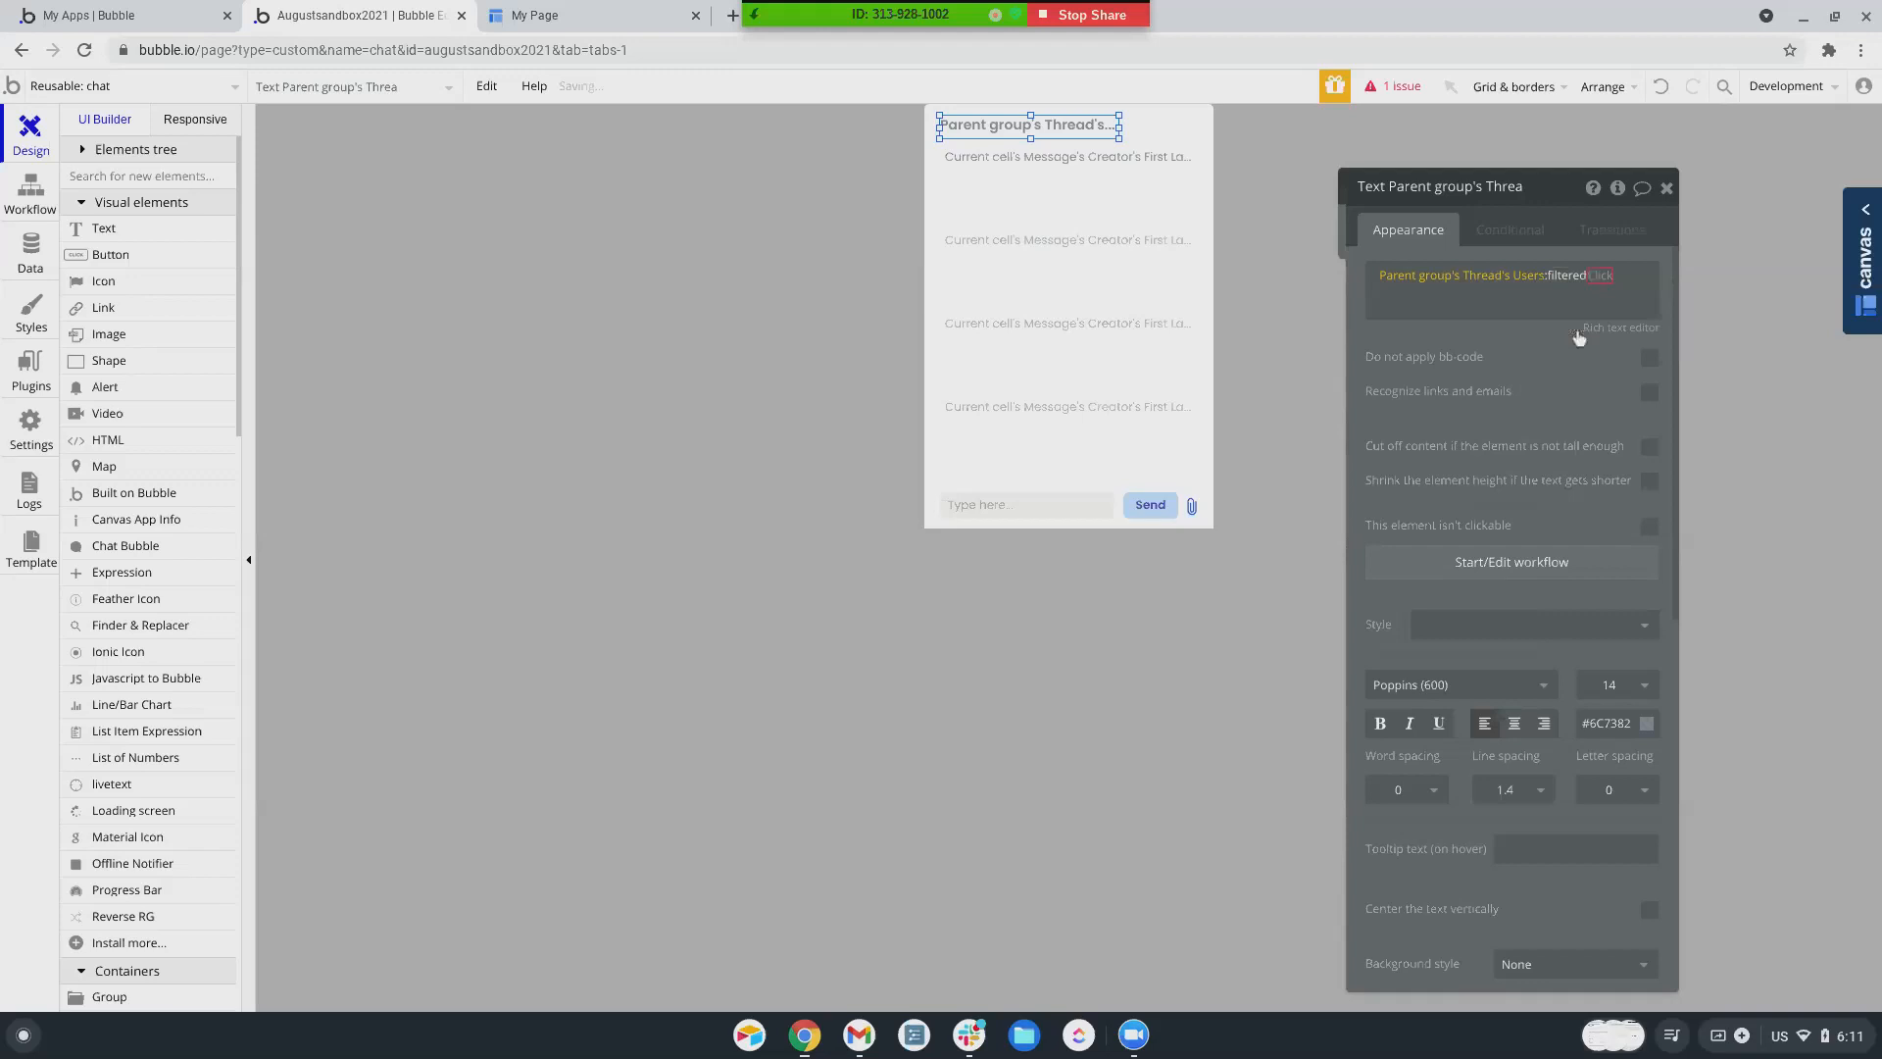
- Add a list filter constraint requiring unique id <> Current User's unique id
left_click(1164, 242)
scroll(1086, 461, "down", 5)
left_click(1085, 519)
left_click(1094, 242)
left_click(1094, 296)
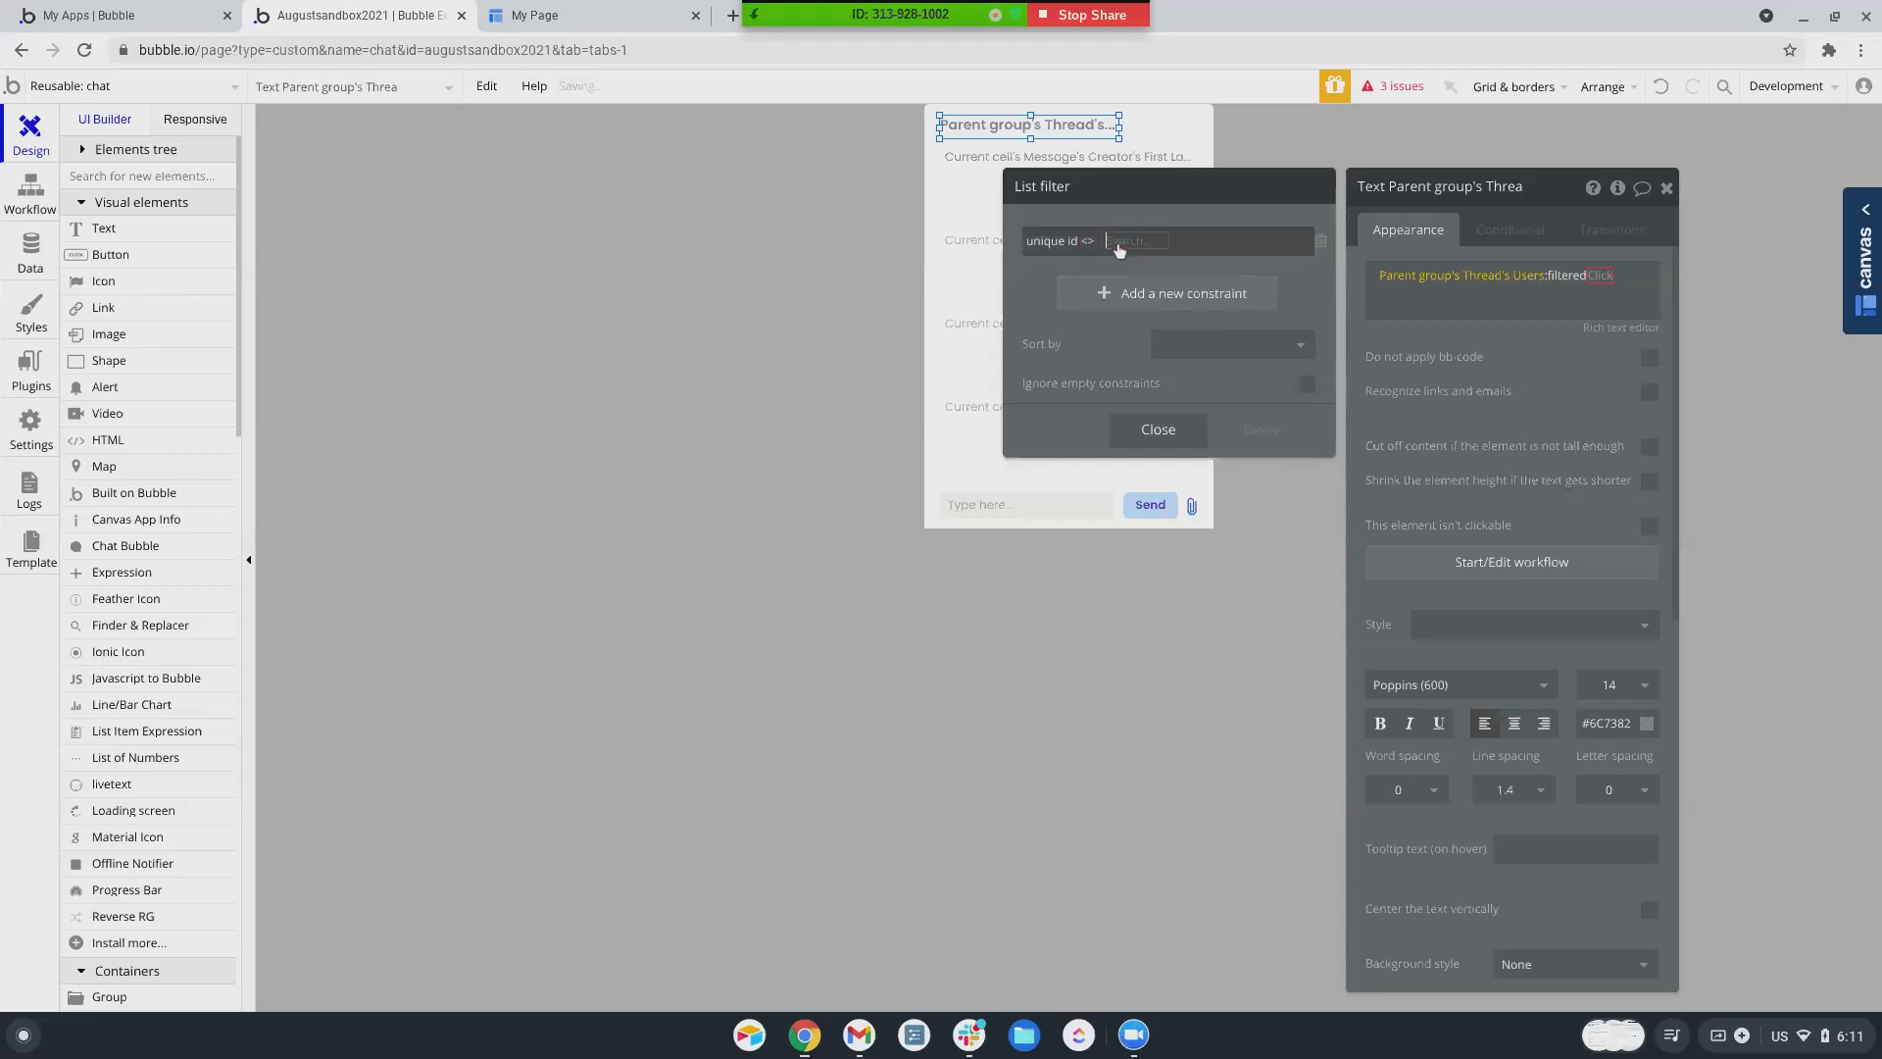
left_click(1114, 241)
left_click(1141, 297)
scroll(1219, 500, "down", 3)
left_click(1219, 503)
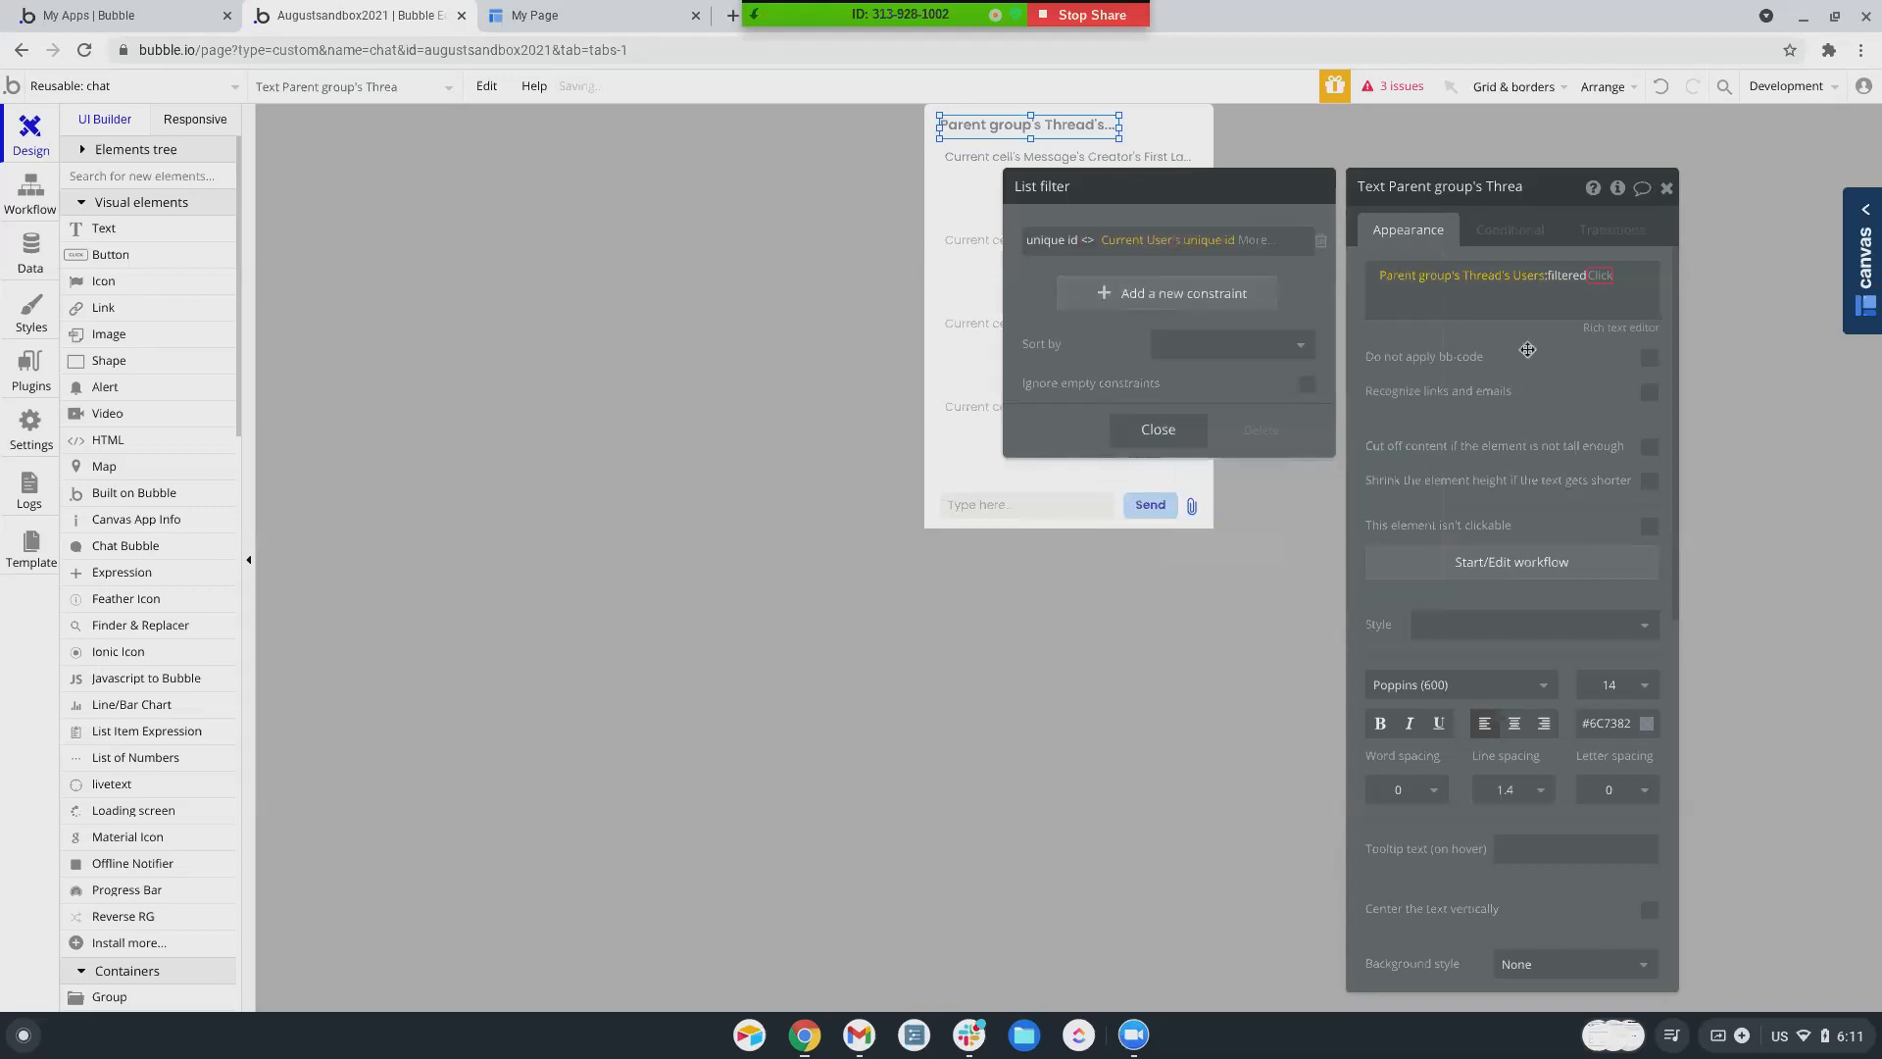
- Complete the header text's expression with the First Last field, giving Parent group's Thread's Users:filtered's First Last
left_click(1598, 285)
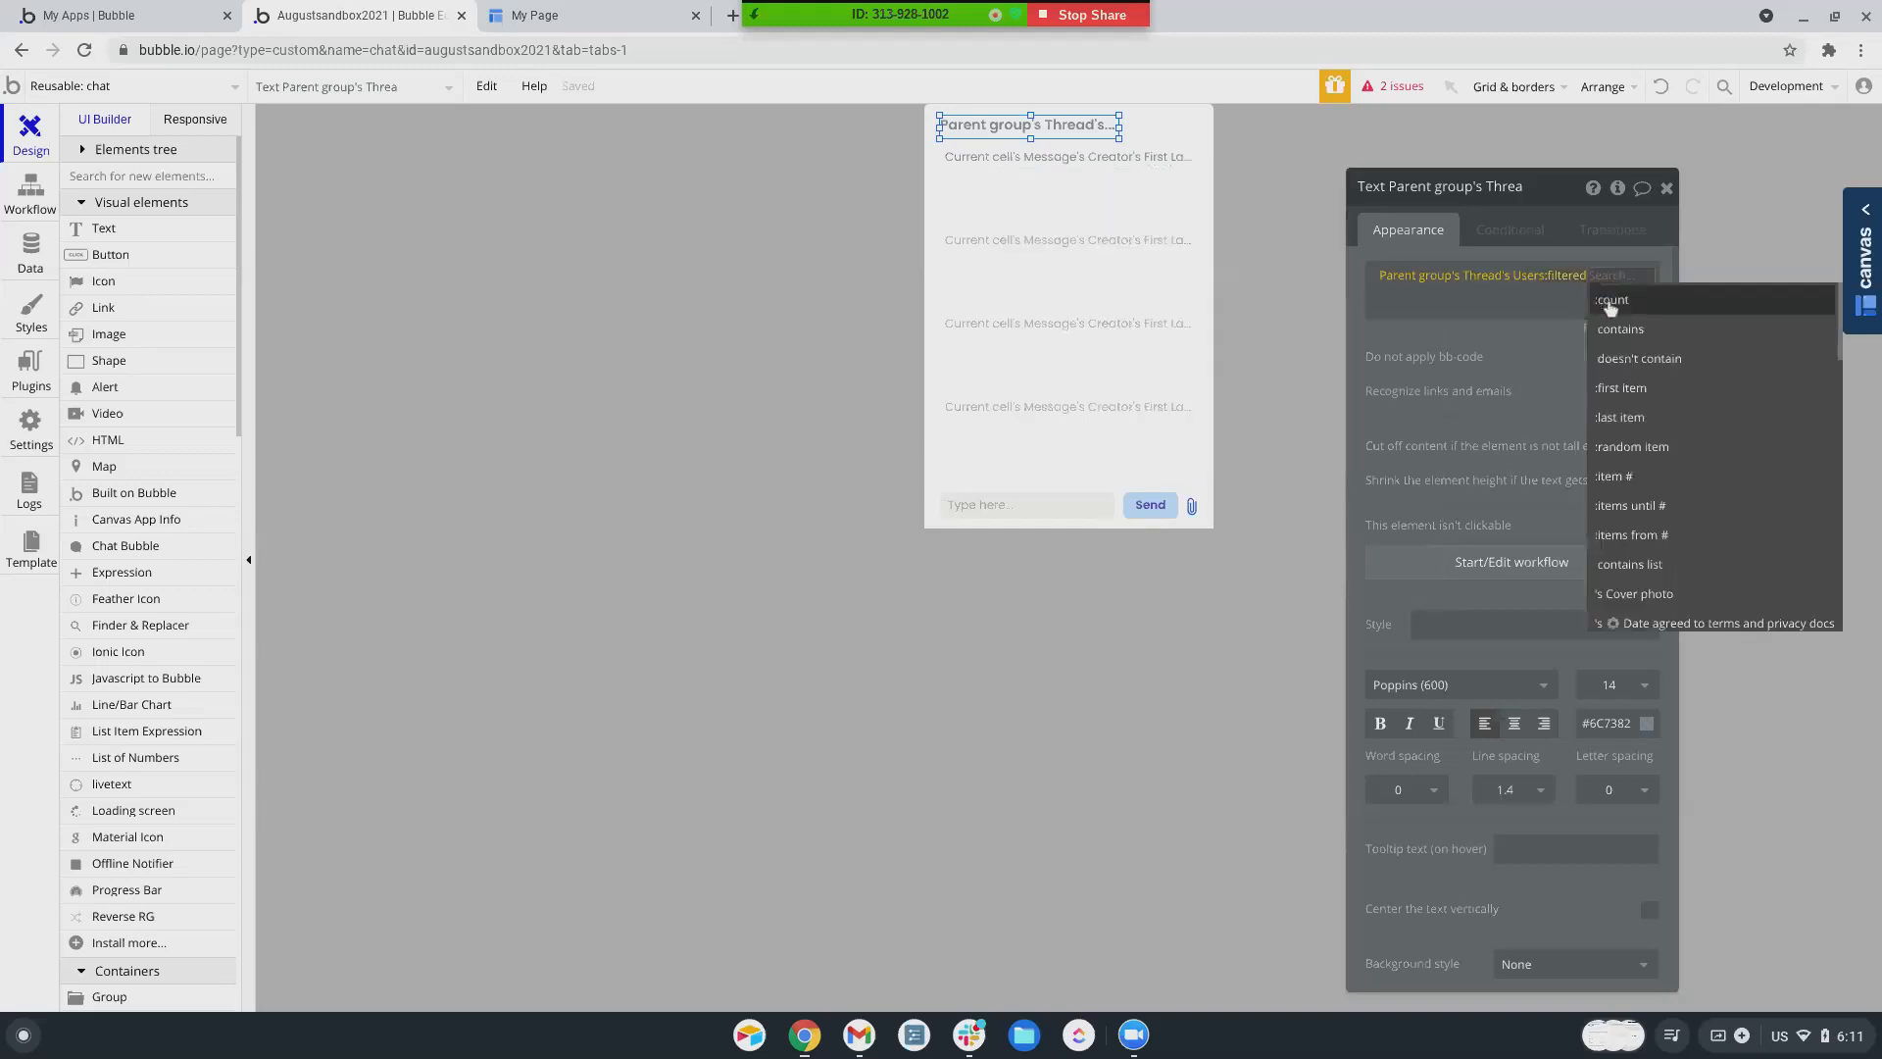
scroll(1609, 470, "down", 3)
left_click(1630, 438)
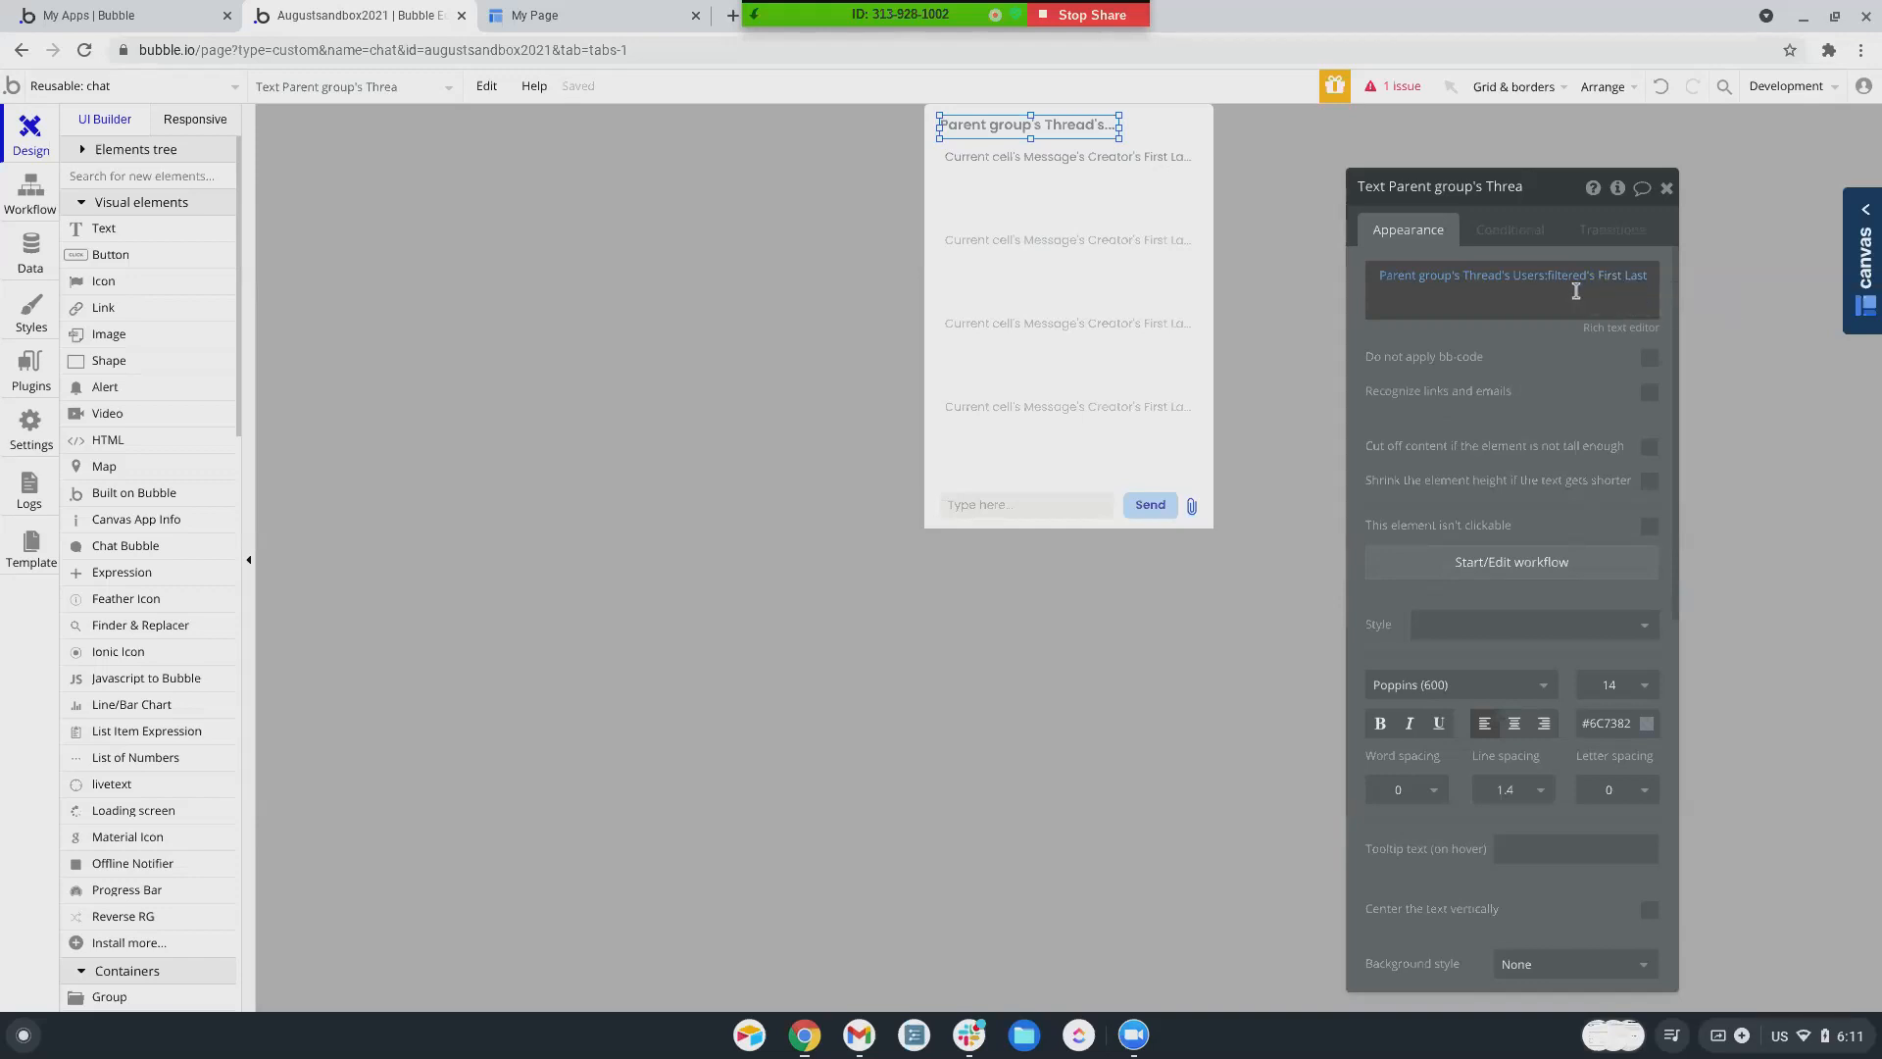
mouse_move(1608, 283)
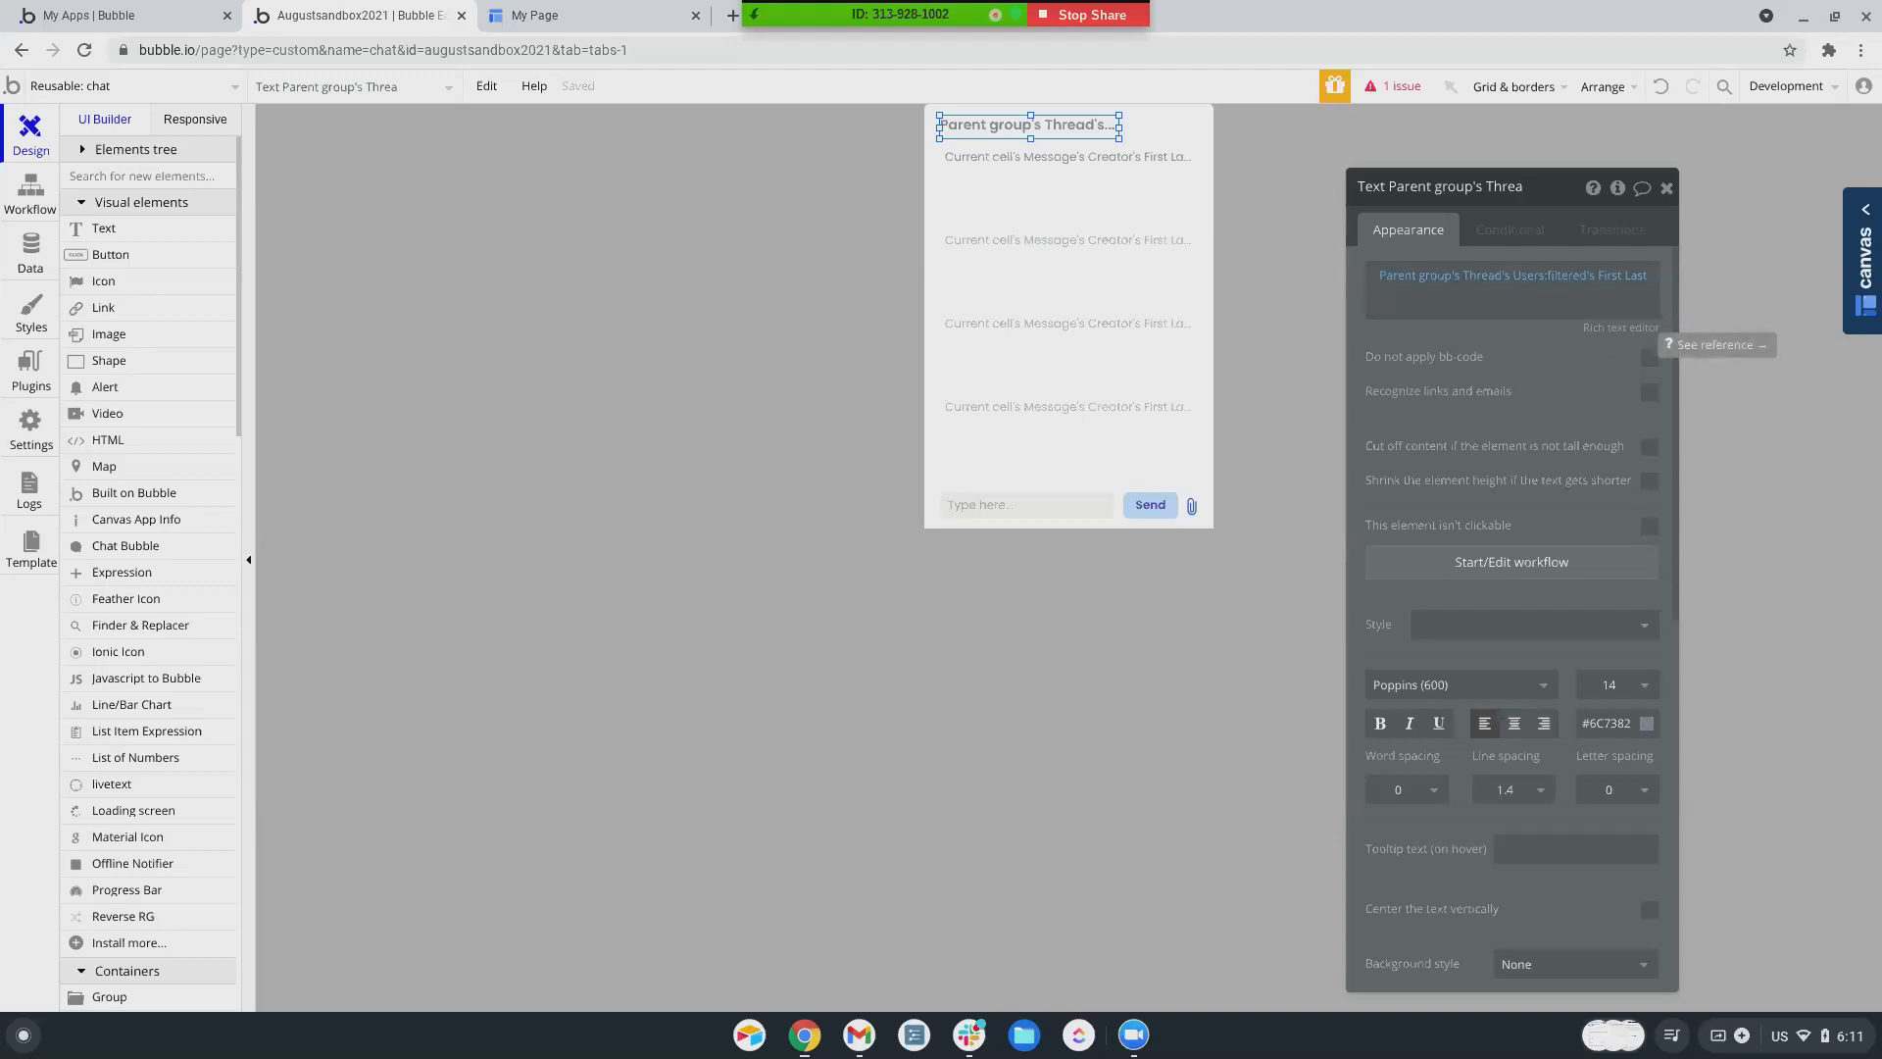
- Switch to the chat_testing preview and open chats with three different listed users to check each window's header name
left_click(555, 14)
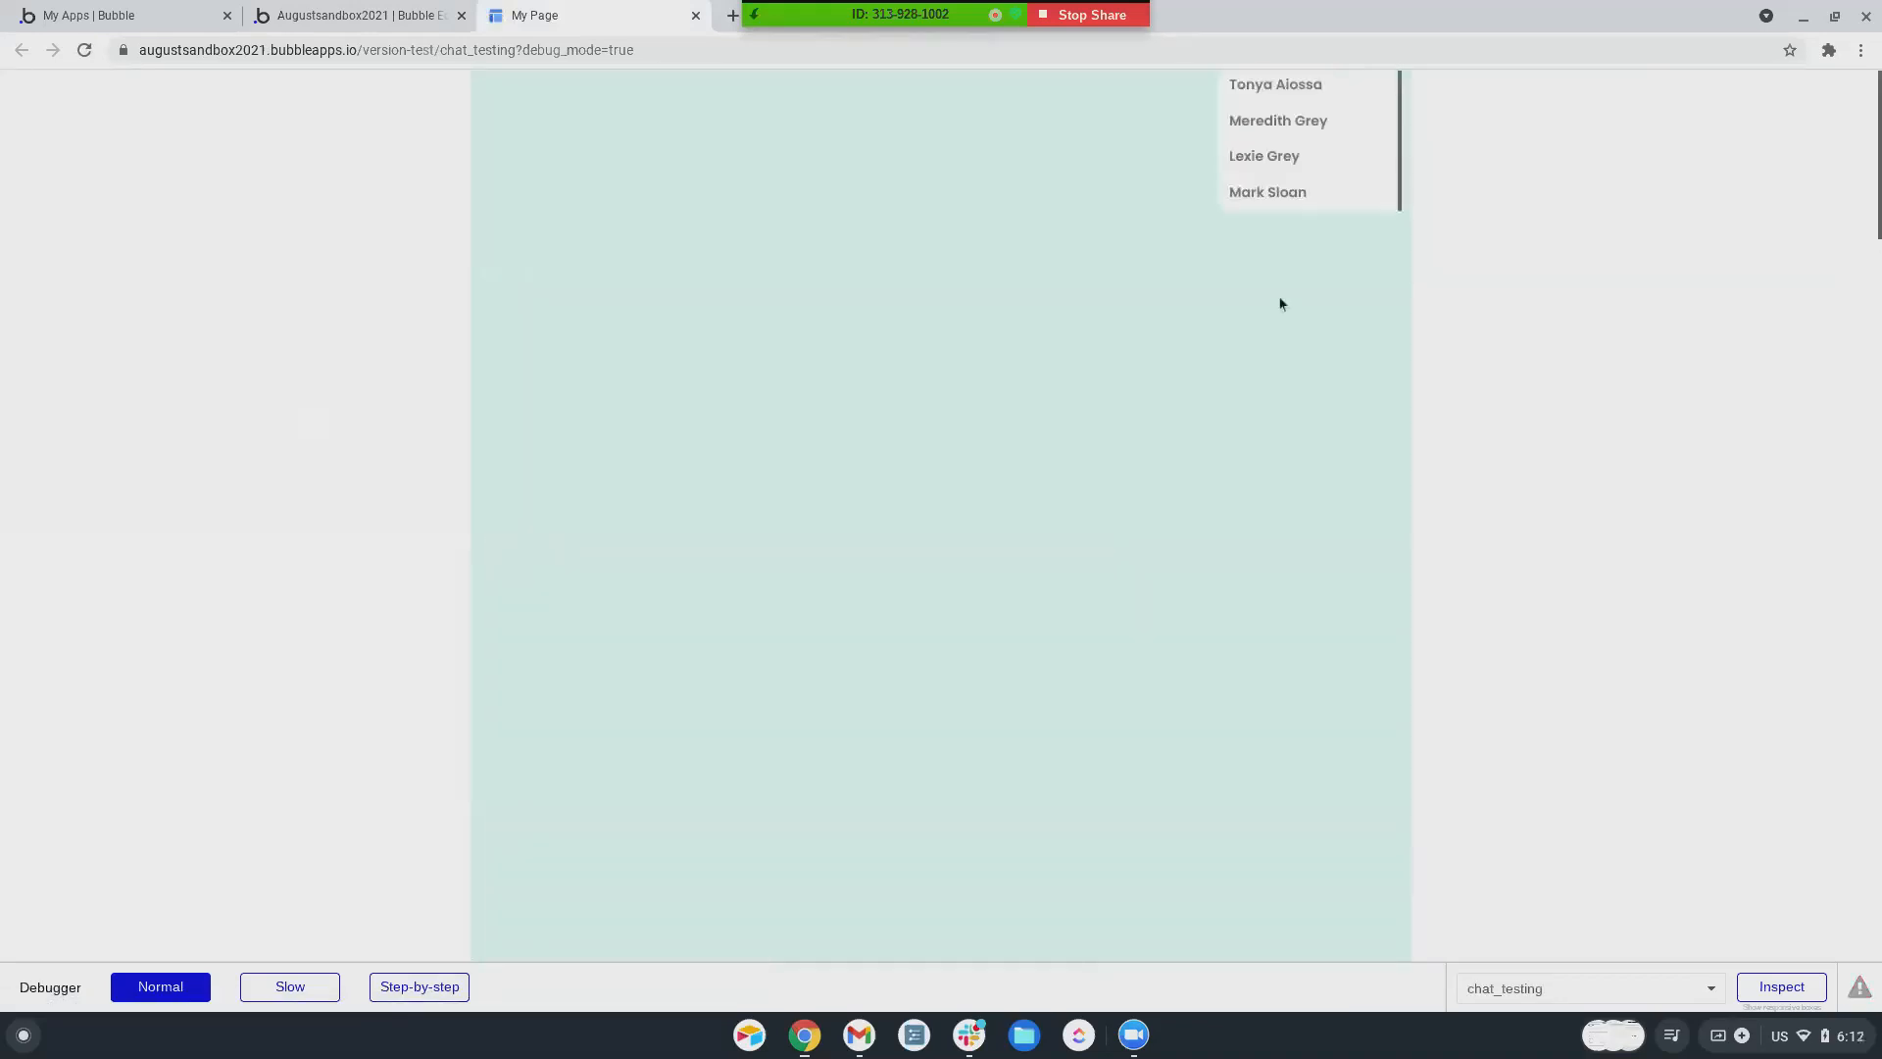
left_click(1269, 159)
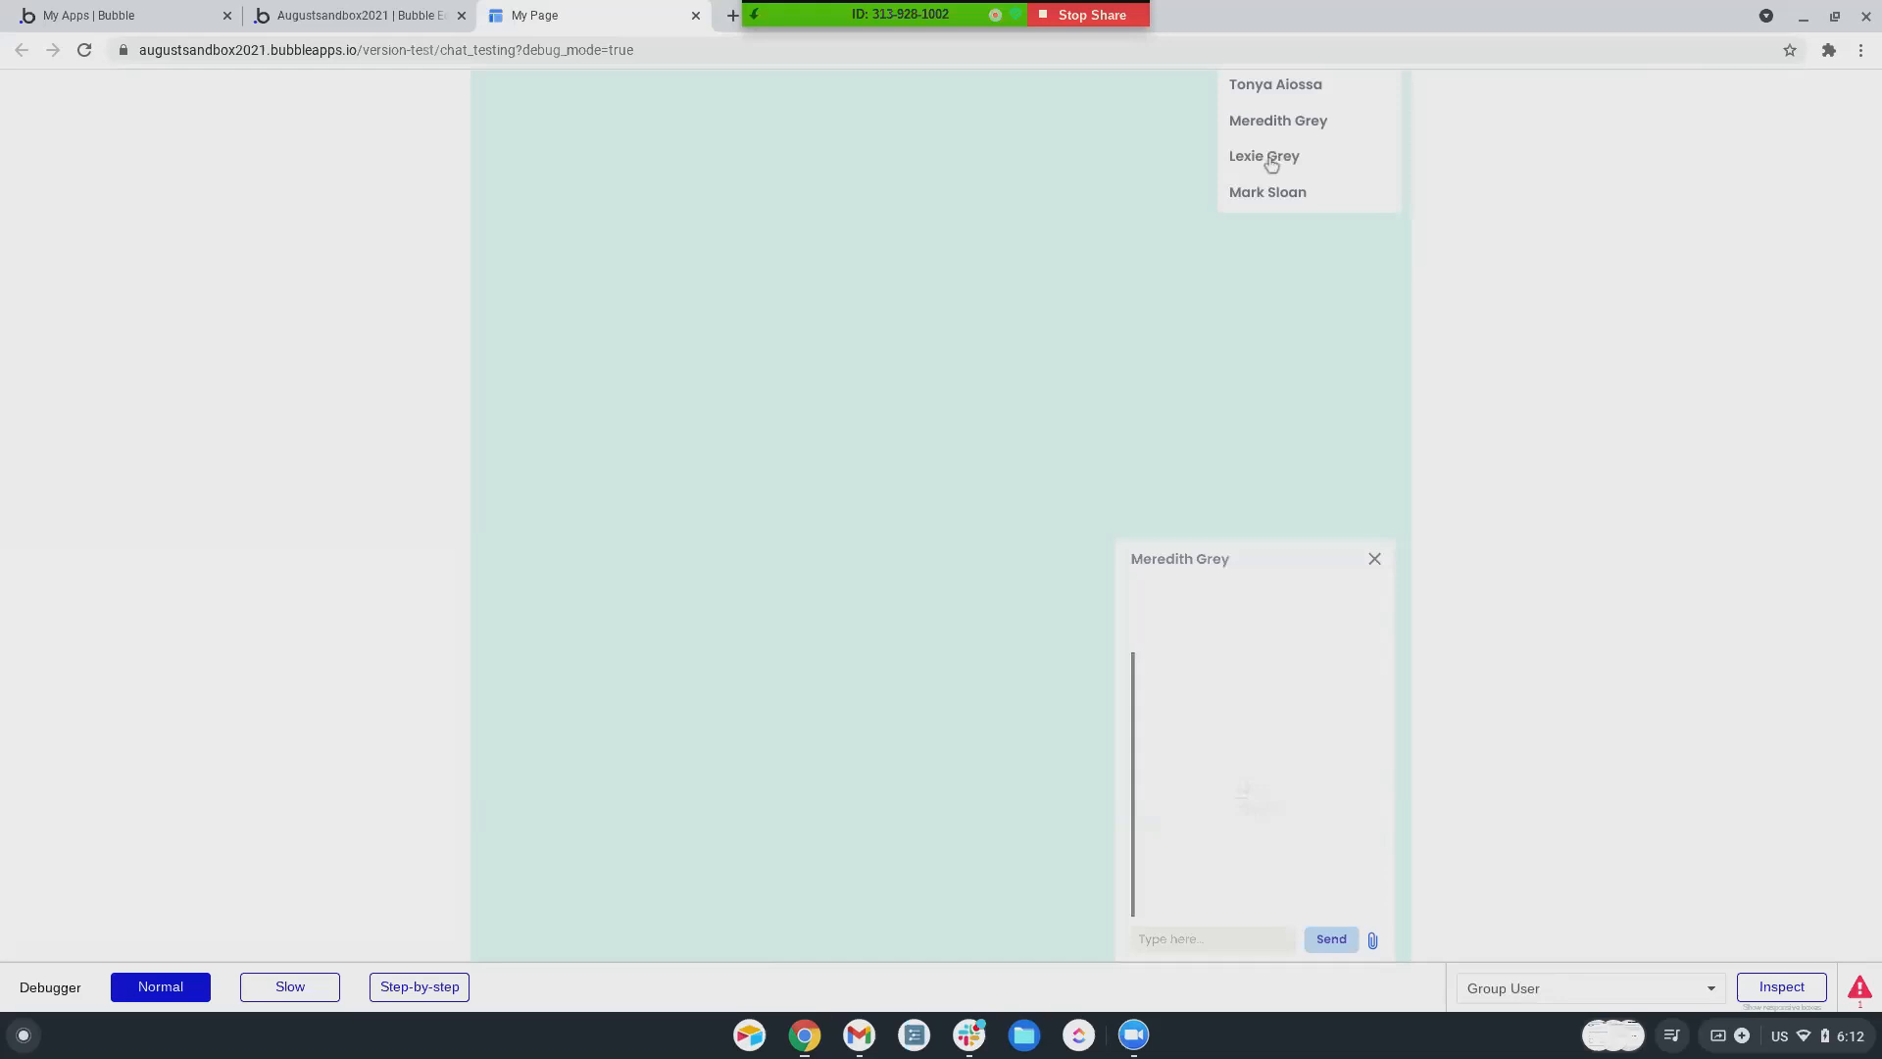
left_click(1271, 160)
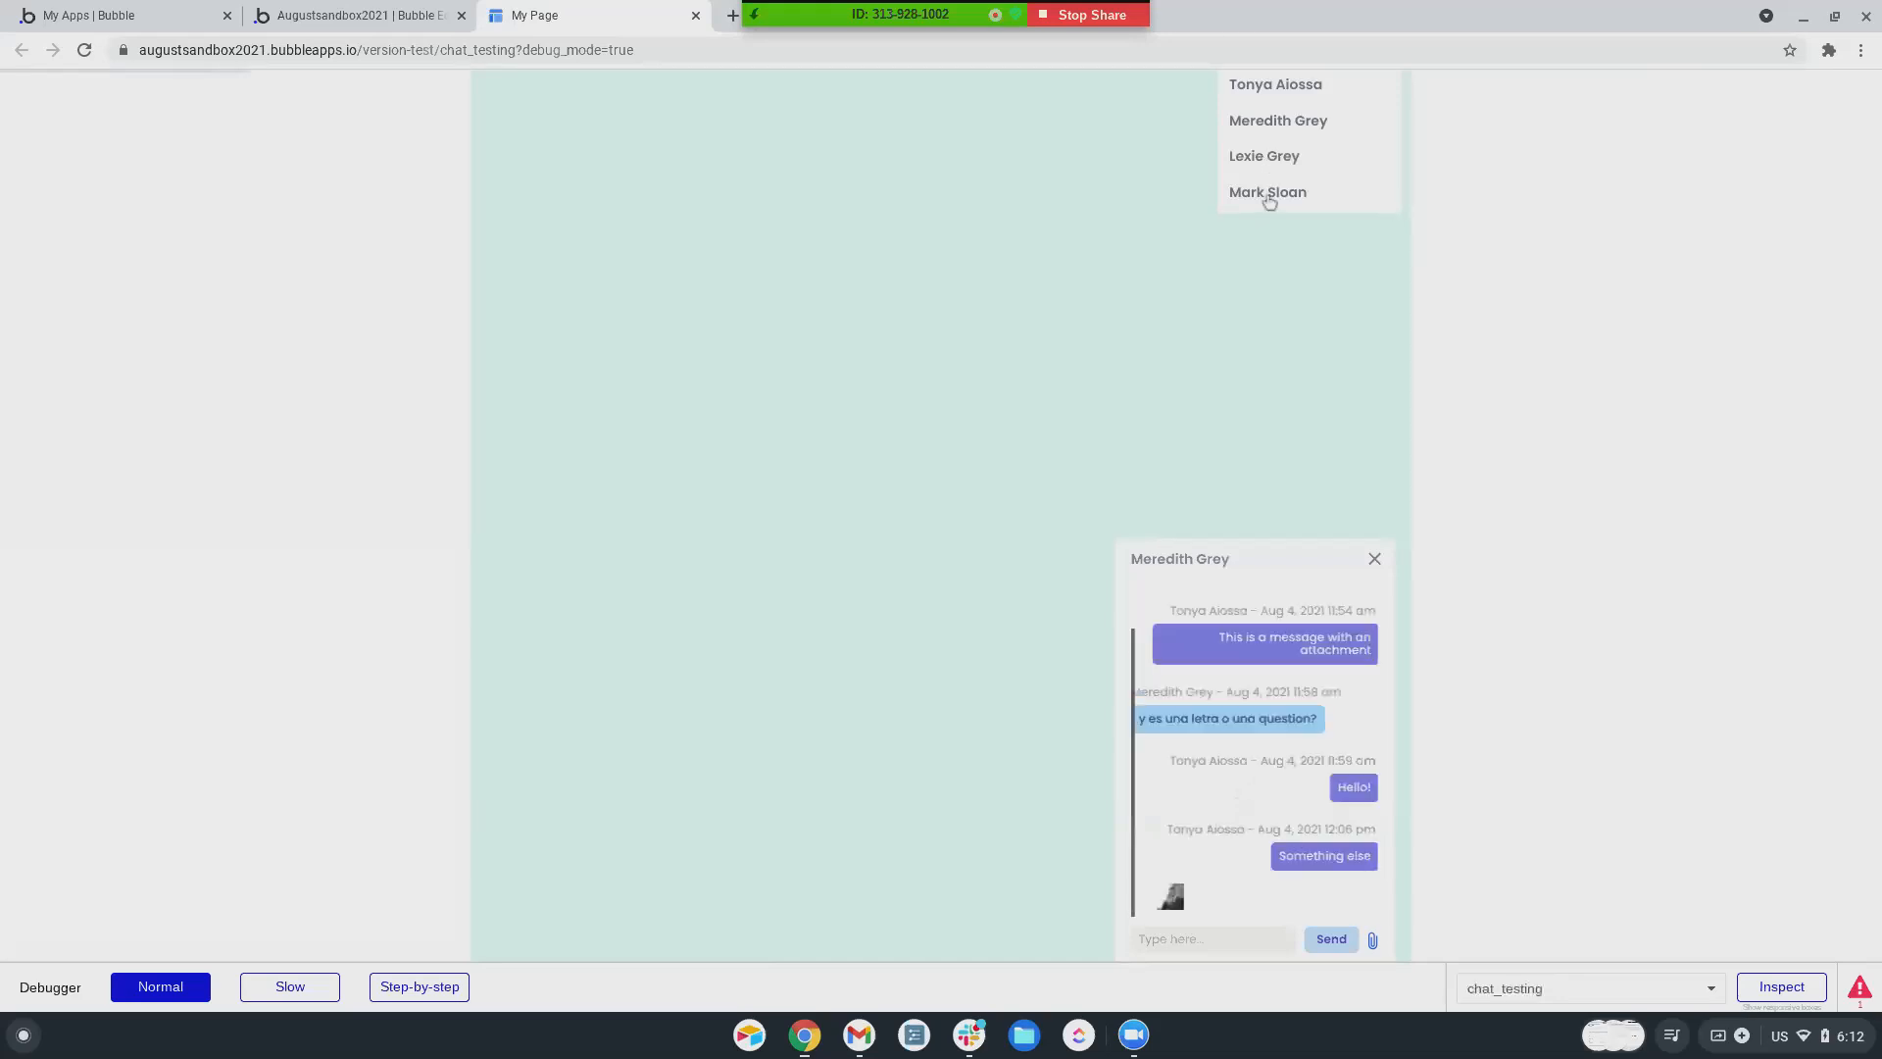
left_click(1269, 194)
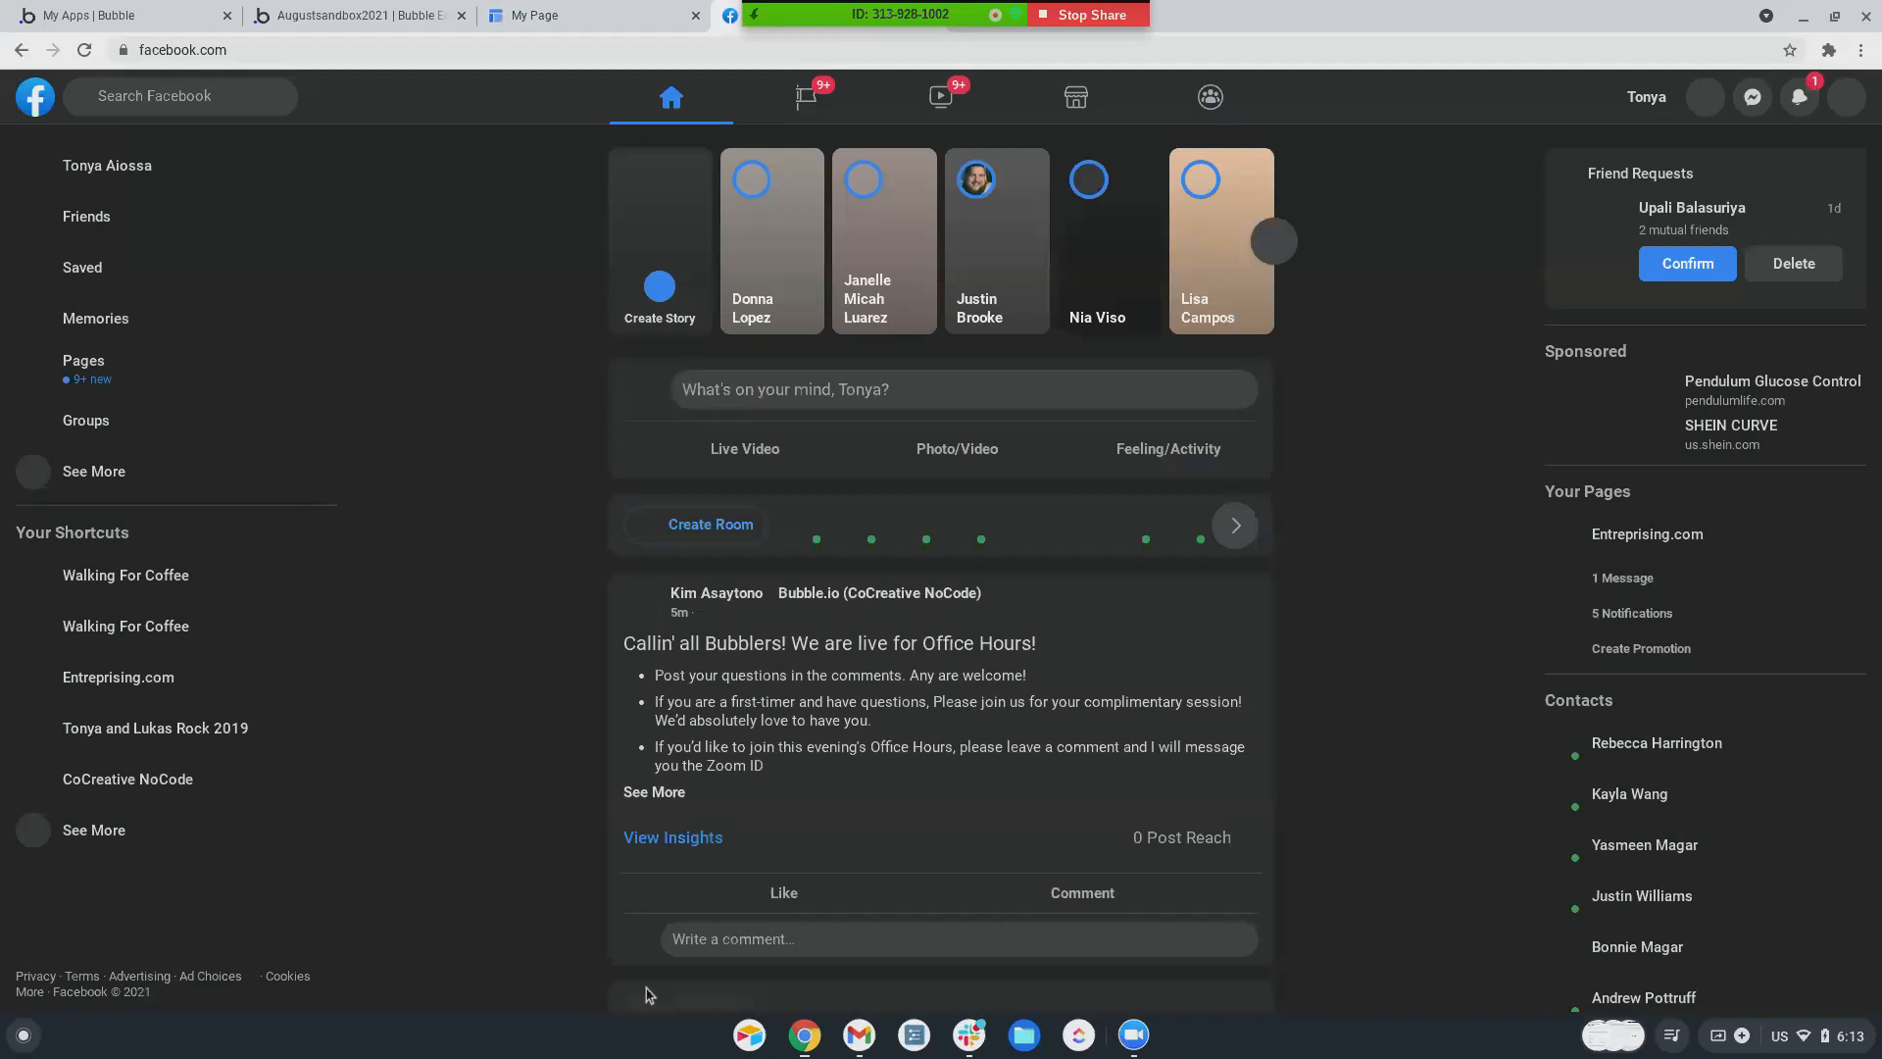
- Open a conversation from Facebook's Messenger list and minimize its chat window
left_click(1752, 97)
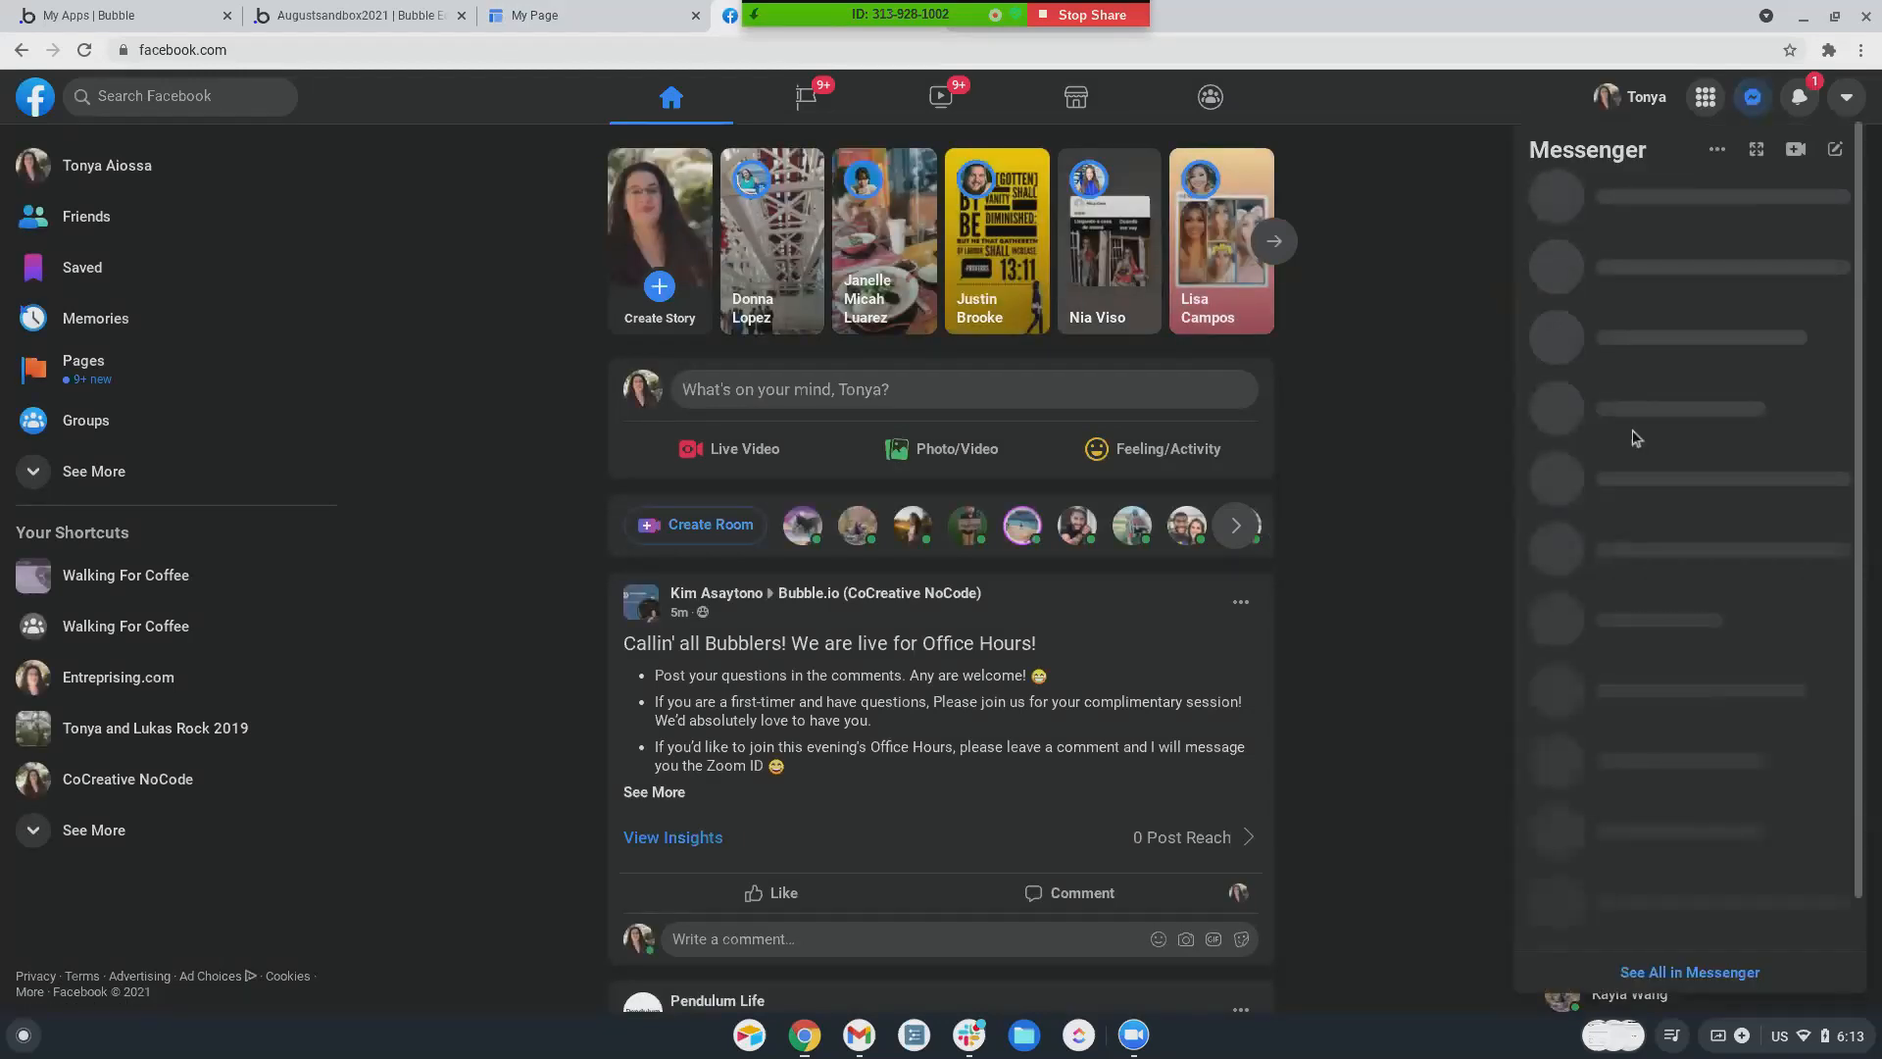
scroll(1666, 490, "down", 2)
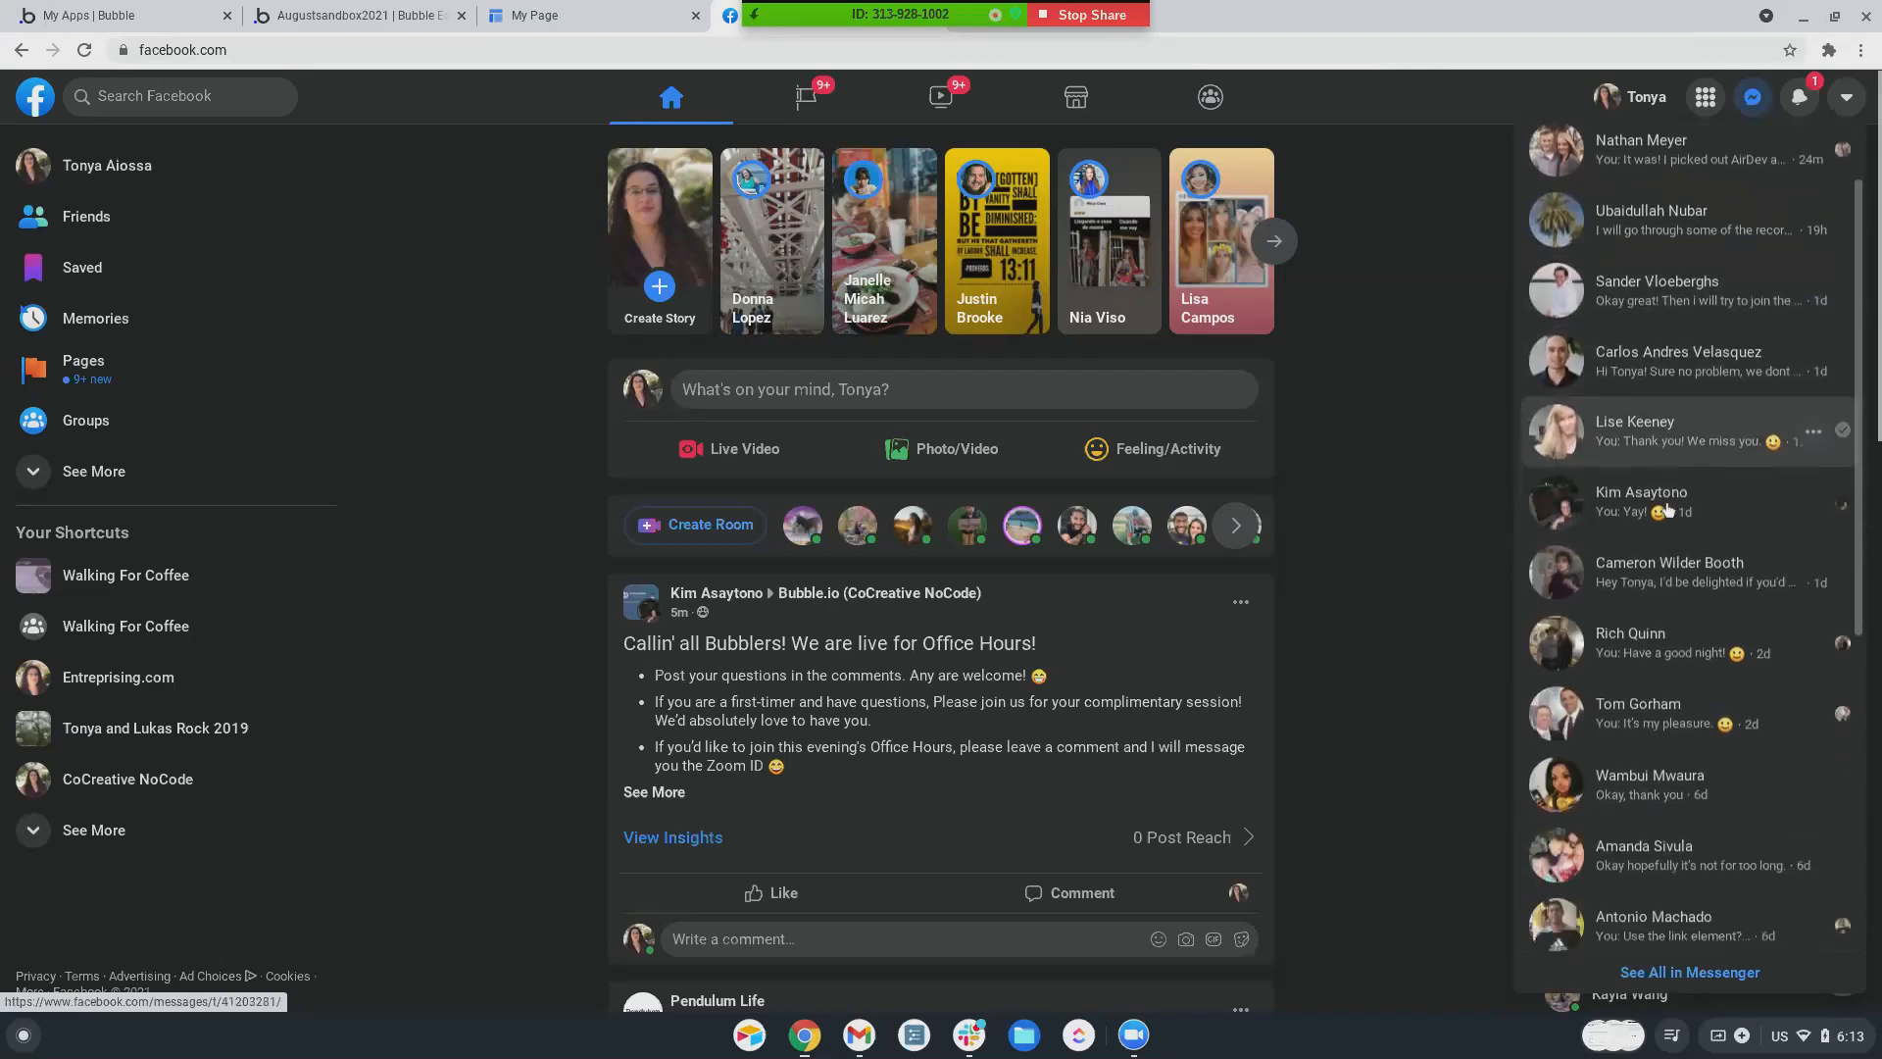
scroll(1668, 509, "down", 1)
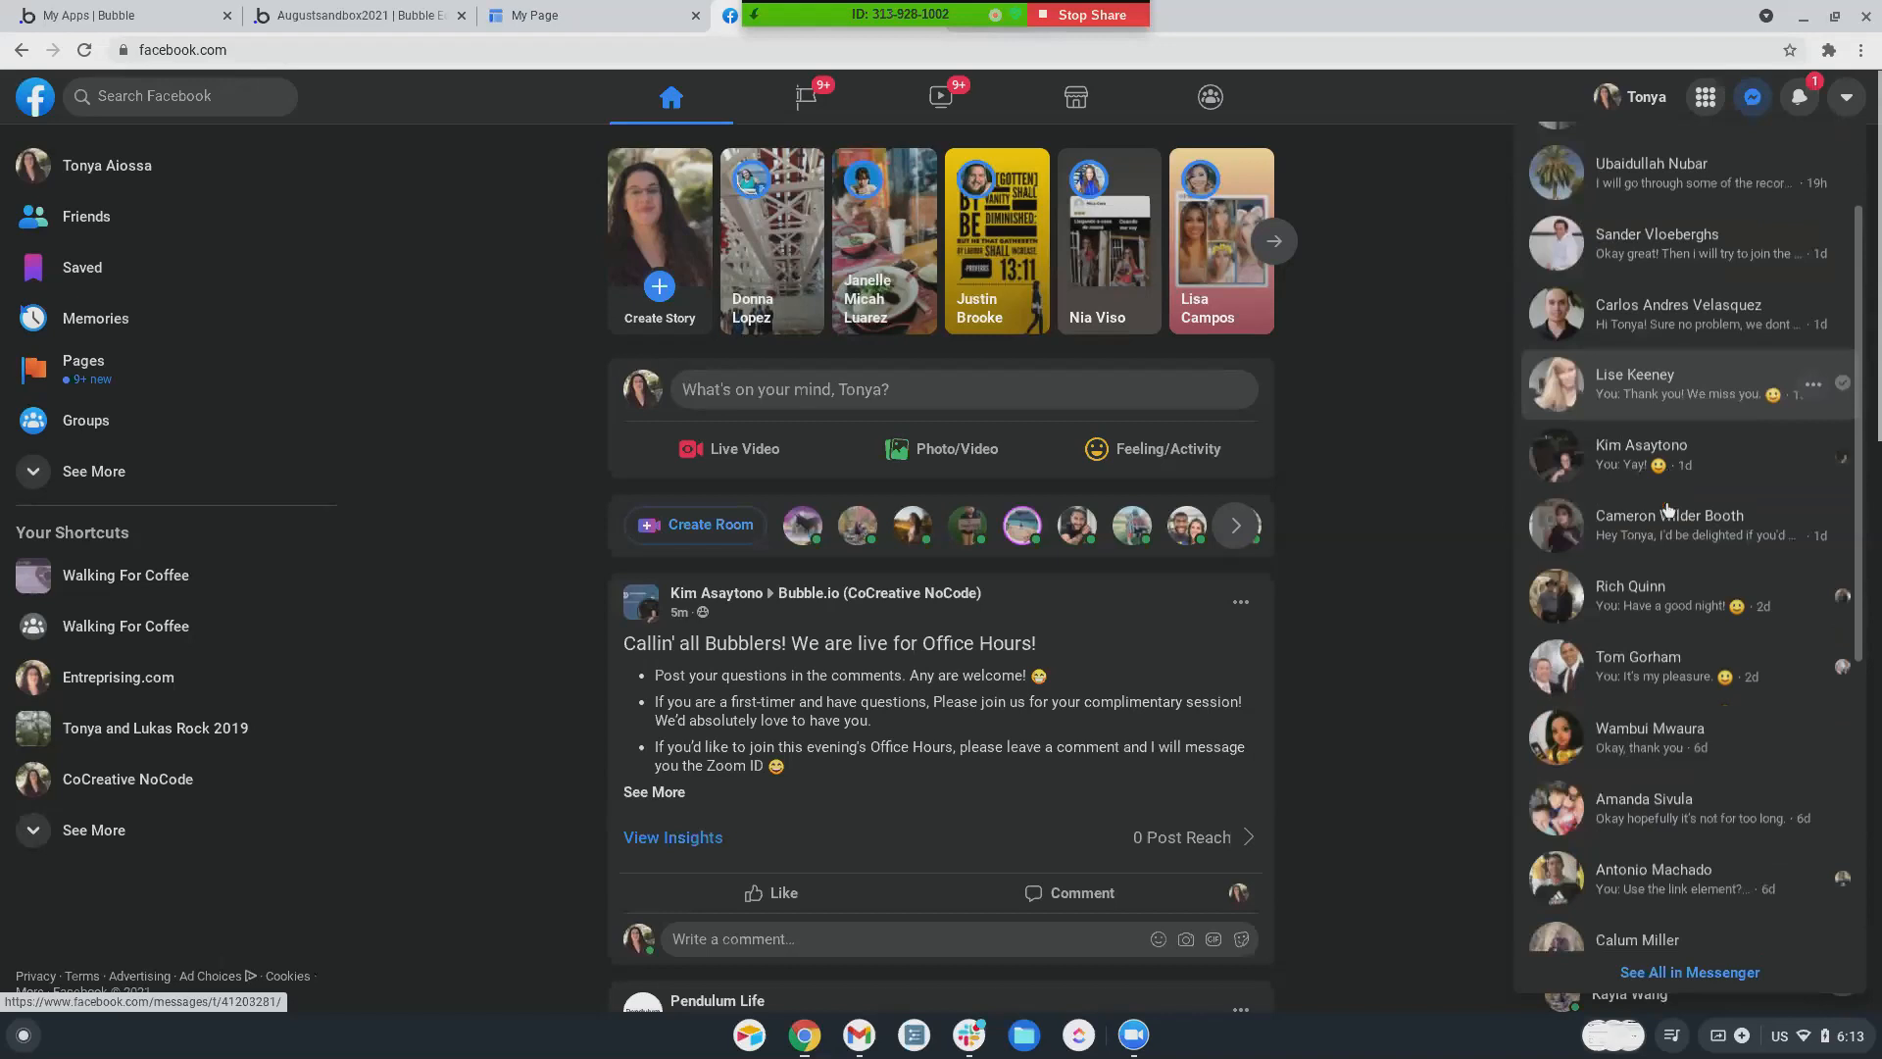
scroll(1669, 509, "down", 5)
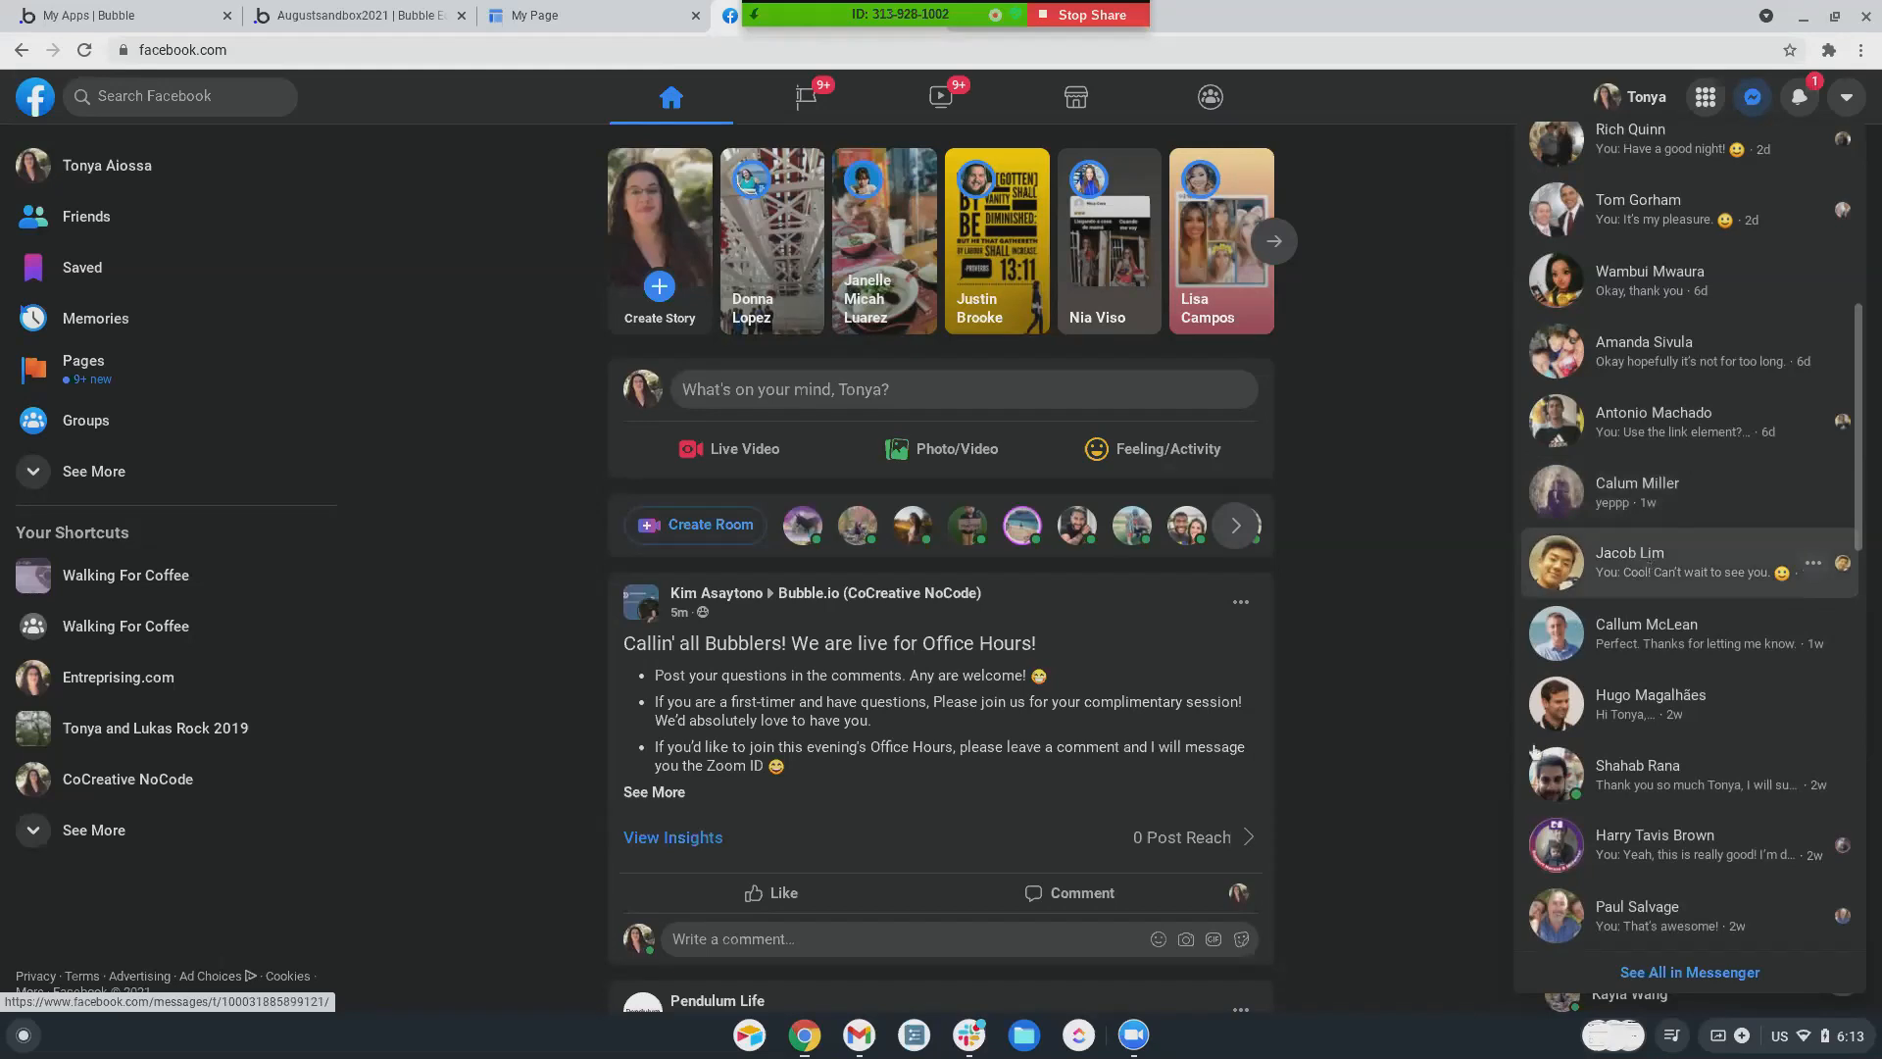
left_click(1666, 562)
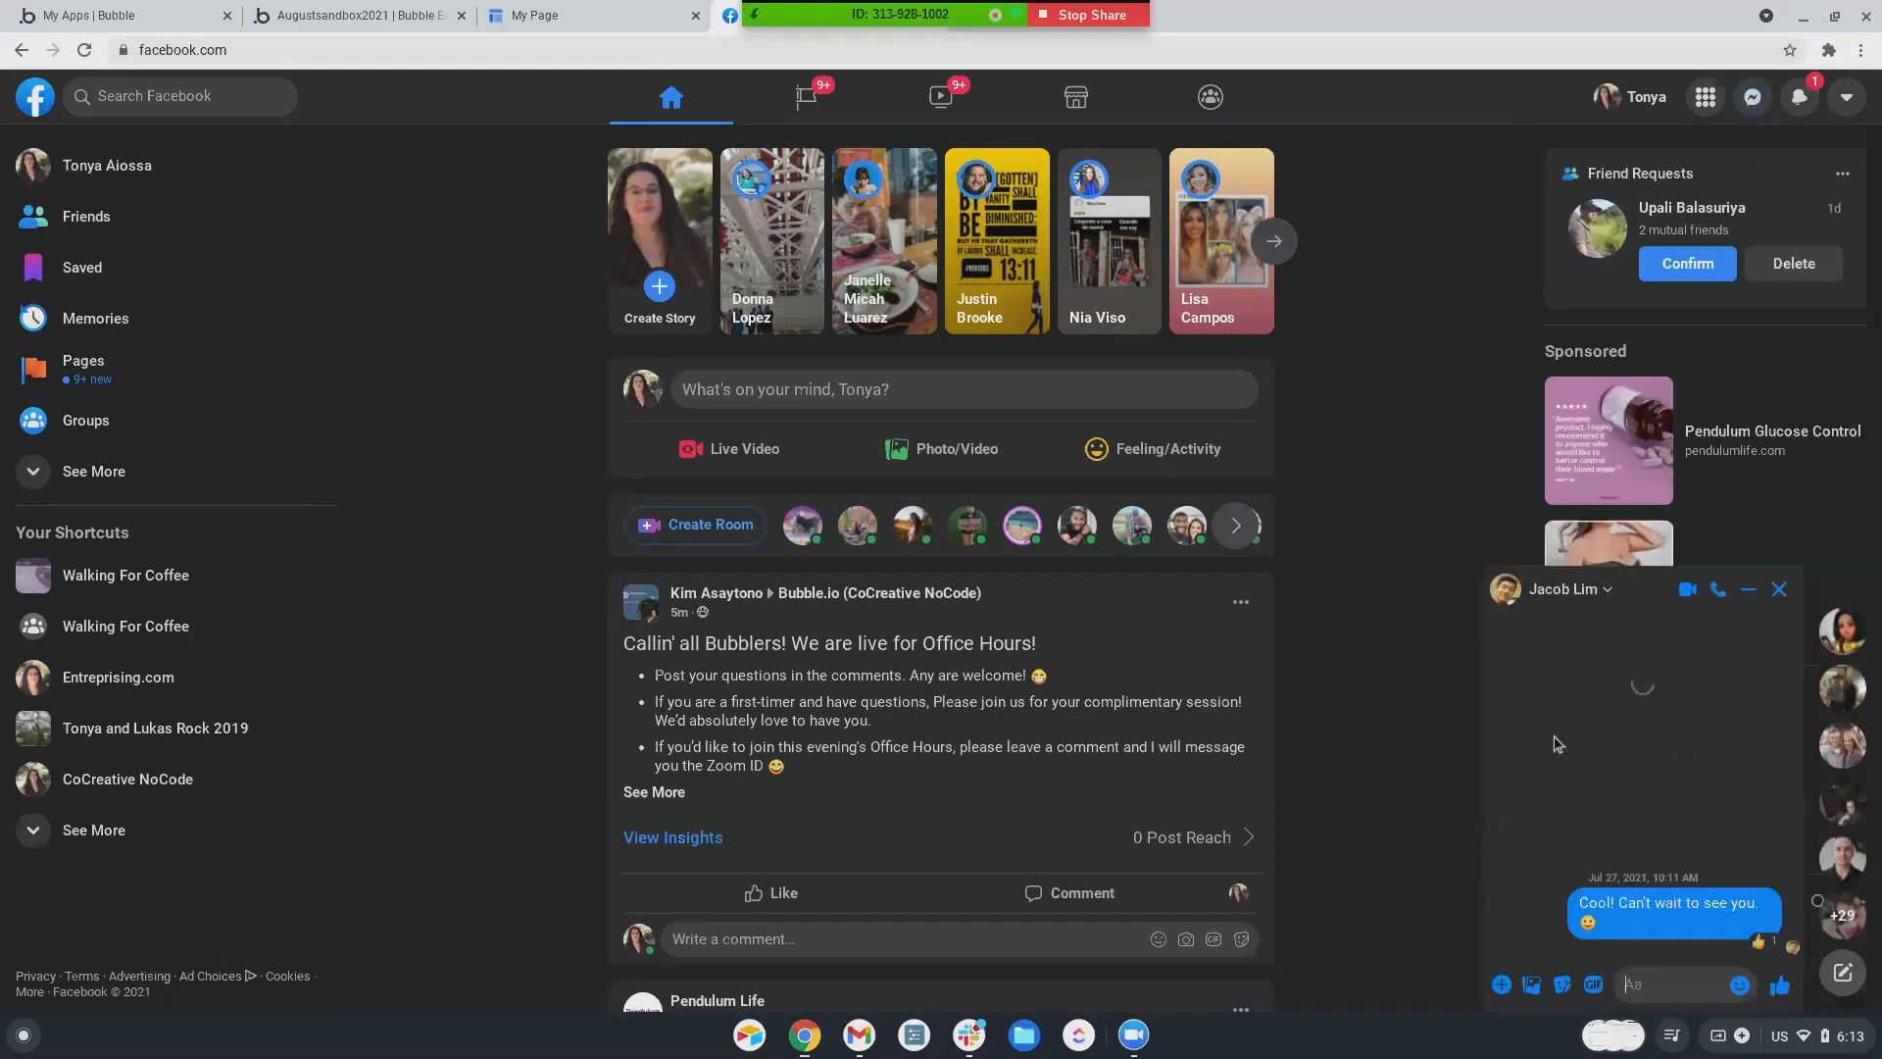
left_click(1748, 590)
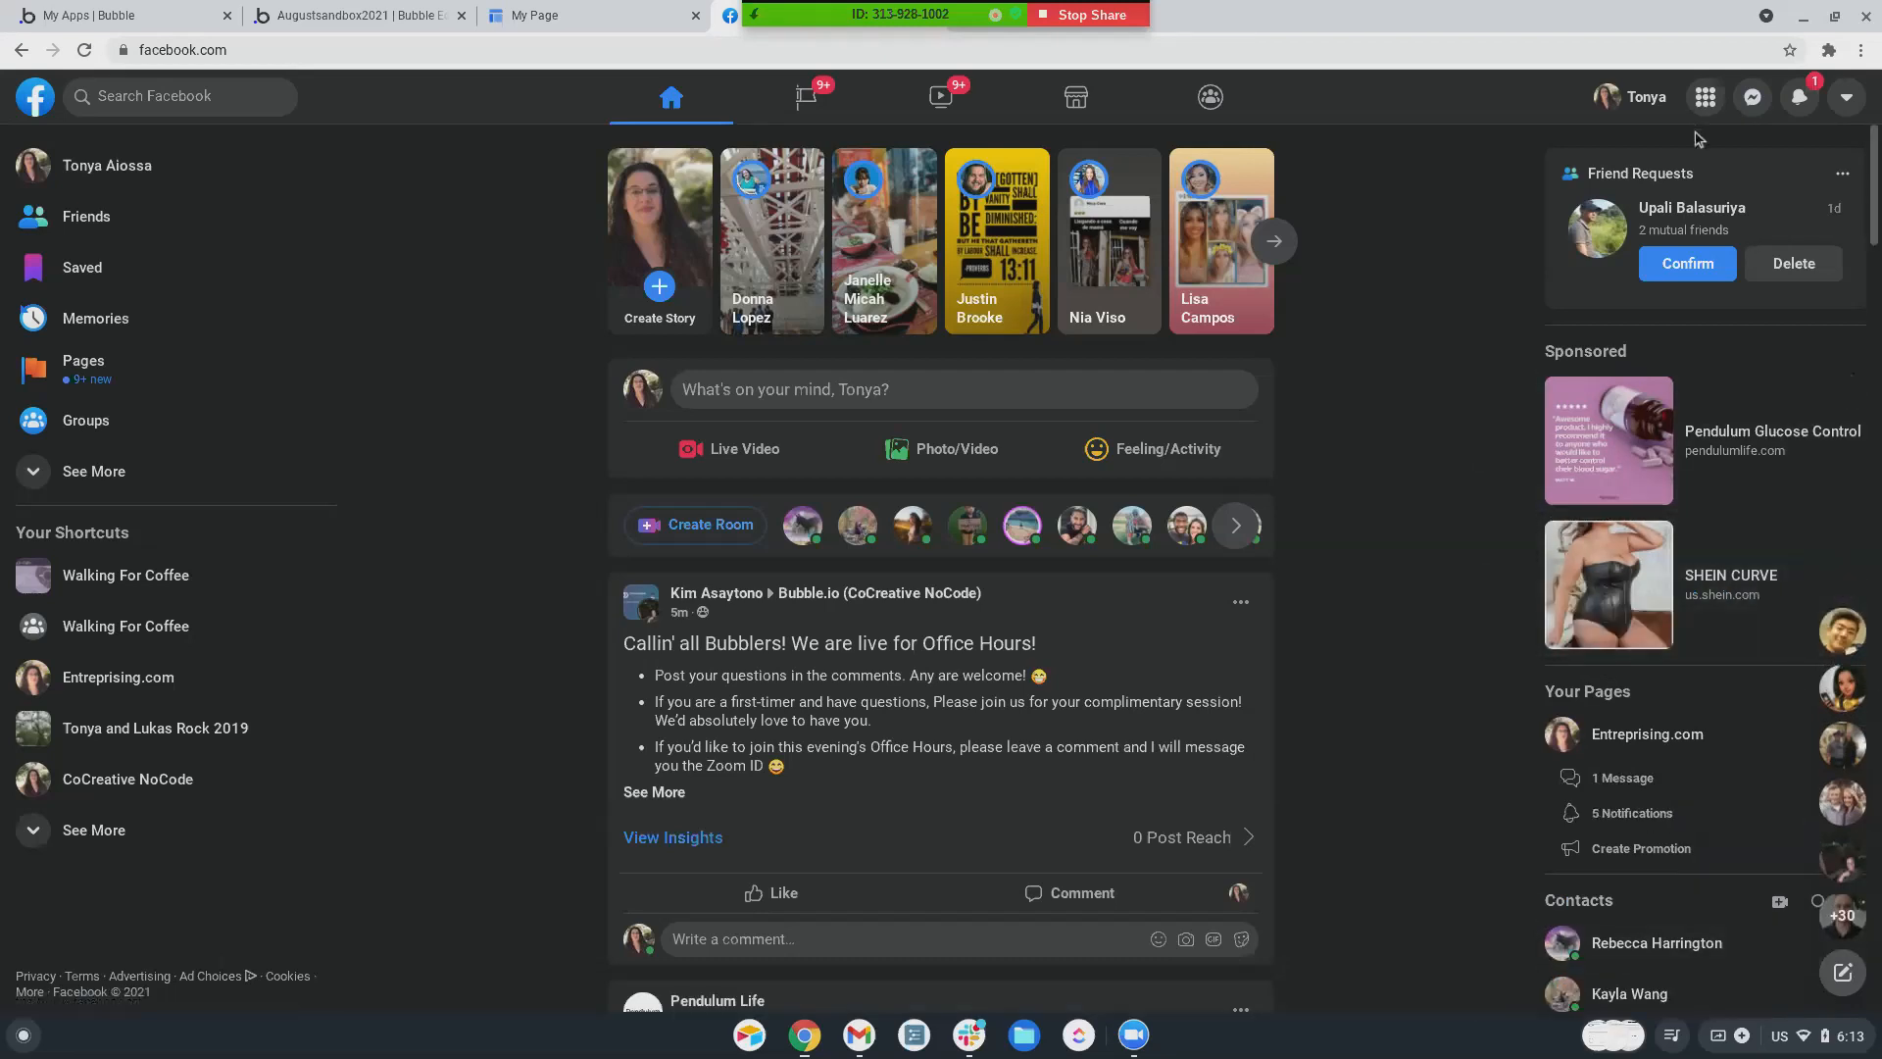
- Reopen the minimized Messenger conversation from its bubble and minimize it again
mouse_move(1843, 645)
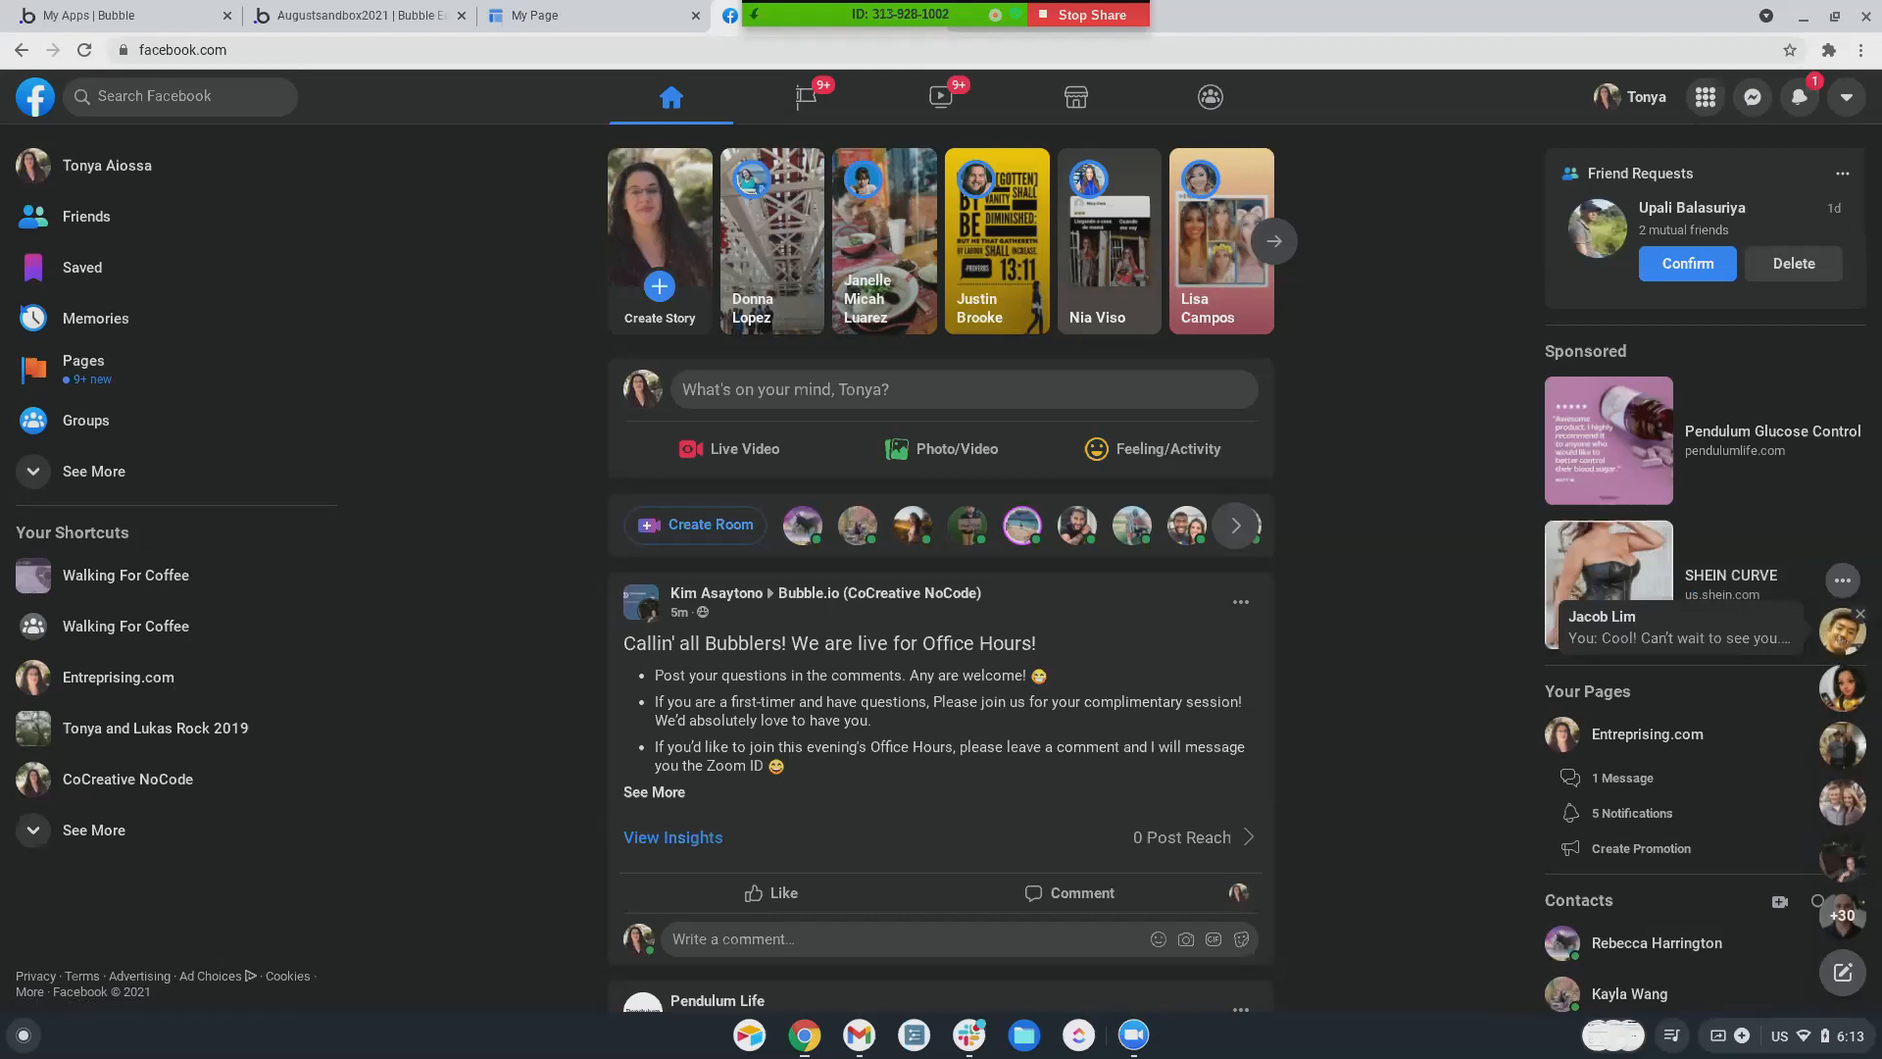
left_click(1843, 637)
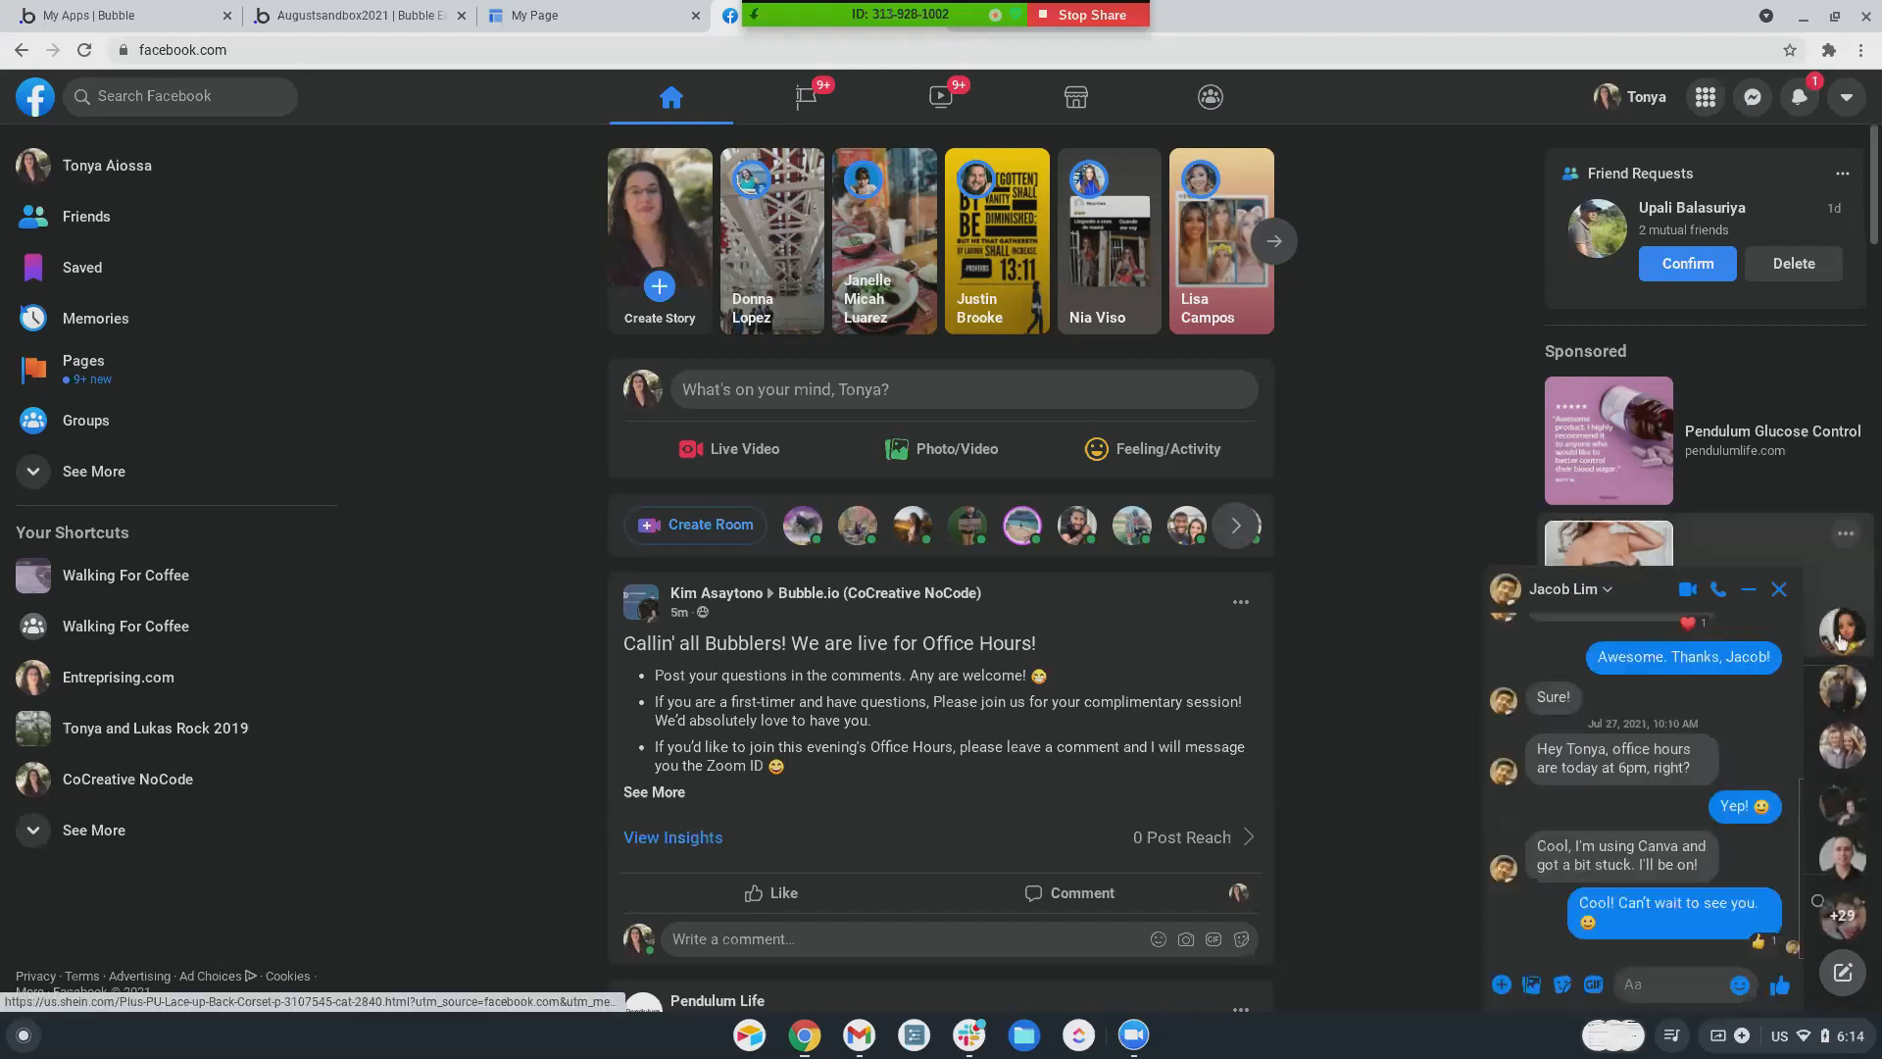
left_click(1748, 591)
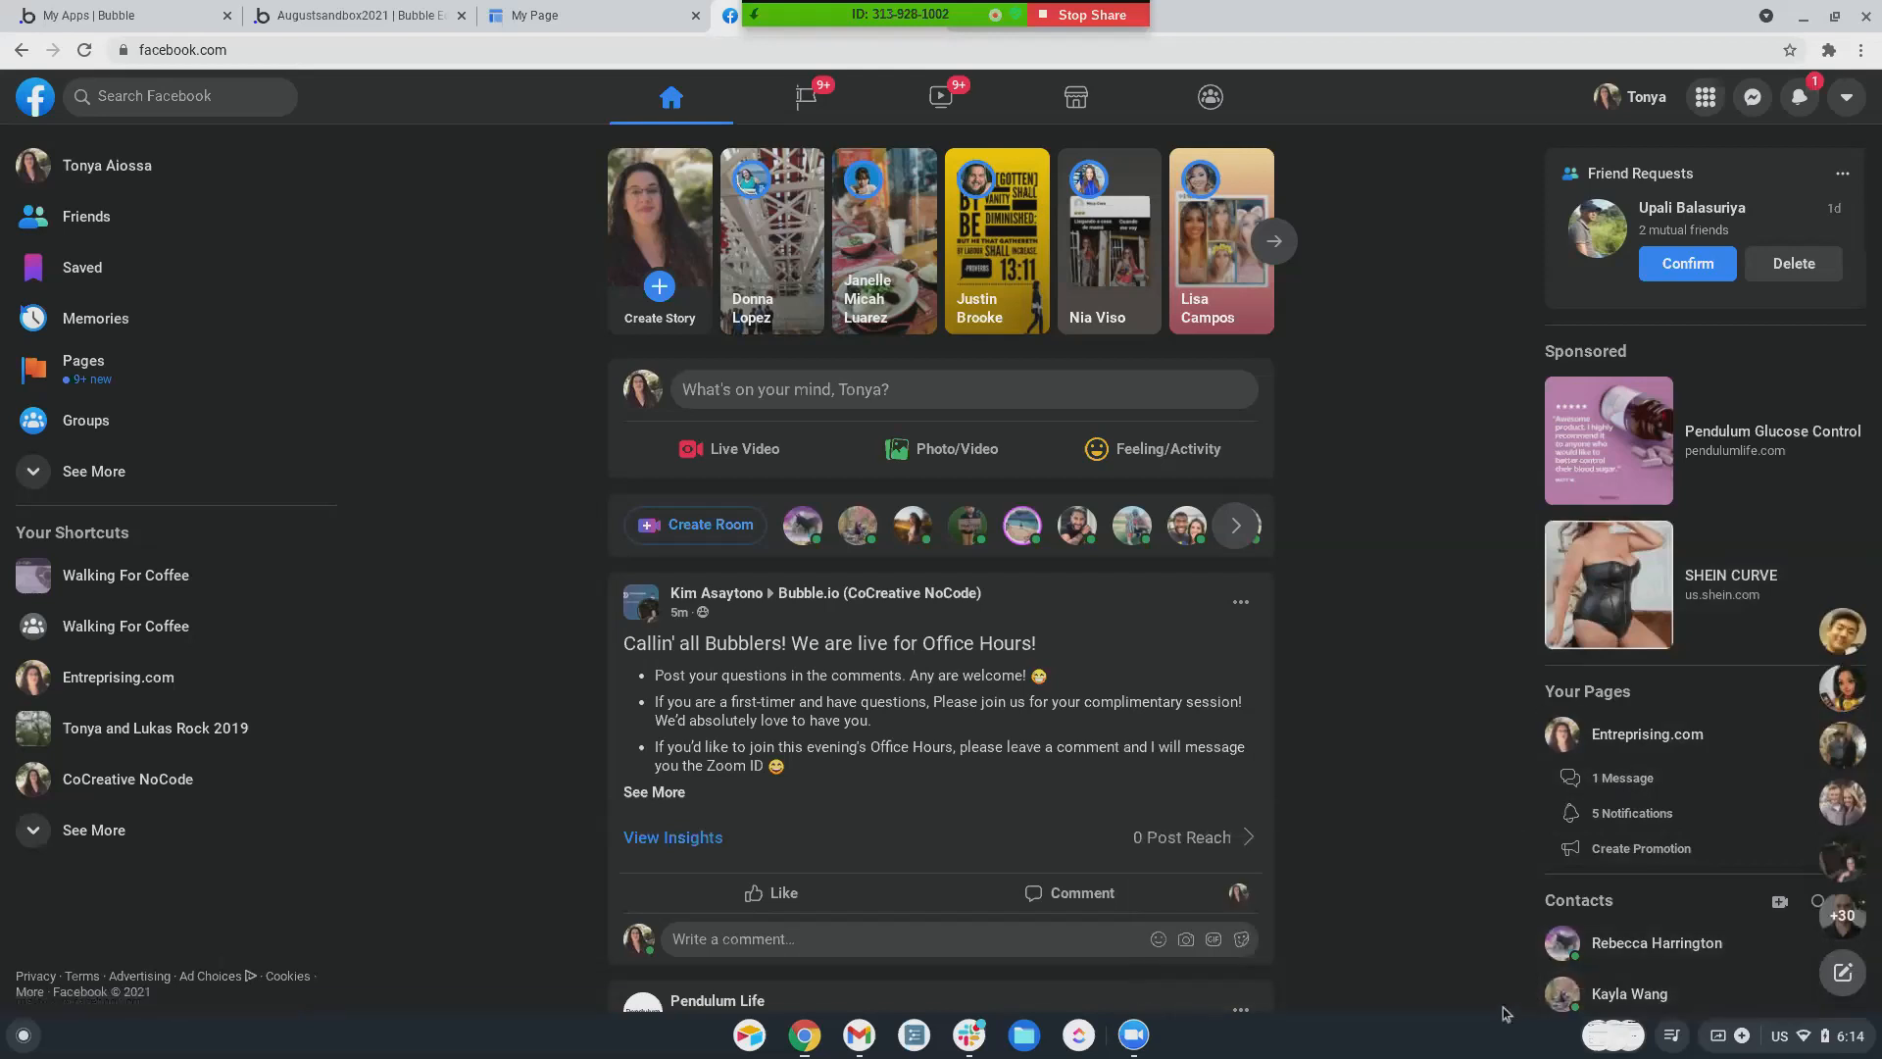
- Return to the Bubble editor and extend the chat reusable element downward to a height of 473 px
left_click(602, 23)
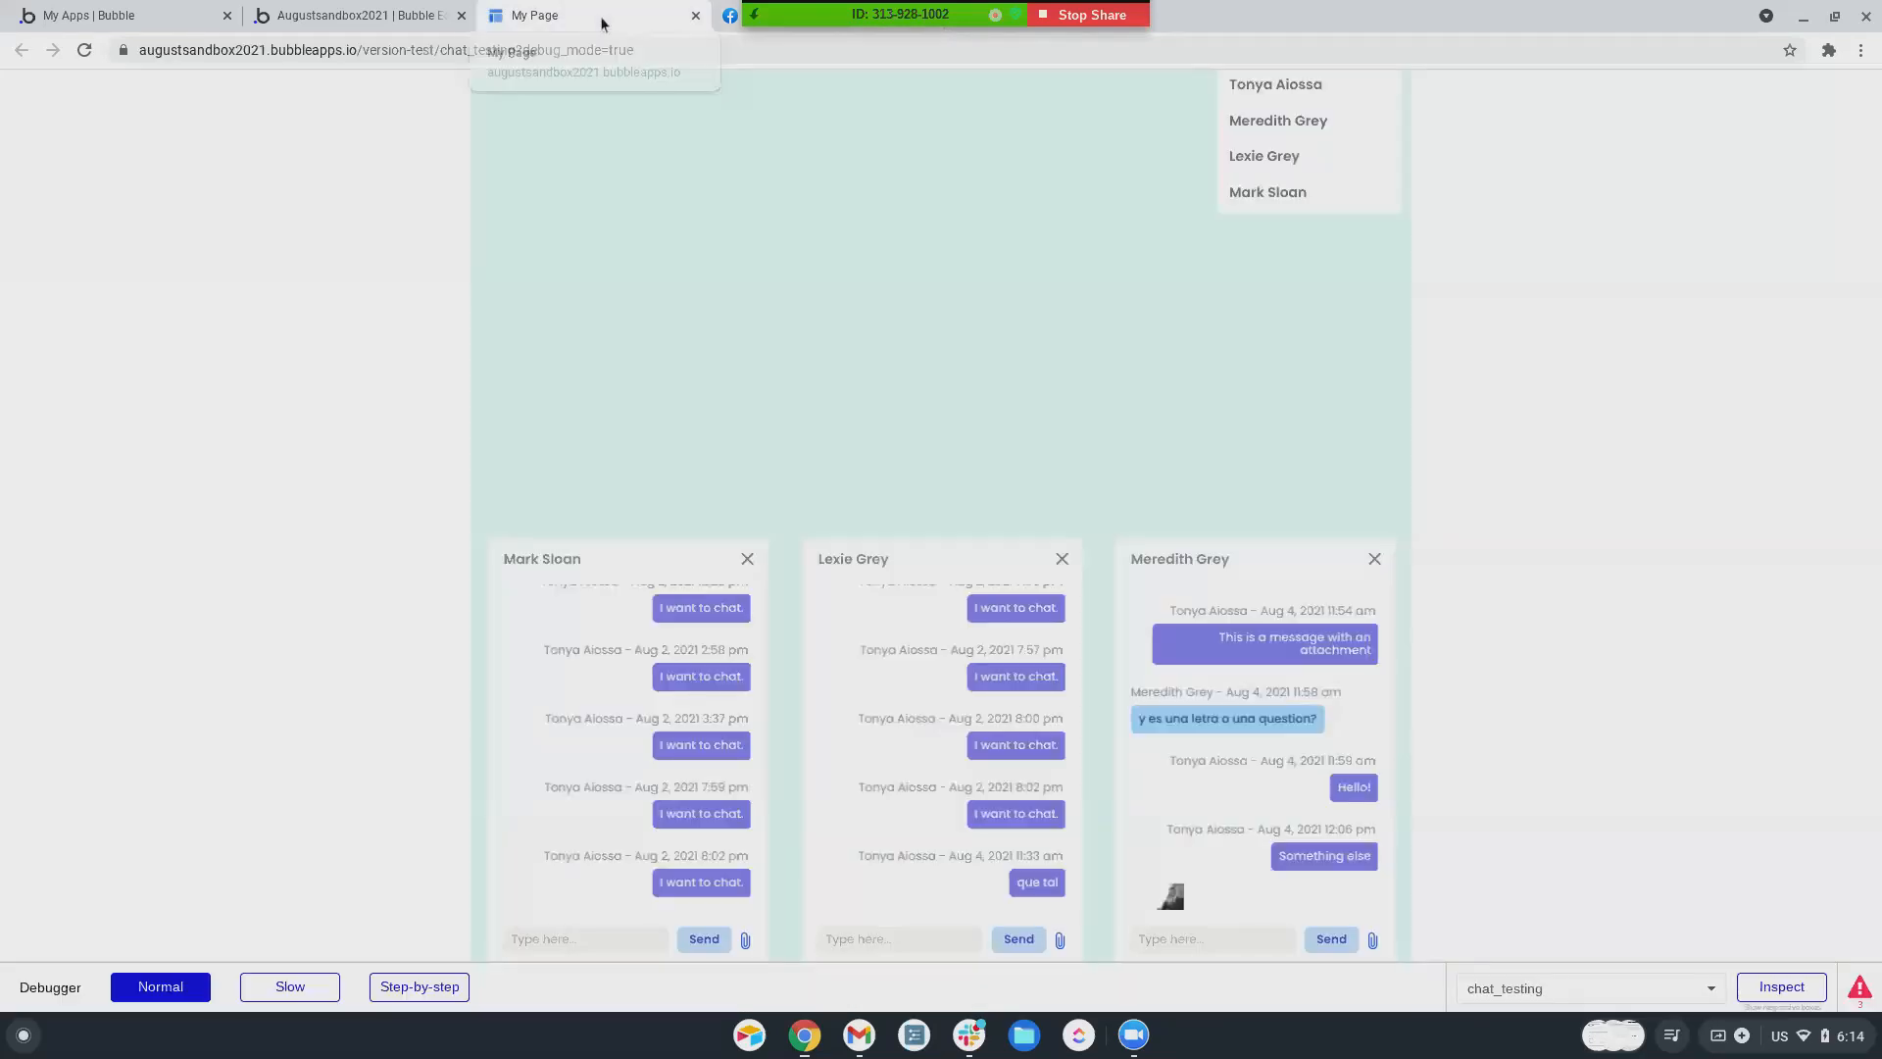
key("ctrl+shift+Tab")
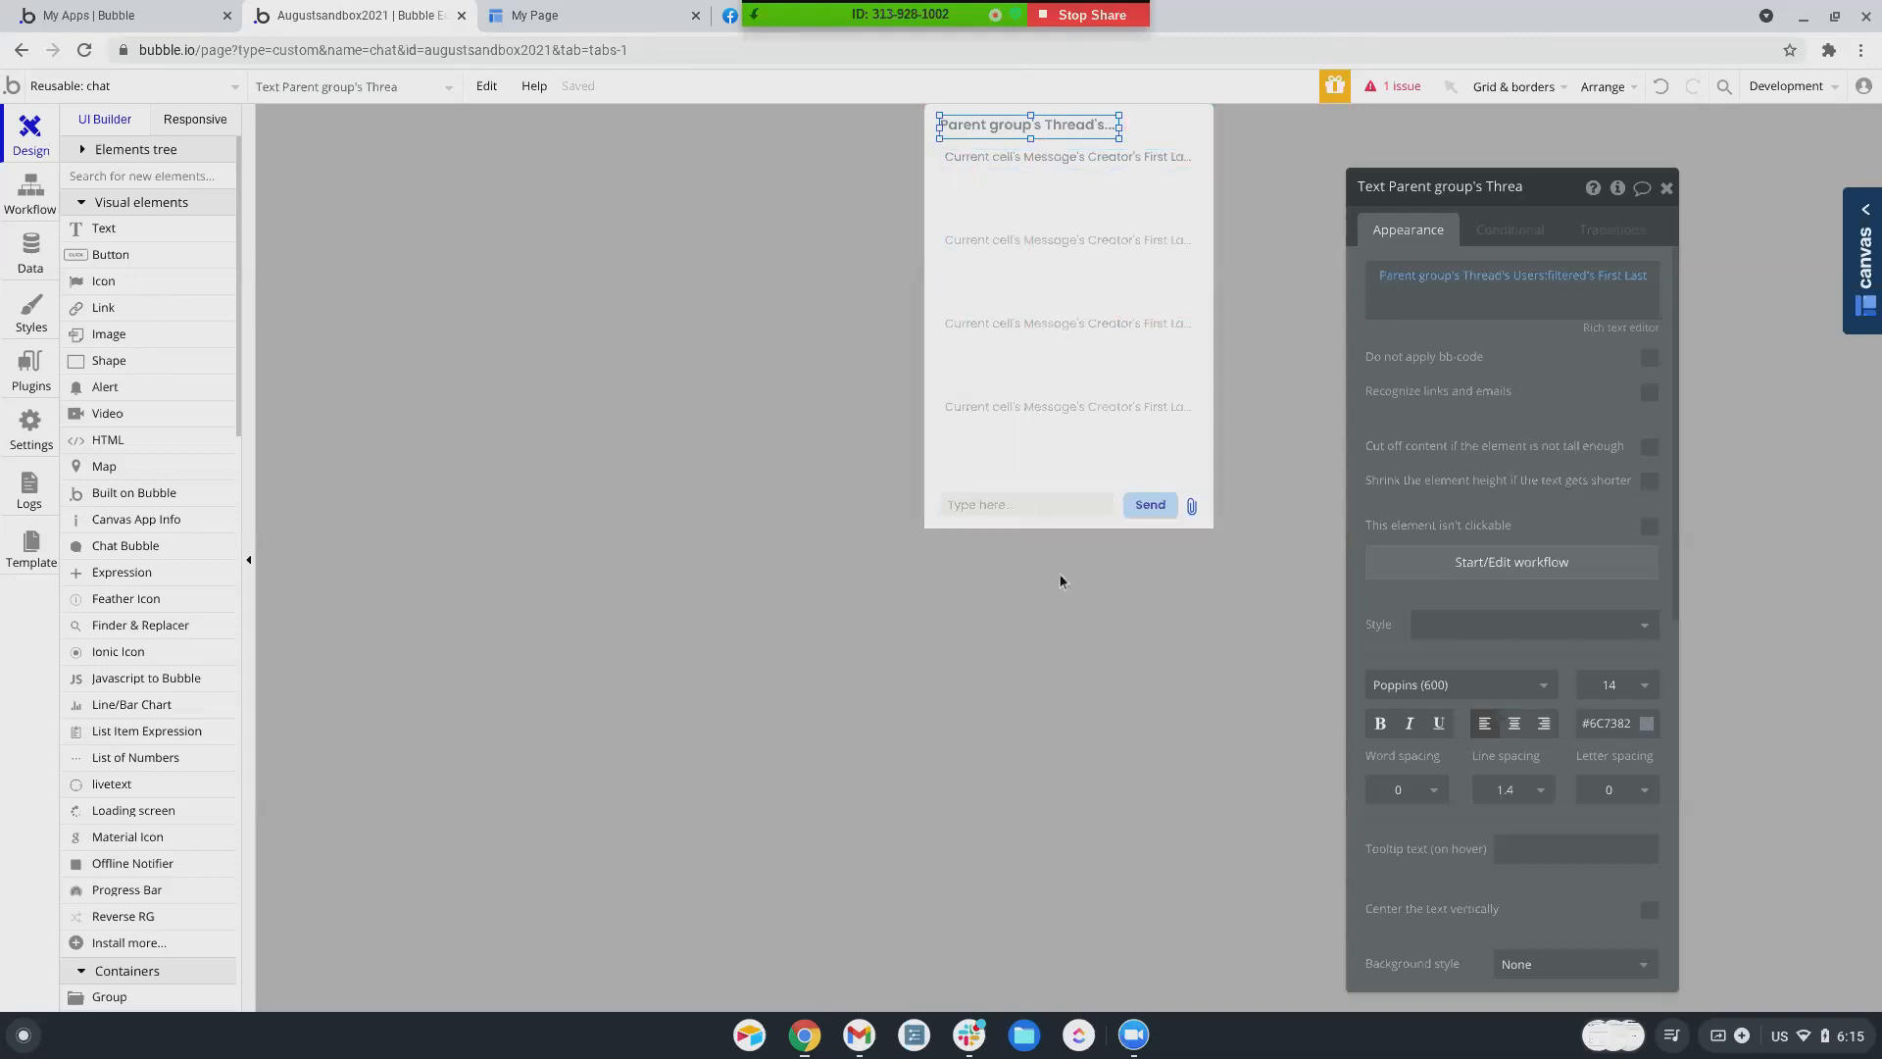
left_click(1064, 524)
left_click(817, 545)
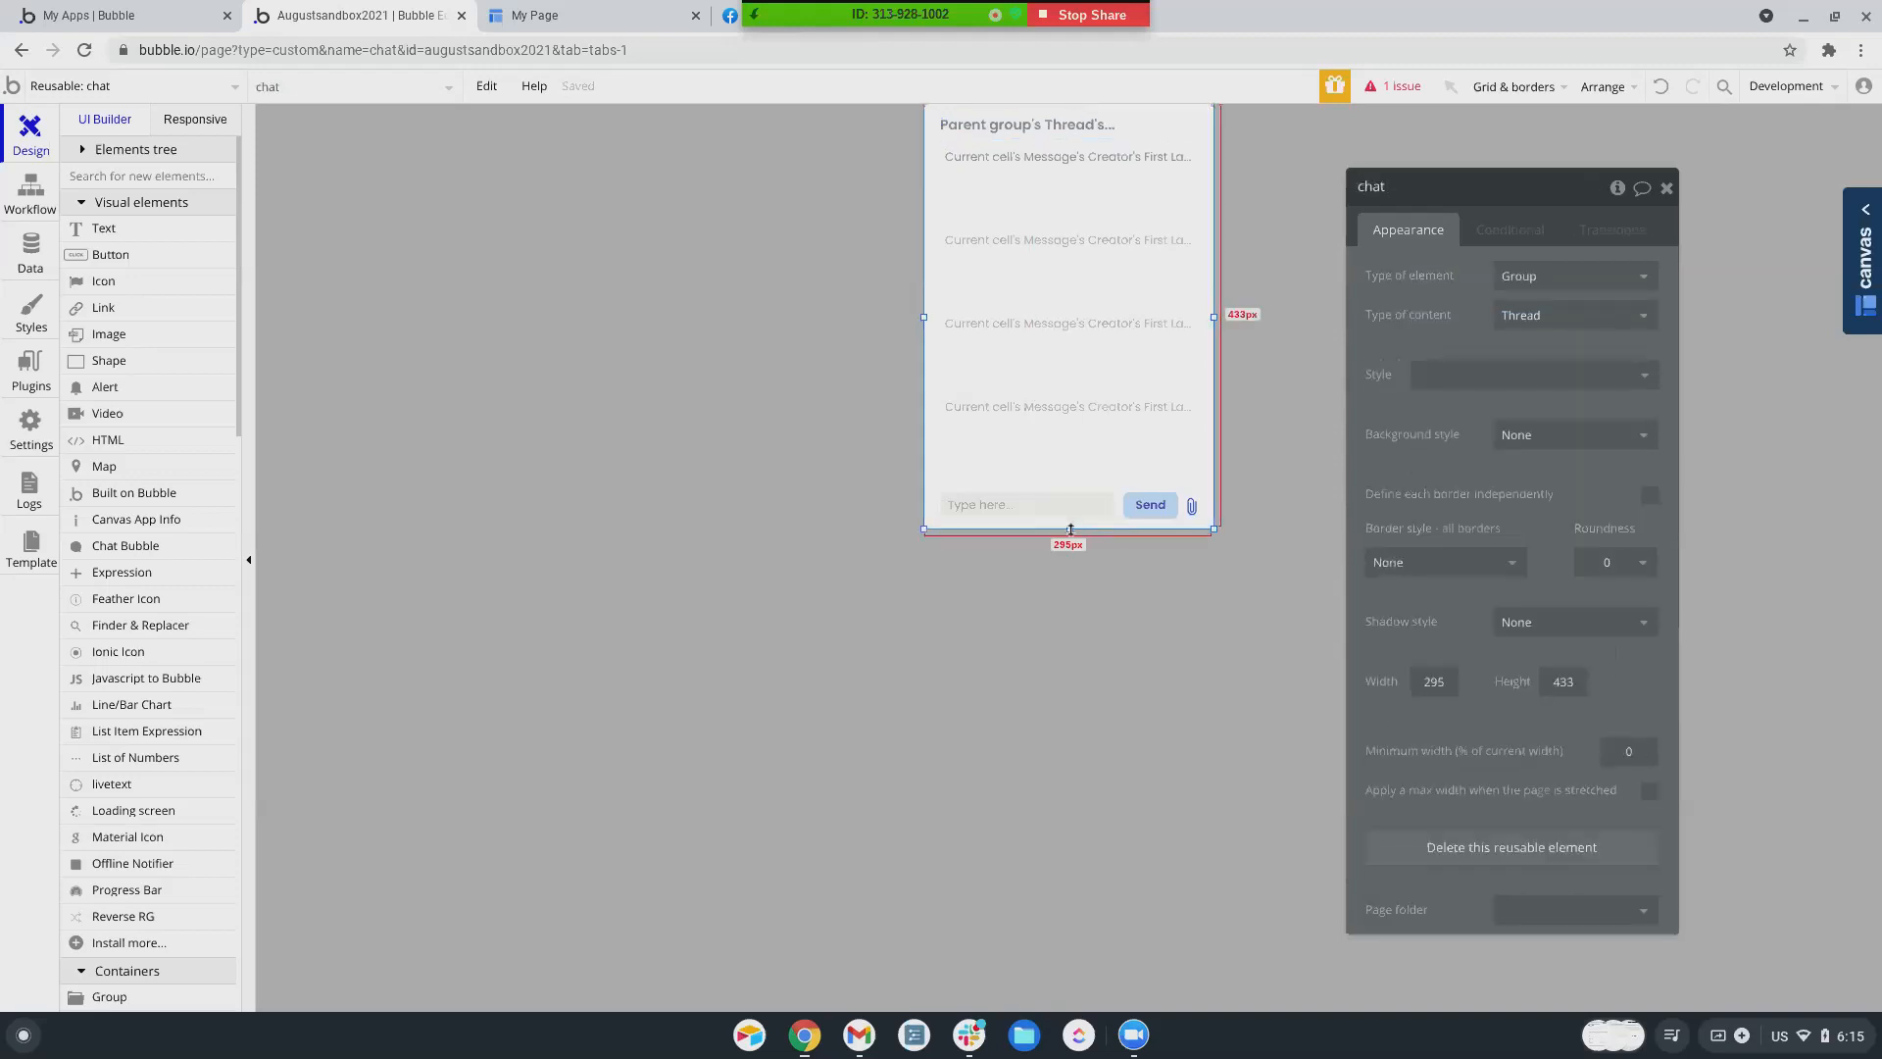
left_click_drag(1071, 531, 1068, 578)
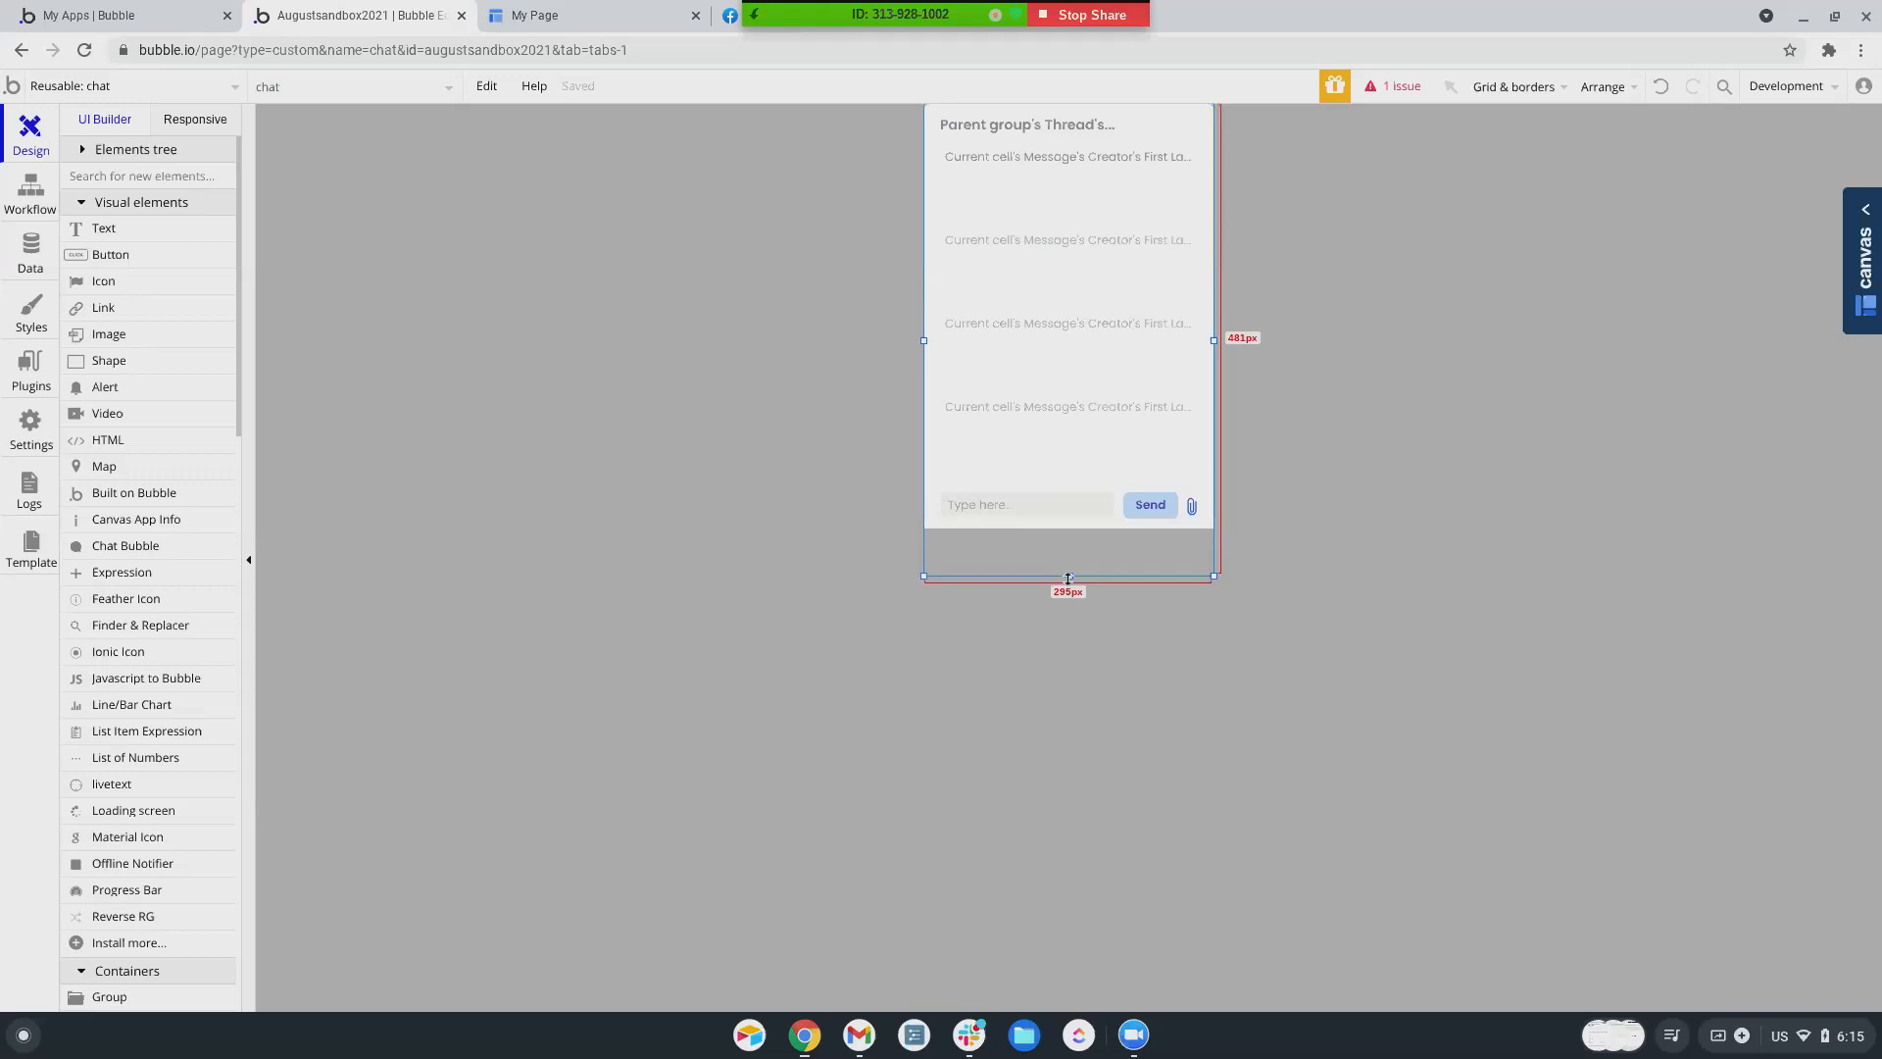
left_click_drag(1069, 578, 1070, 567)
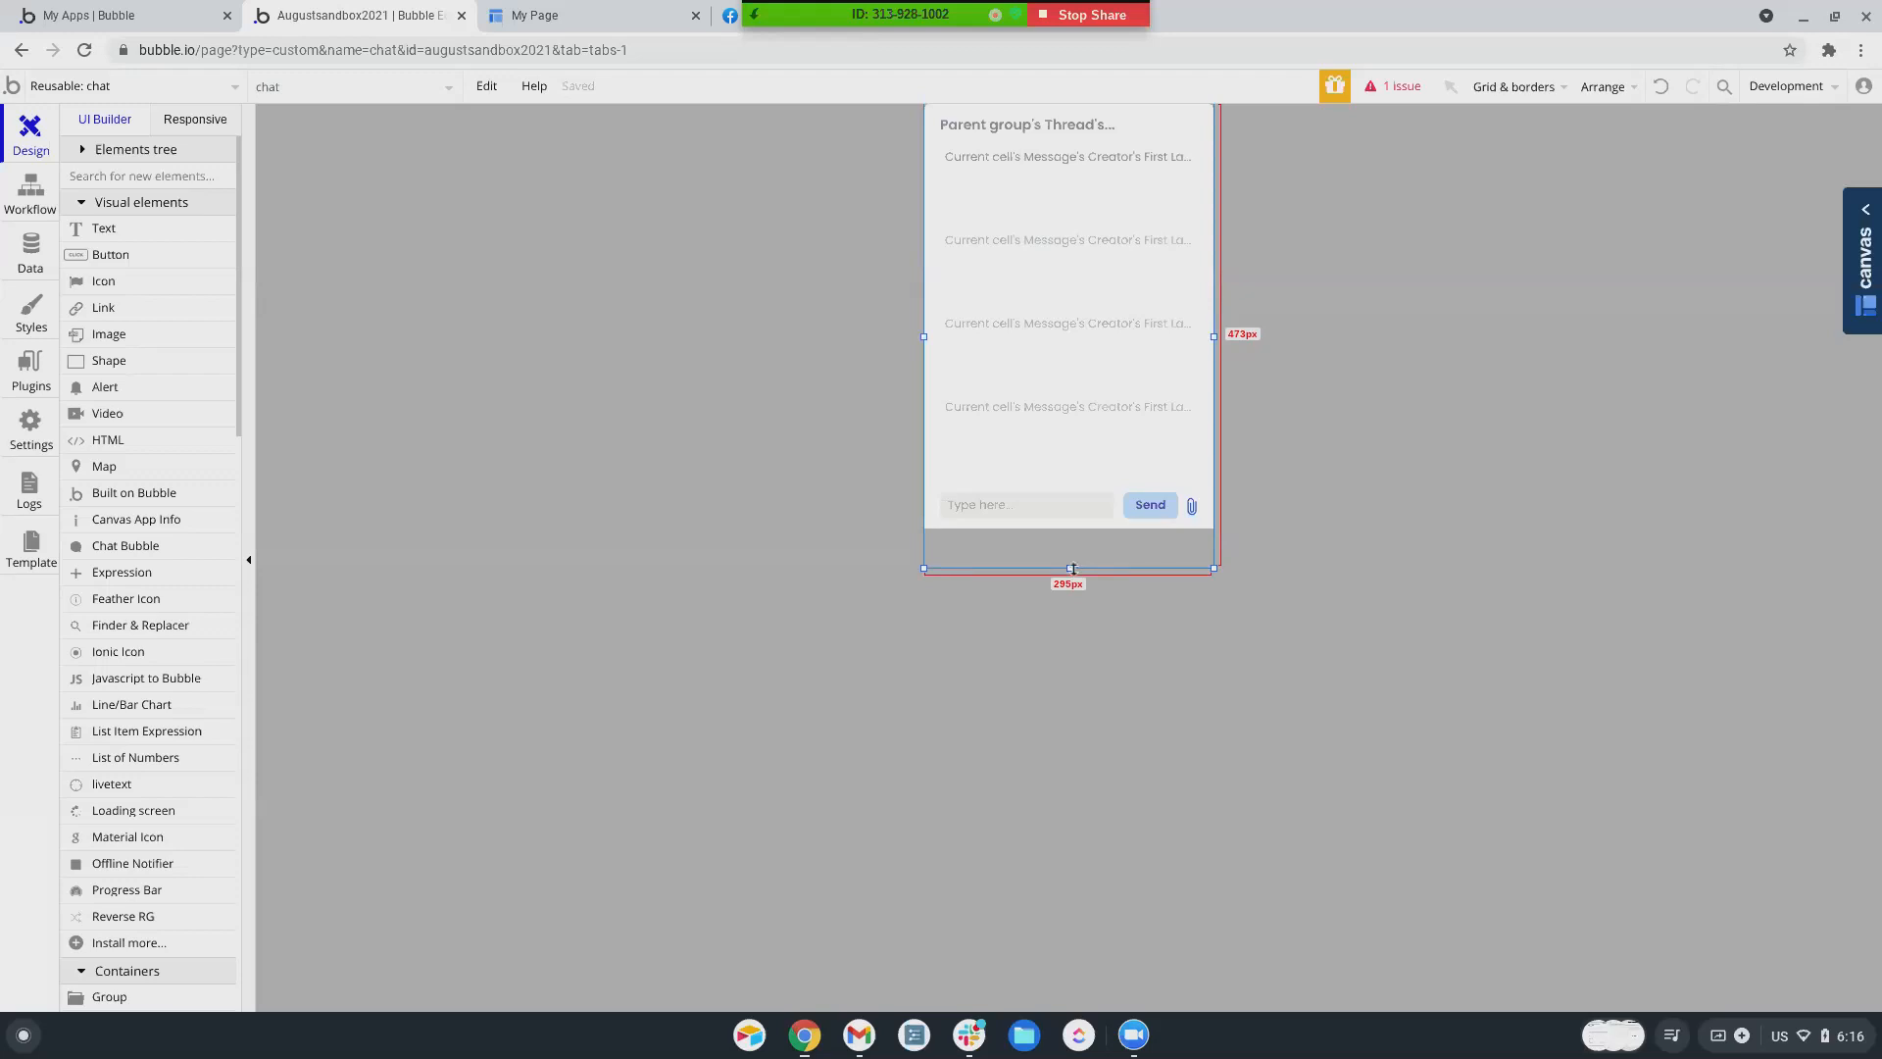
left_click_drag(1072, 568, 1070, 568)
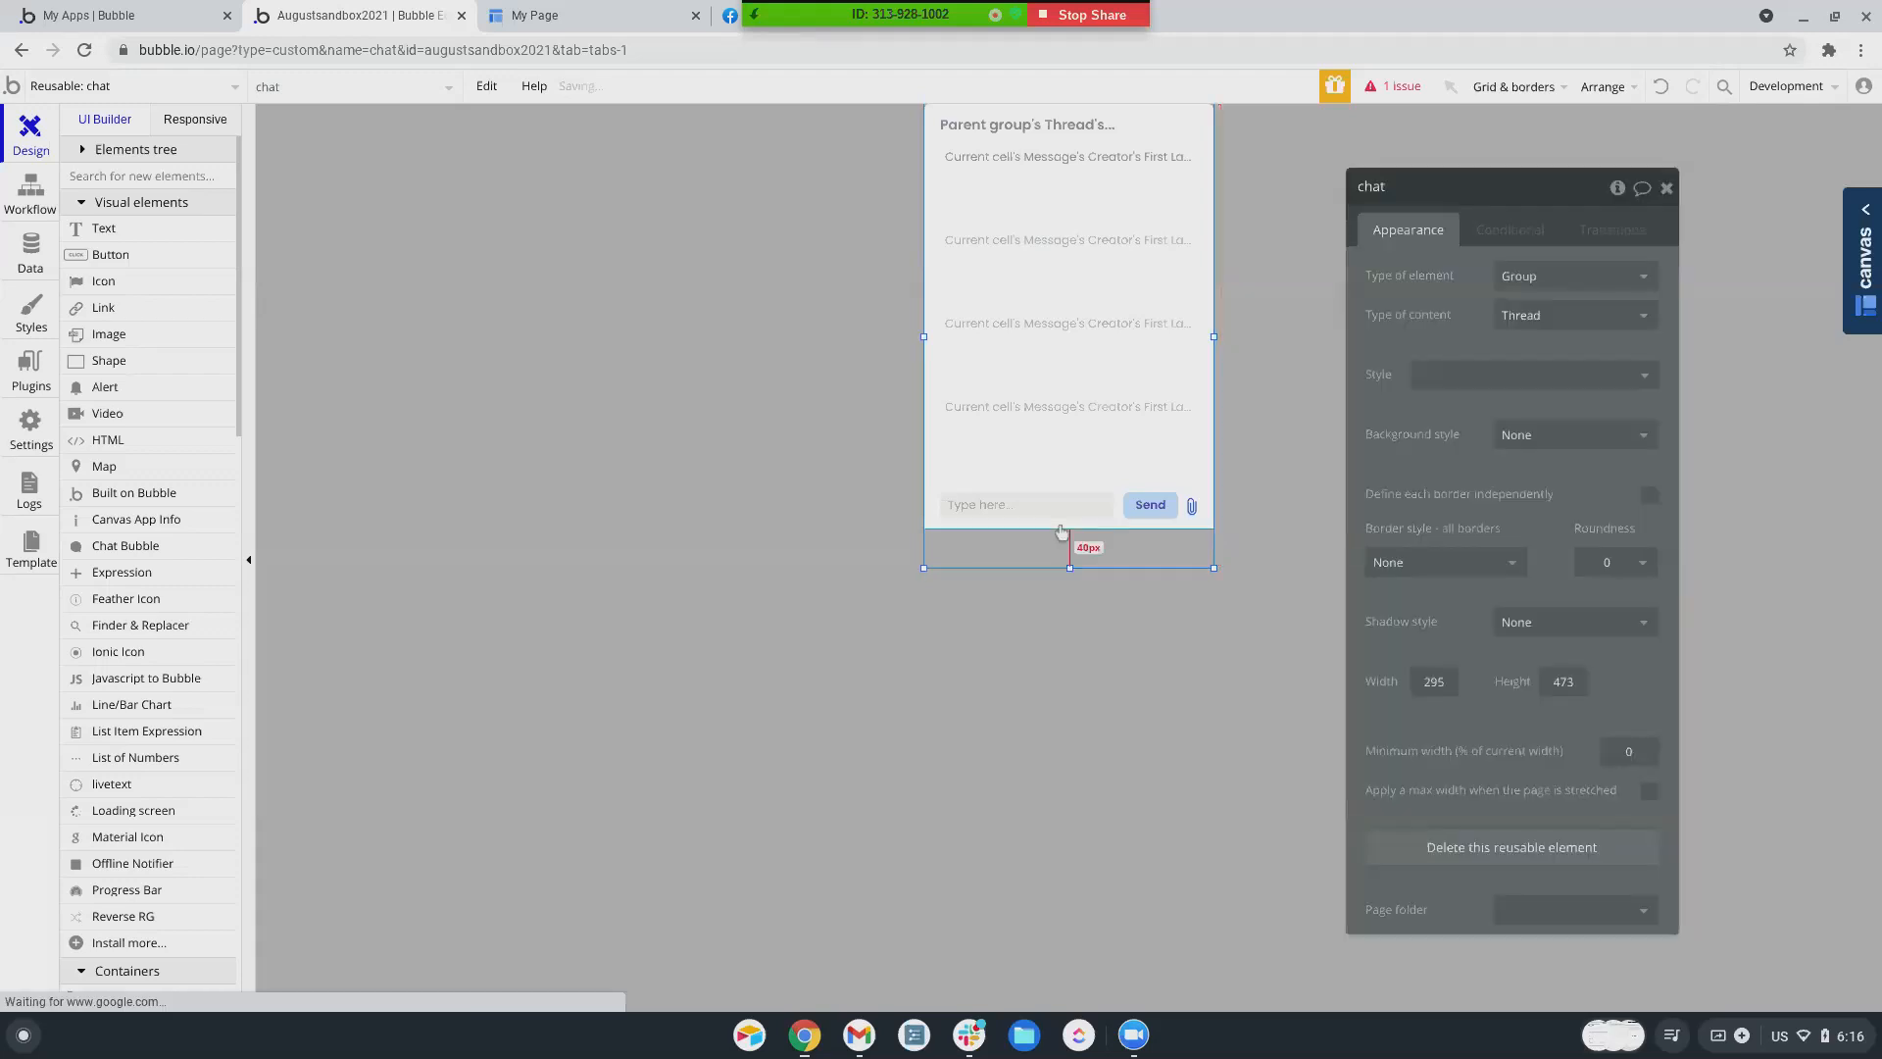
- Extend Group Chat's bottom edge to a height of 473 px, matching the chat reusable element
left_click(1070, 529)
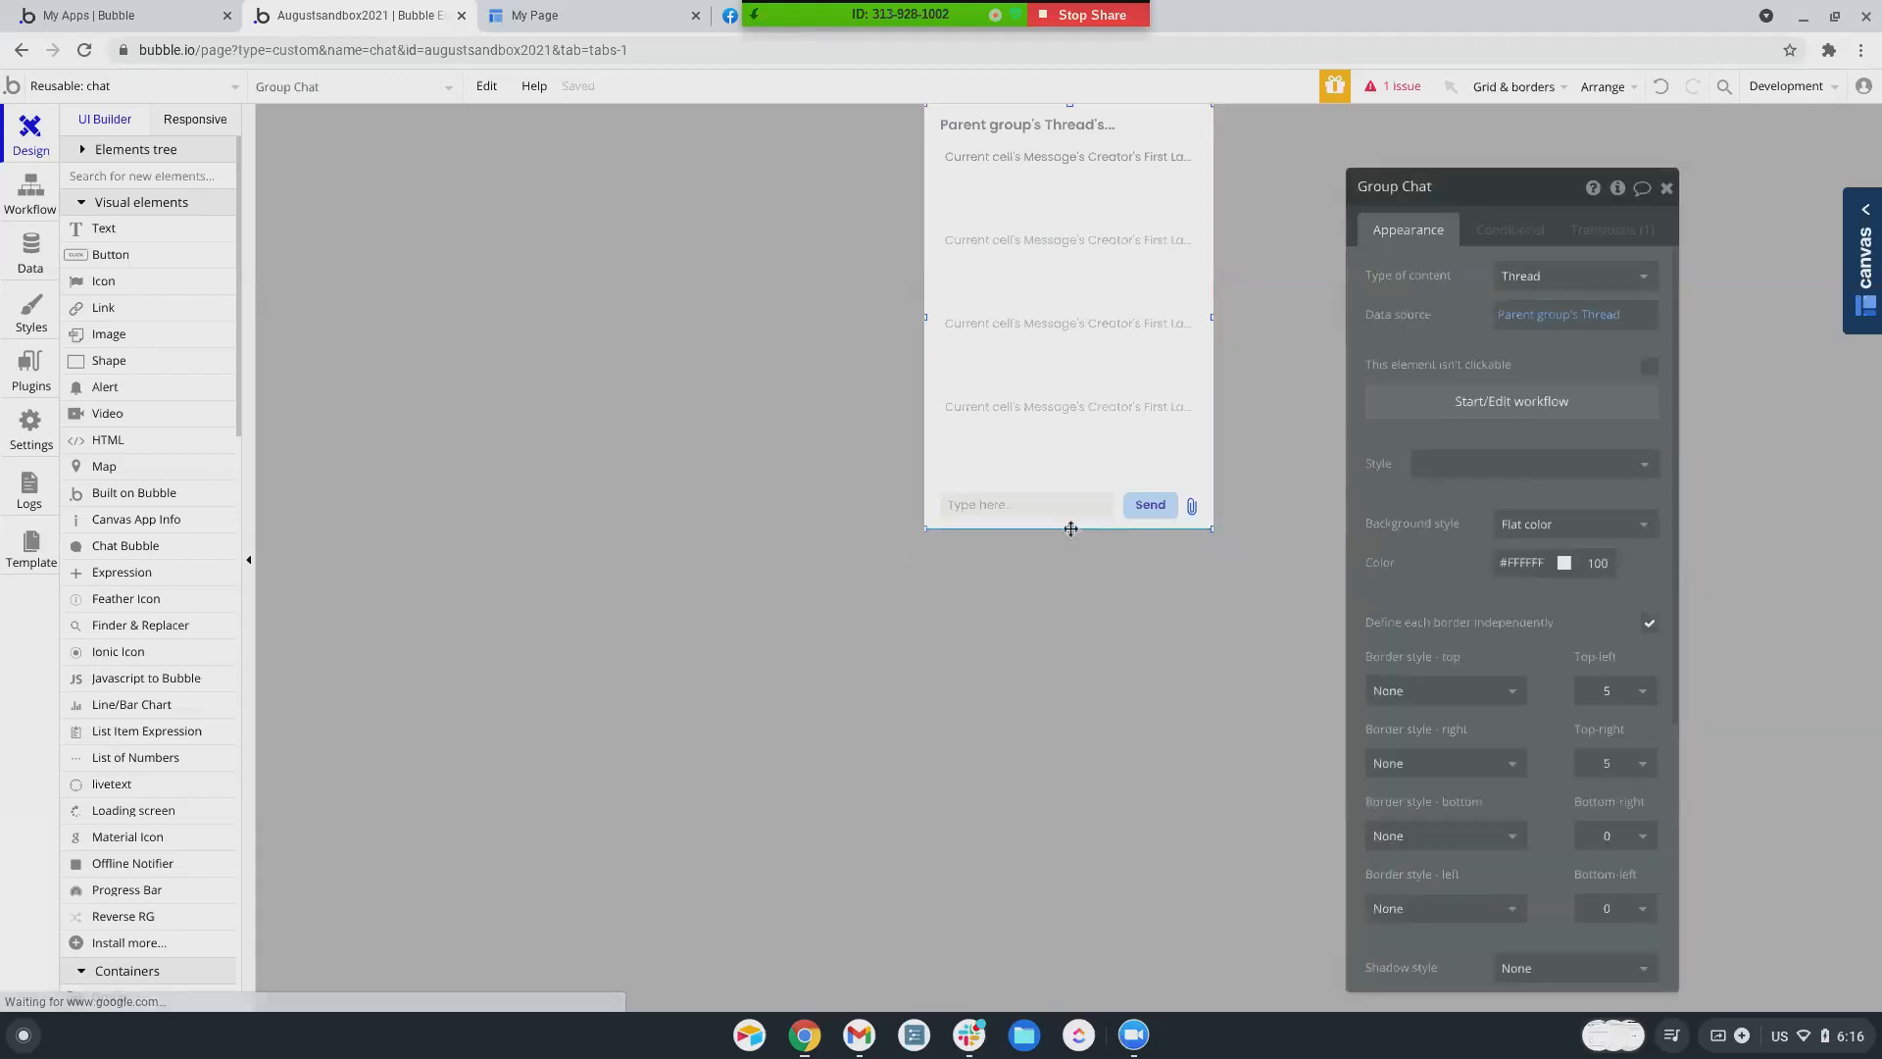
left_click_drag(1070, 529, 1070, 568)
left_click_drag(1071, 586, 1070, 566)
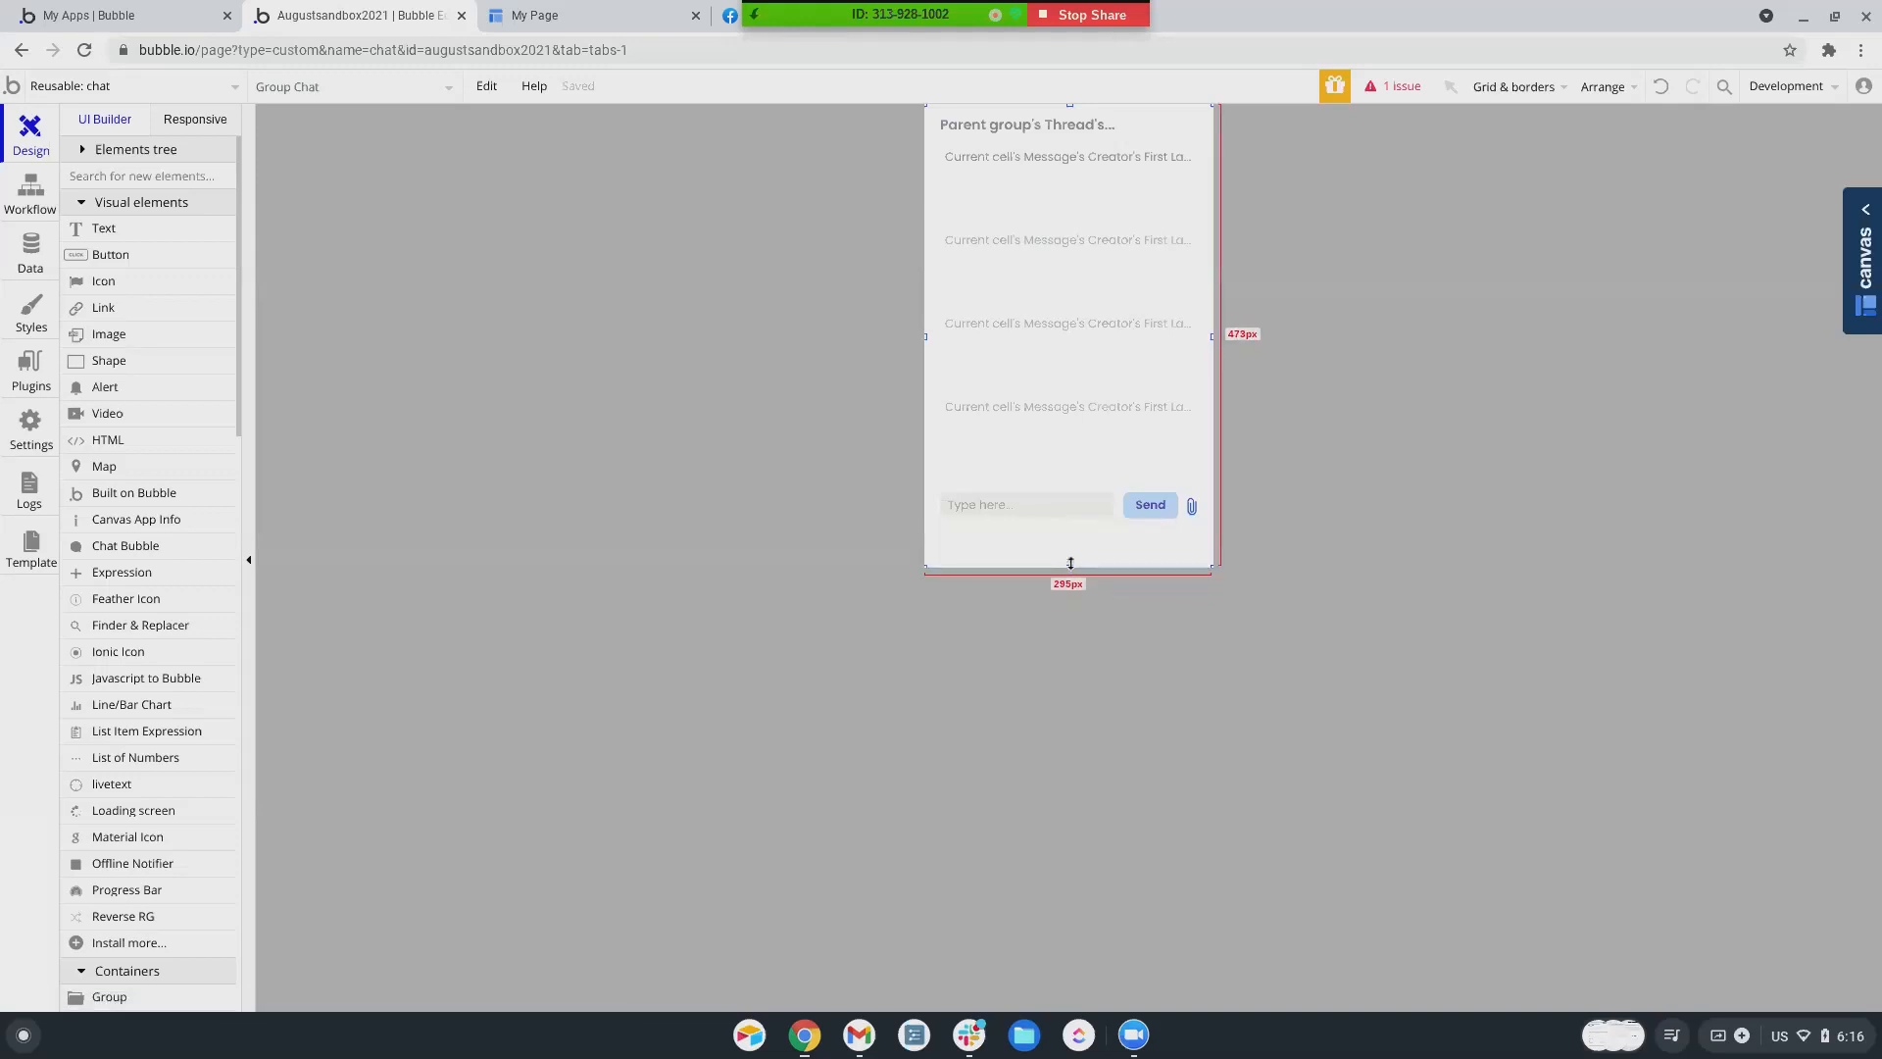
double_click(1076, 542)
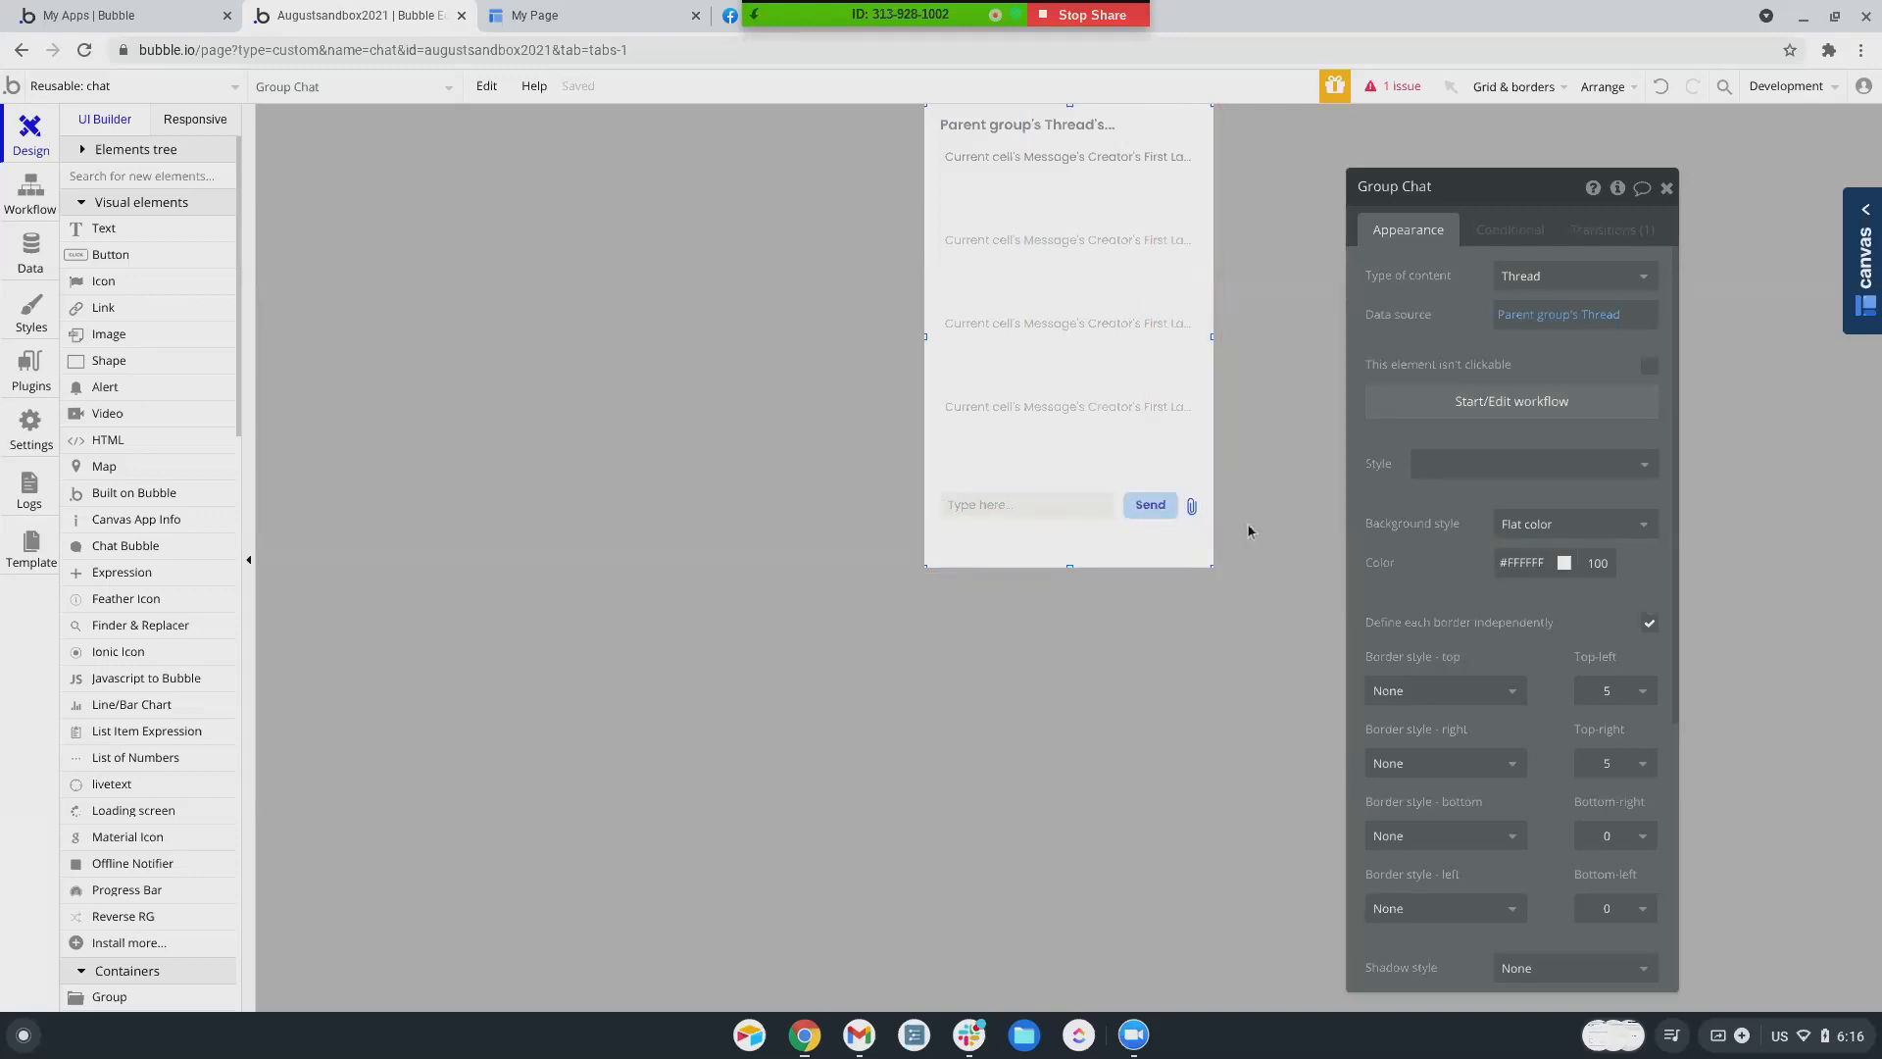
left_click_drag(1246, 530, 844, 75)
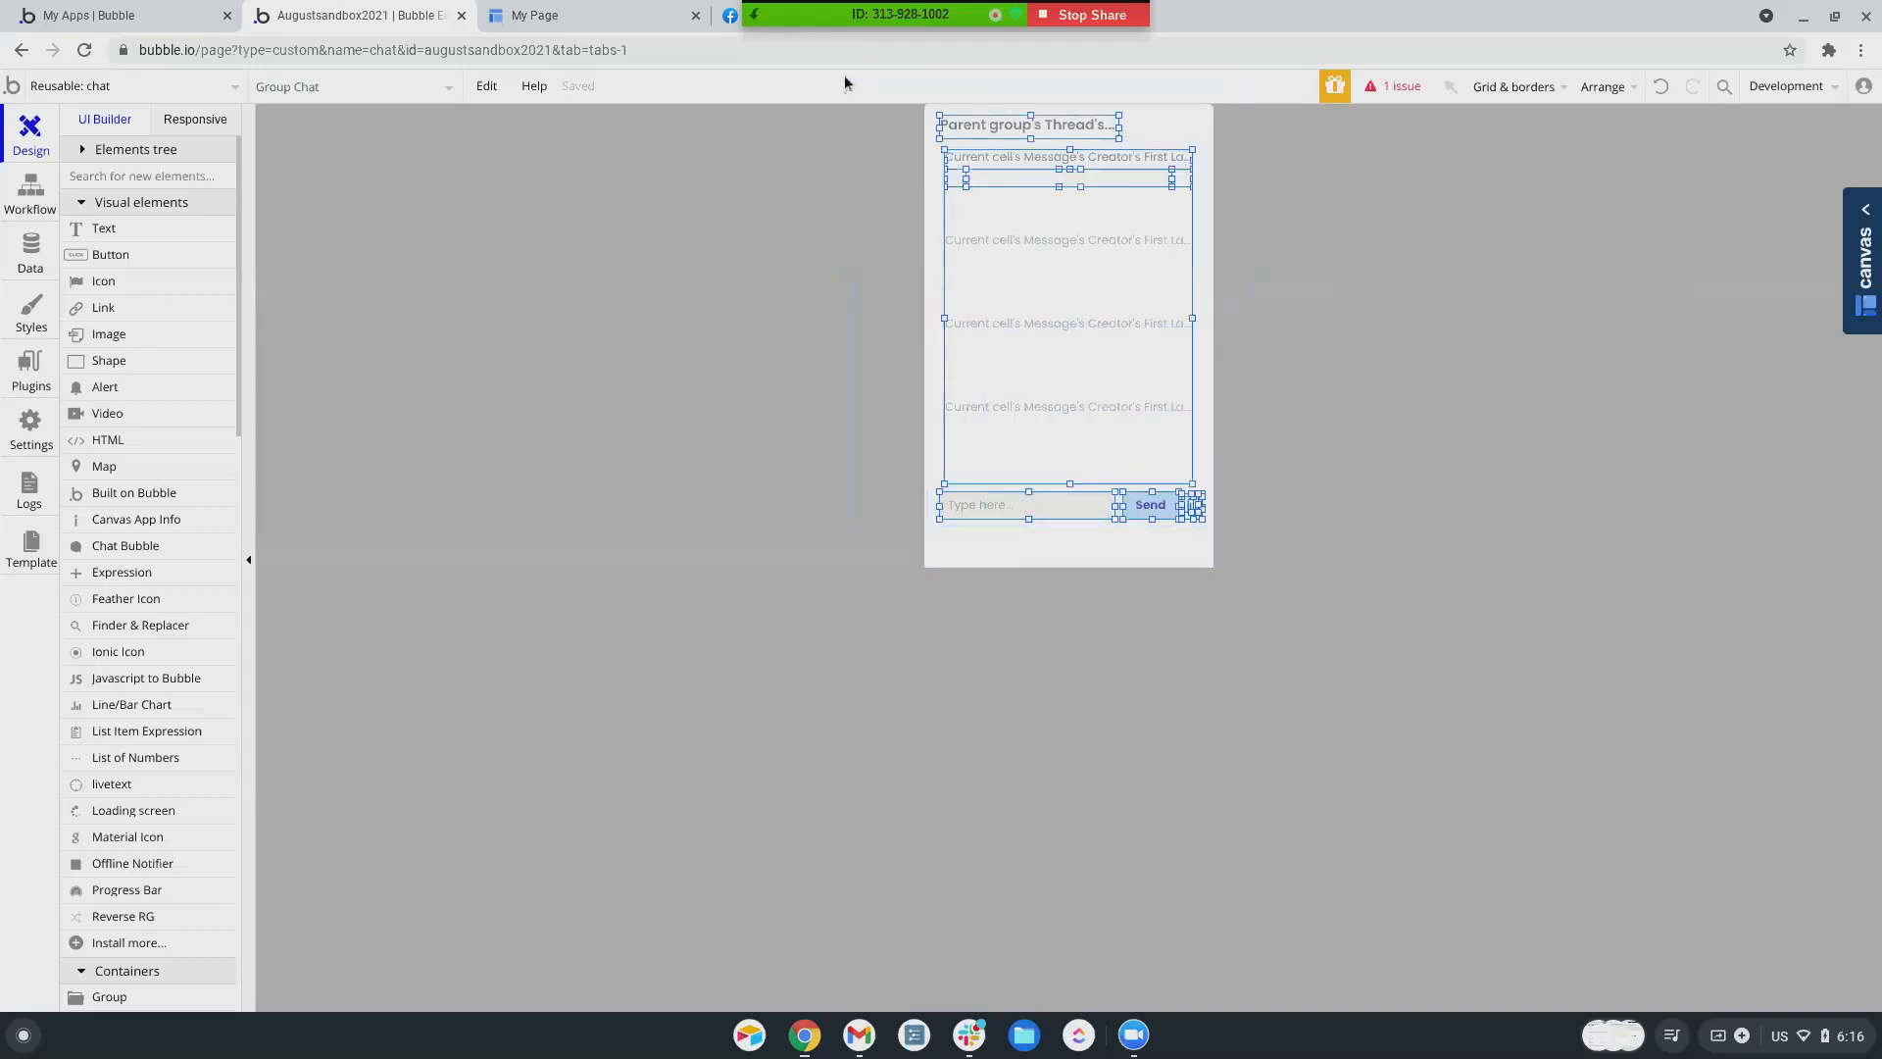
right_click(956, 224)
left_click(1026, 348)
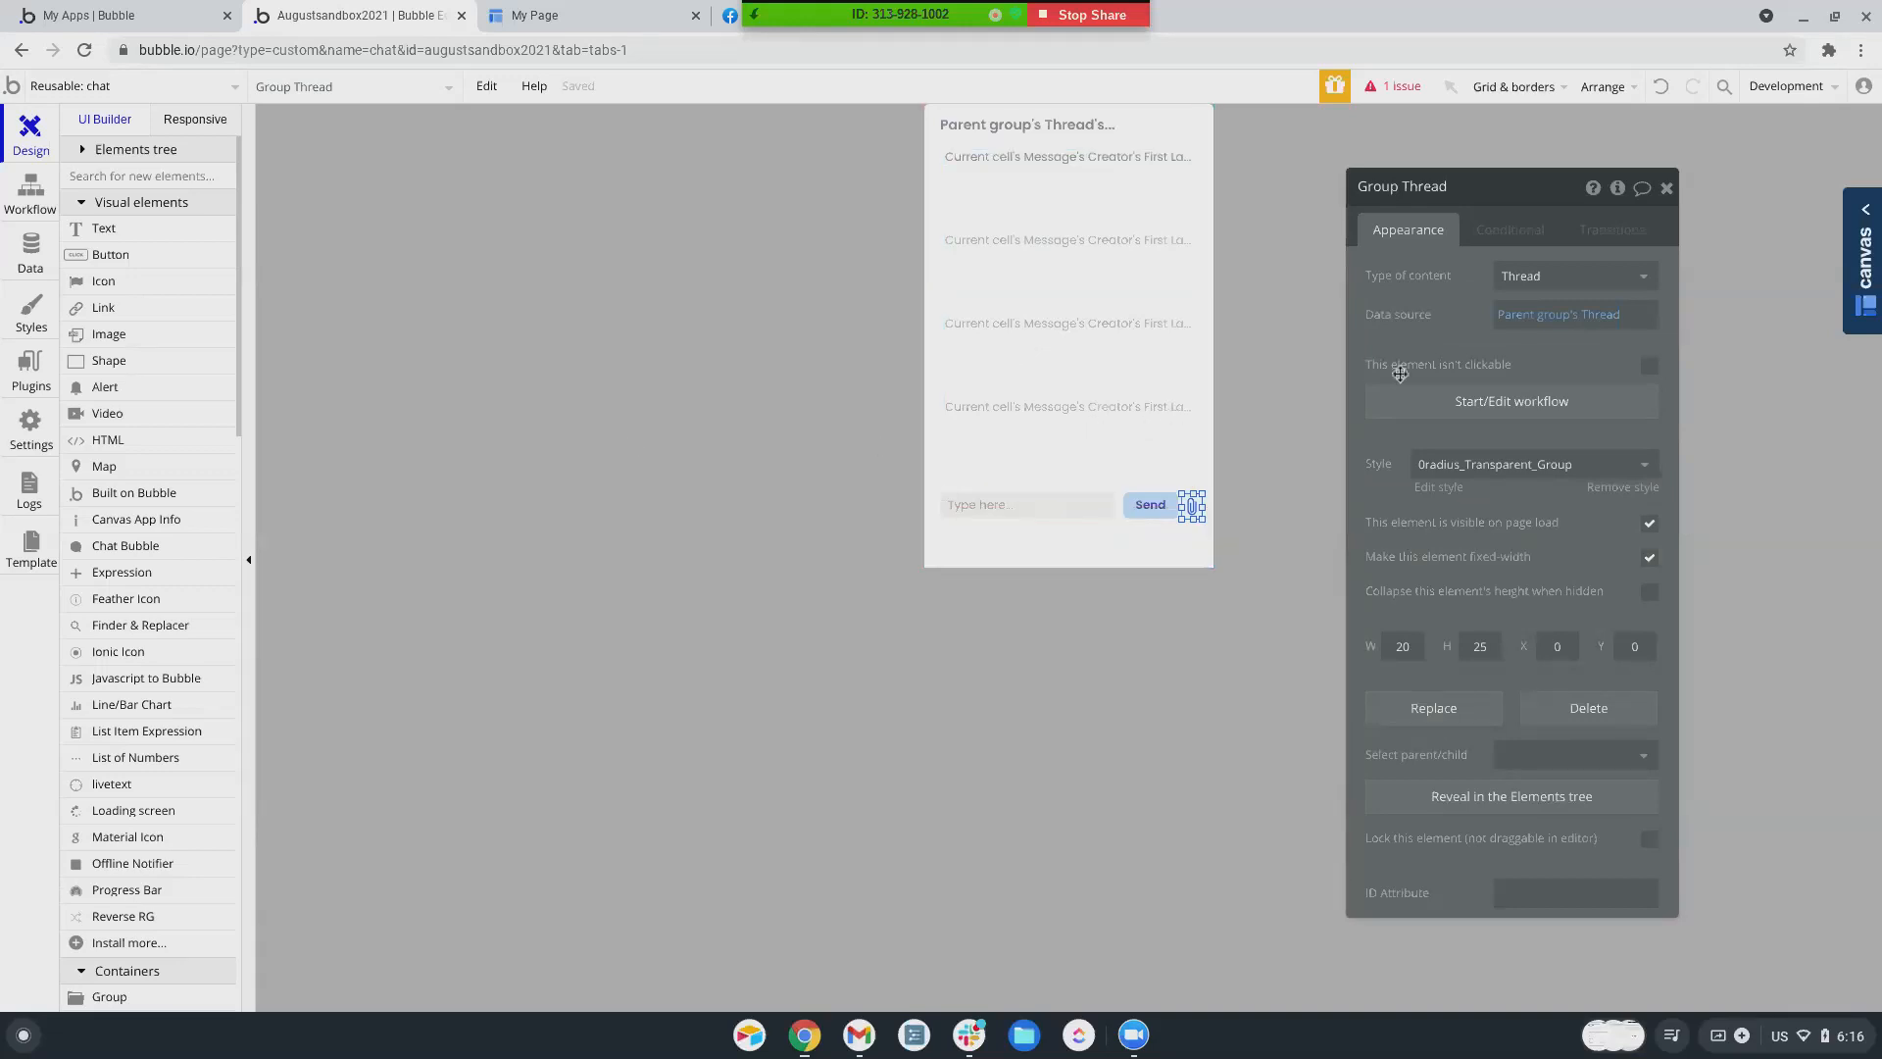
left_click(1661, 91)
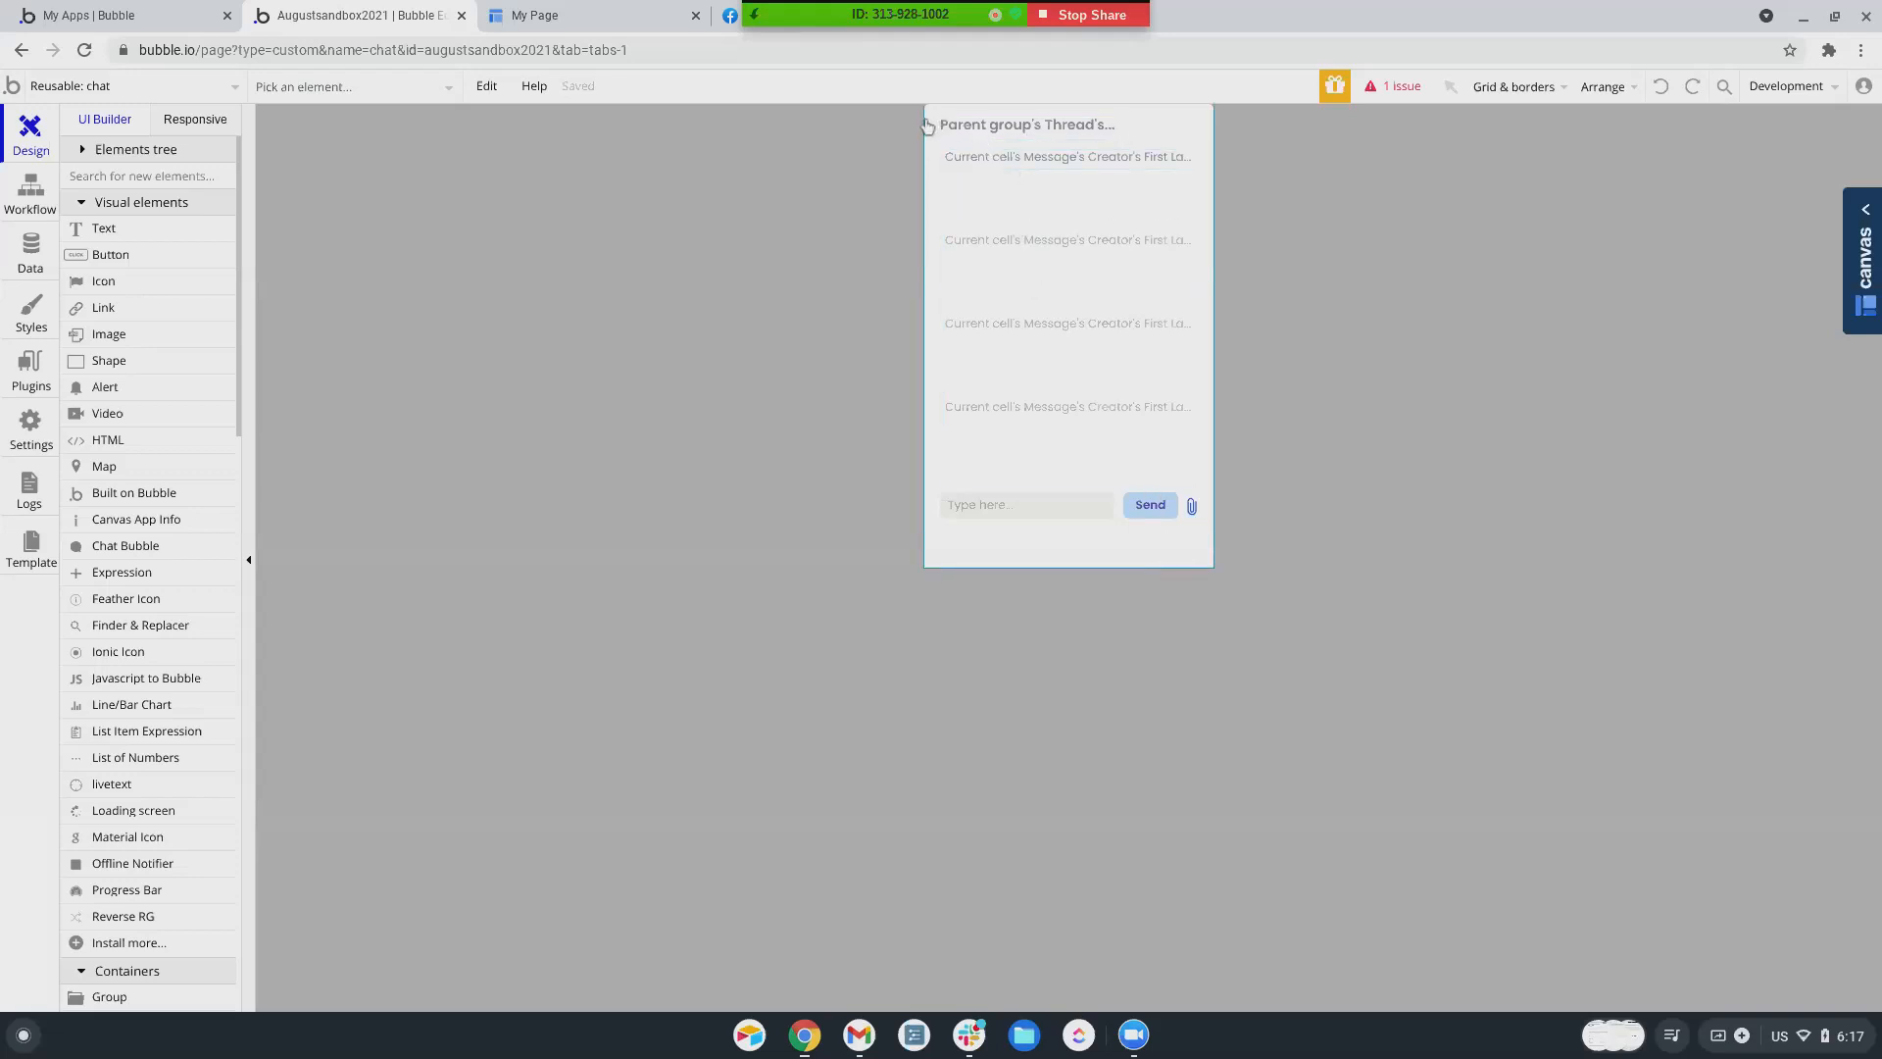
- Select the attachment elements, Send button, message input, message list and header text together in the chat window
left_click(1191, 505)
left_click(1195, 517, "shift")
left_click(1151, 509, "shift")
left_click(1053, 513, "shift")
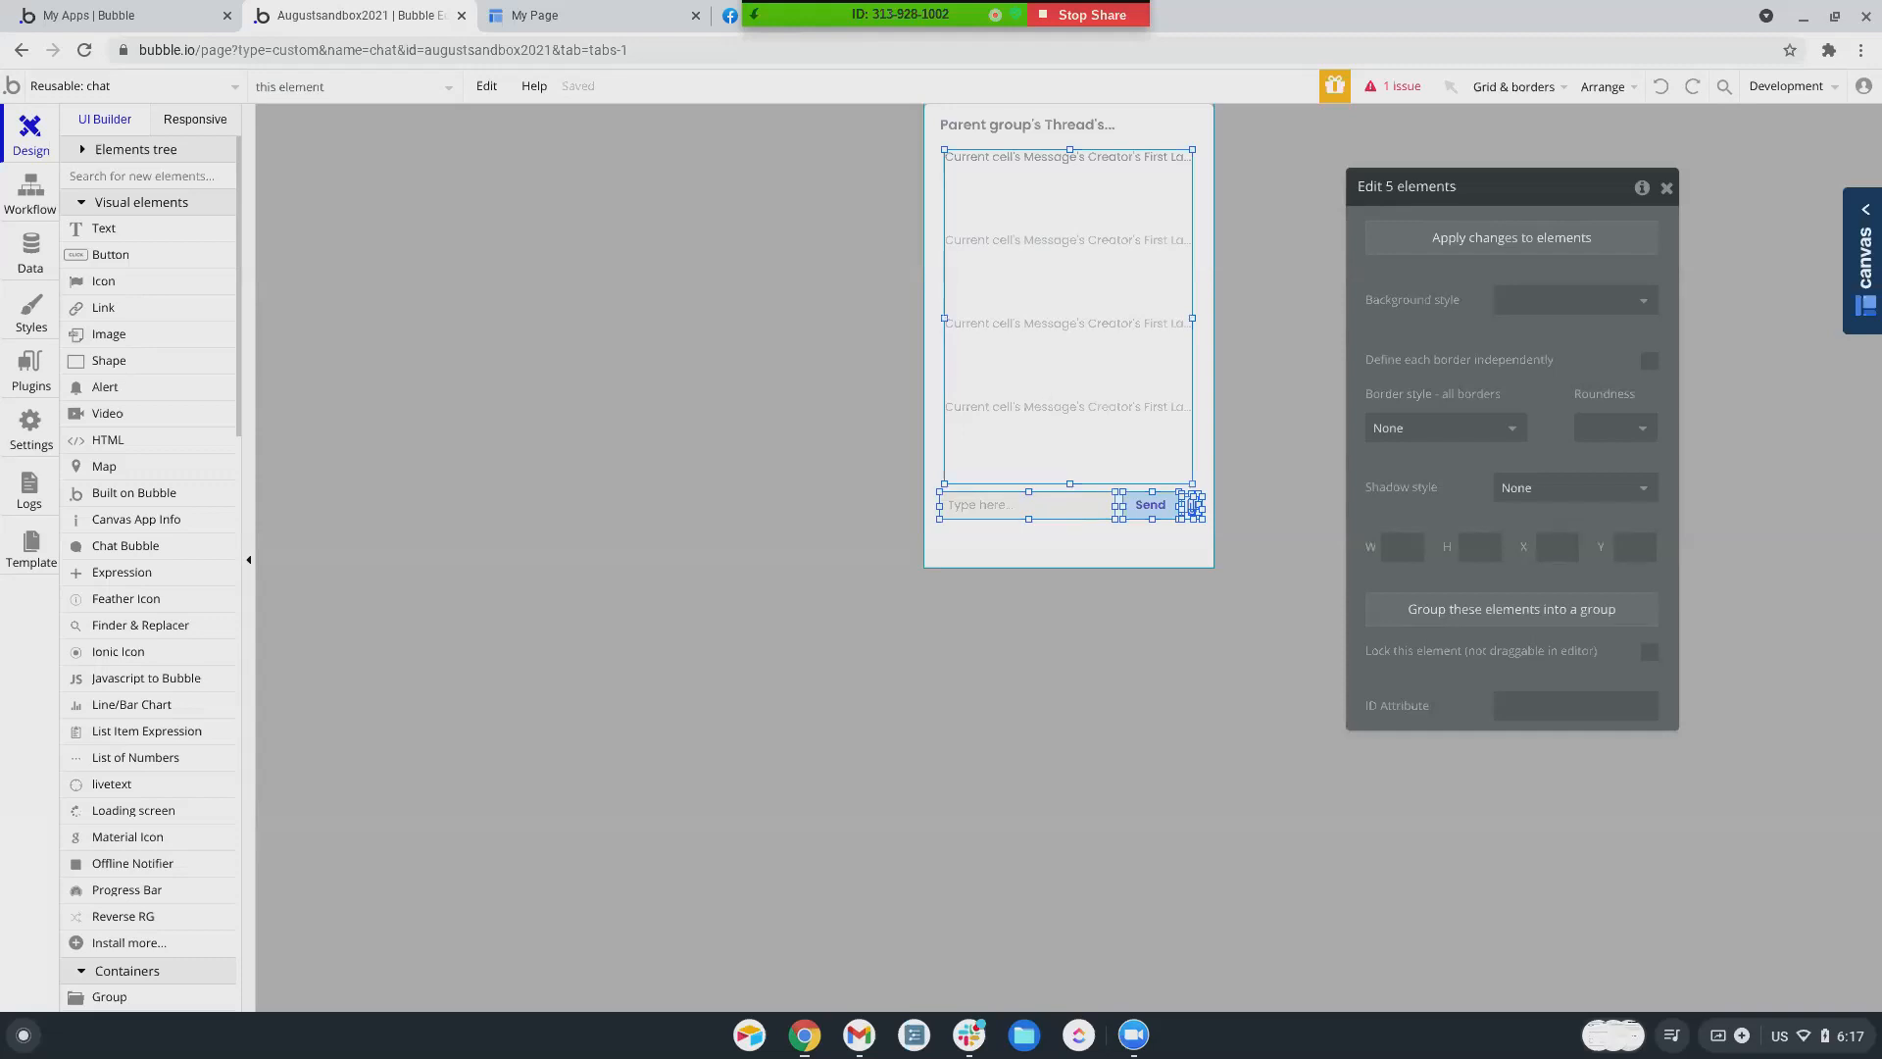
left_click(1032, 128, "shift")
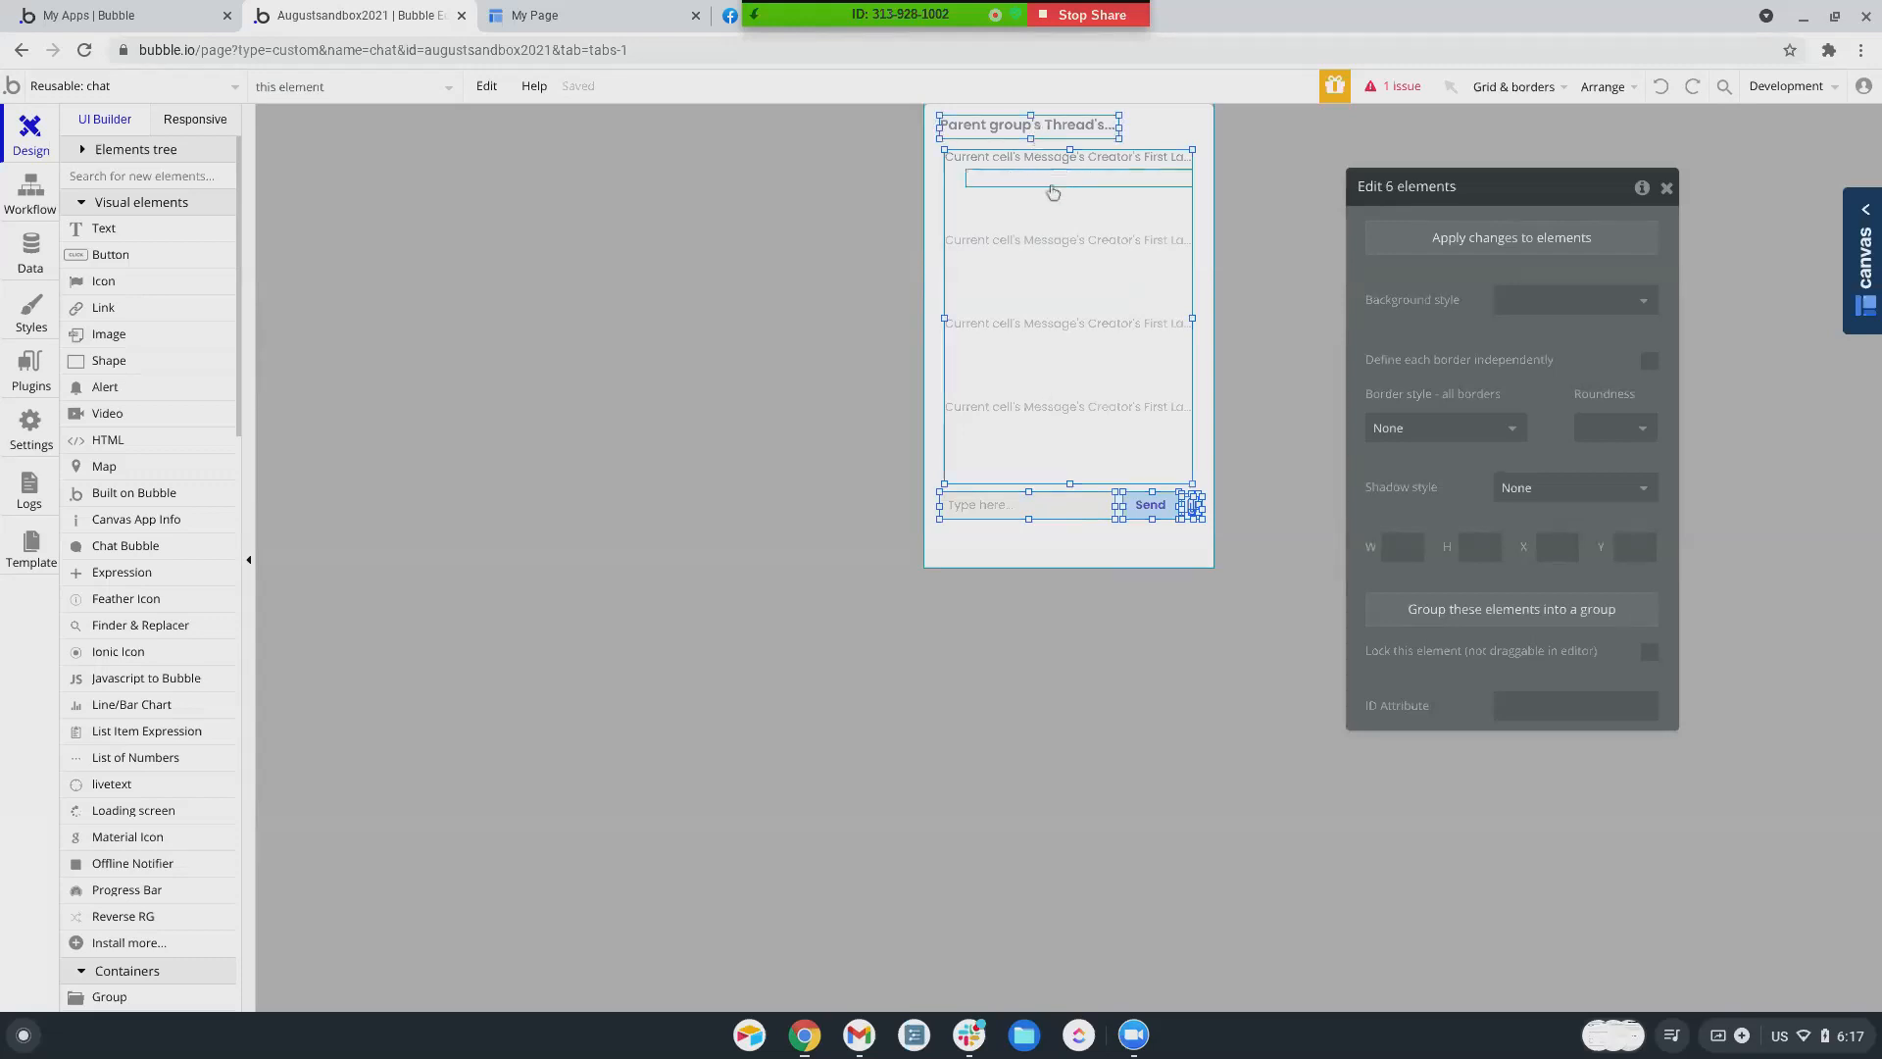
- Expand the elements tree and inspect ReverseRG A and Group Chat
left_click(82, 151)
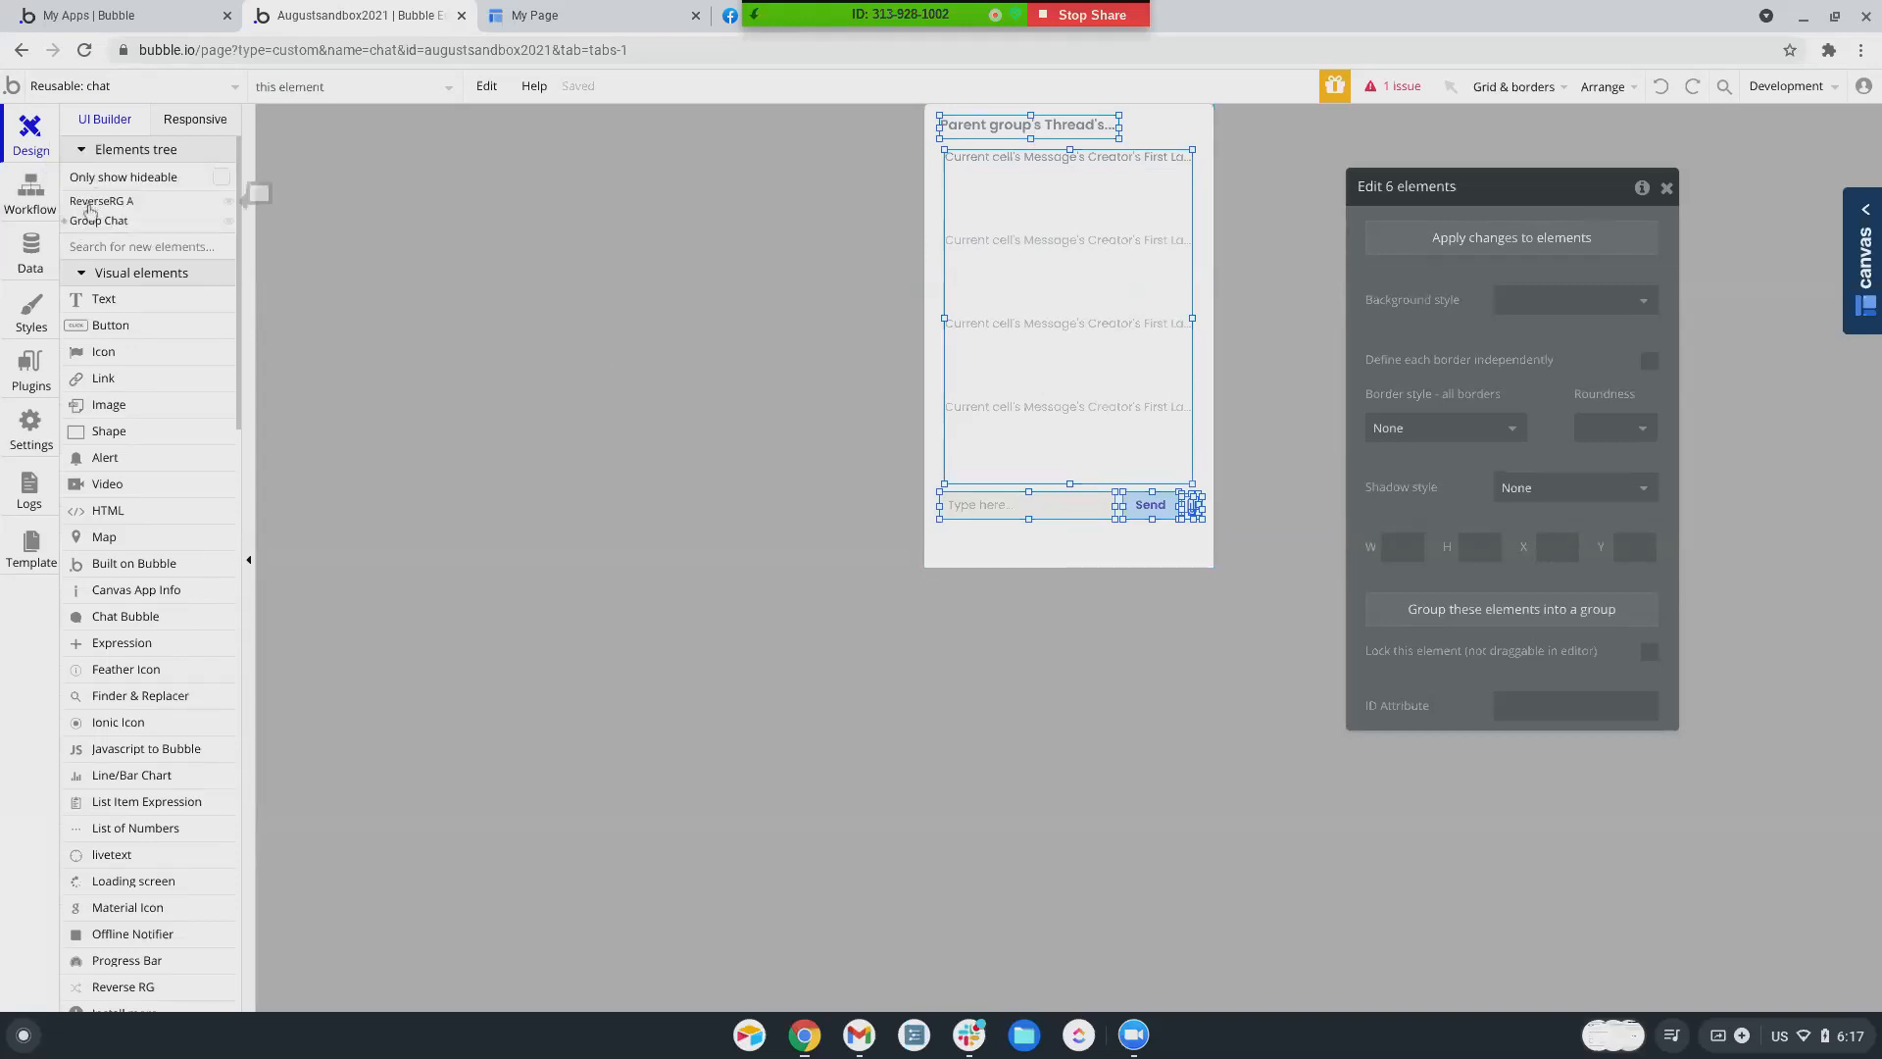
left_click(89, 202)
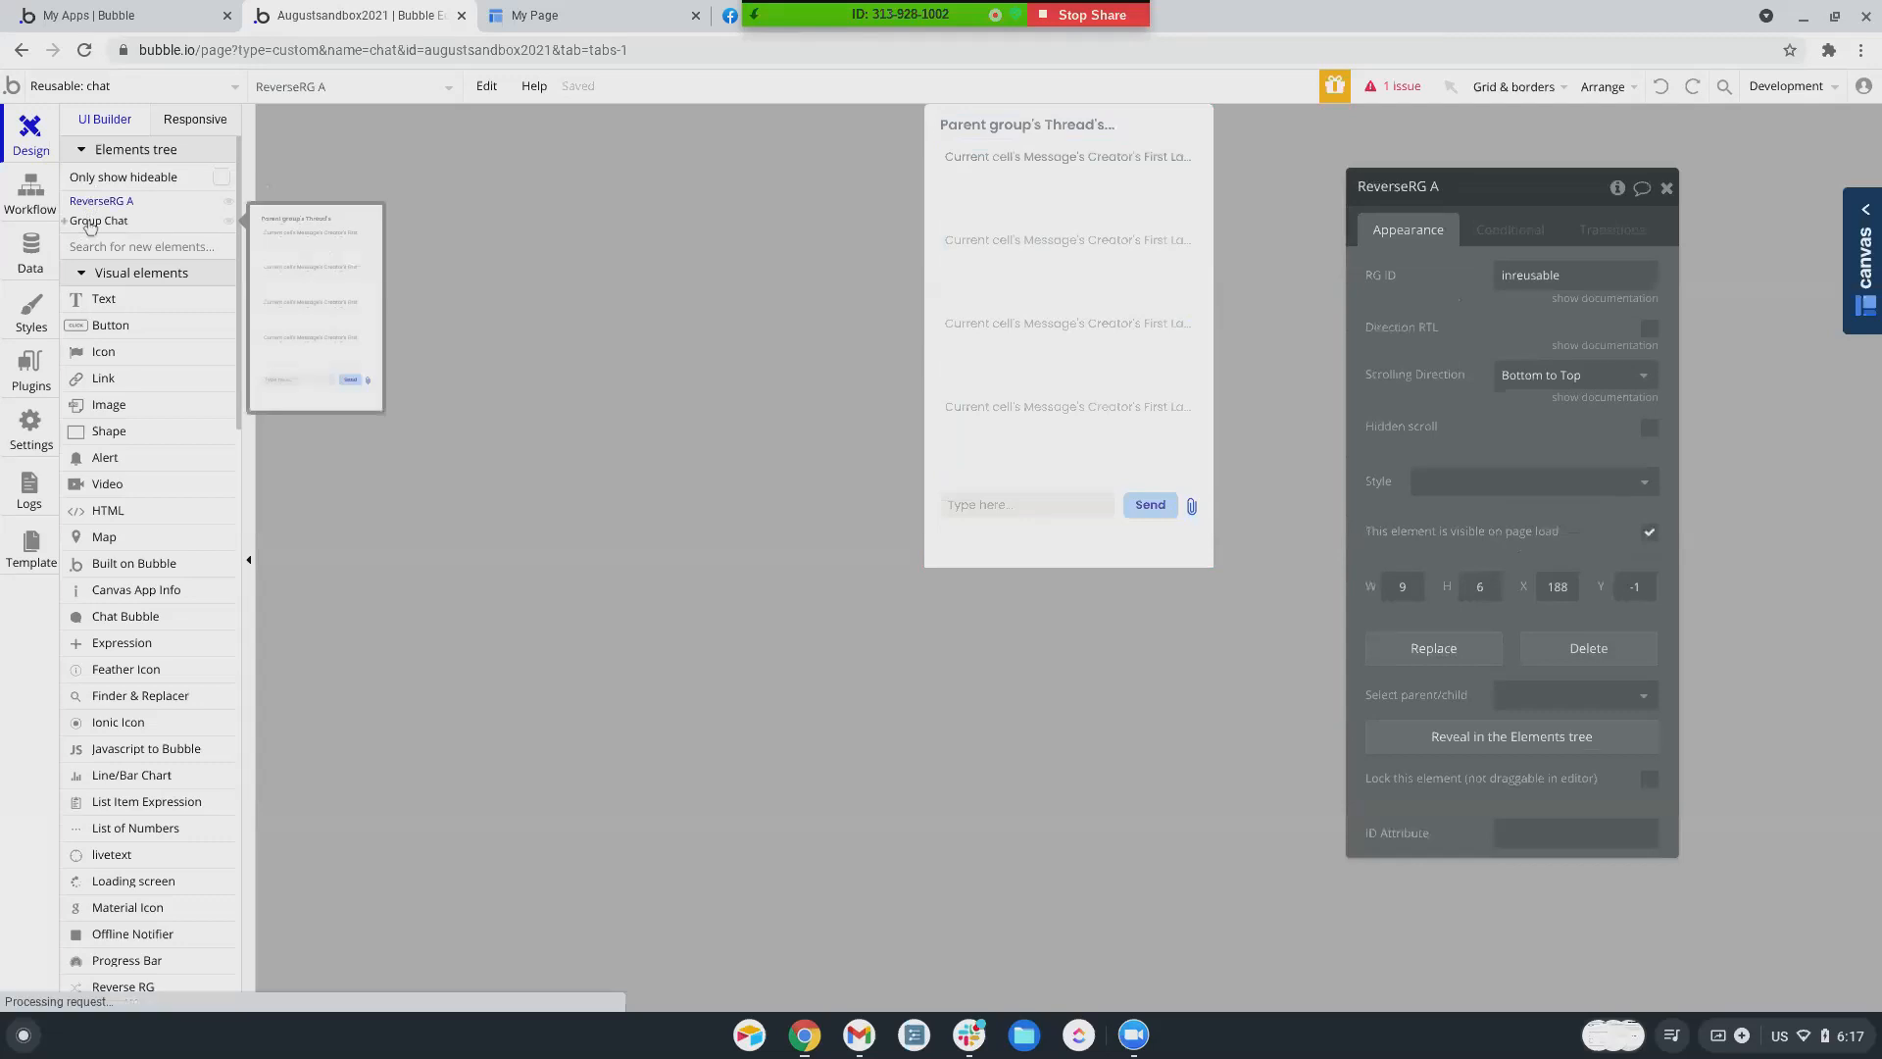
left_click(89, 221)
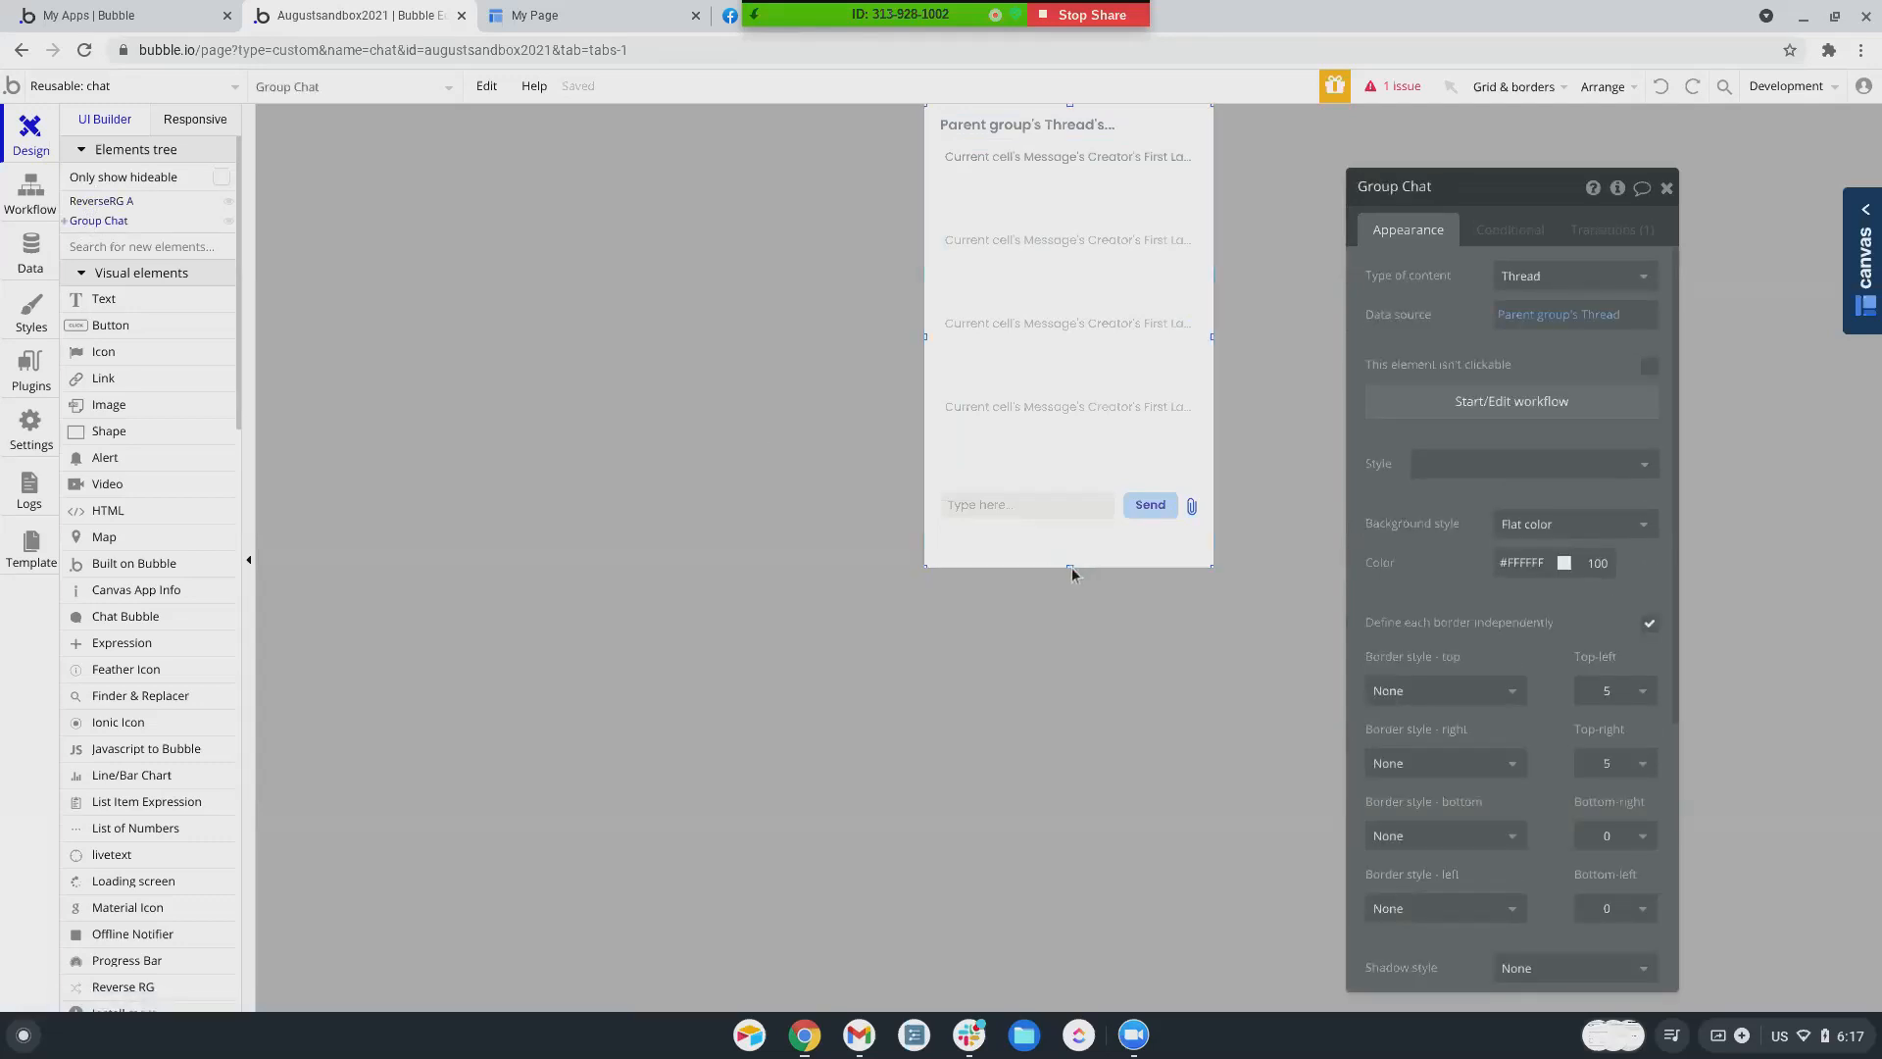
- Try extending the chat element's bottom edge to a height of 497 px, and undo the resize
mouse_move(1071, 565)
left_mouse_down()
mouse_move(1070, 549)
mouse_move(1072, 592)
left_mouse_up()
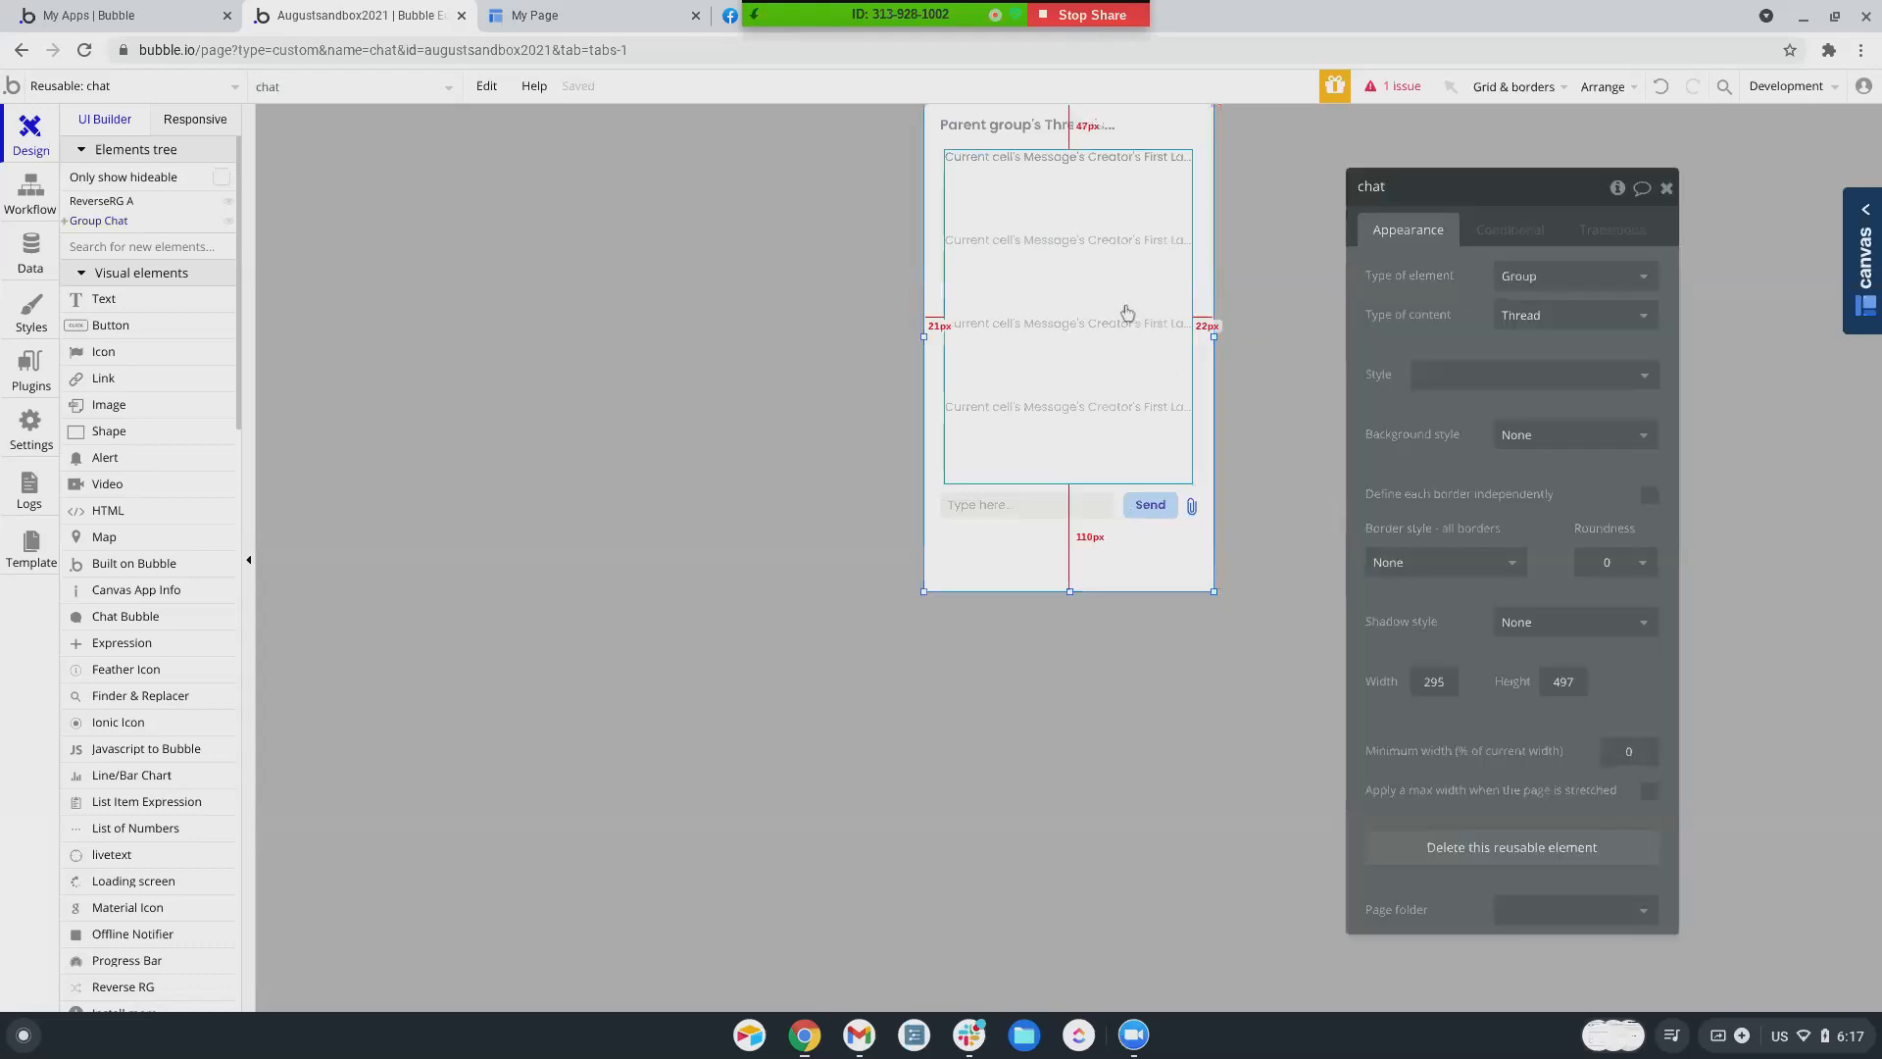
key("ctrl+z")
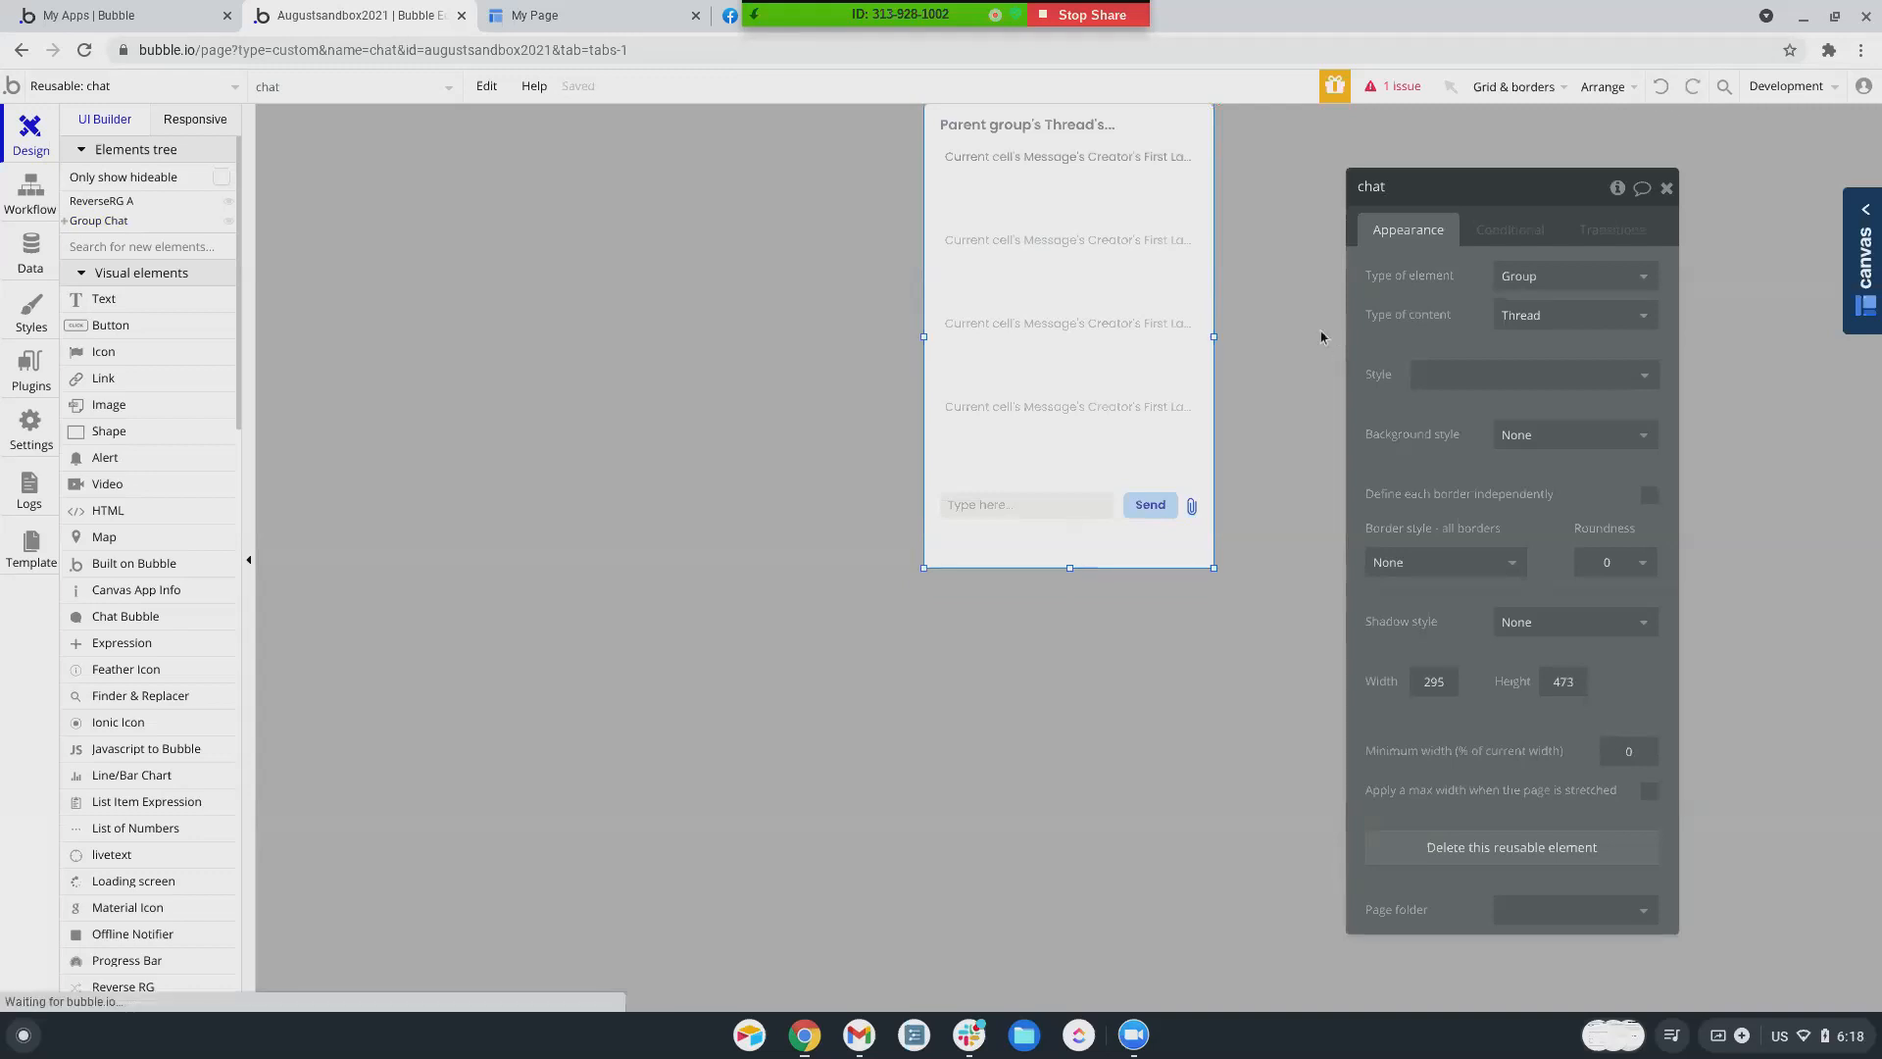
- Try to group the attachment elements, Send button, message input, message list and header text into a single group
left_click(1190, 522)
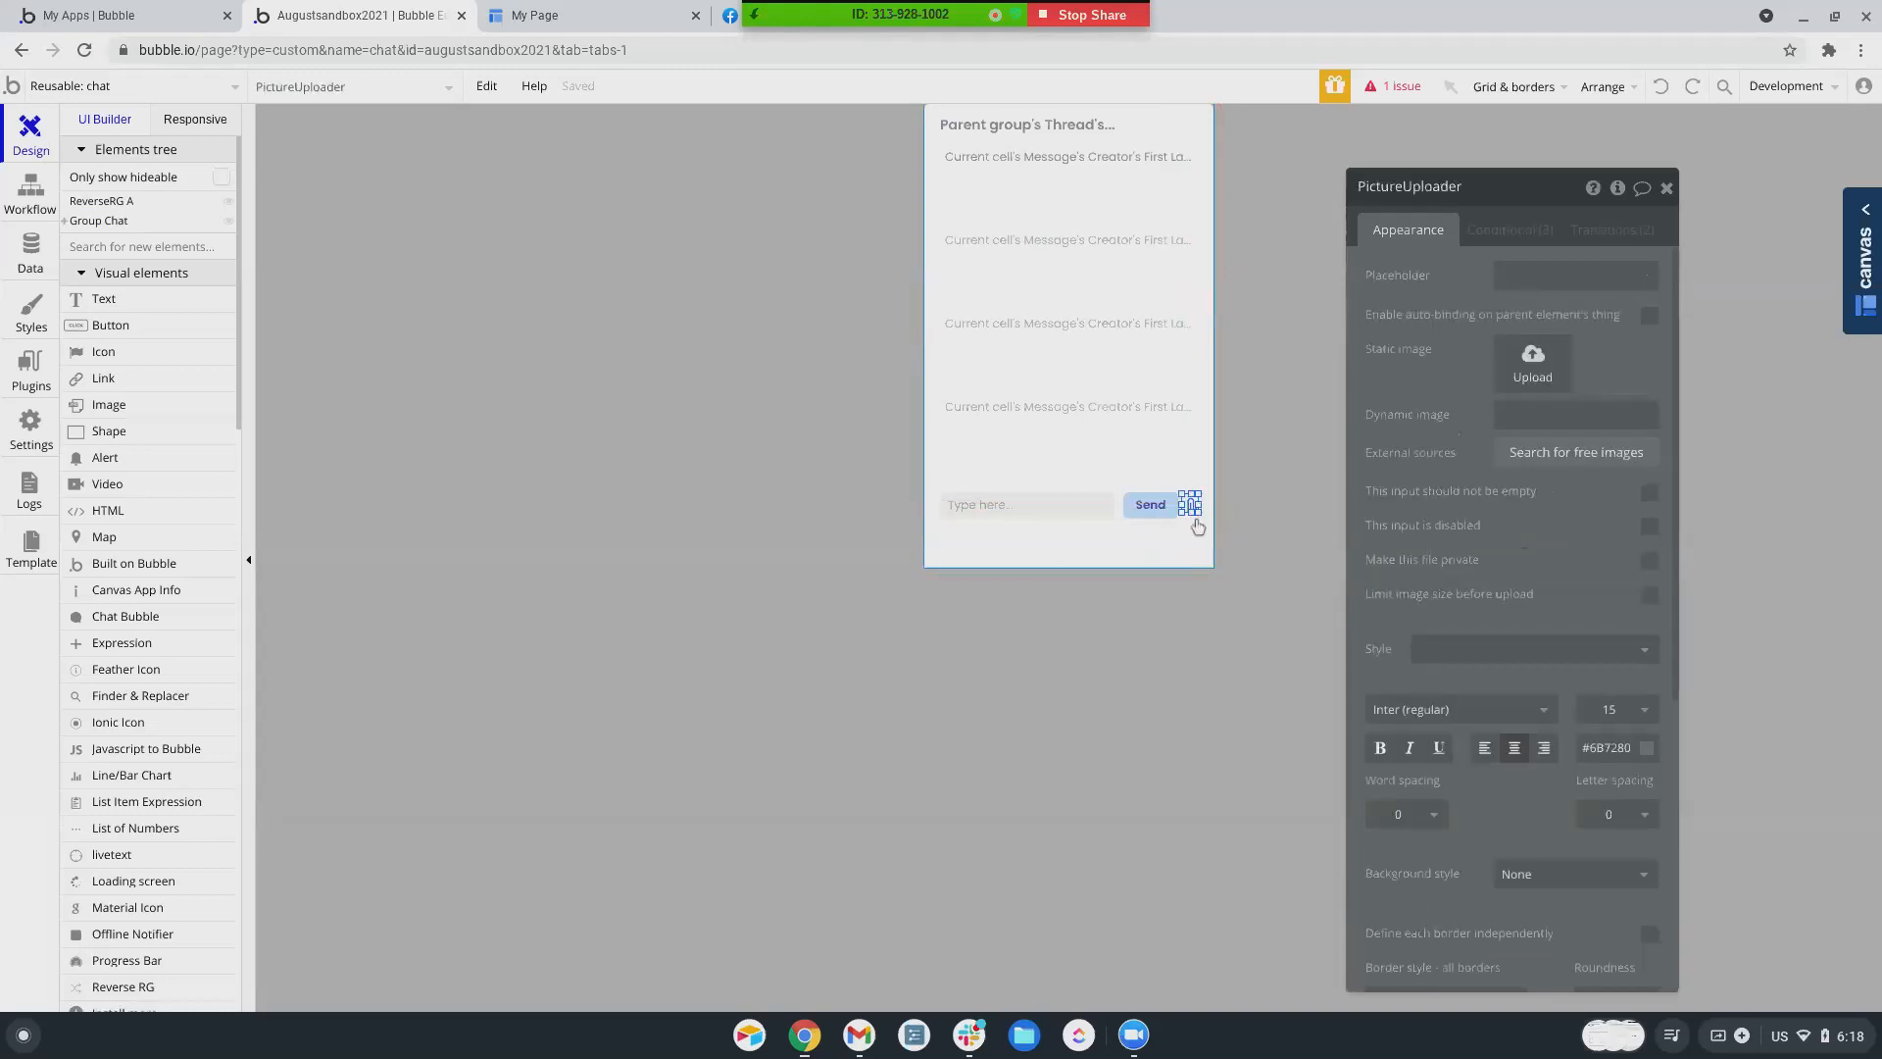
left_click(1159, 507, "shift")
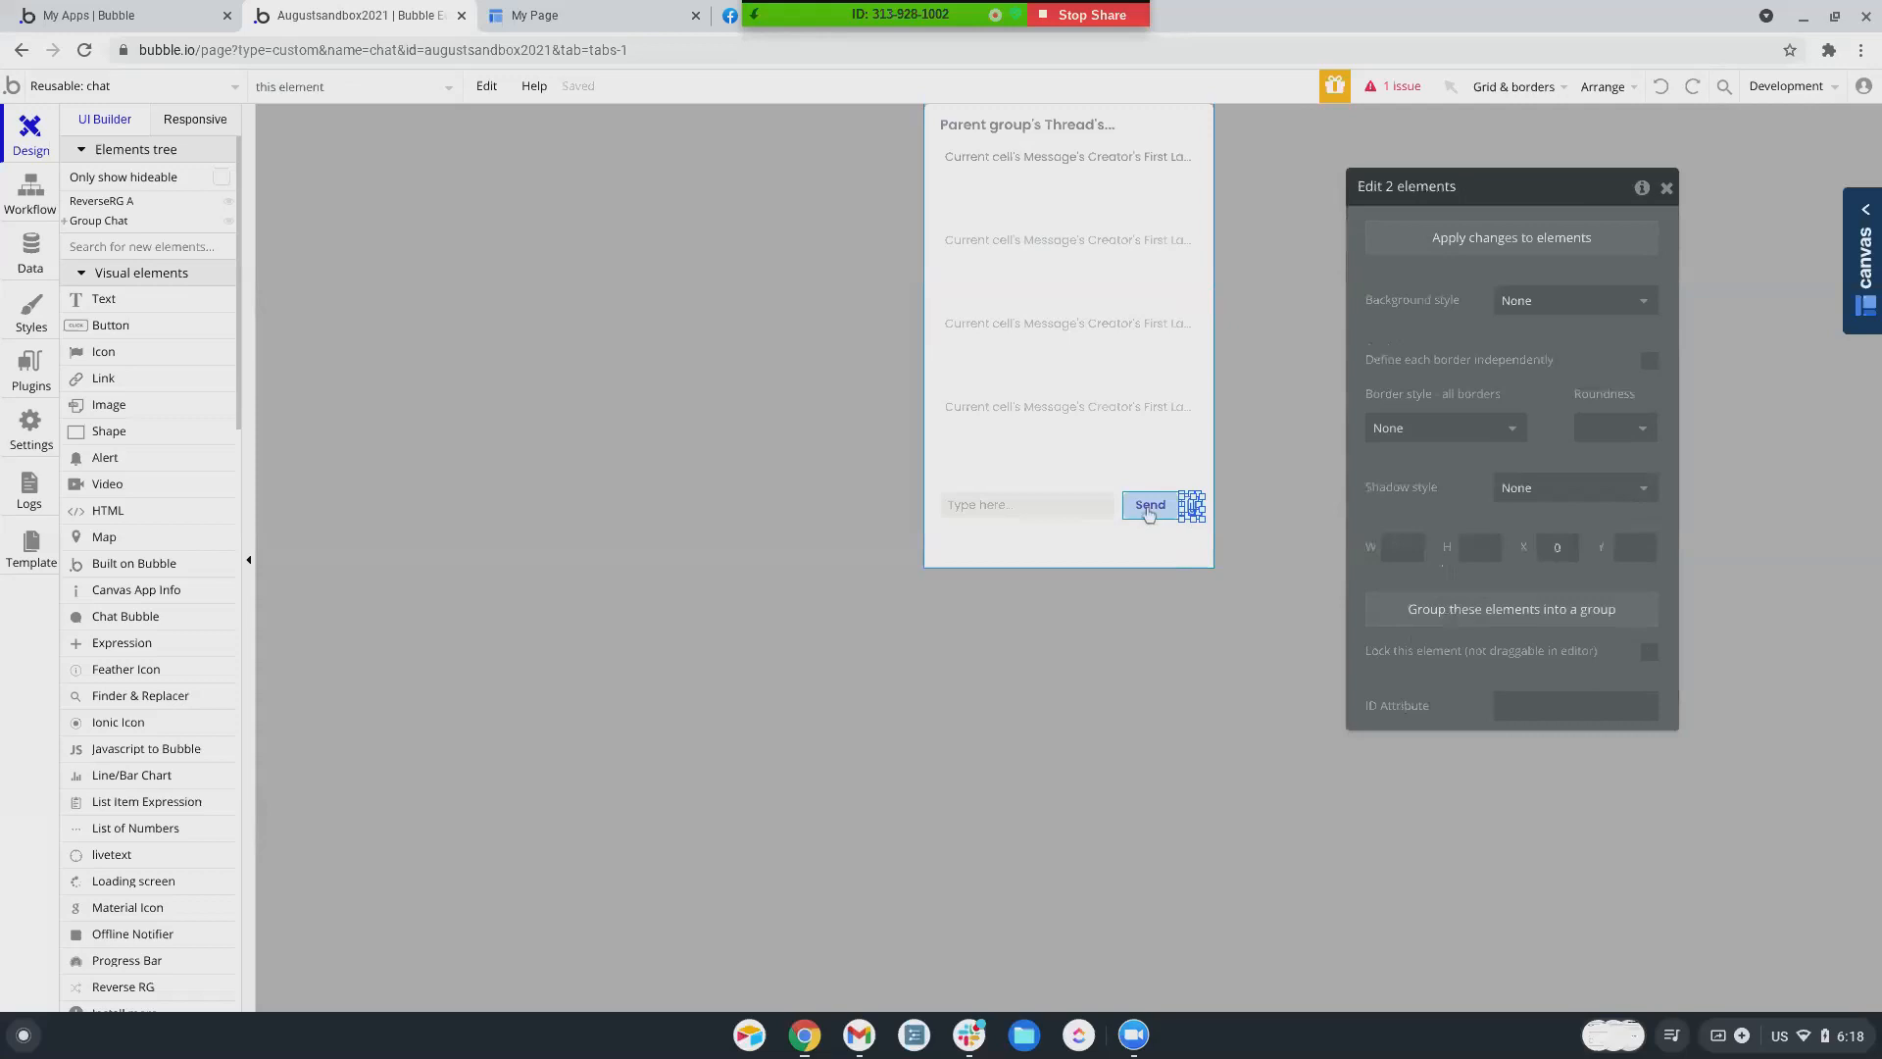
left_click(1149, 512, "shift")
left_click(1066, 507, "shift")
left_click(1043, 431, "shift")
left_click(1024, 130, "shift")
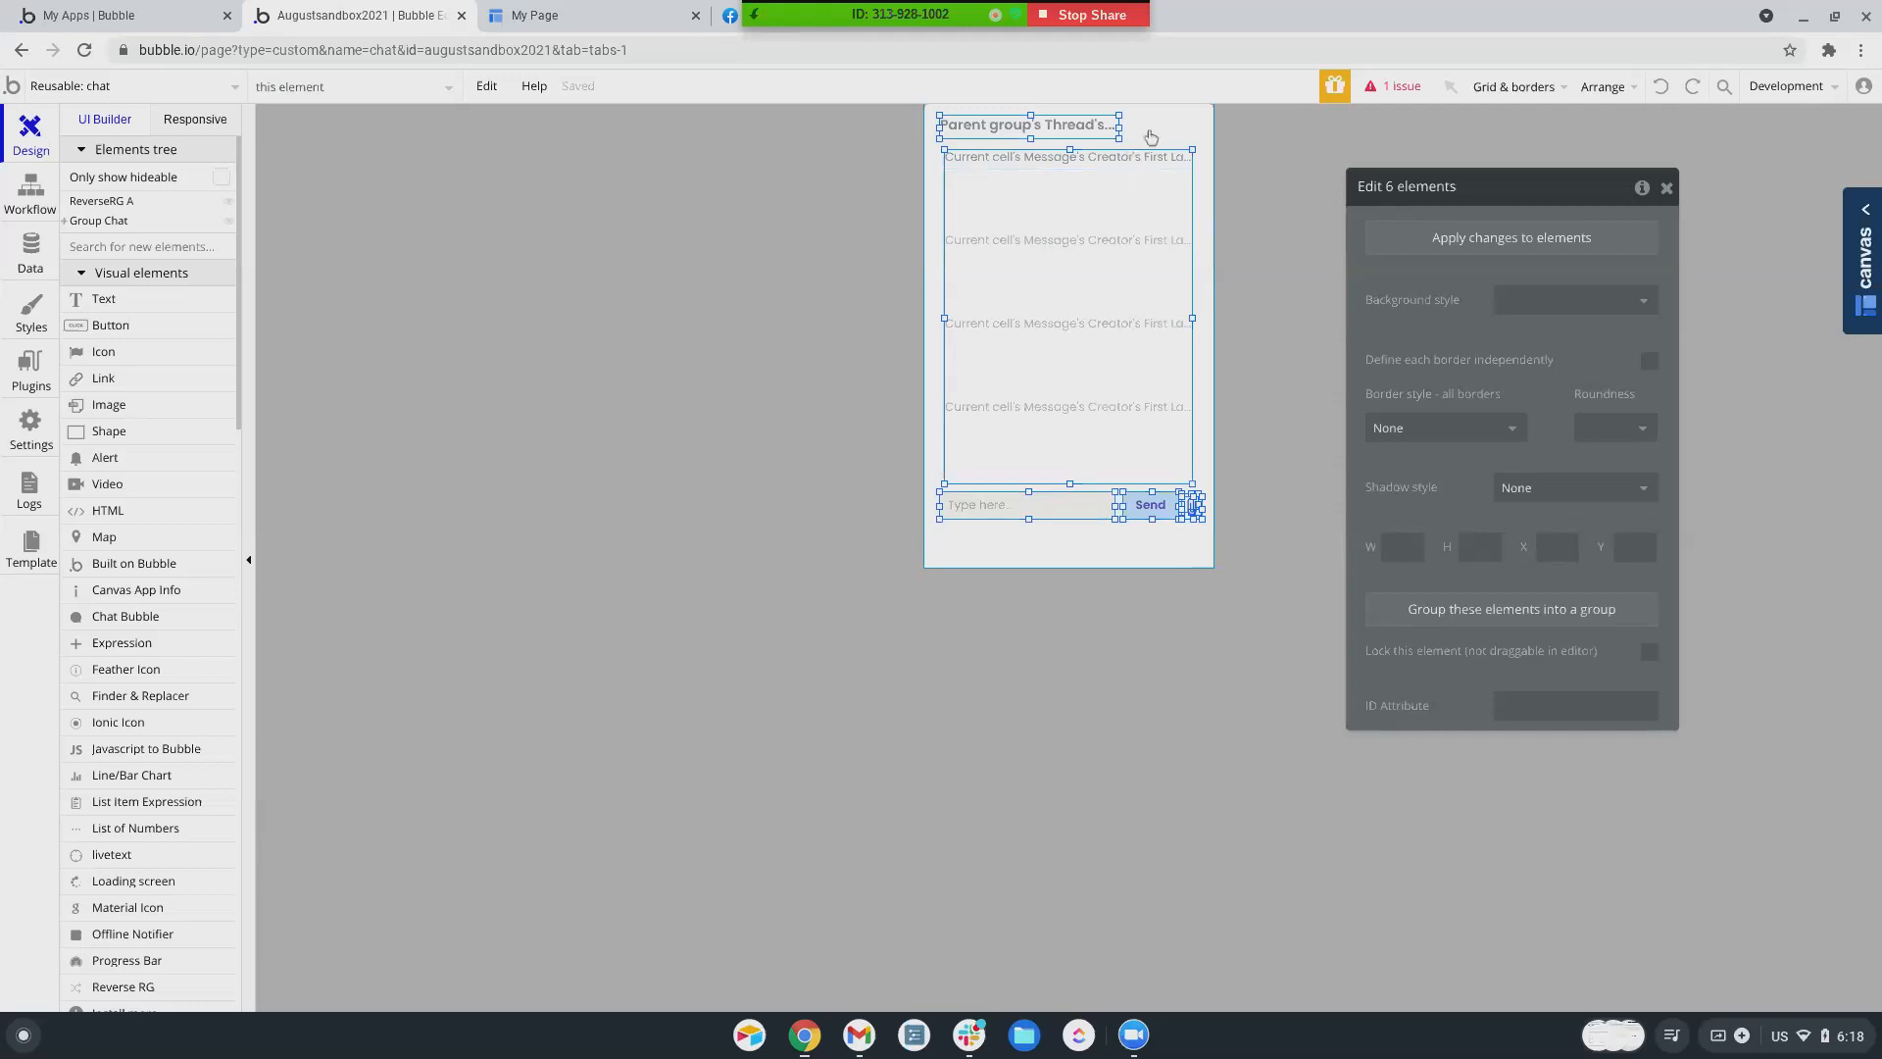
right_click(1092, 252)
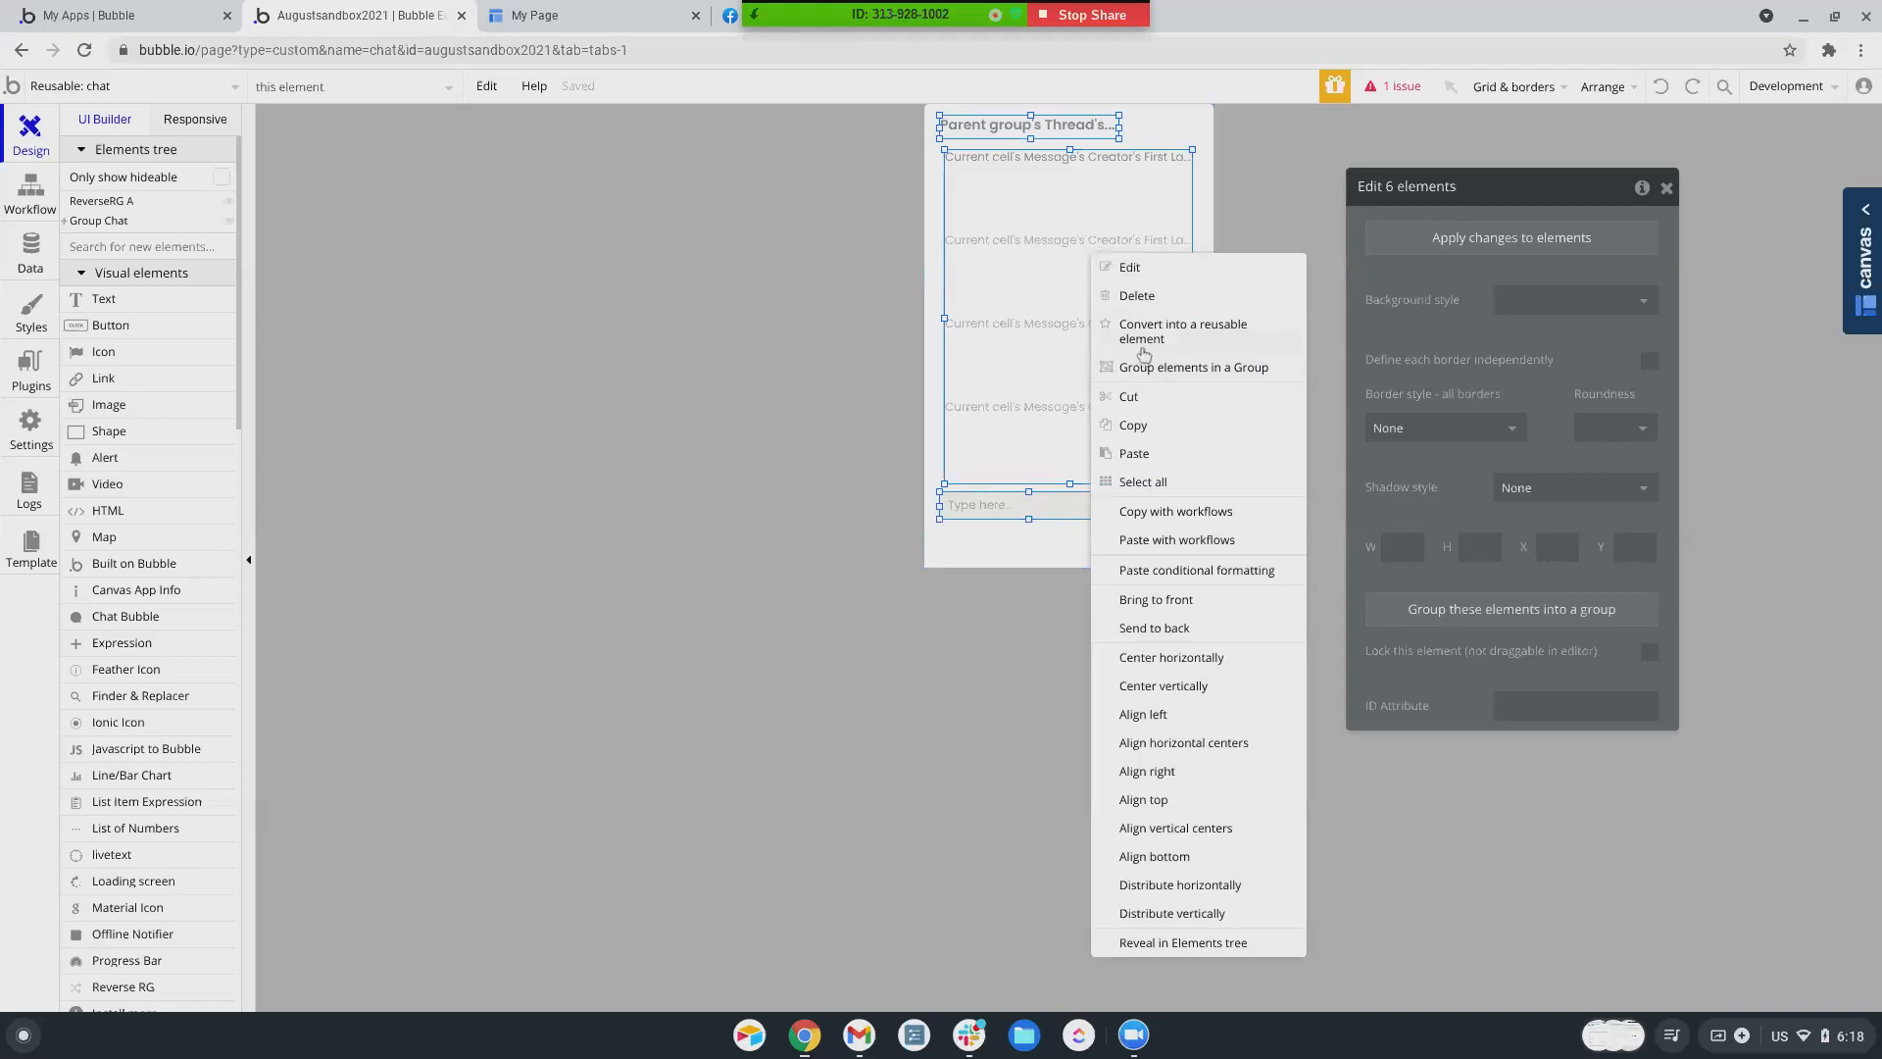
left_click(1147, 368)
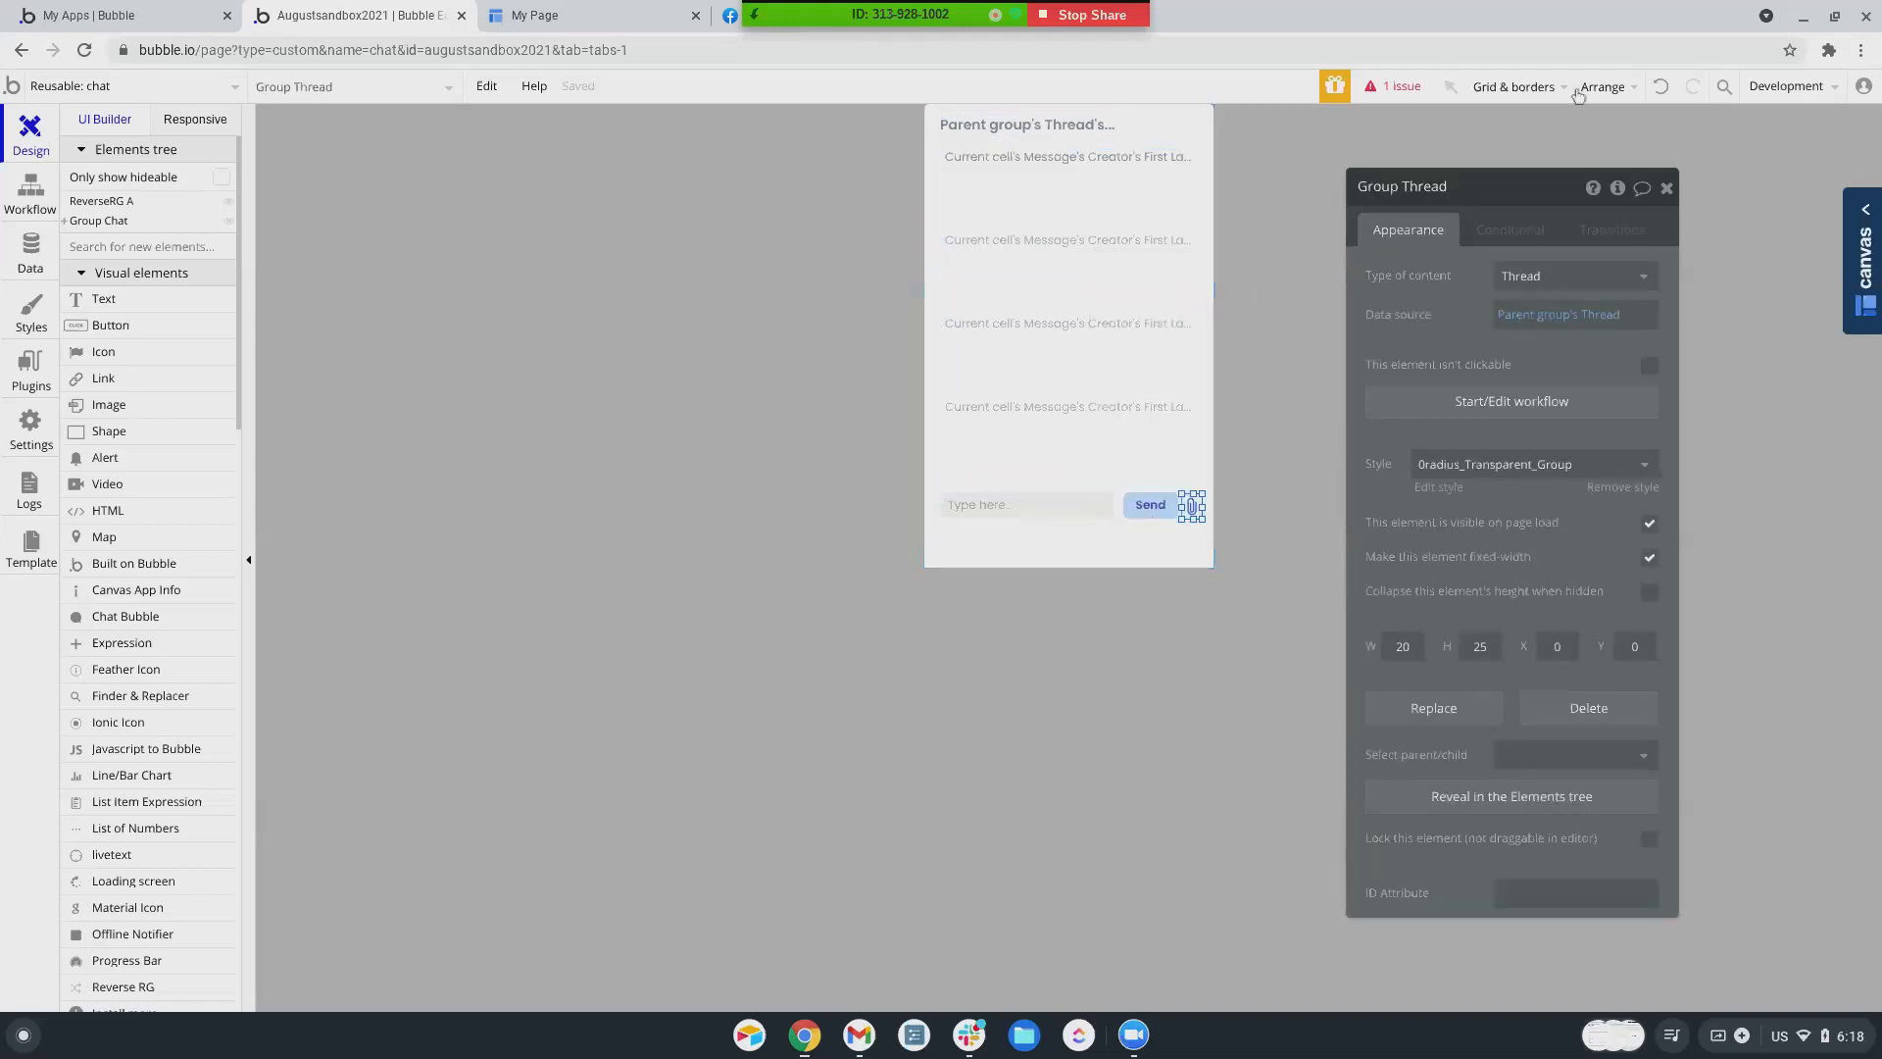
left_click(1294, 252)
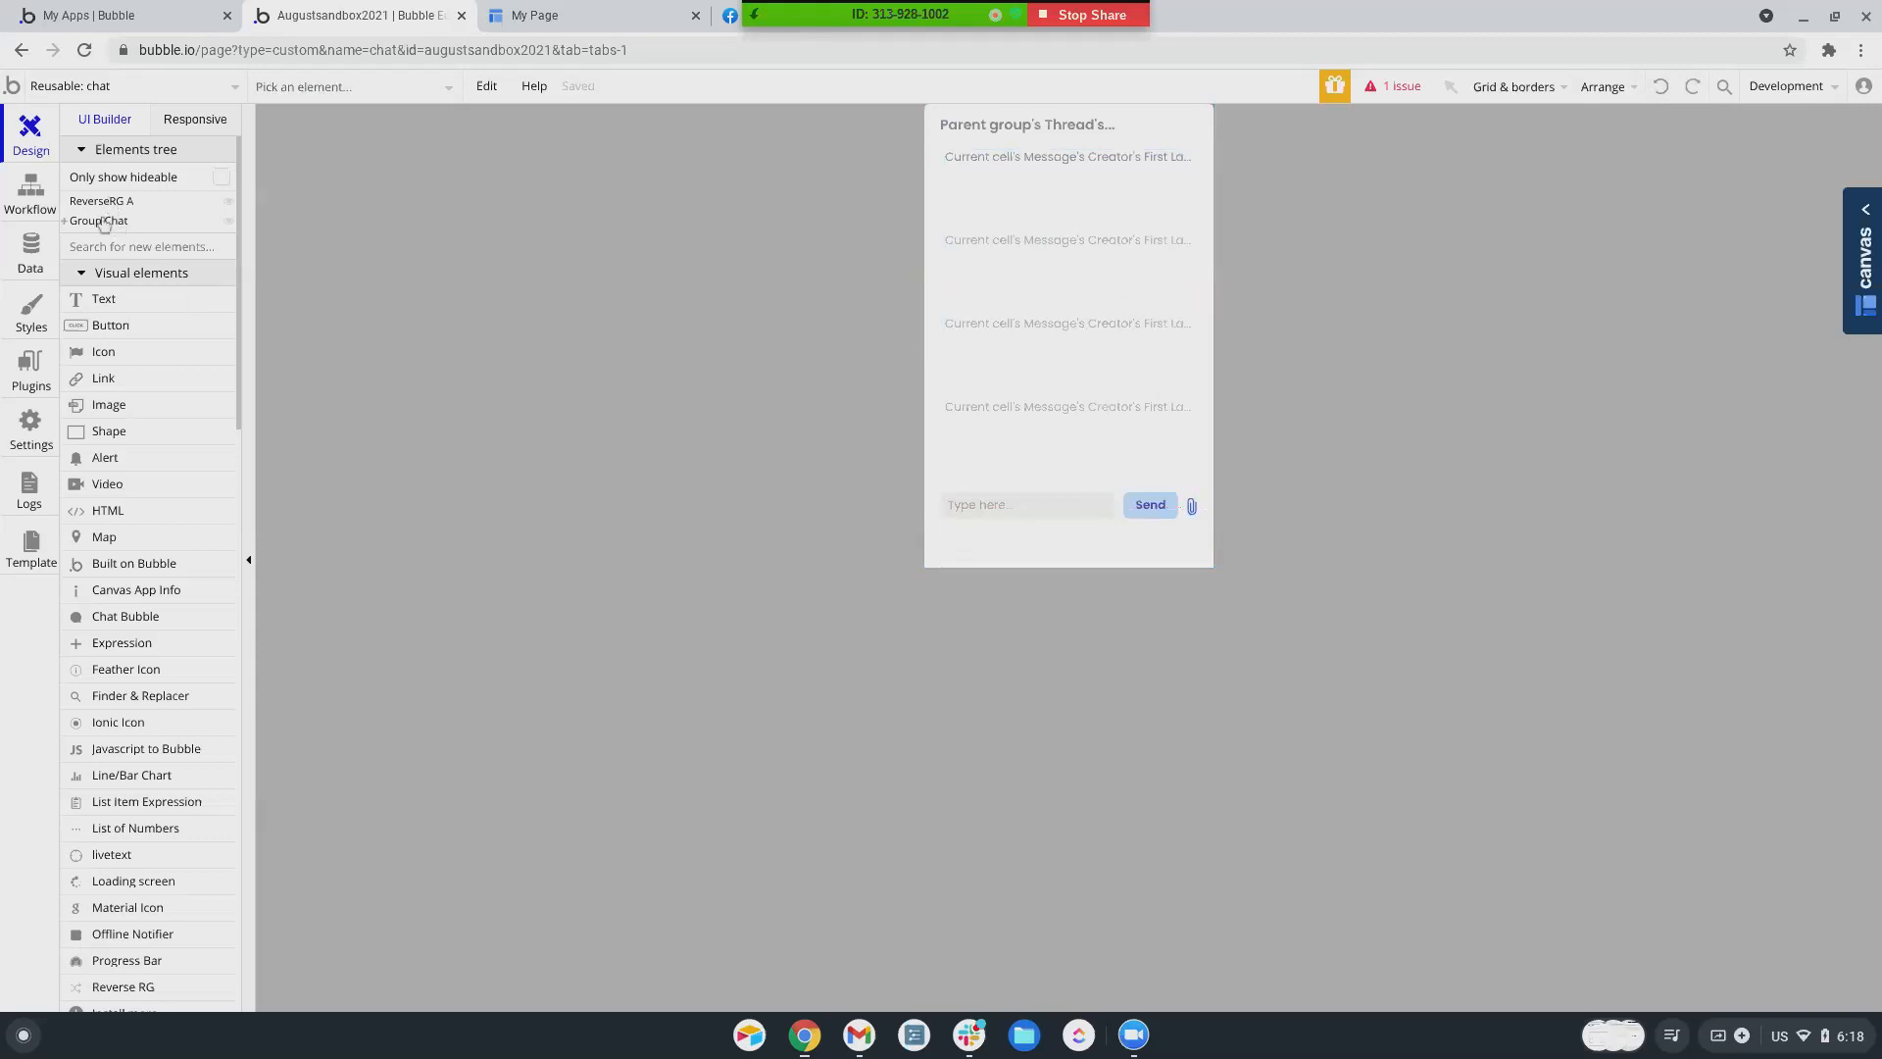
- Shorten Group Chat from its bottom edge to a height of 440 px
mouse_move(102, 227)
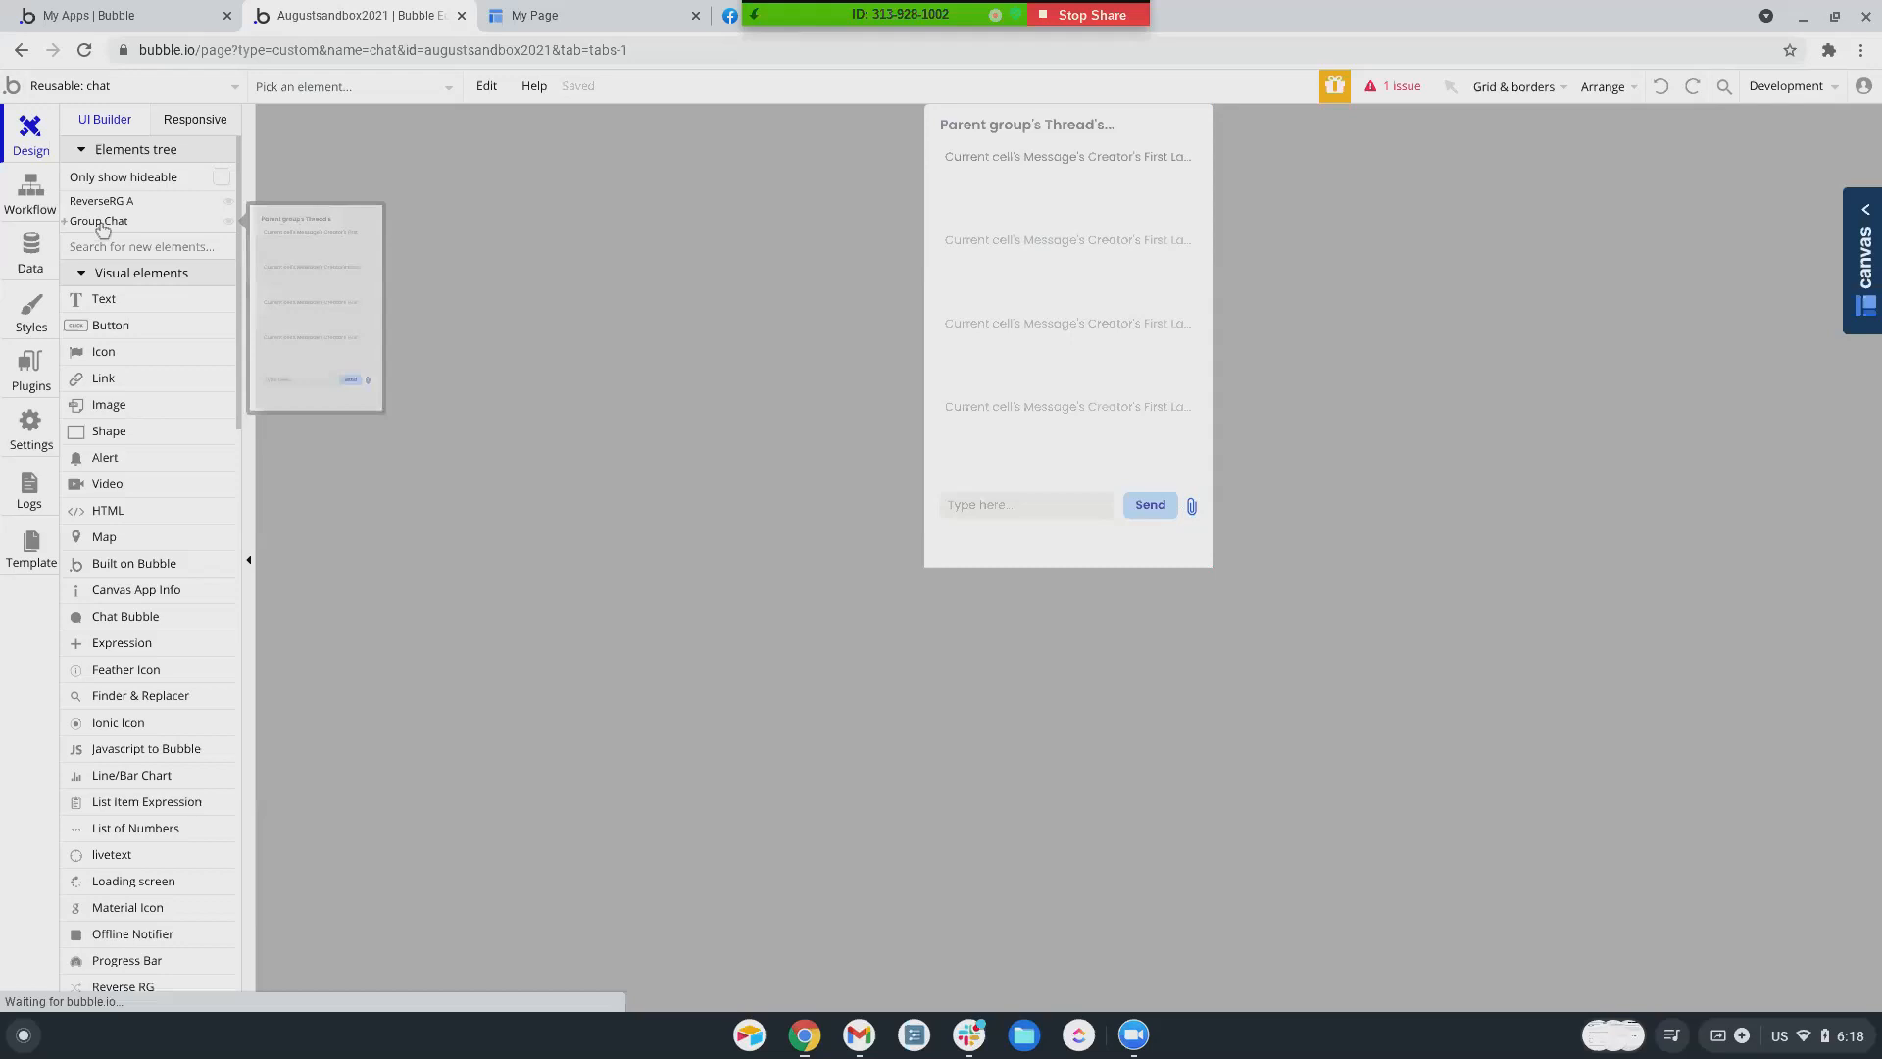
left_click(99, 220)
left_click_drag(1070, 563, 1074, 523)
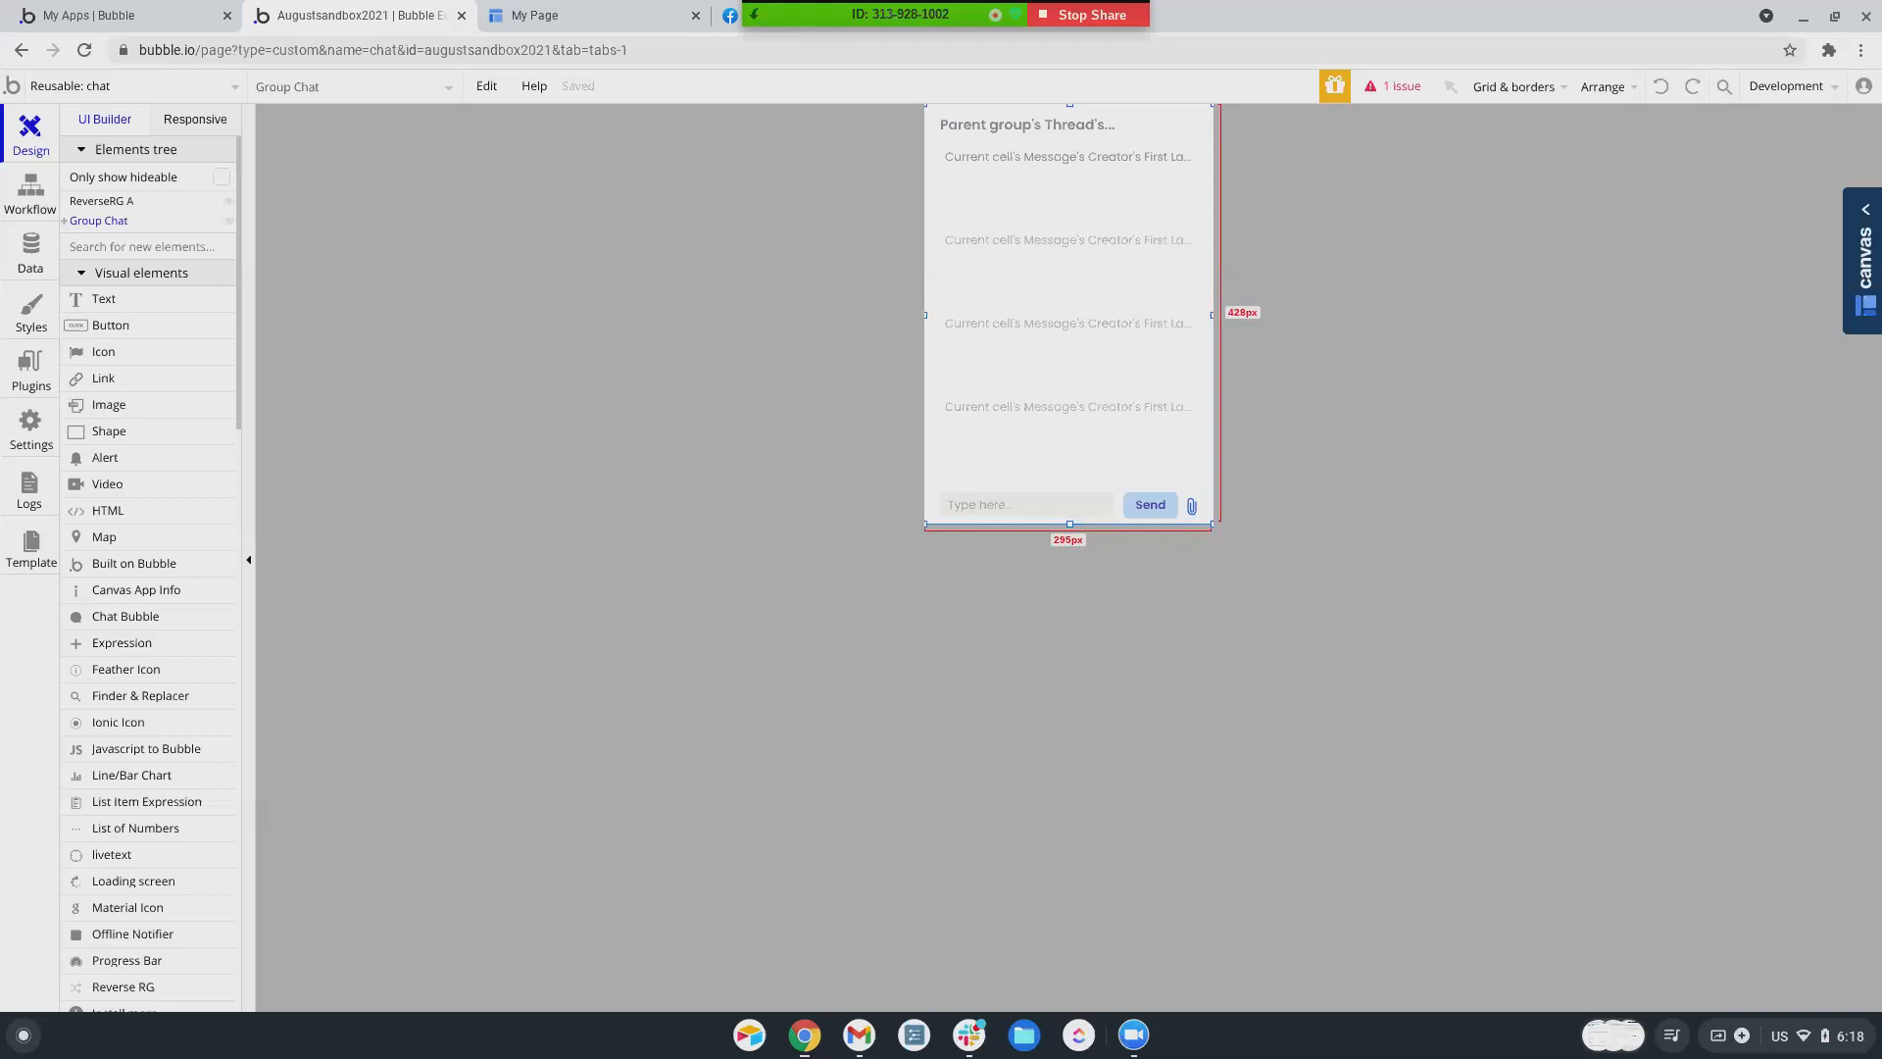
left_click_drag(1073, 524, 1073, 524)
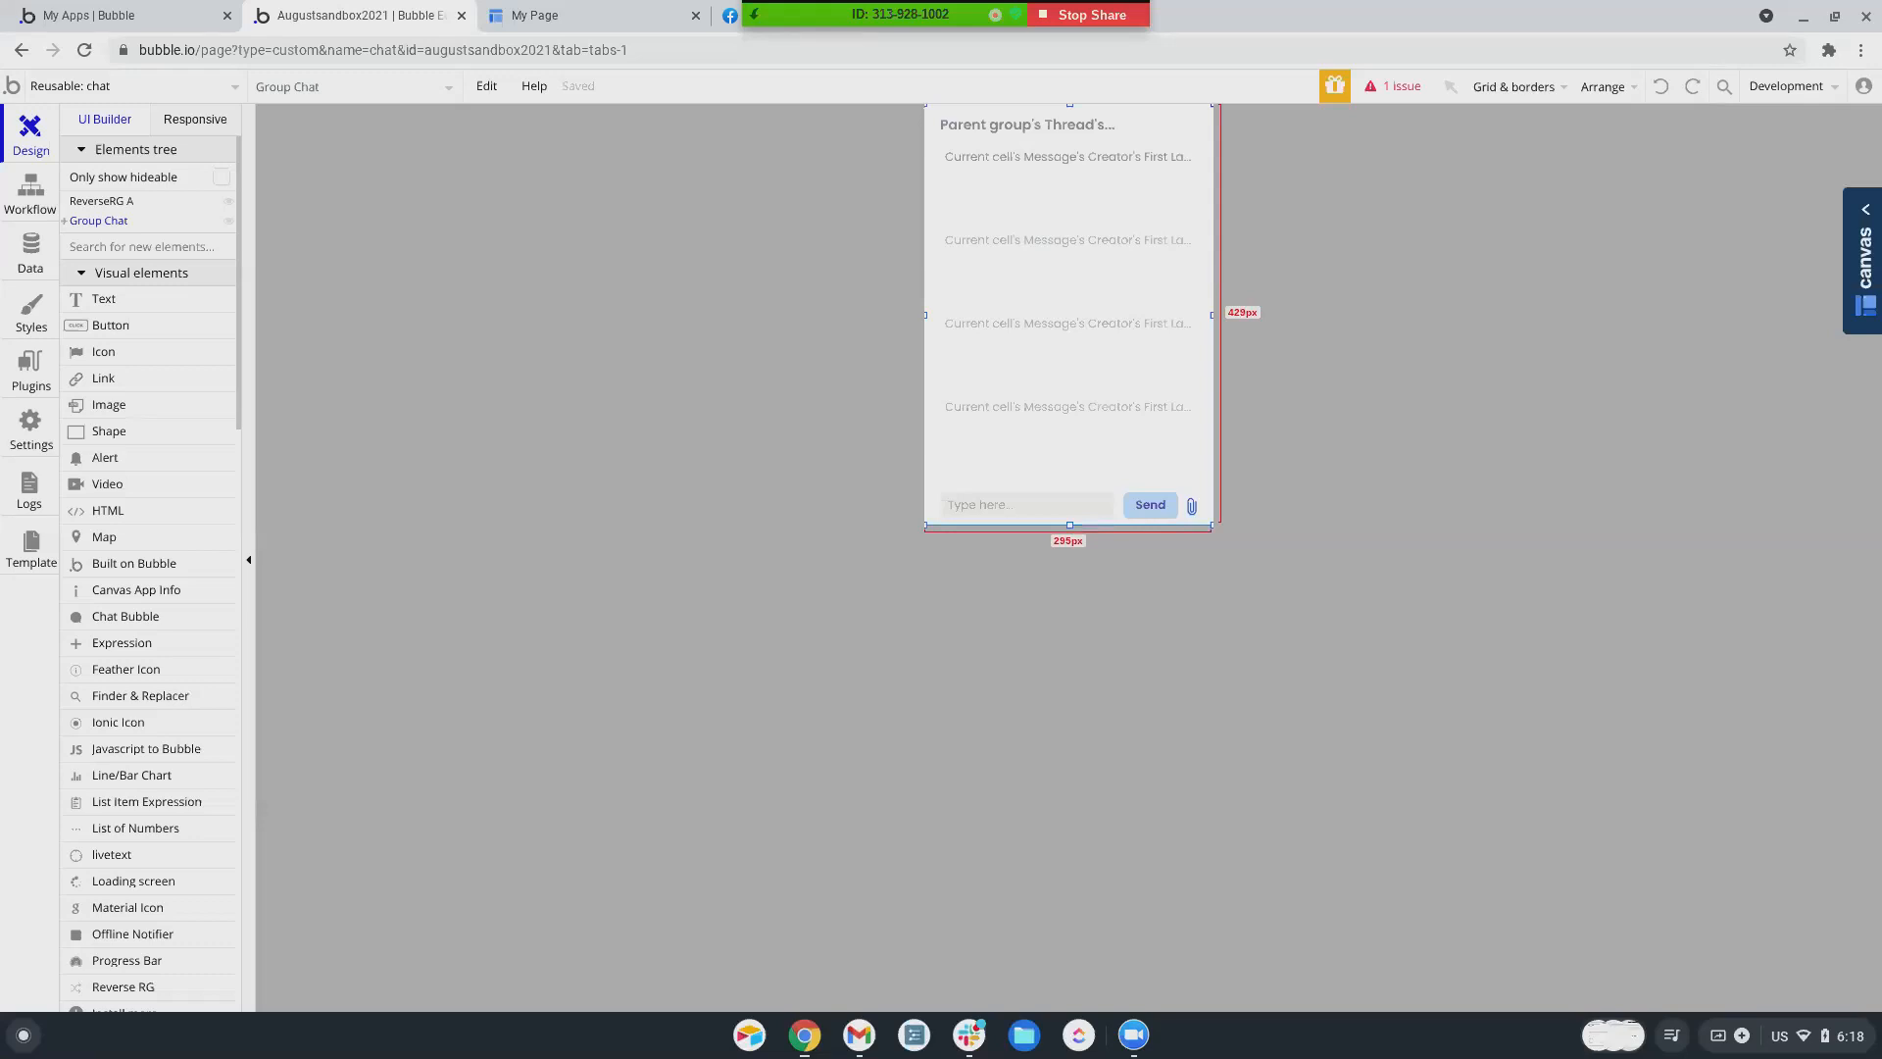
left_click_drag(1069, 525, 1070, 539)
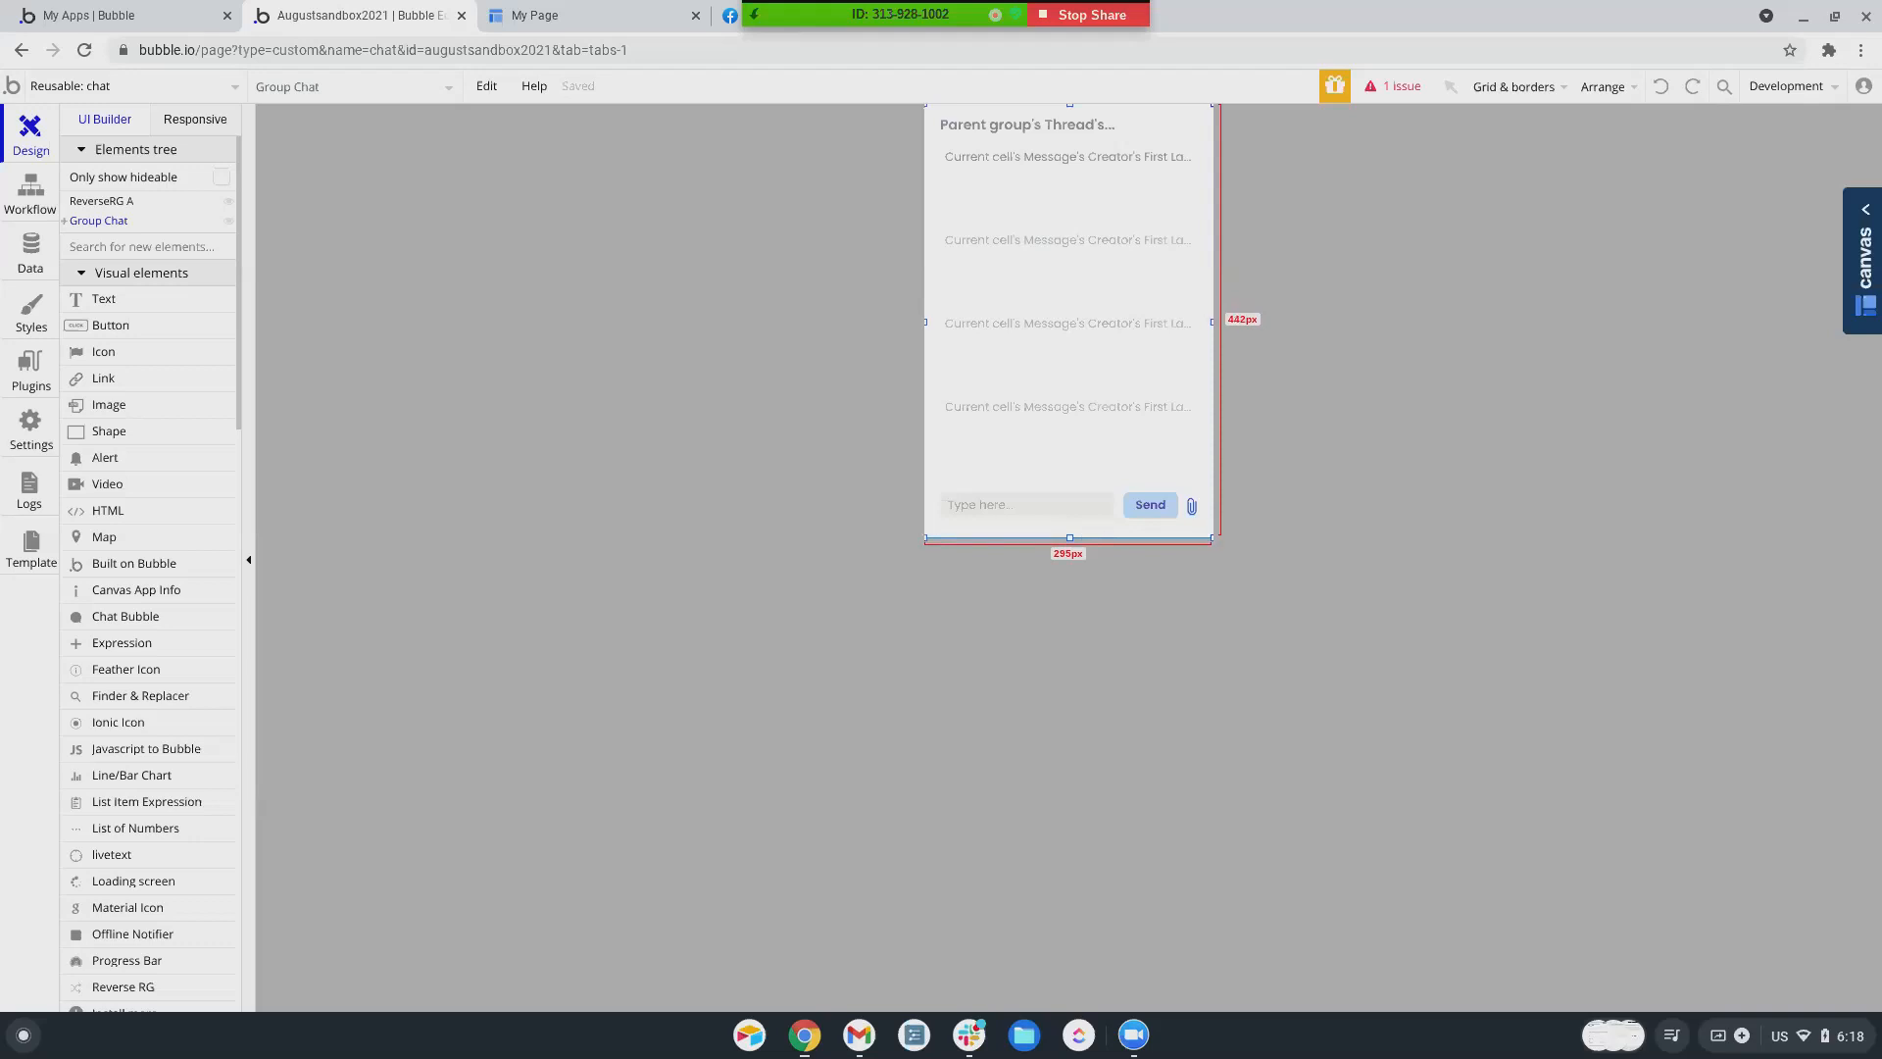
left_click_drag(1070, 538, 1069, 536)
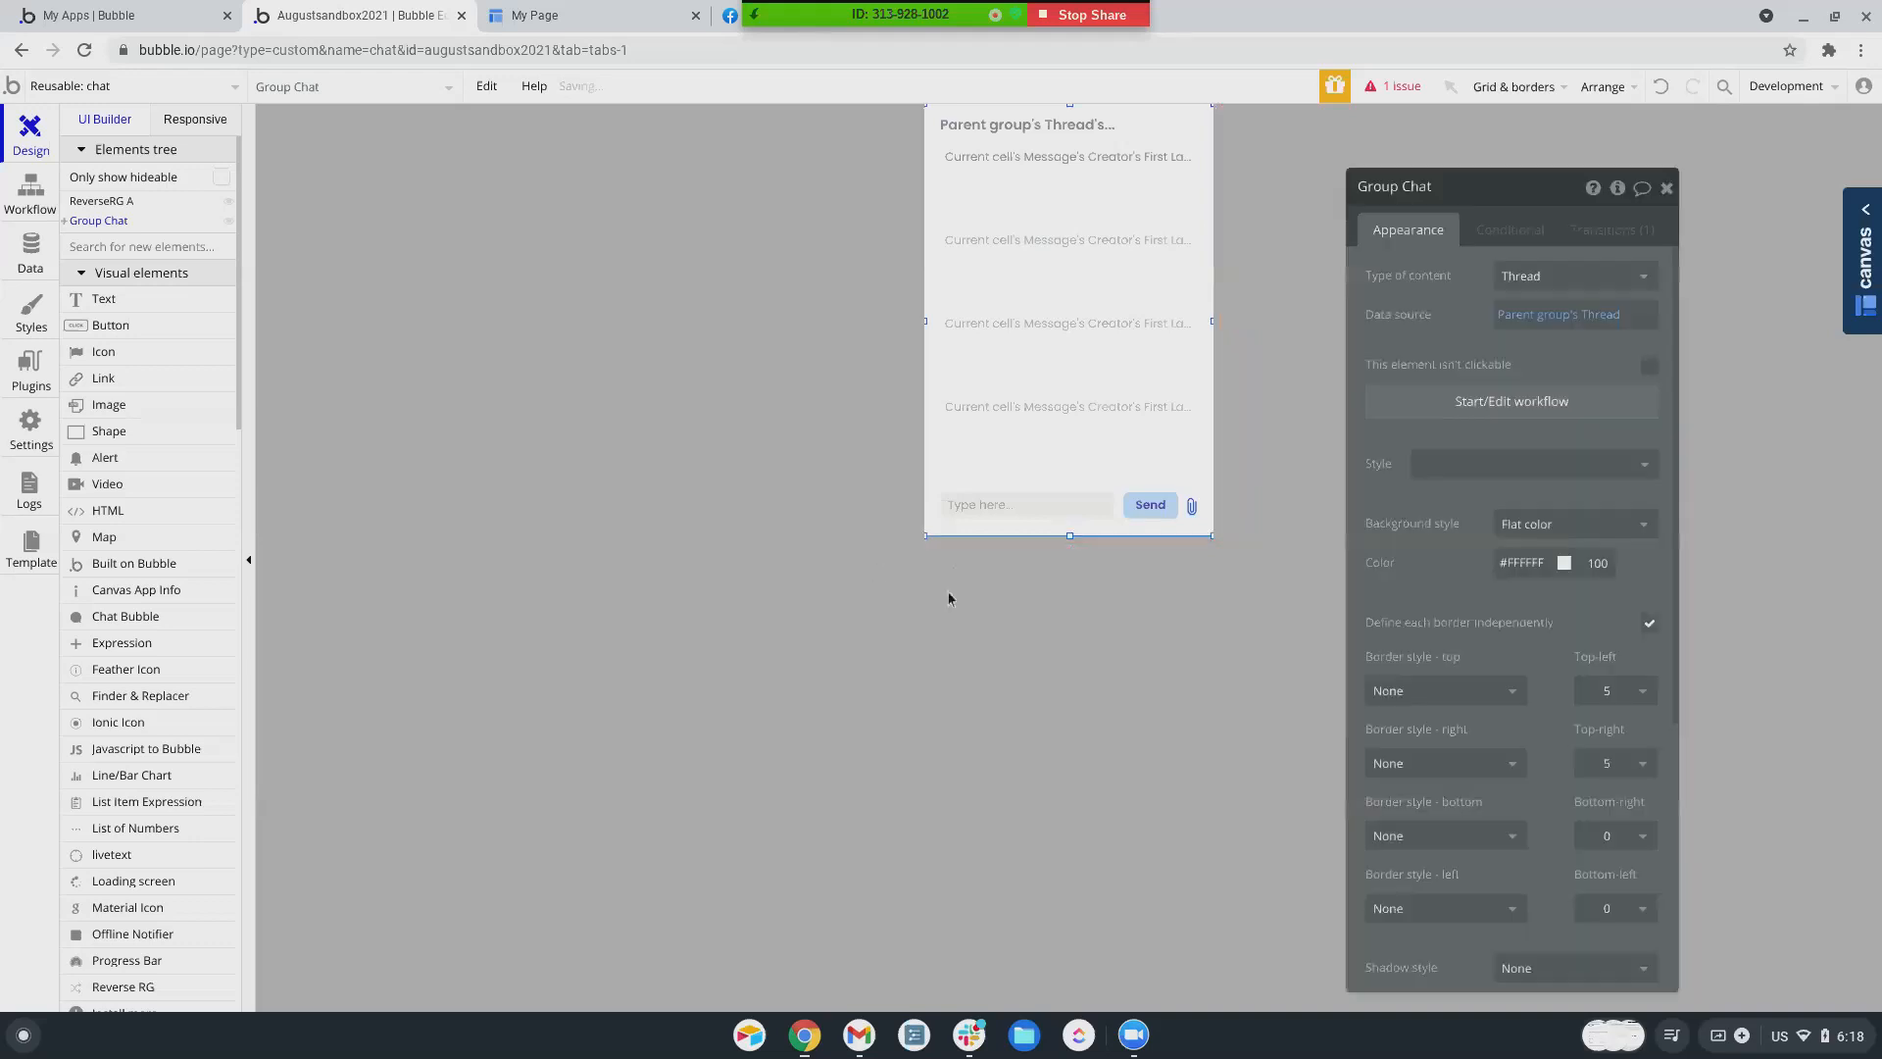
- Extend the chat reusable element's bottom edge to a height of 480 px
left_click(1032, 561)
left_click_drag(1070, 568, 1070, 576)
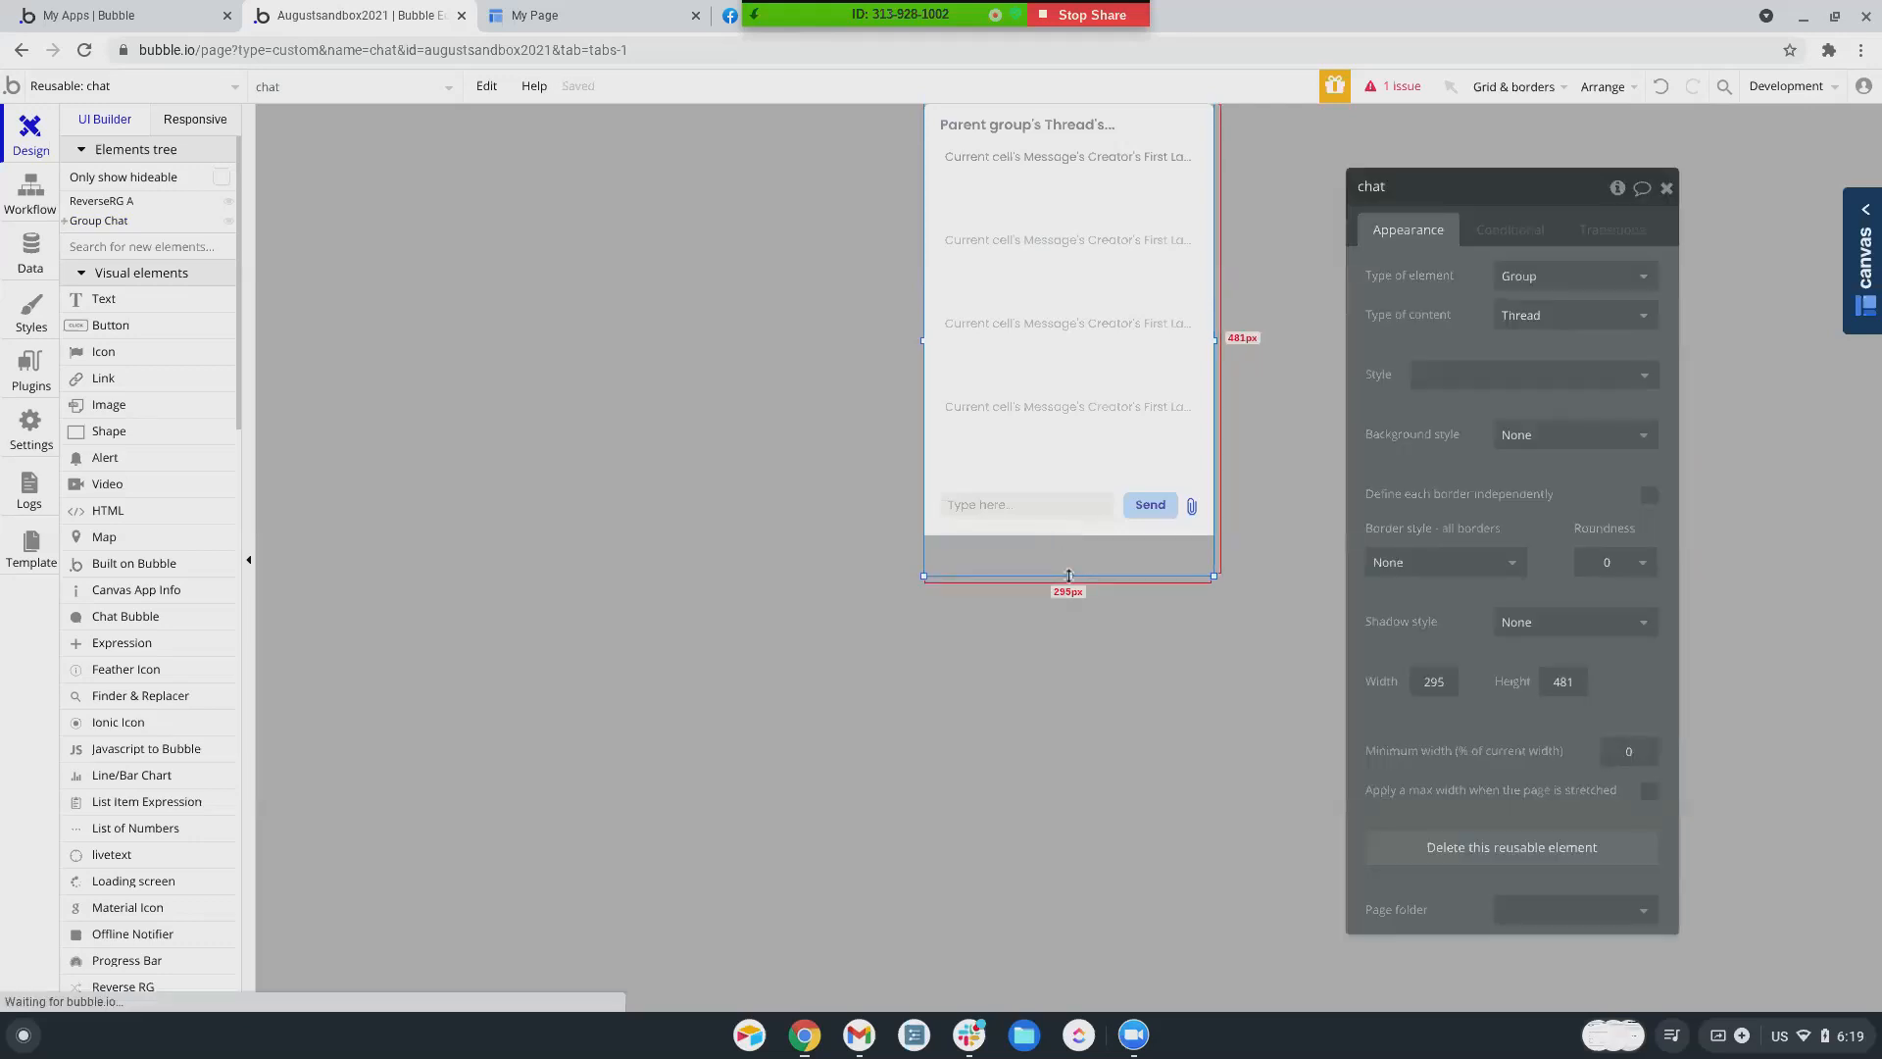
left_click_drag(1069, 575, 1069, 575)
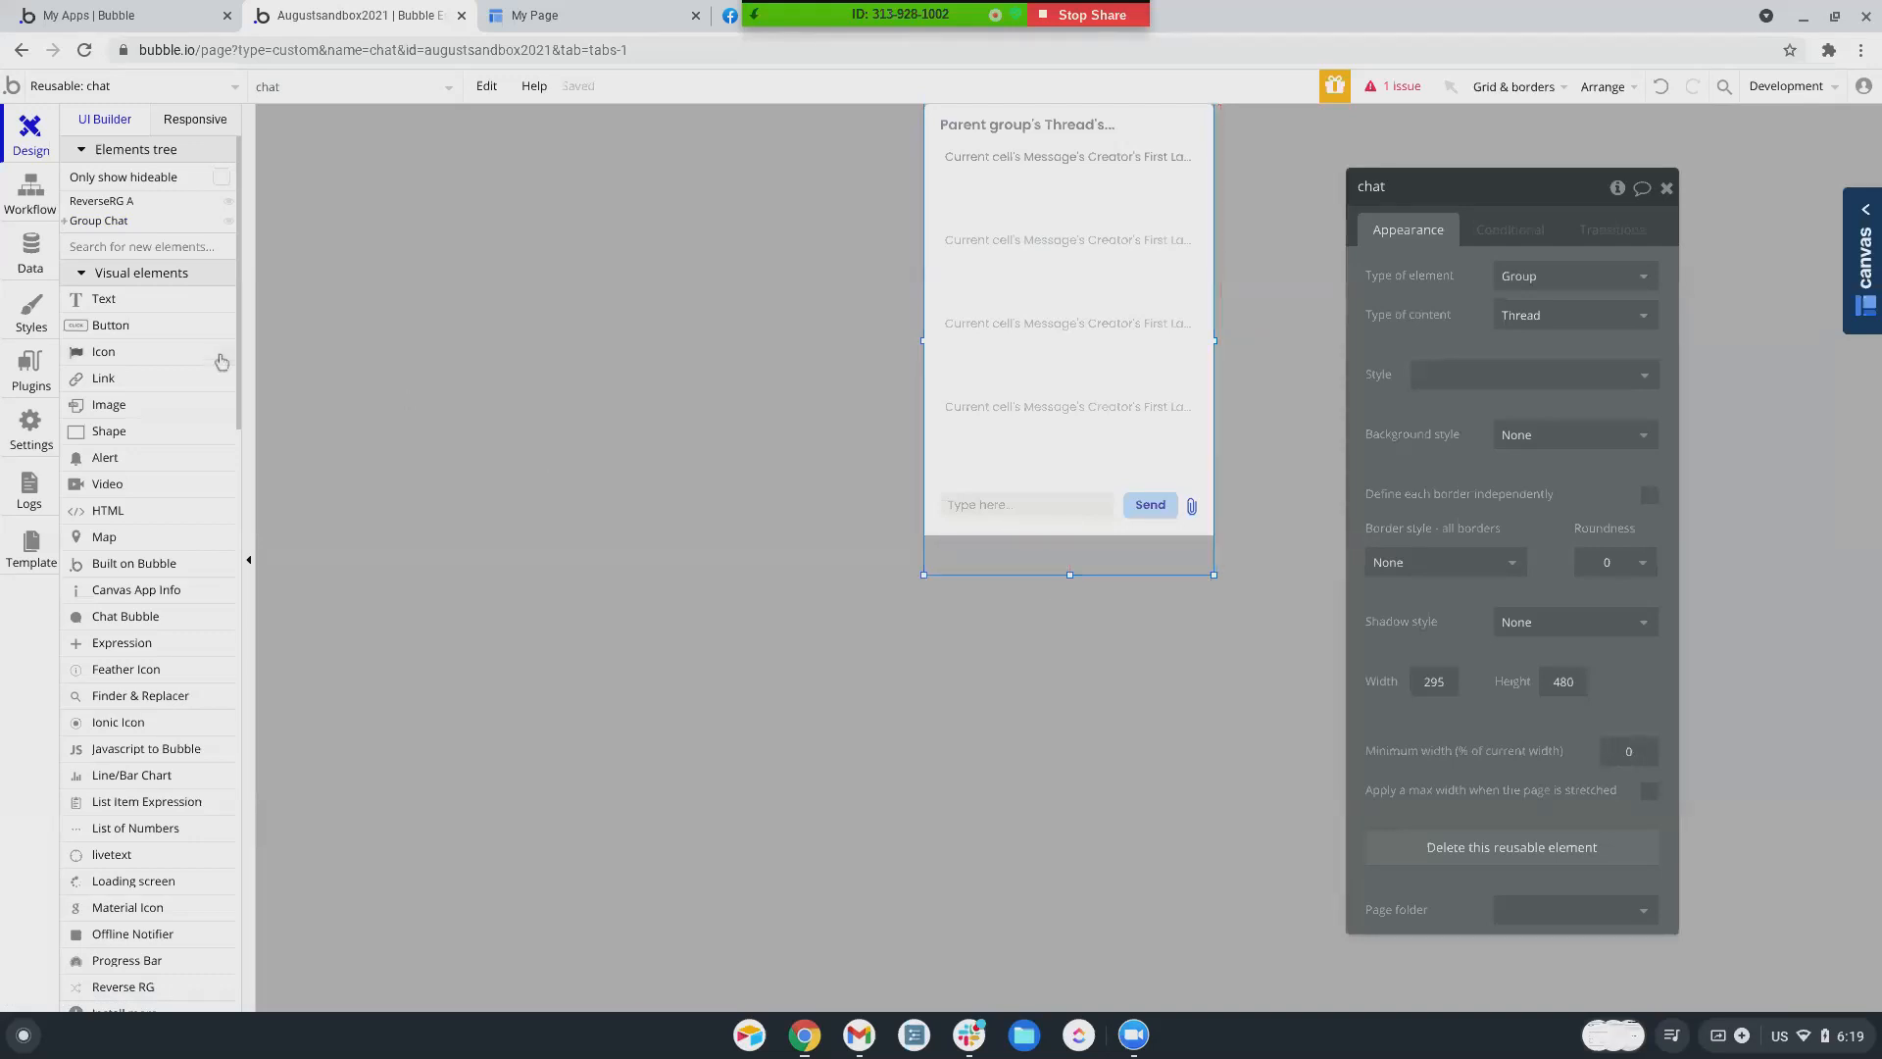
- Draw a new group in the empty strip below Group Chat, filling it at 295 px wide and 40 px high
left_click(936, 376)
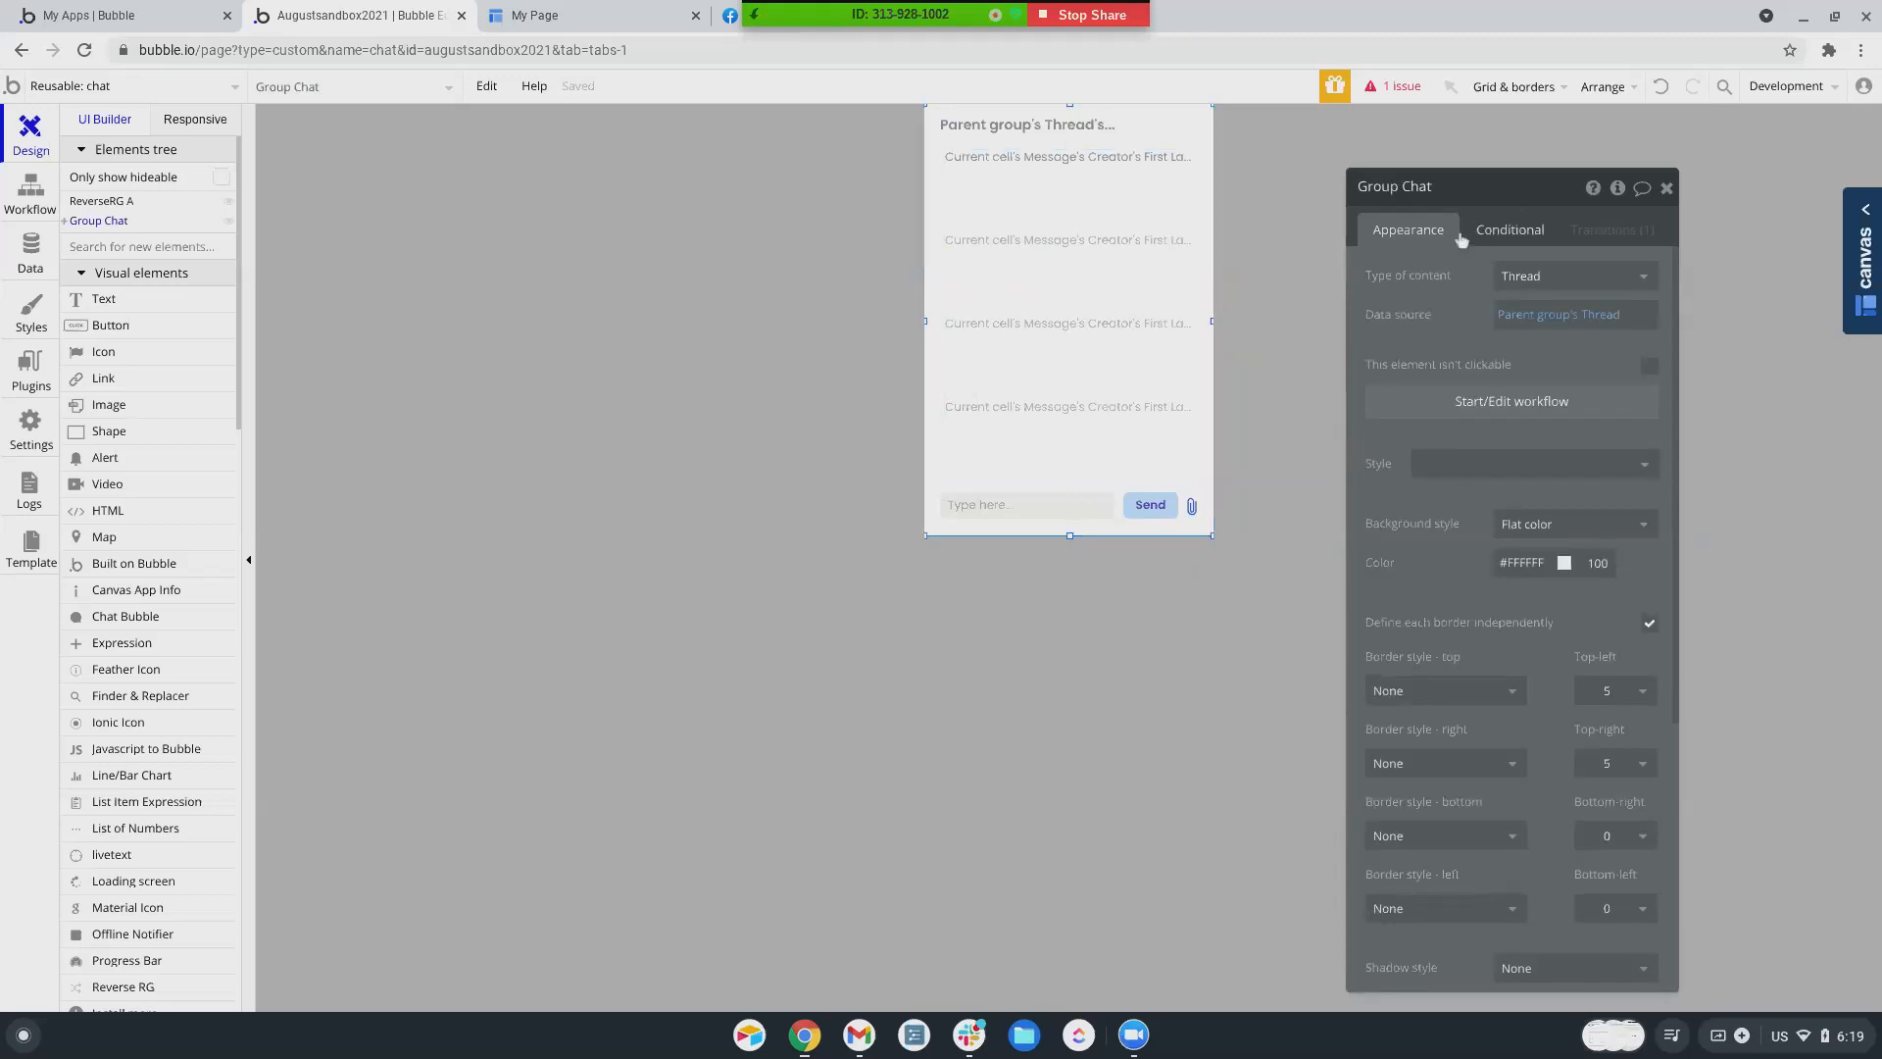
scroll(1470, 392, "down", 1)
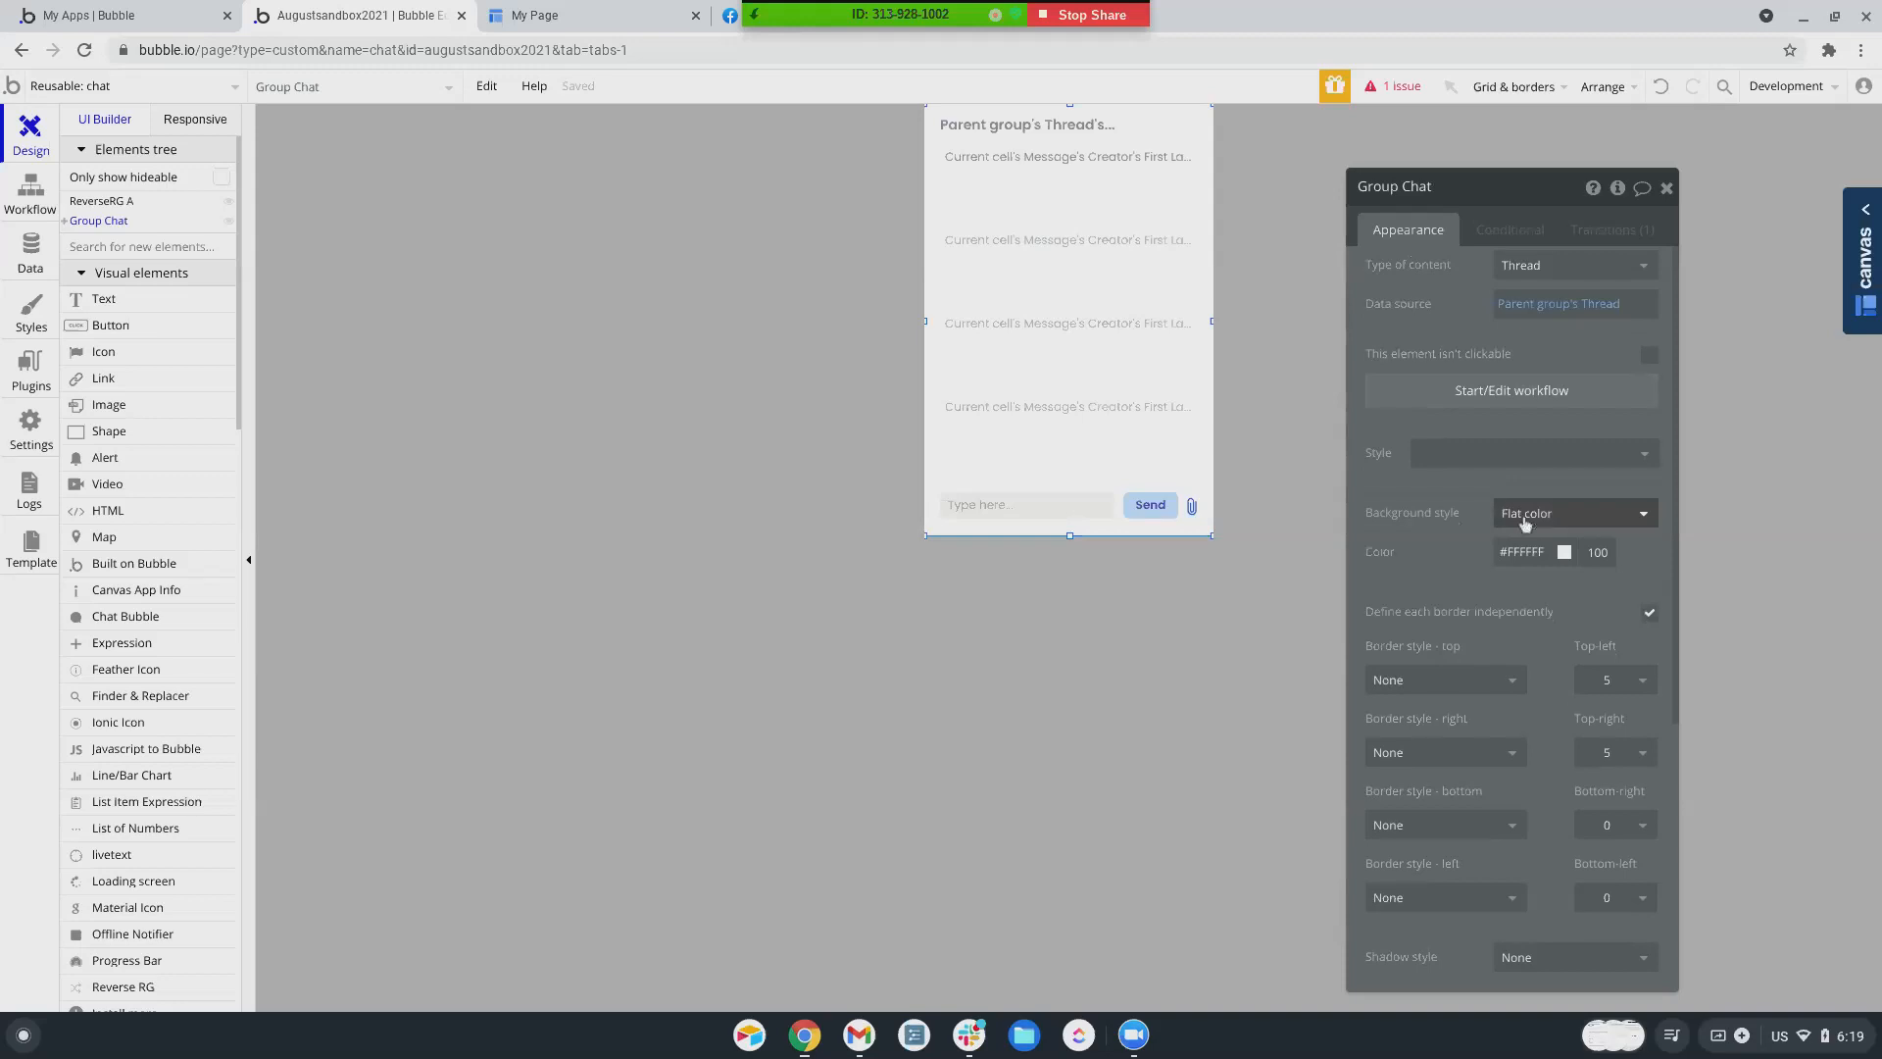
scroll(1524, 523, "down", 4)
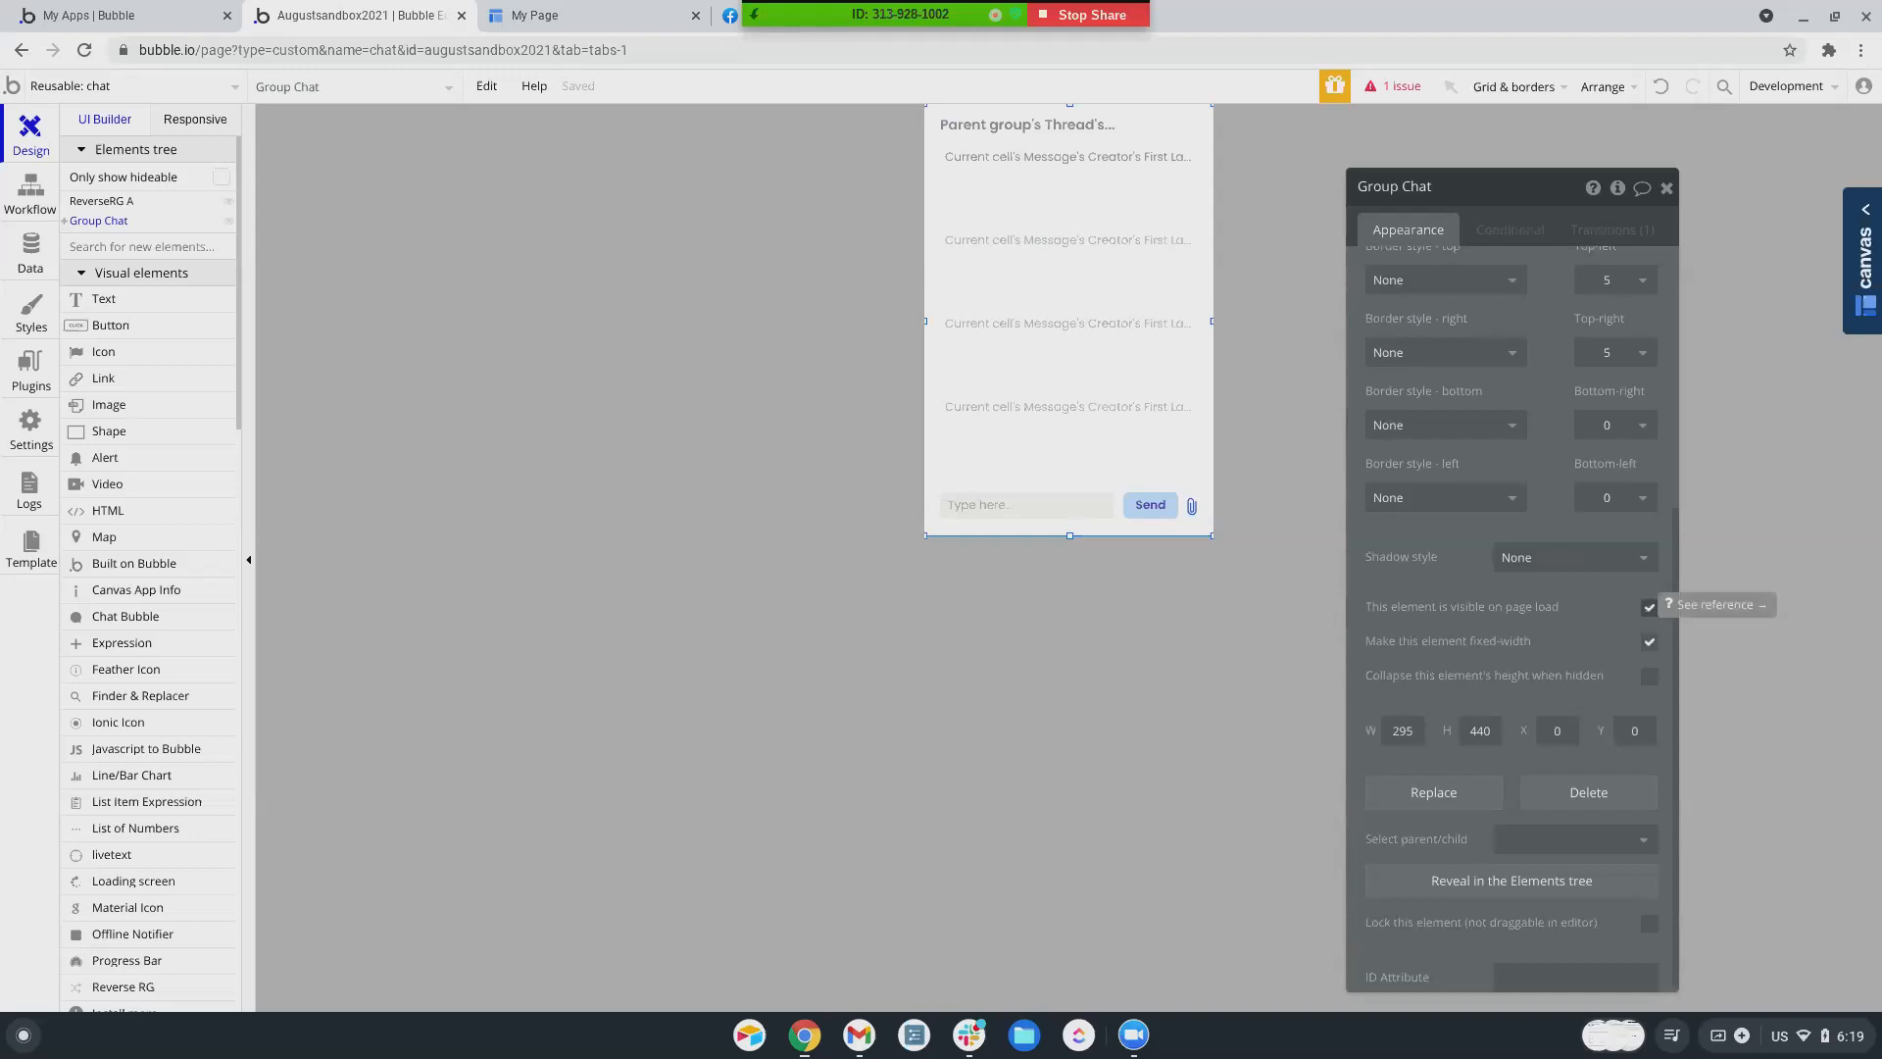
scroll(147, 589, "down", 5)
left_click(109, 595)
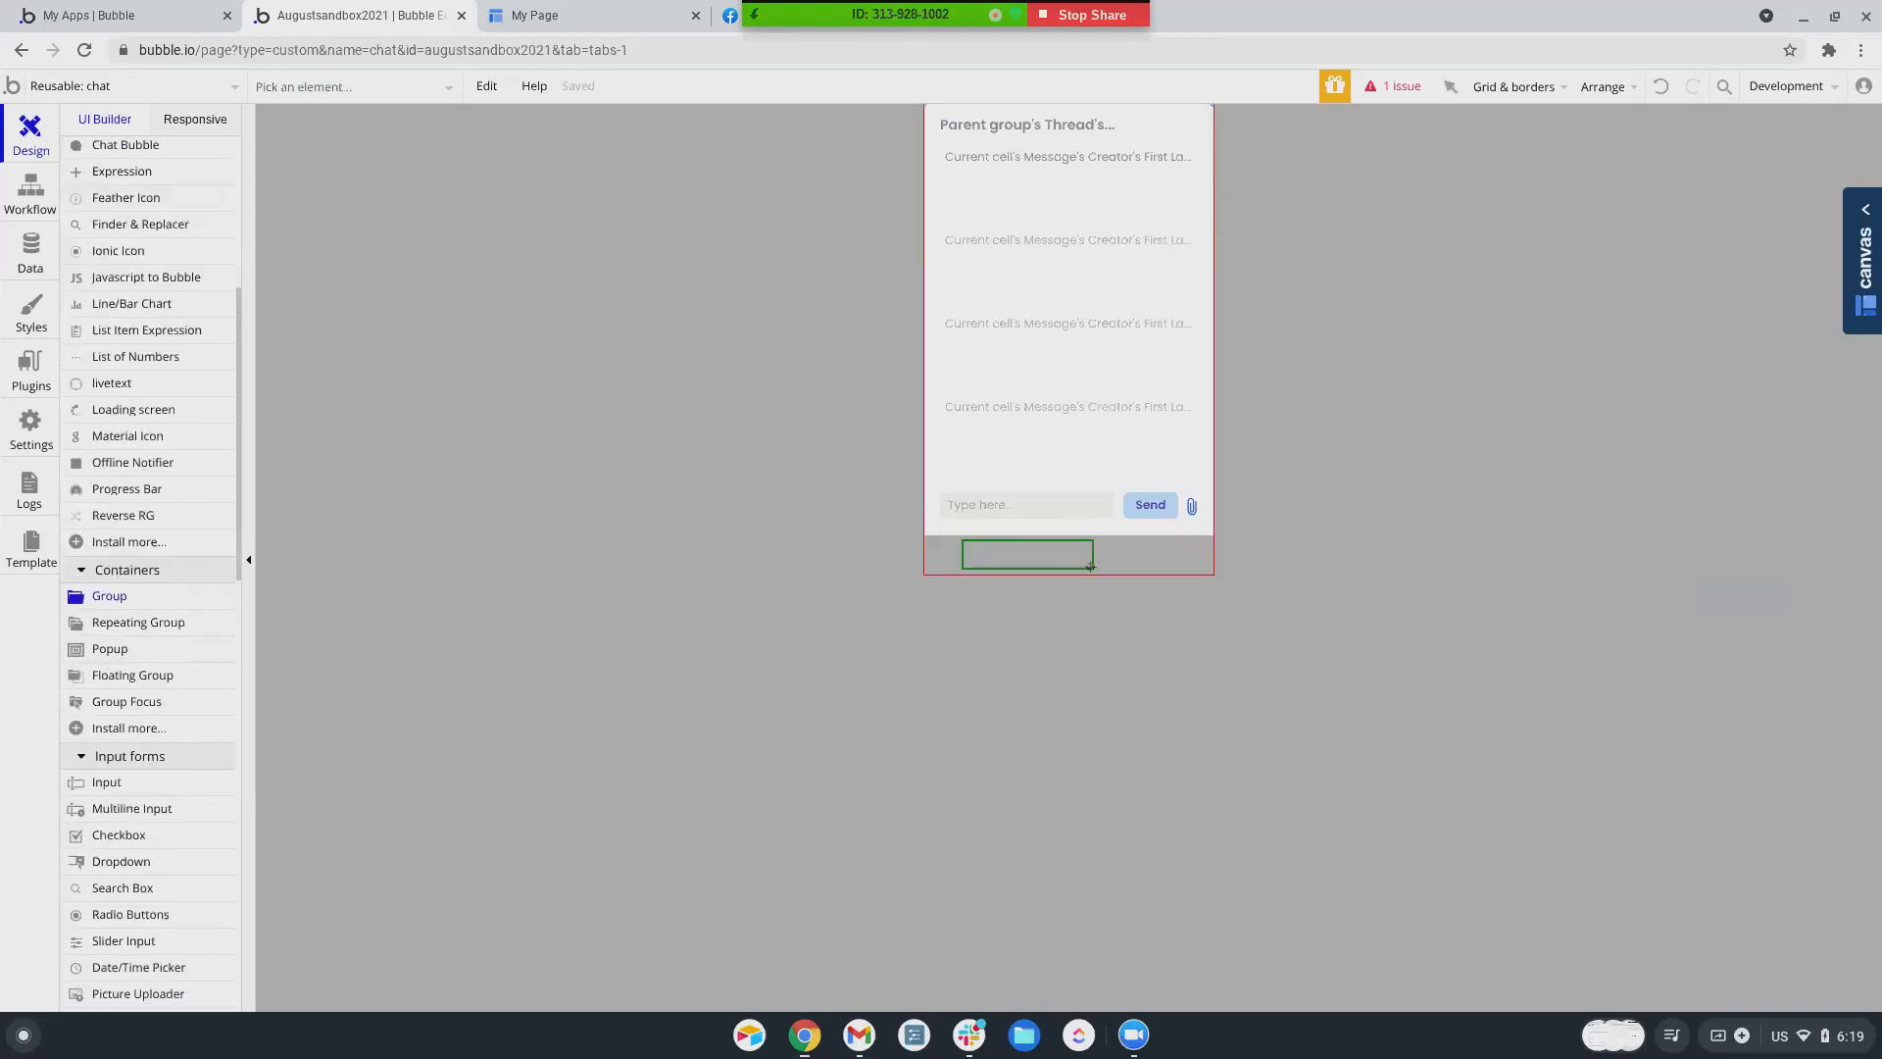
left_click(1029, 569)
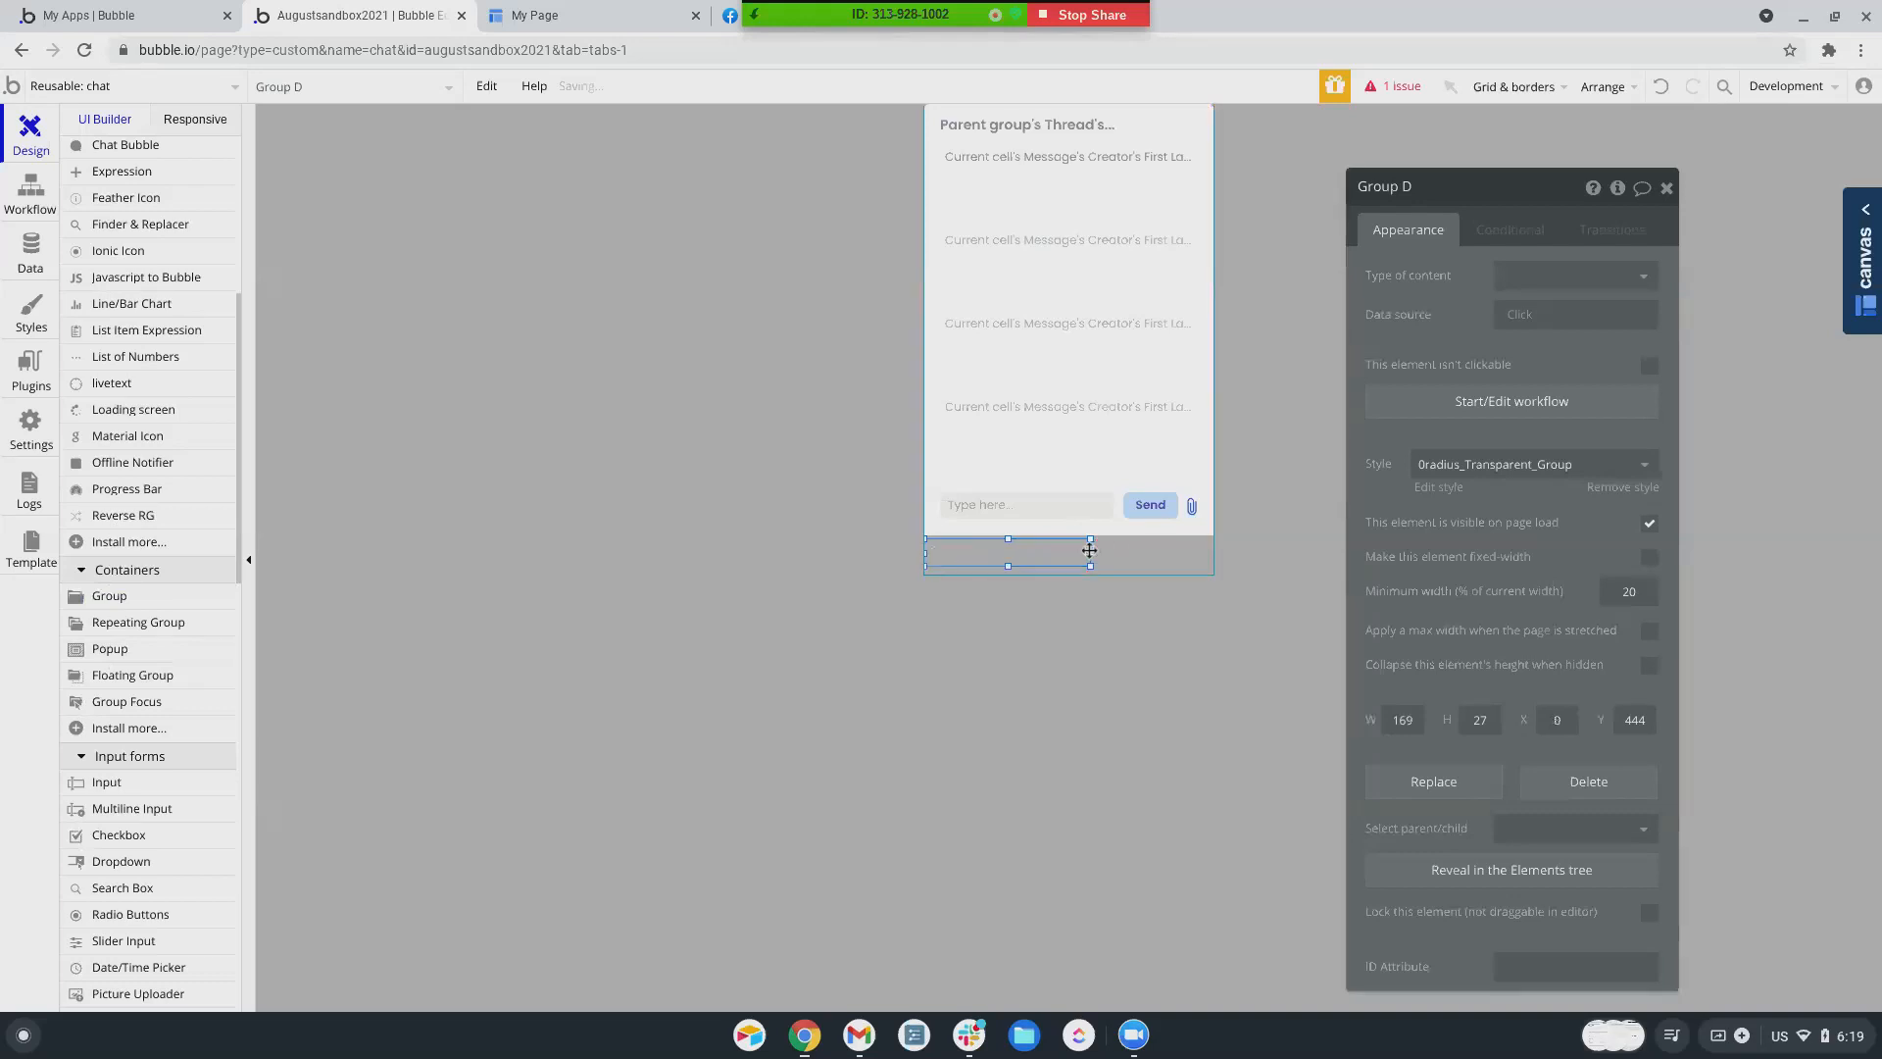
left_click_drag(1088, 550, 1098, 552)
- Apply the 0radius_White_Group style to the new group below Group Chat
left_click(1609, 467)
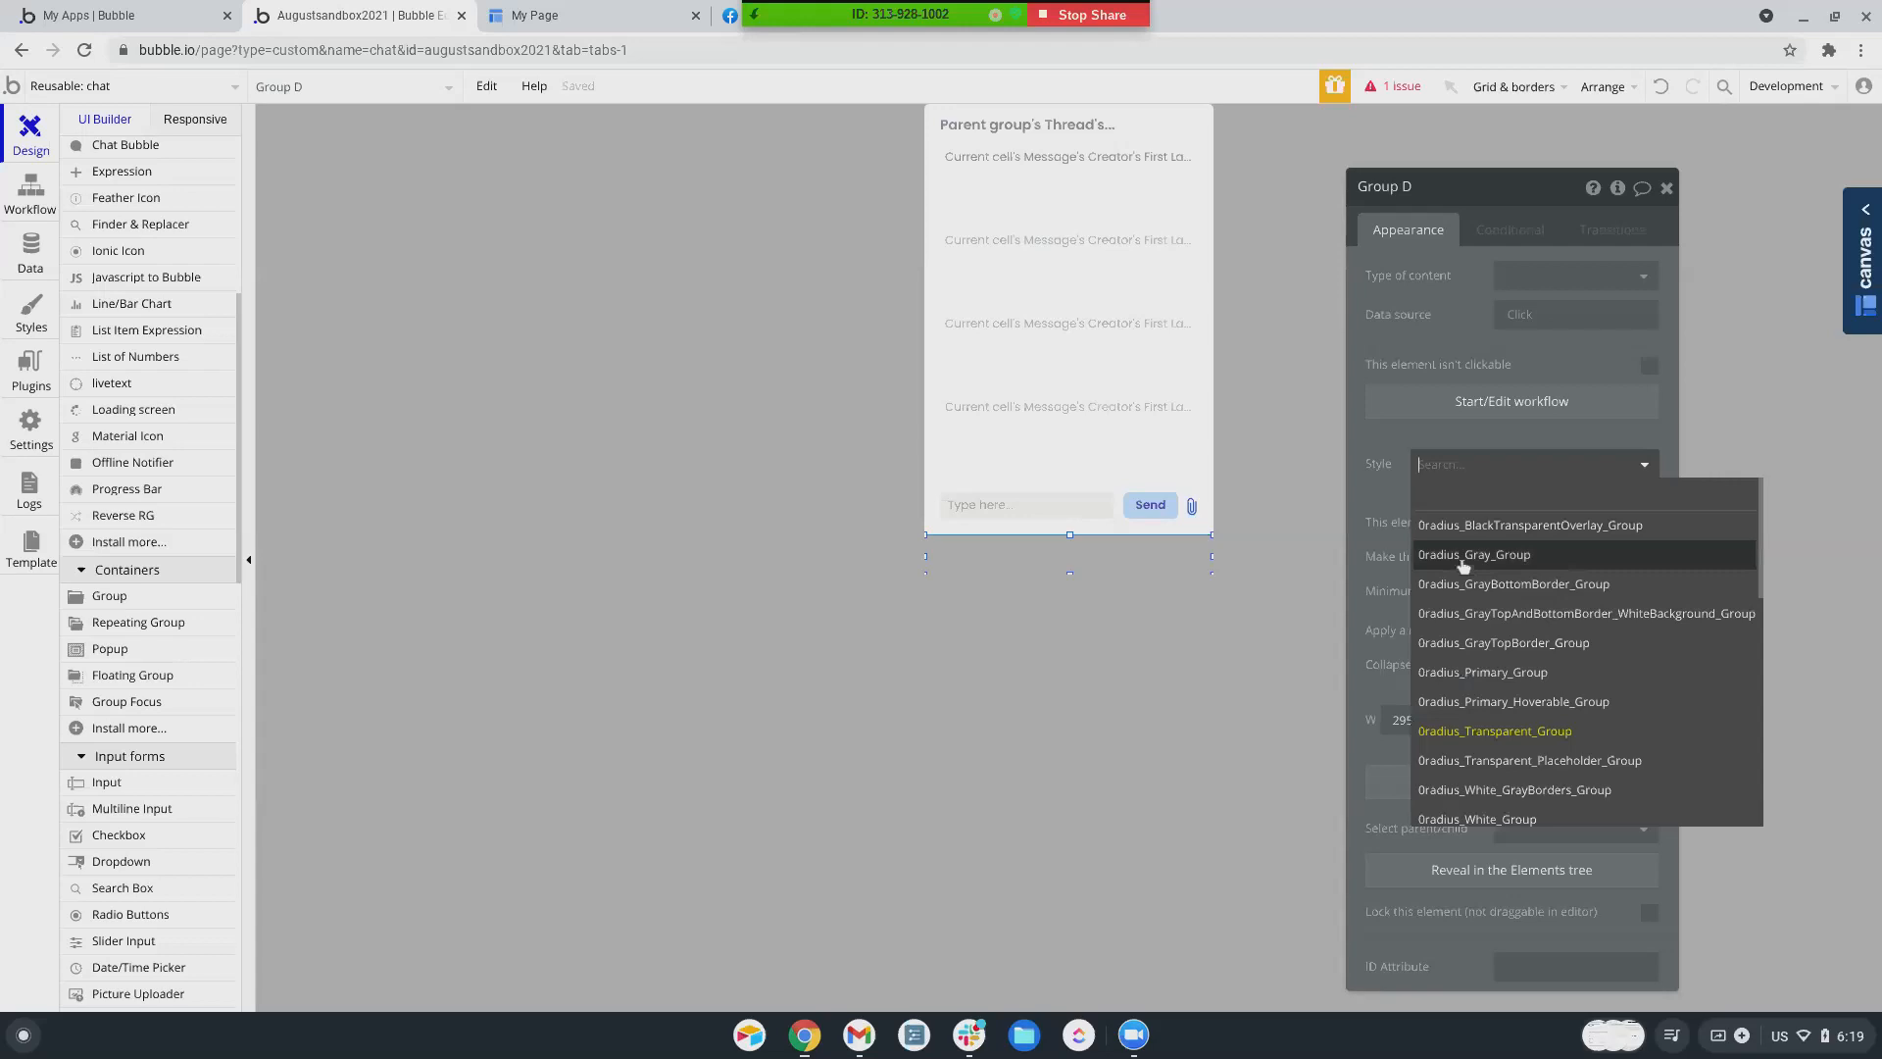
scroll(1465, 573, "down", 3)
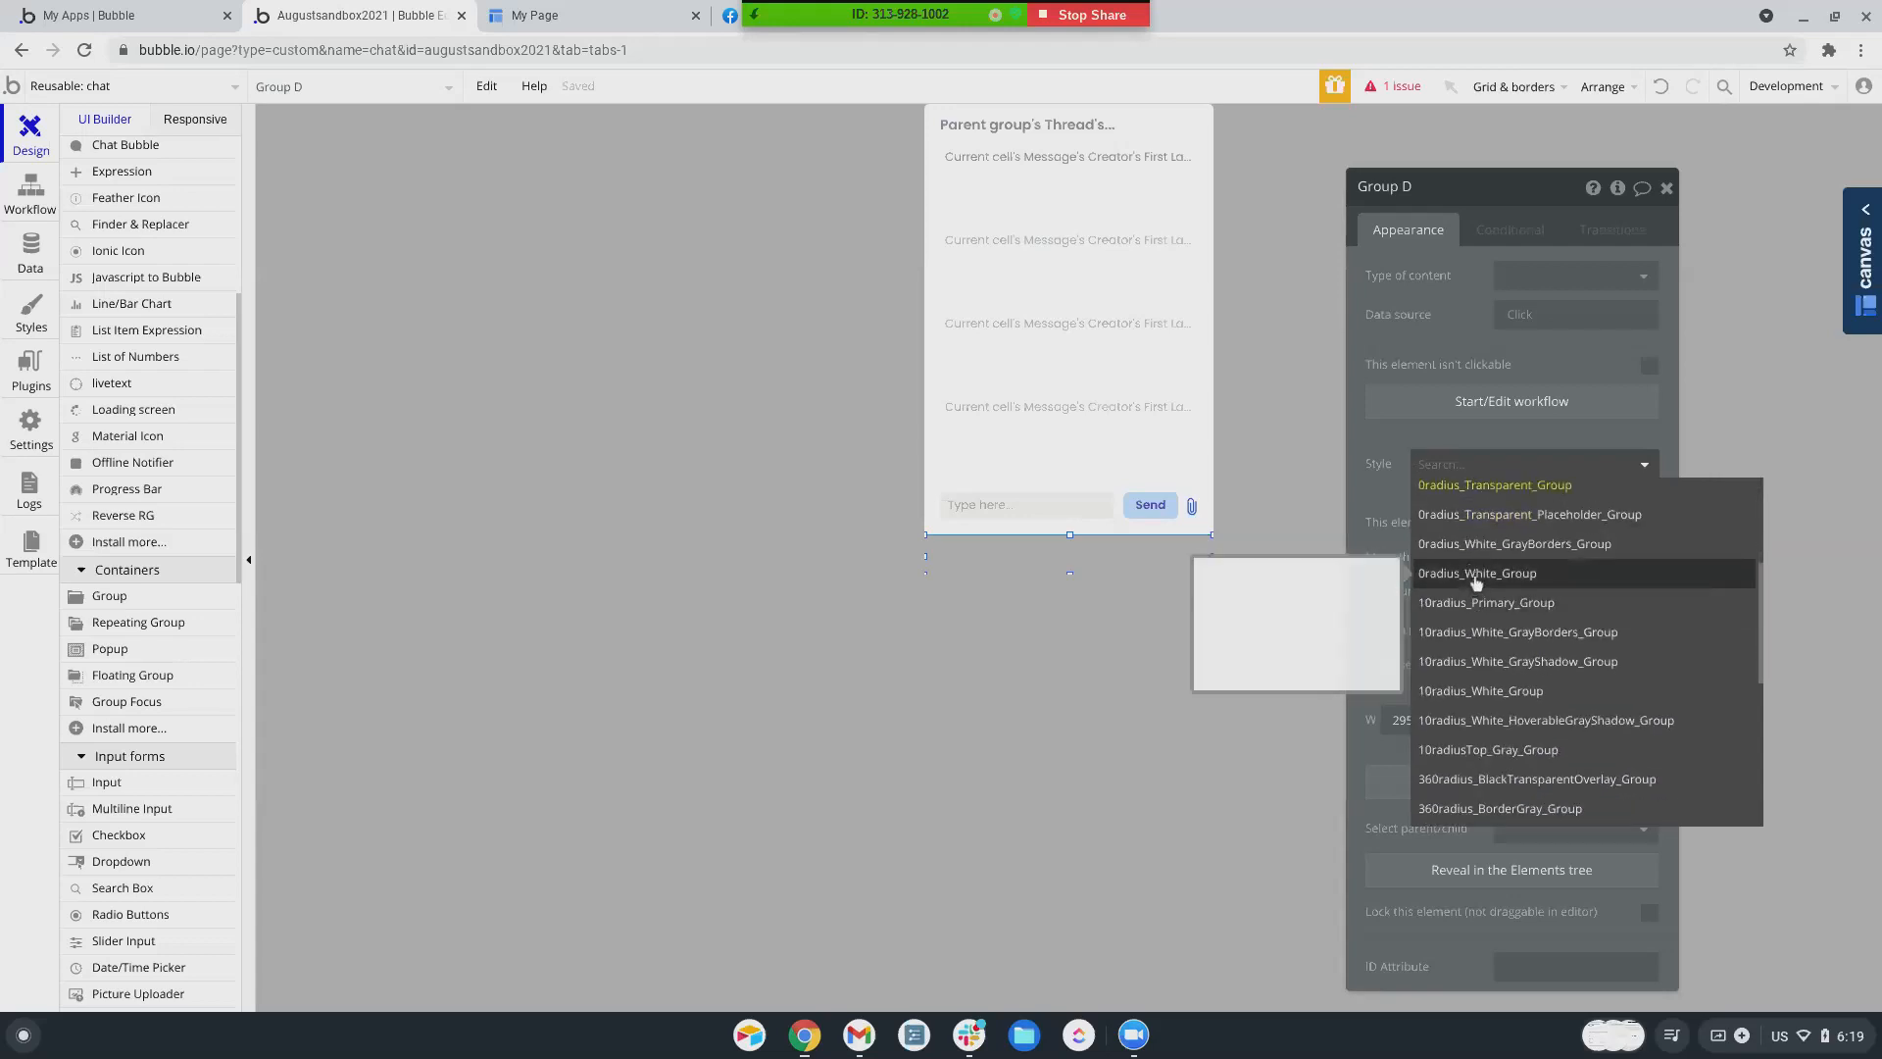
left_click(1477, 574)
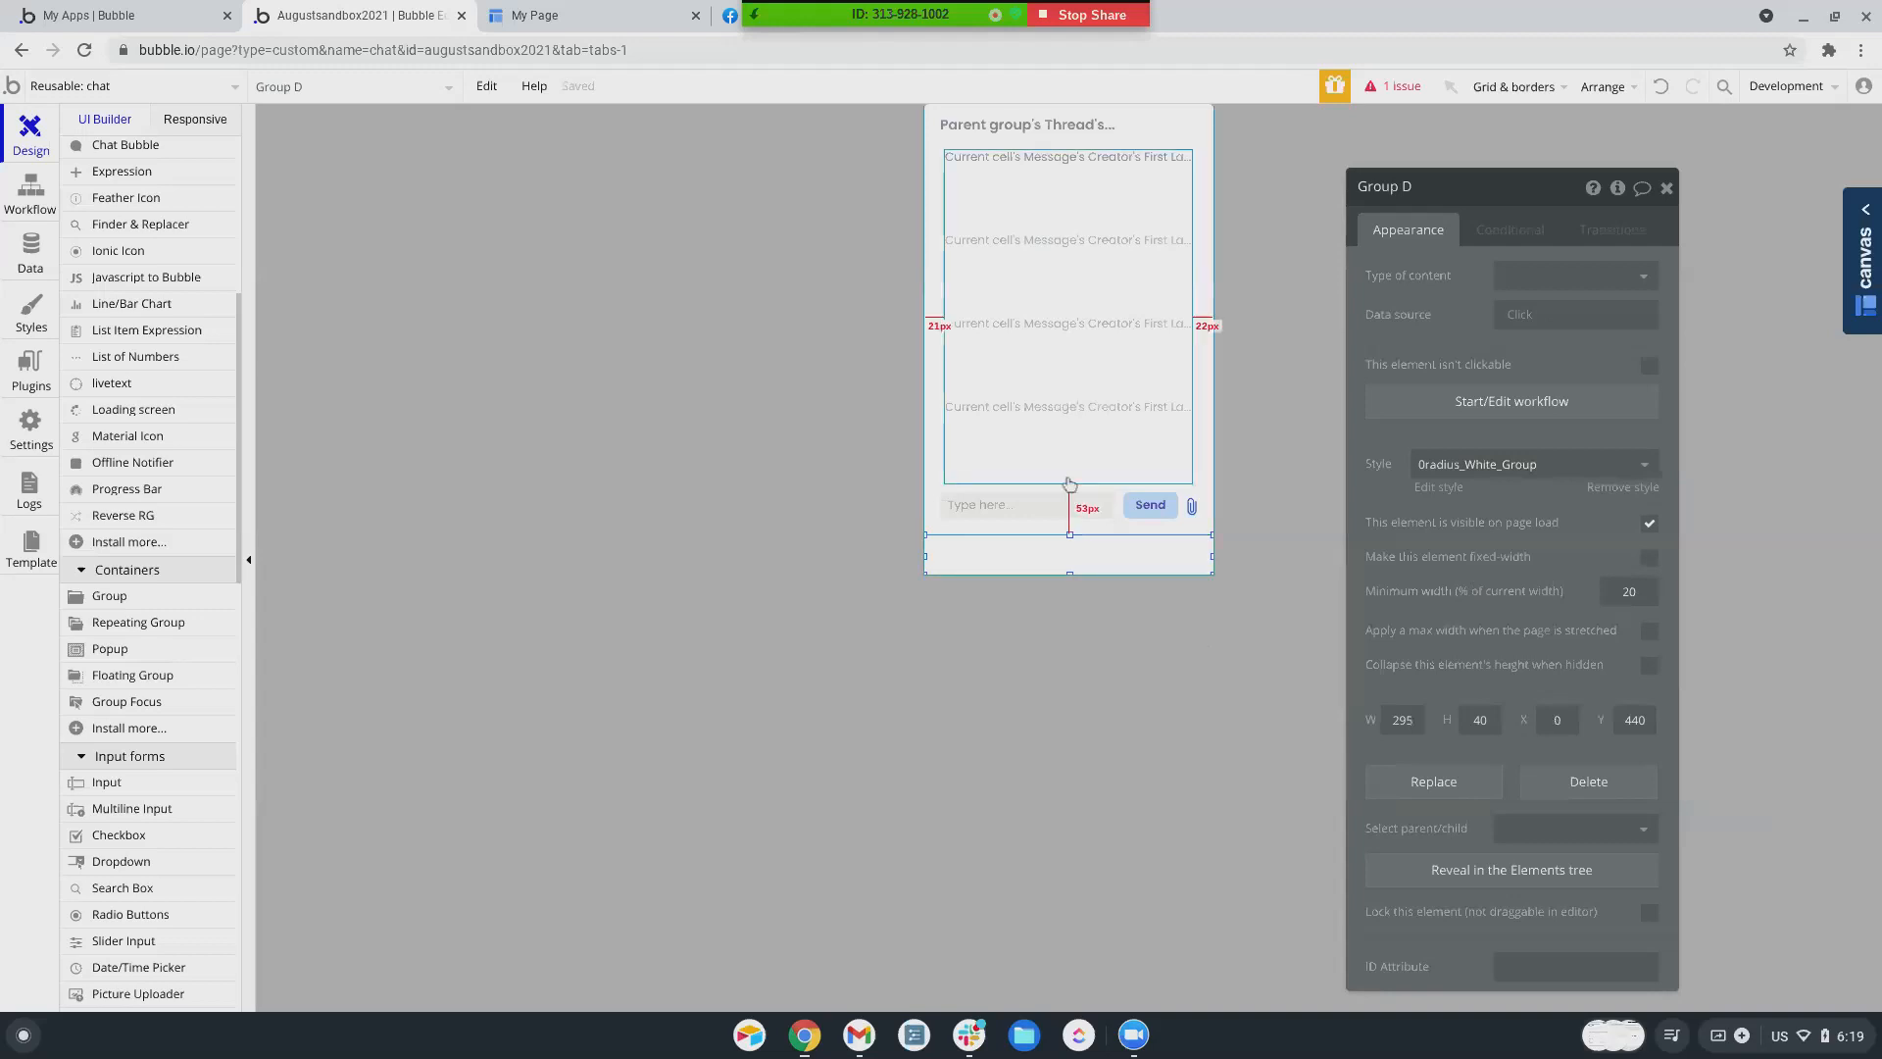
- Copy the chat's header text and paste it into the new white group, moving it slightly in from the group's corner
left_click(1013, 119)
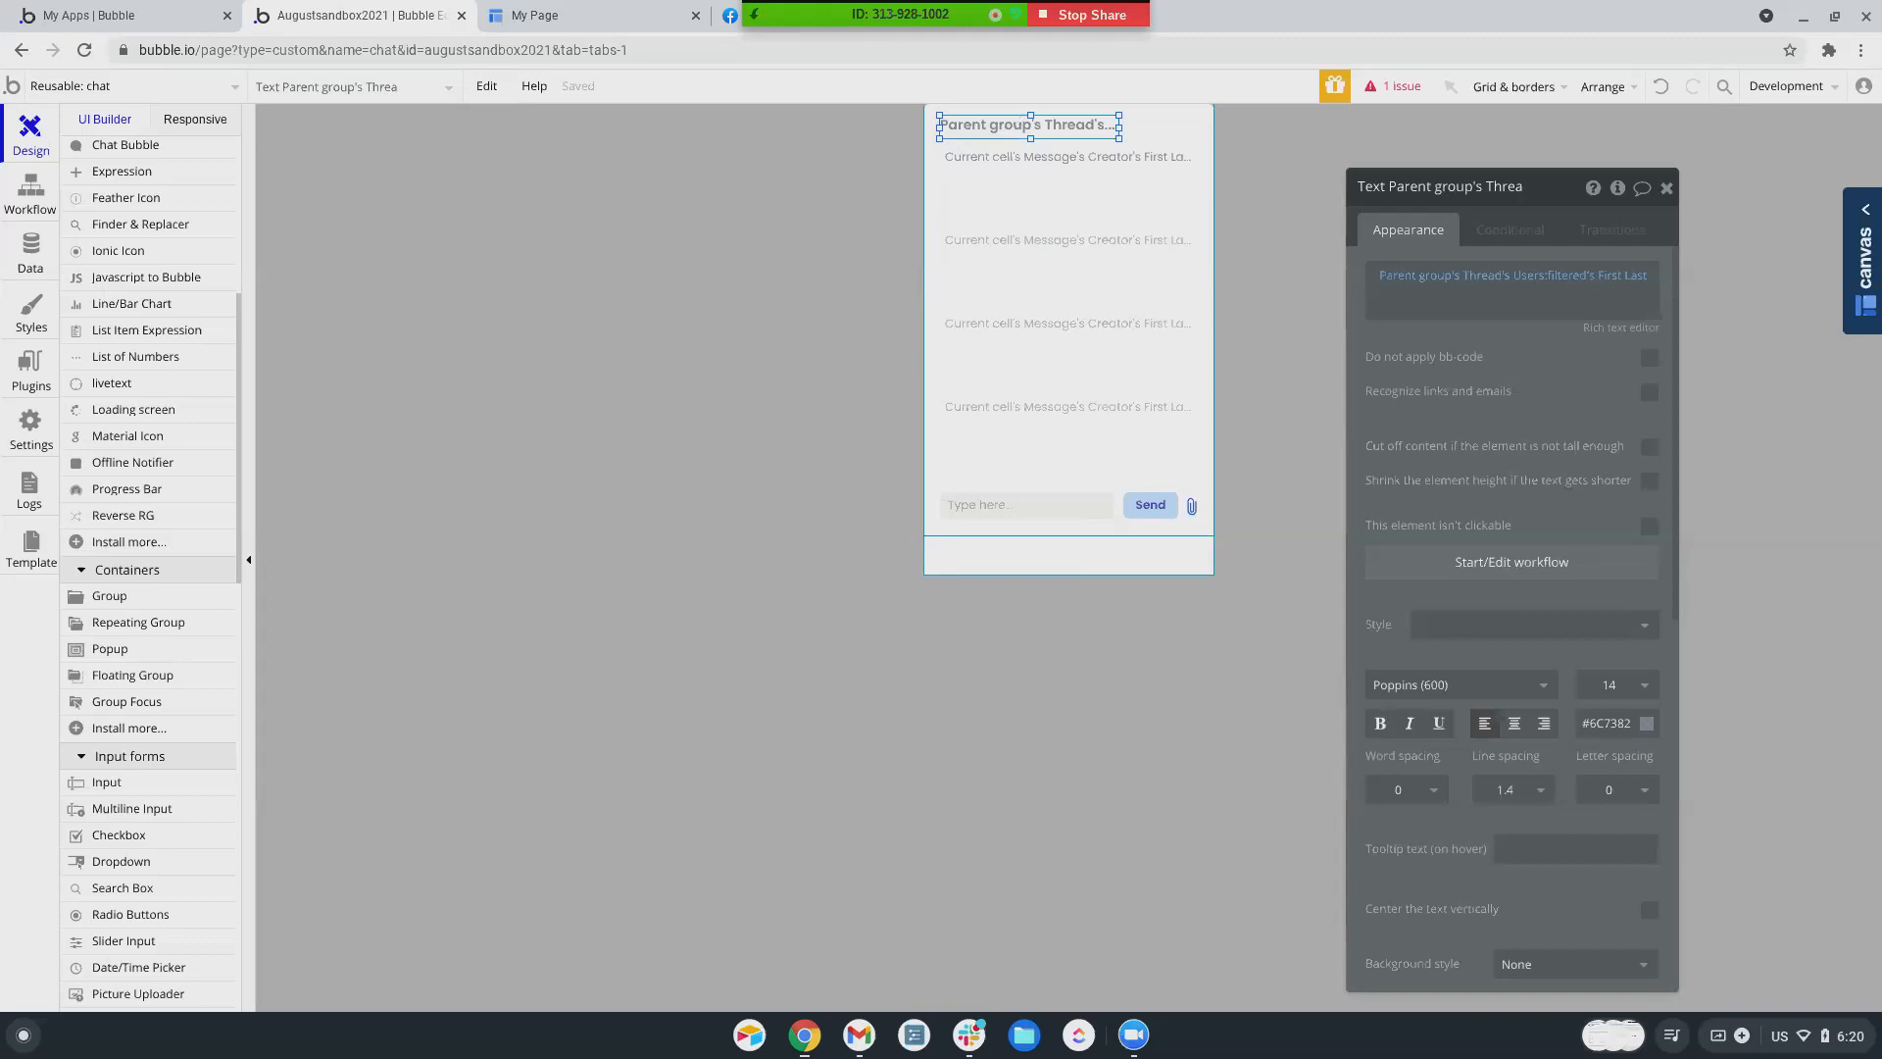
left_click(1023, 554)
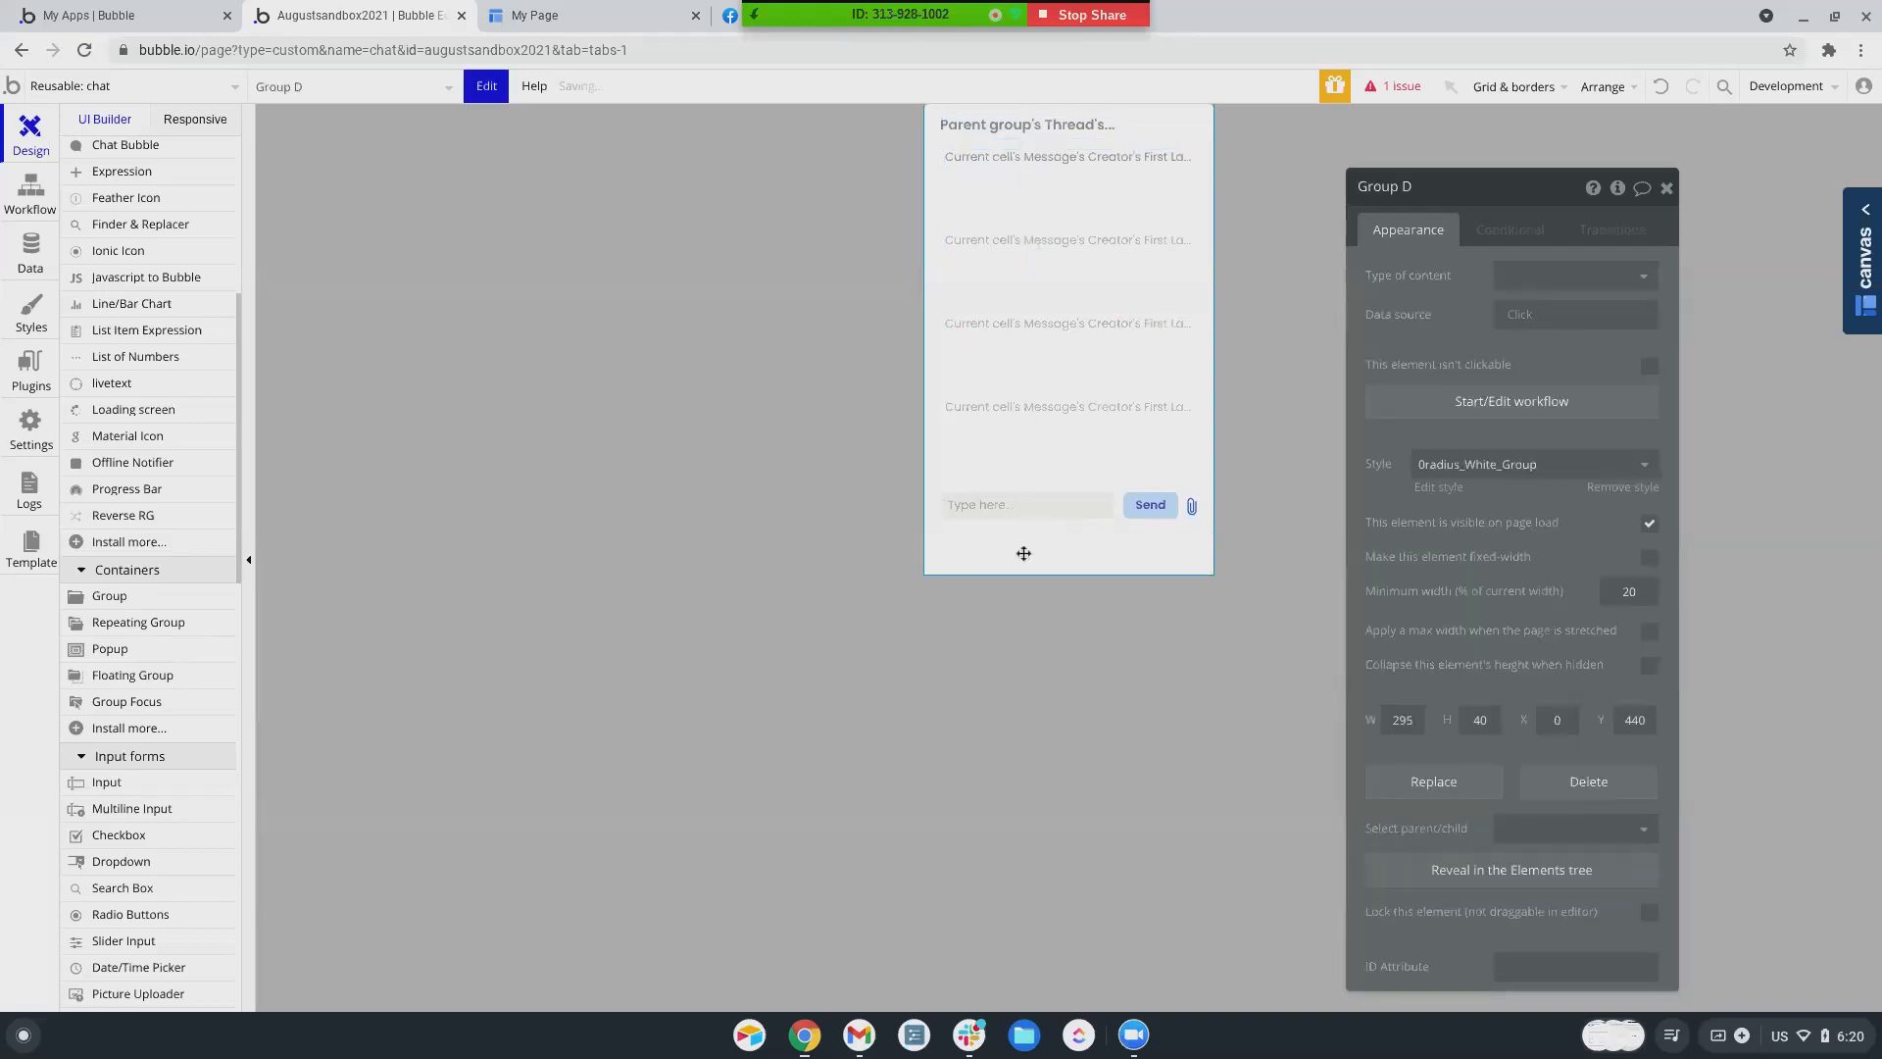
key("ctrl+v")
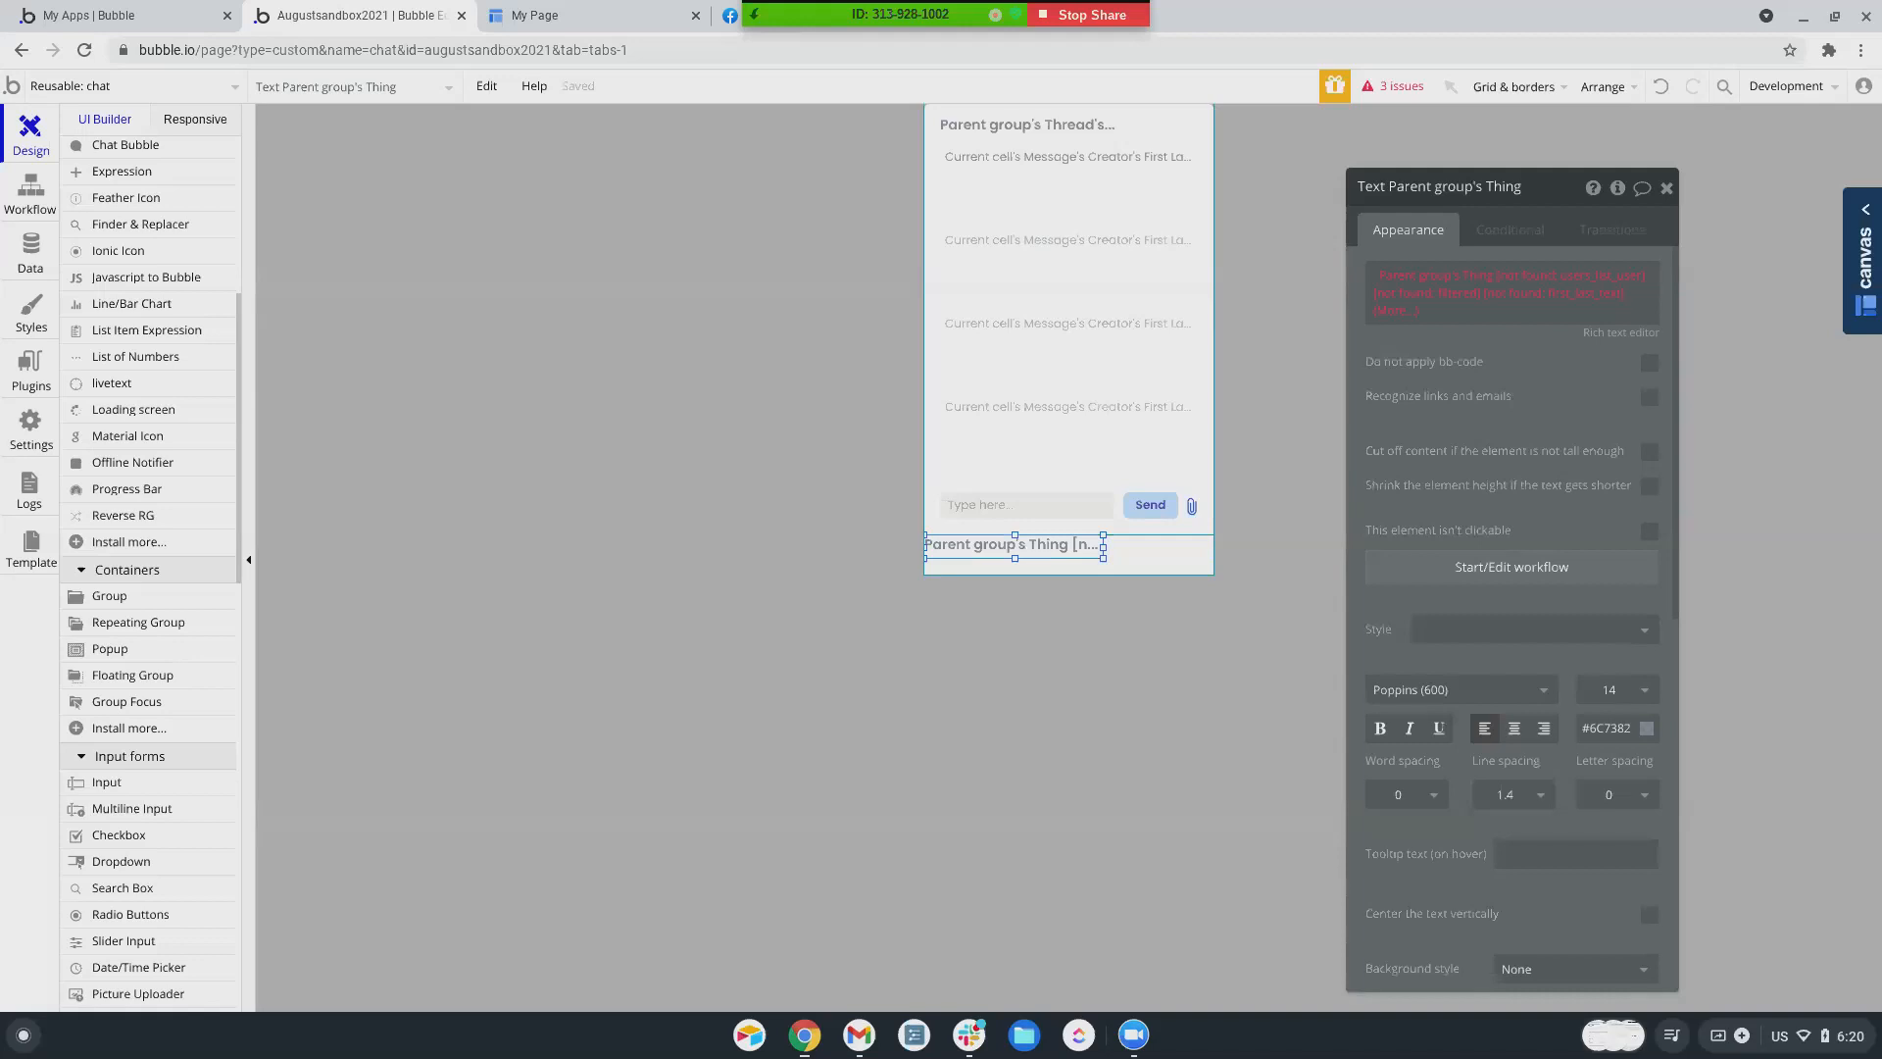
left_click_drag(1023, 552, 1033, 556)
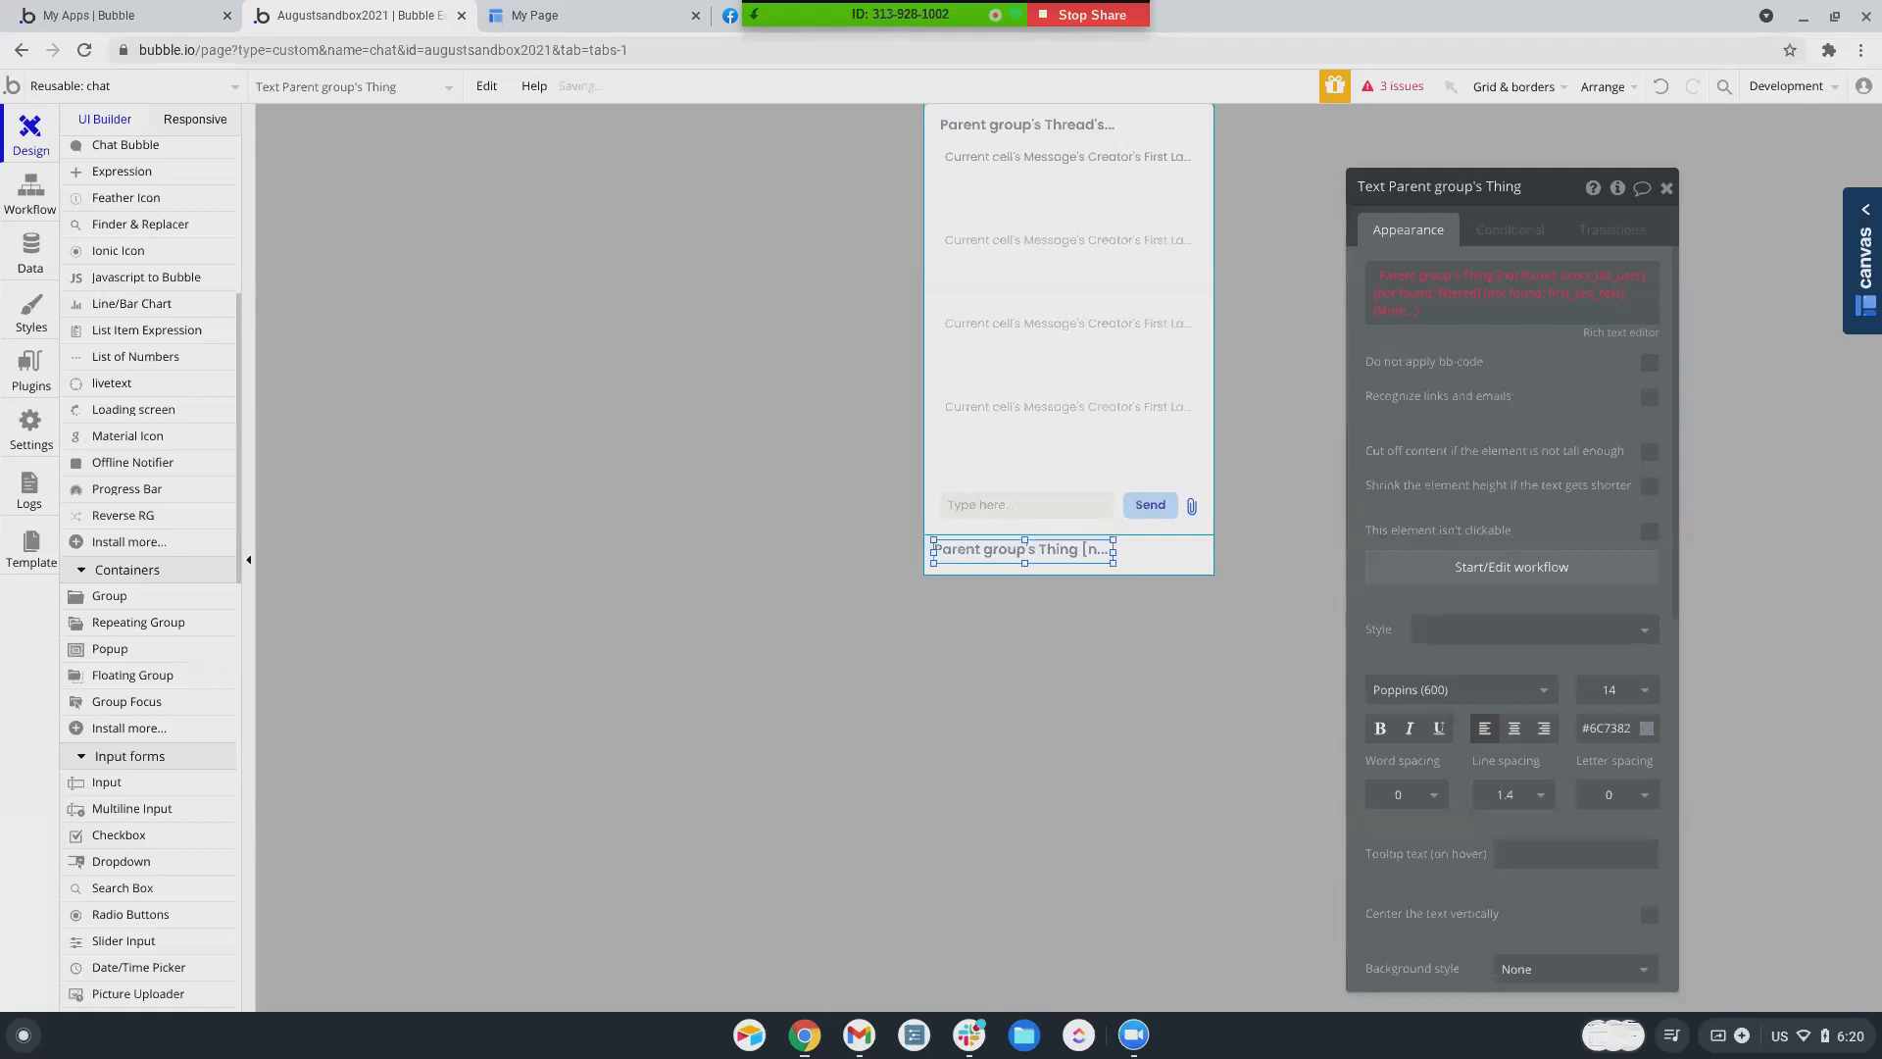
- Nudge the pasted text right until its left edge lines up with the header text, 16 px in
left_click(981, 125)
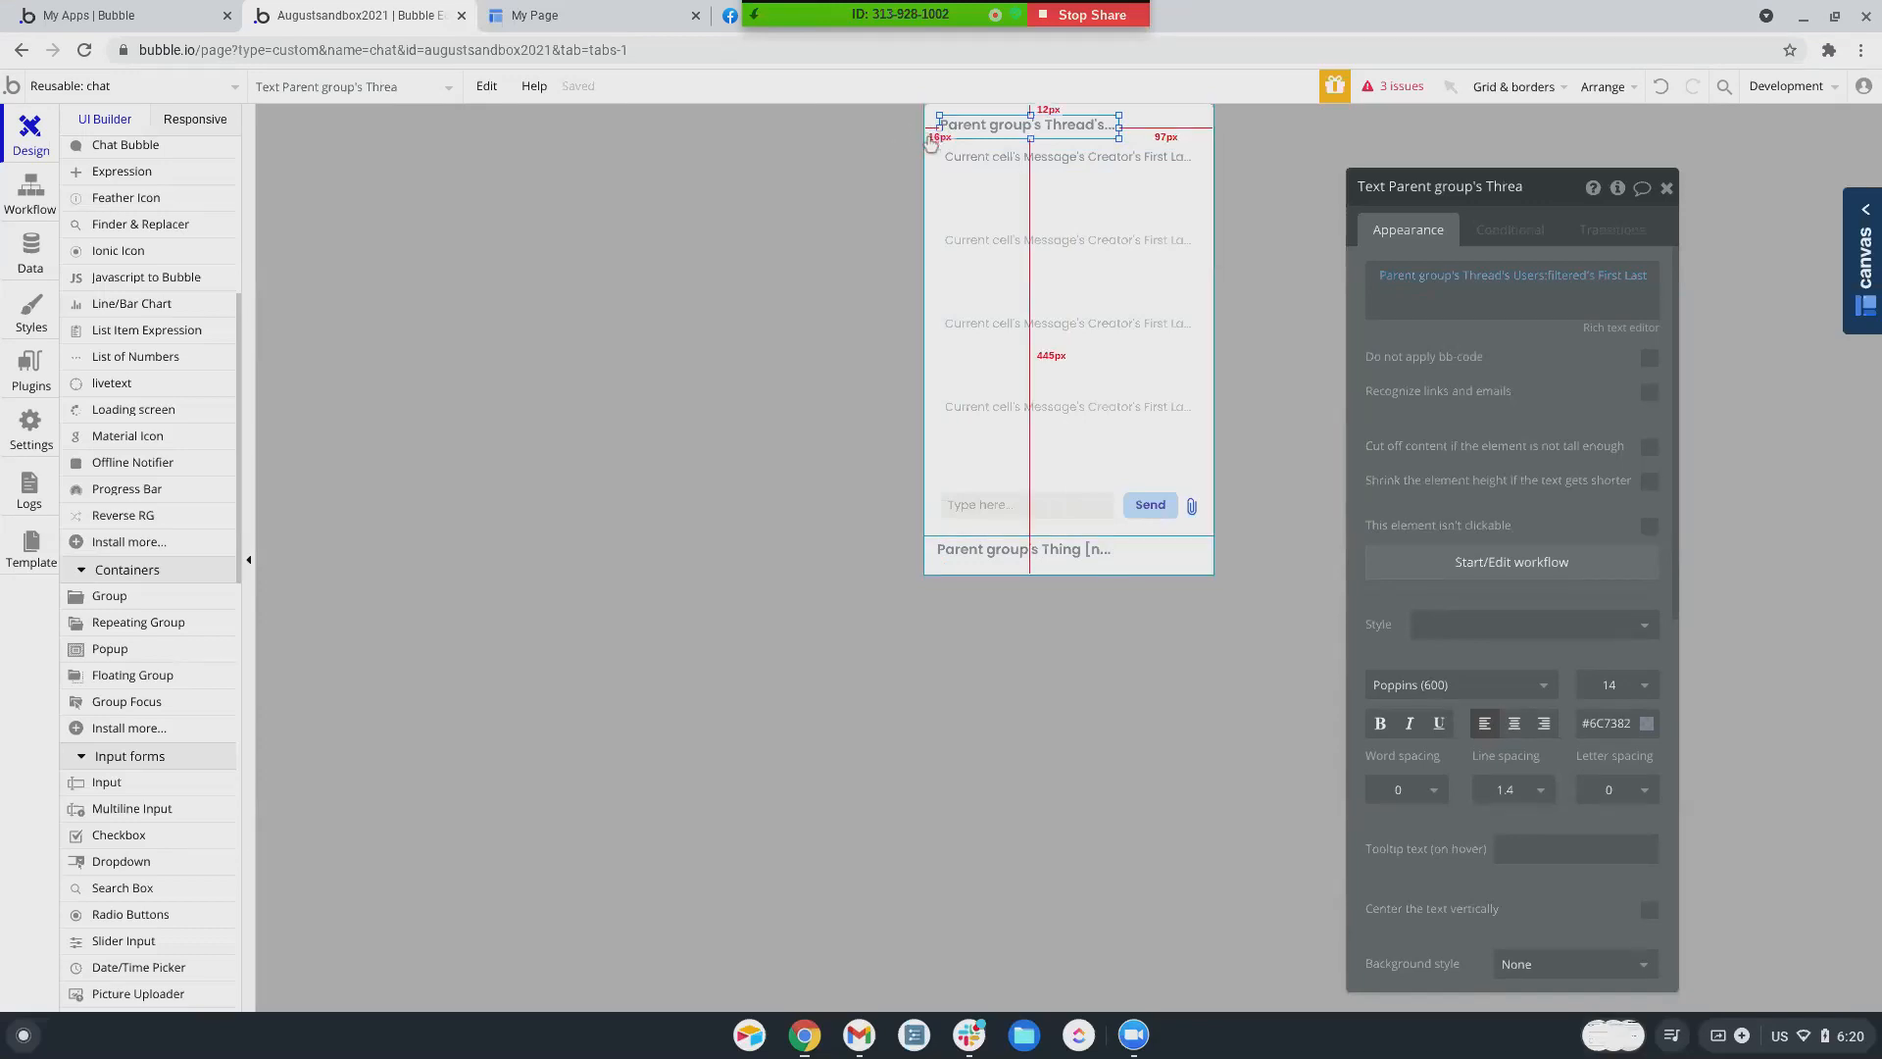
left_click(960, 548)
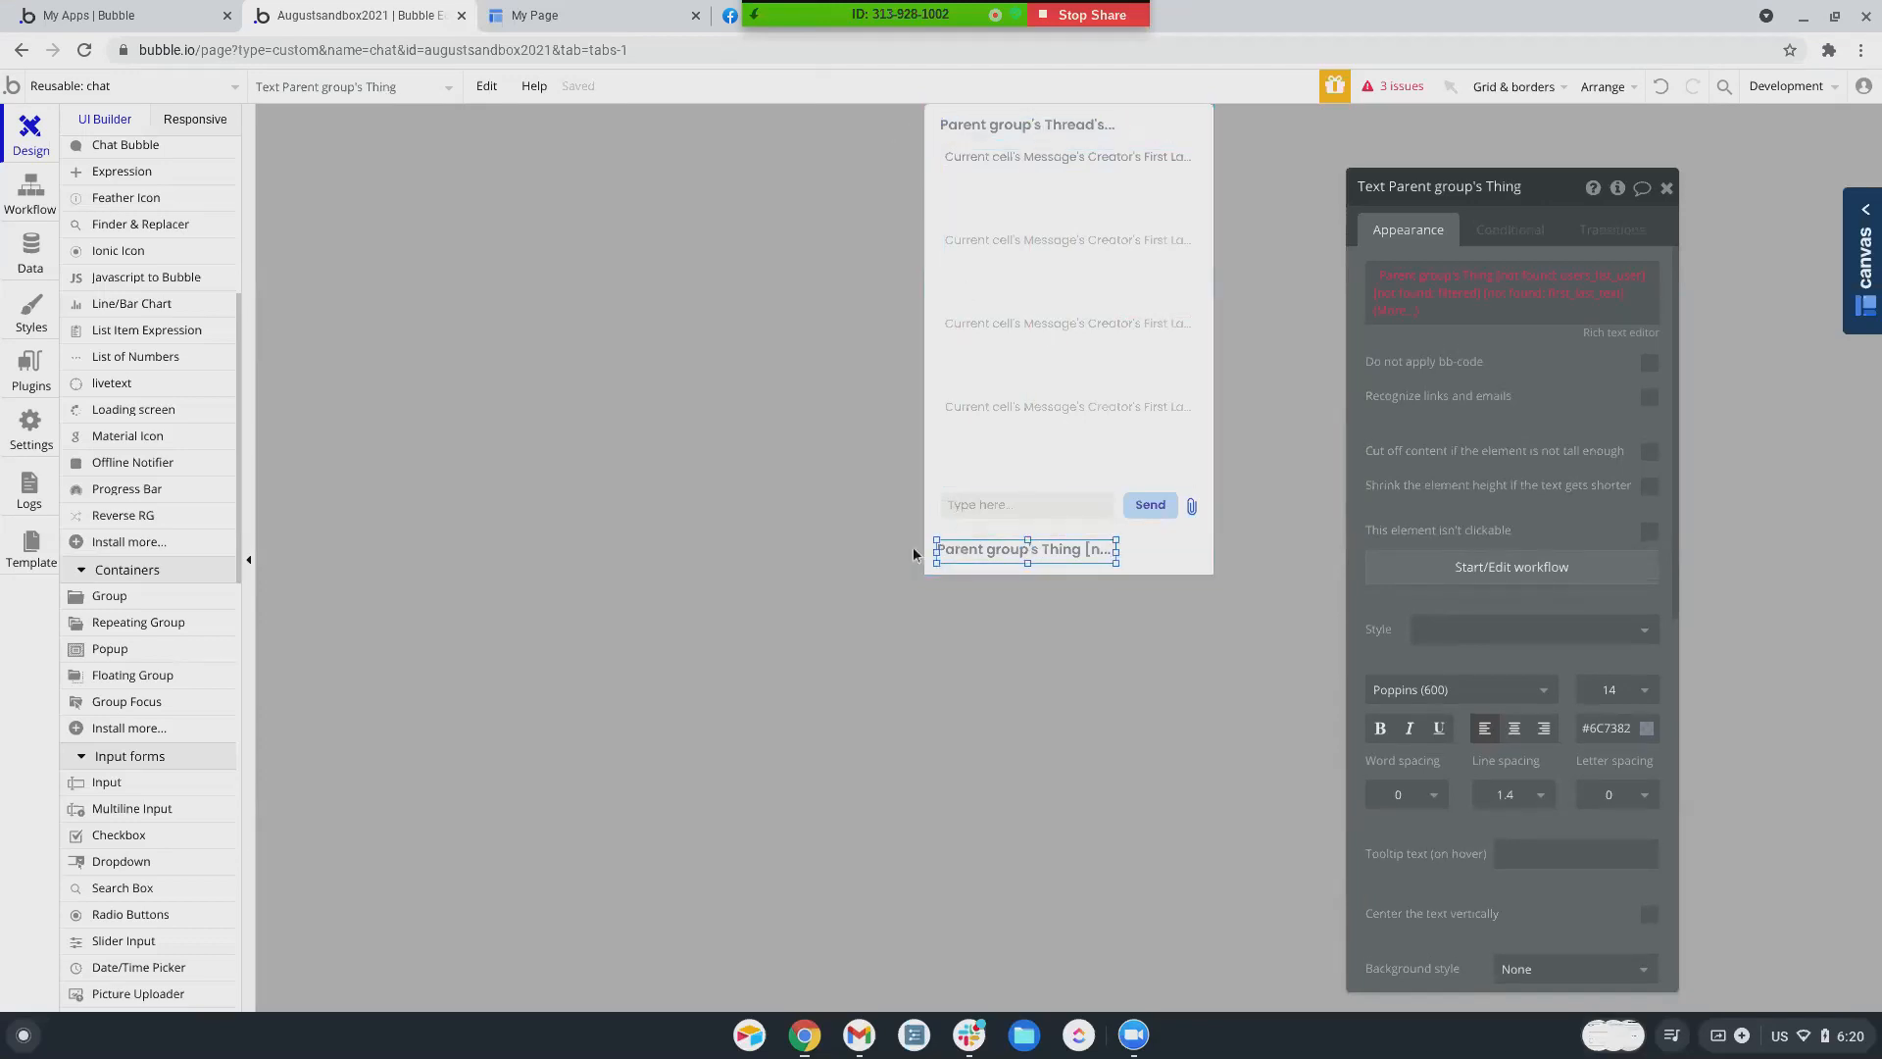
key("Right")
key("Right")
key("Right")
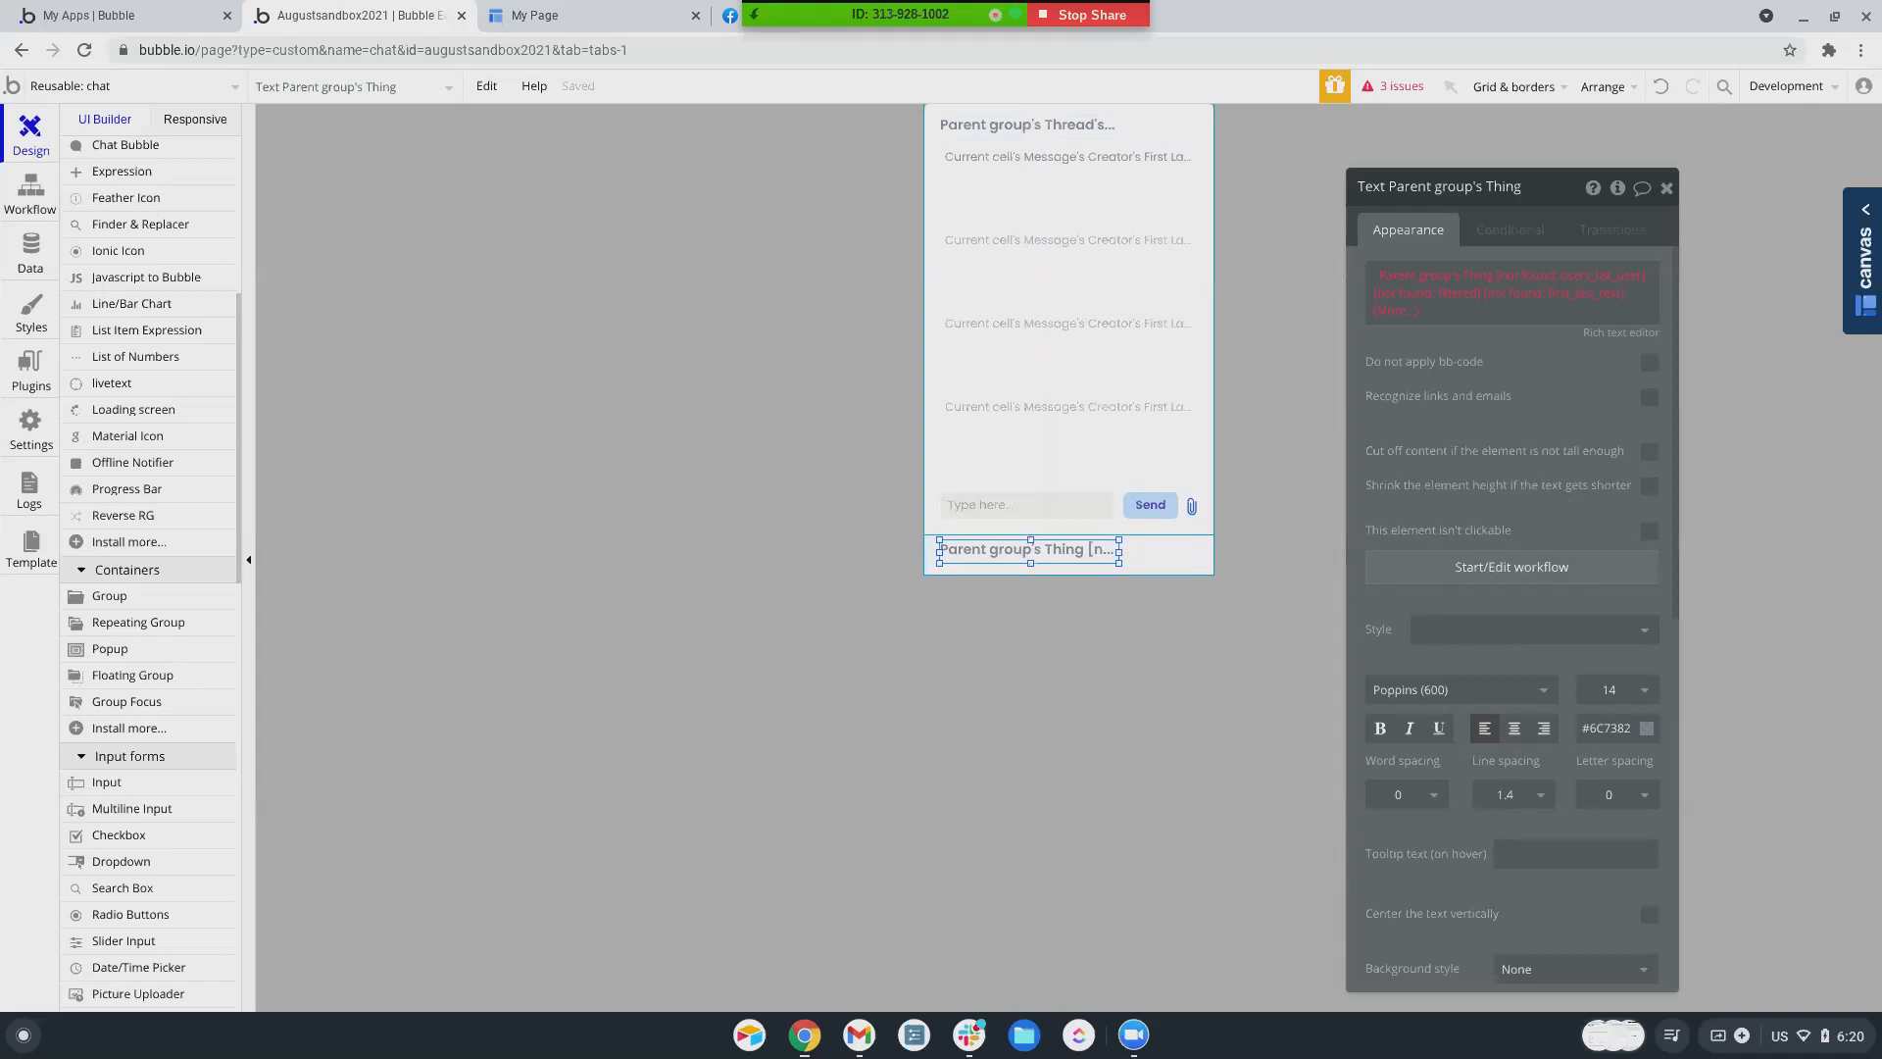
- Compare the spacing around the header text and message list, and move the pasted text down to sit vertically centered in its group
left_click(1002, 120)
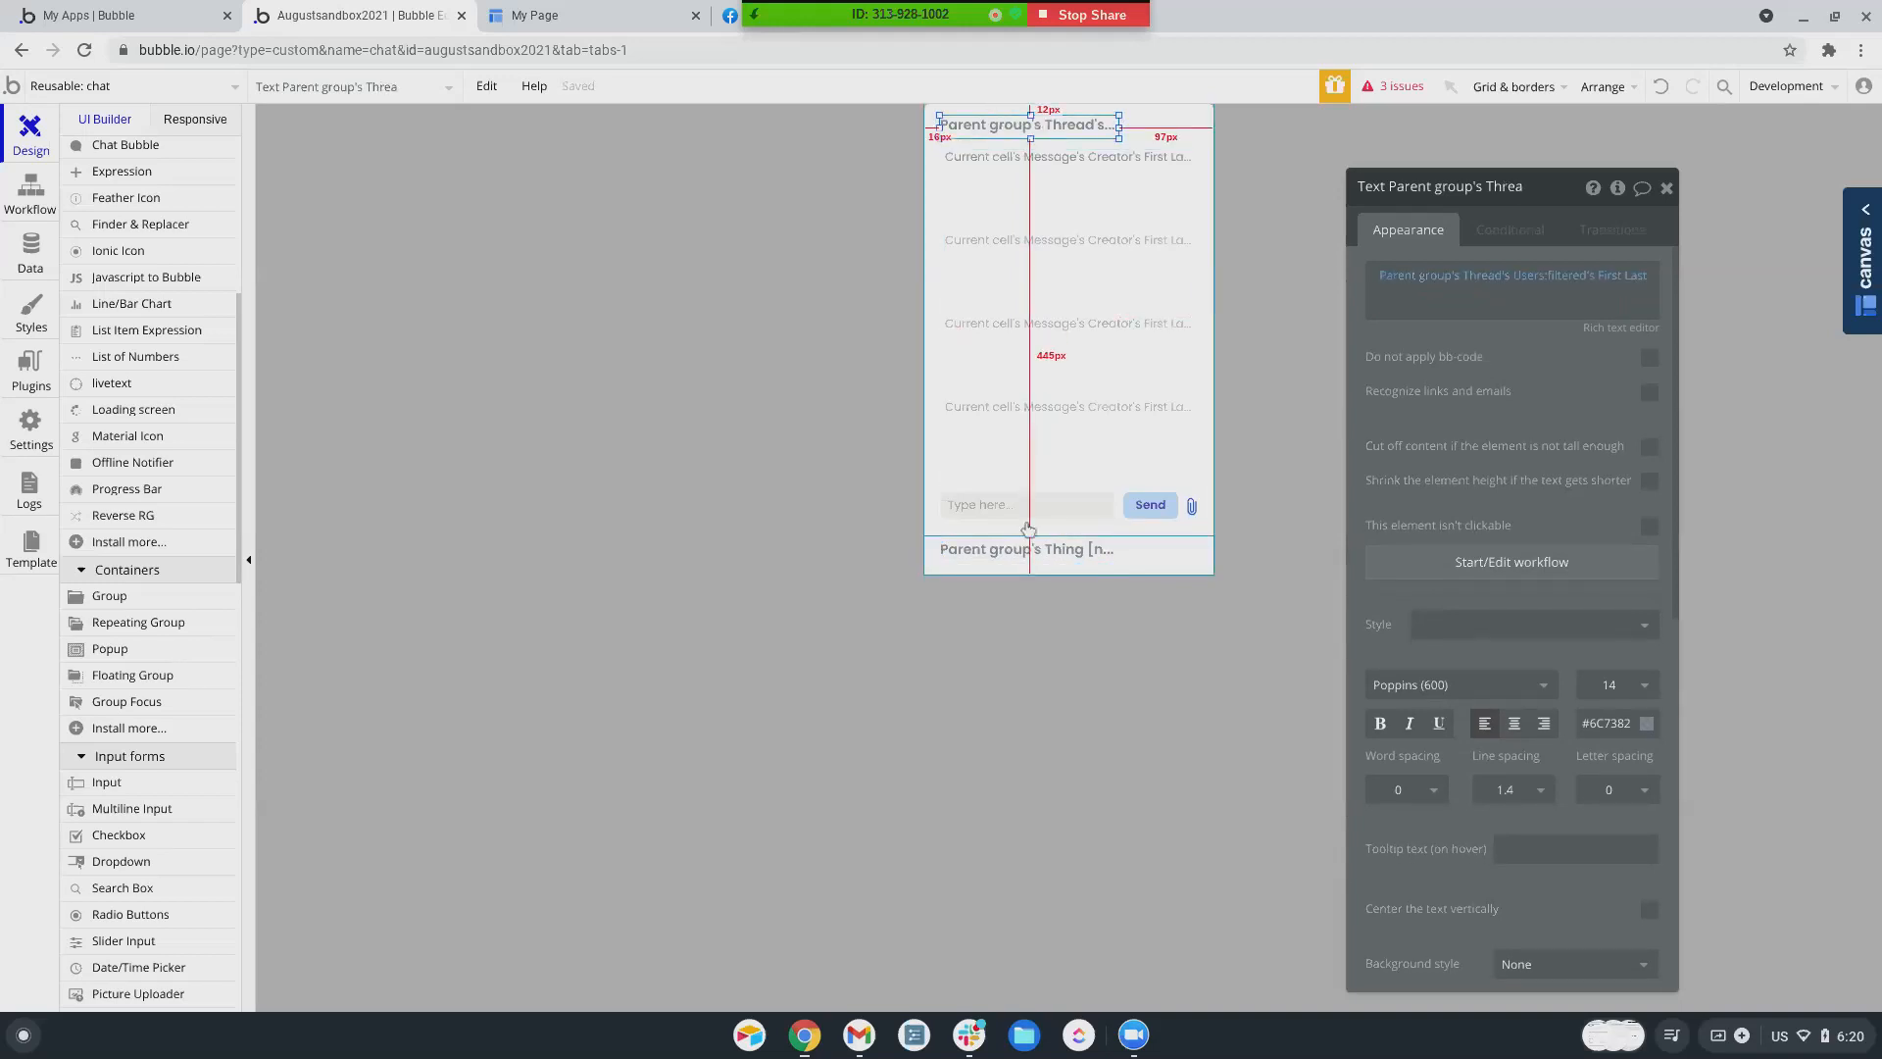
left_click(1022, 155)
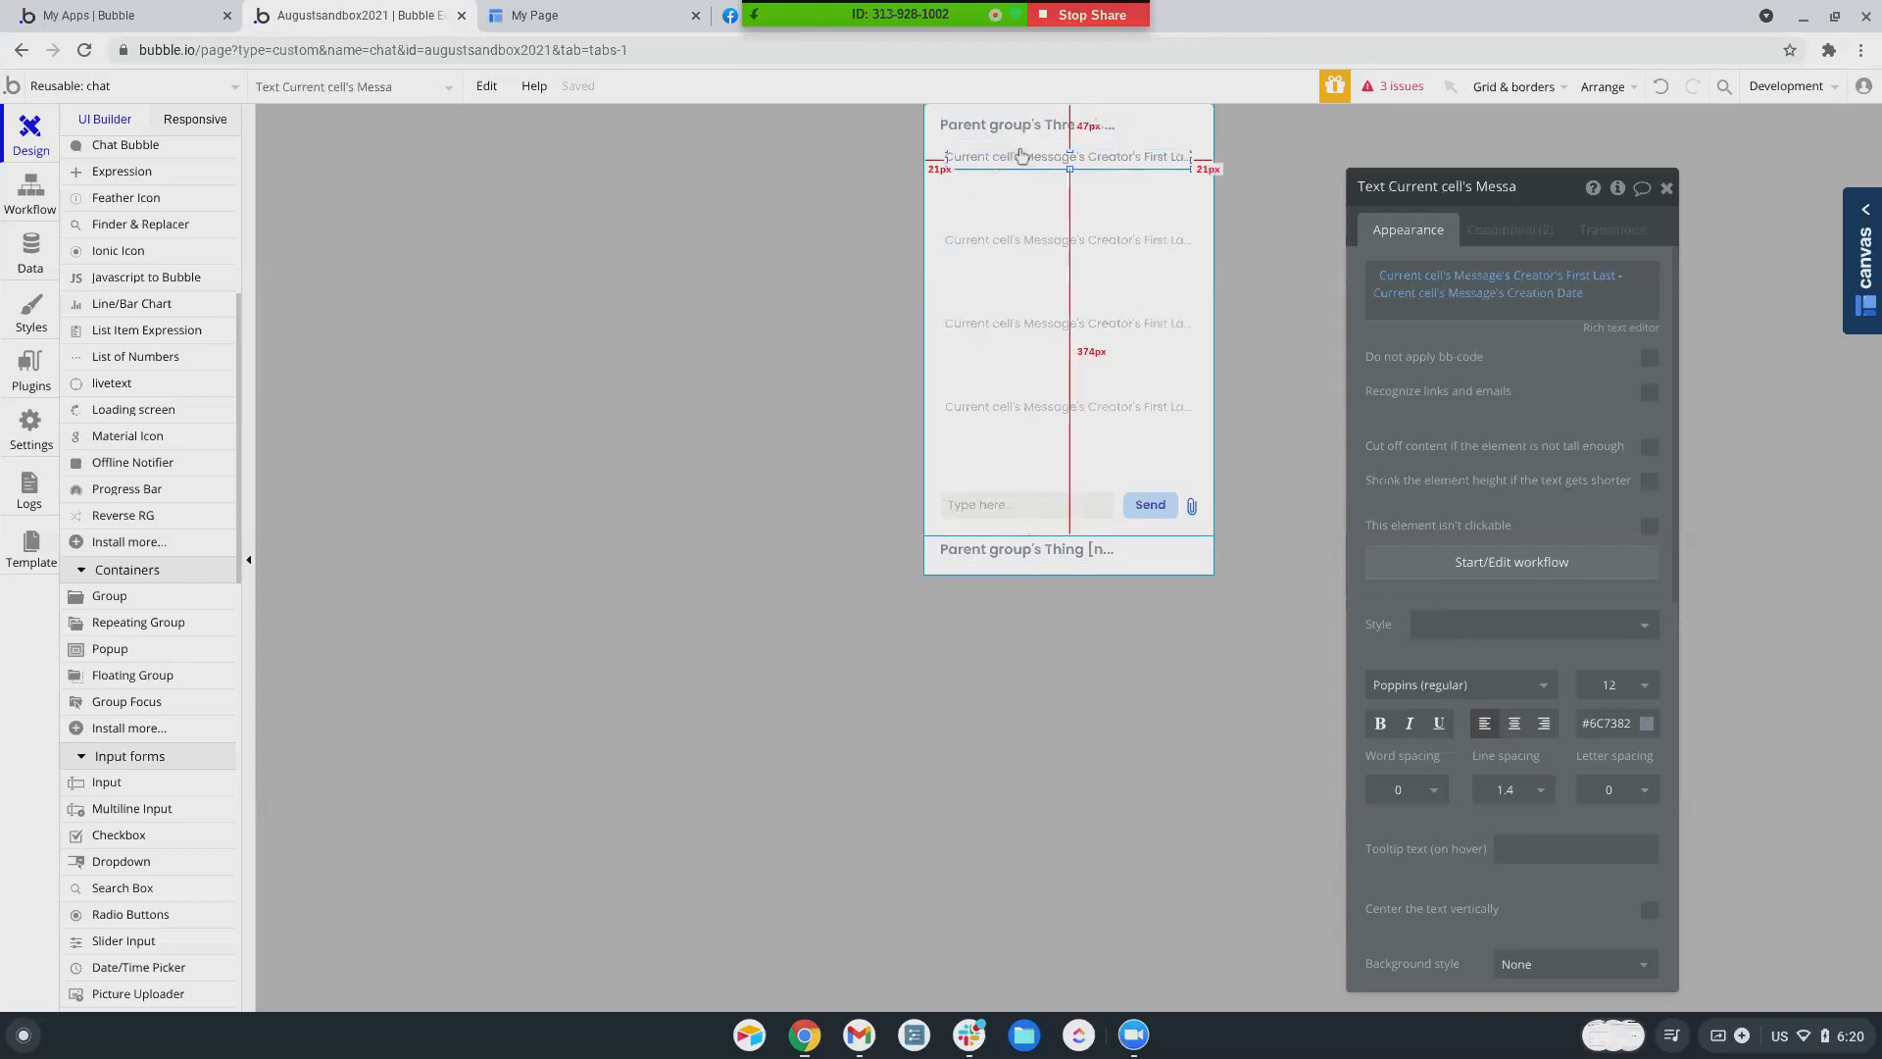
left_click(962, 186)
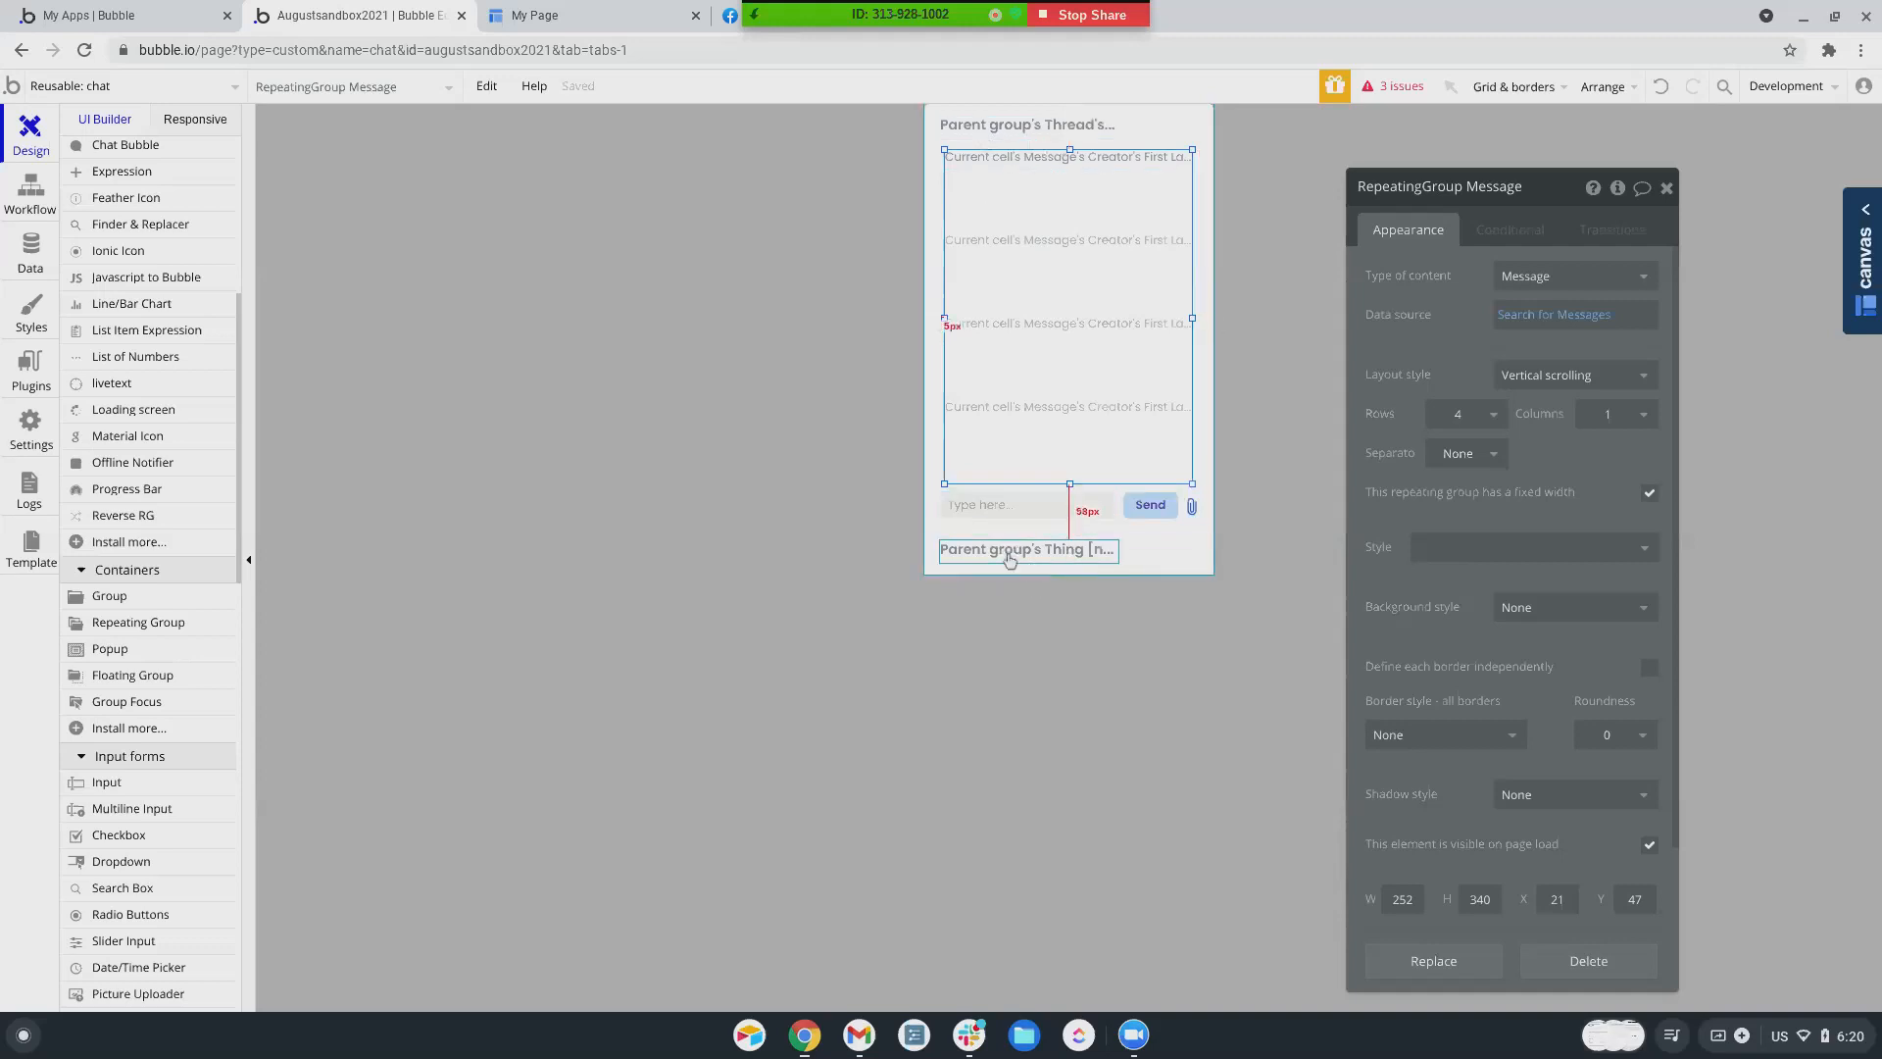
left_click(980, 123)
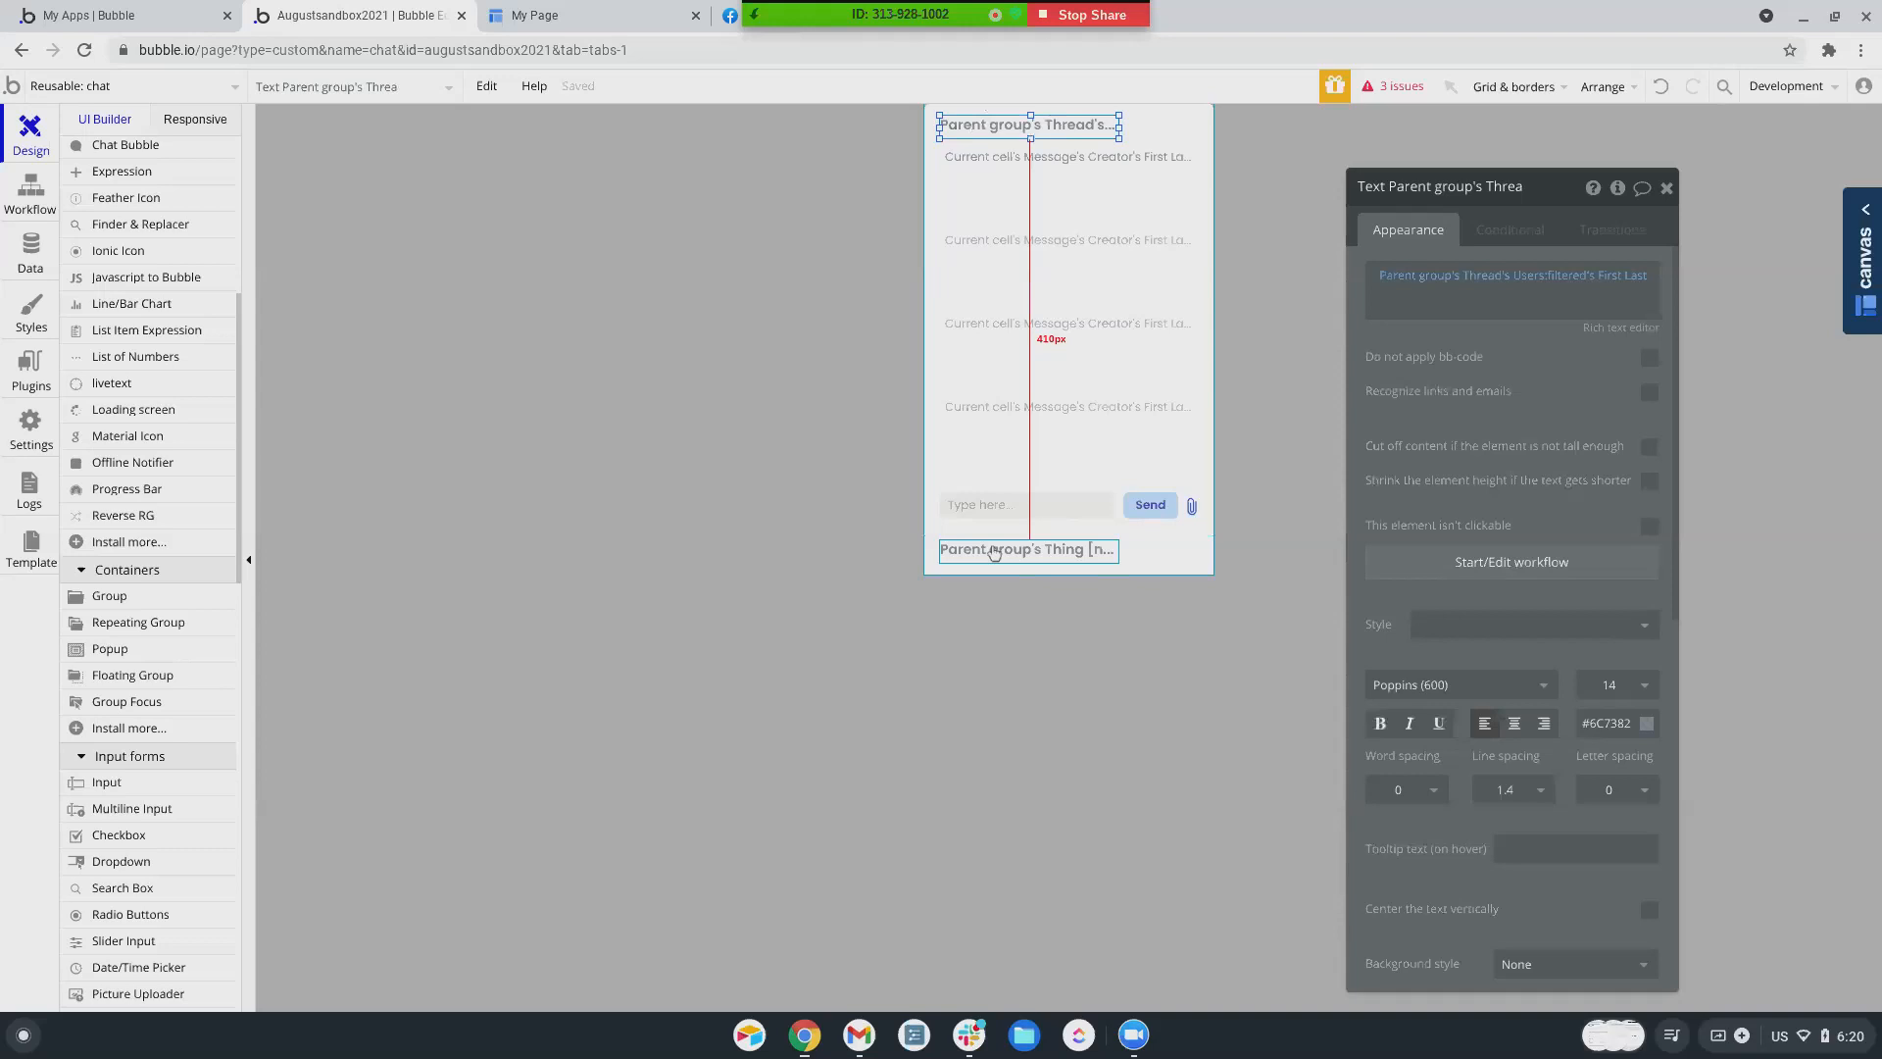
left_click_drag(994, 552, 994, 559)
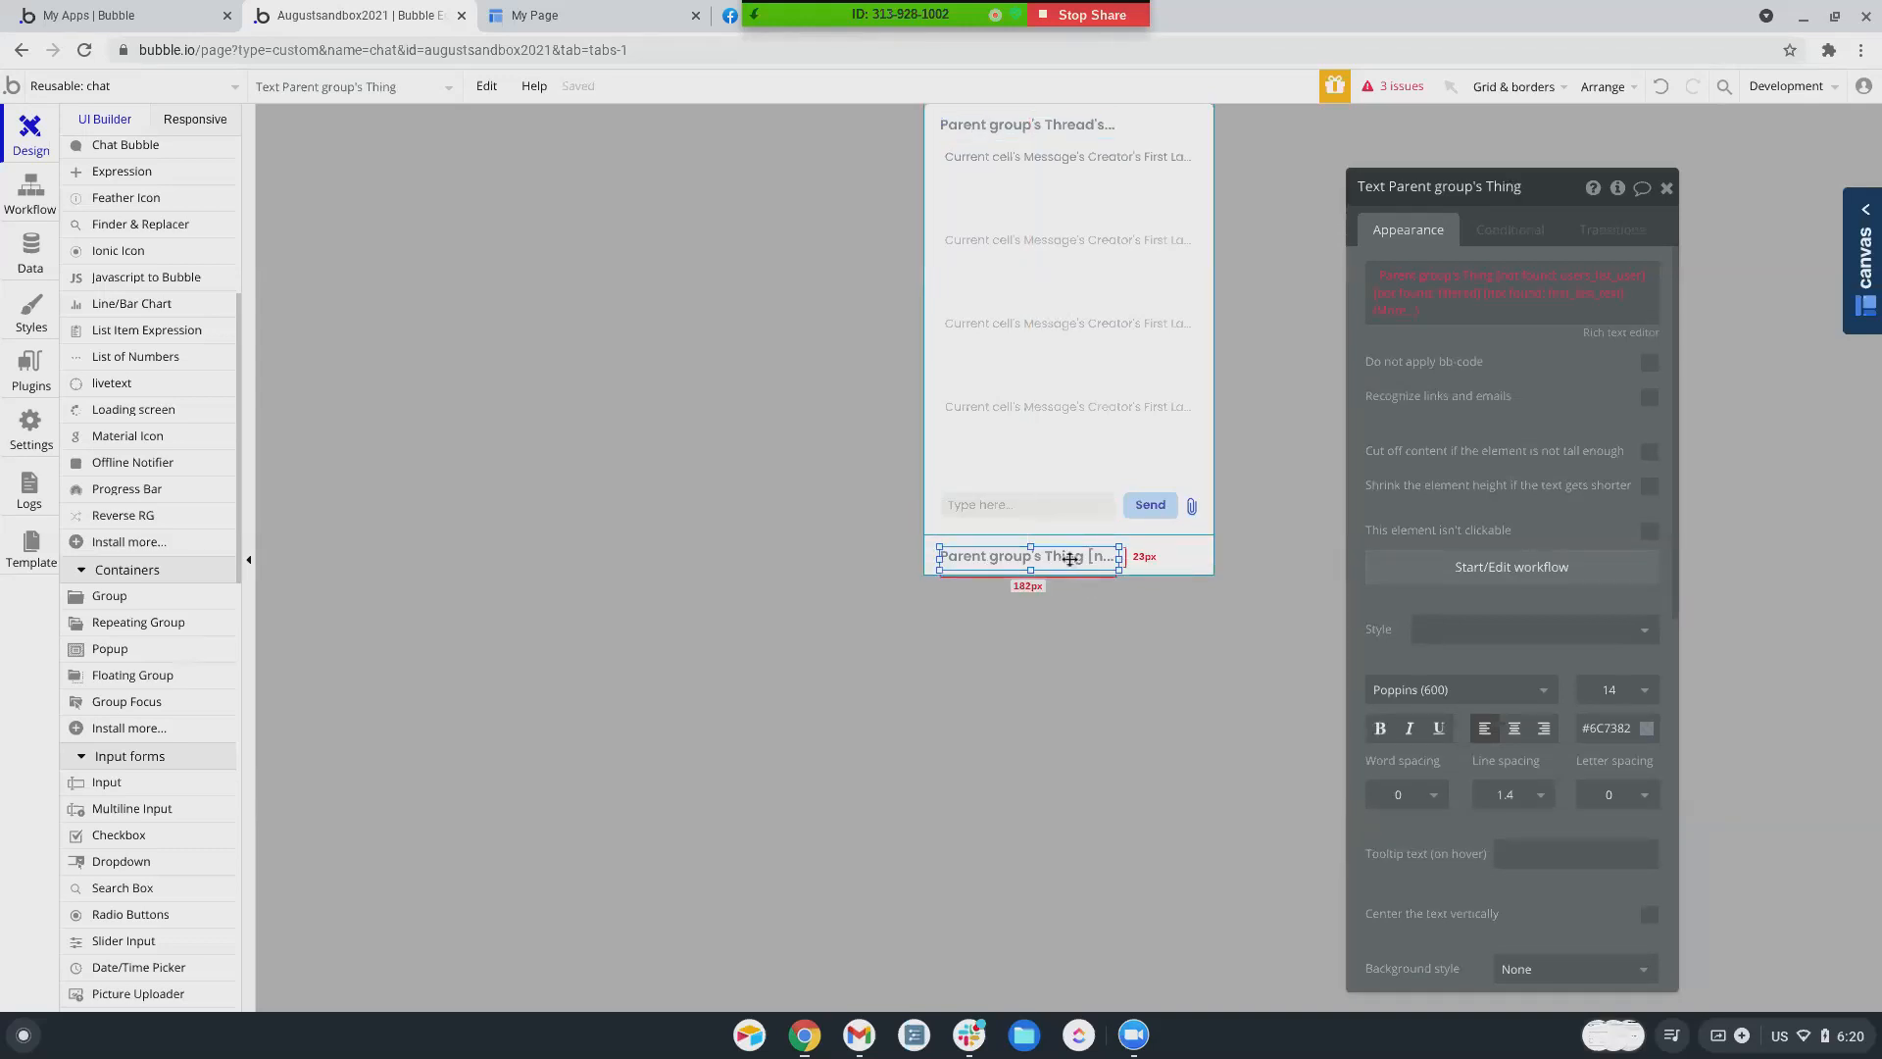
- Set the bottom bar group's content type to Thread with data source Parent group's Thread, and make it not visible on page load
left_click(1161, 557)
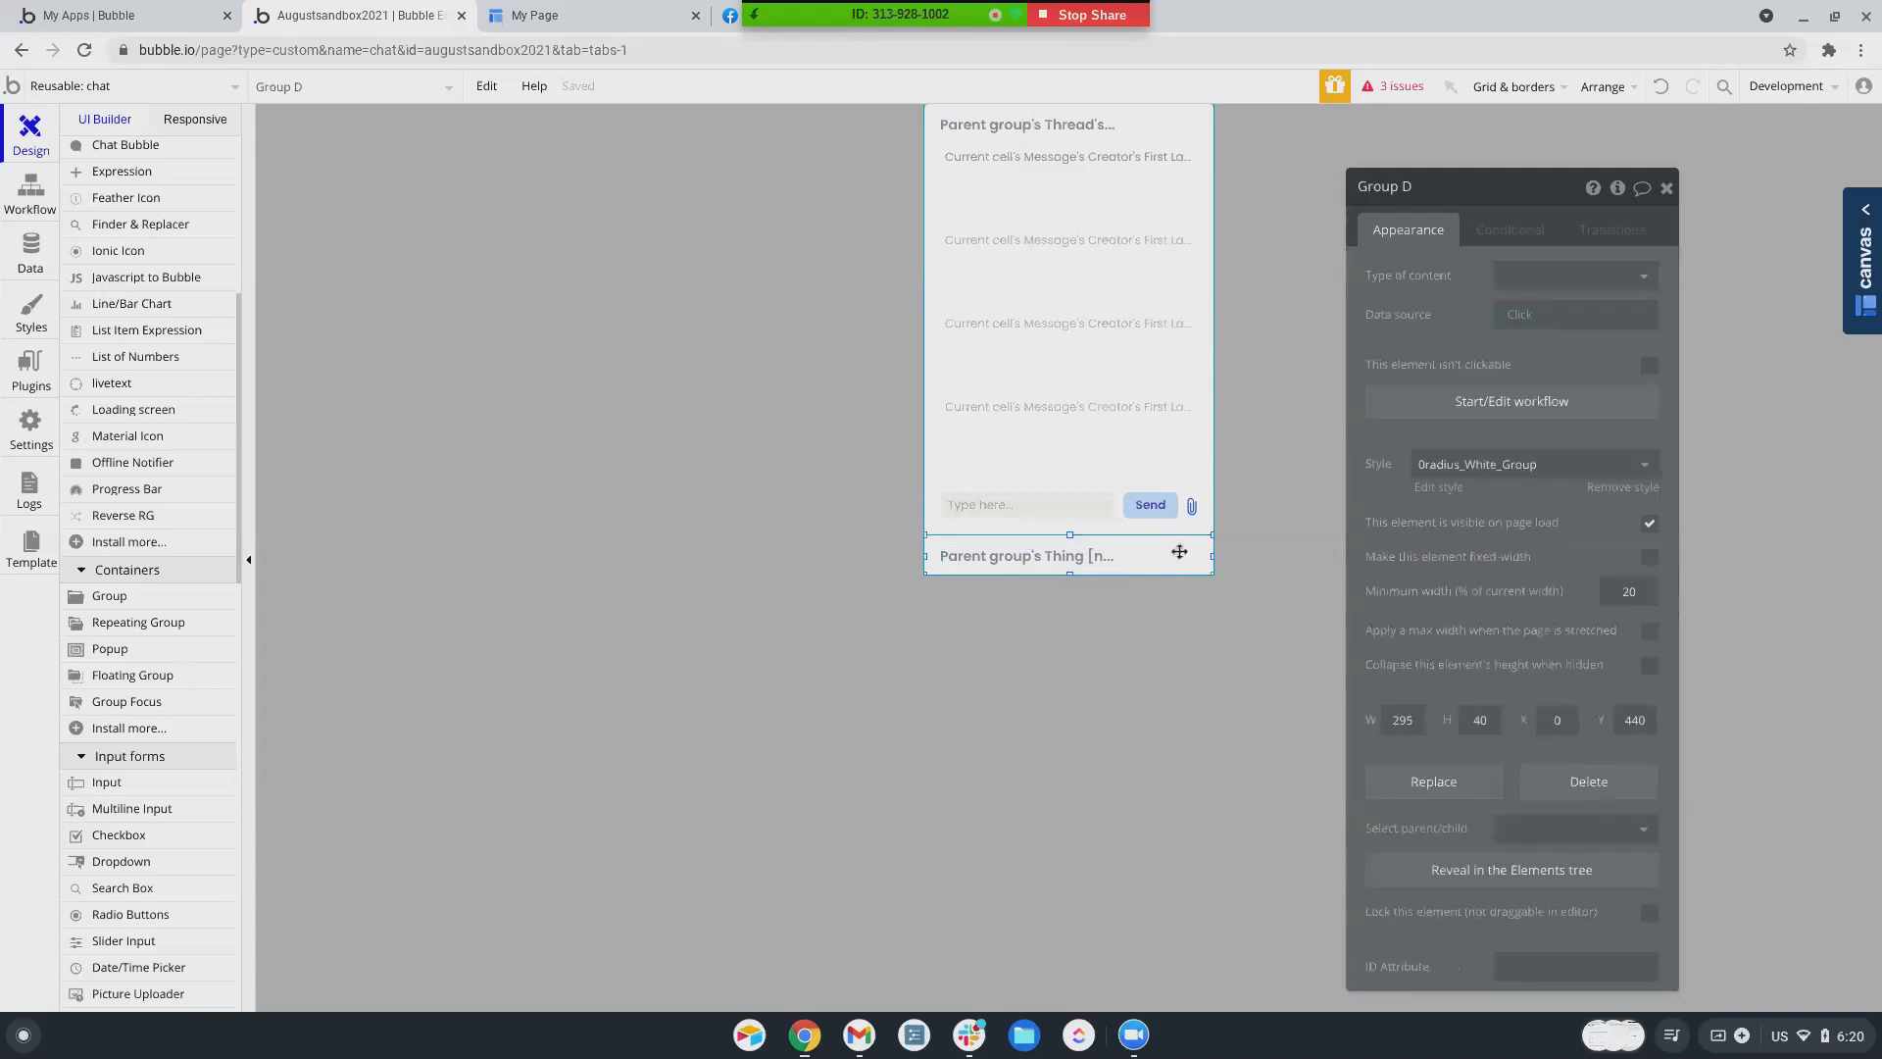
left_click(1583, 279)
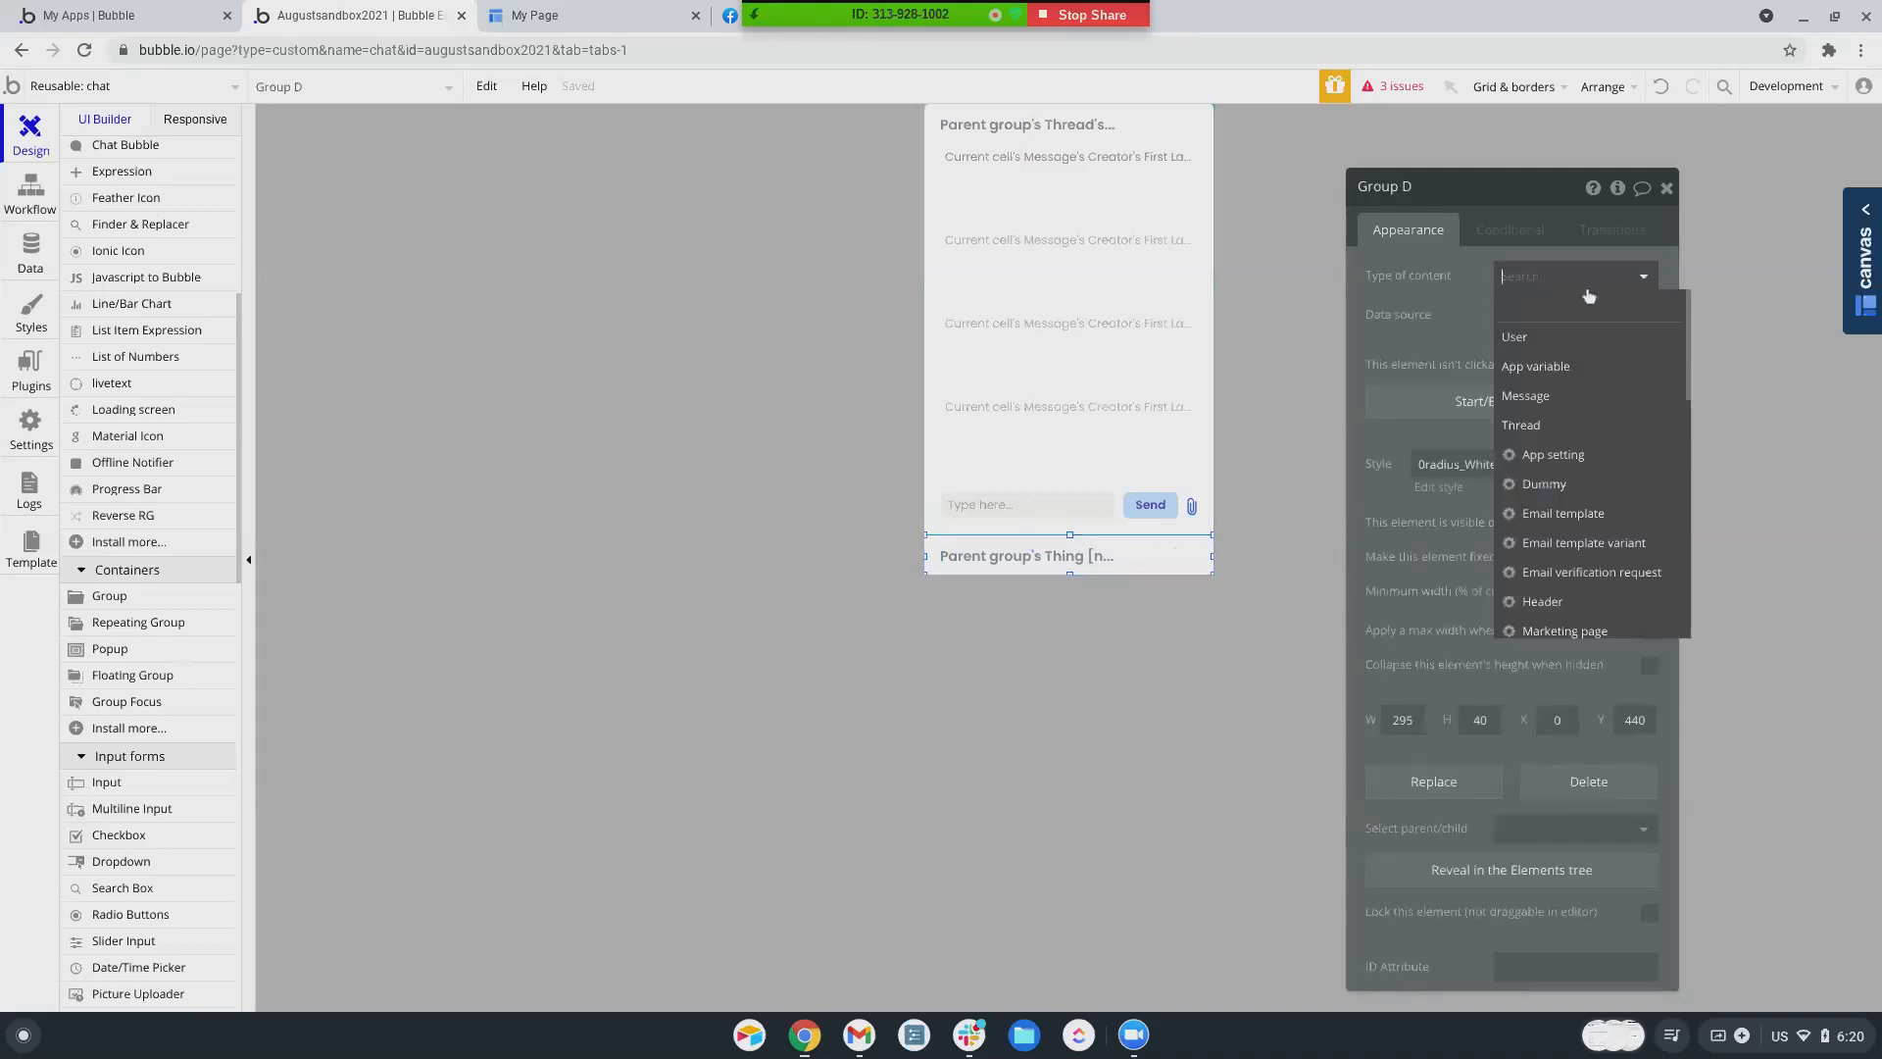
left_click(1521, 426)
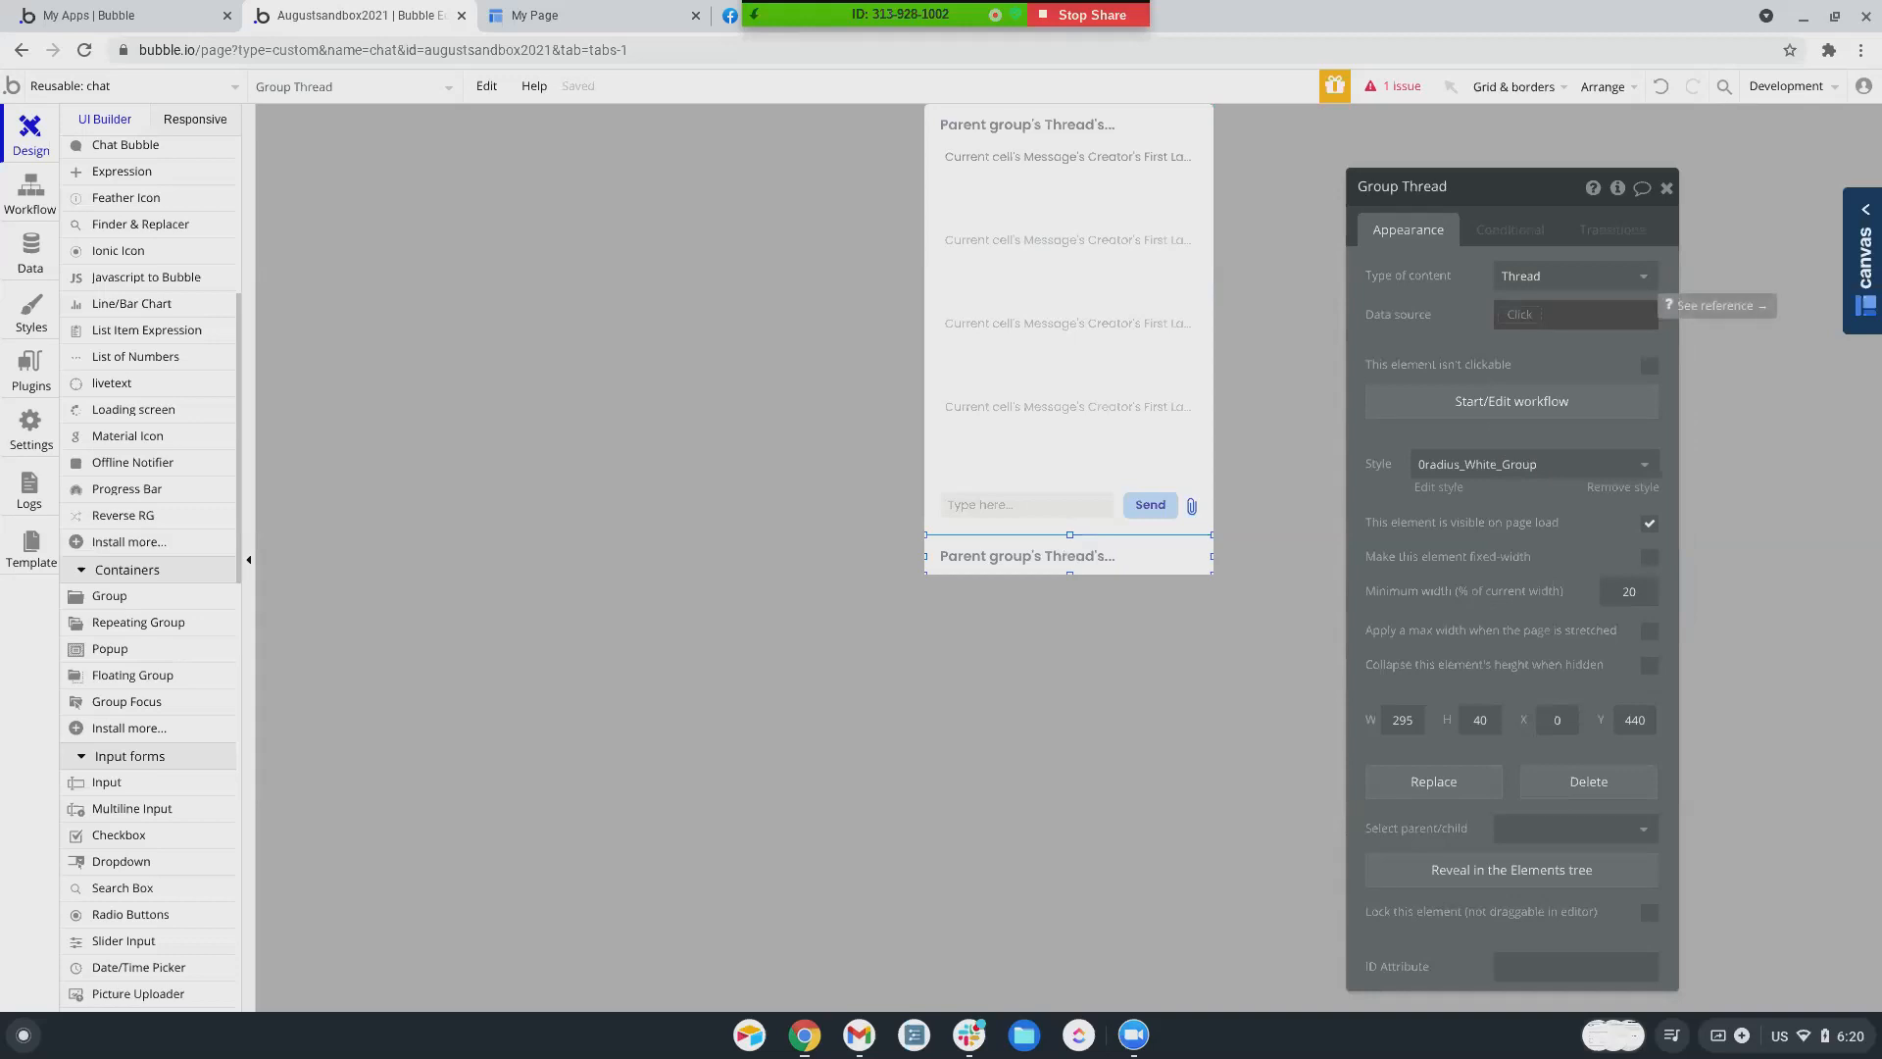
left_click(1522, 314)
left_click(1526, 370)
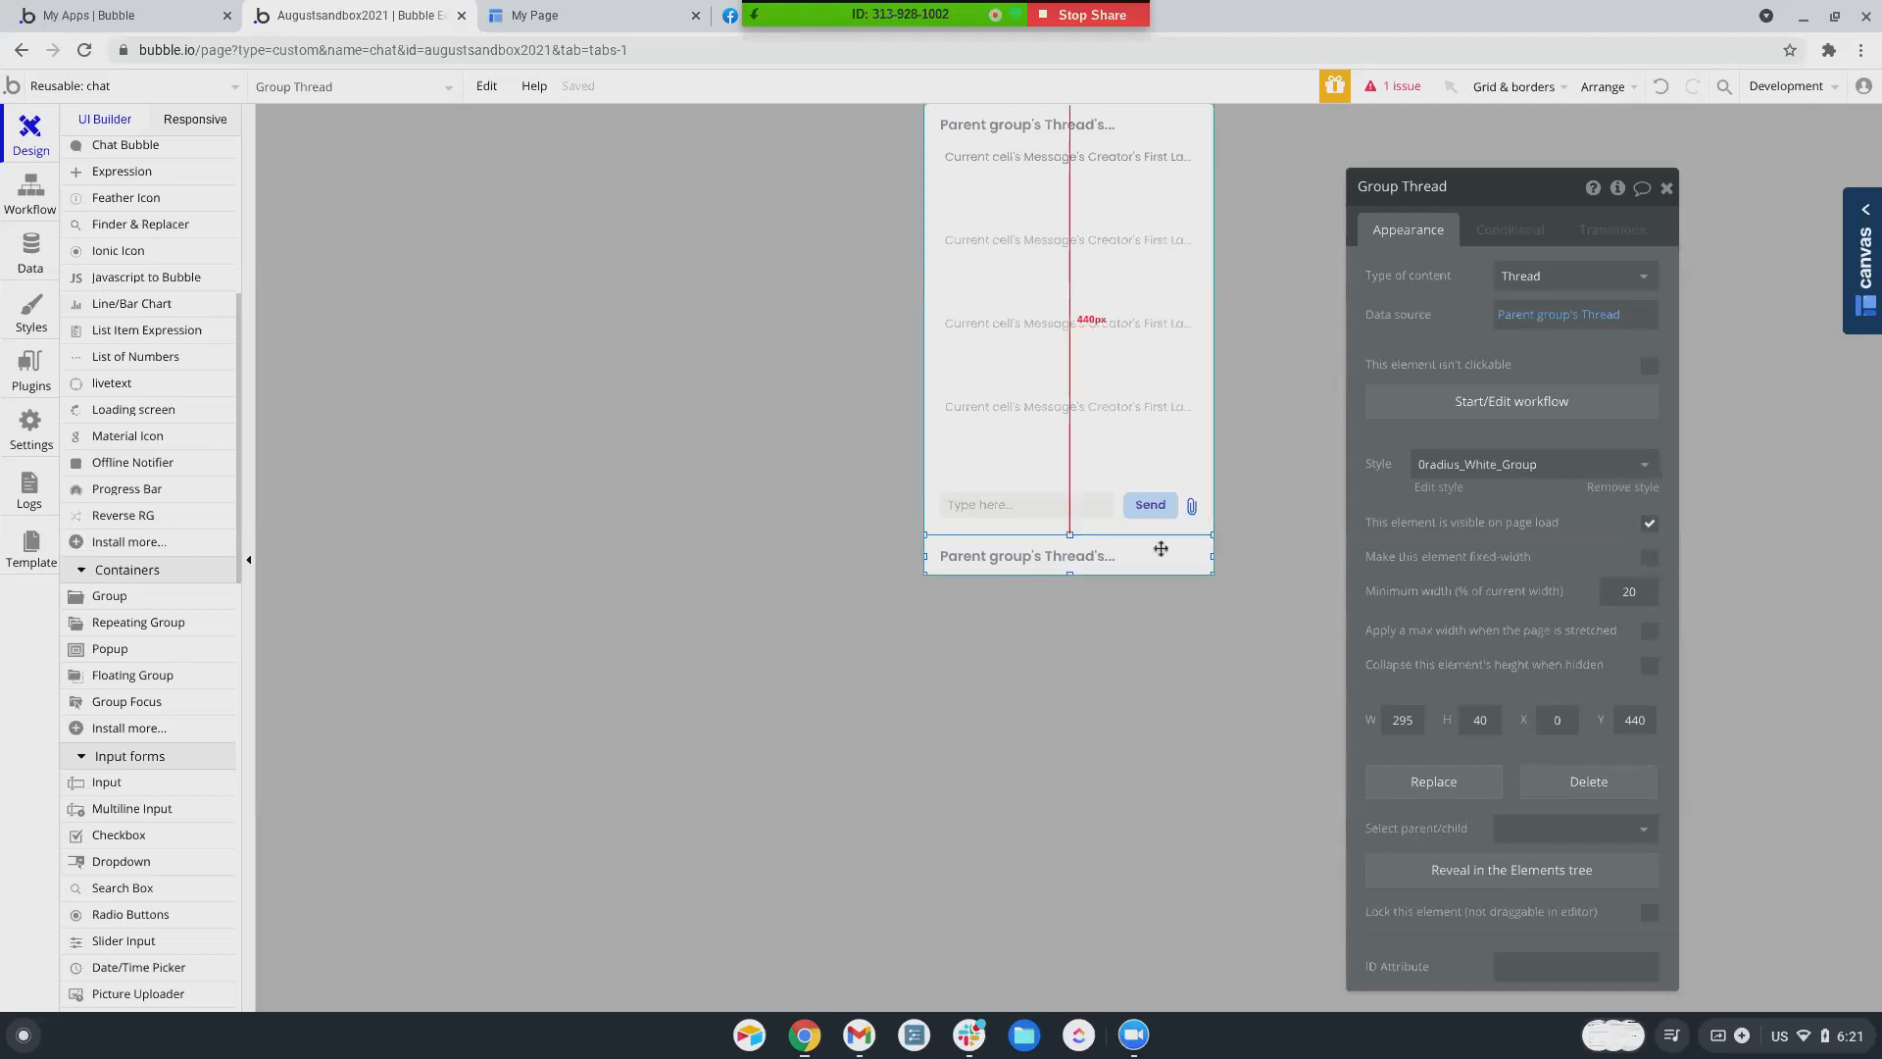
left_click(1650, 524)
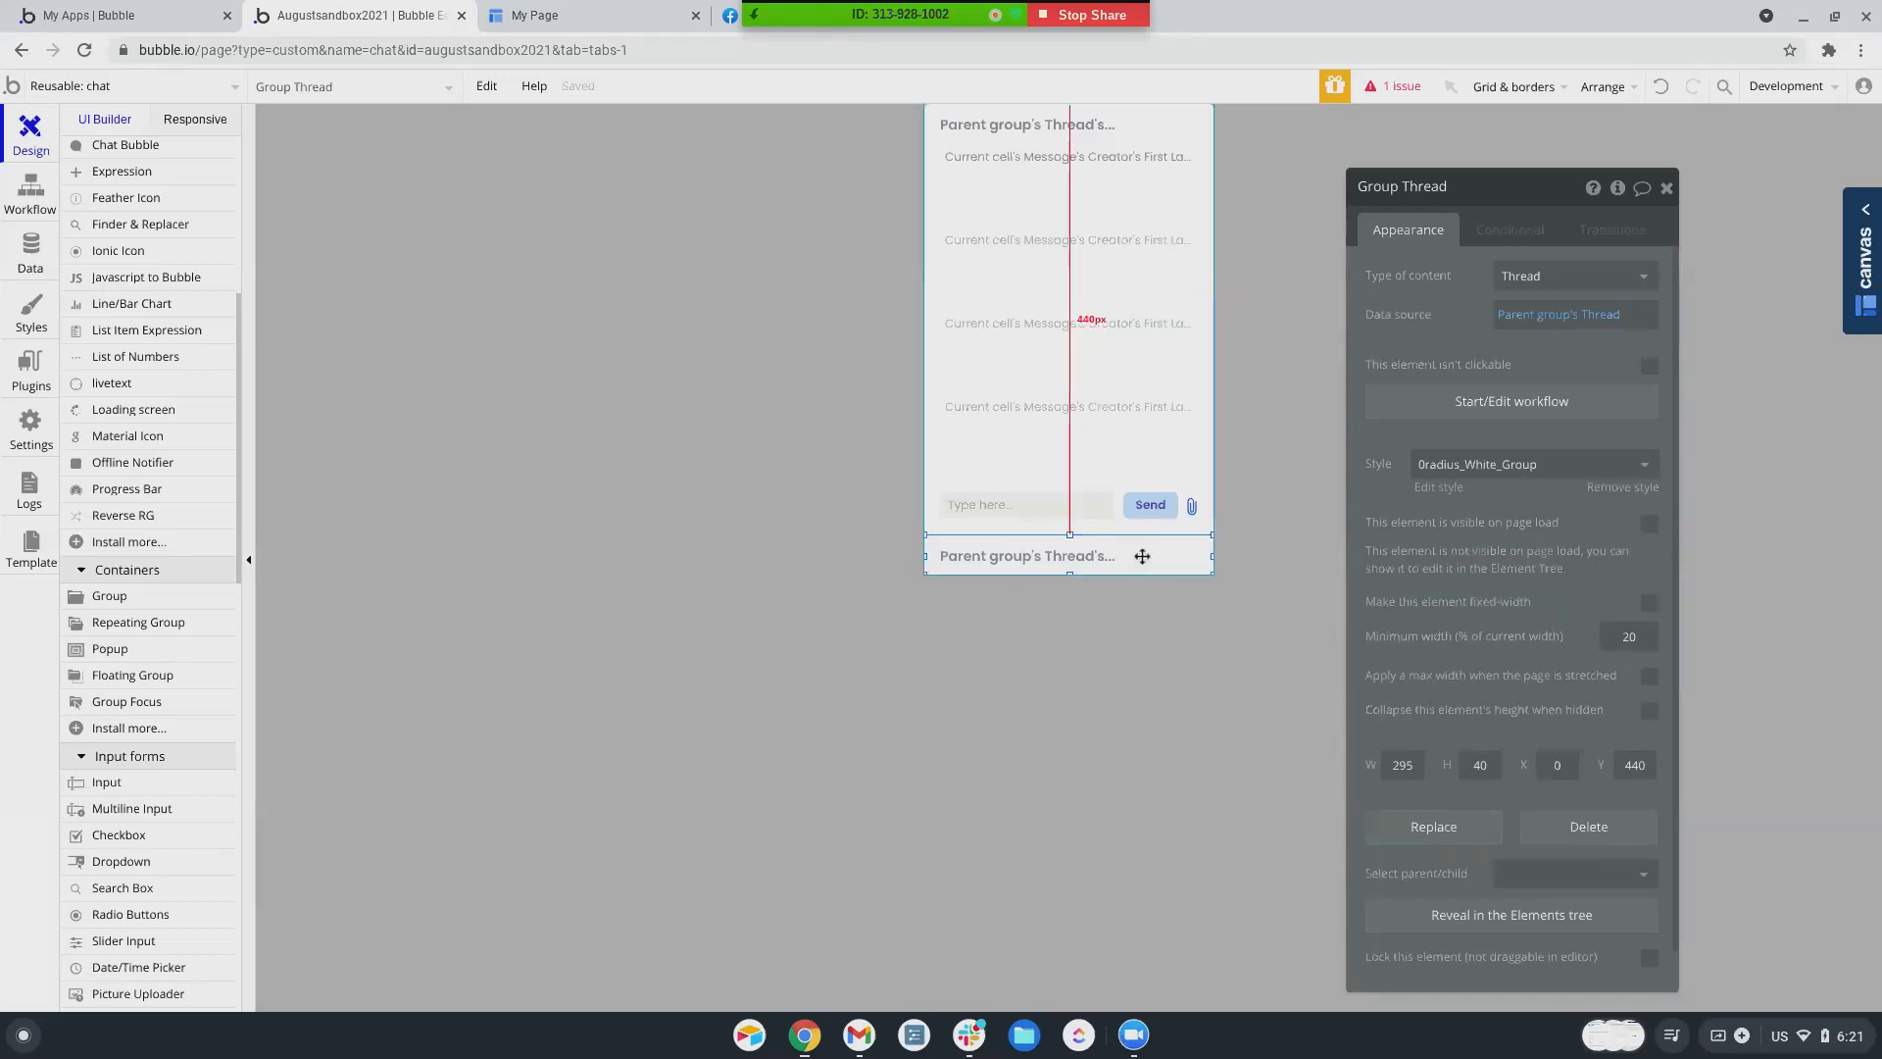
- Add a condition to the bottom bar group based on chat, creating a new yes/no custom state named collapse for it
left_click(1523, 238)
left_click(1475, 280)
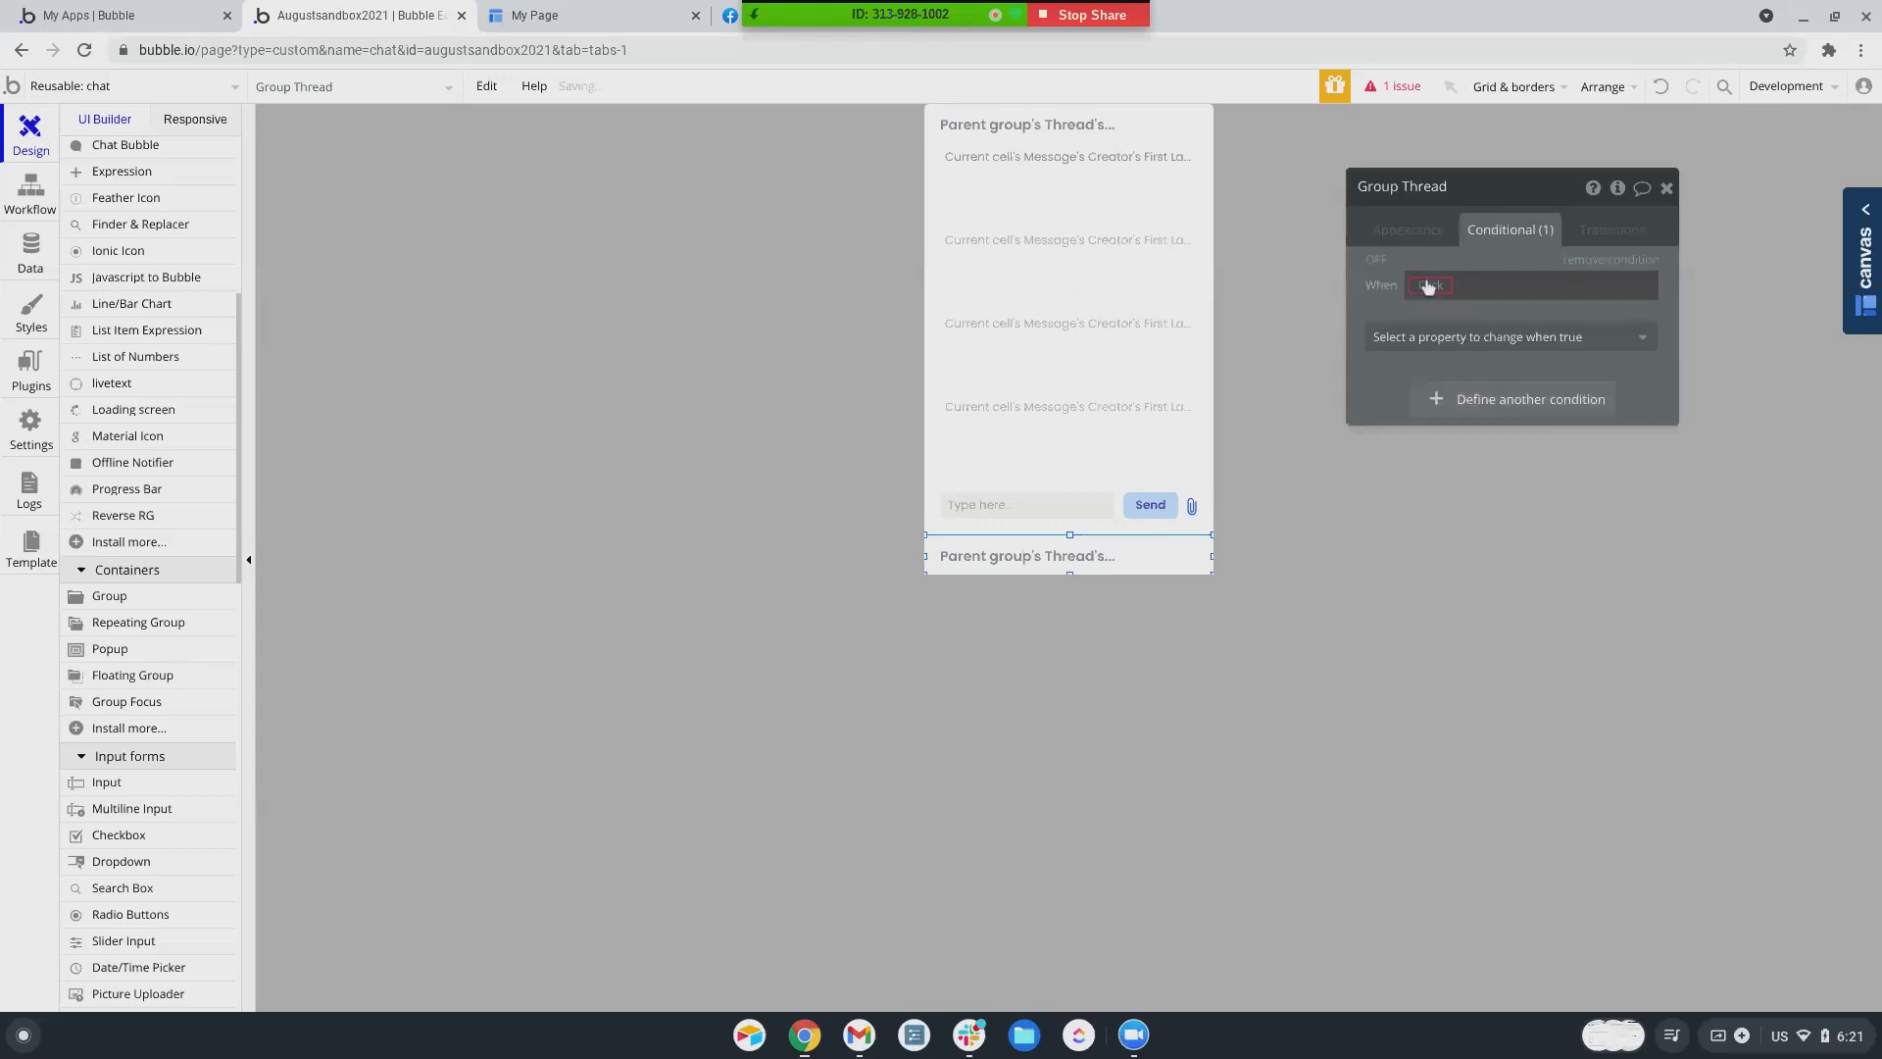
left_click(1428, 285)
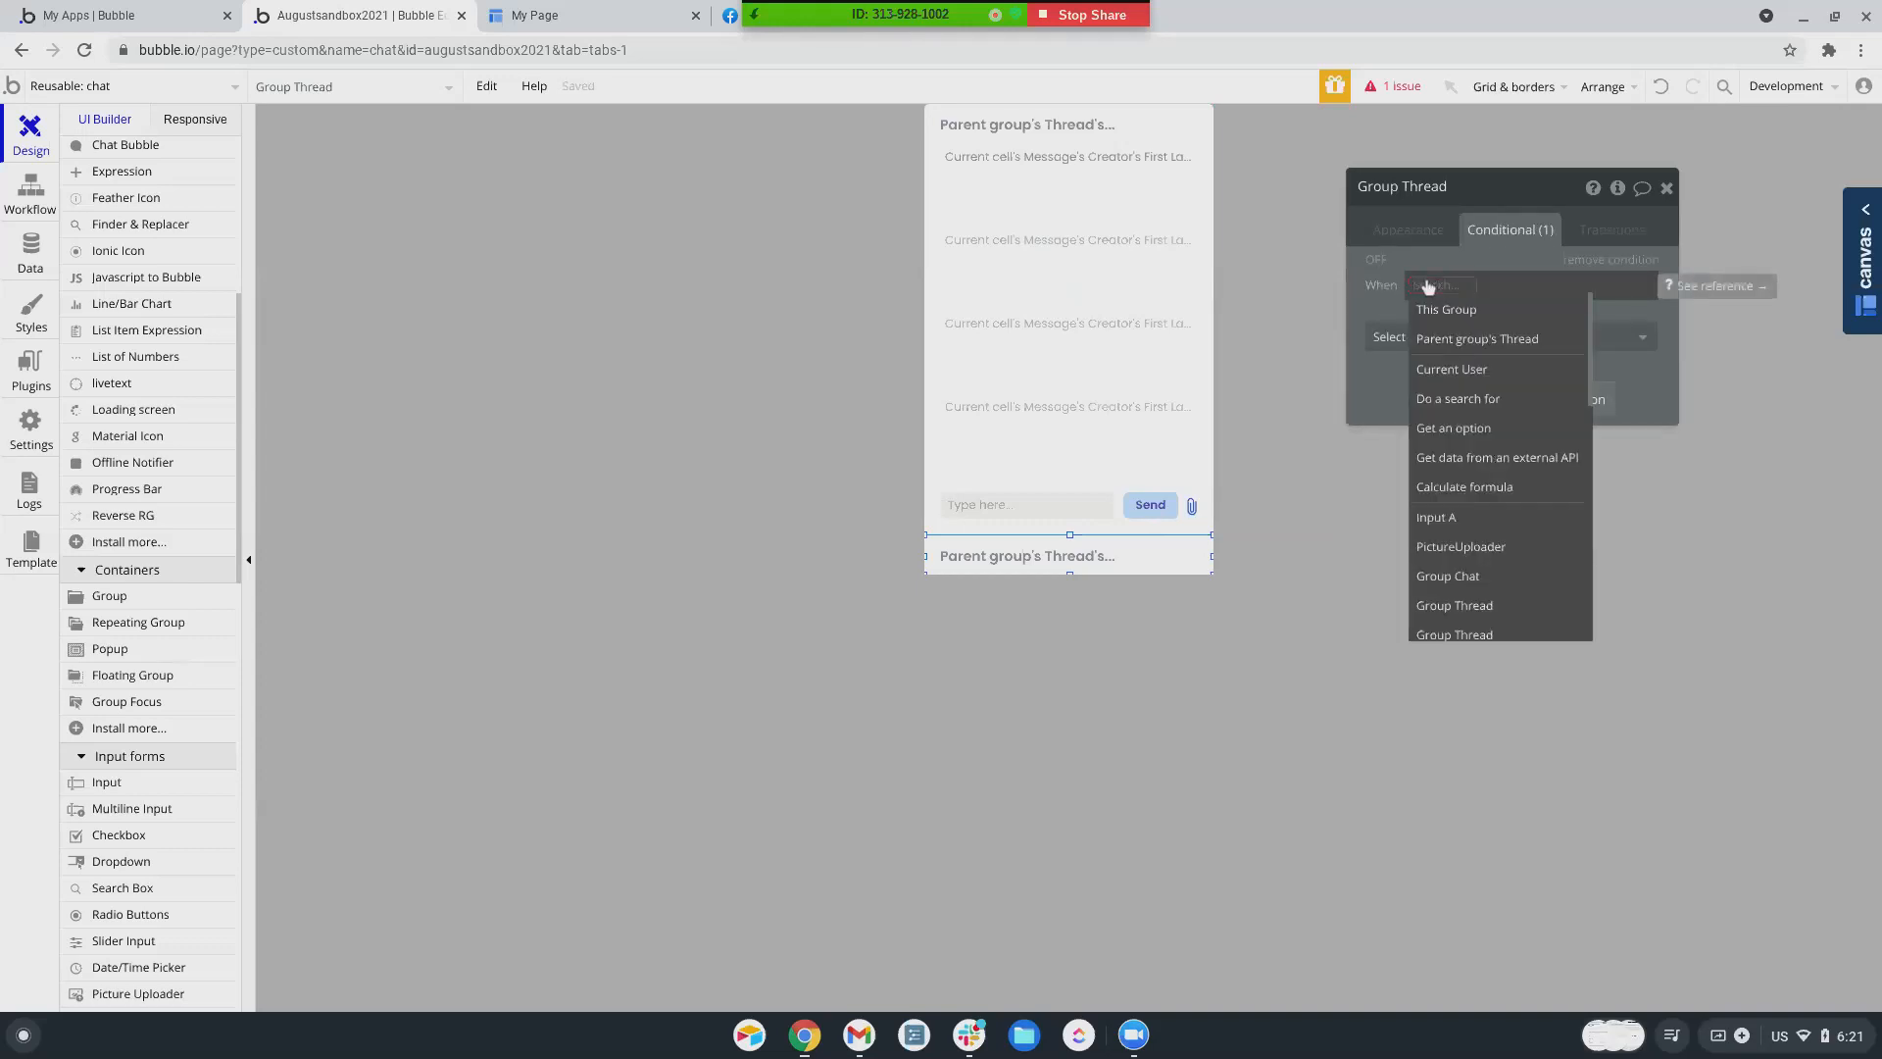
type("cha")
left_click(1501, 344)
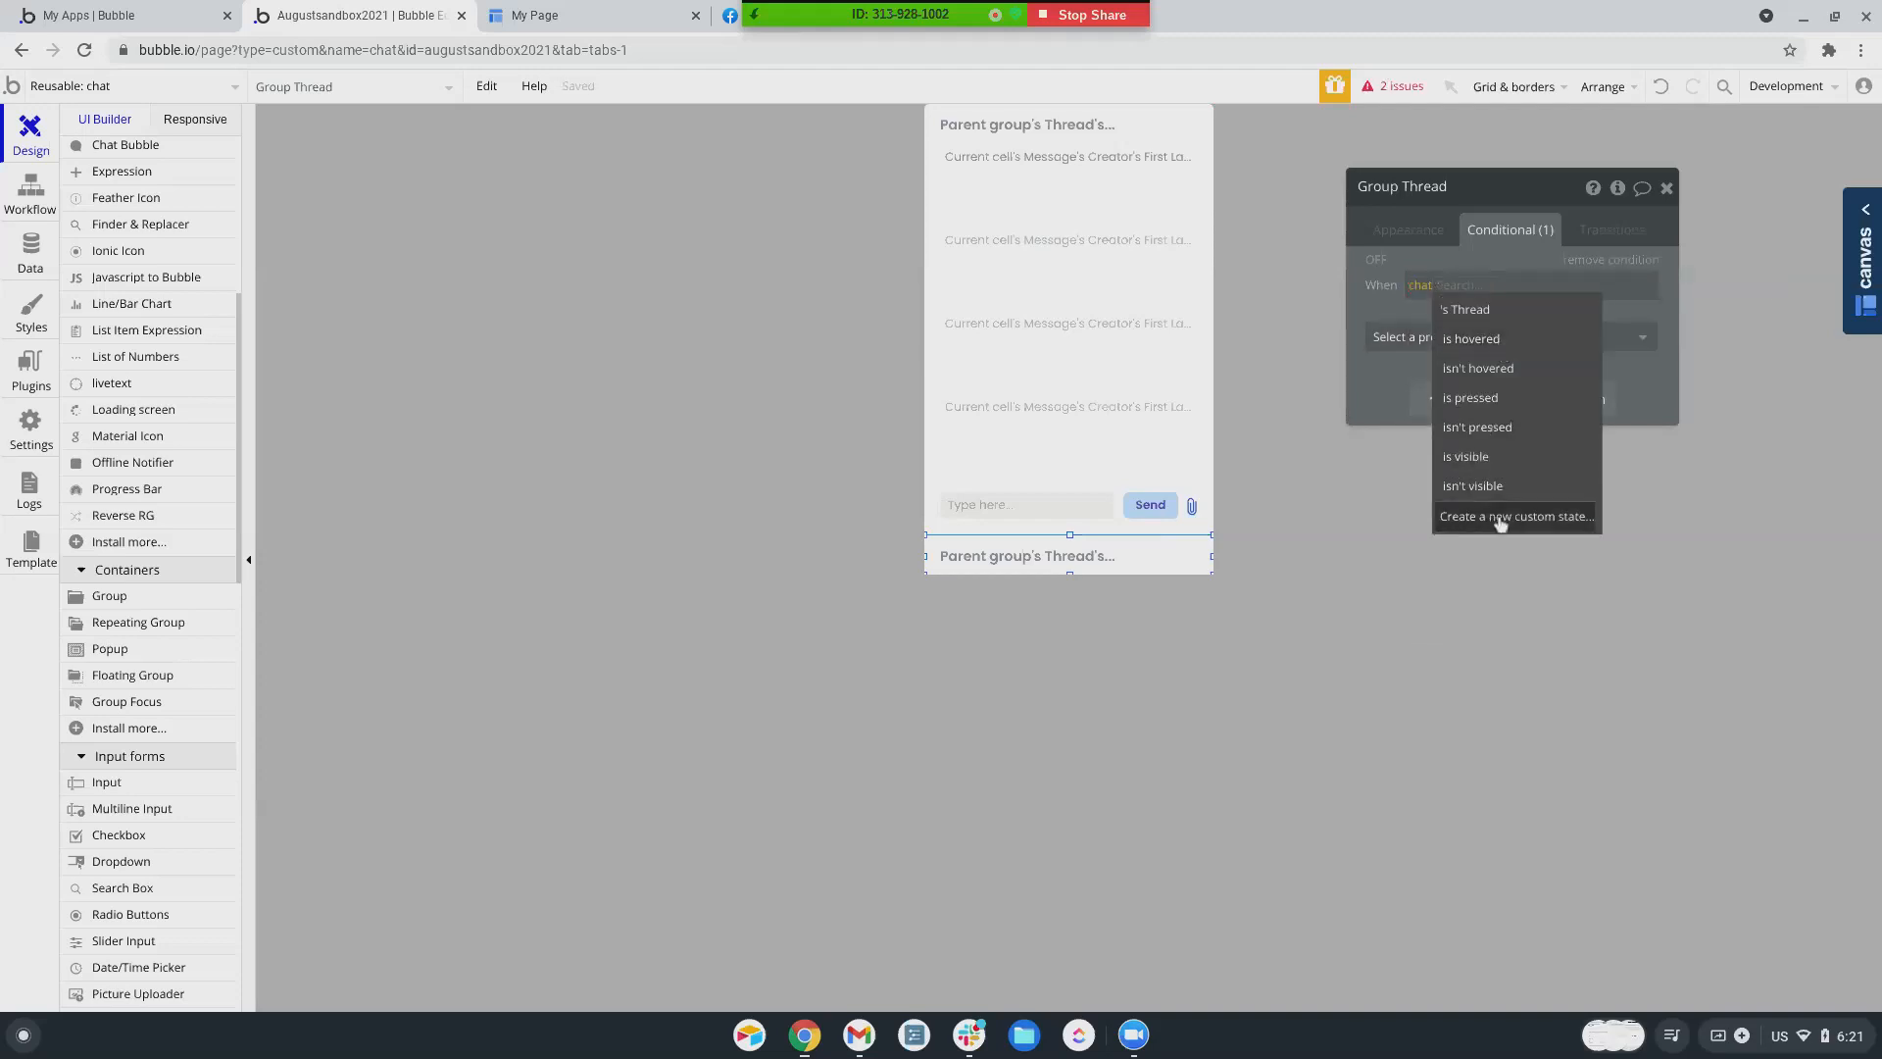
left_click(1499, 519)
type("collapse")
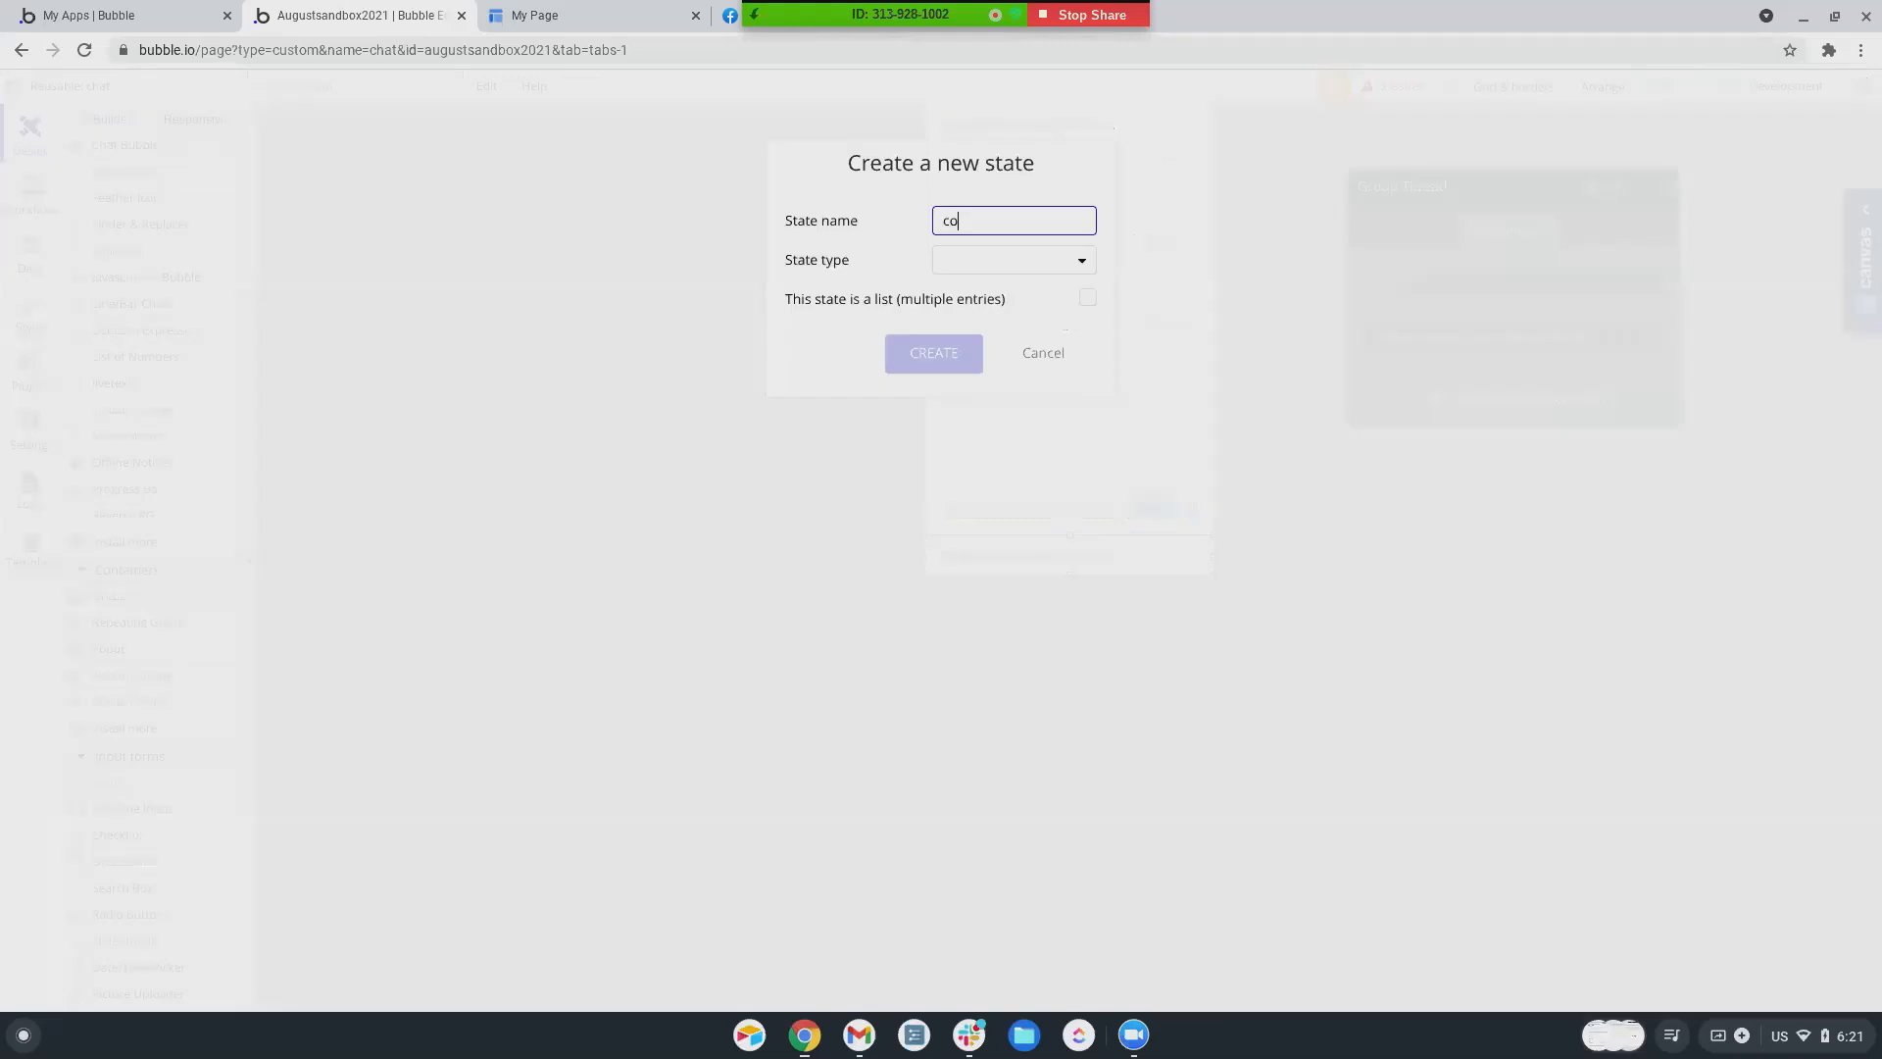
left_click(990, 260)
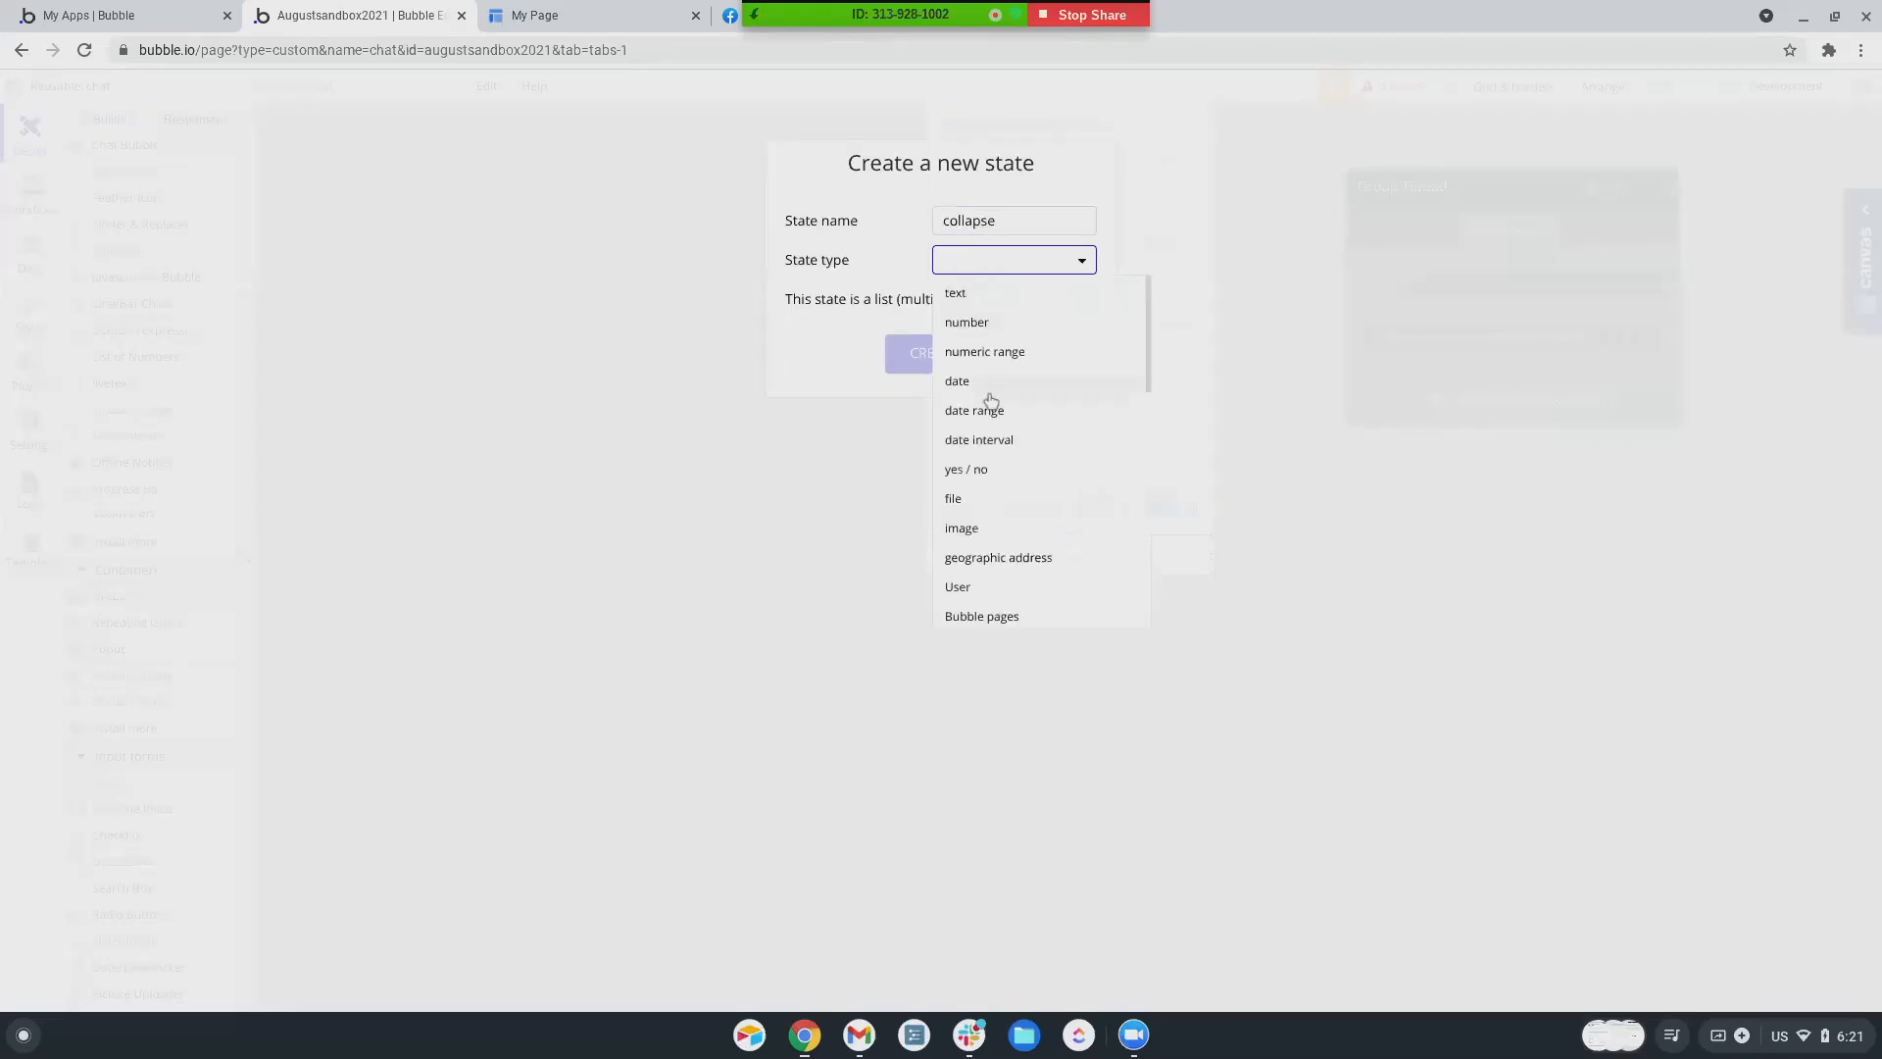
left_click(973, 469)
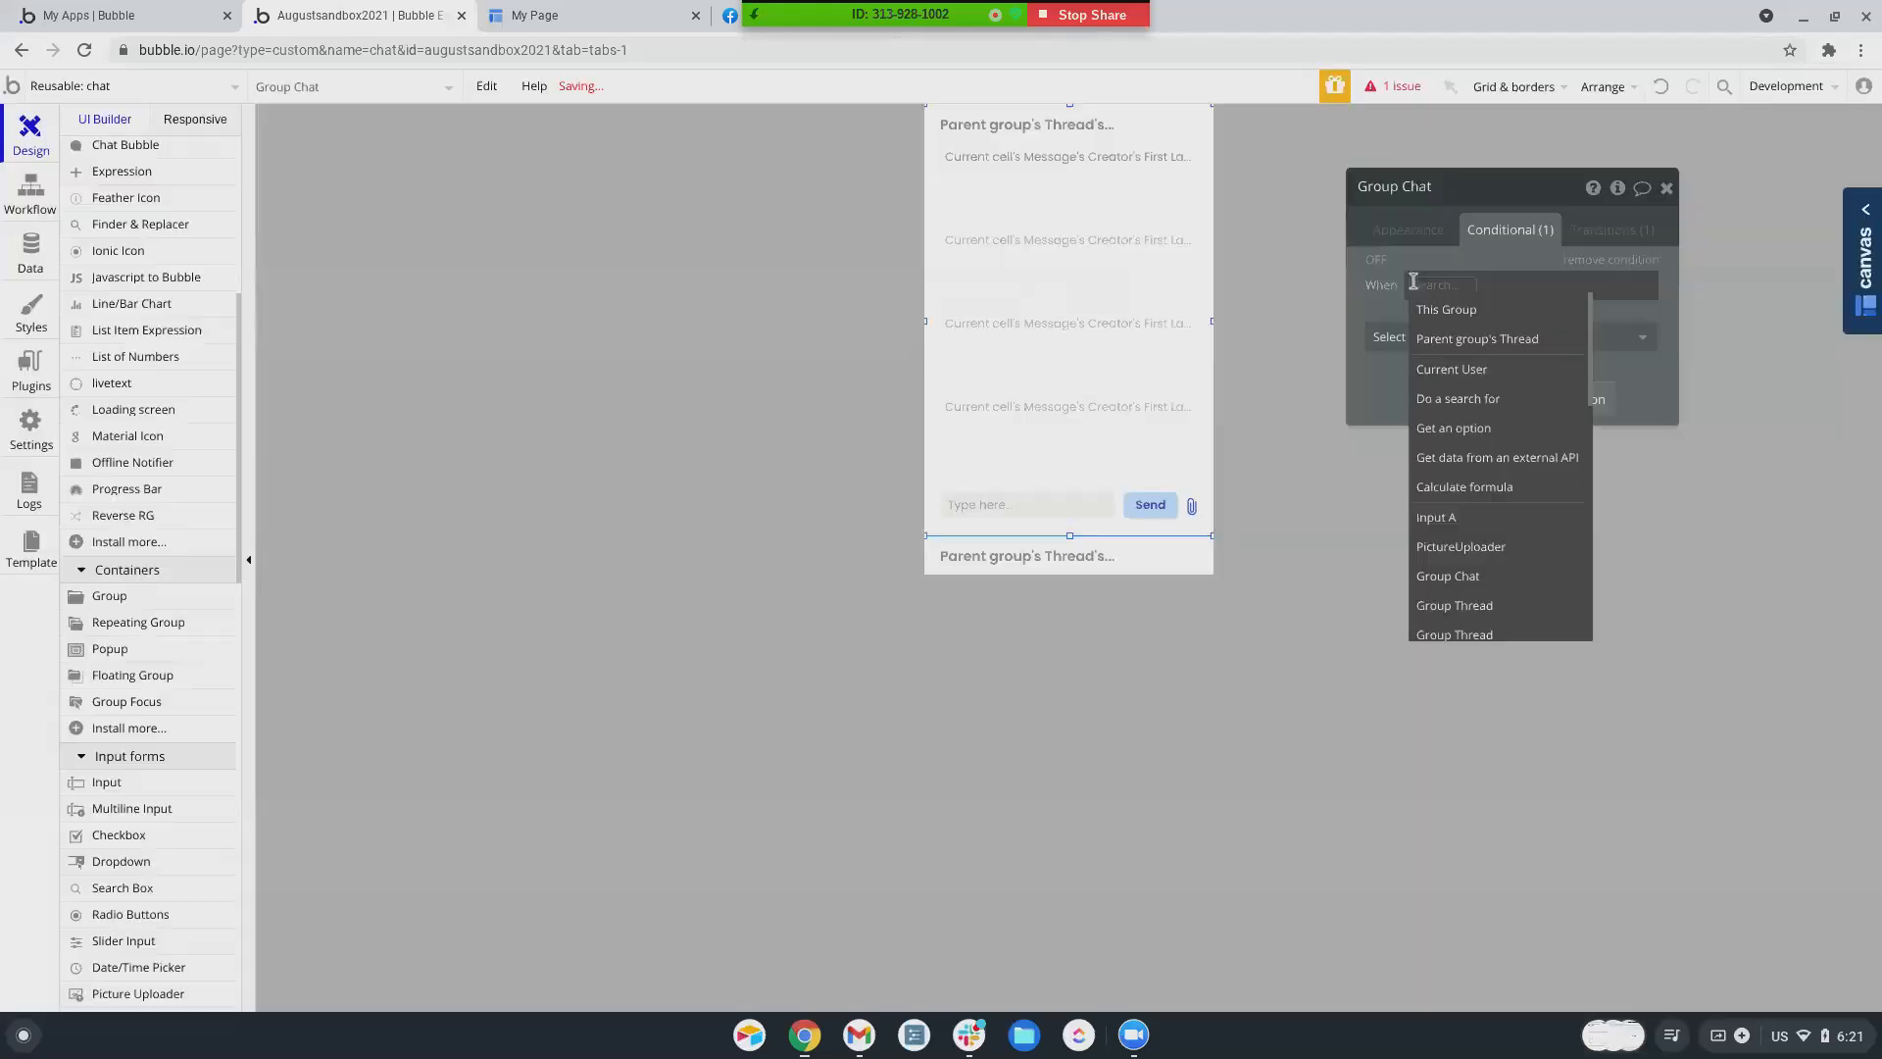
- Define Group Chat's condition as chat's collapse is "no" and add its This element is visible property
left_click(1455, 517)
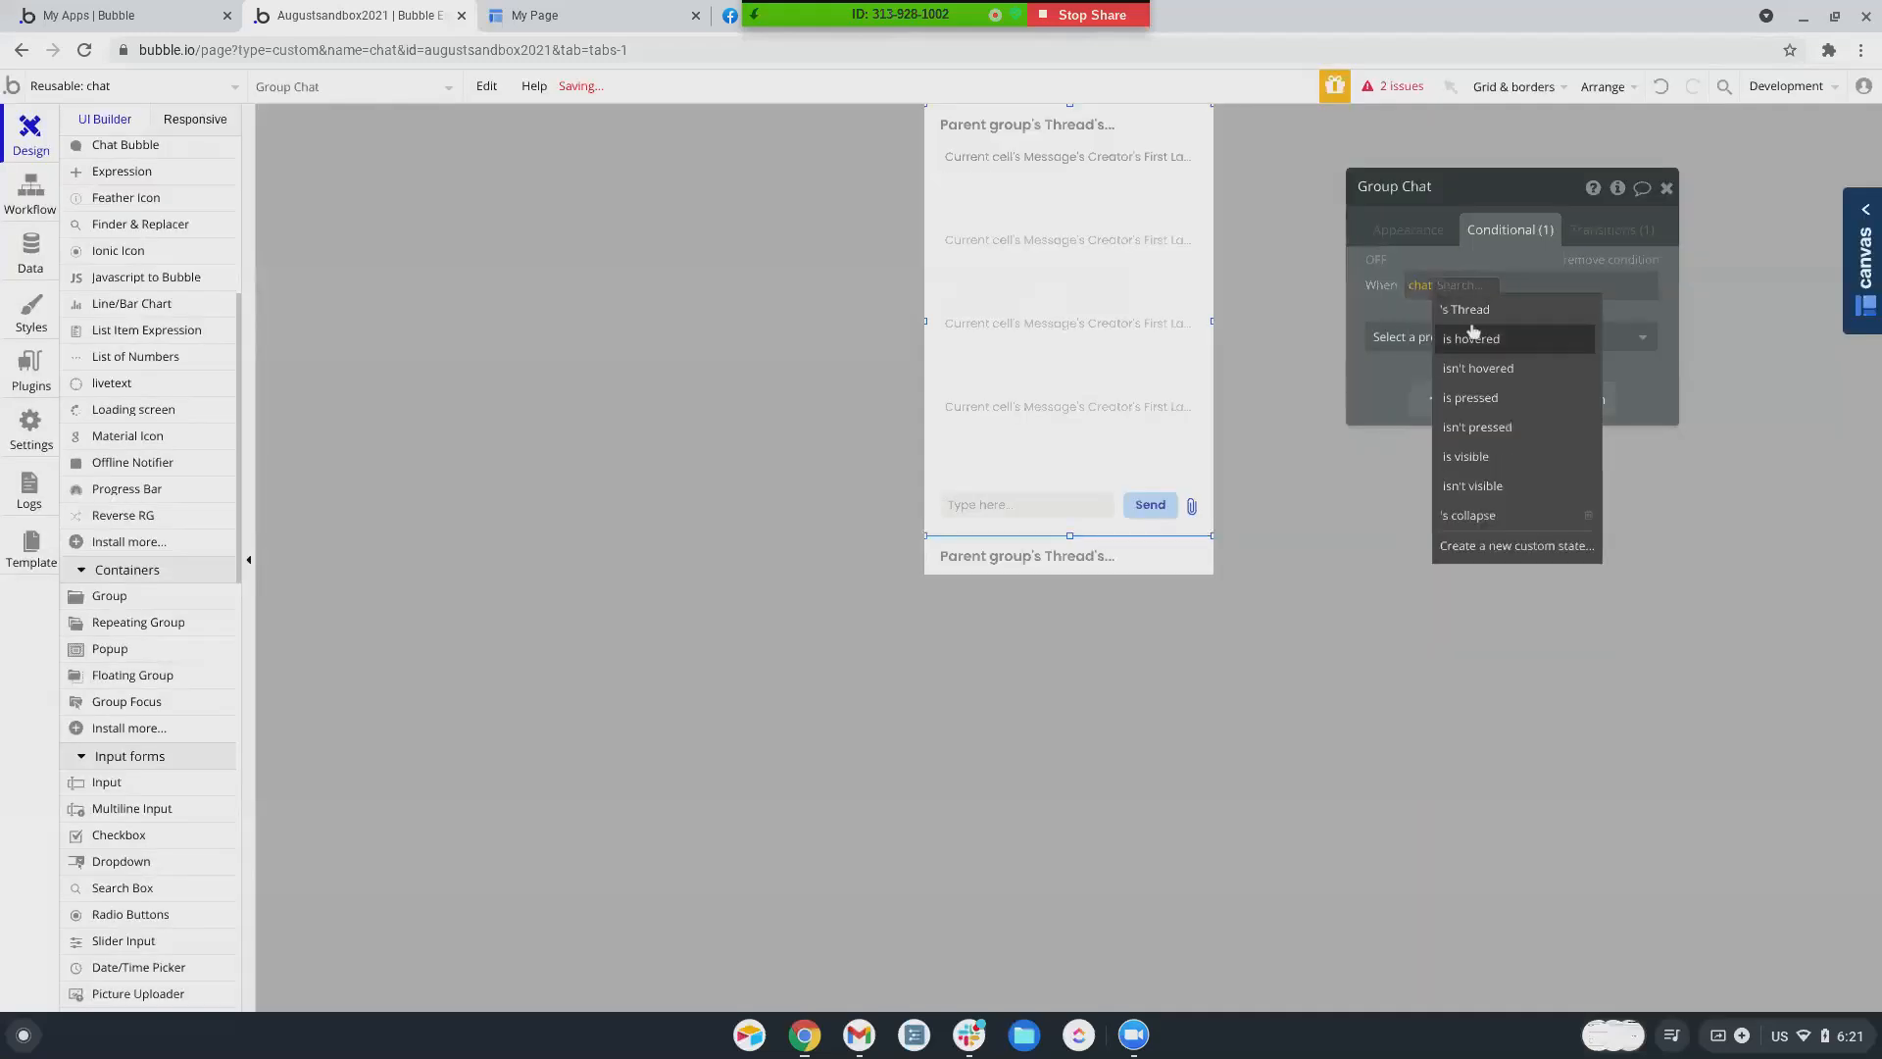
left_click(1463, 516)
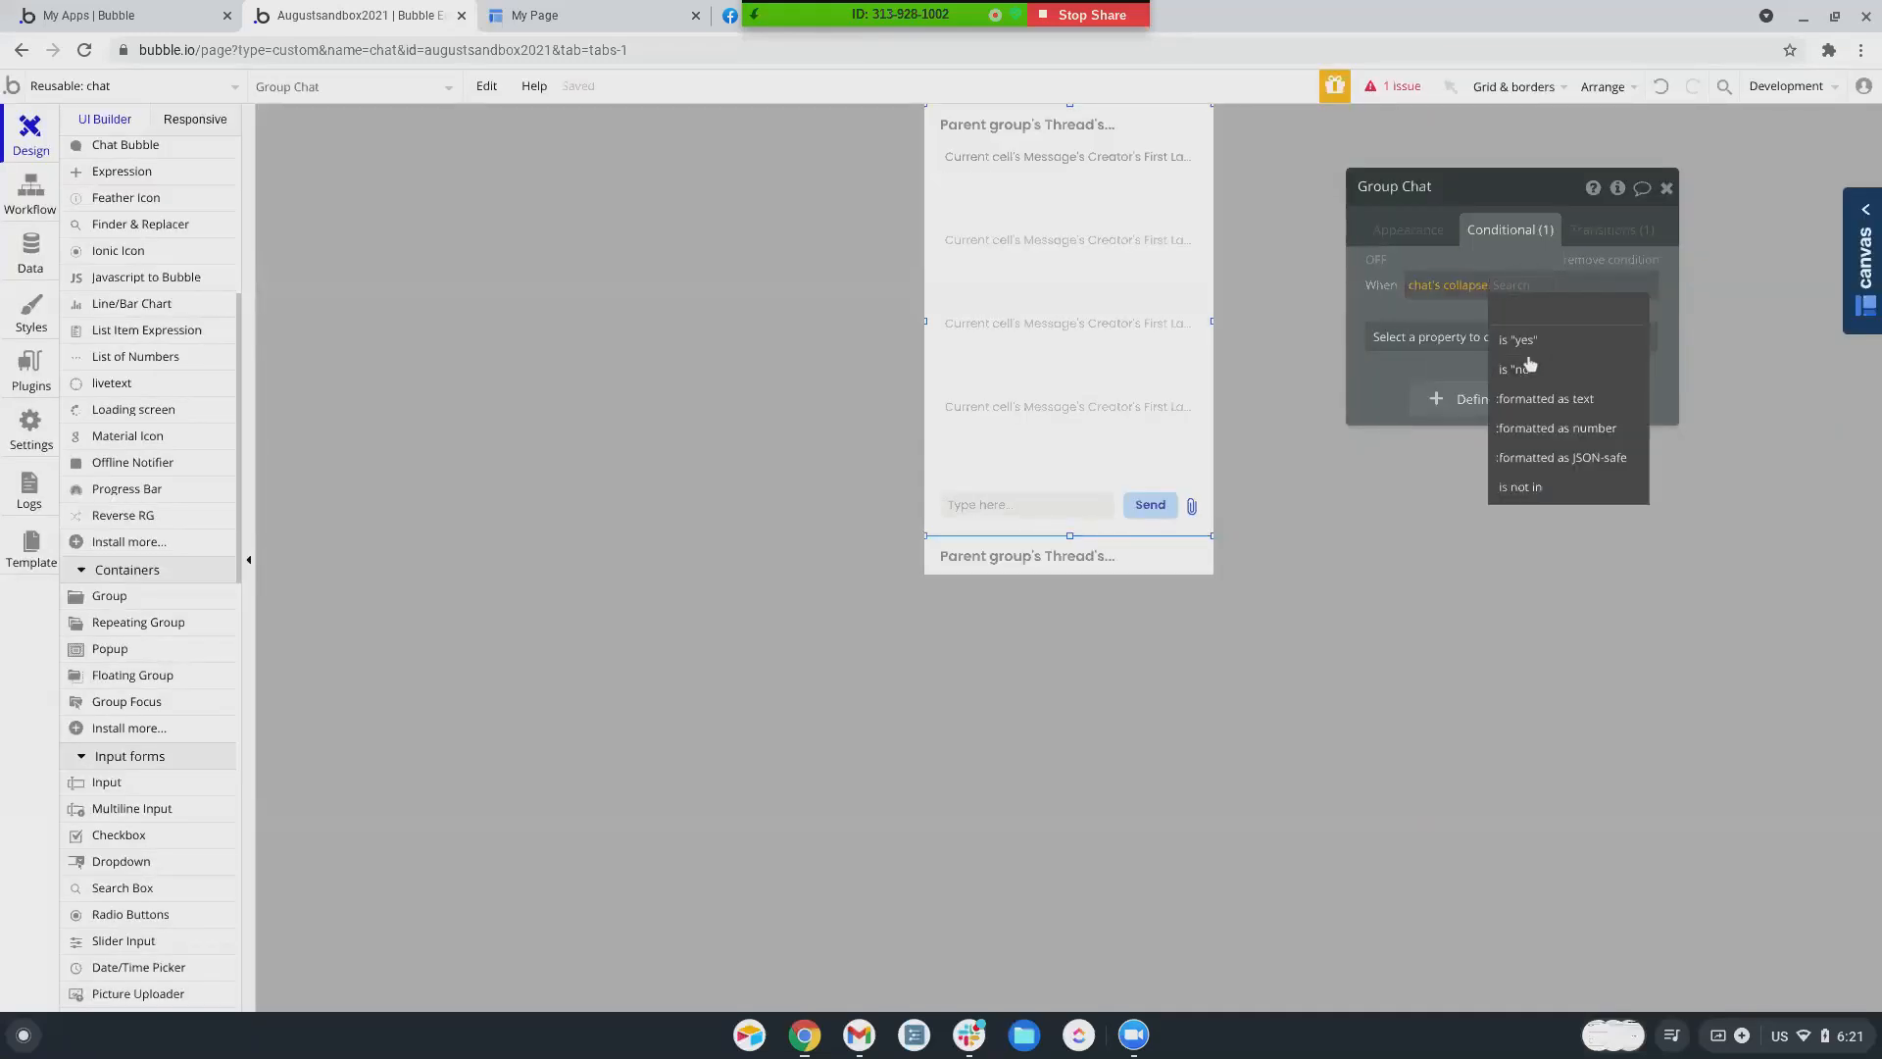
left_click(1527, 369)
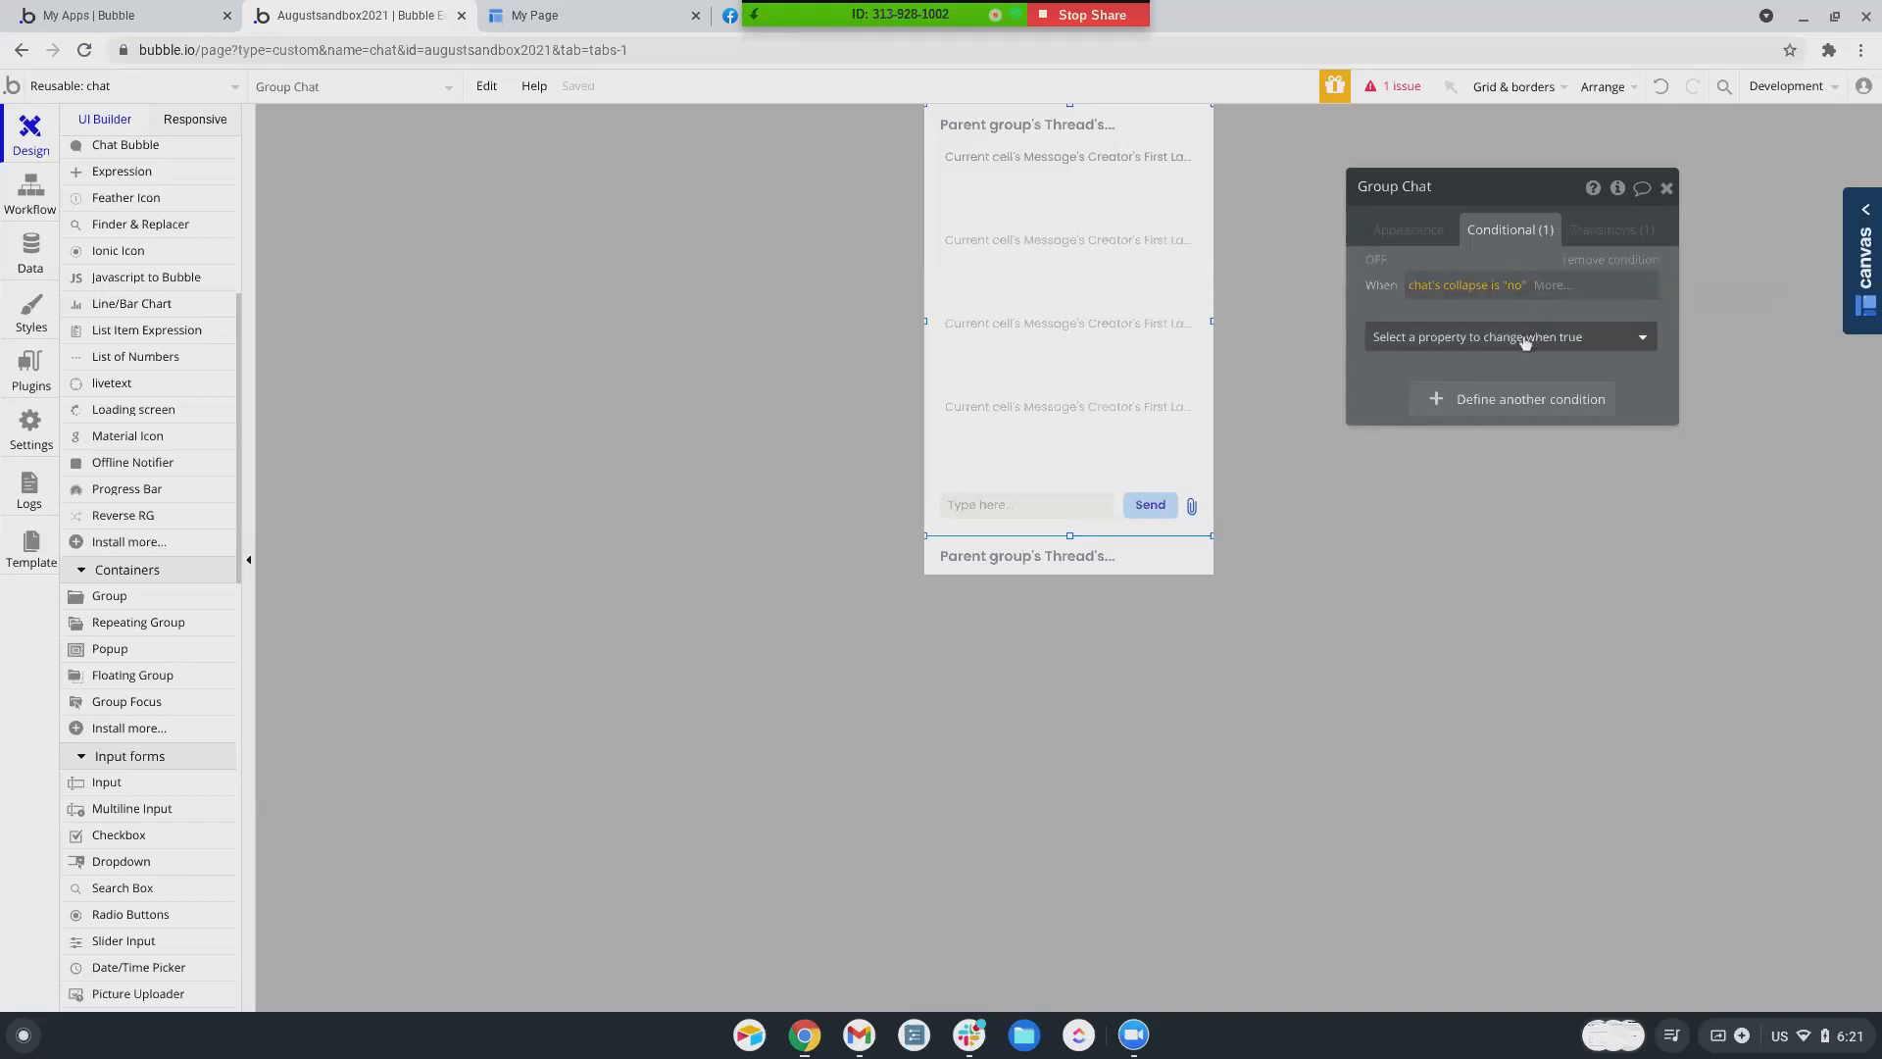
left_click(1514, 285)
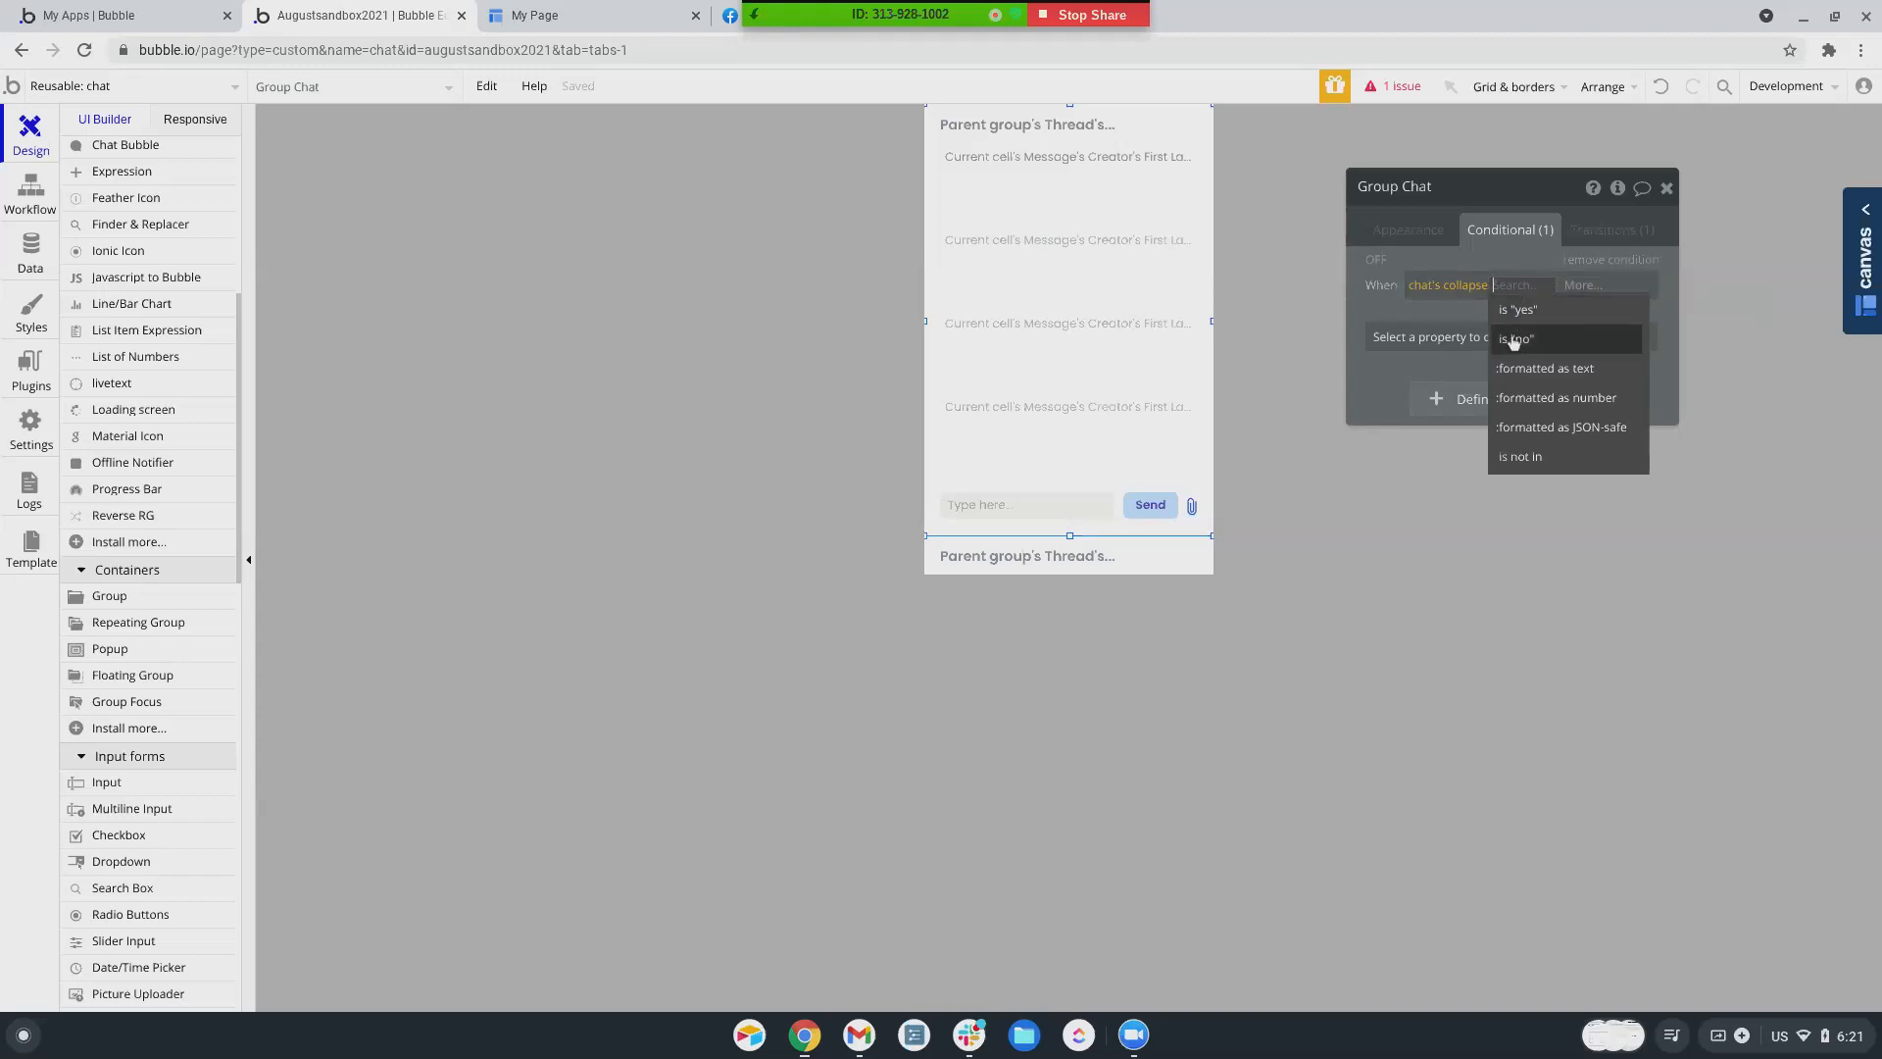
left_click(1514, 340)
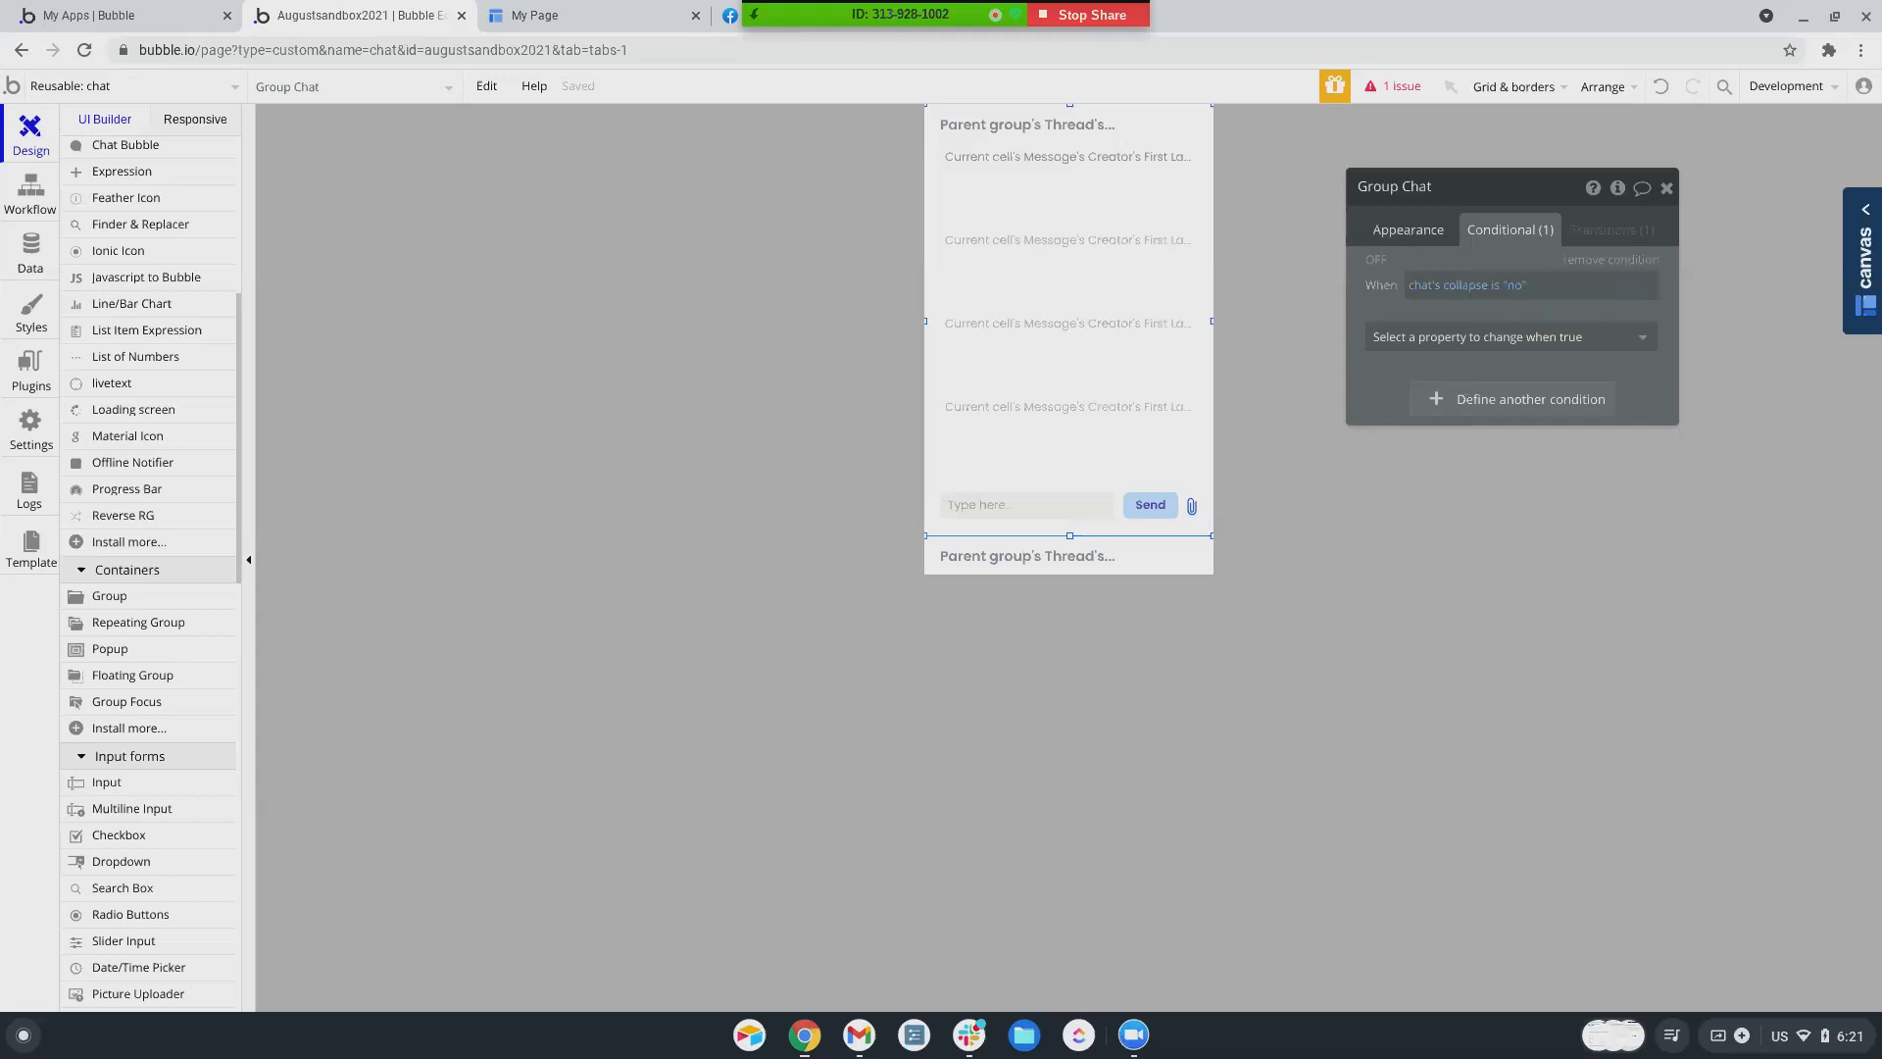
left_click(1452, 341)
left_click(1458, 399)
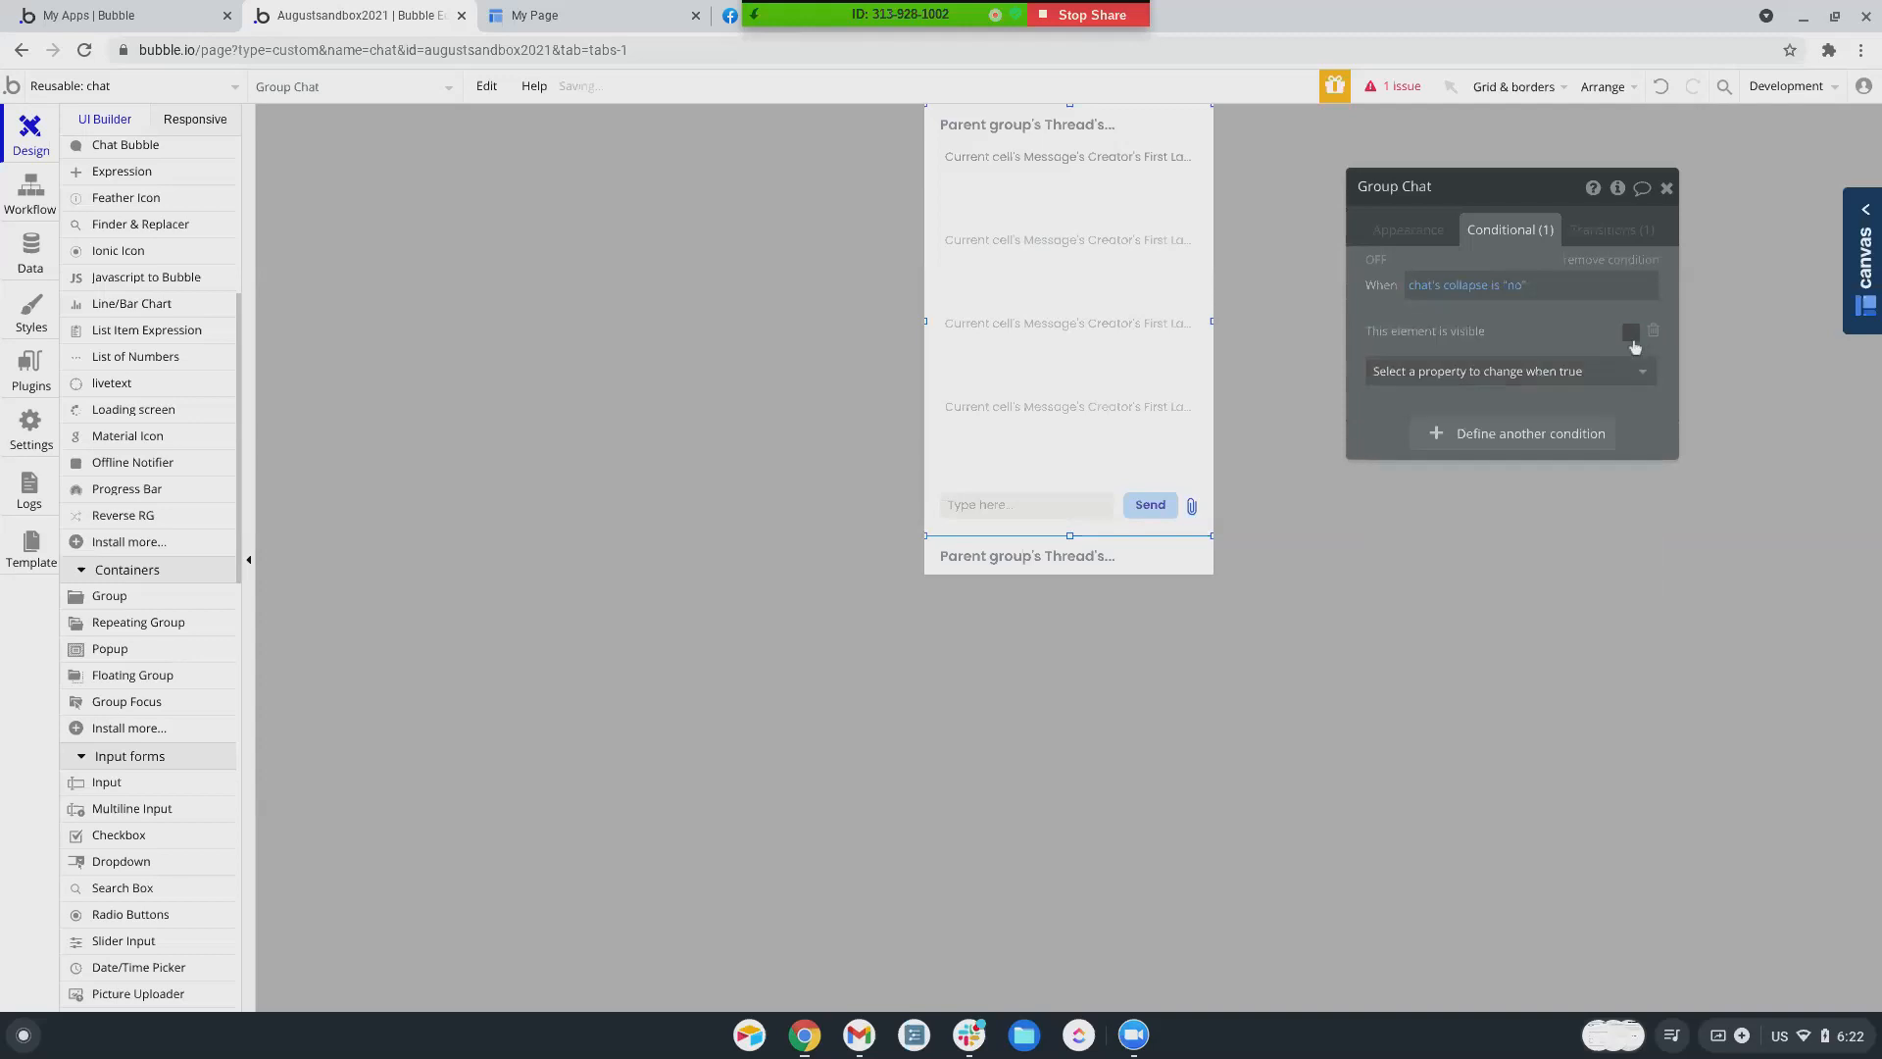
- Make Group Chat not visible on page load
left_click(1384, 232)
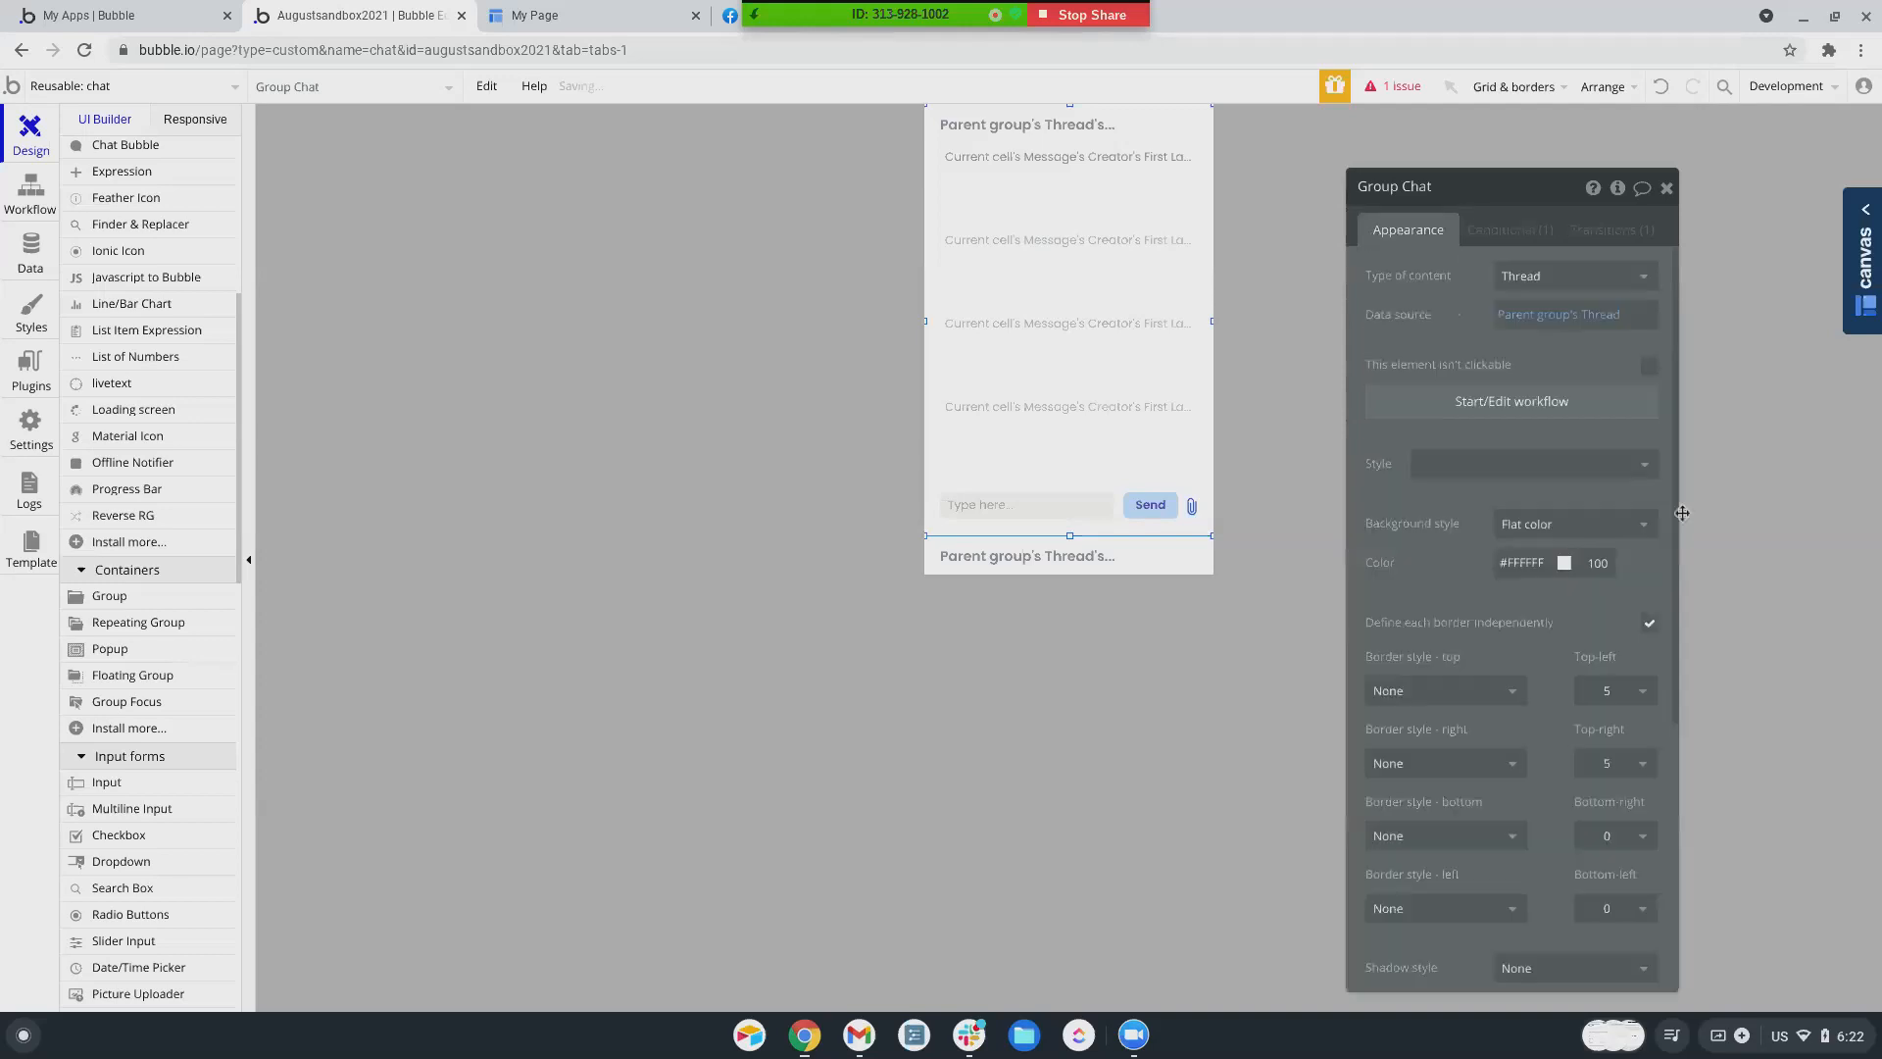
scroll(1595, 658, "down", 5)
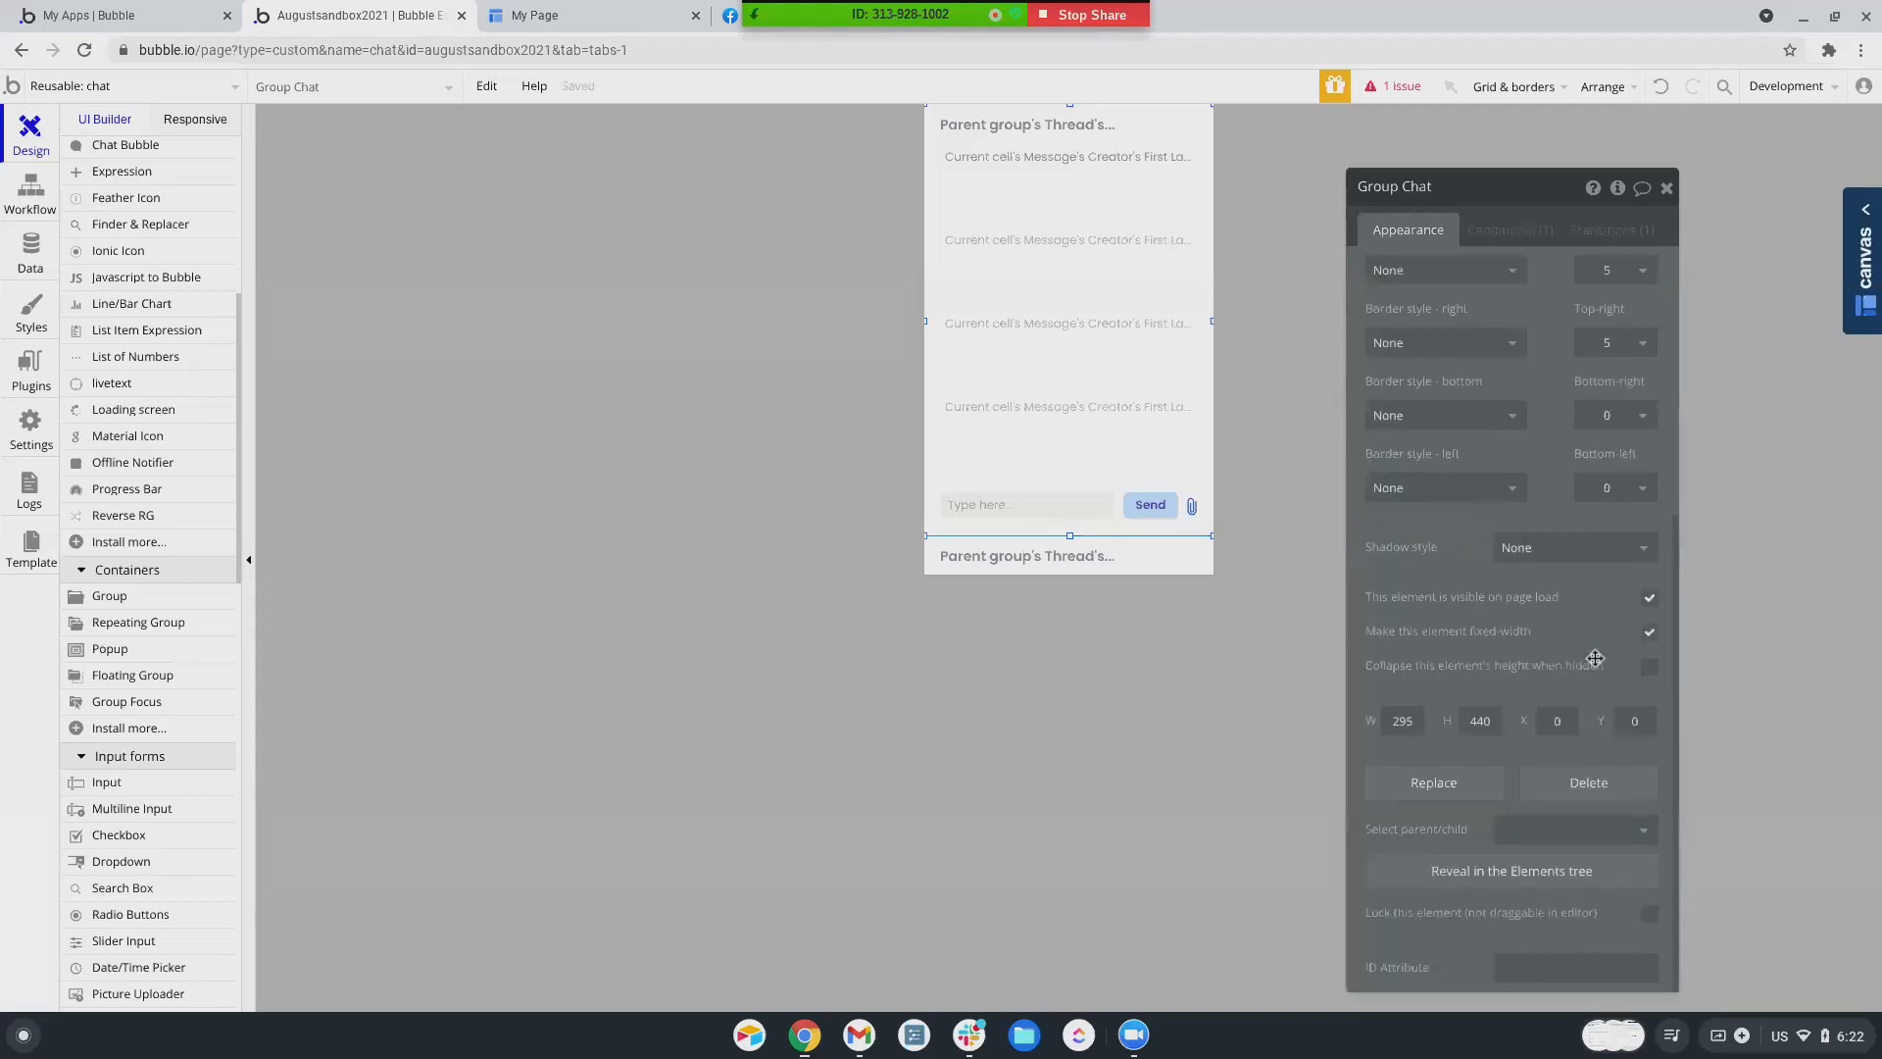
left_click(1650, 598)
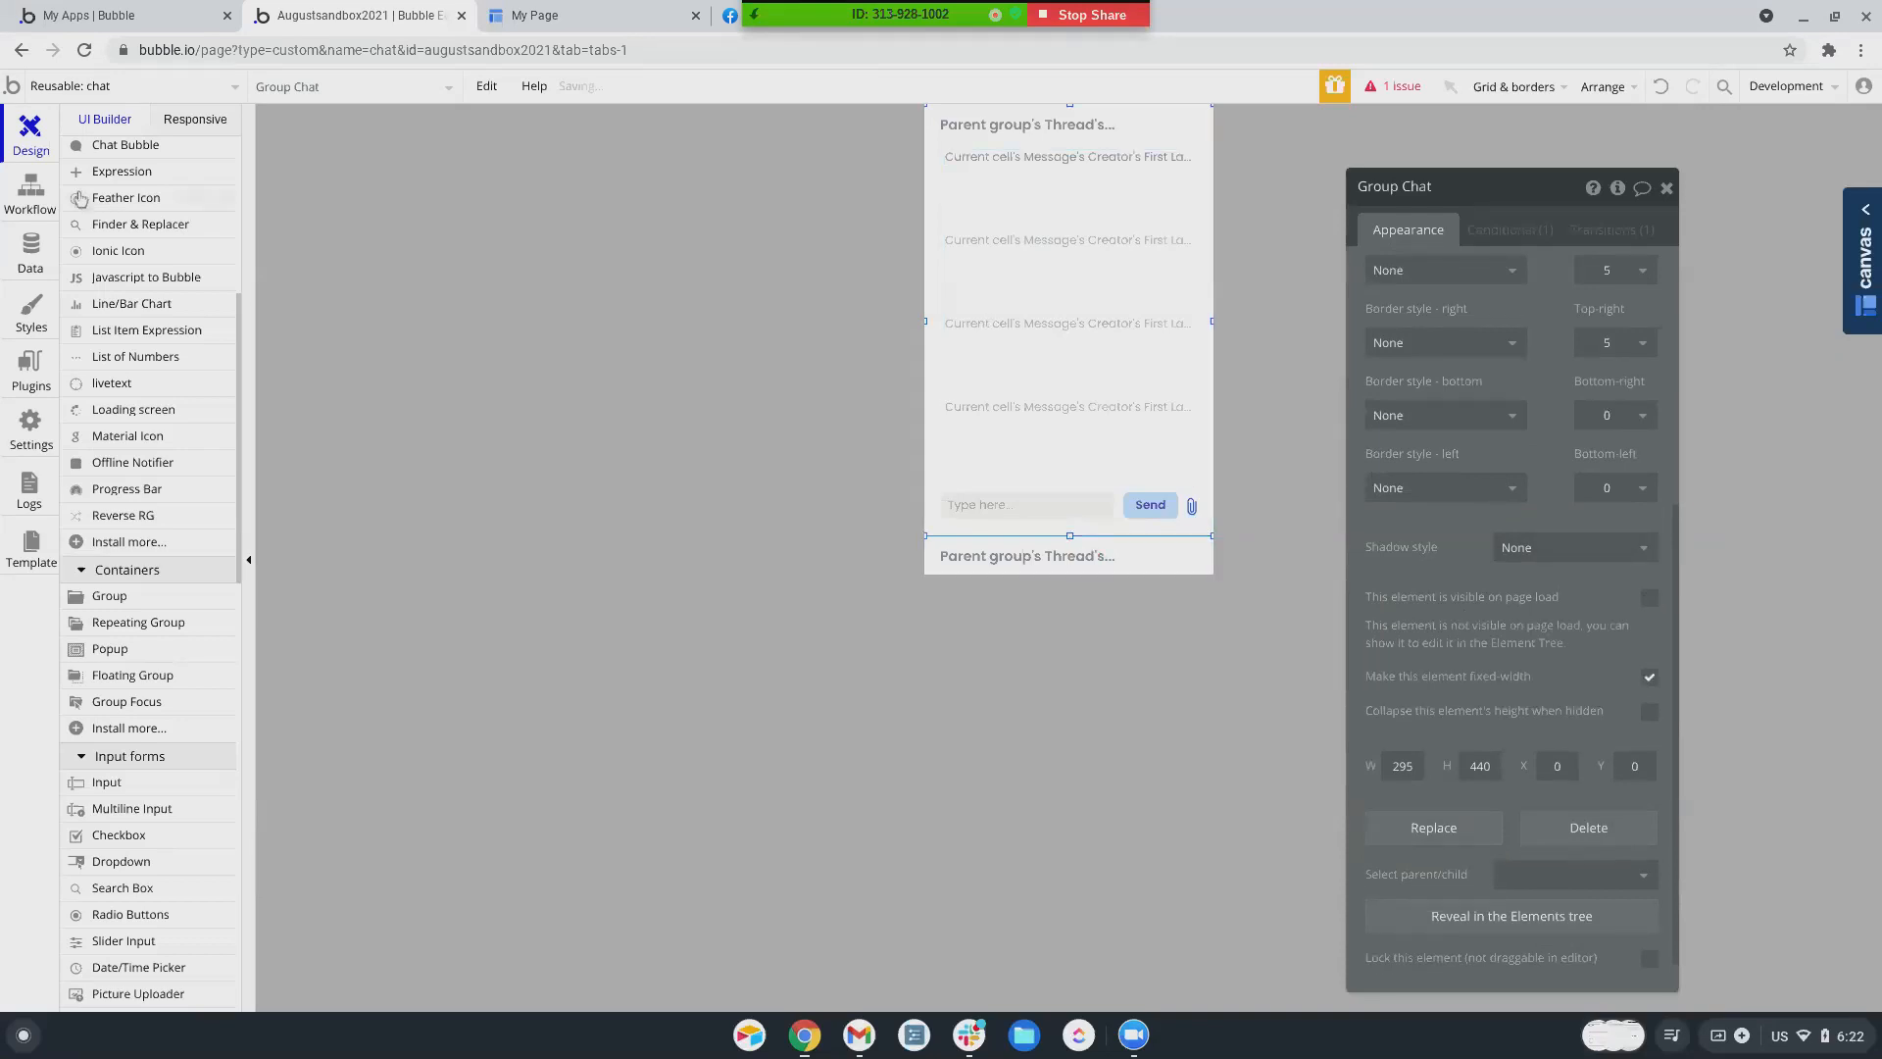
- Add a Page is loaded event to the chat element's workflows
left_click(27, 194)
left_click(312, 215)
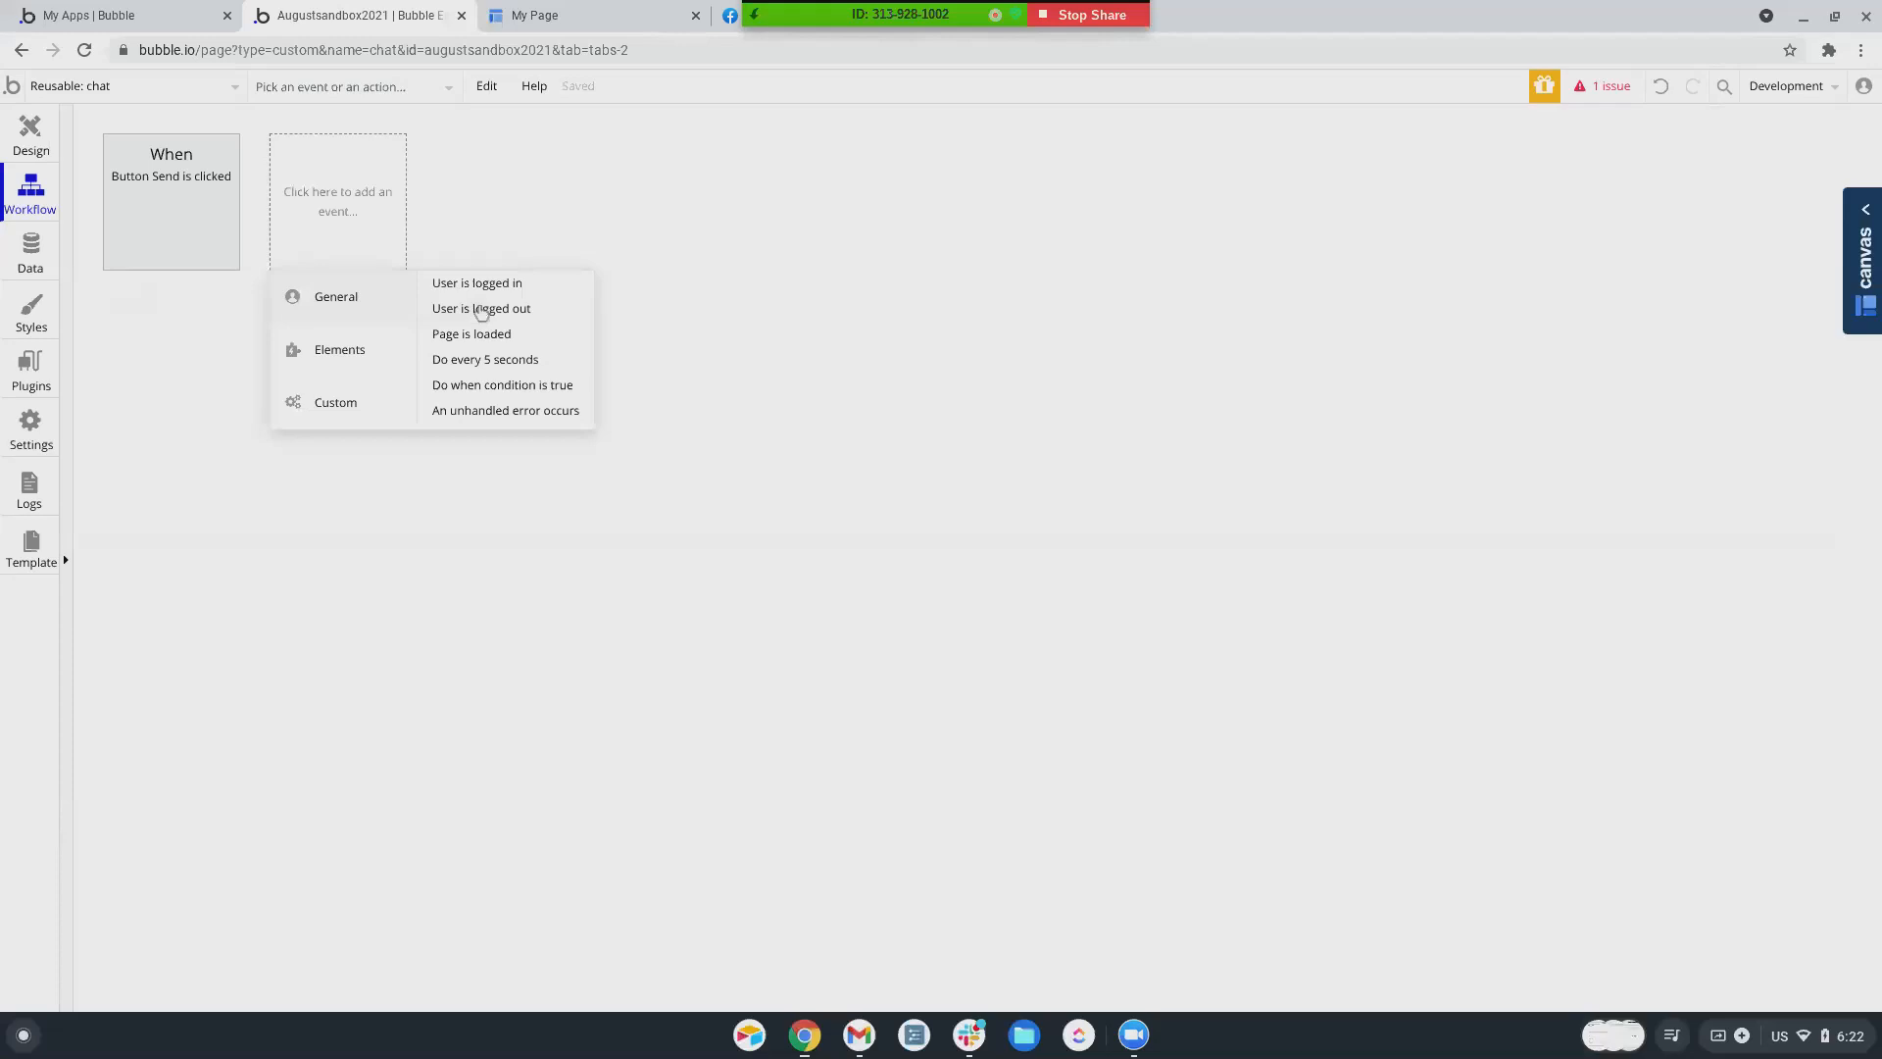
left_click(466, 337)
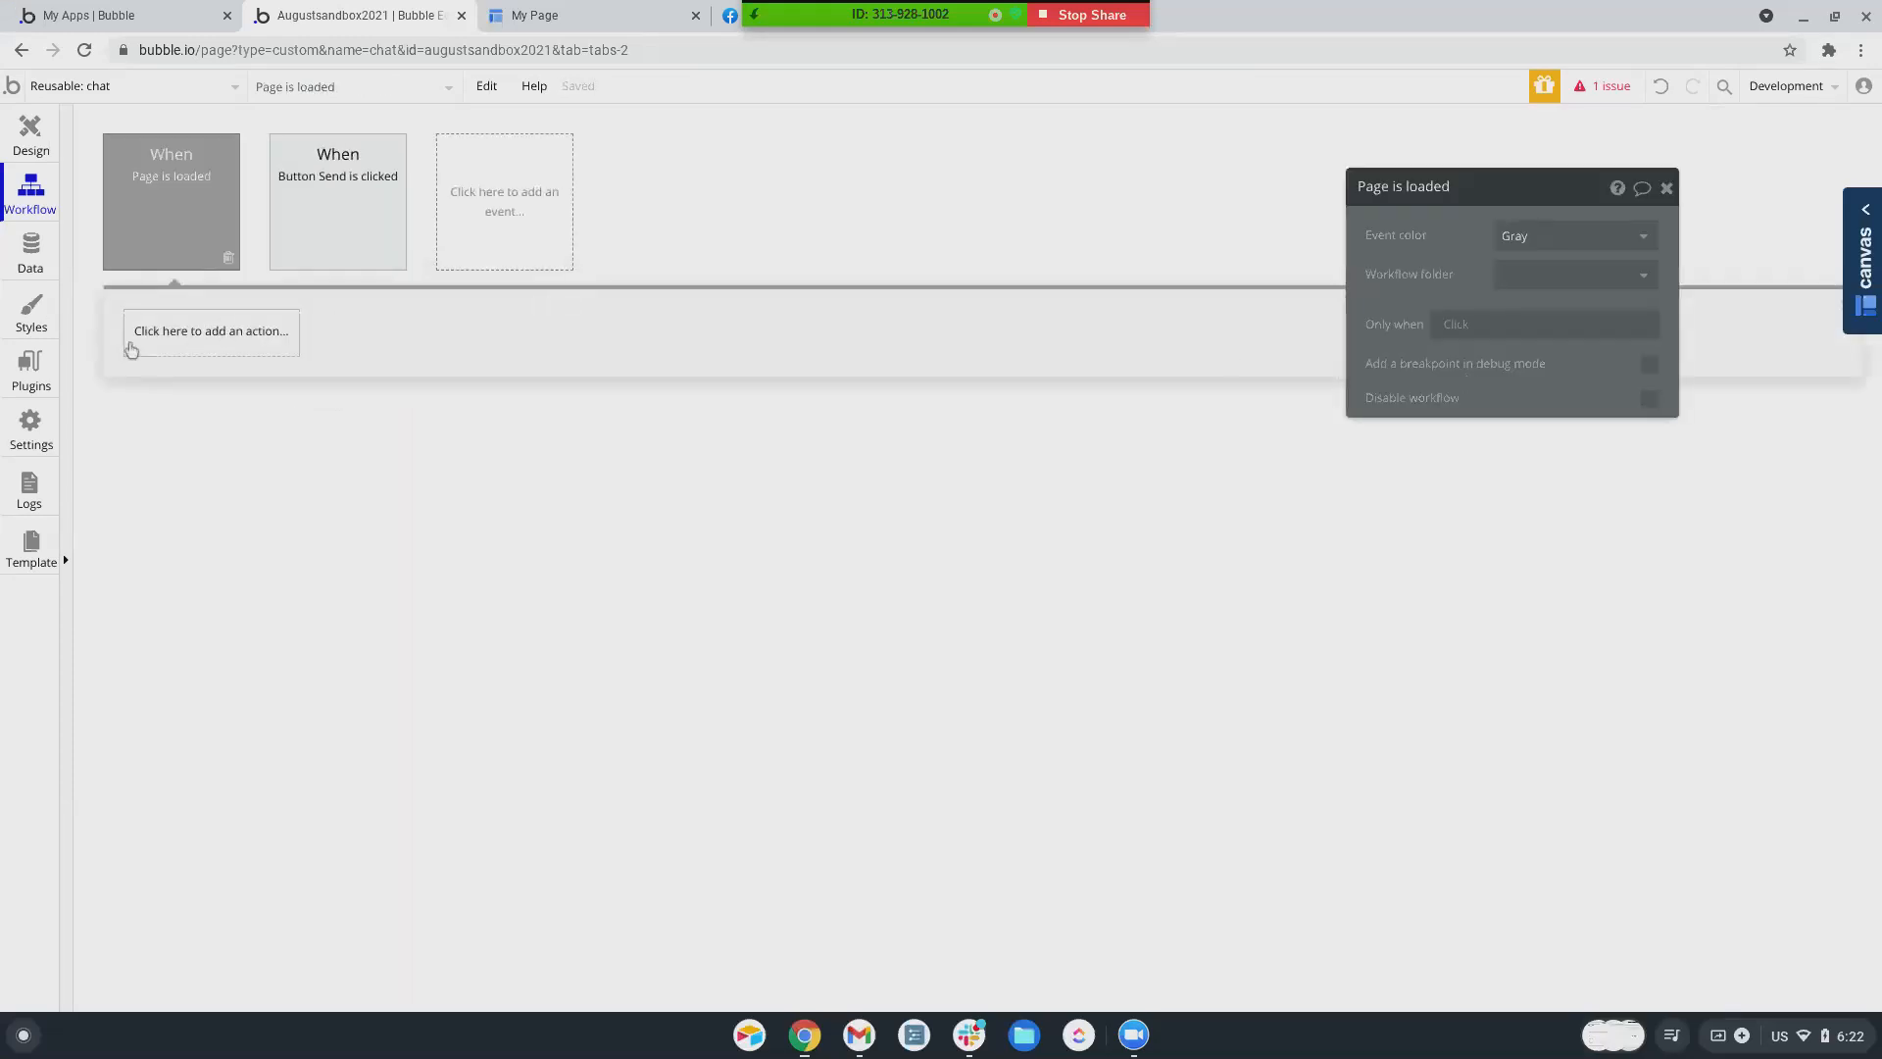
- Add a Set state action to the Page is loaded event that sets chat's collapse state to "no"
left_click(171, 345)
mouse_move(197, 603)
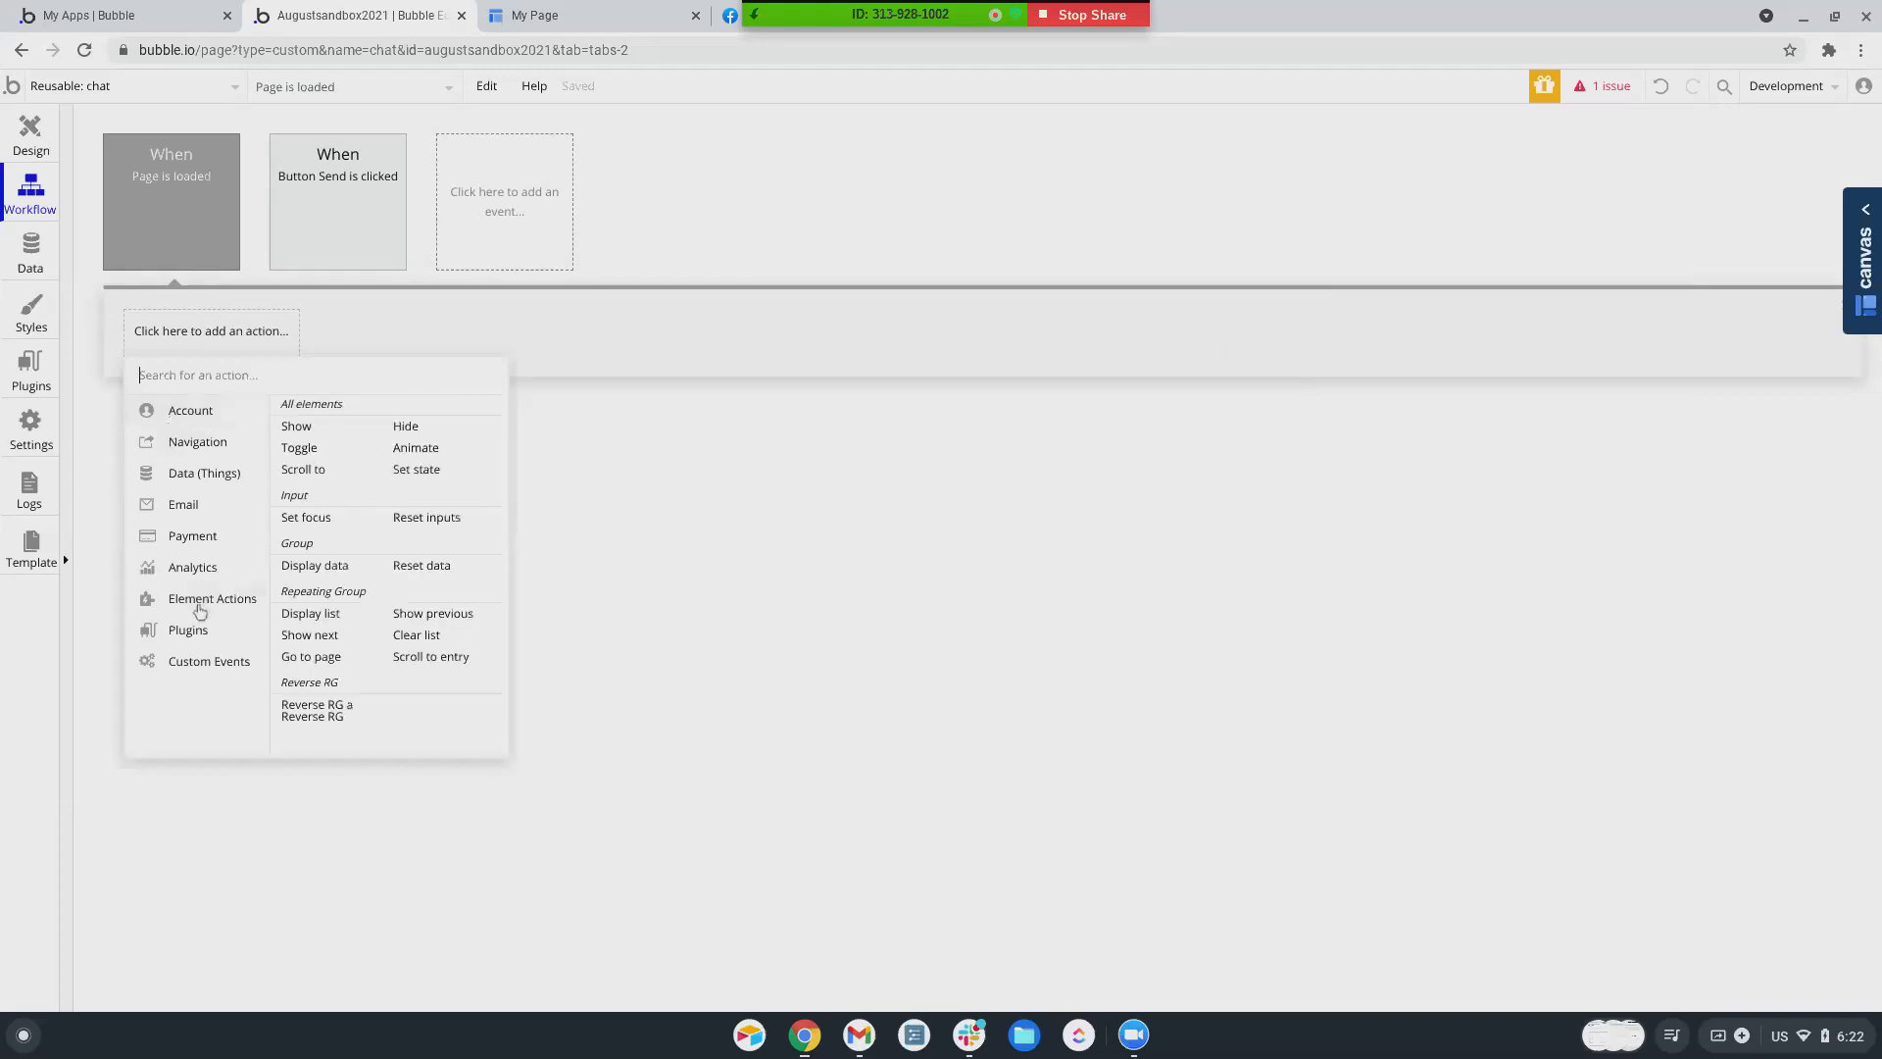
left_click(417, 470)
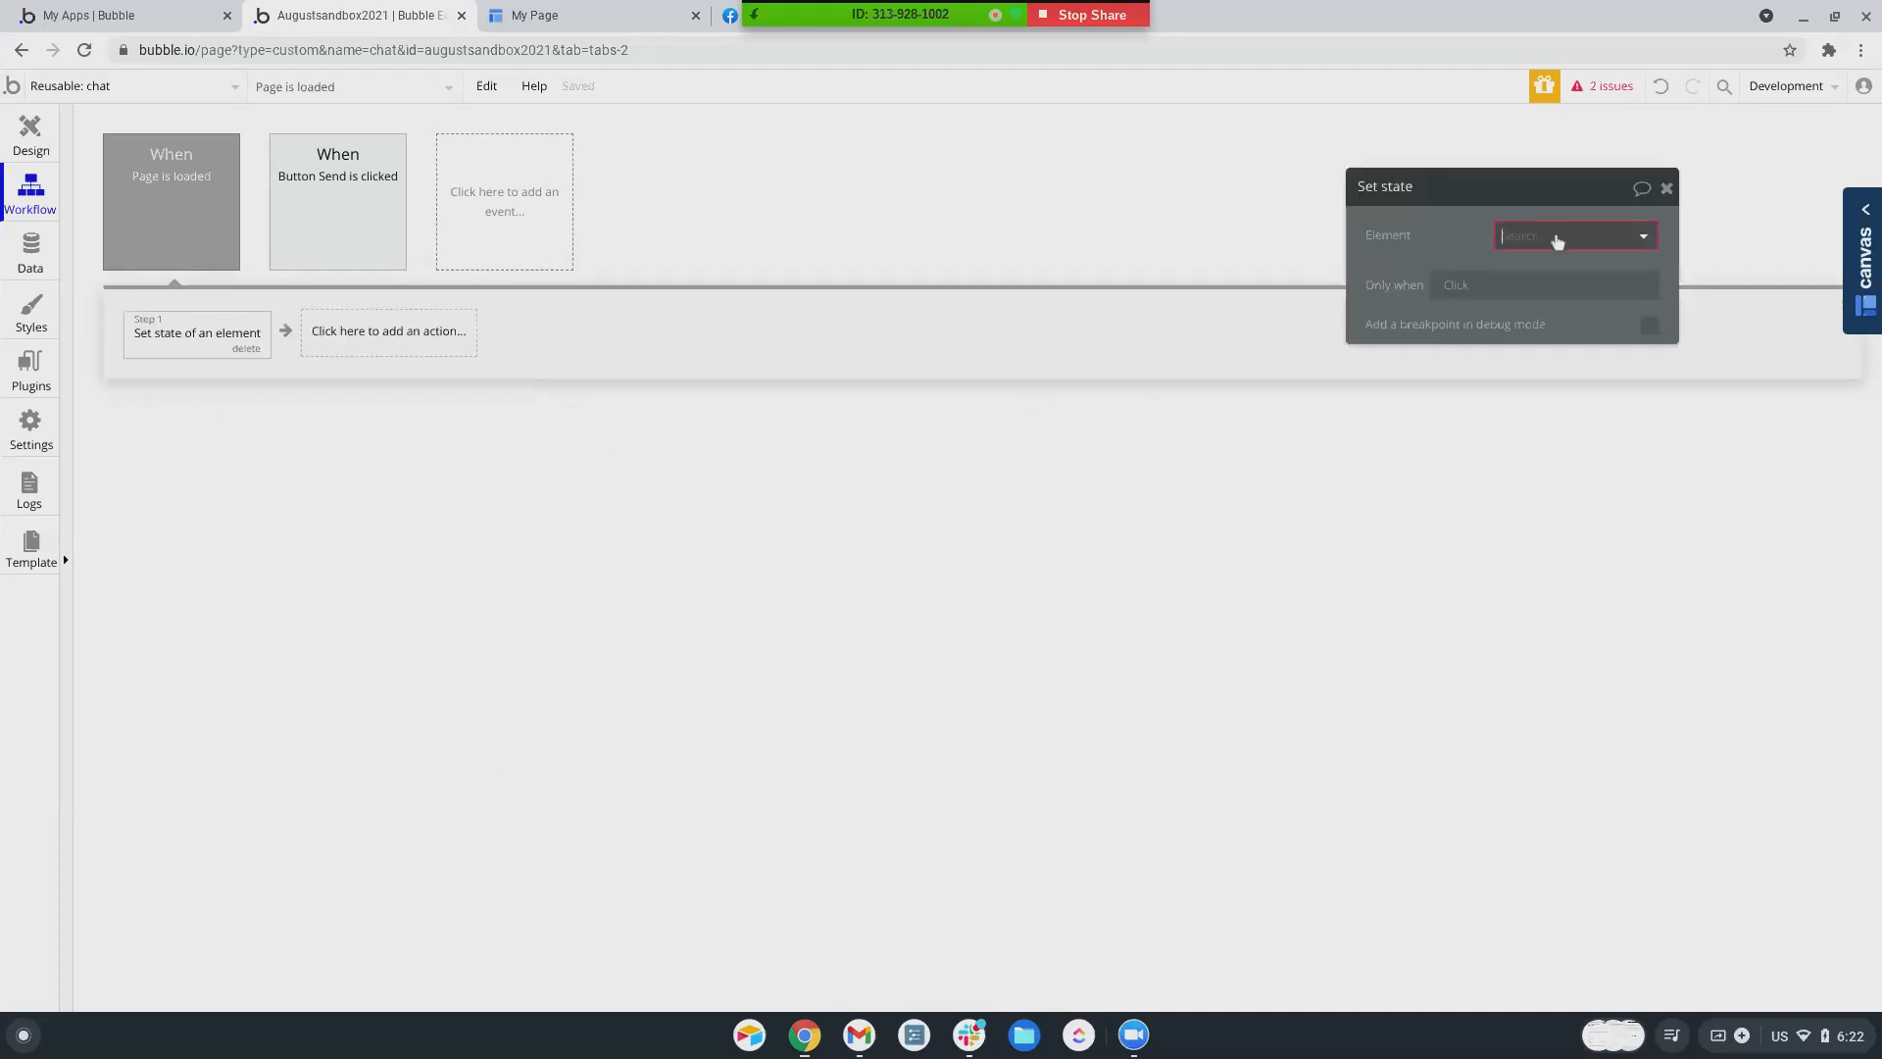
left_click(1555, 236)
left_click(1535, 271)
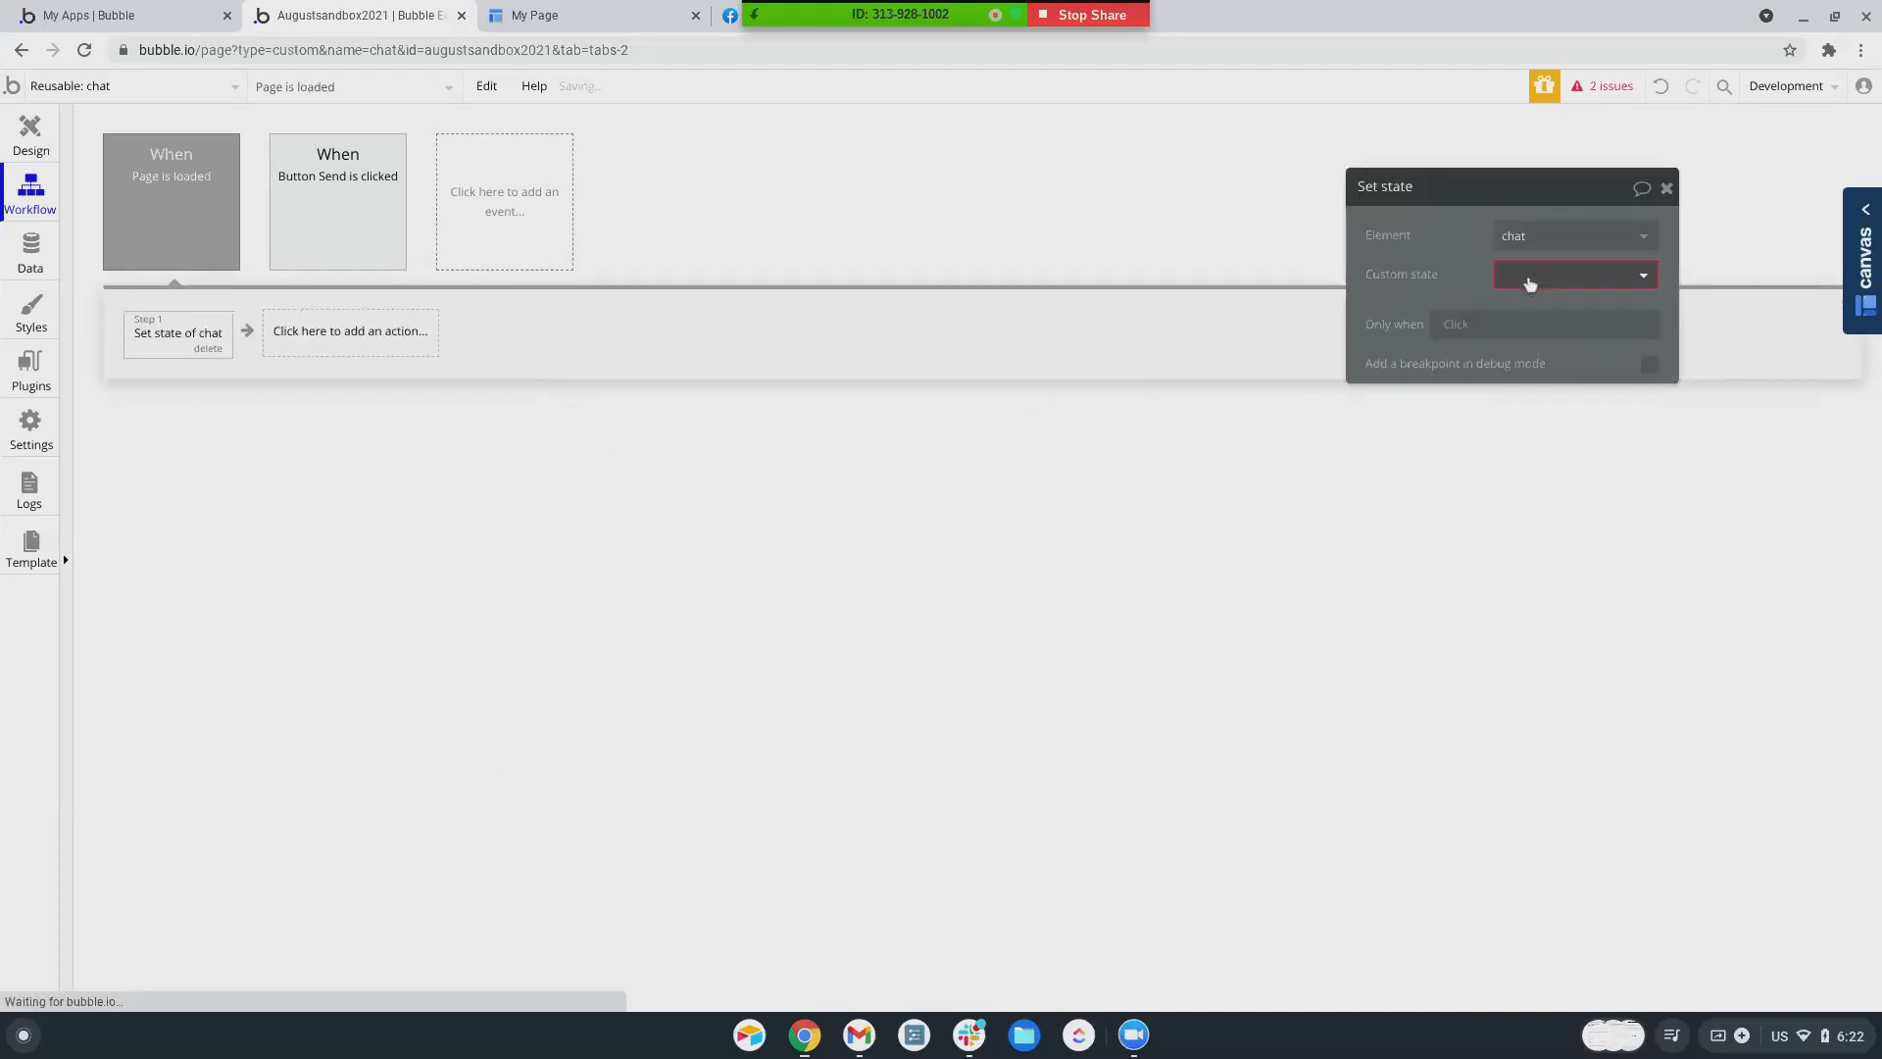
left_click(1526, 278)
left_click(1513, 307)
left_click(1520, 316)
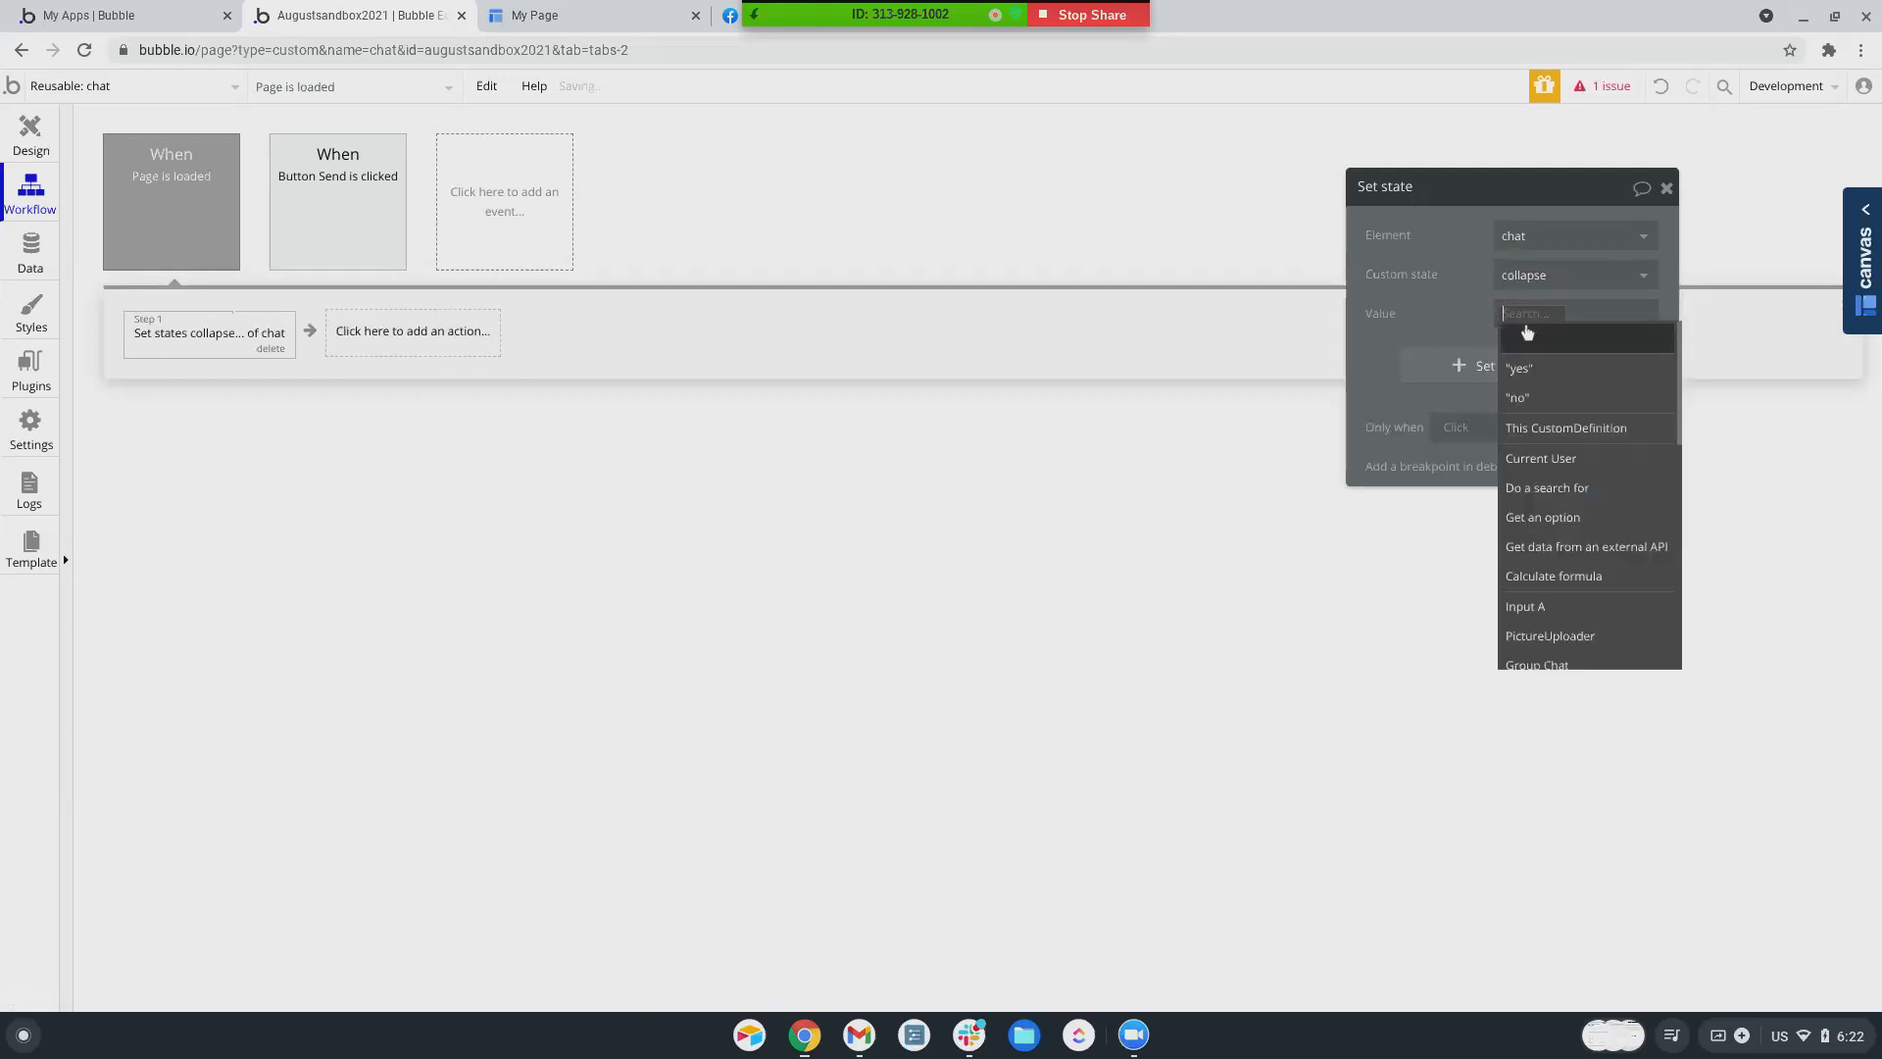
left_click(1518, 400)
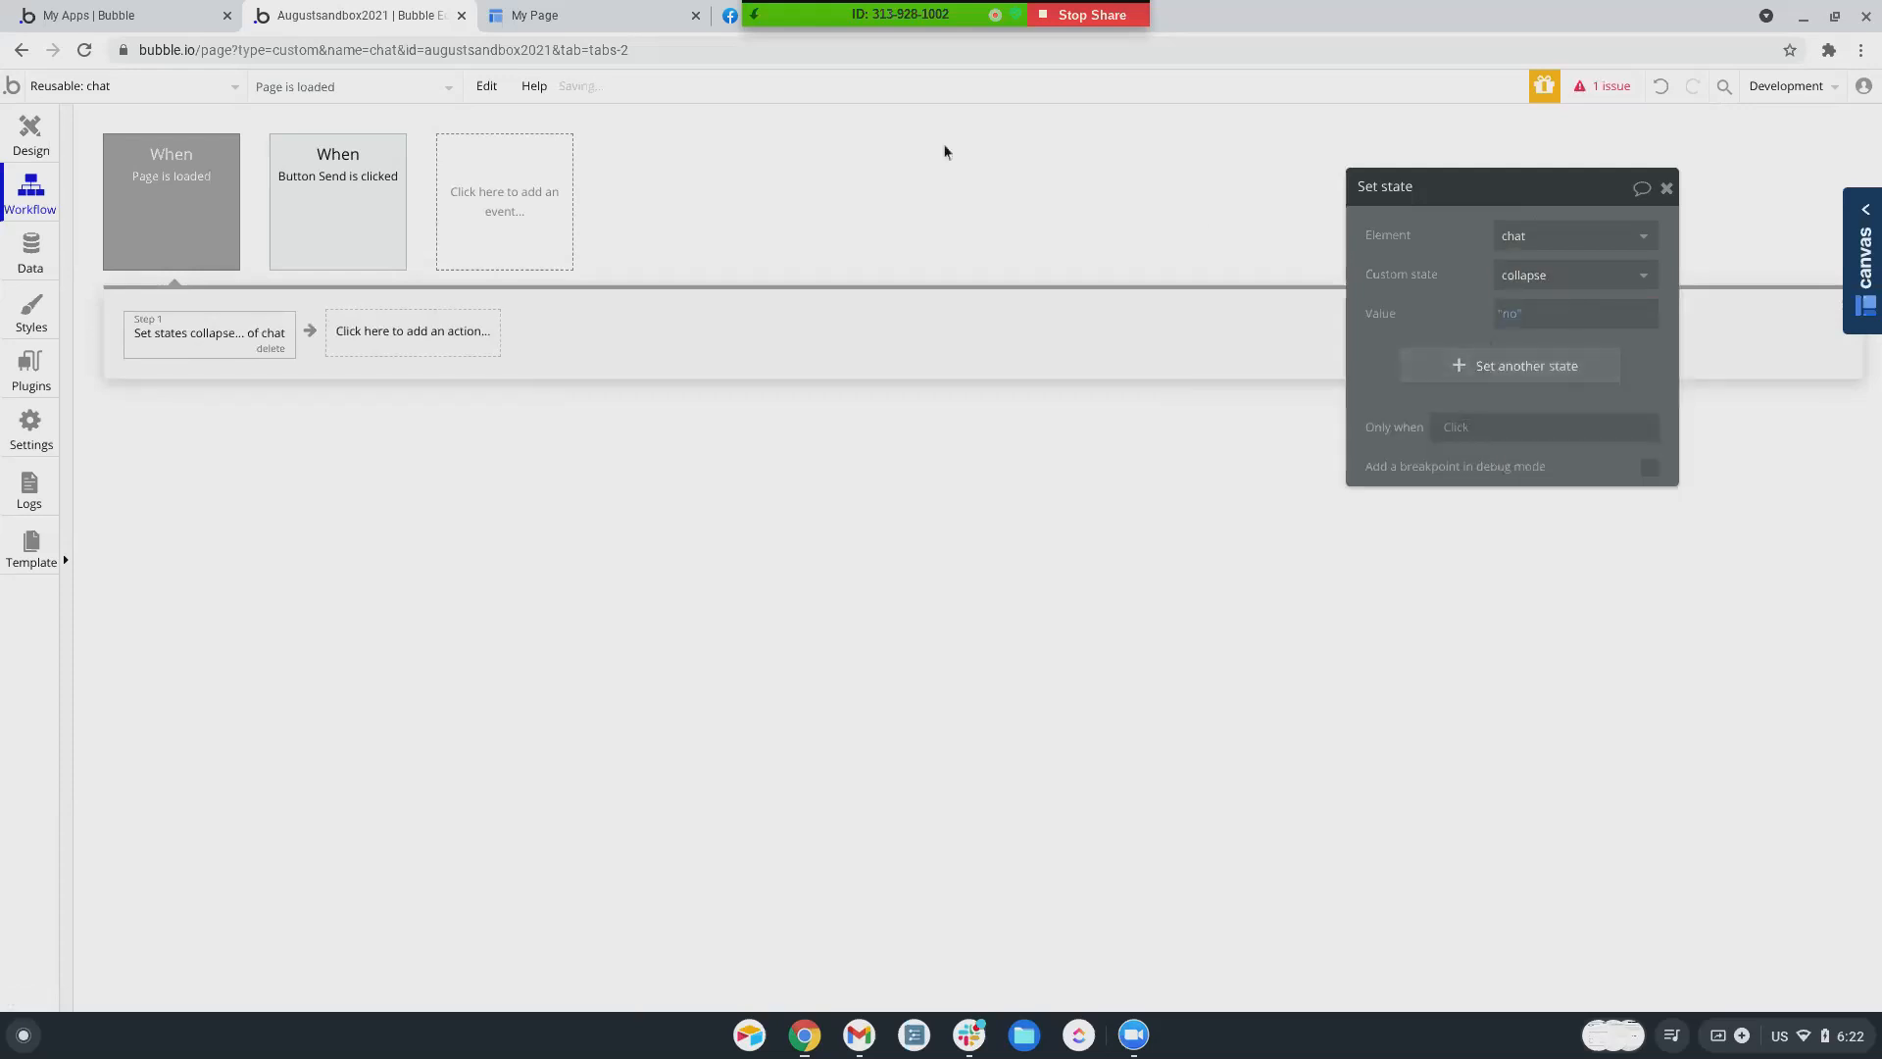
- Open the reported issue and compare the Create a new Thread actions in steps 2 and 3 of that page's workflow
left_click(1598, 98)
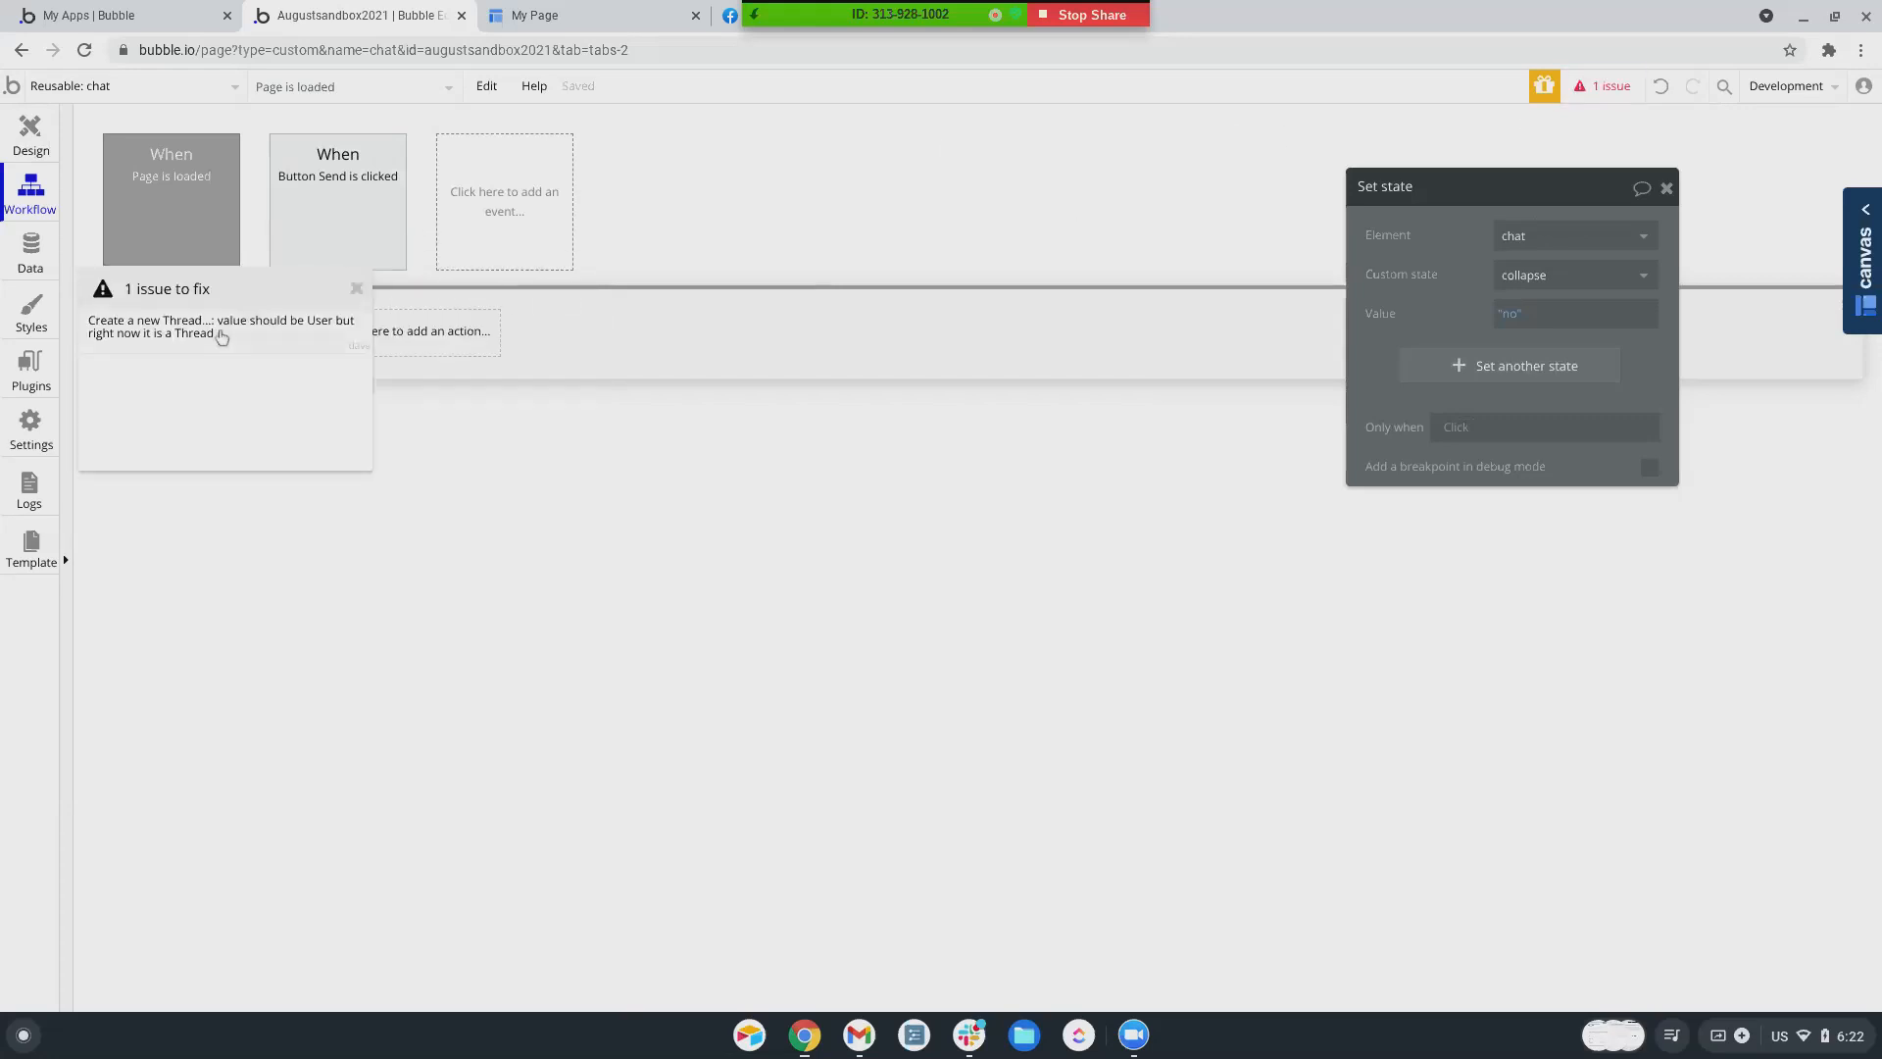
left_click(222, 336)
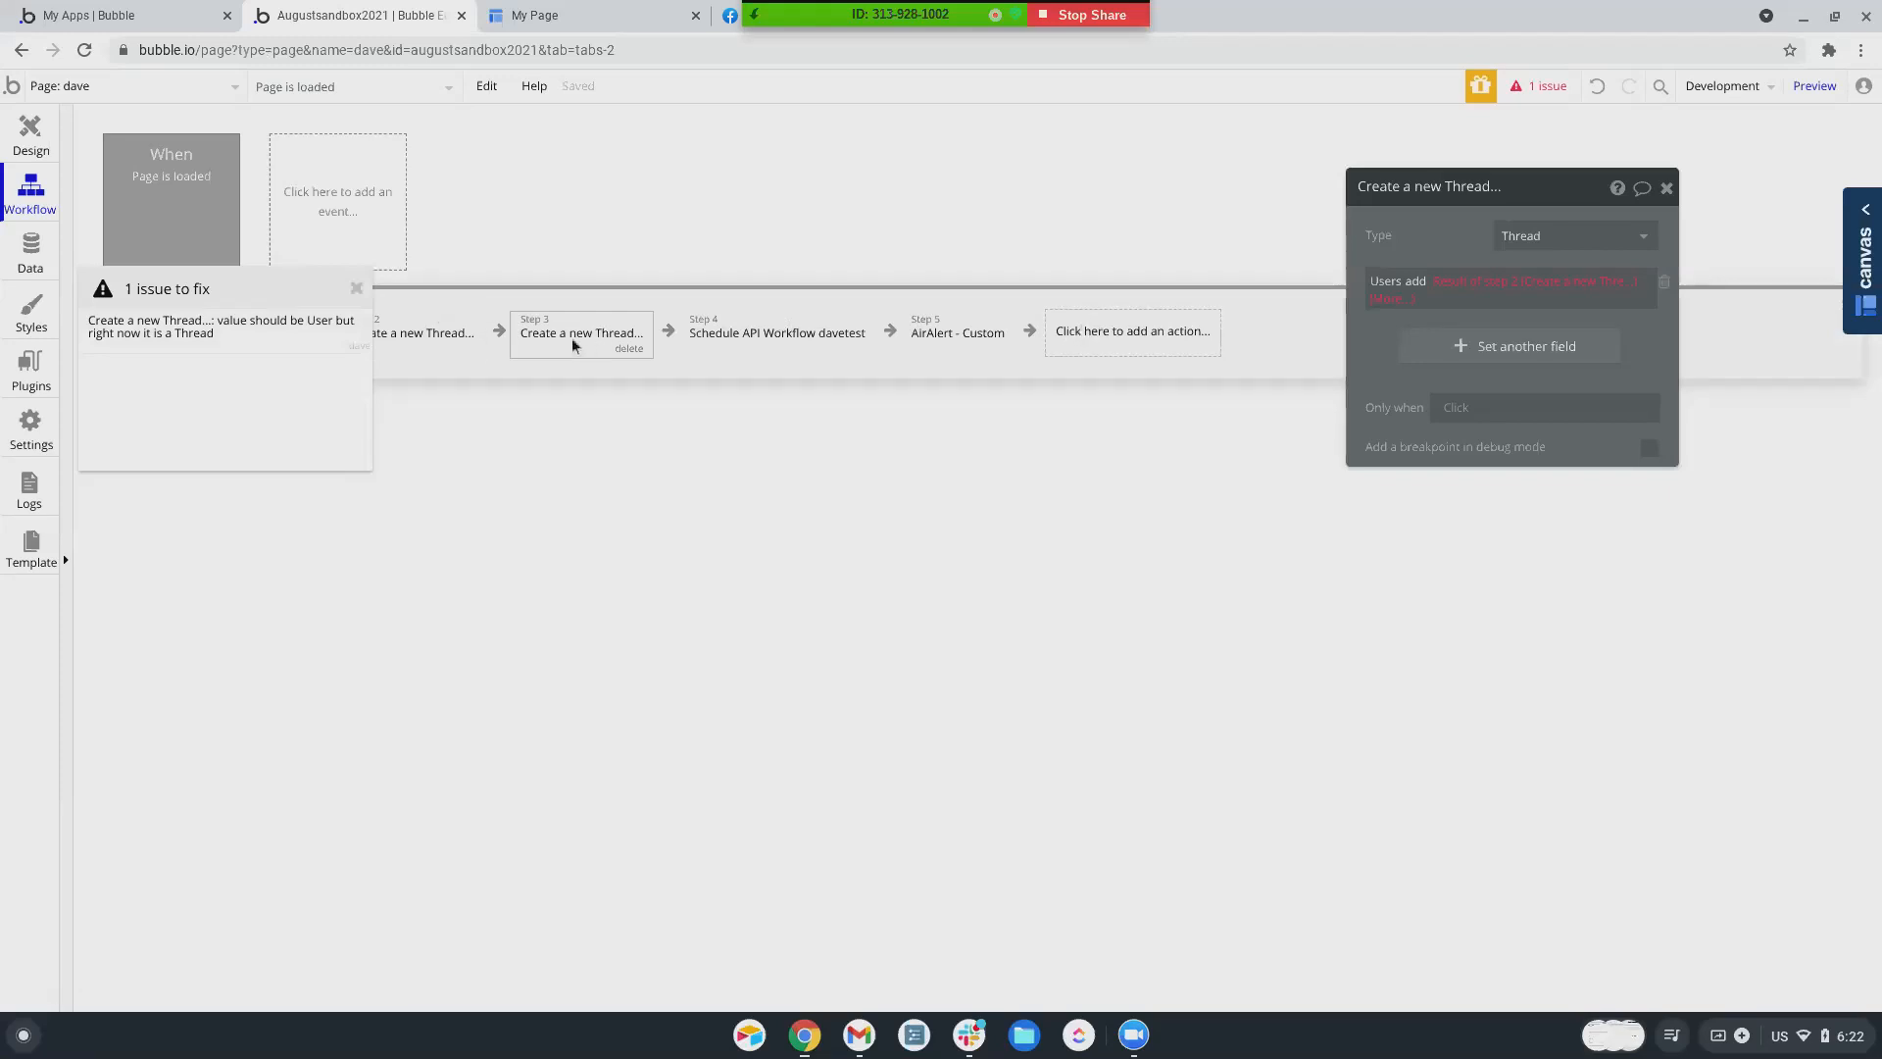
left_click_drag(252, 298, 573, 546)
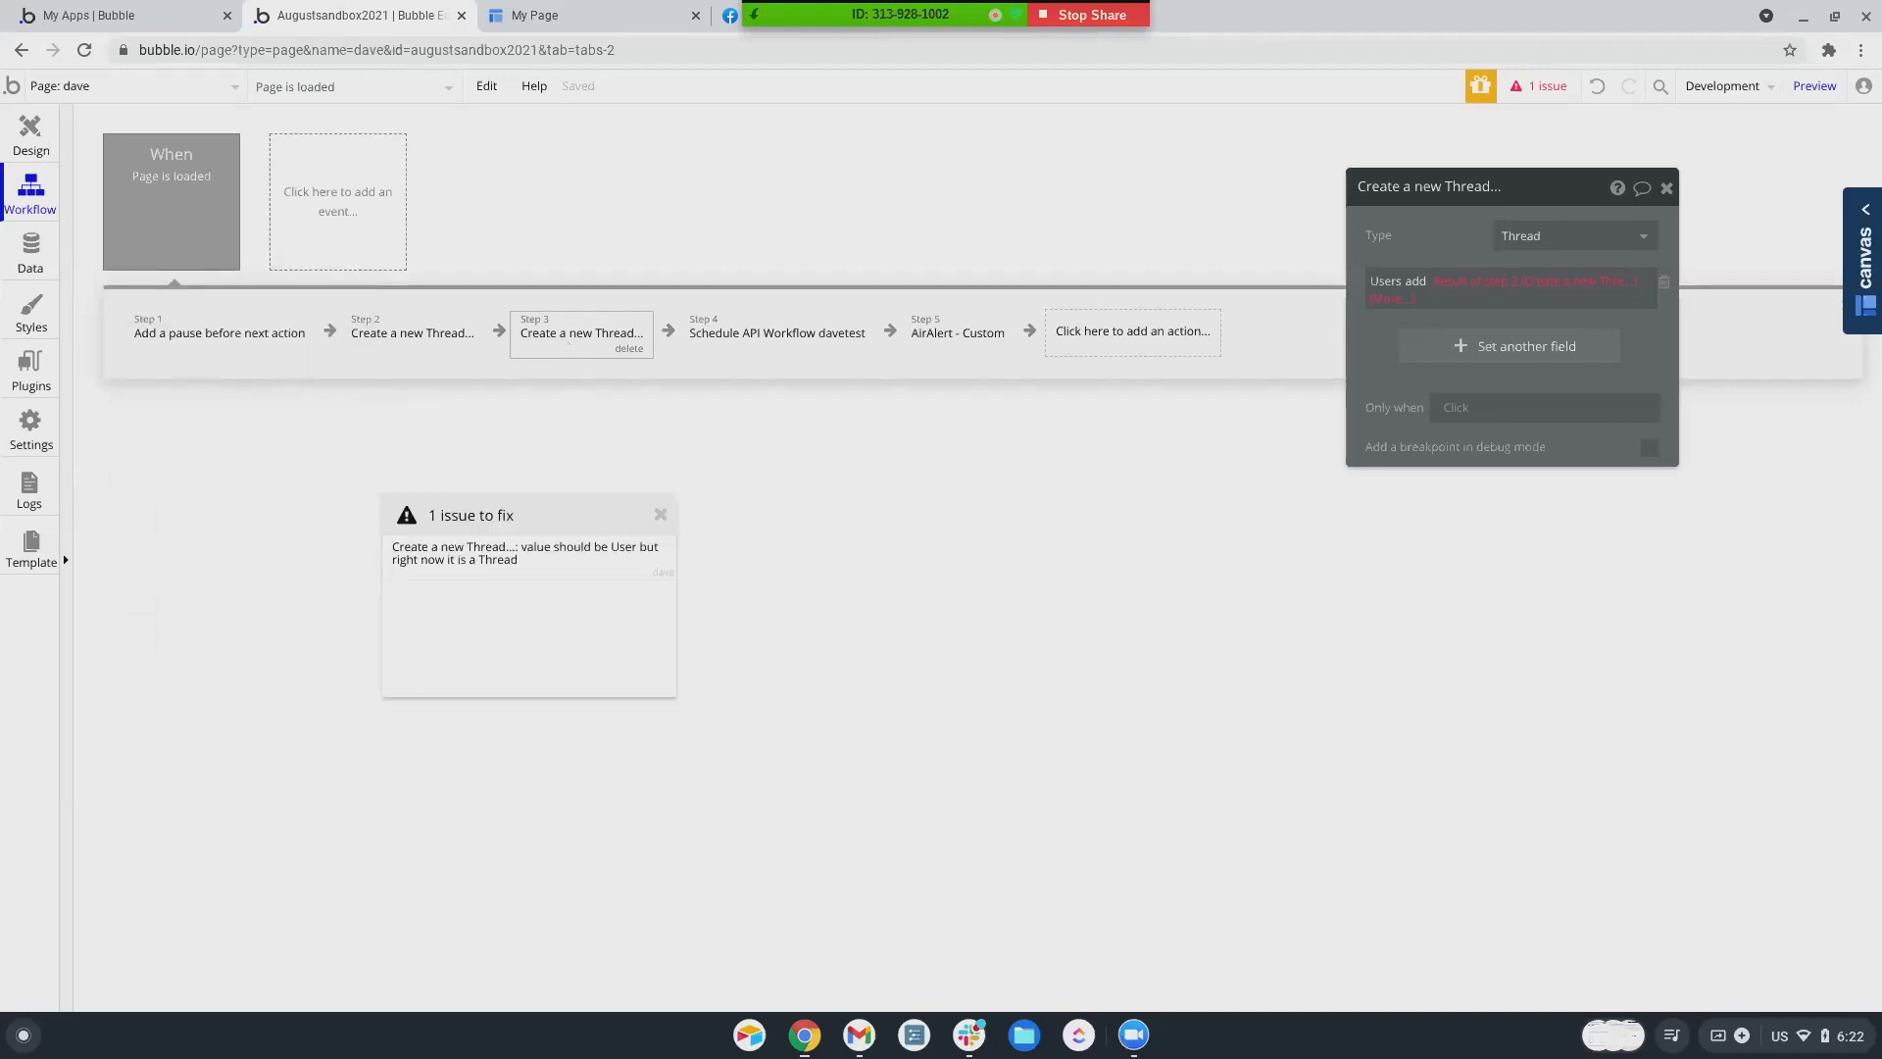
left_click(375, 338)
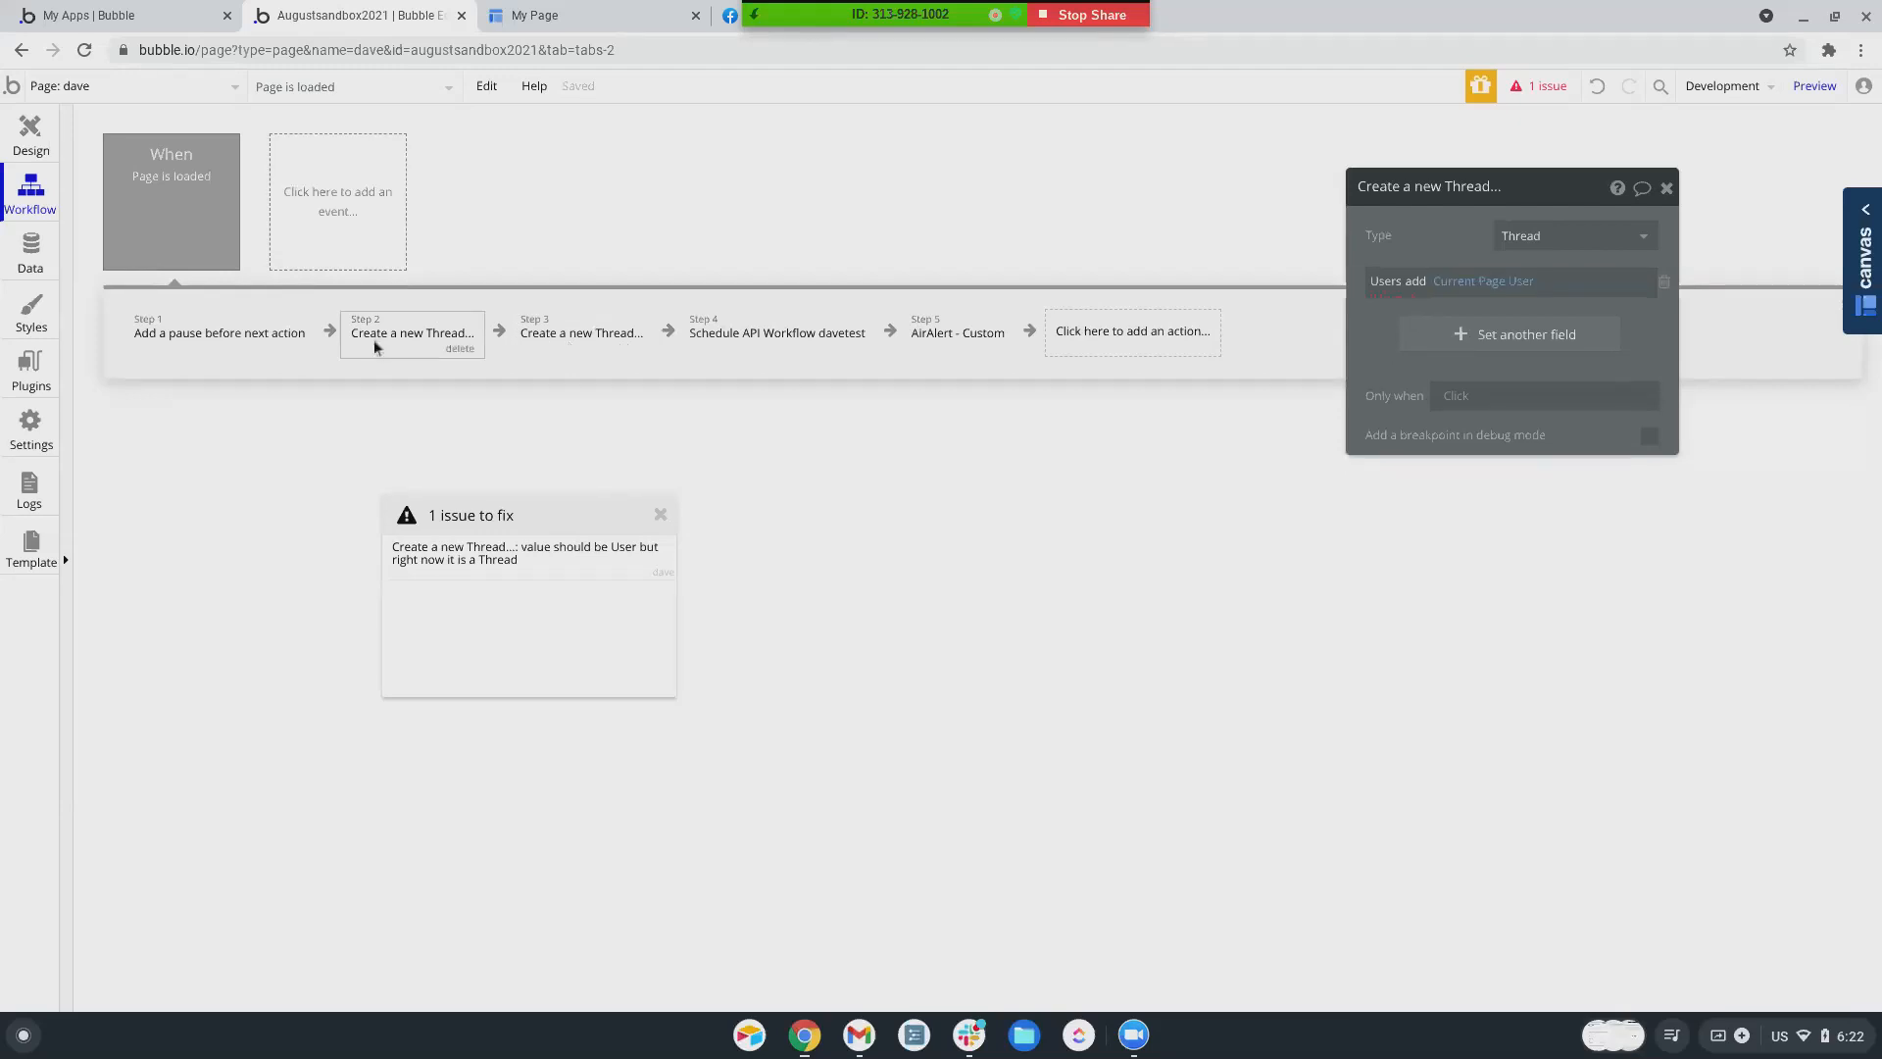
left_click(509, 349)
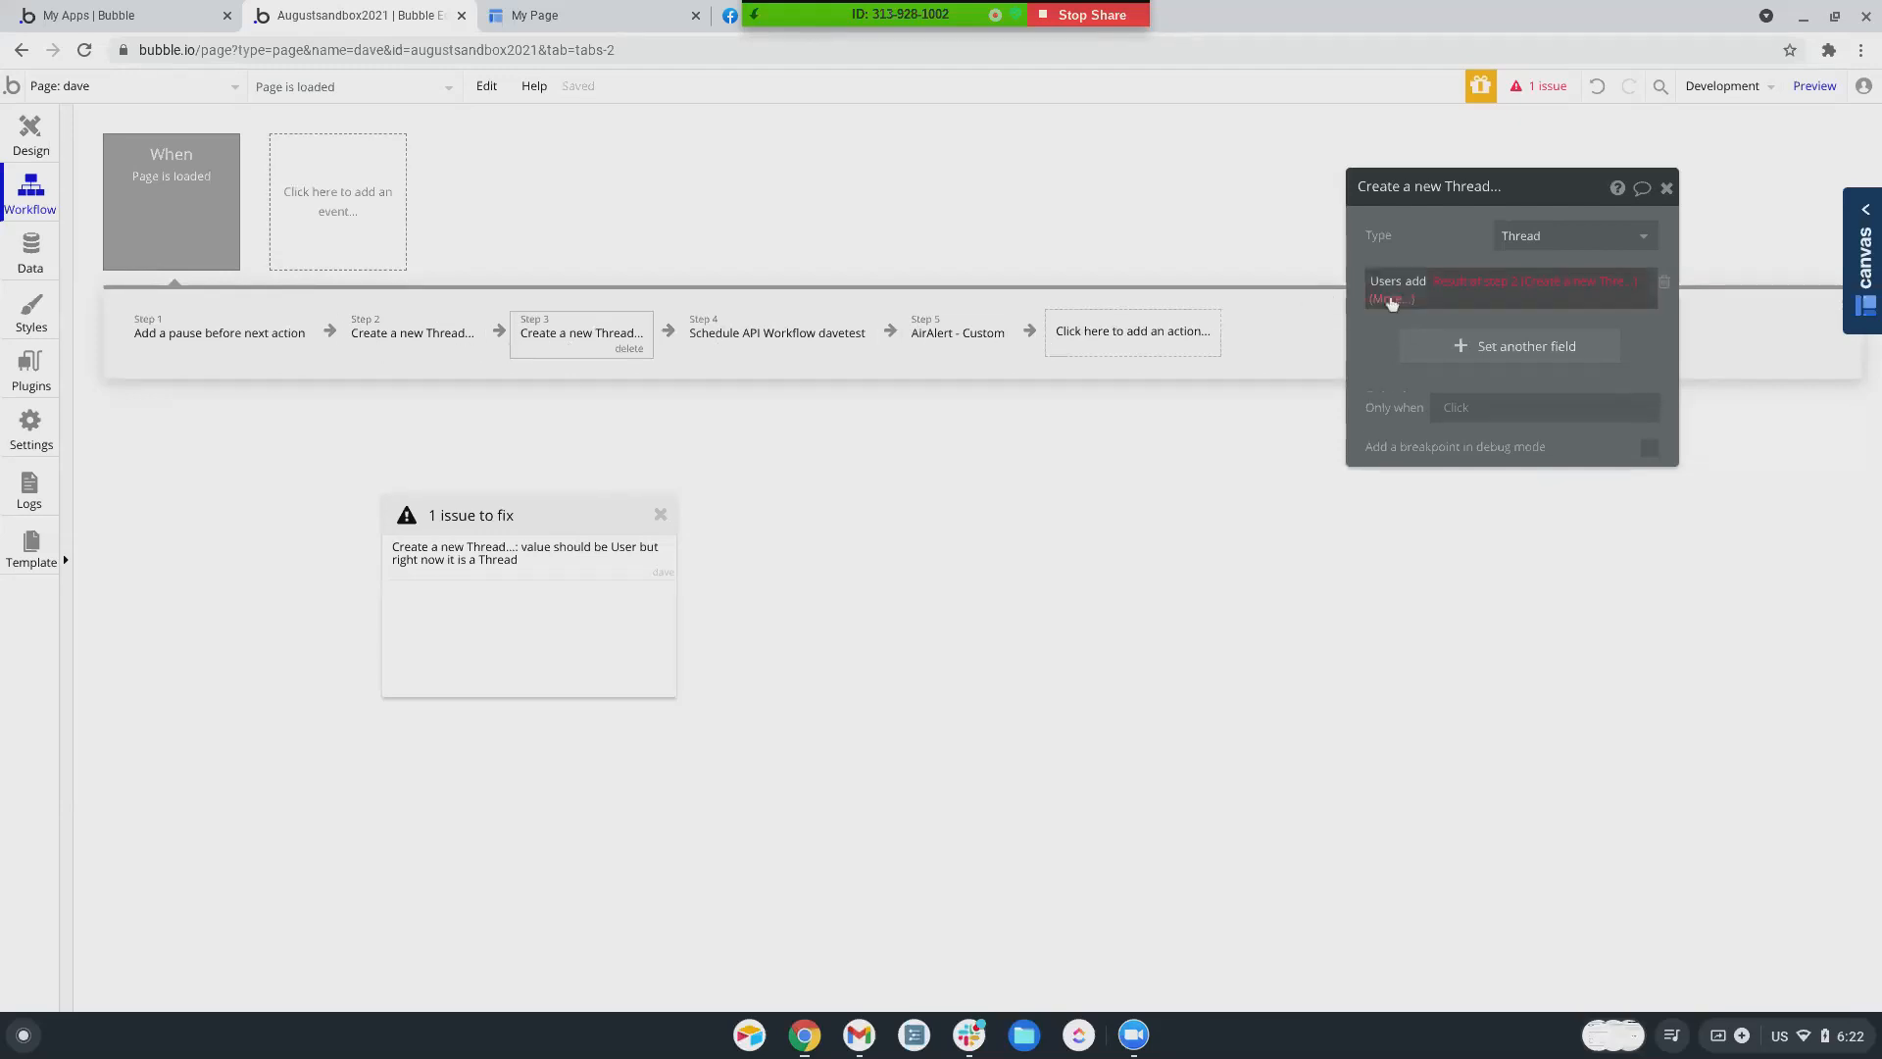
- Try to fix the step 3 Create a new Thread action by extending its Users value to Result of step 2's Users
left_click(1392, 301)
left_click(1415, 323)
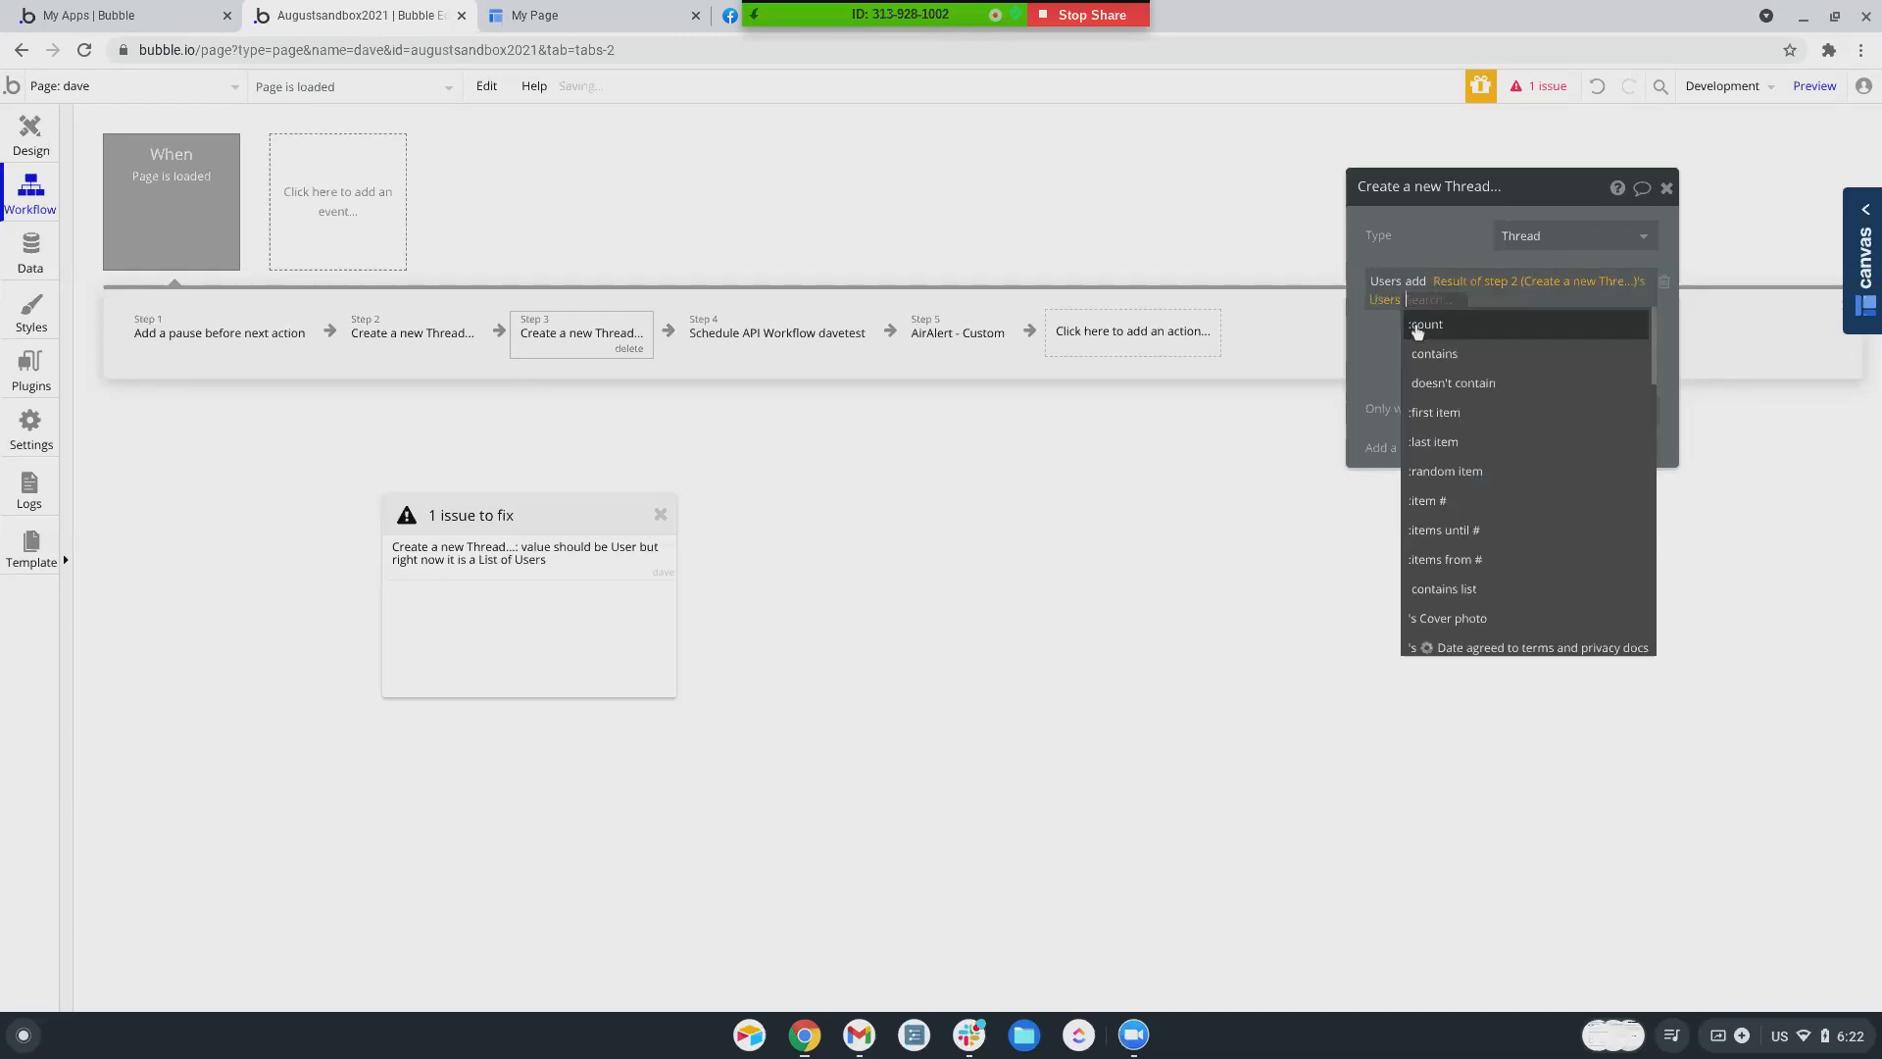
left_click(1384, 326)
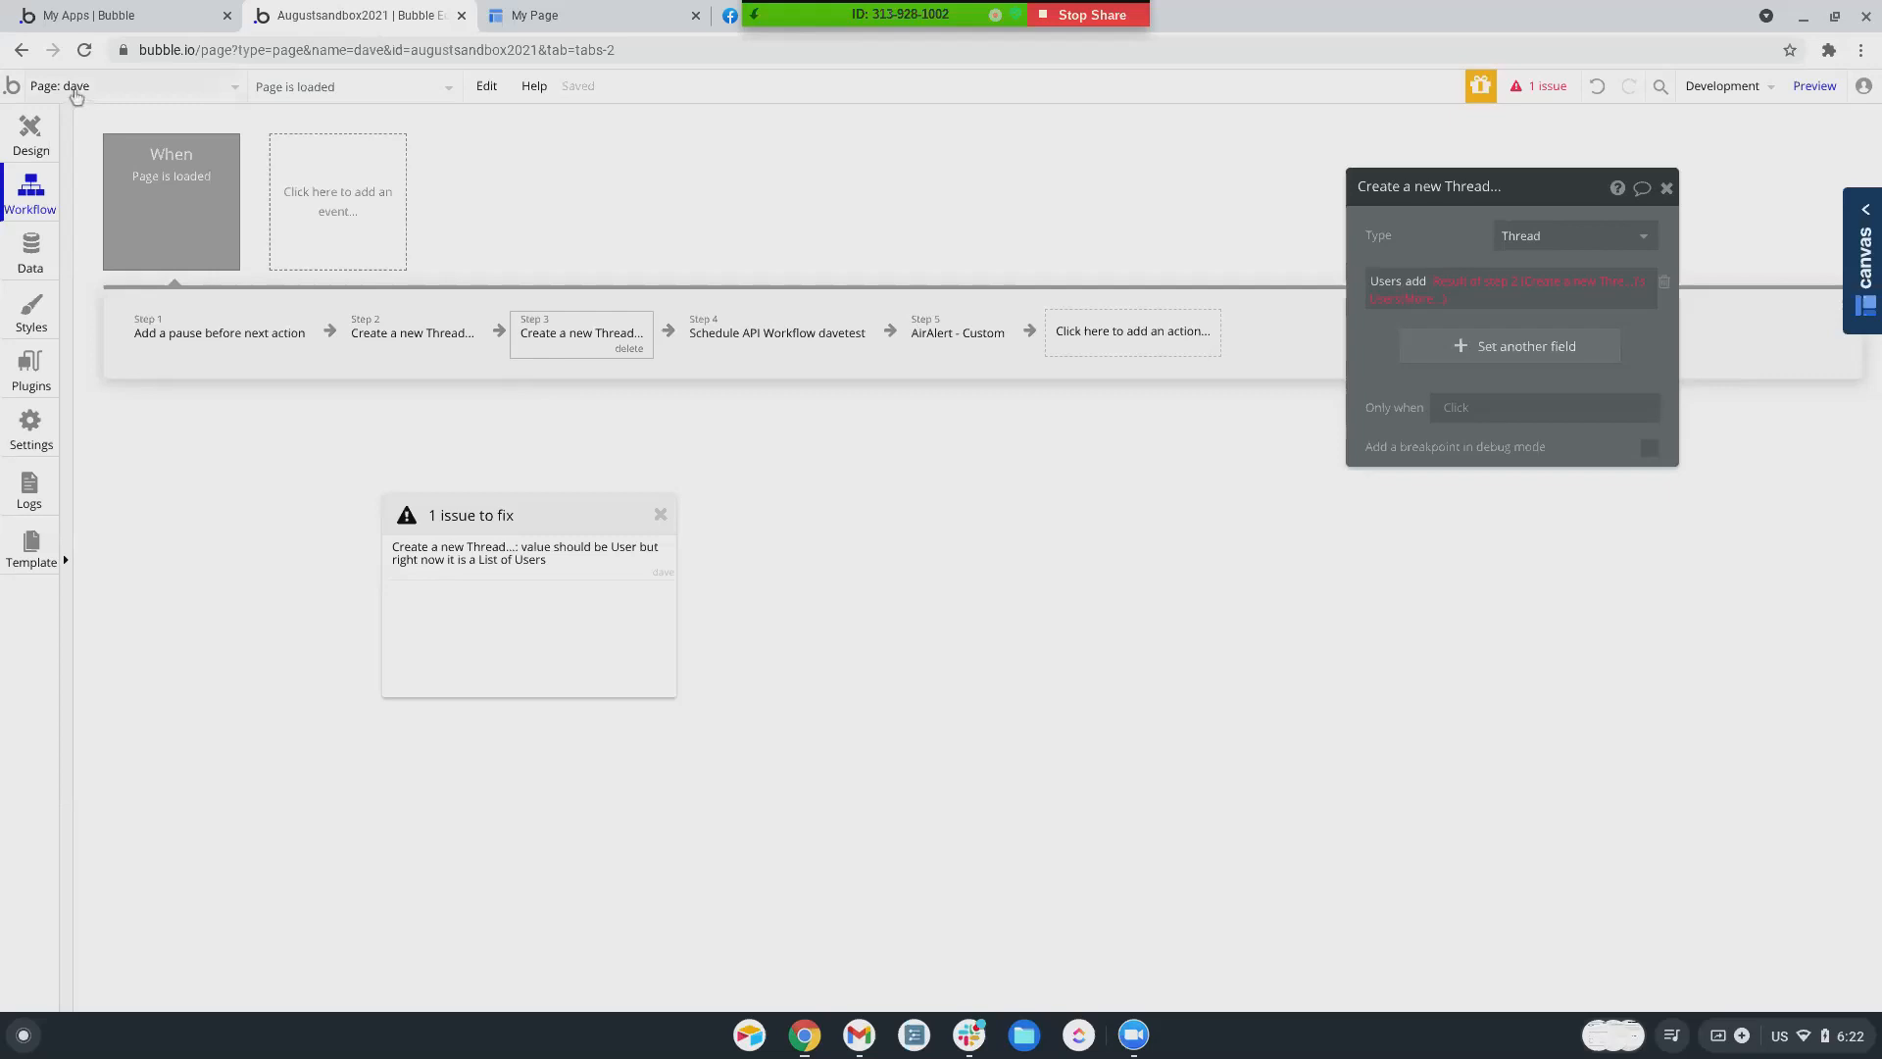
- Delete the faulty step 3 Create a new Thread action from the Page is loaded workflow
left_click(627, 349)
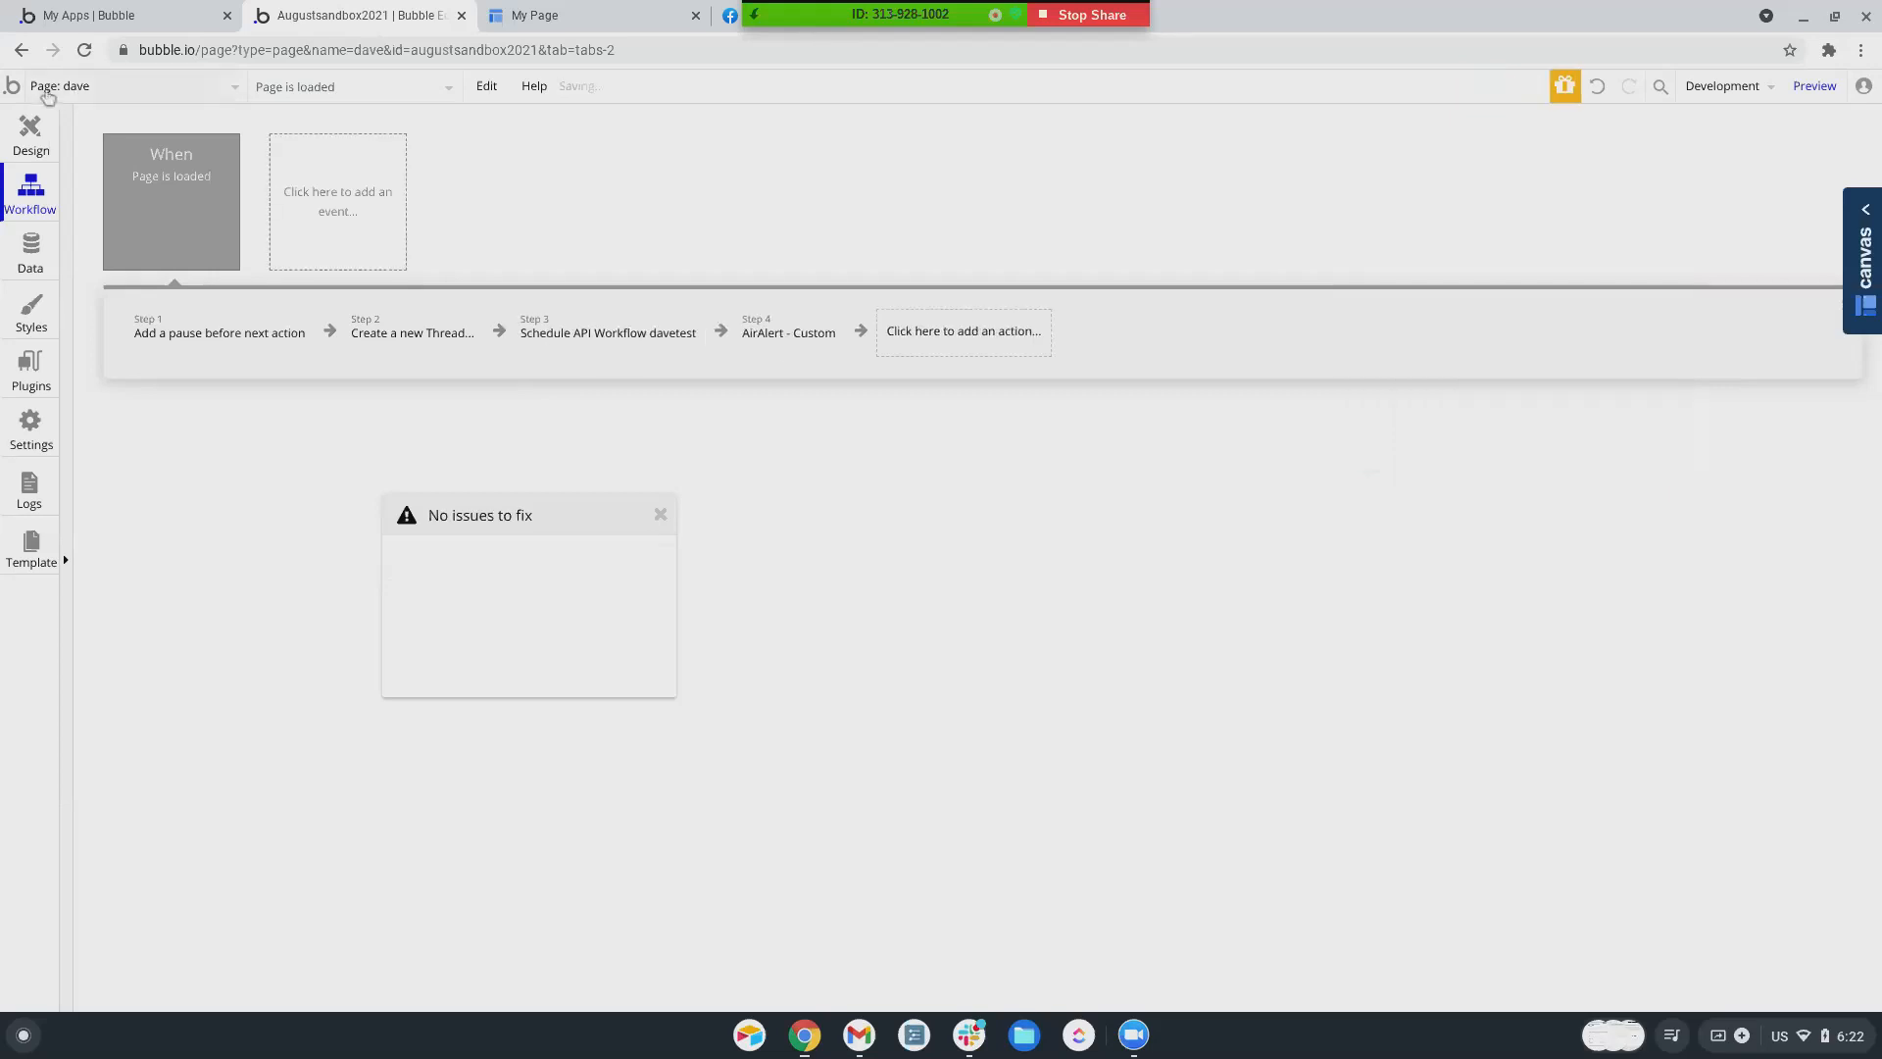
- Open the chat reusable element's workflows and review the Set state action in its Page is loaded event
left_click(59, 87)
left_click(397, 483)
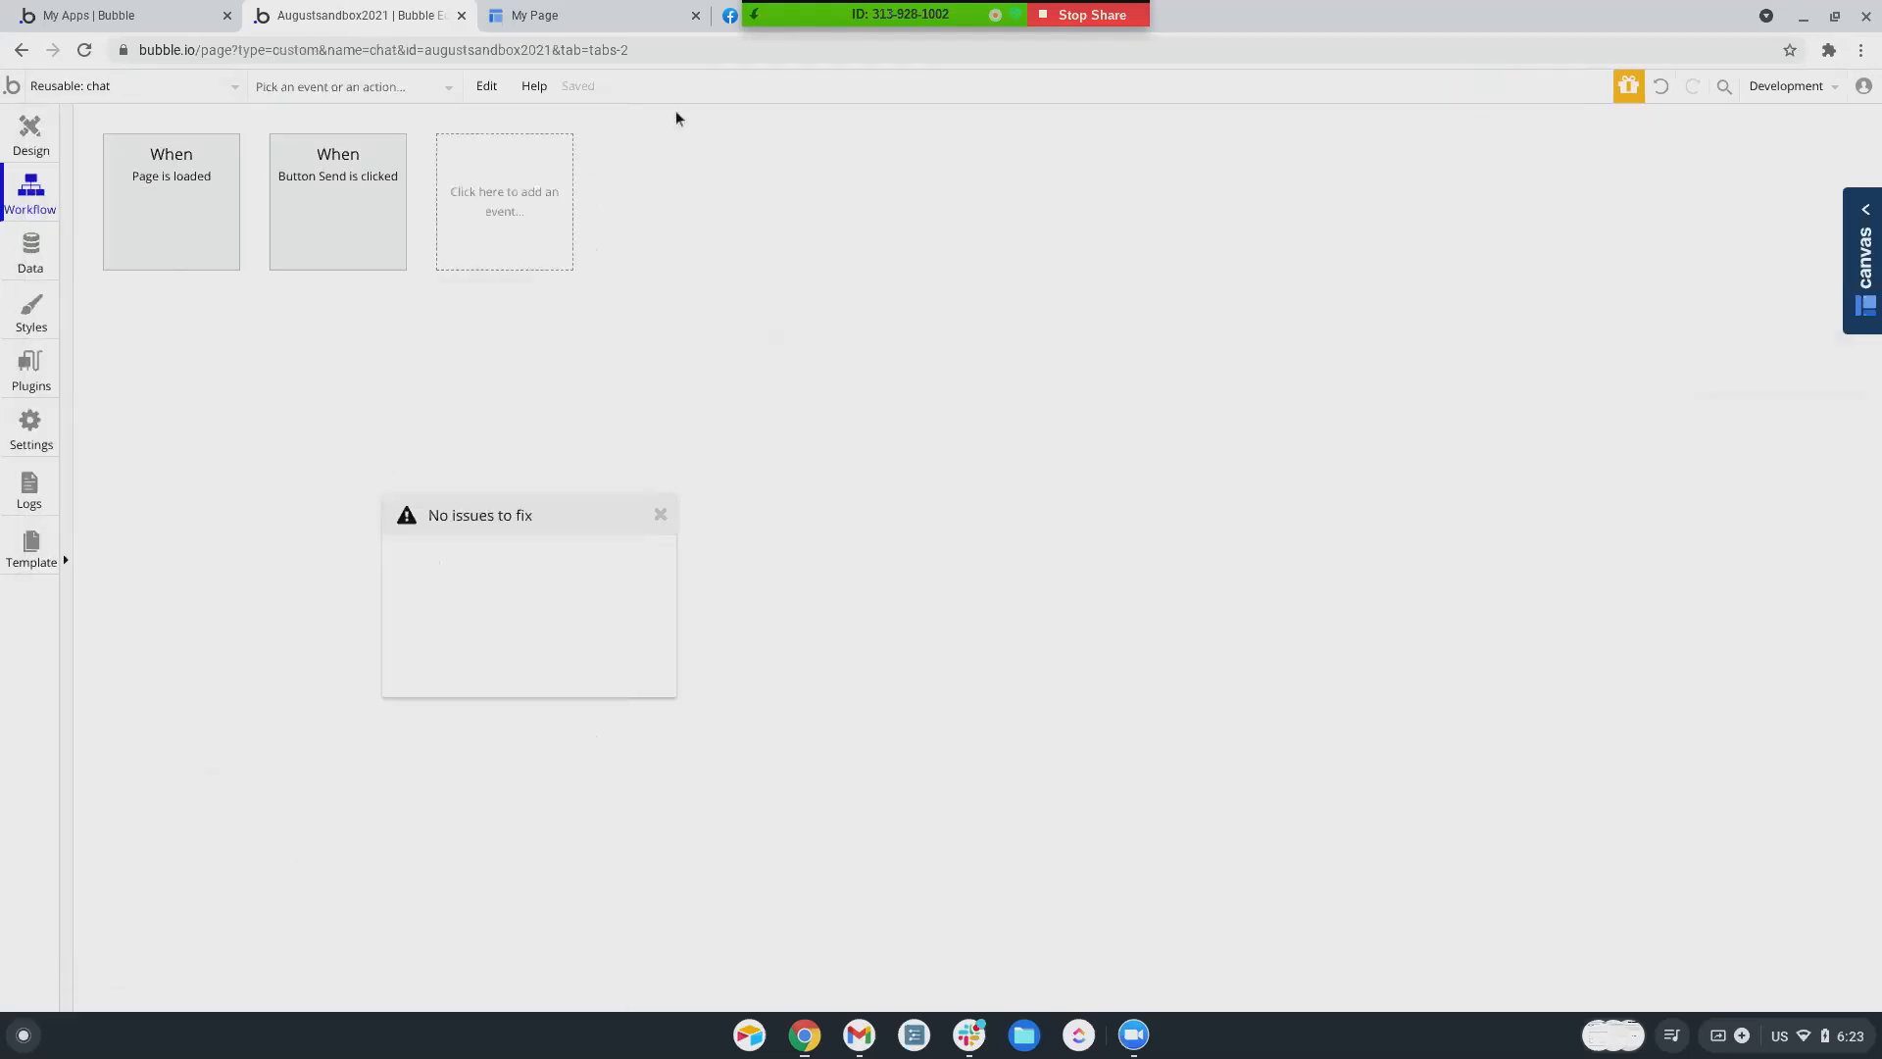
left_click(150, 239)
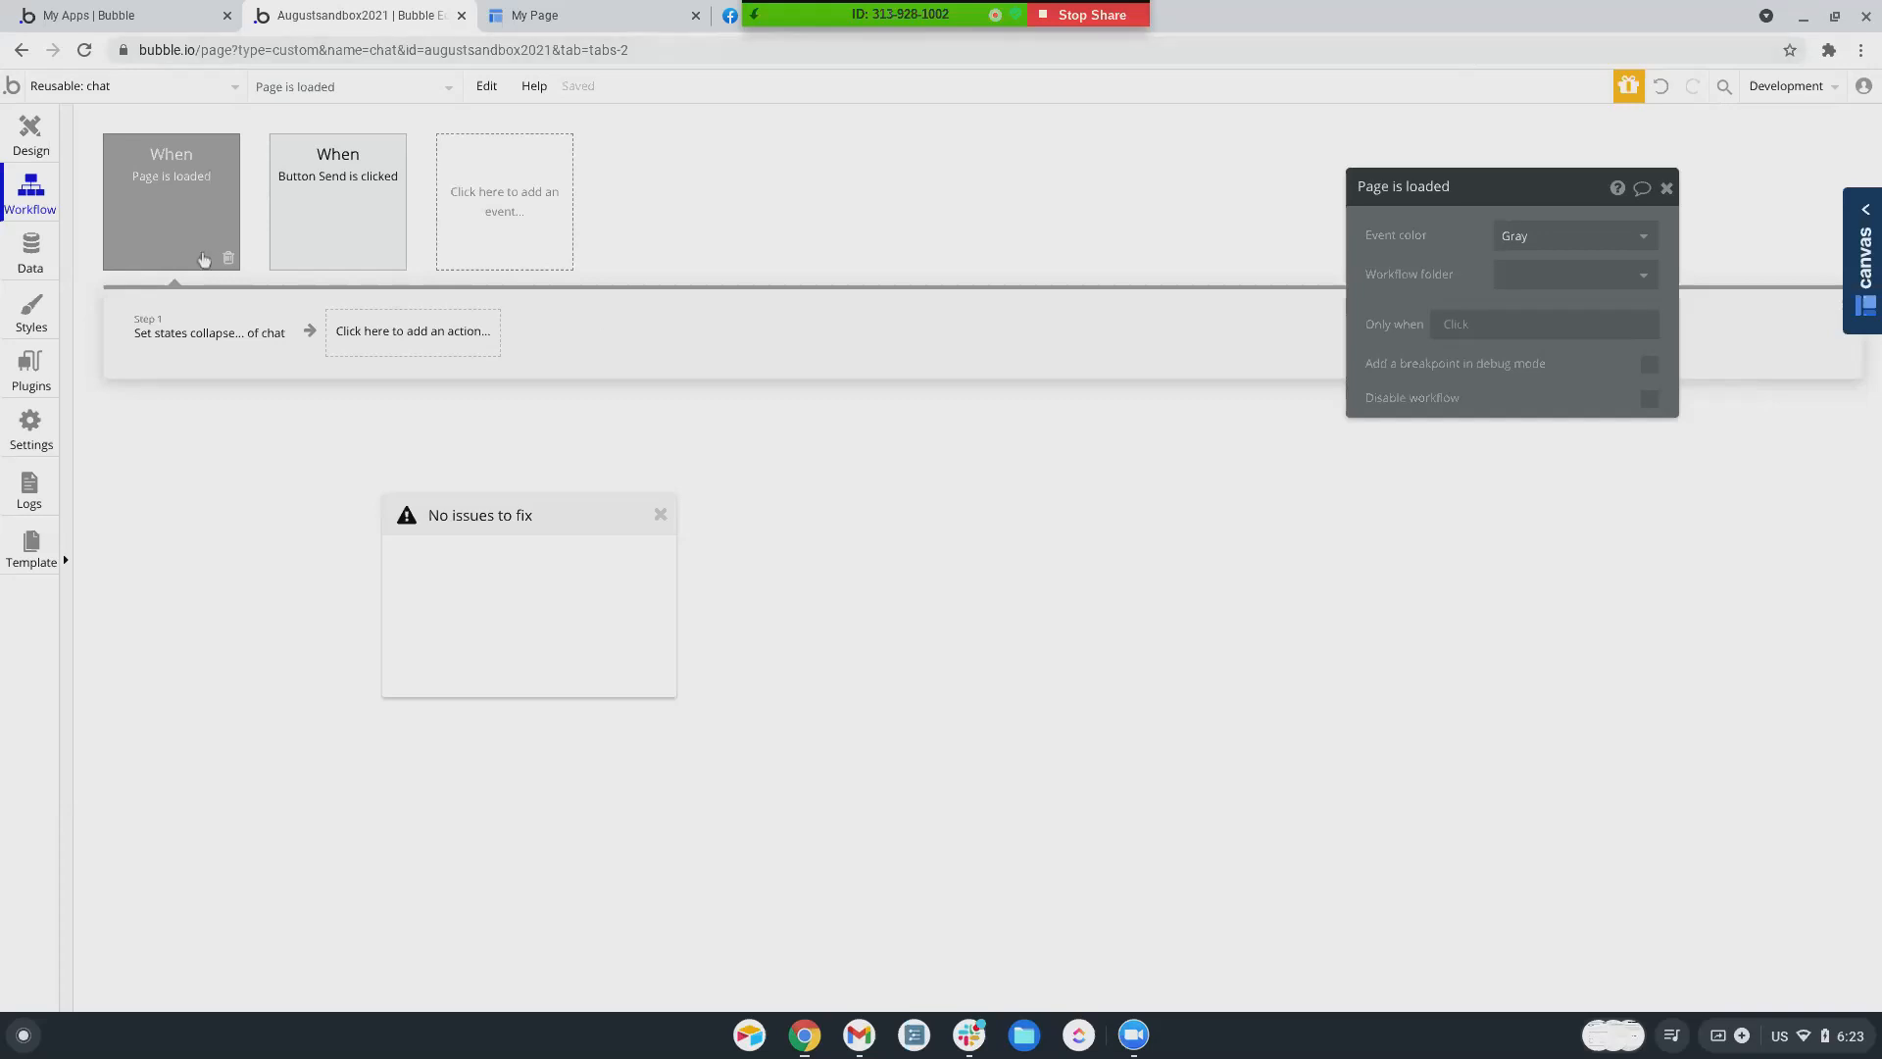
left_click(186, 336)
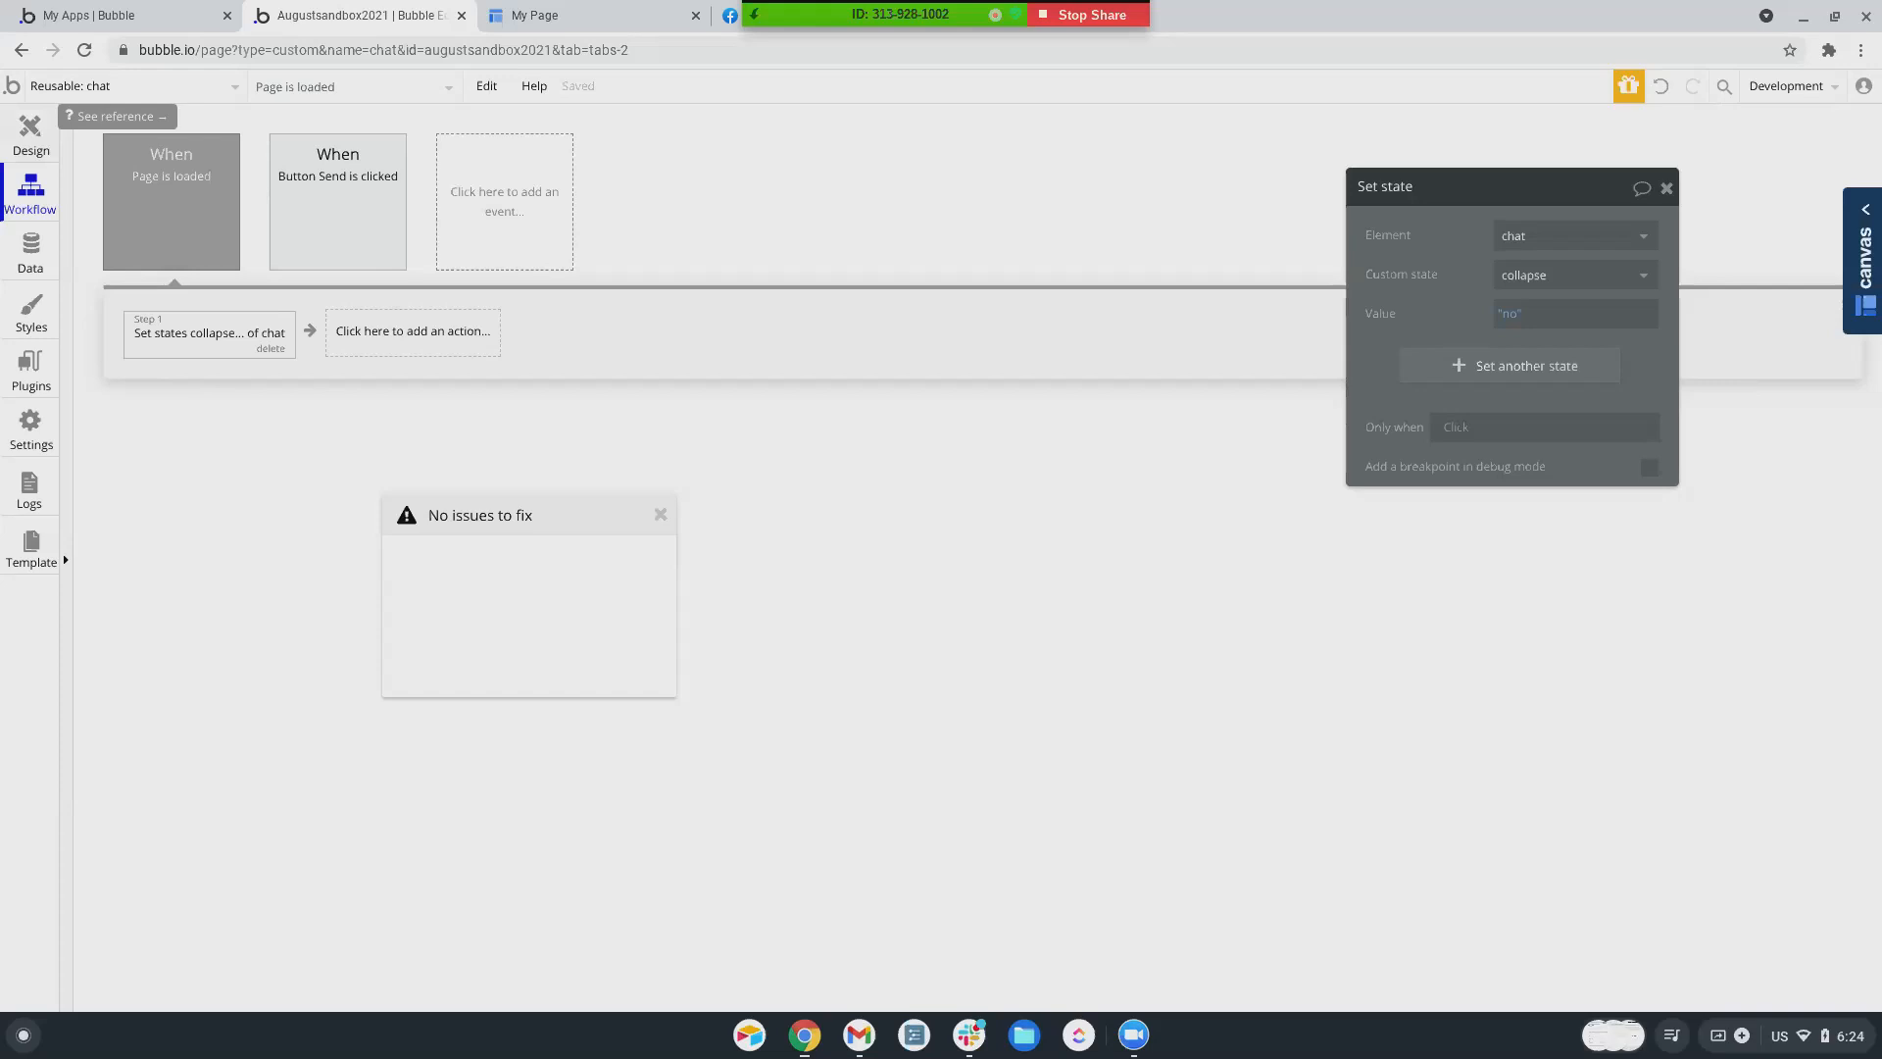
- Switch to the chat_testing page and inspect the threads value set by its Group Thread is clicked workflow
left_click(62, 94)
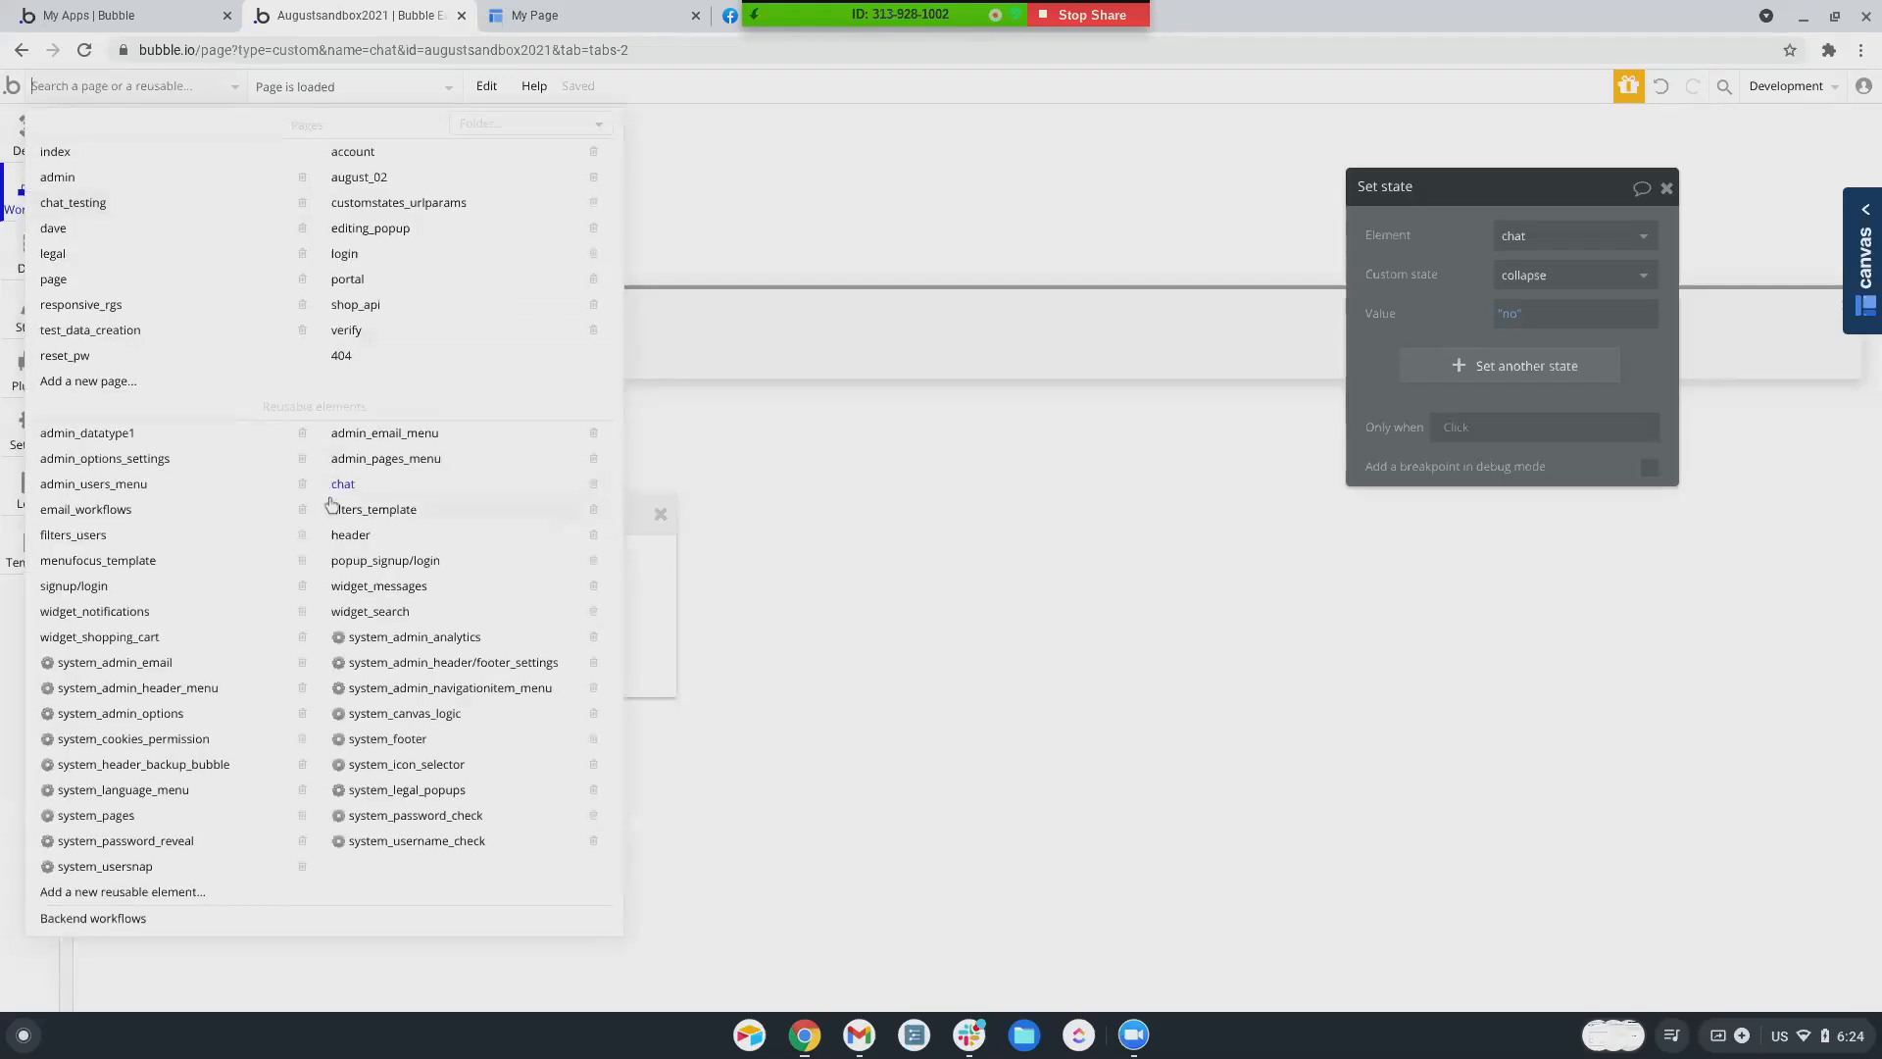
mouse_move(332, 493)
mouse_move(522, 182)
mouse_move(419, 381)
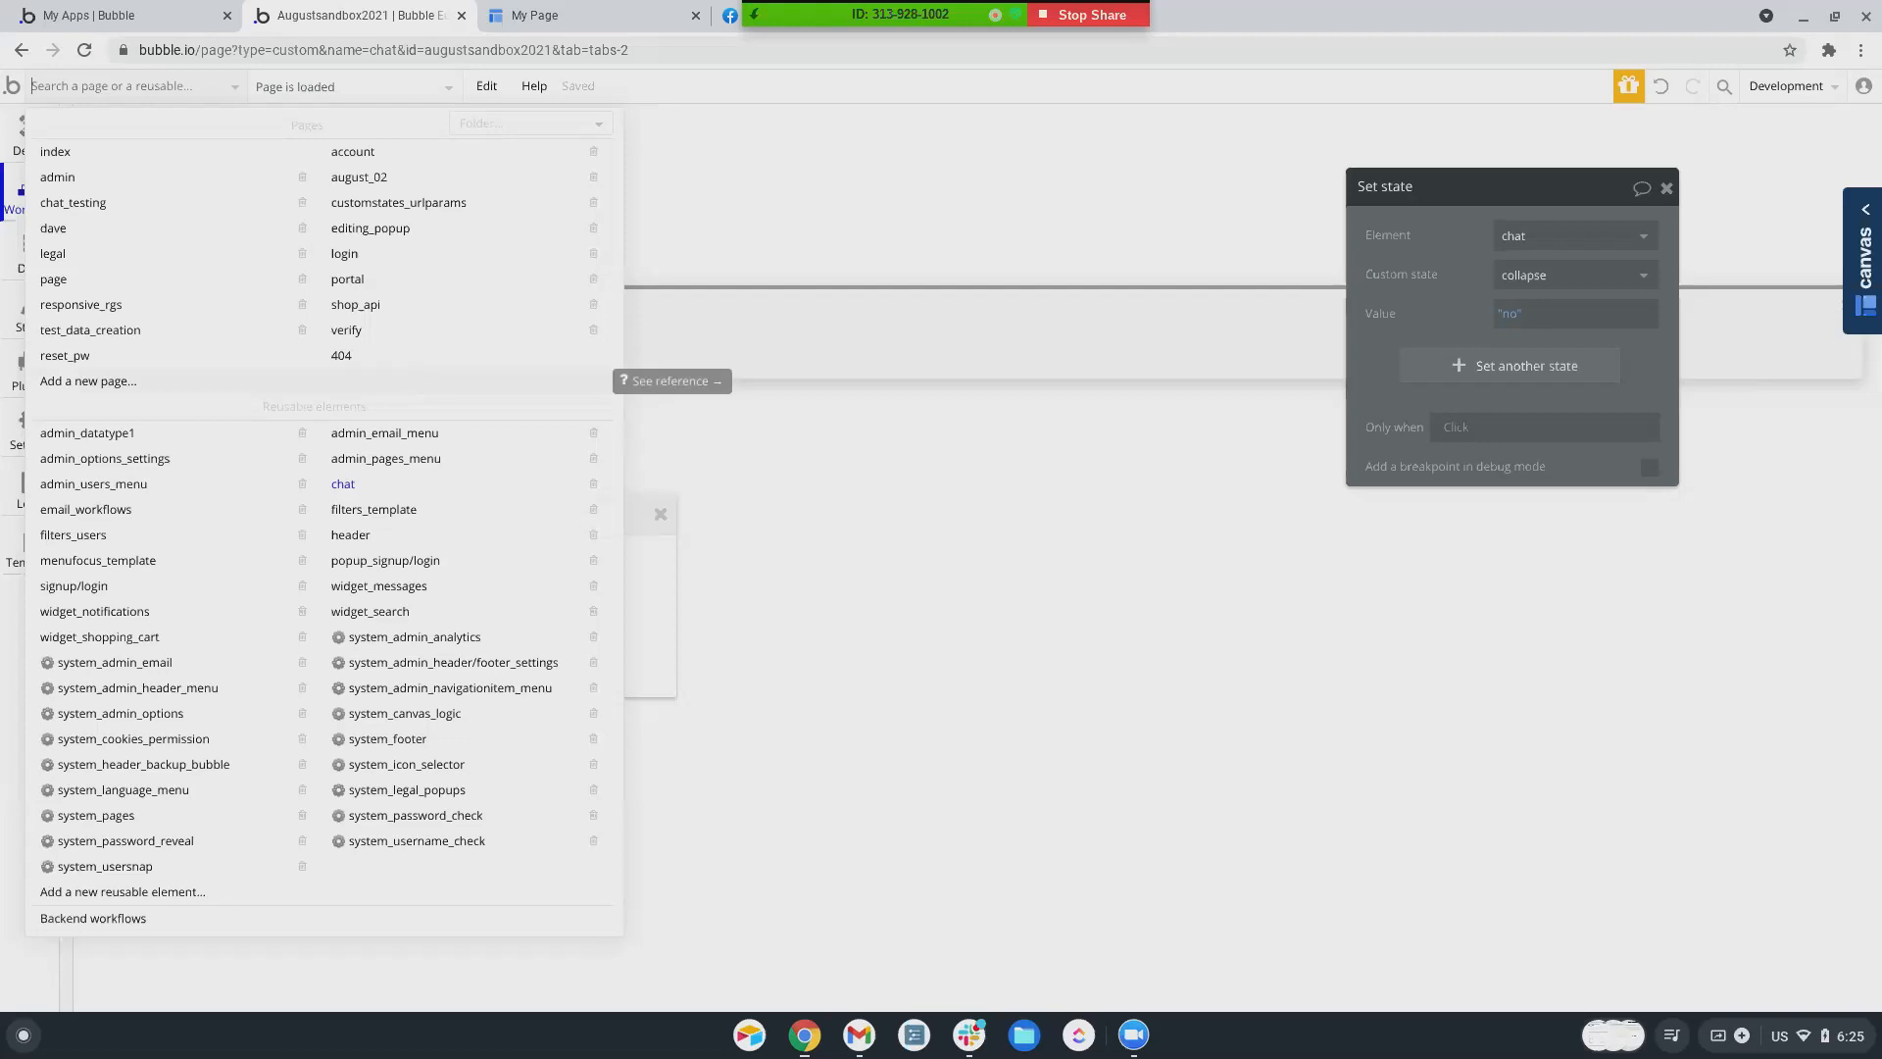
mouse_move(403, 332)
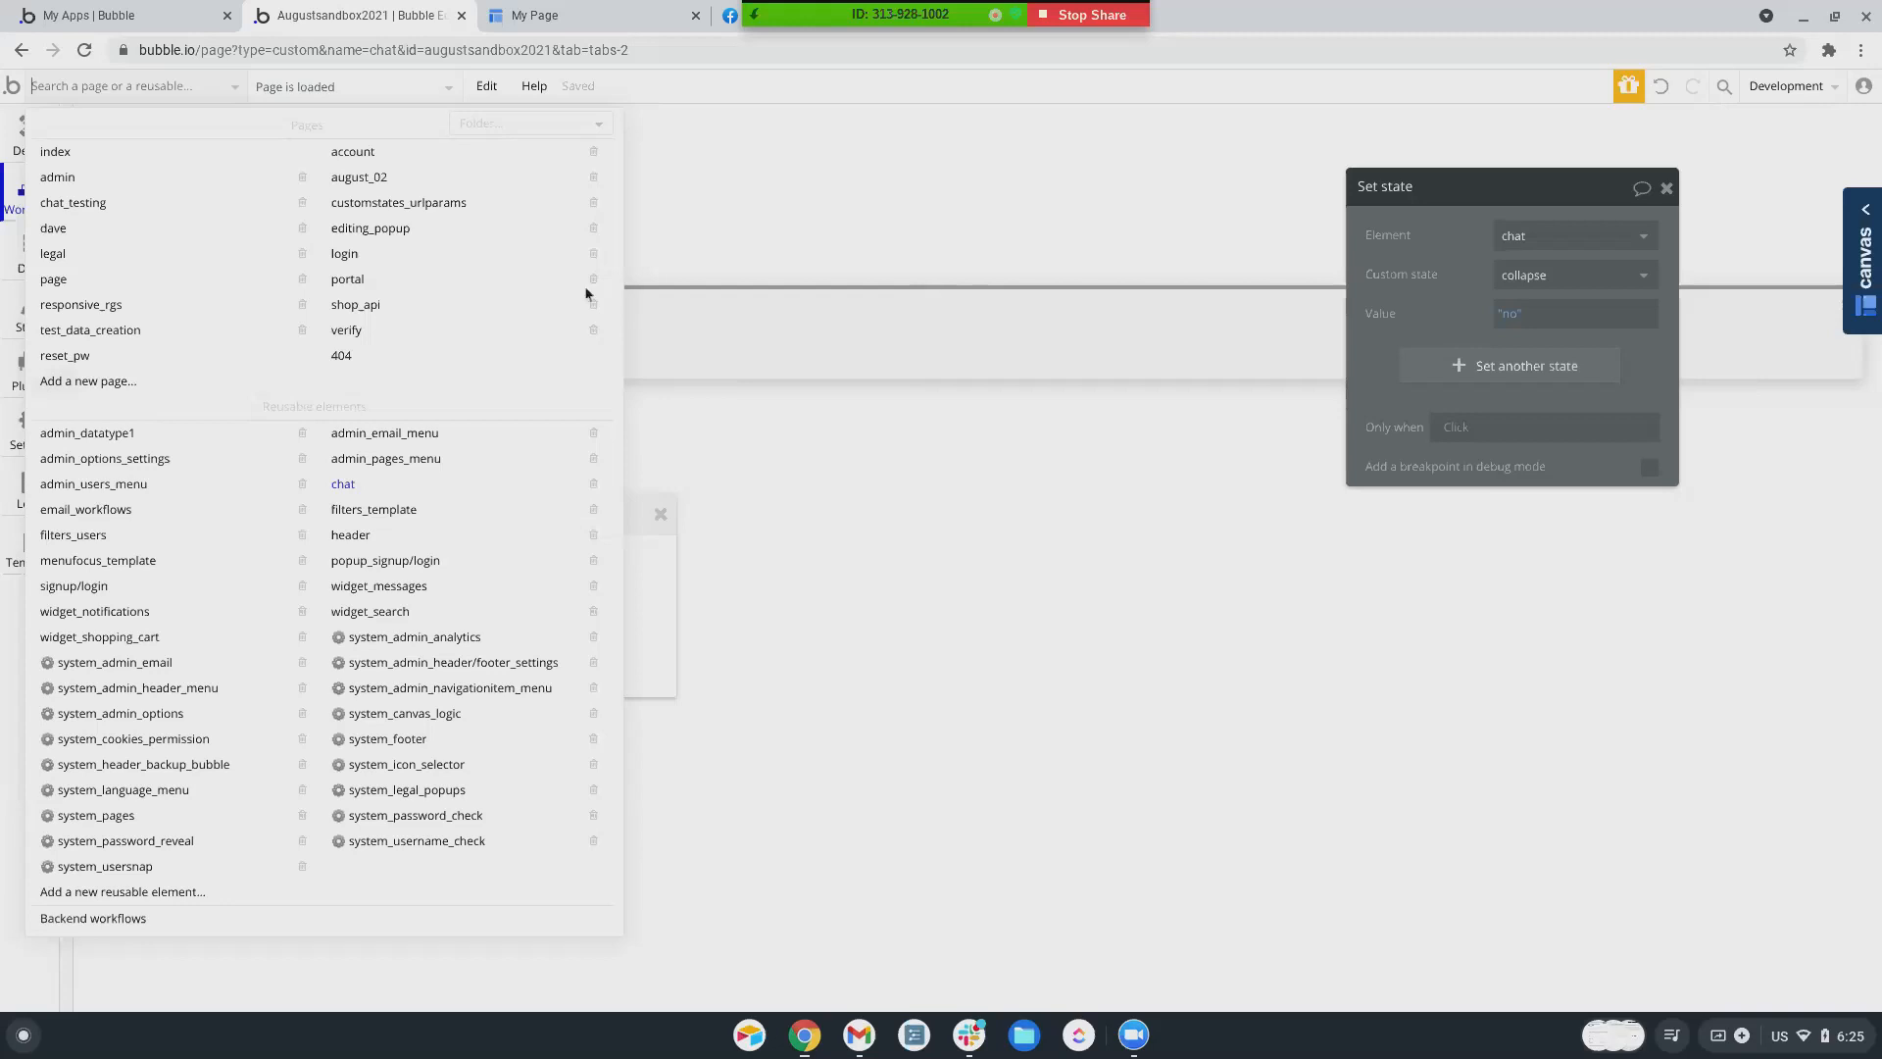
mouse_move(364, 545)
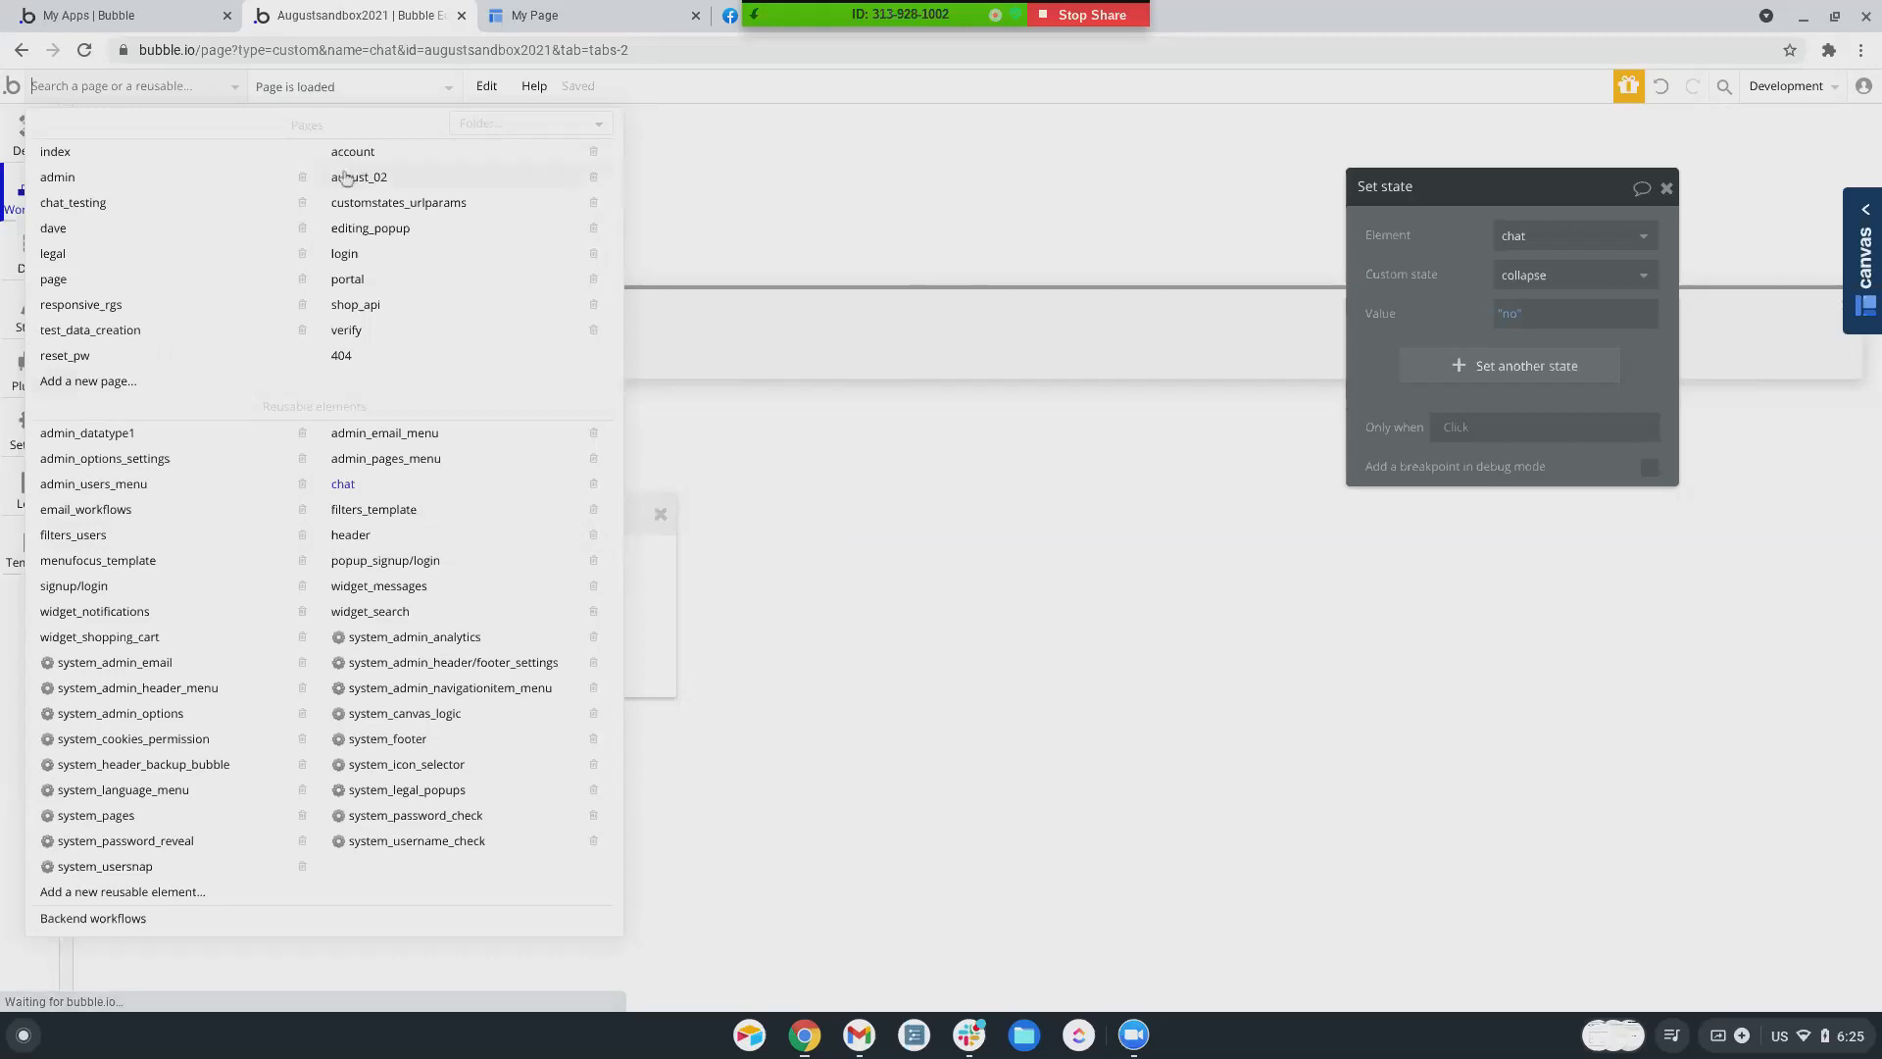
left_click(79, 203)
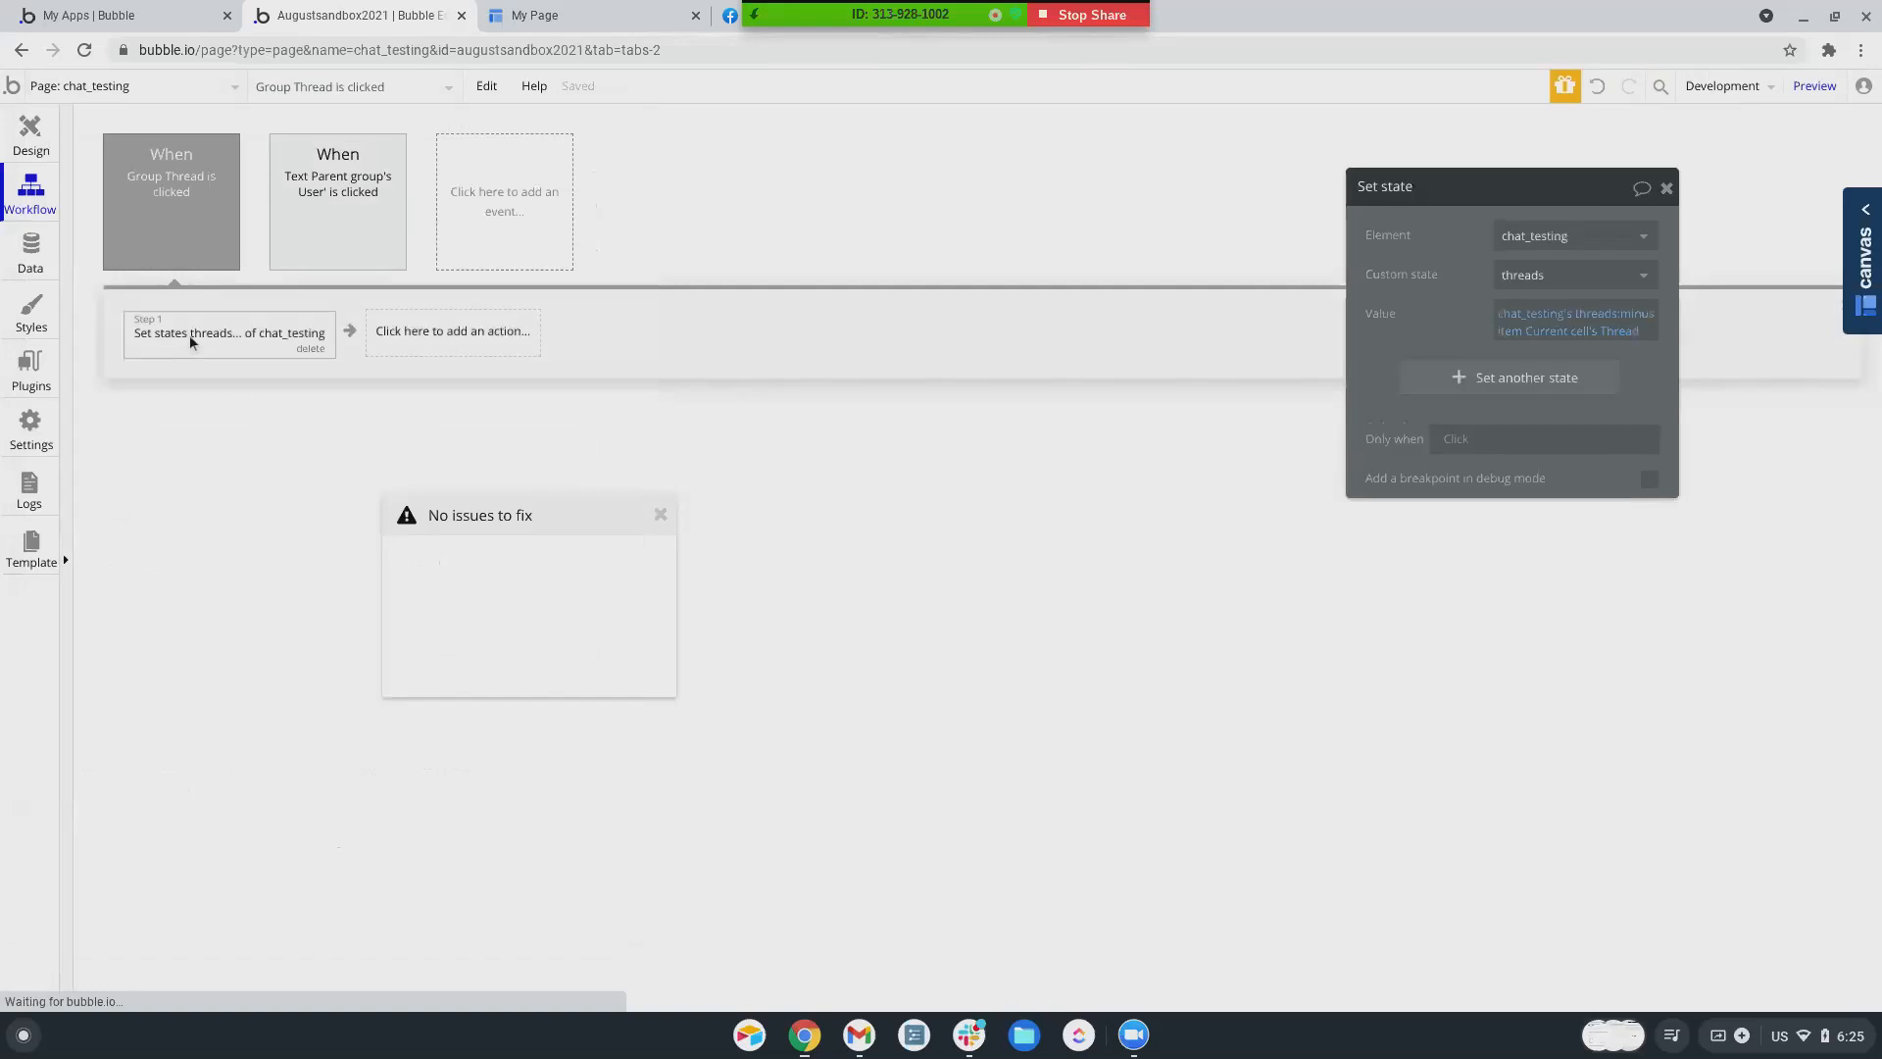
left_click(1548, 335)
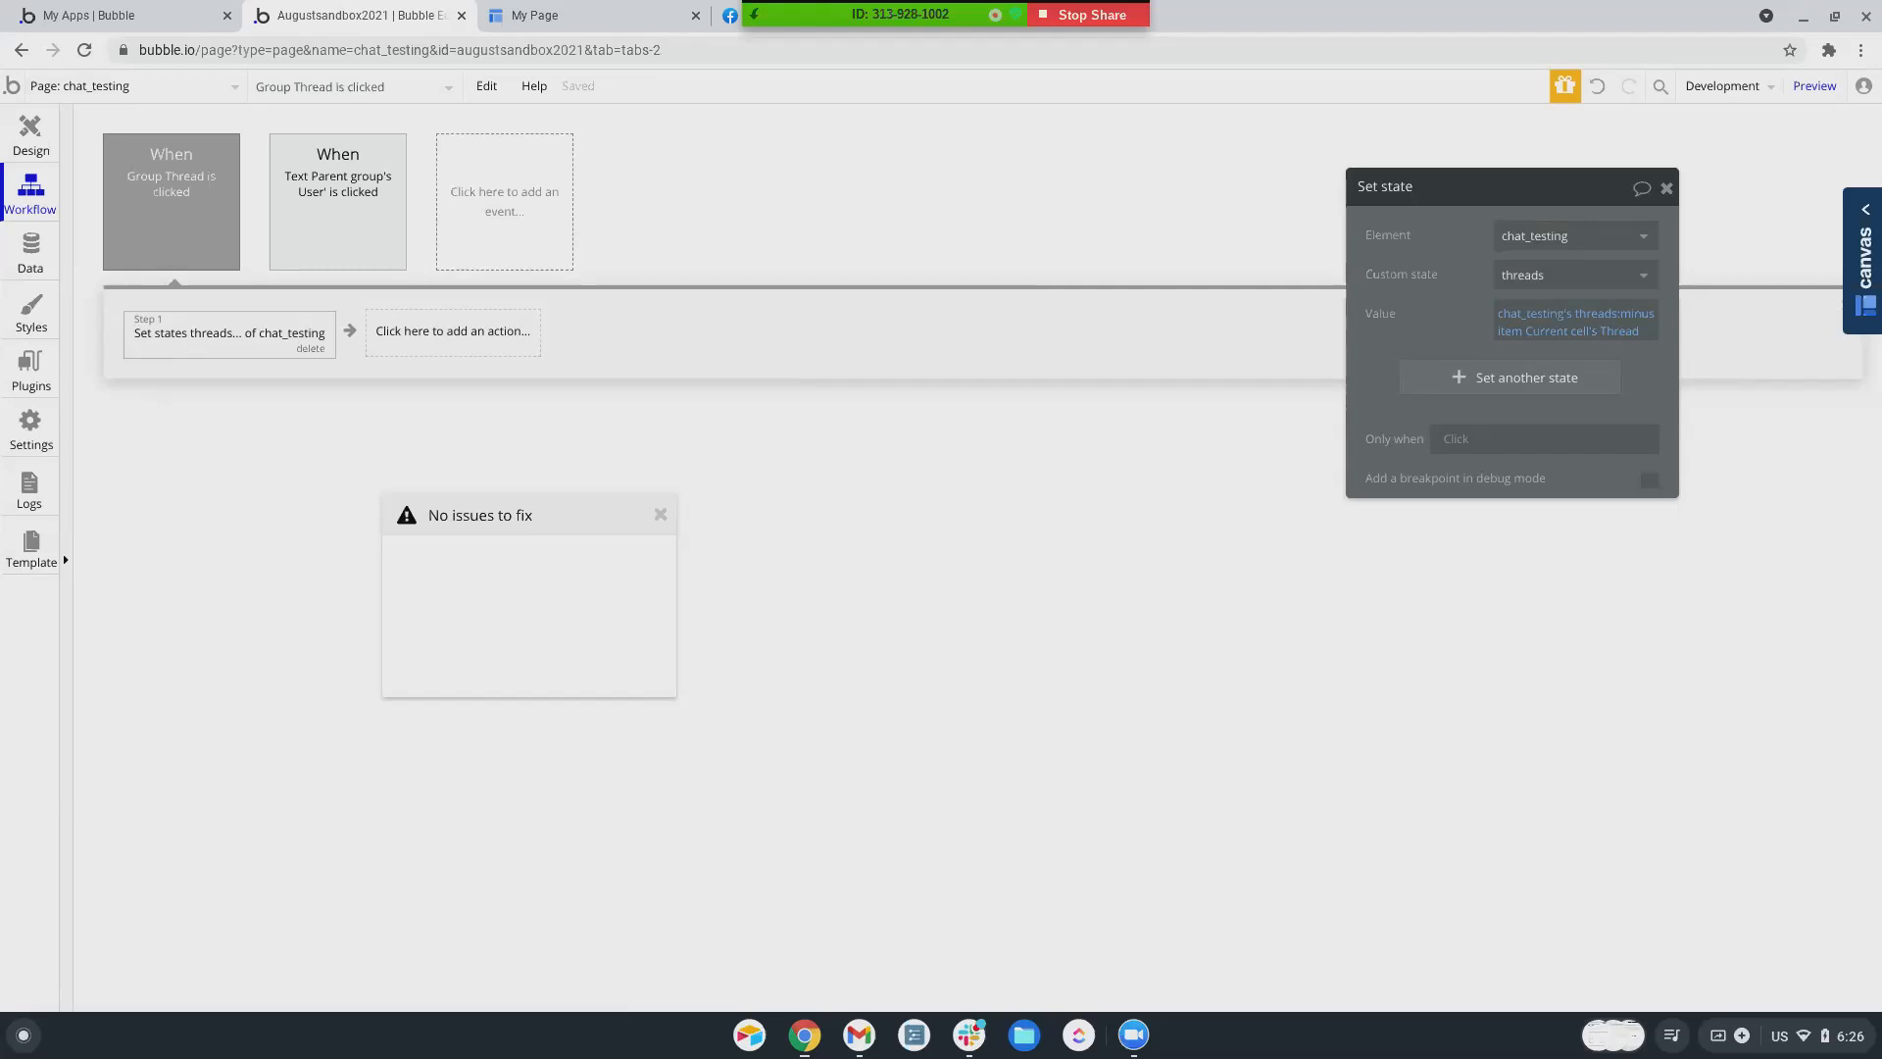
- Inspect step 3 of the Text Parent group's User is clicked workflow and the elements its Set state action can target
left_click(368, 235)
left_click(562, 335)
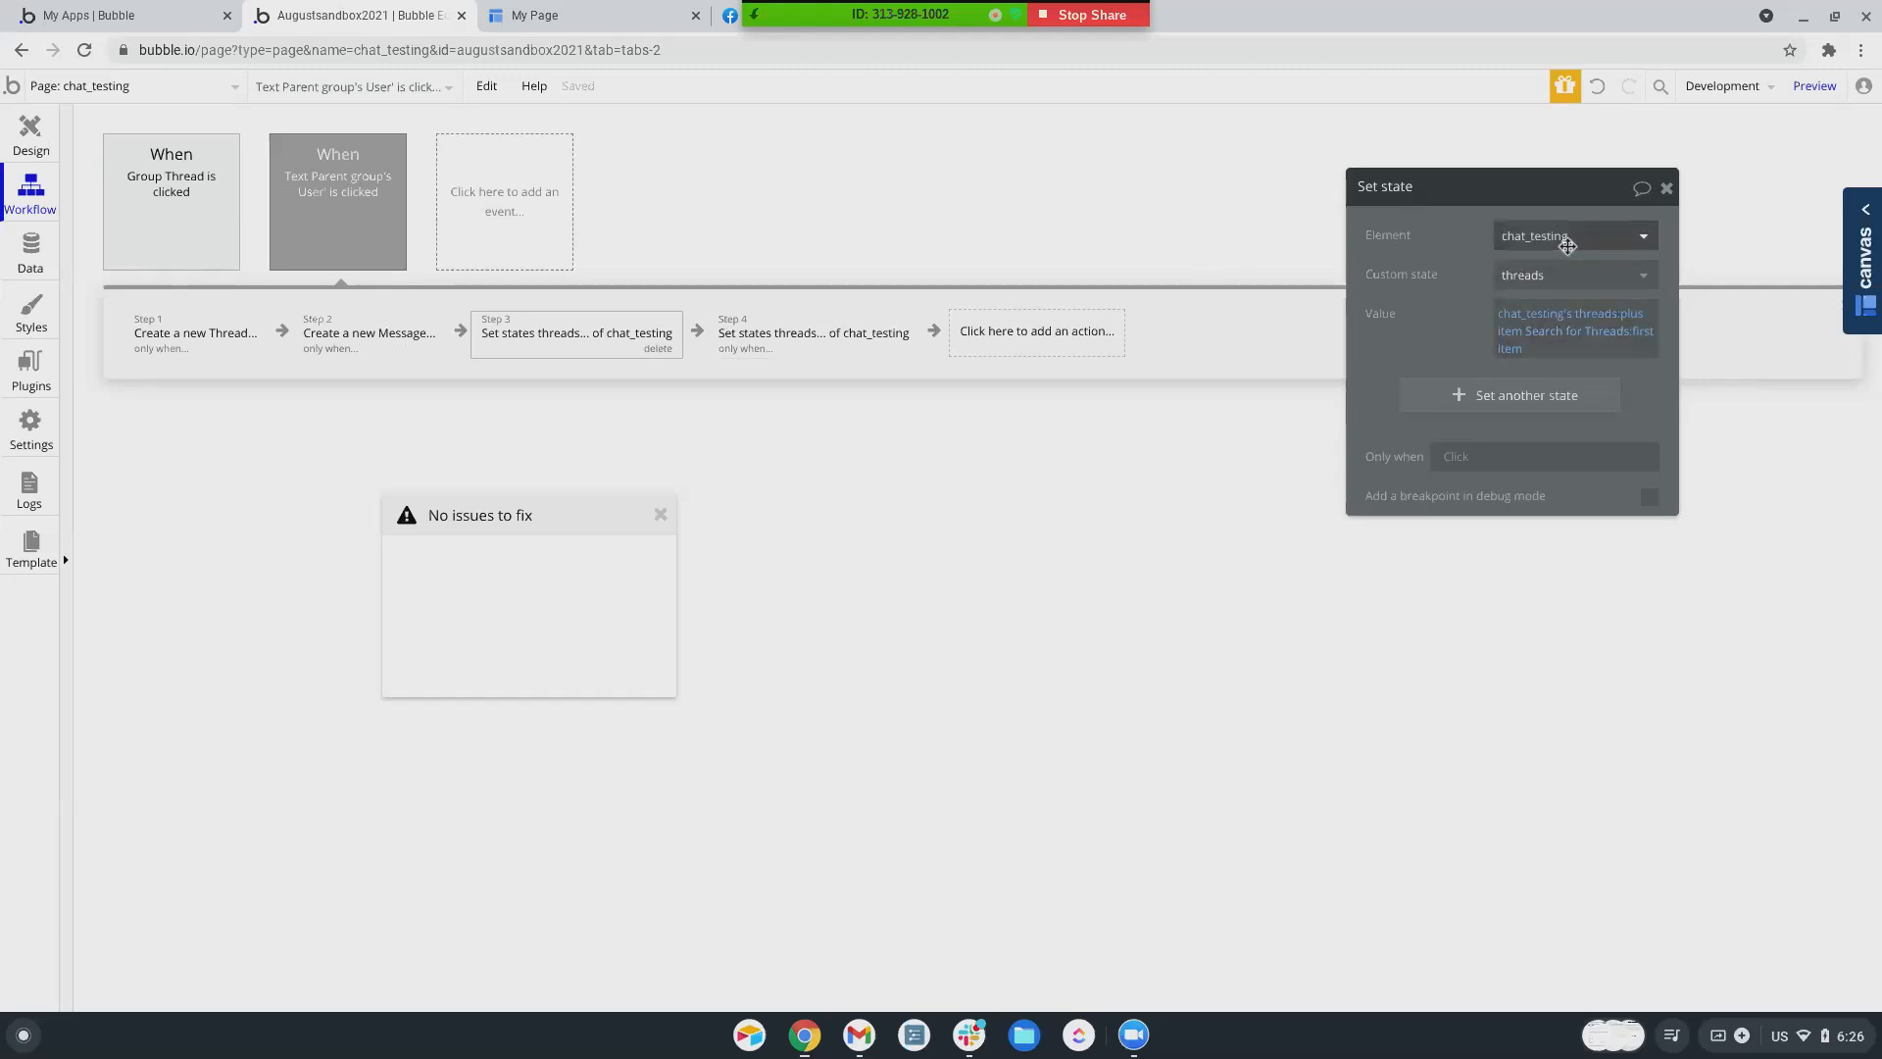
left_click(1555, 233)
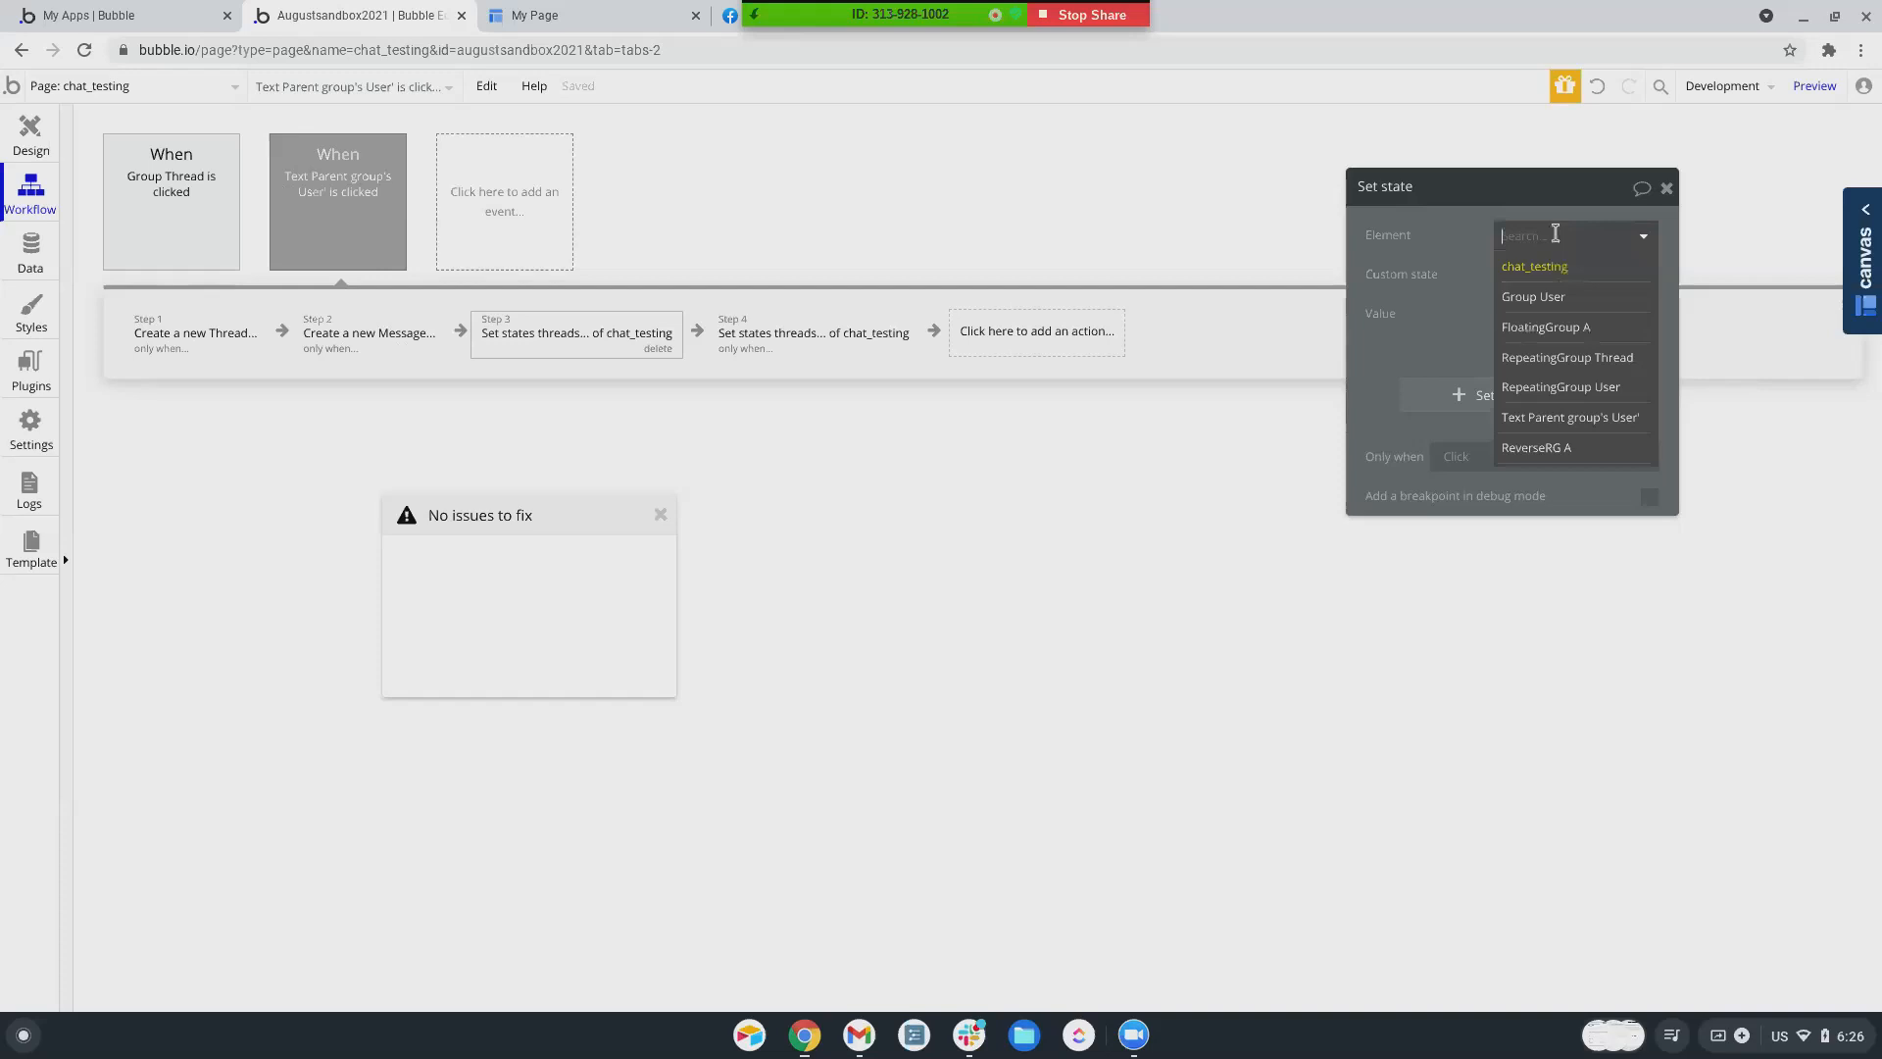
left_click(1420, 253)
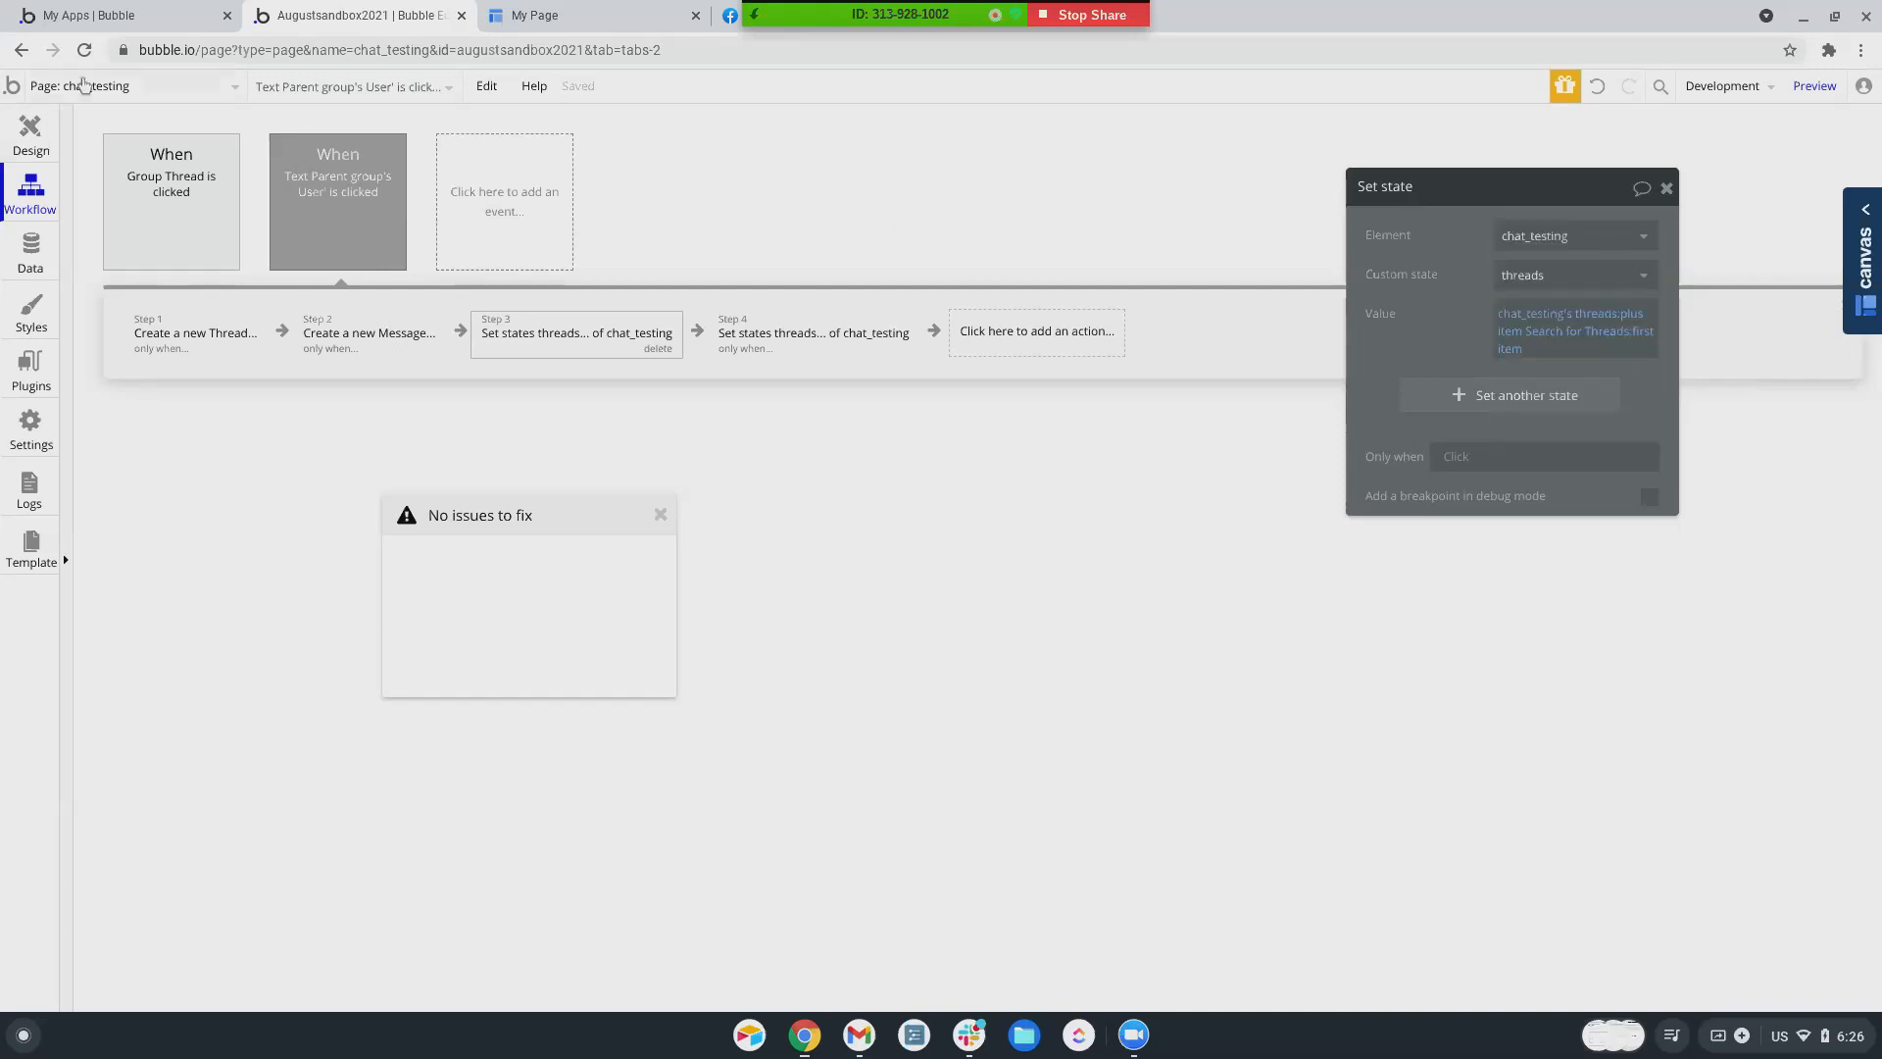
- Create a custom state named threads on the chat reusable element, with type Thread and stored as a list
left_click(84, 85)
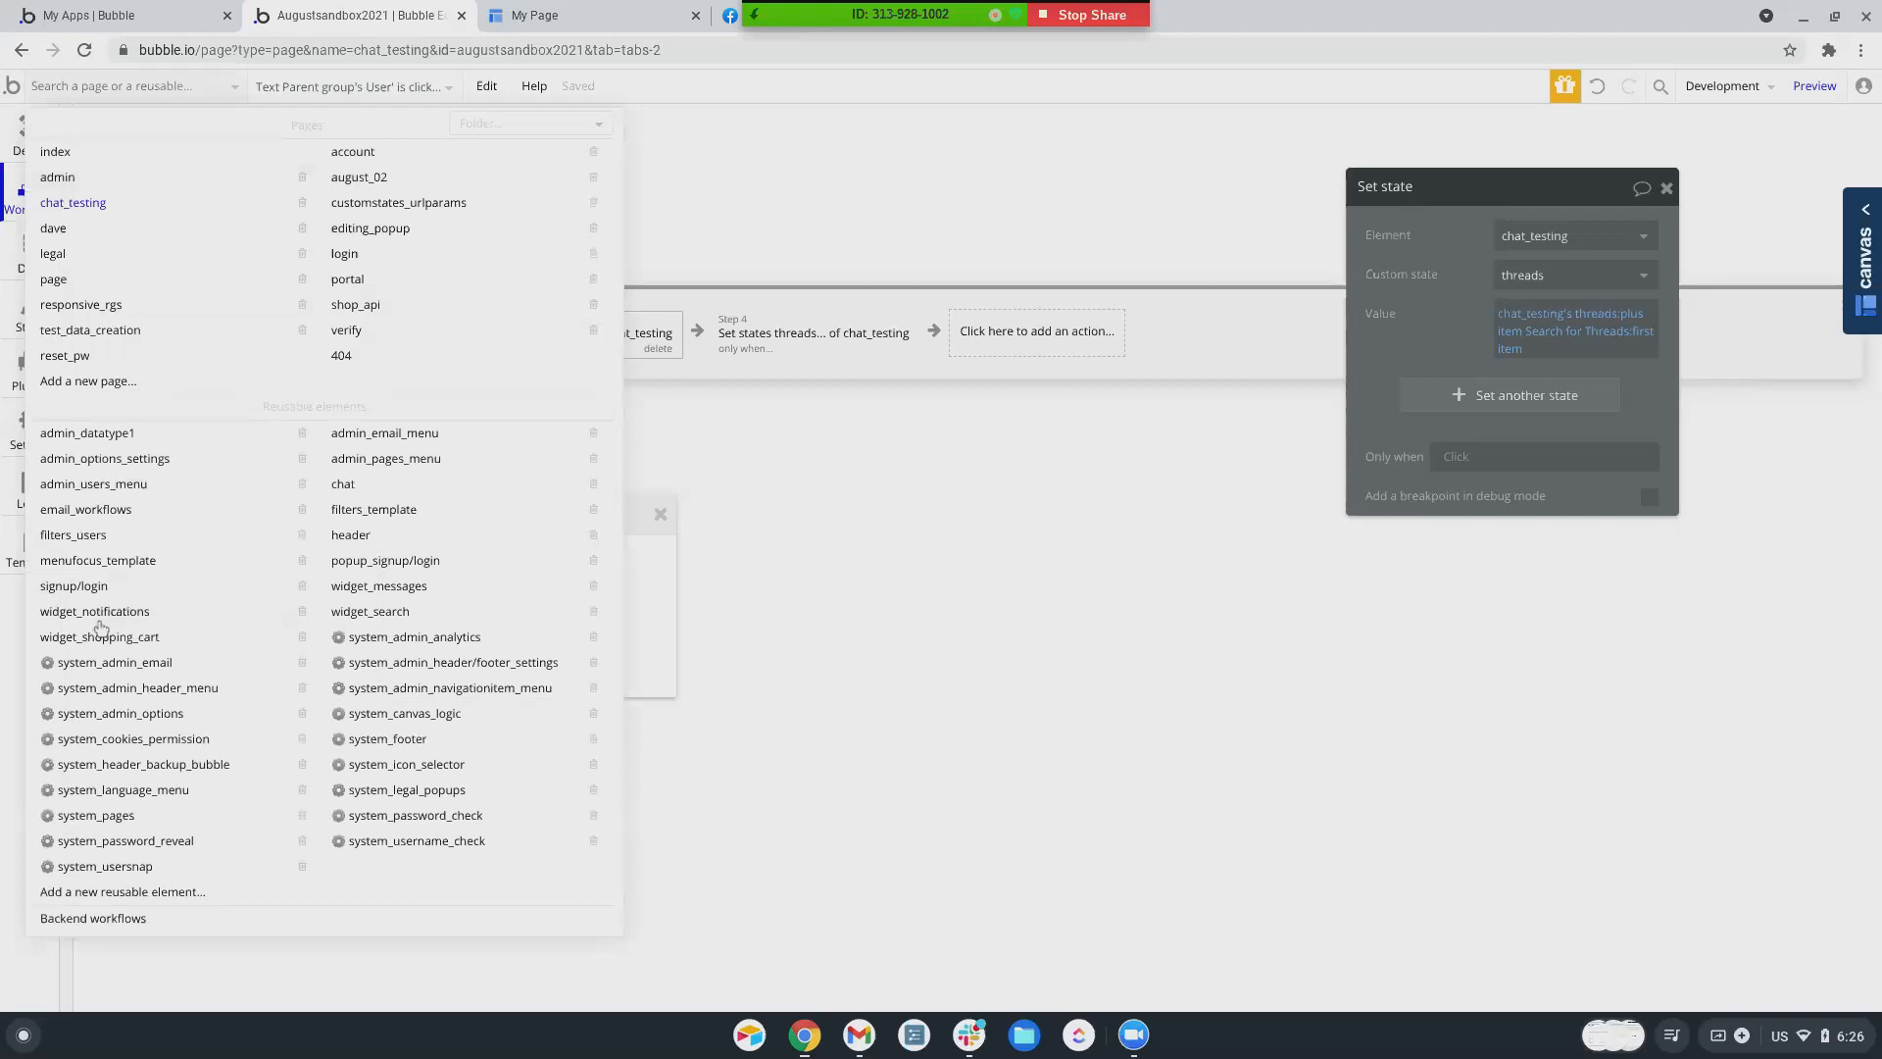
left_click(381, 484)
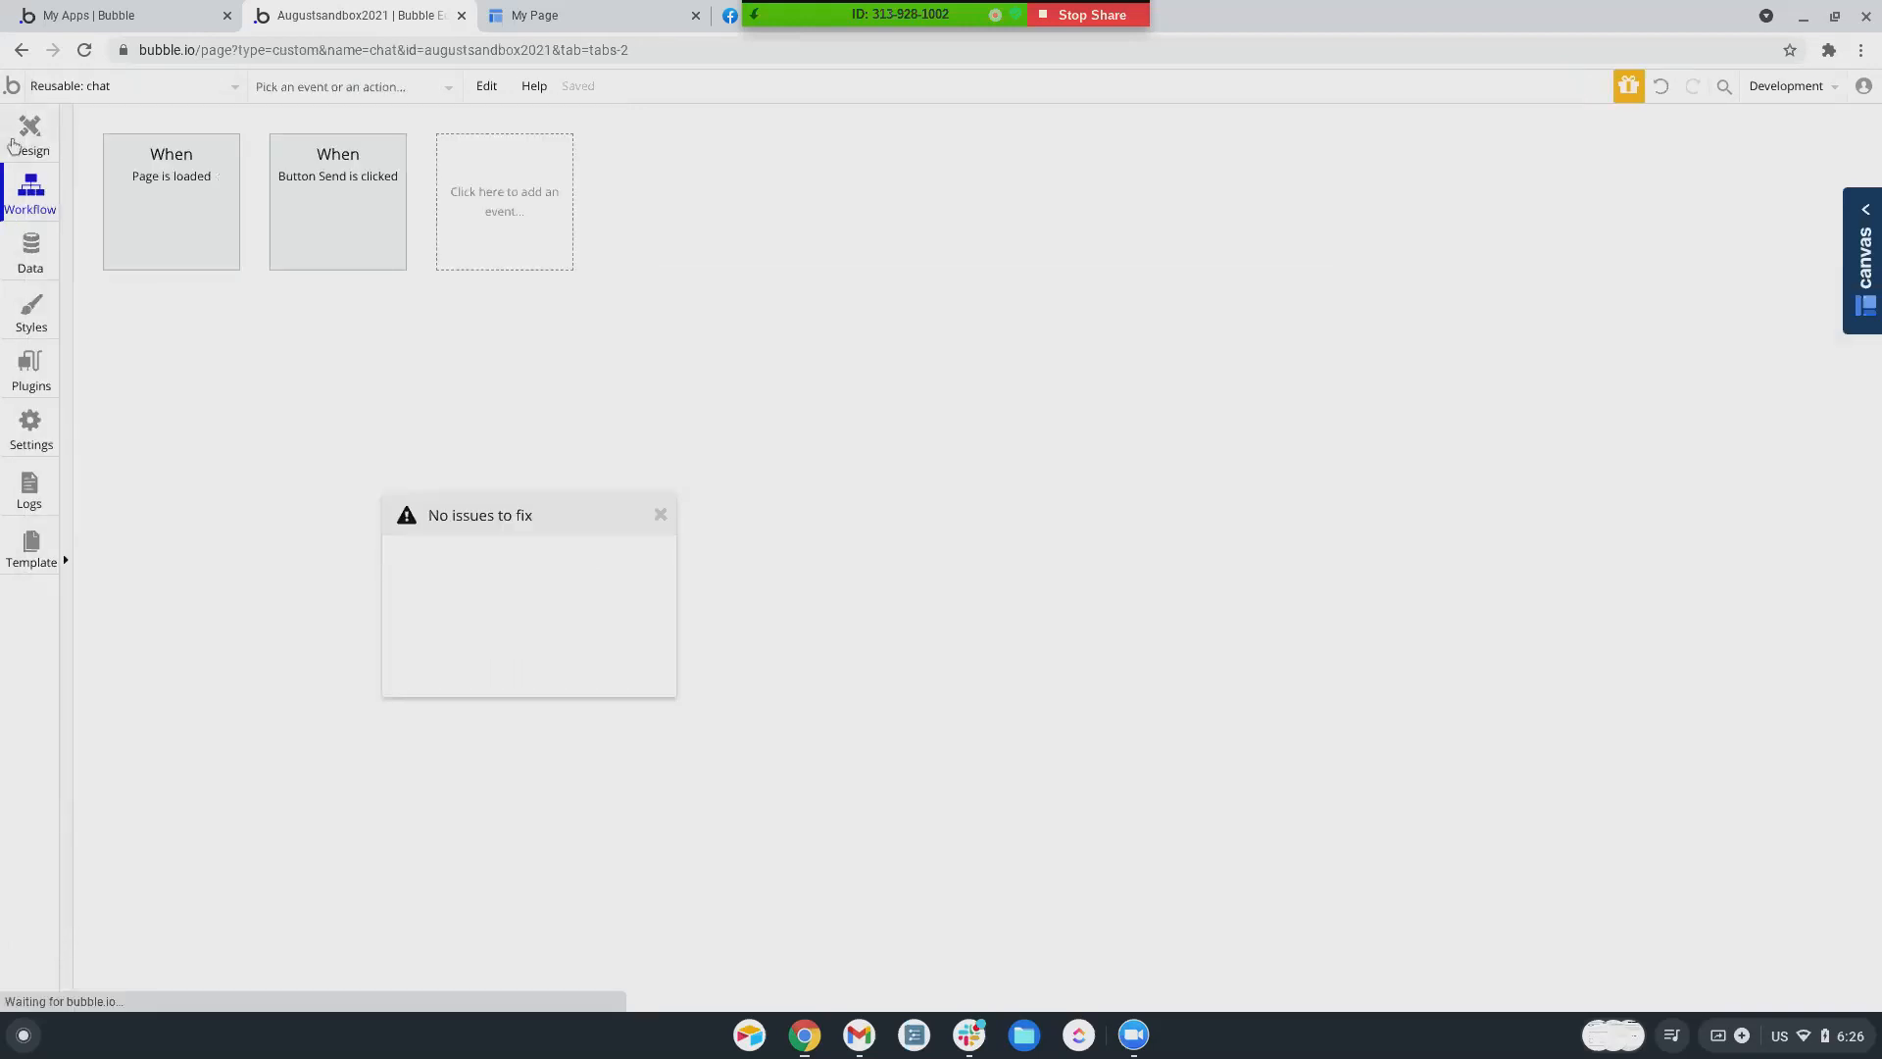
left_click(12, 145)
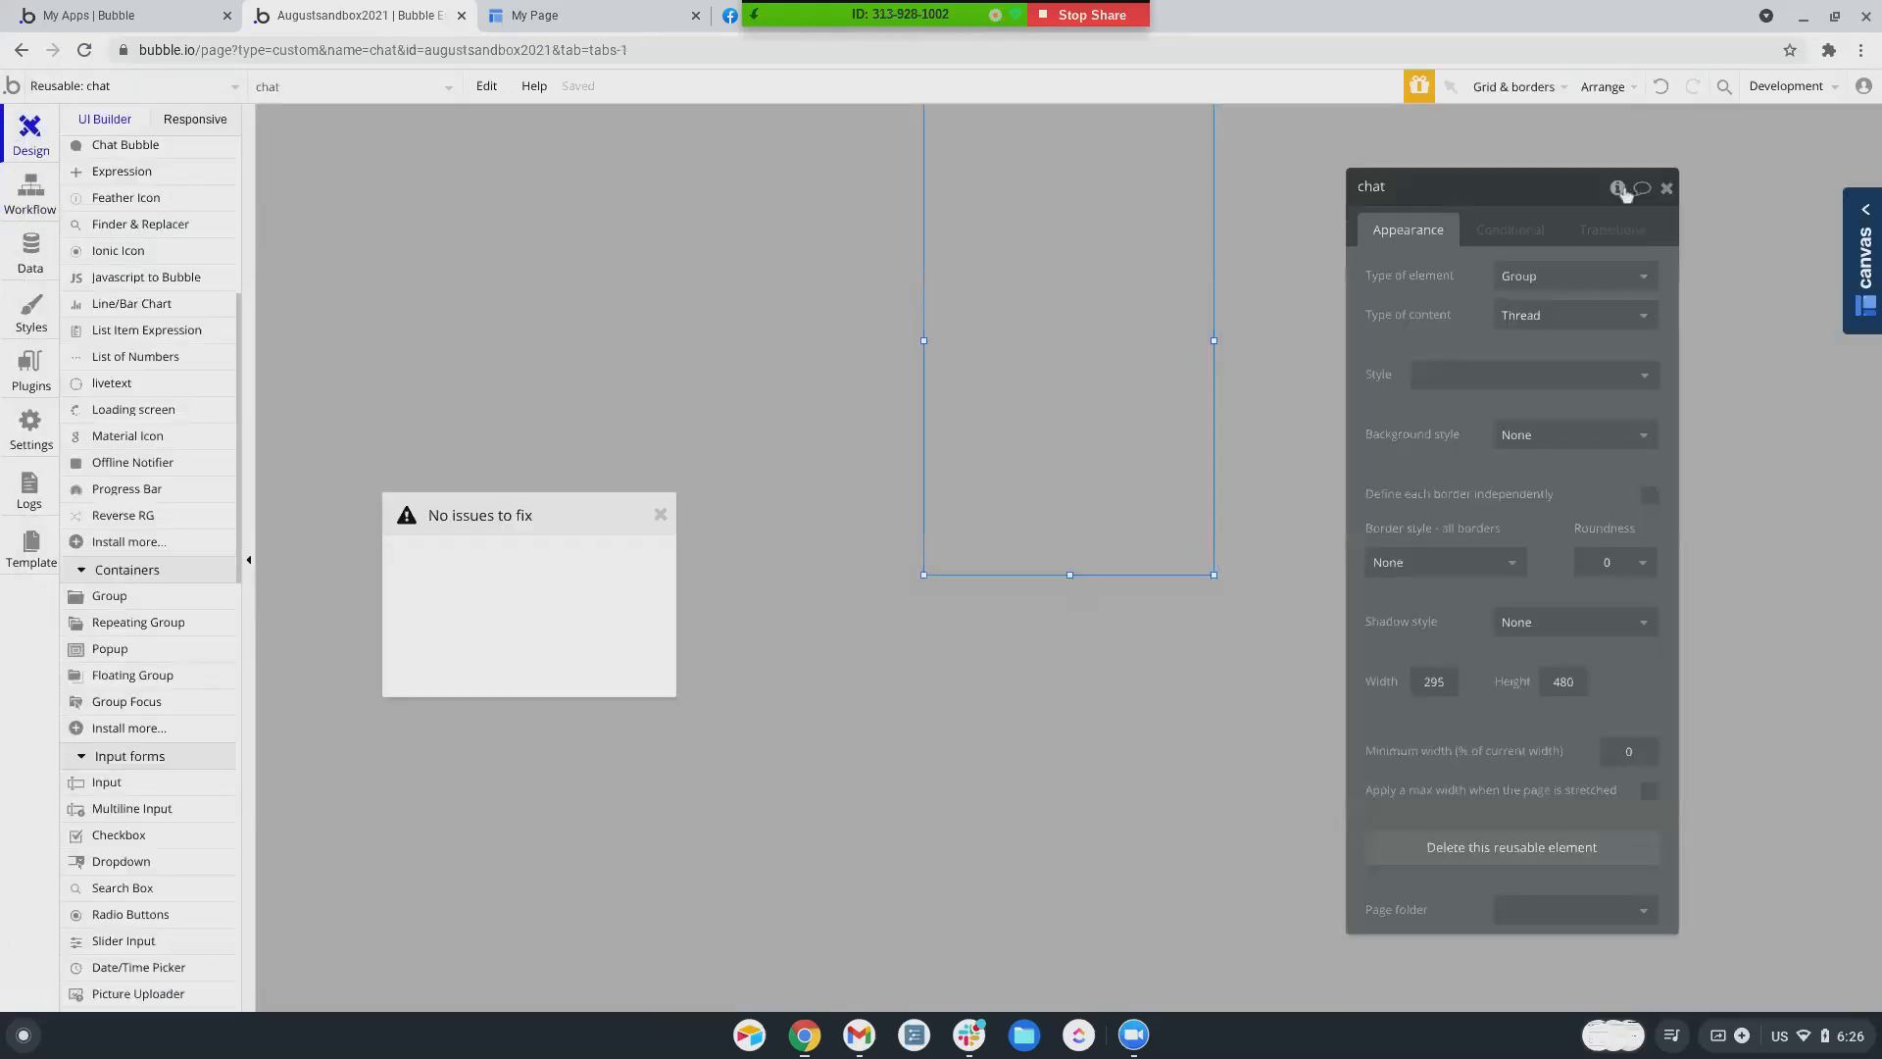
left_click(1617, 189)
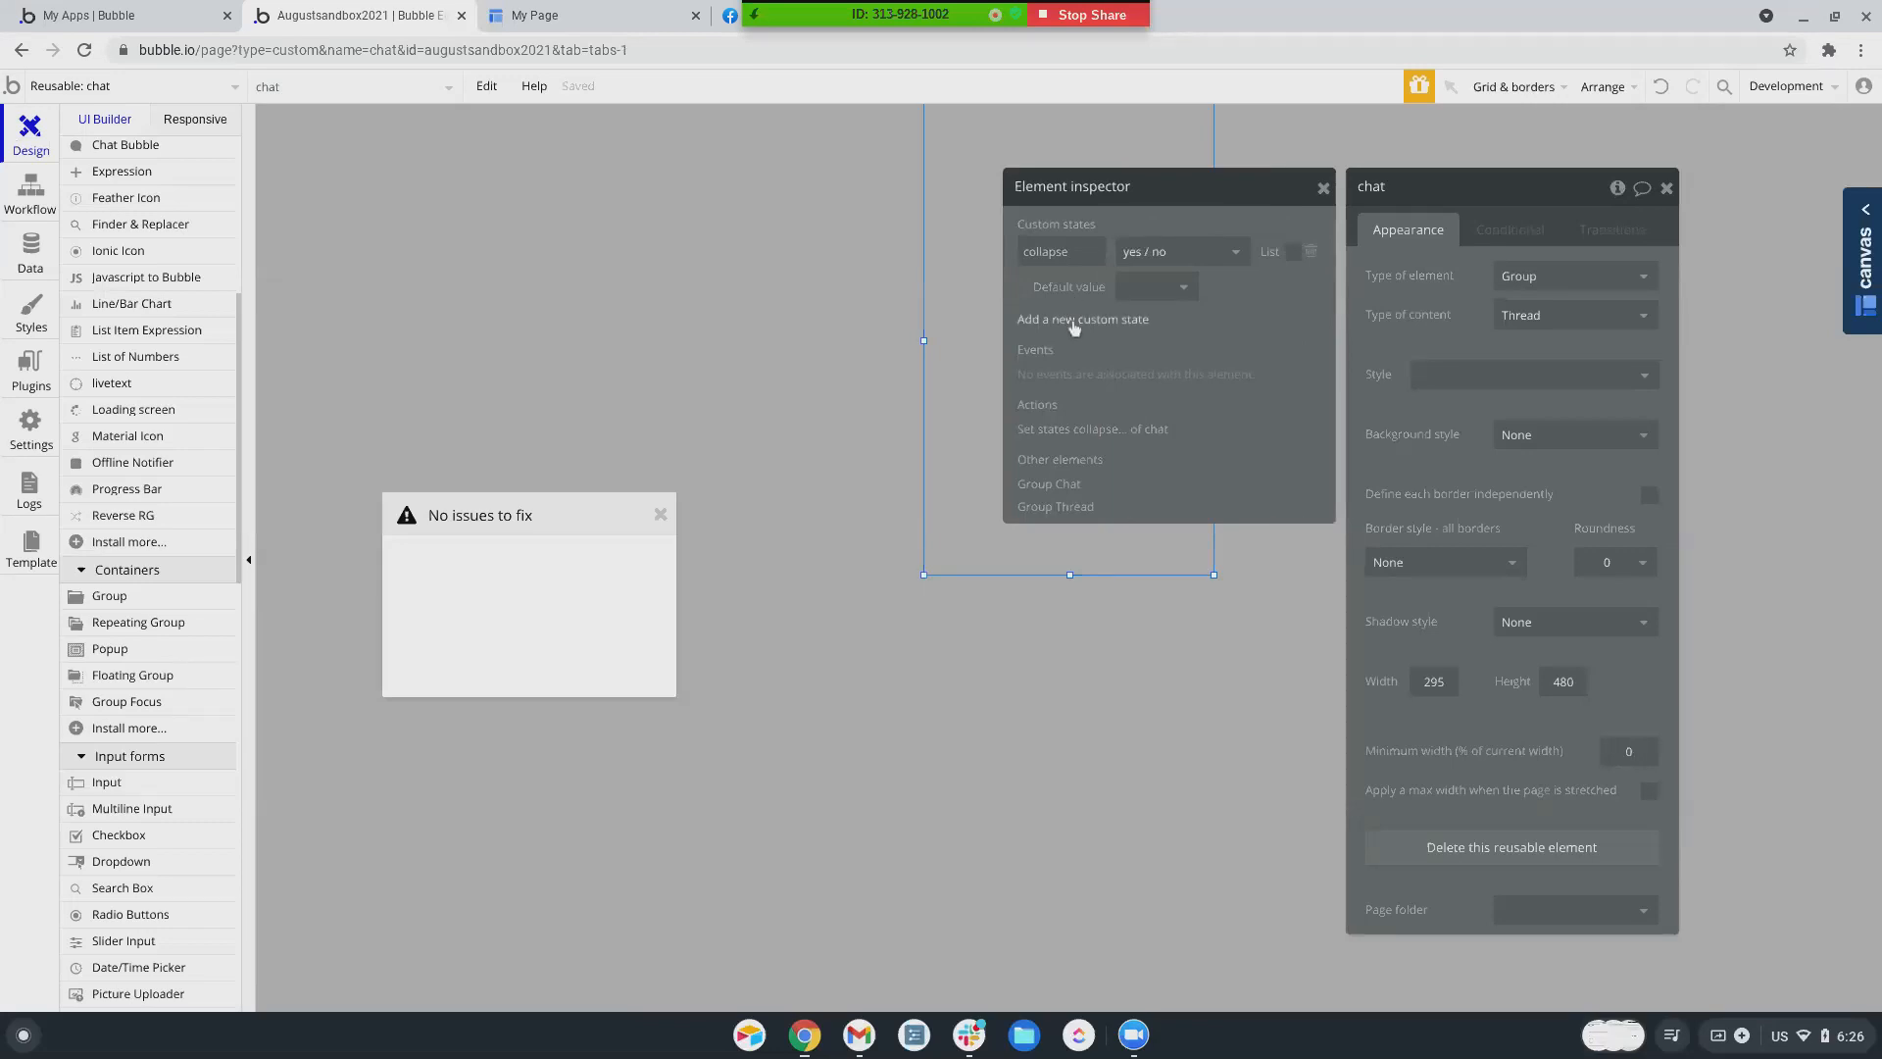
left_click(1075, 324)
type("threads")
left_click(1078, 260)
scroll(981, 410, "down", 5)
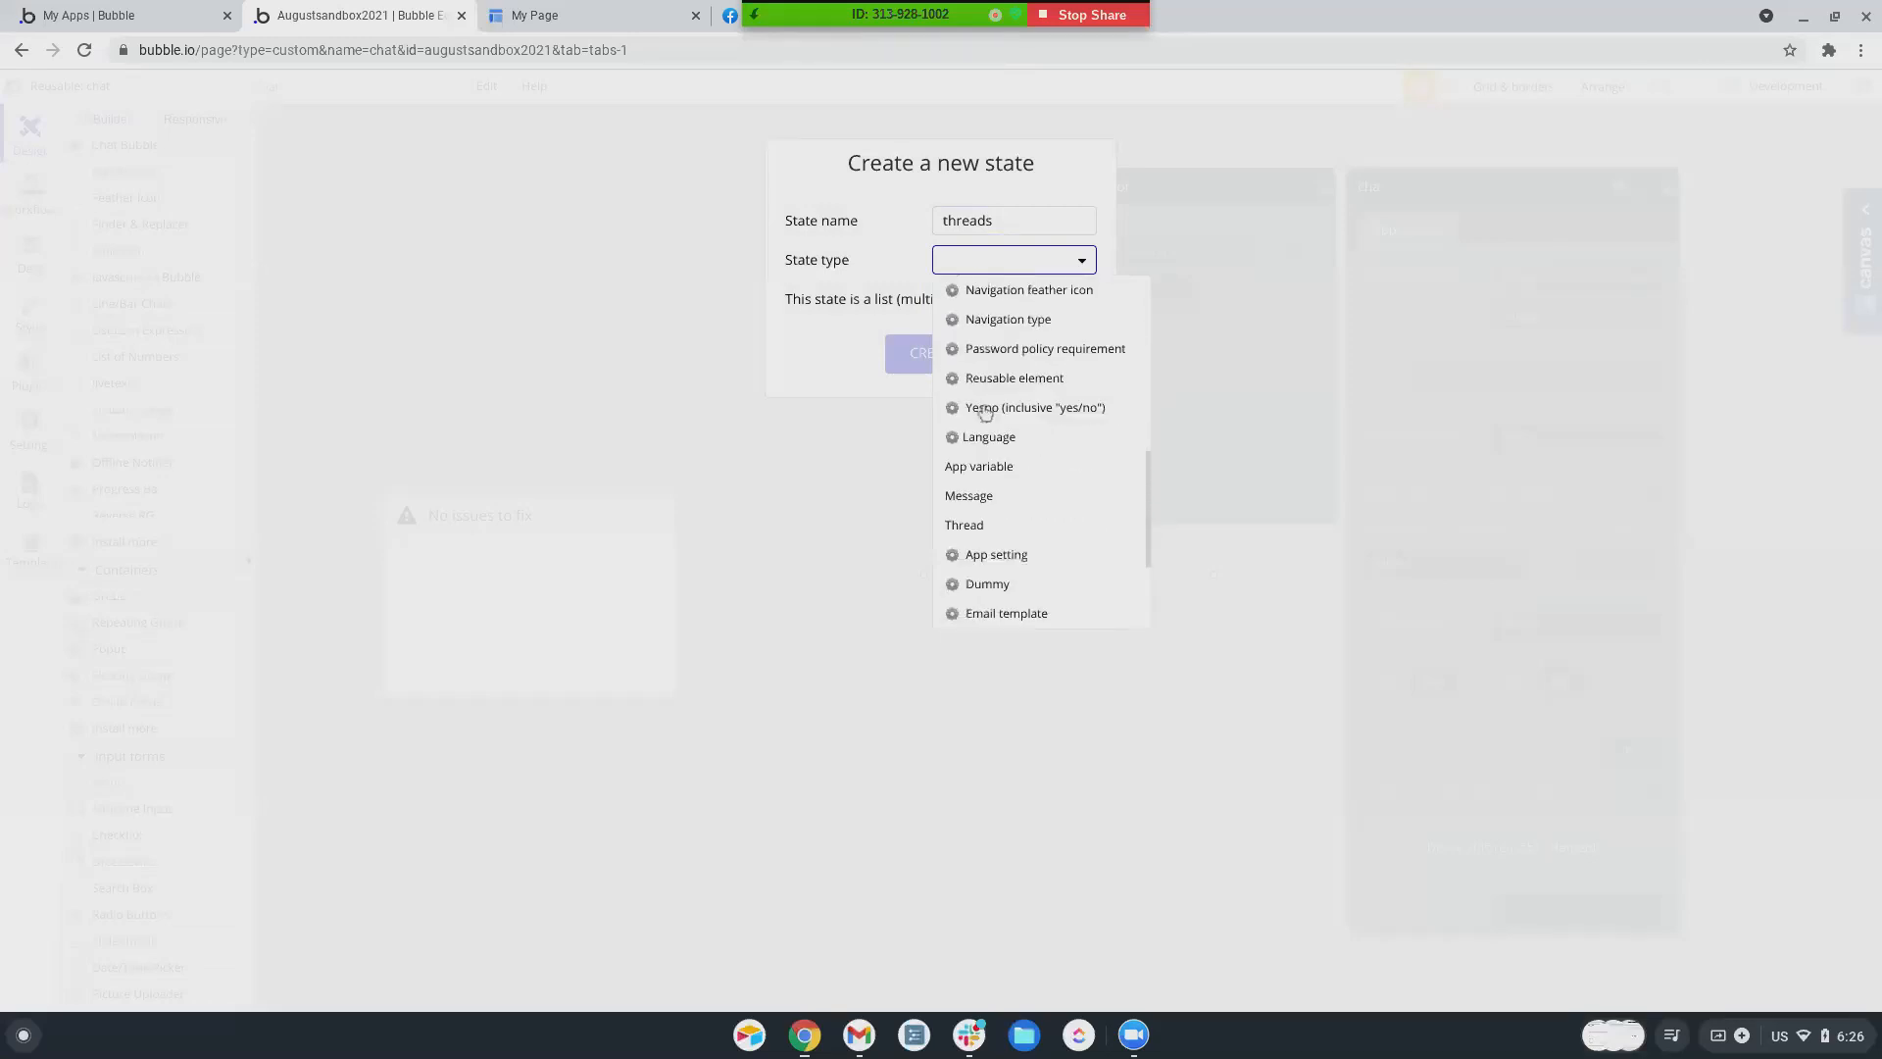
scroll(985, 412, "down", 2)
left_click(986, 412)
left_click(1088, 298)
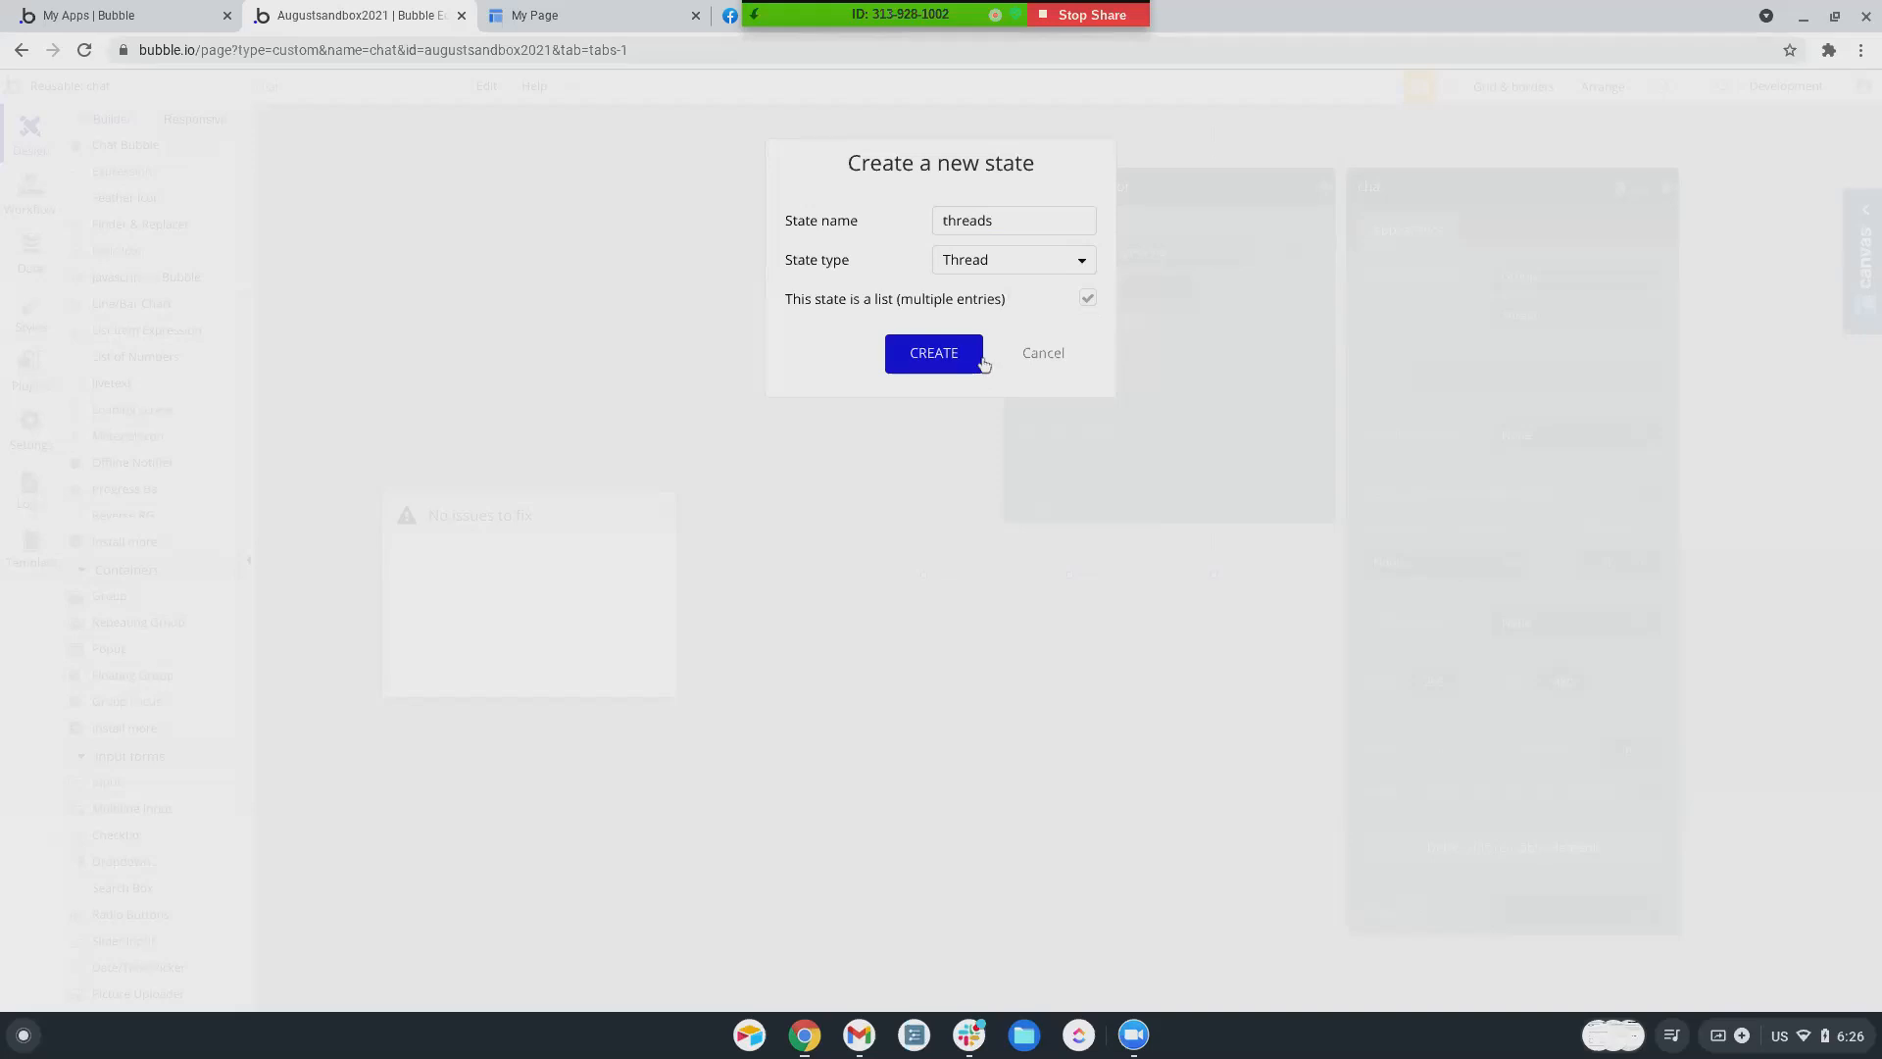
left_click(984, 364)
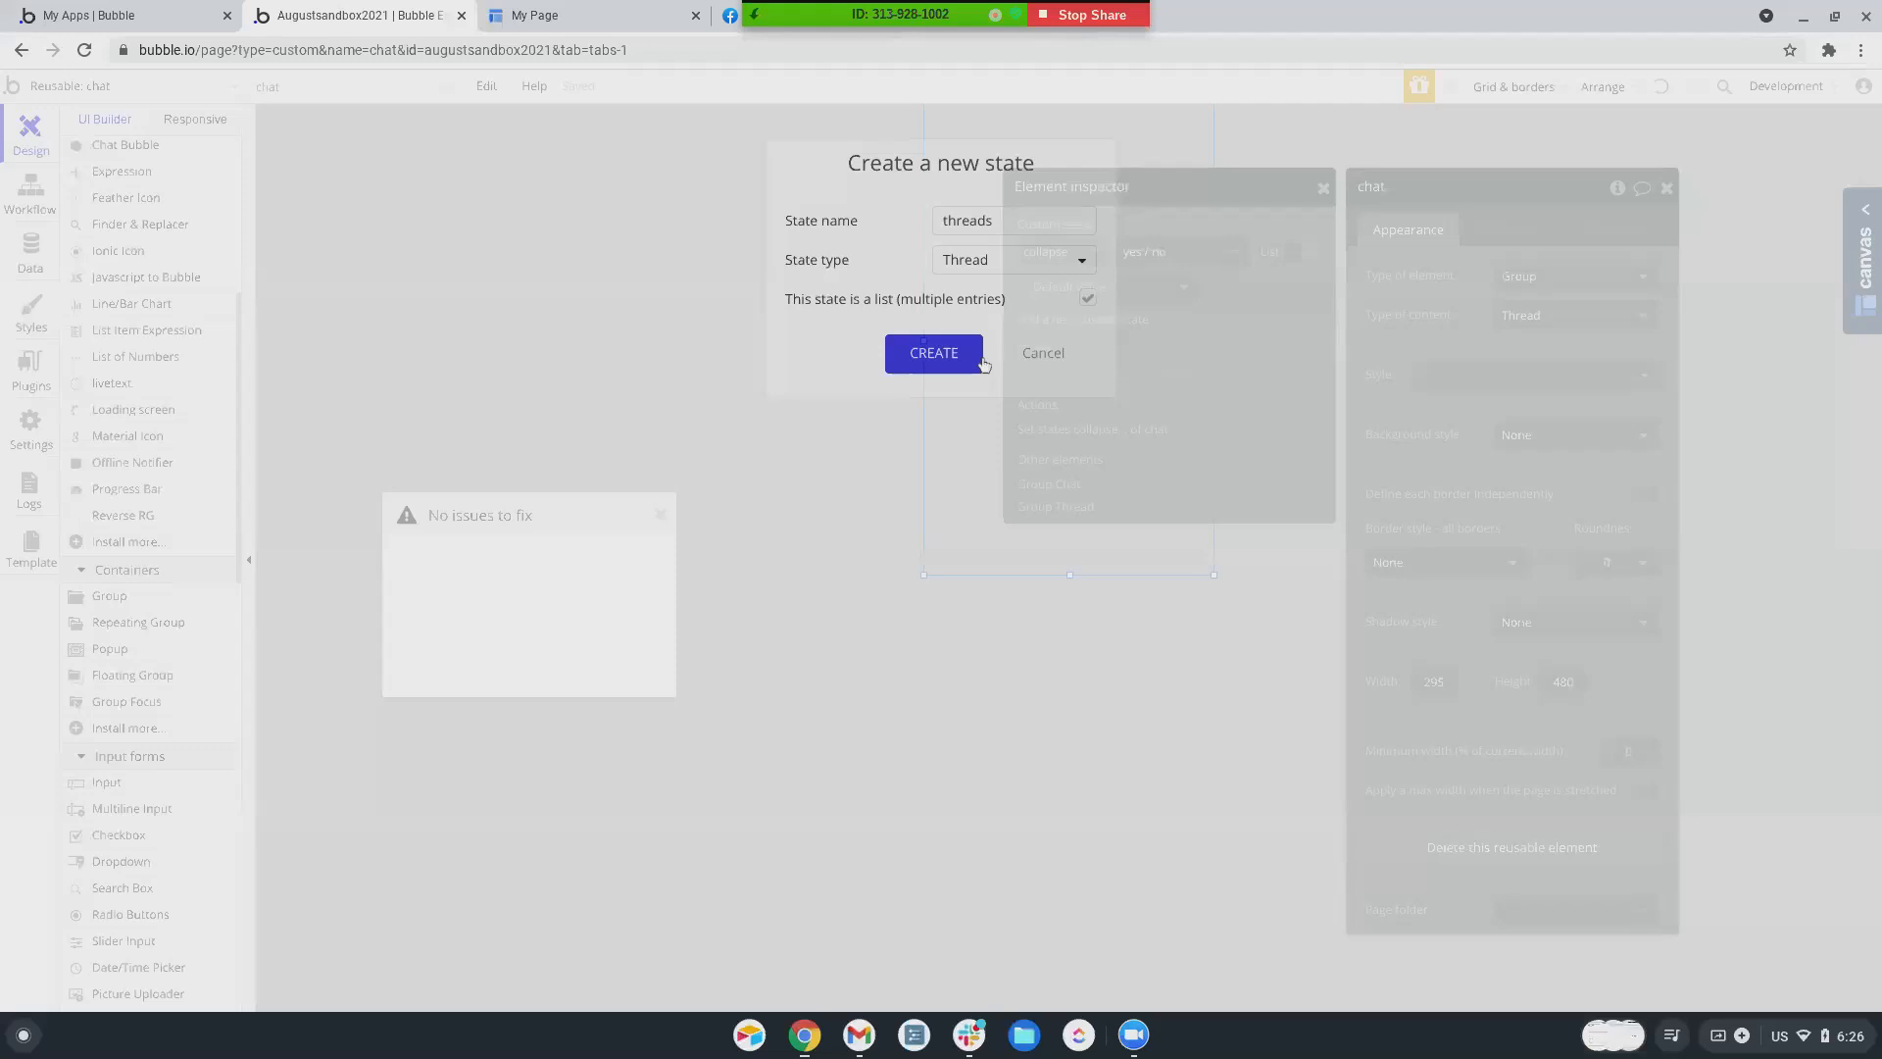
- Return to chat_testing and check which elements step 3's Set state action offers in the Text Parent group's User is clicked workflow
left_click(66, 87)
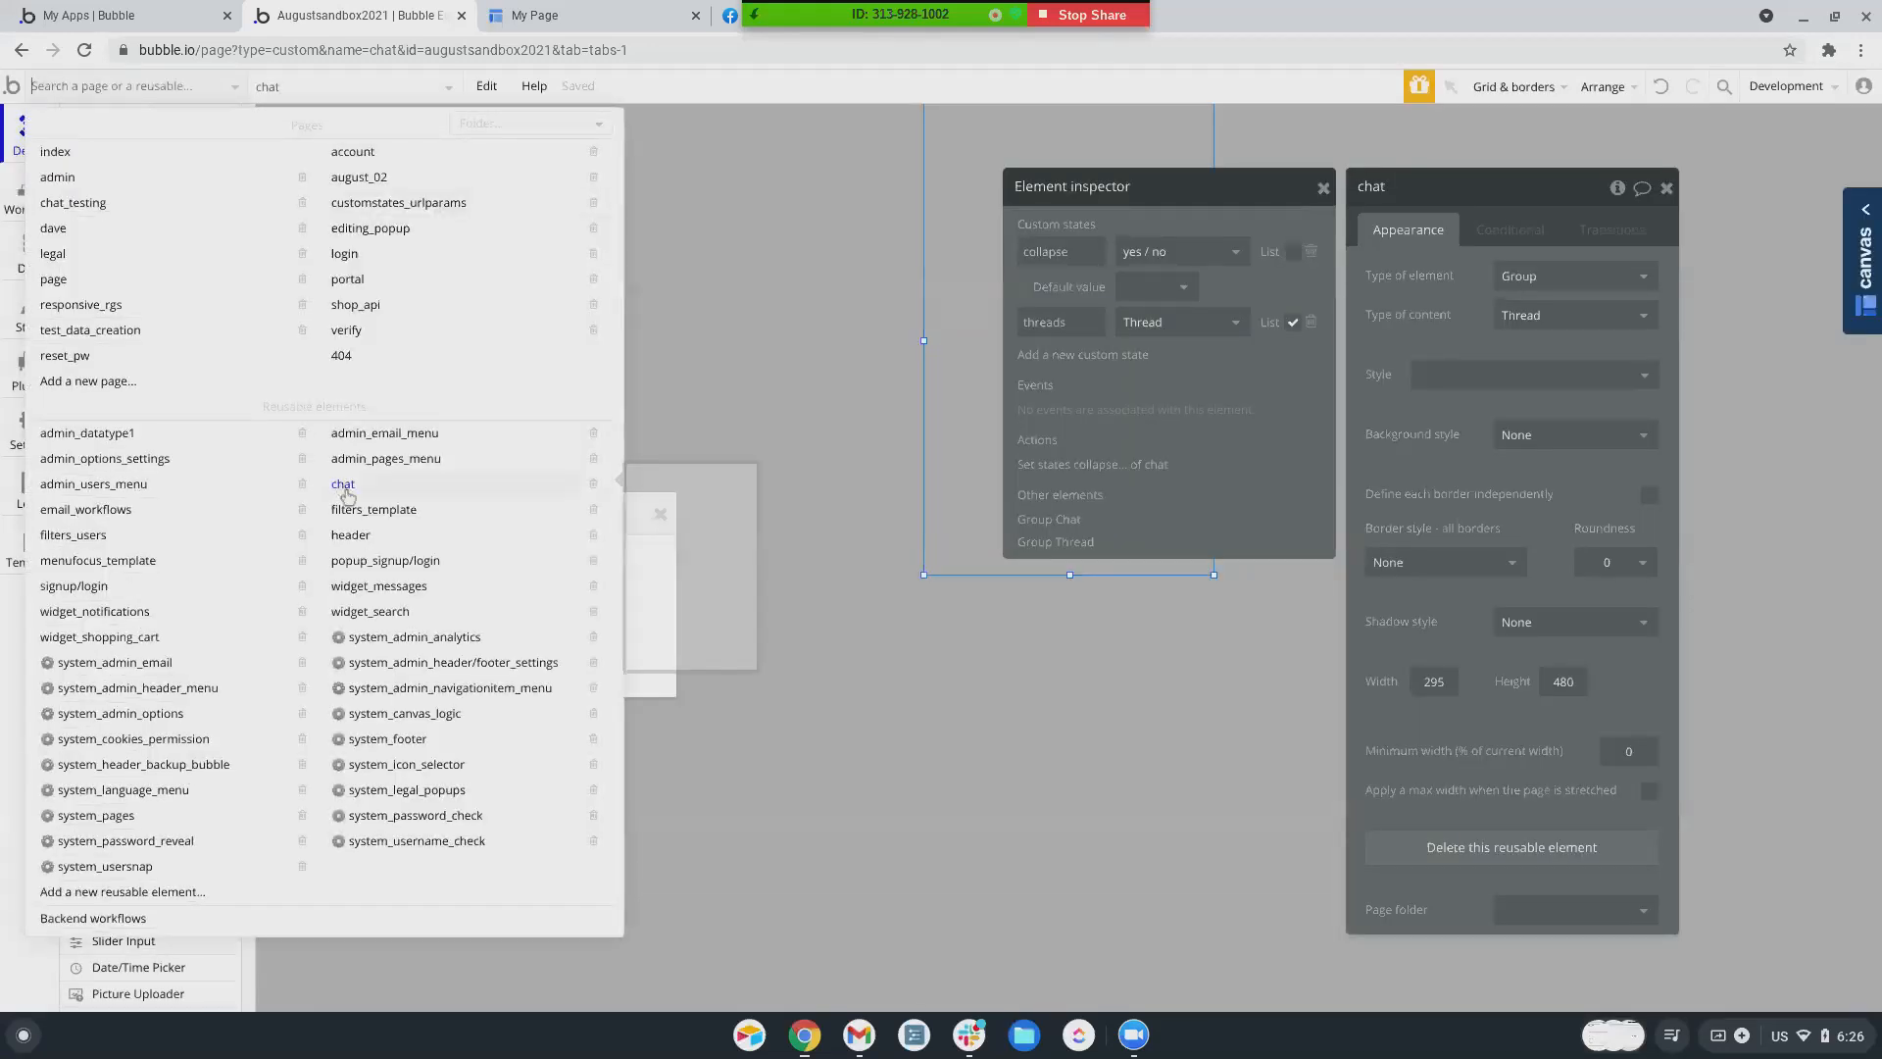
left_click(64, 204)
left_click(30, 192)
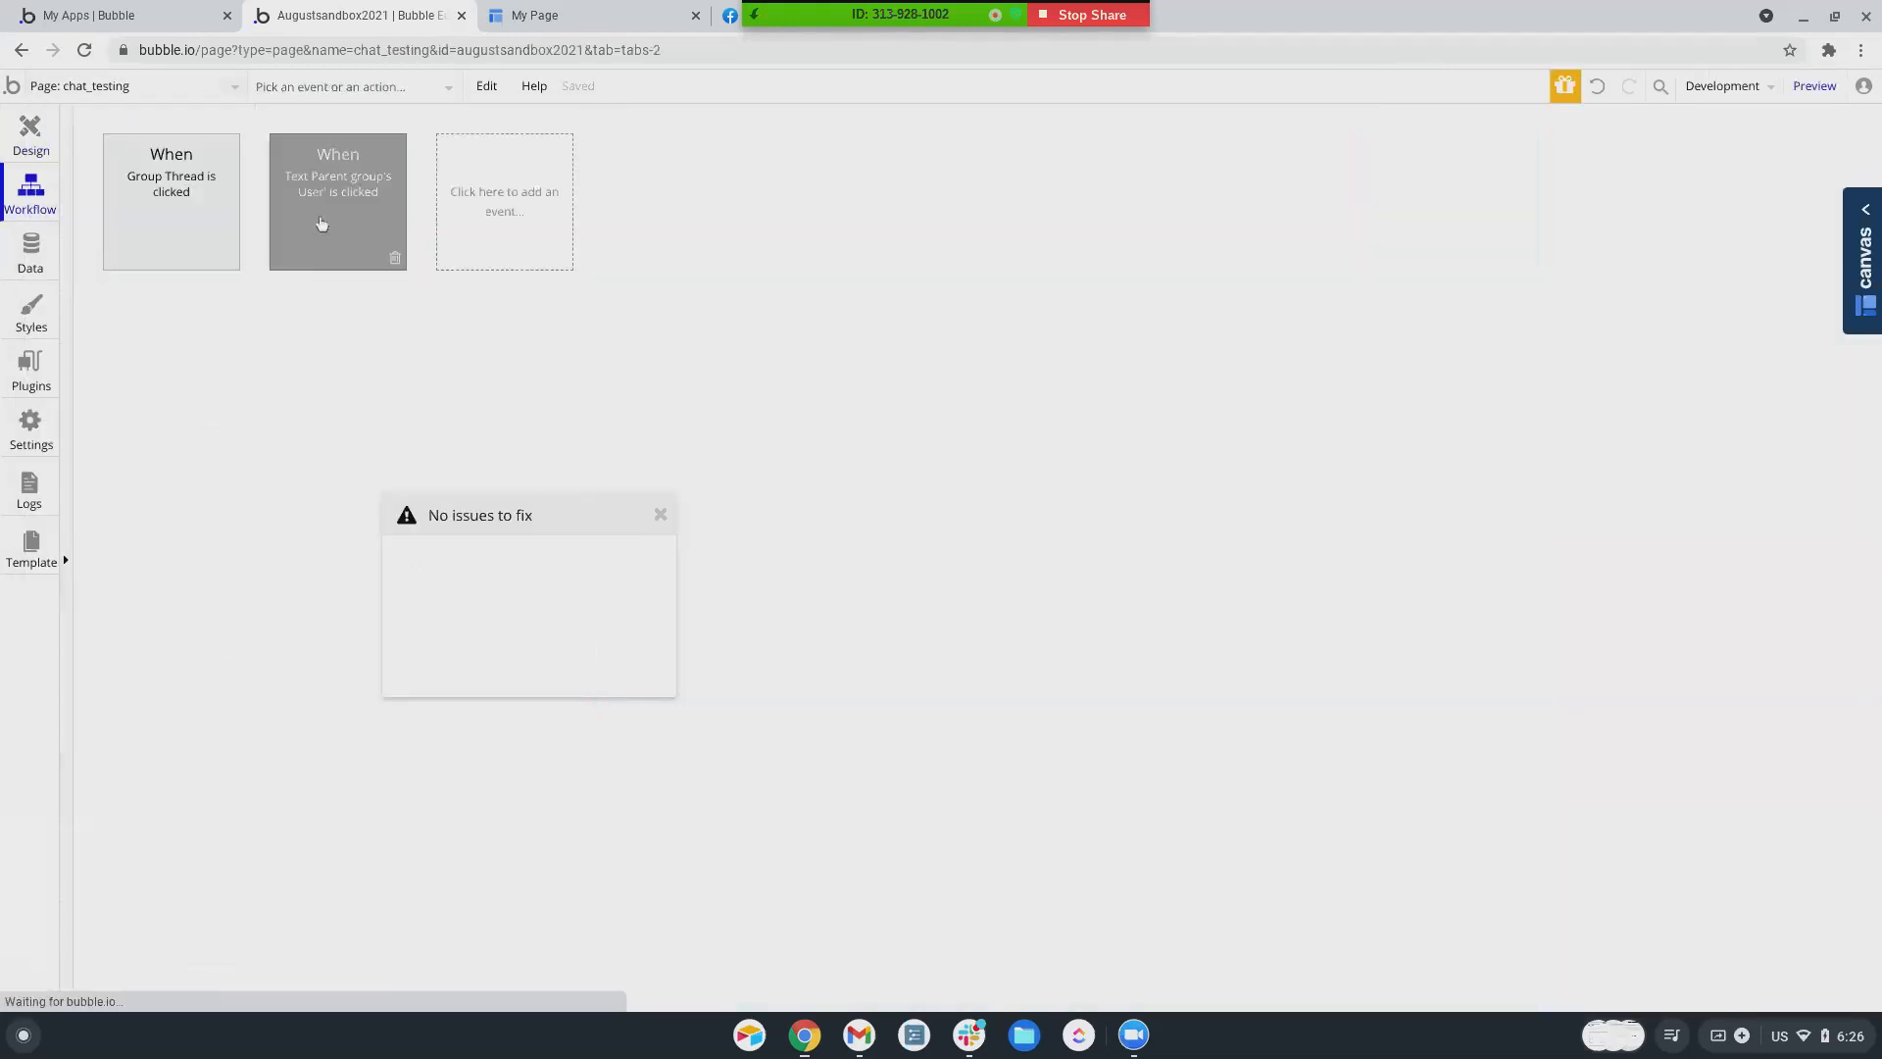
left_click(322, 224)
left_click(576, 335)
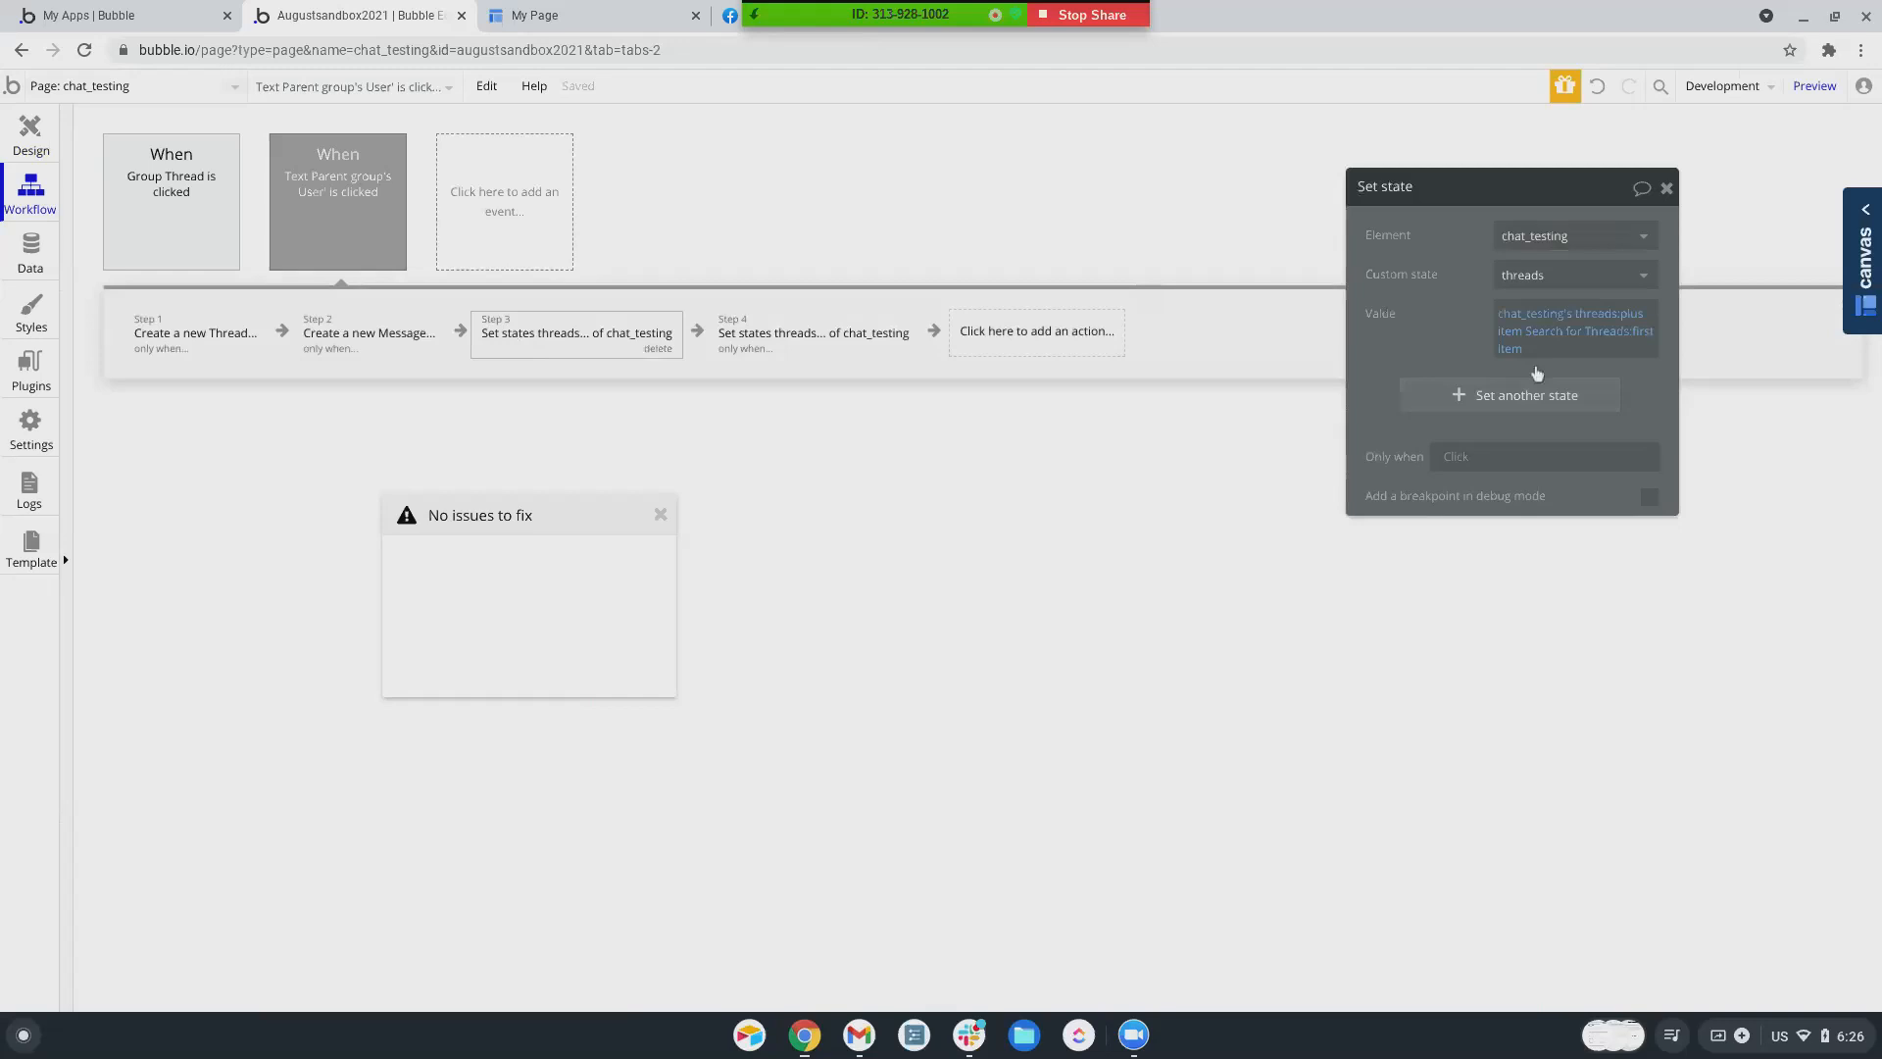
left_click(1568, 236)
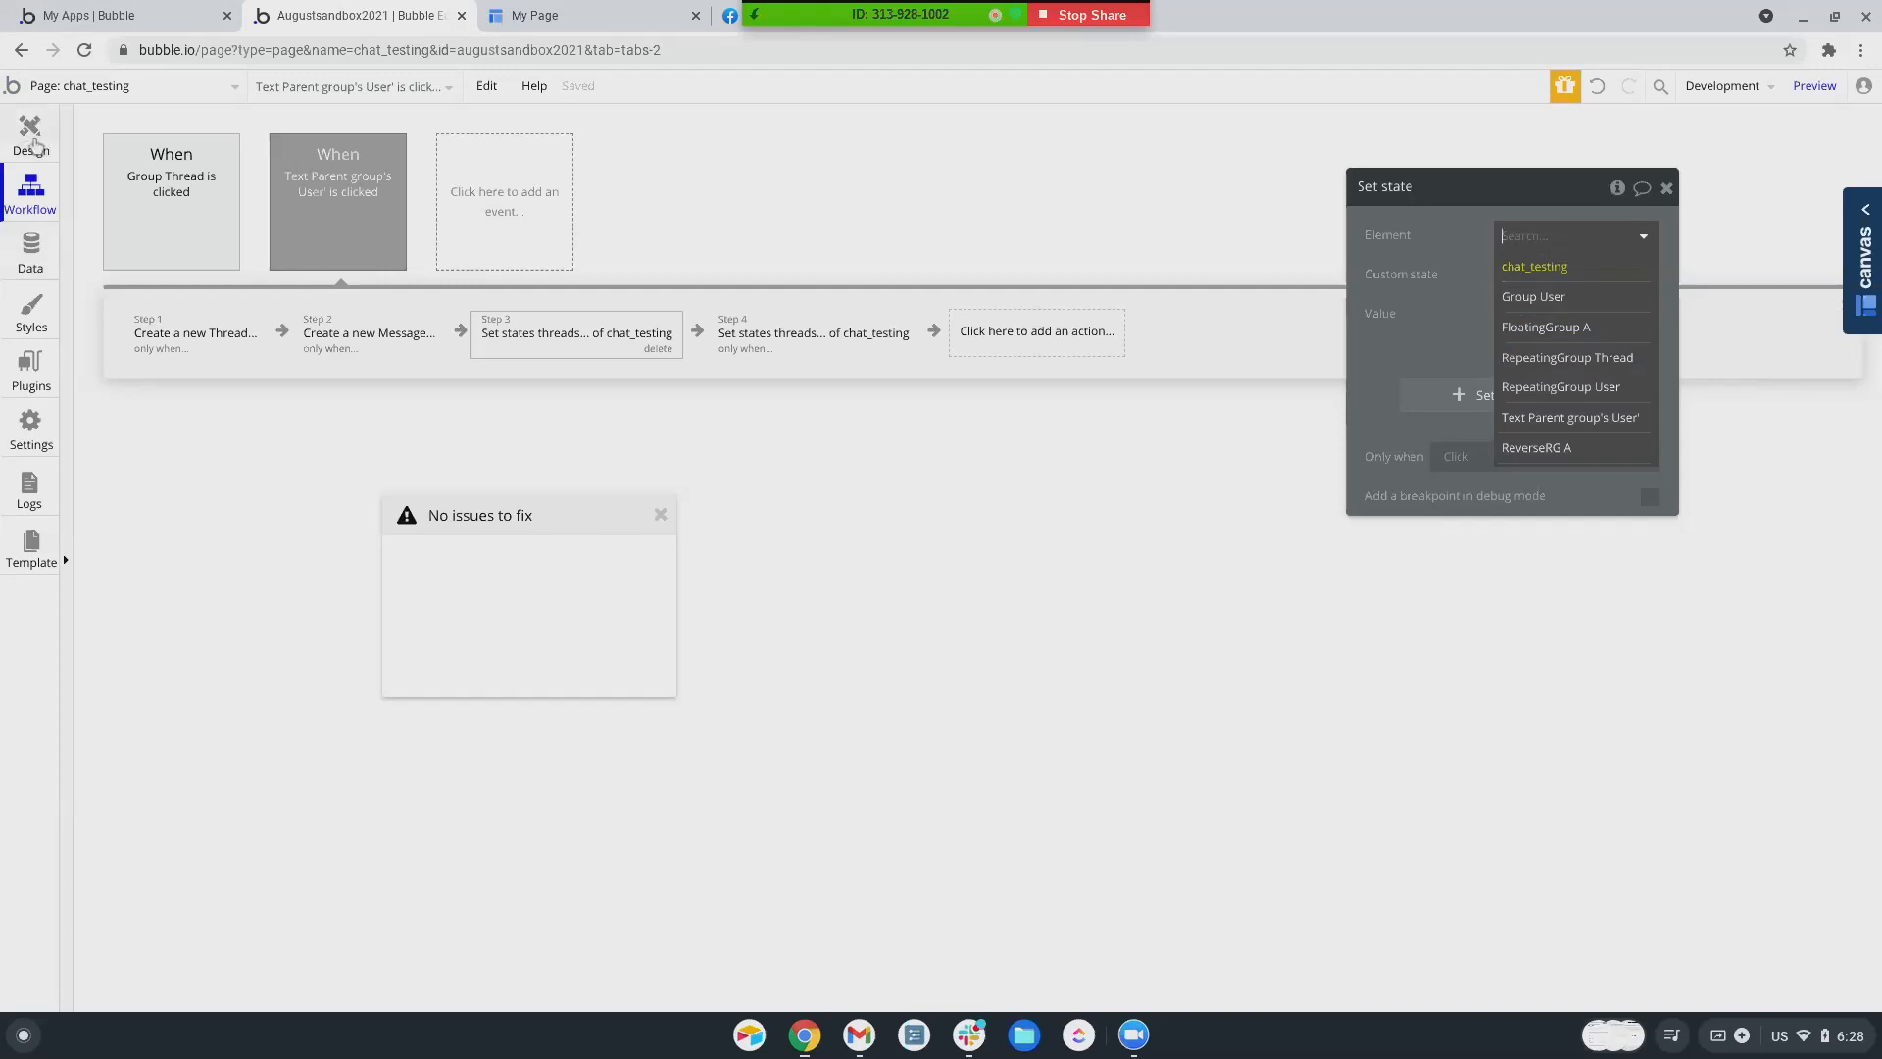
- Search the data source options of RepeatingGroup Thread in FloatingGroup A for "cha", leaving its existing expression in place
left_click(32, 142)
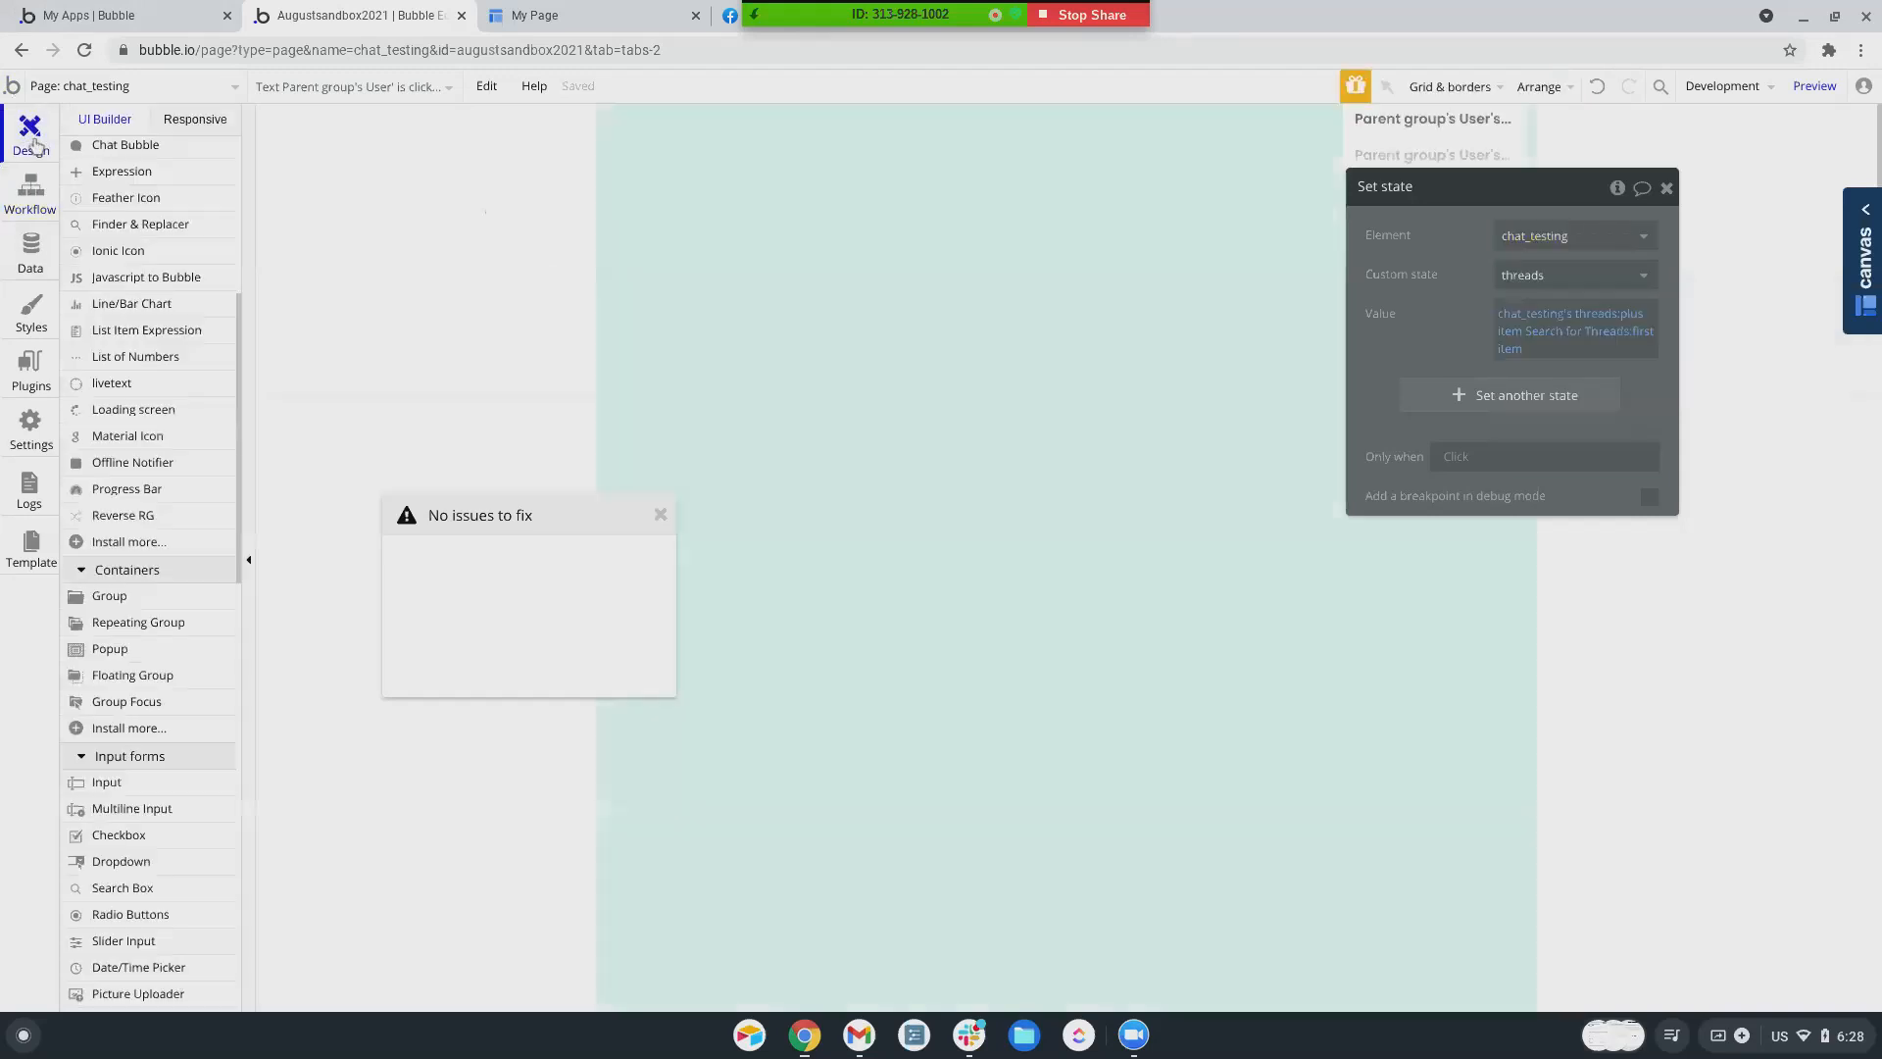
scroll(136, 307, "up", 5)
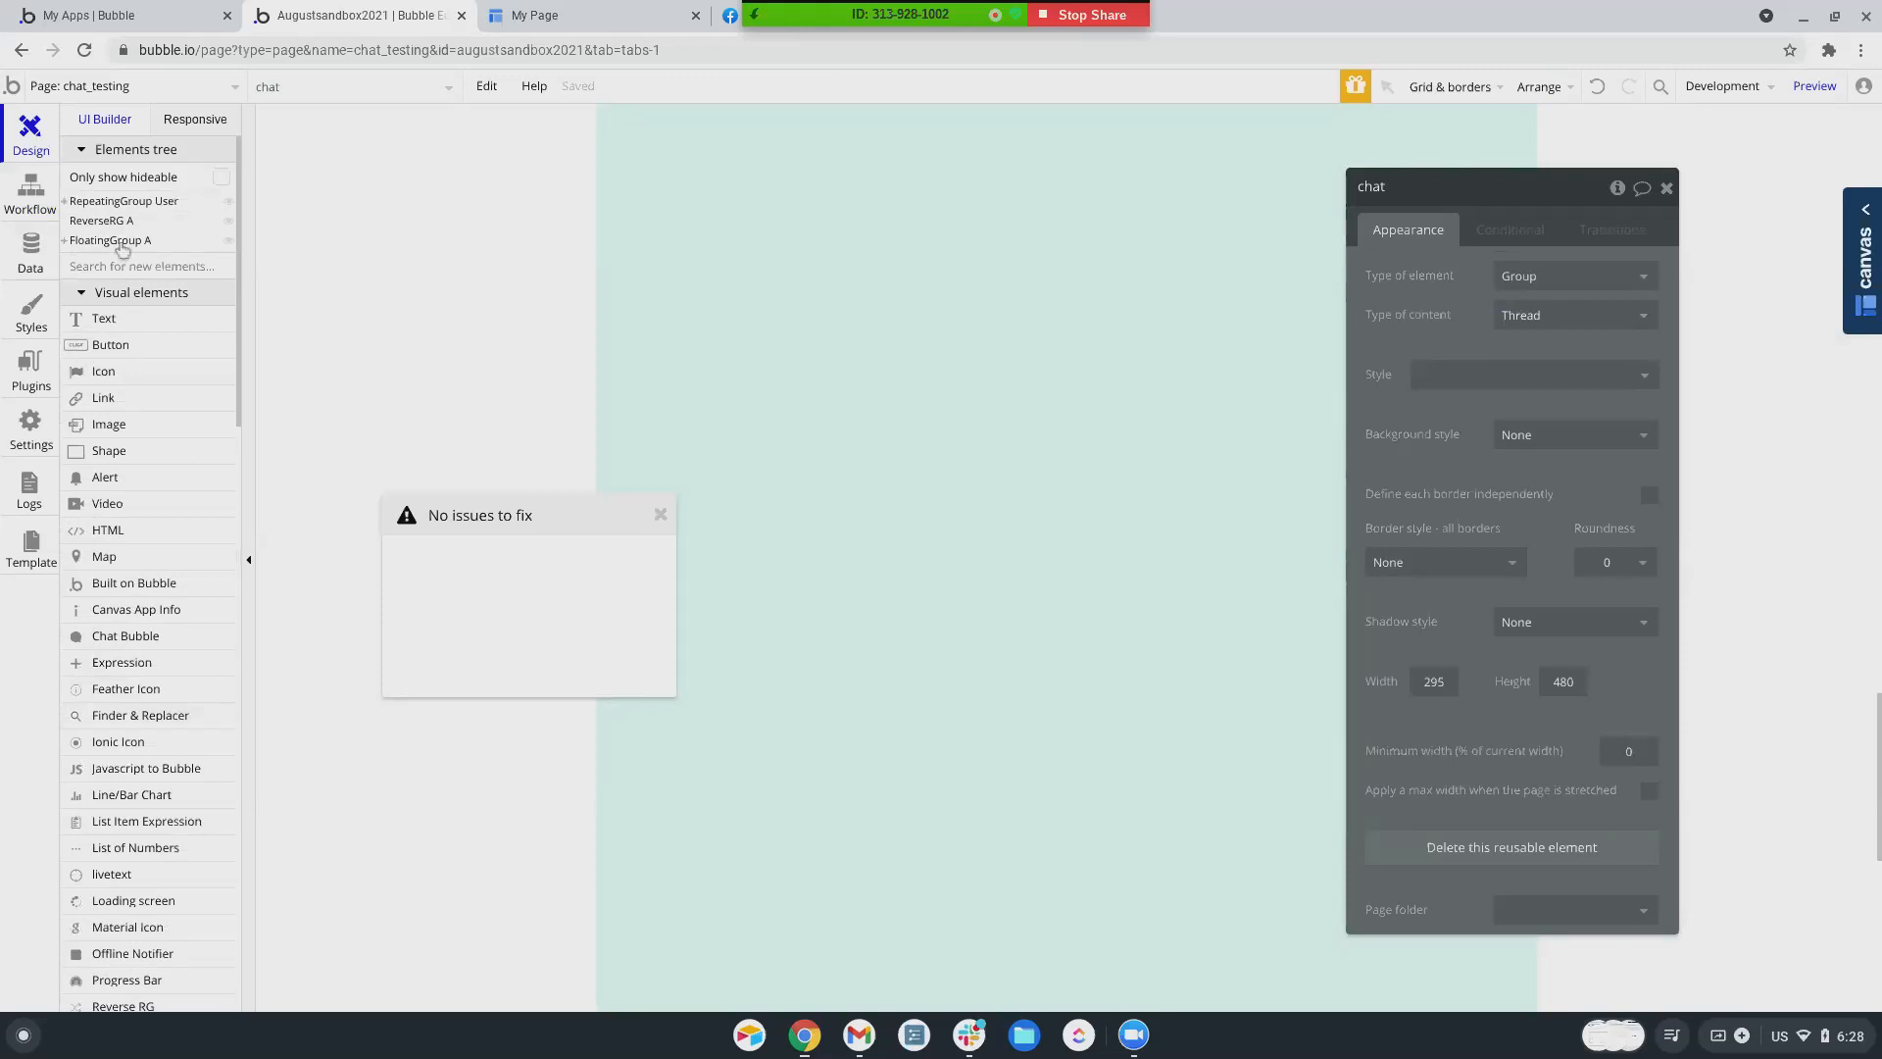
left_click(123, 243)
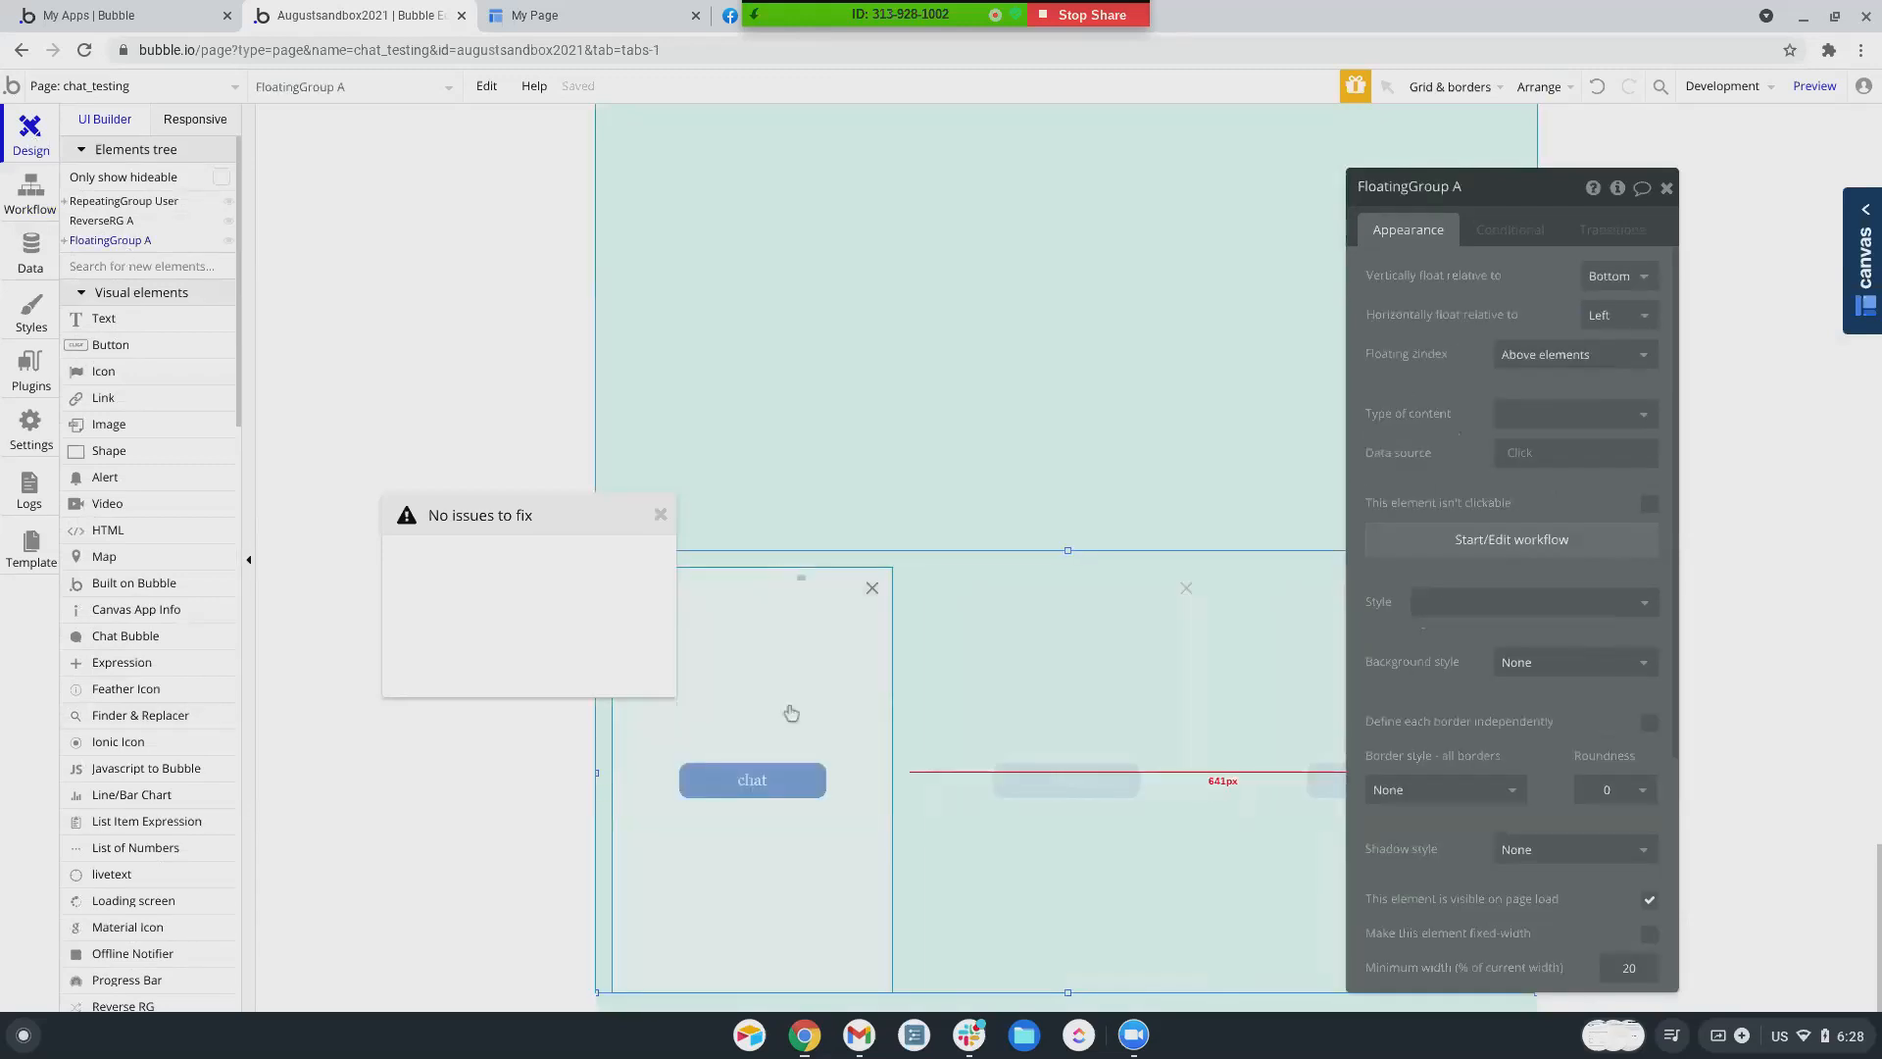
left_click(791, 712)
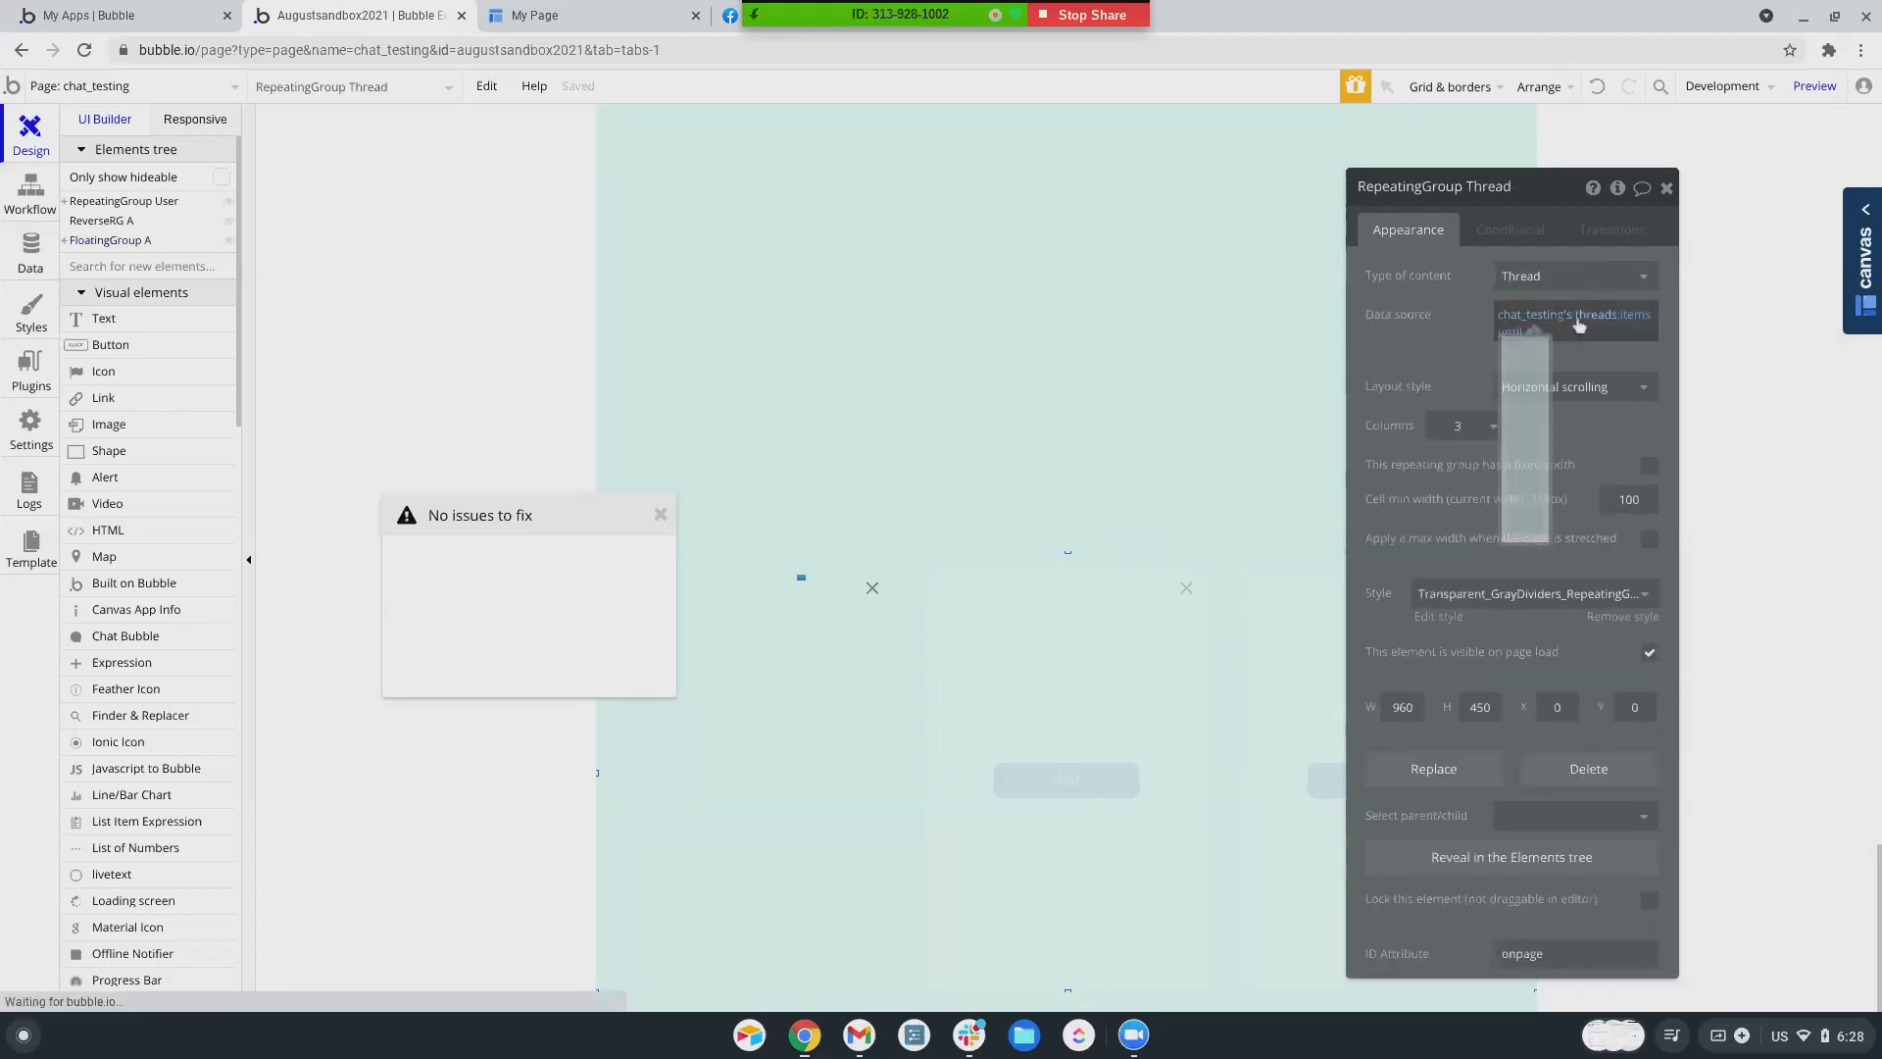
left_click(1520, 323)
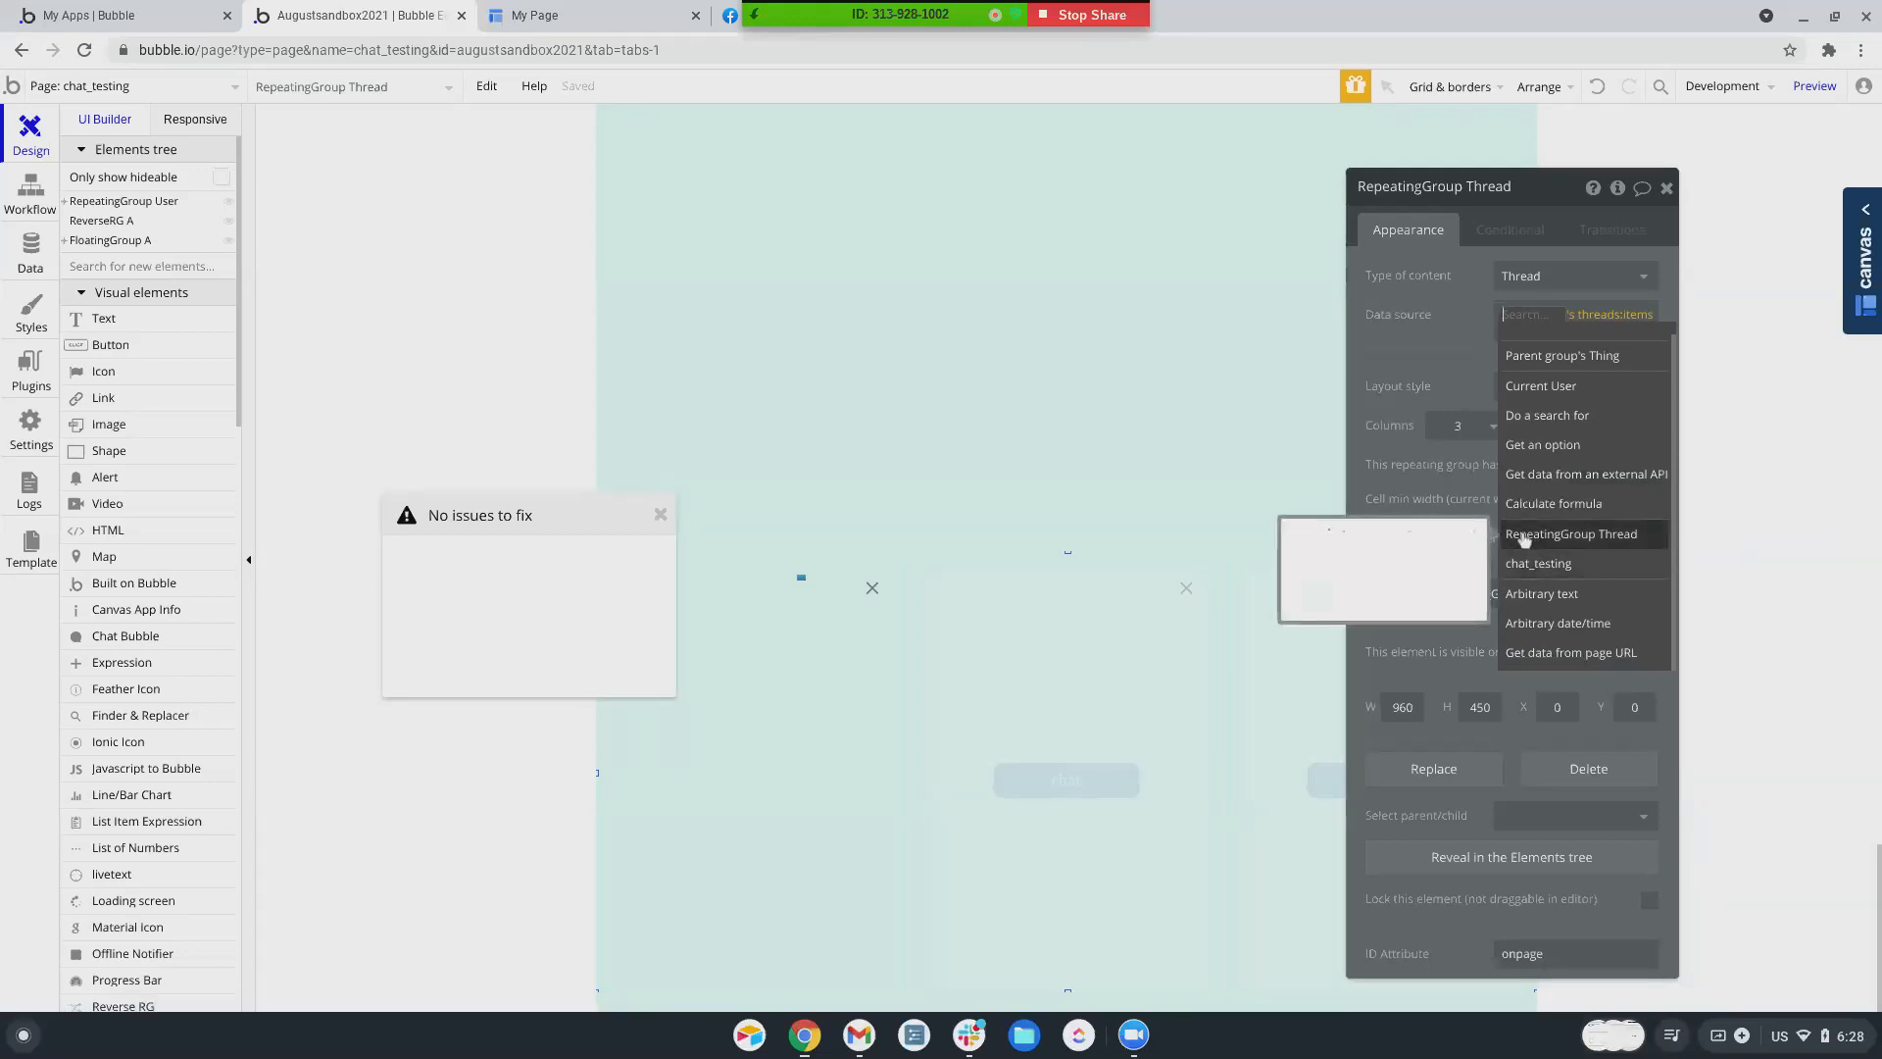
type("cha")
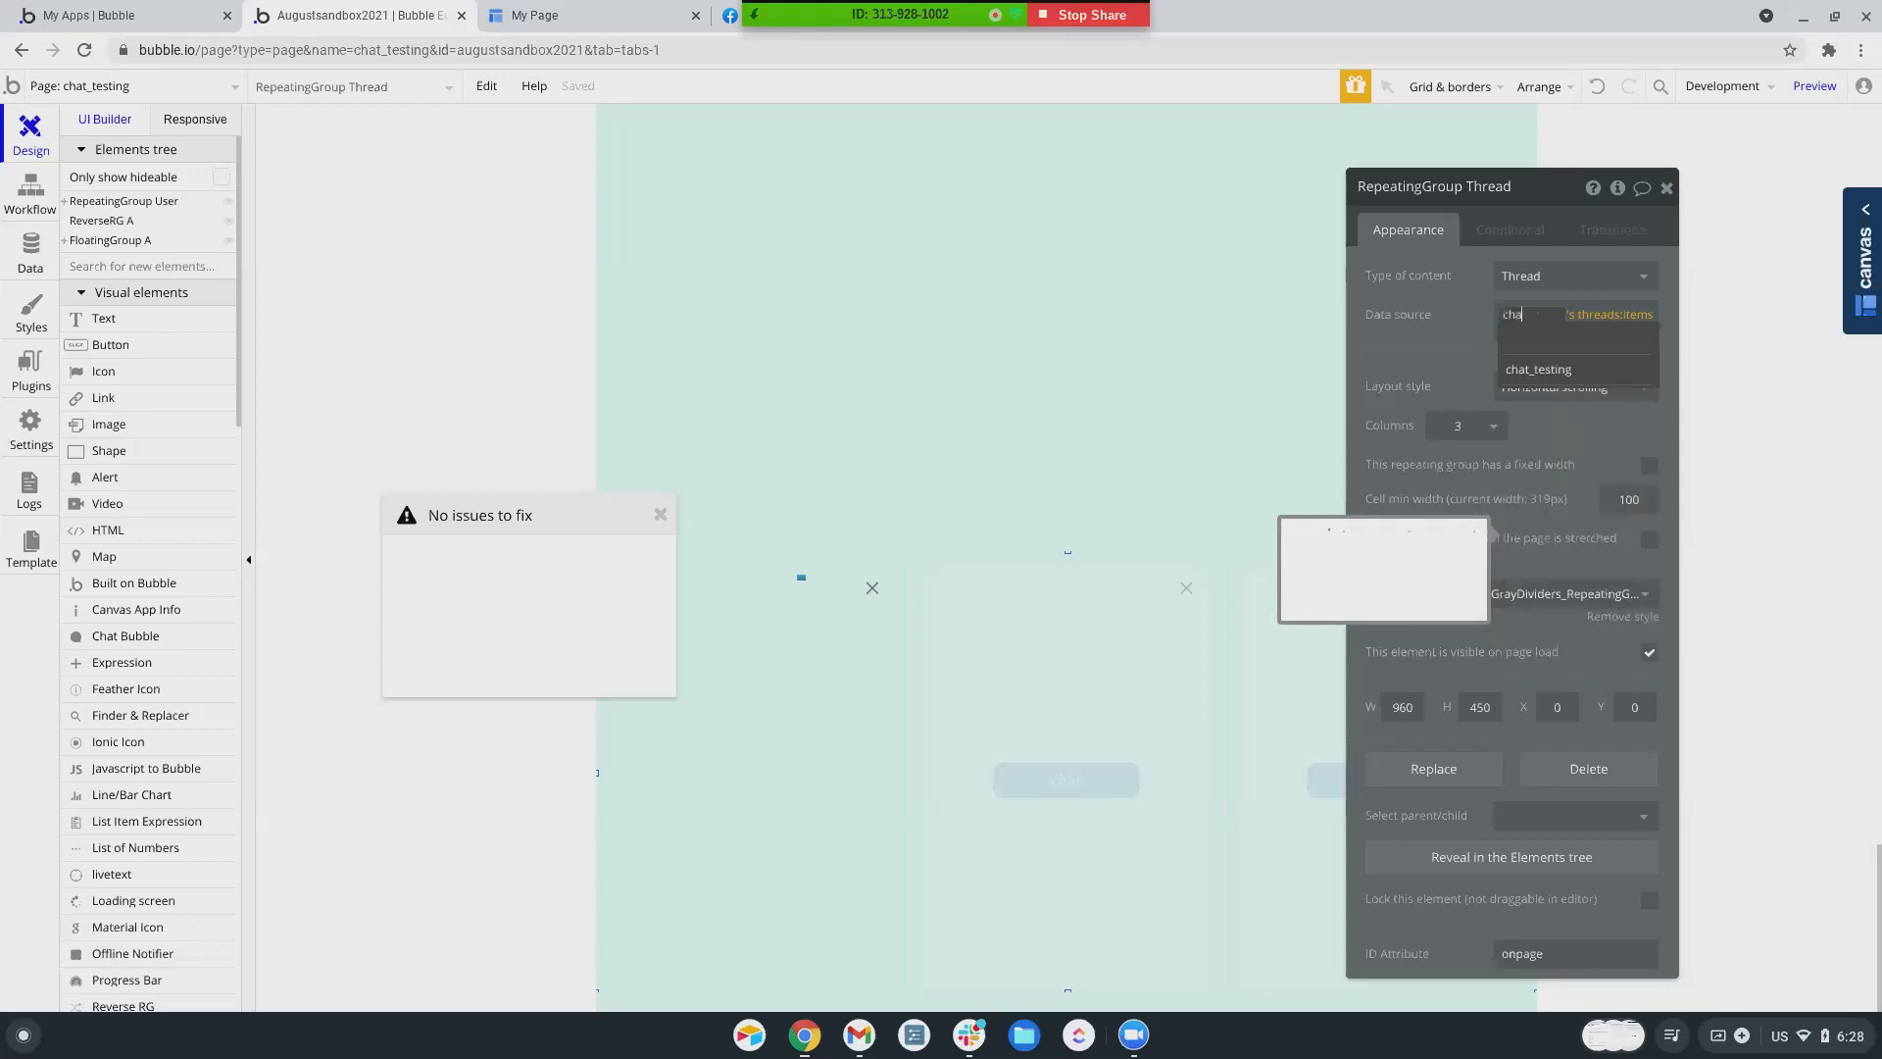
key("BackSpace")
key("BackSpace")
key("BackSpace")
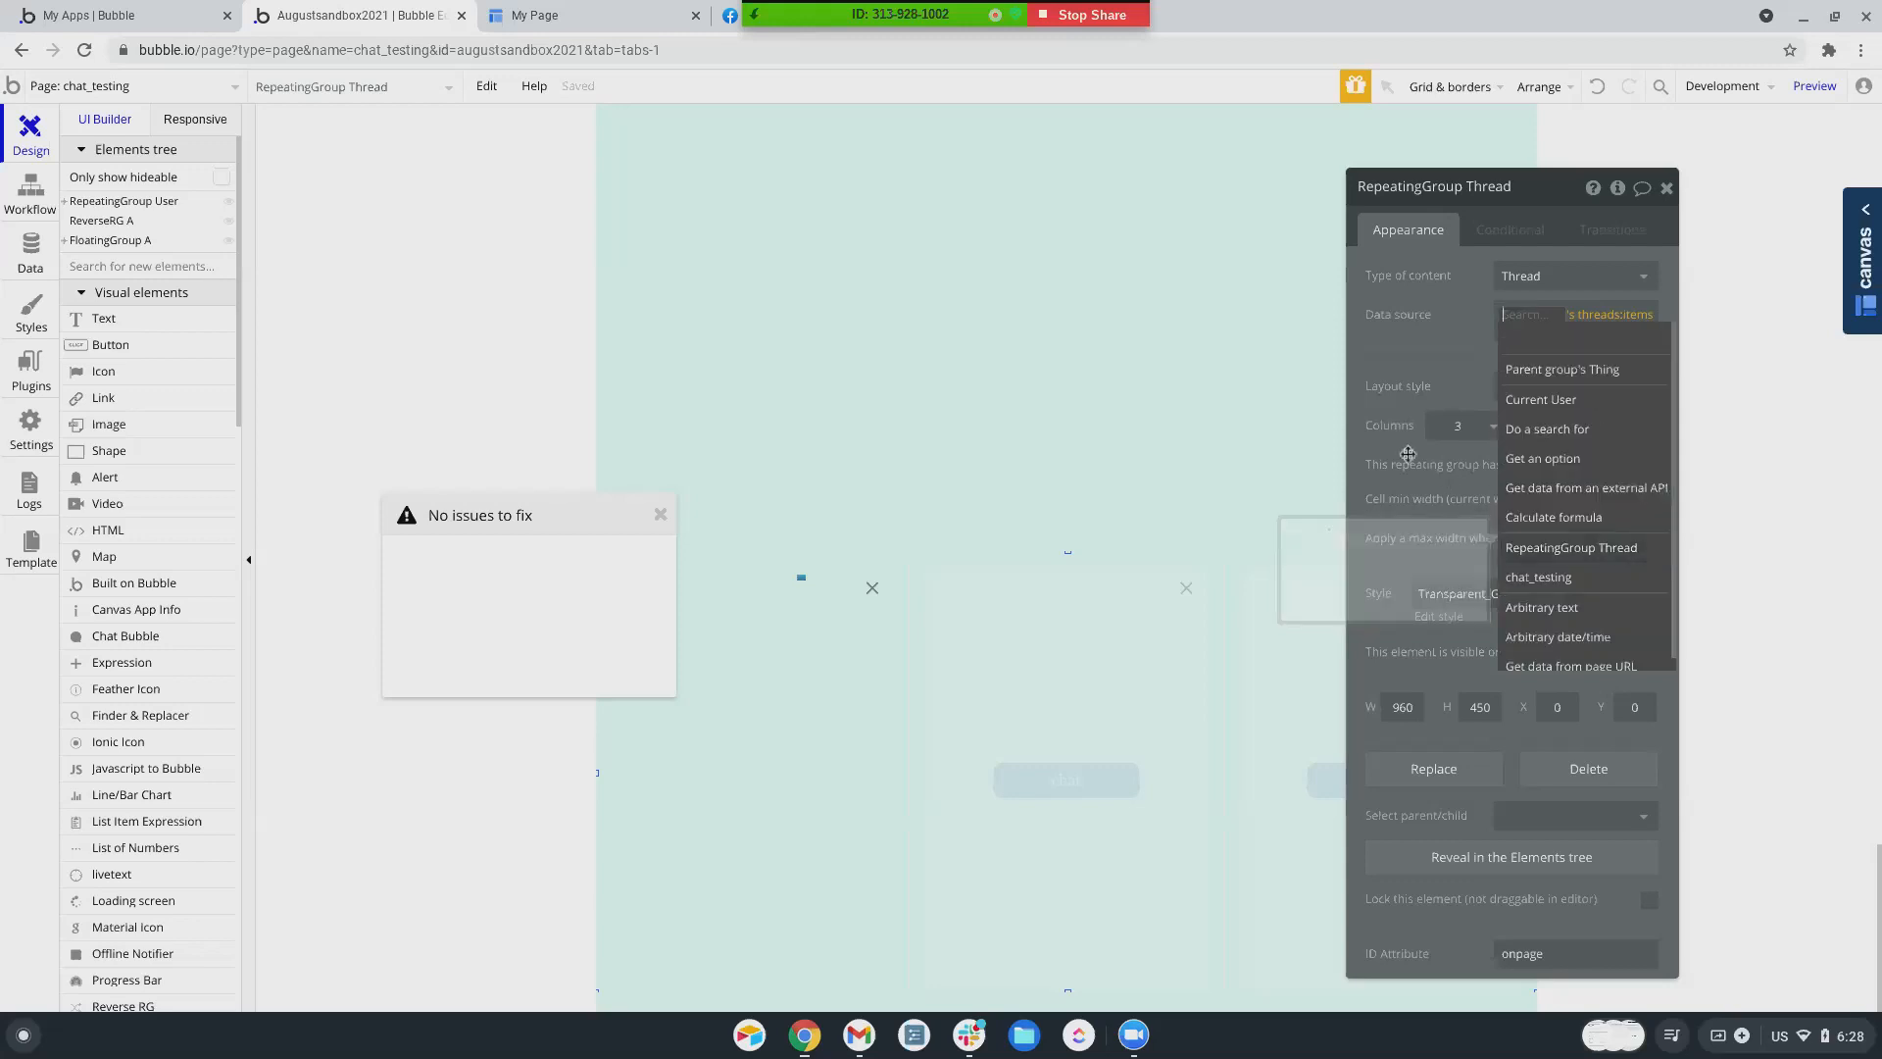
left_click(1439, 341)
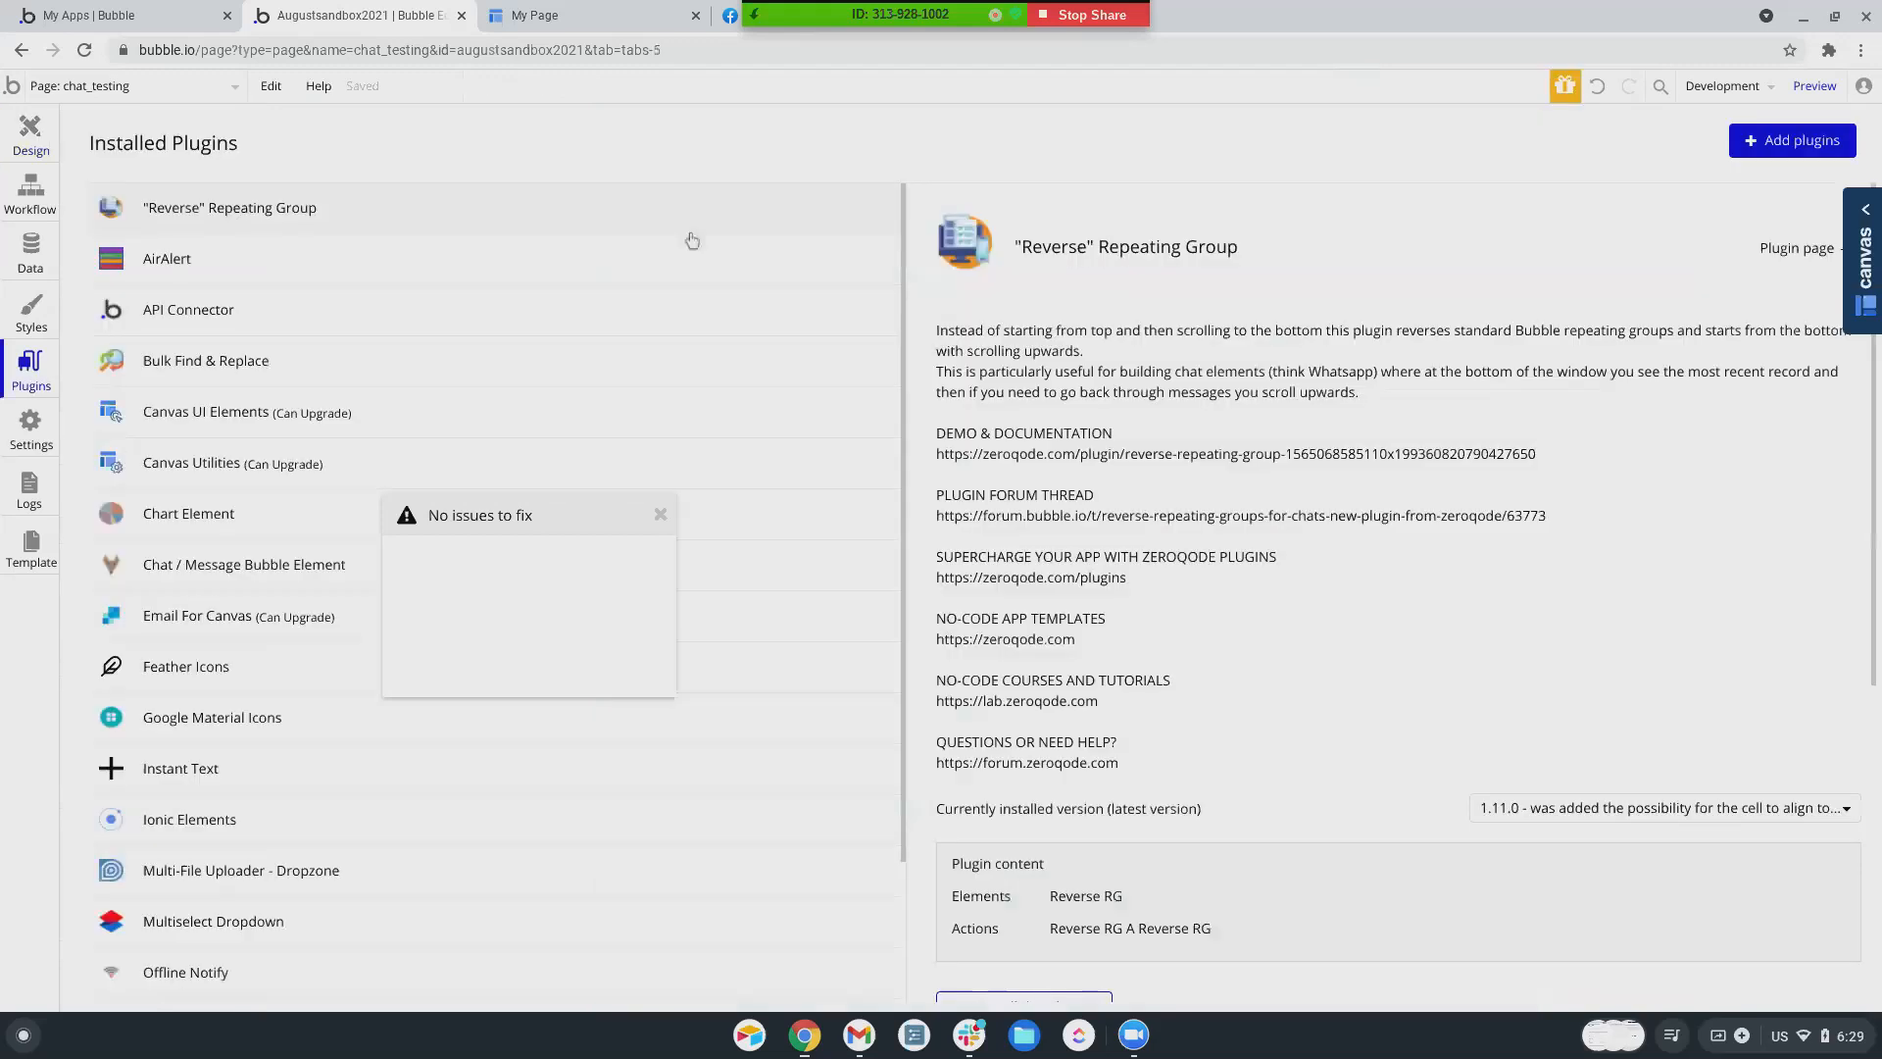
- Find and install the Orchestra (repeating group addon) plugin
left_click(1792, 141)
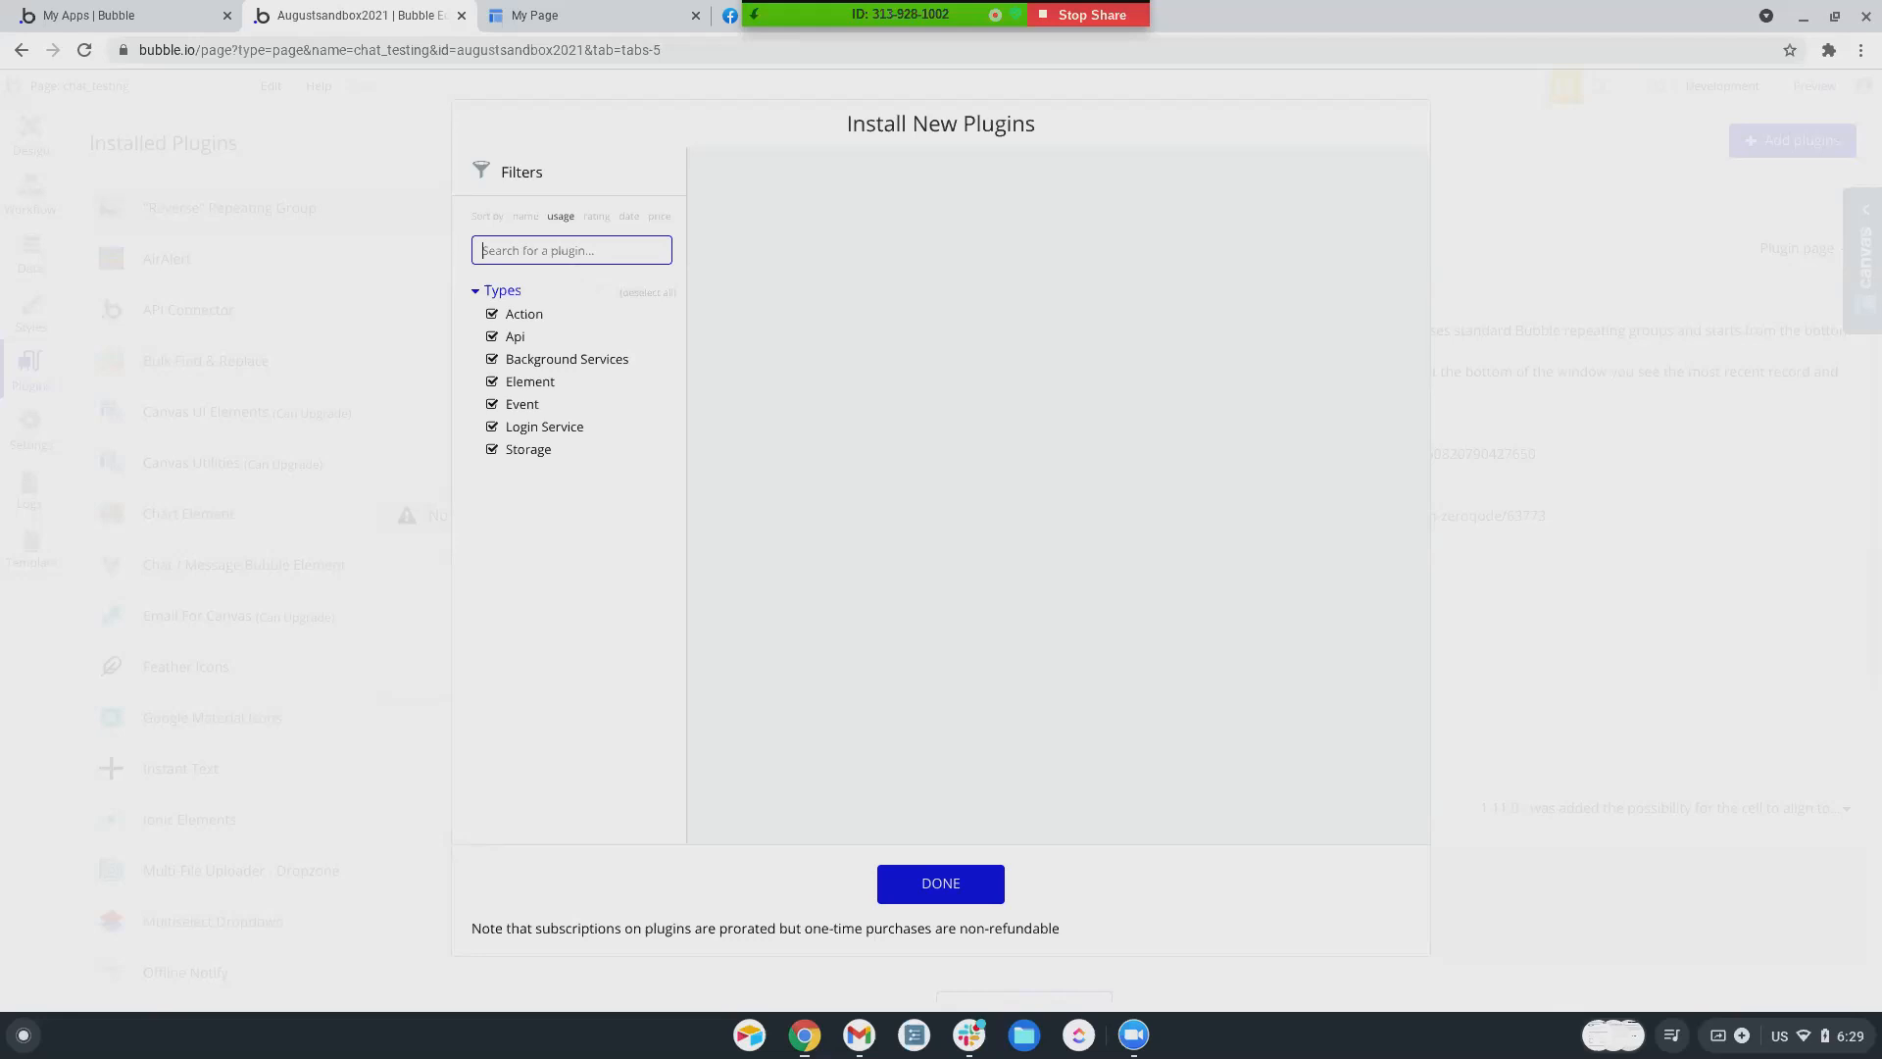
type("orchestra")
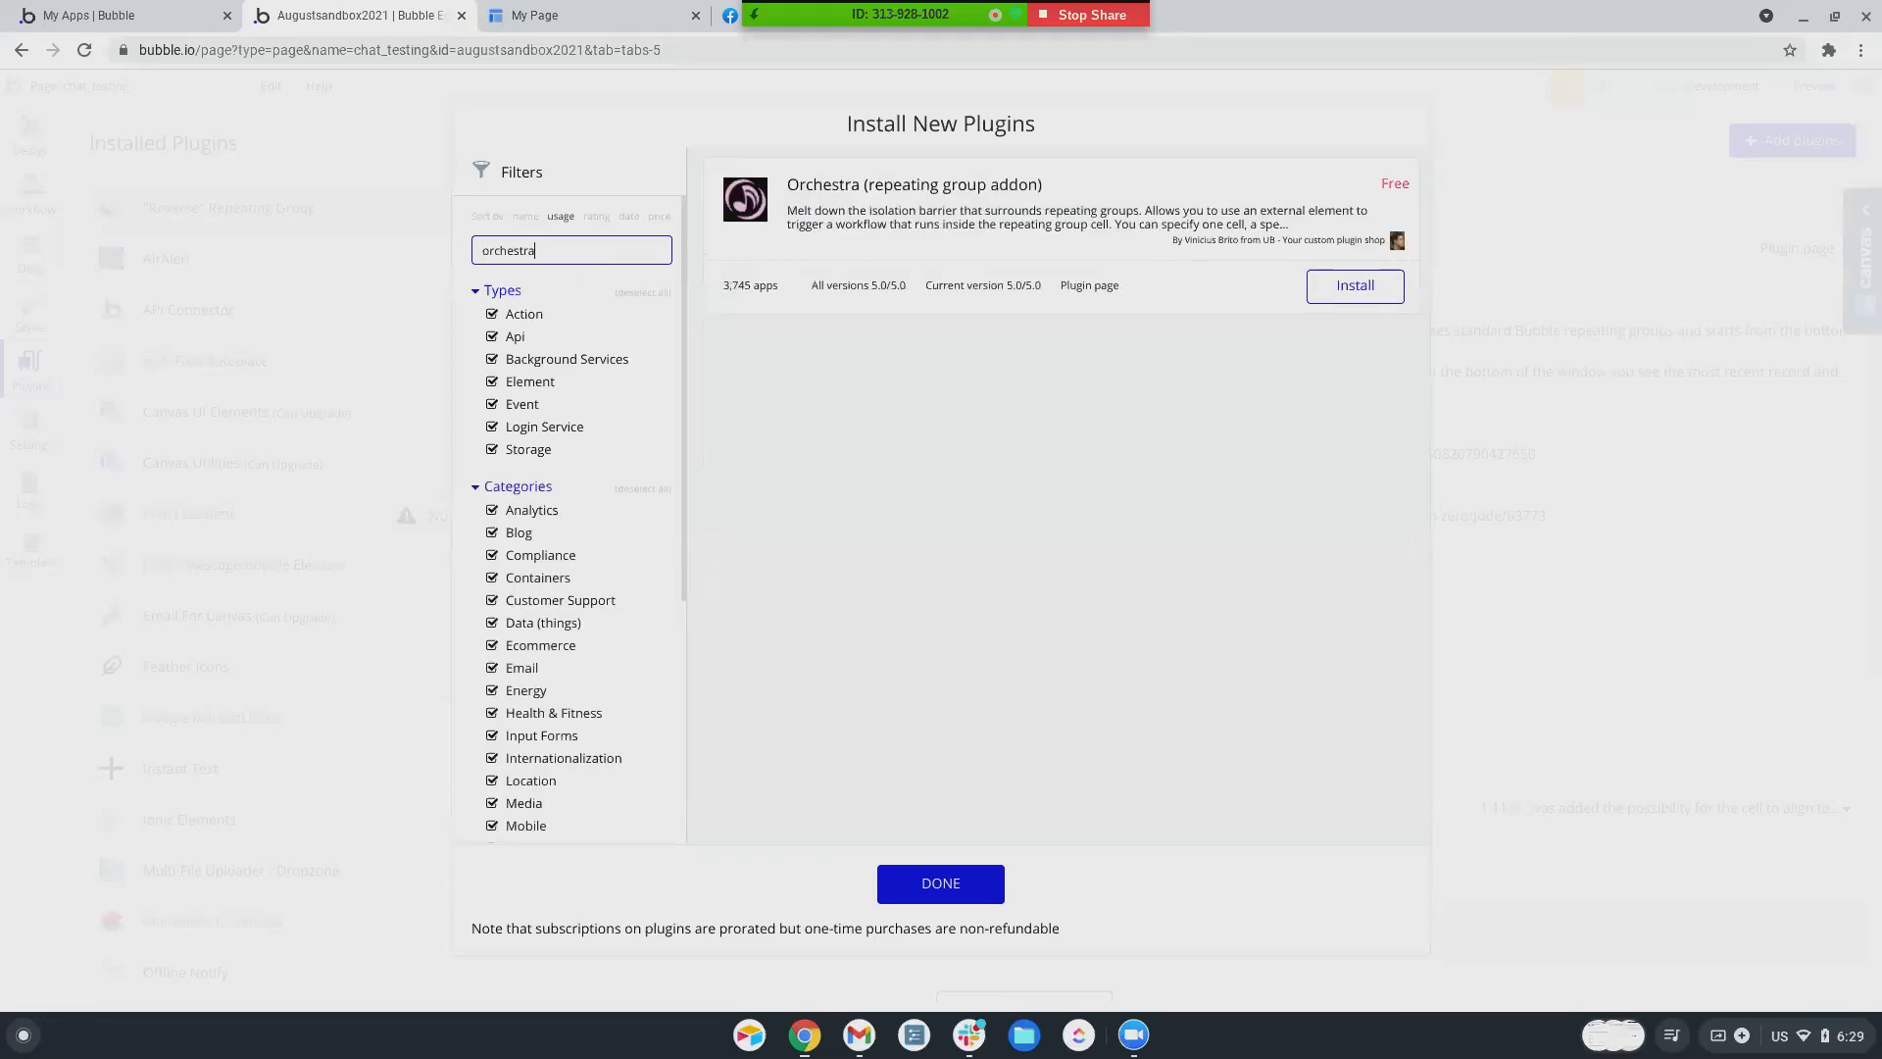
left_click(1339, 296)
left_click(941, 885)
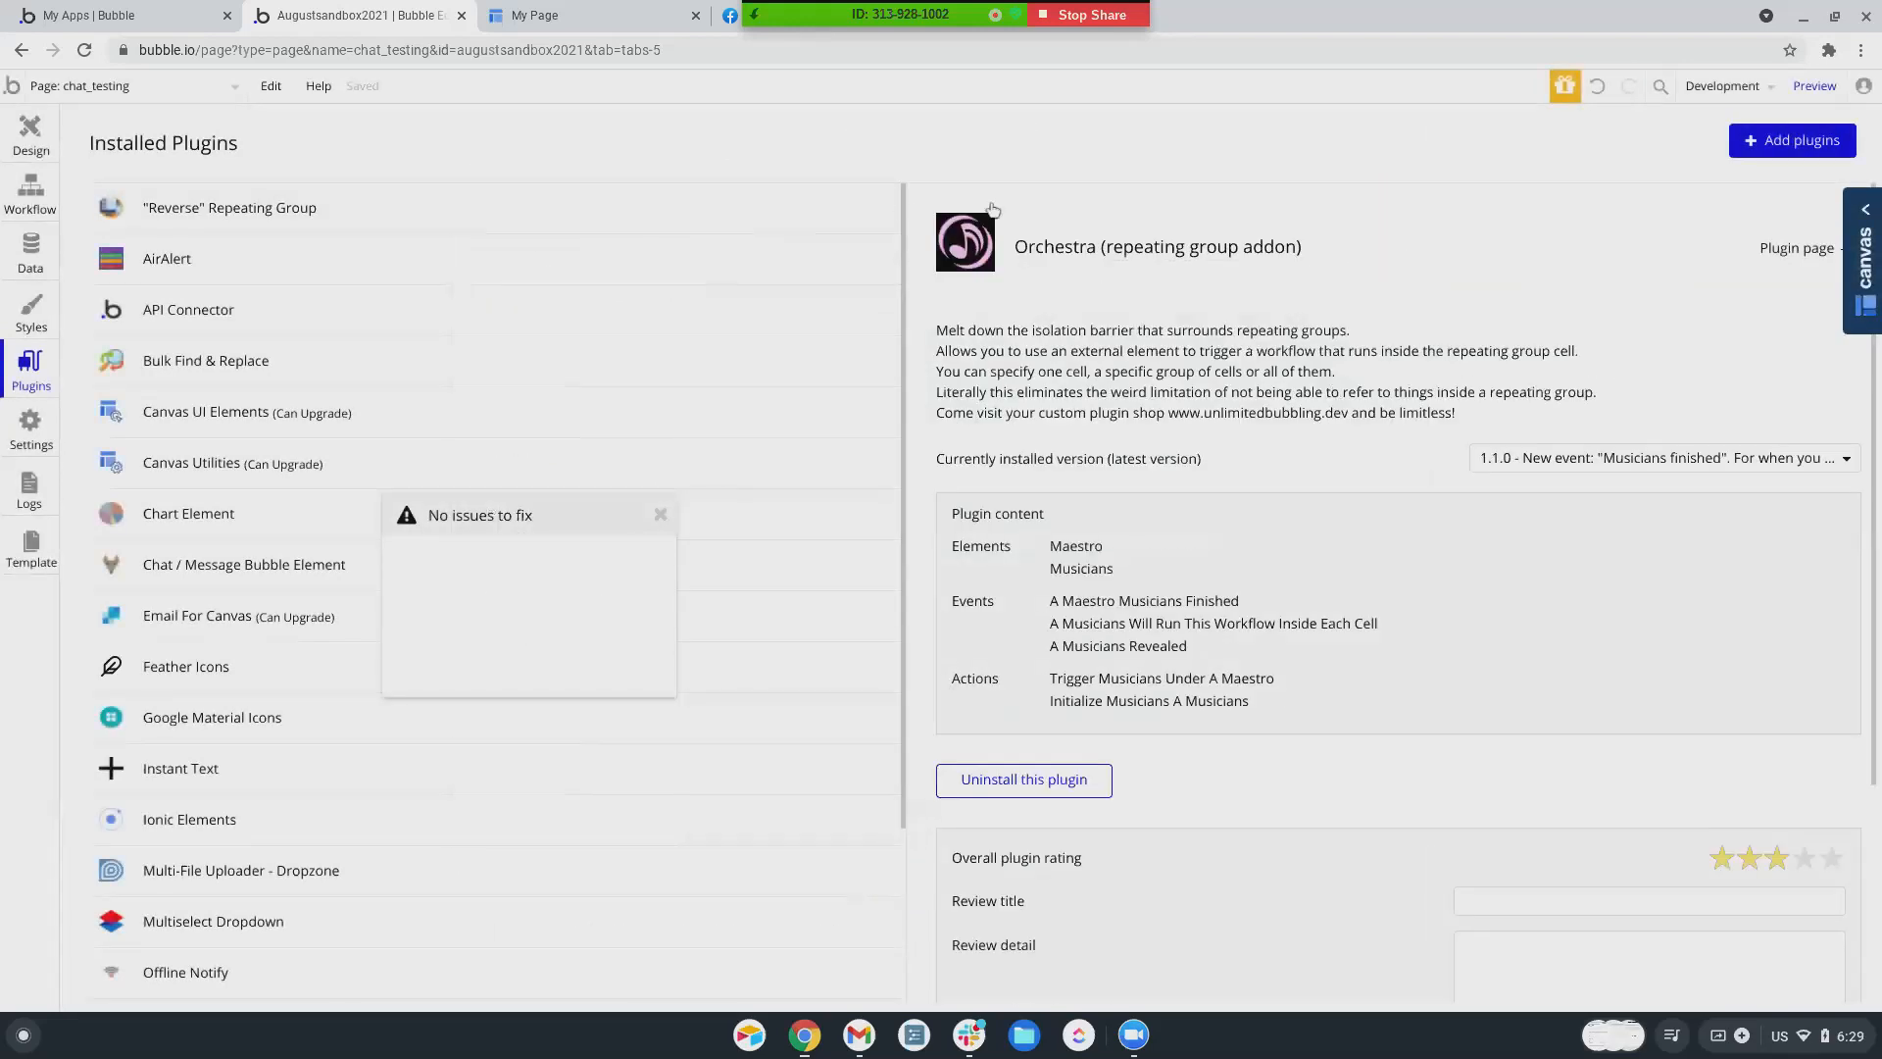
- Search the plugin catalogue for "env" and close it without installing anything
left_click(1754, 141)
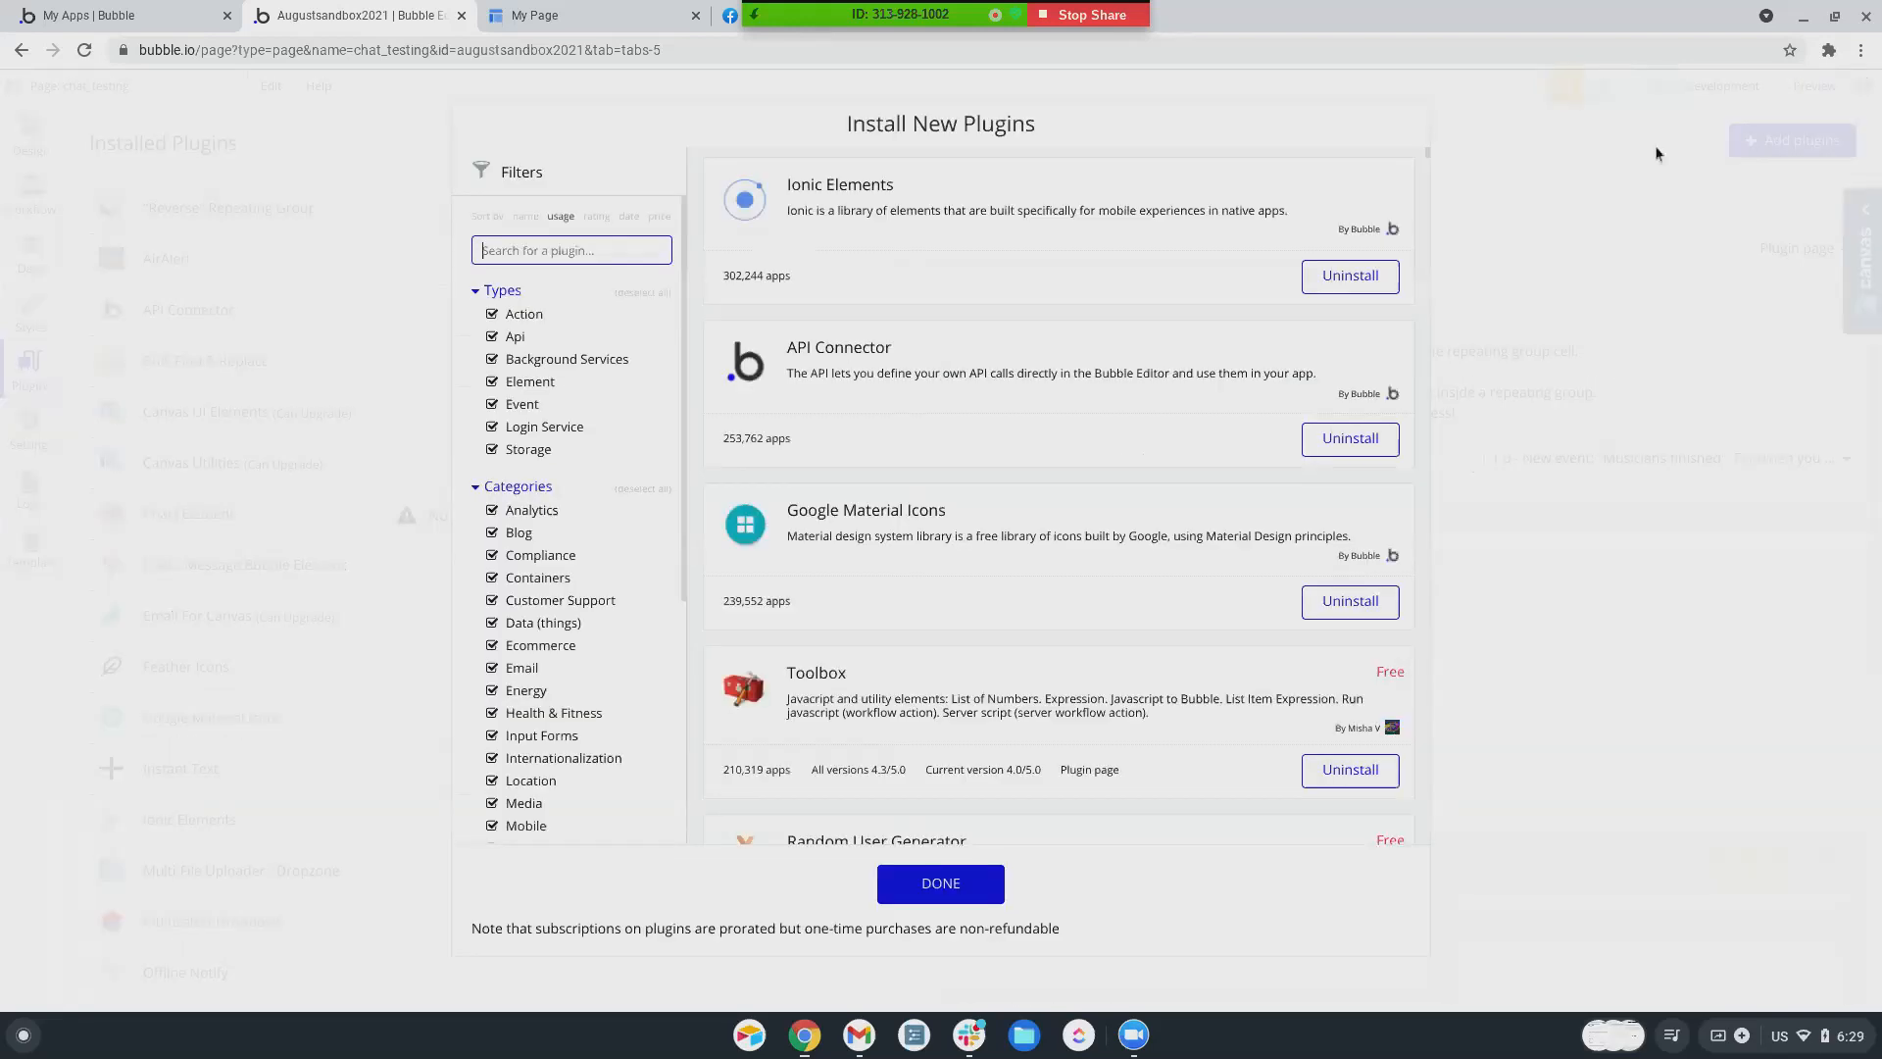
type("env")
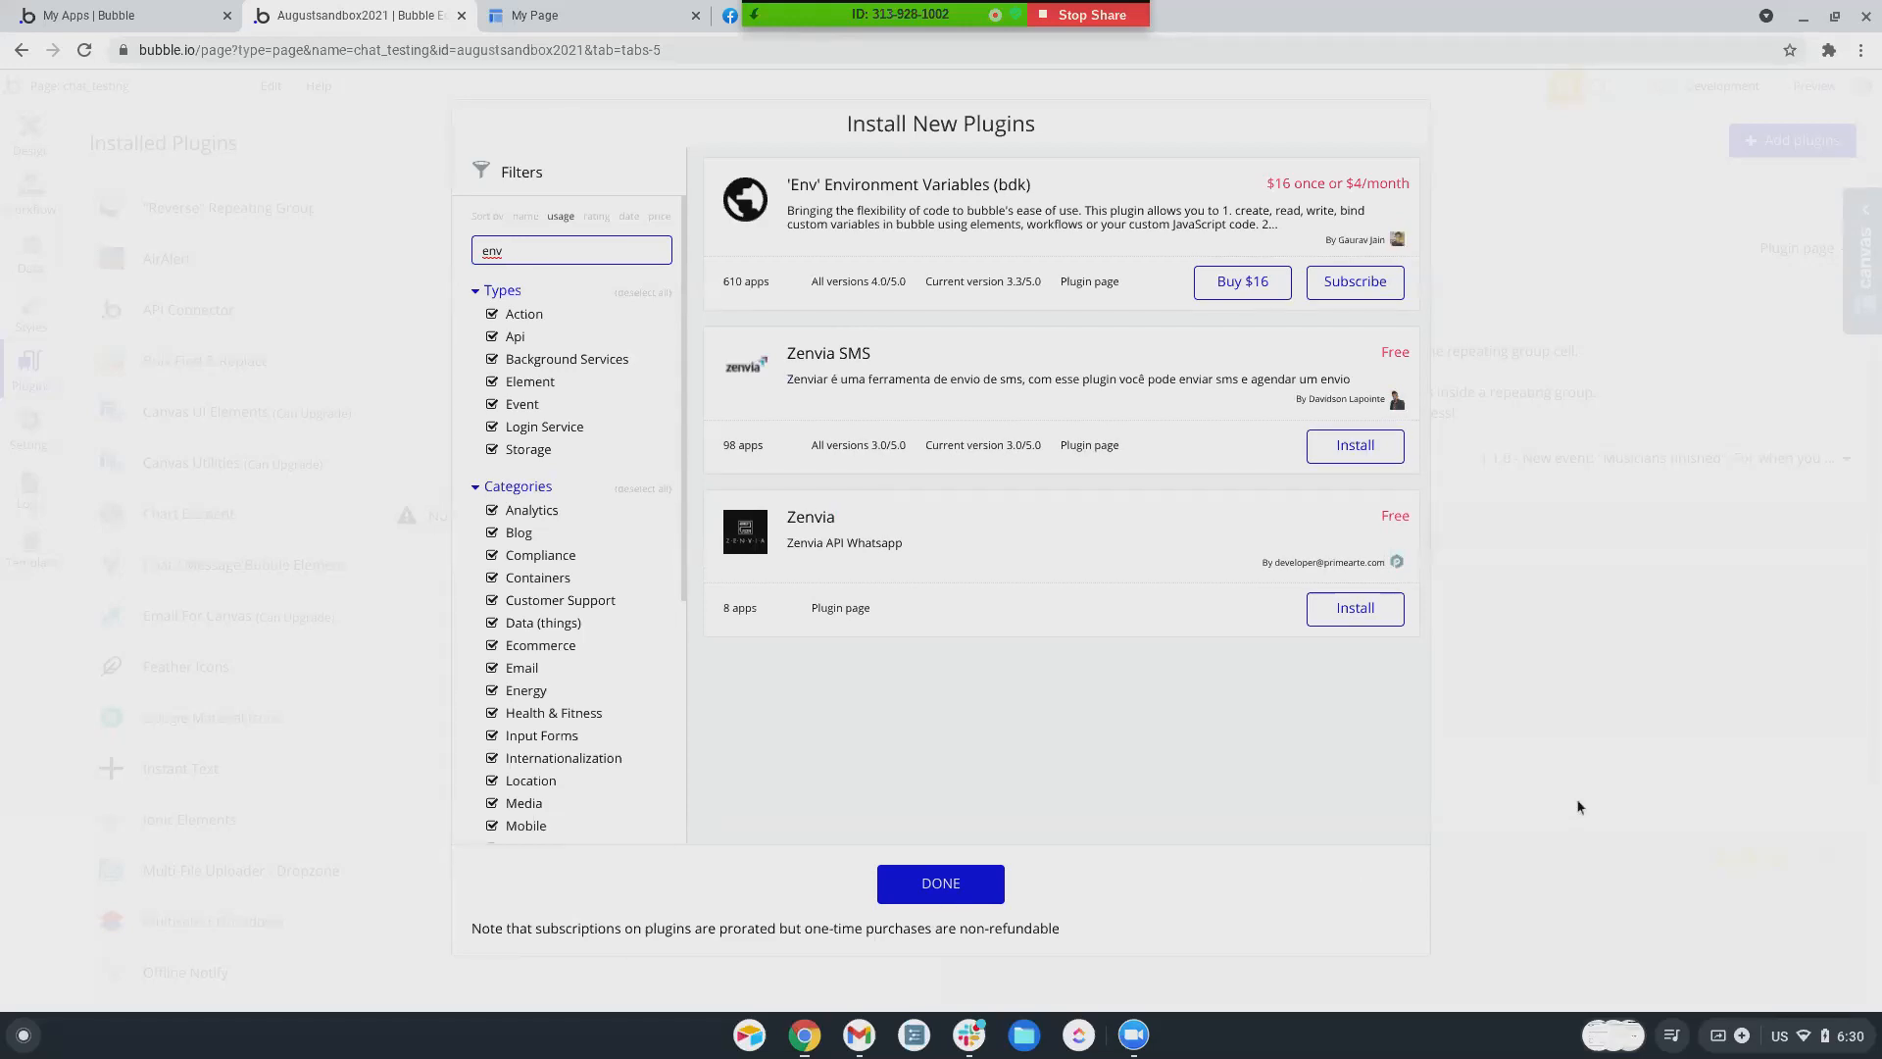
left_click(936, 894)
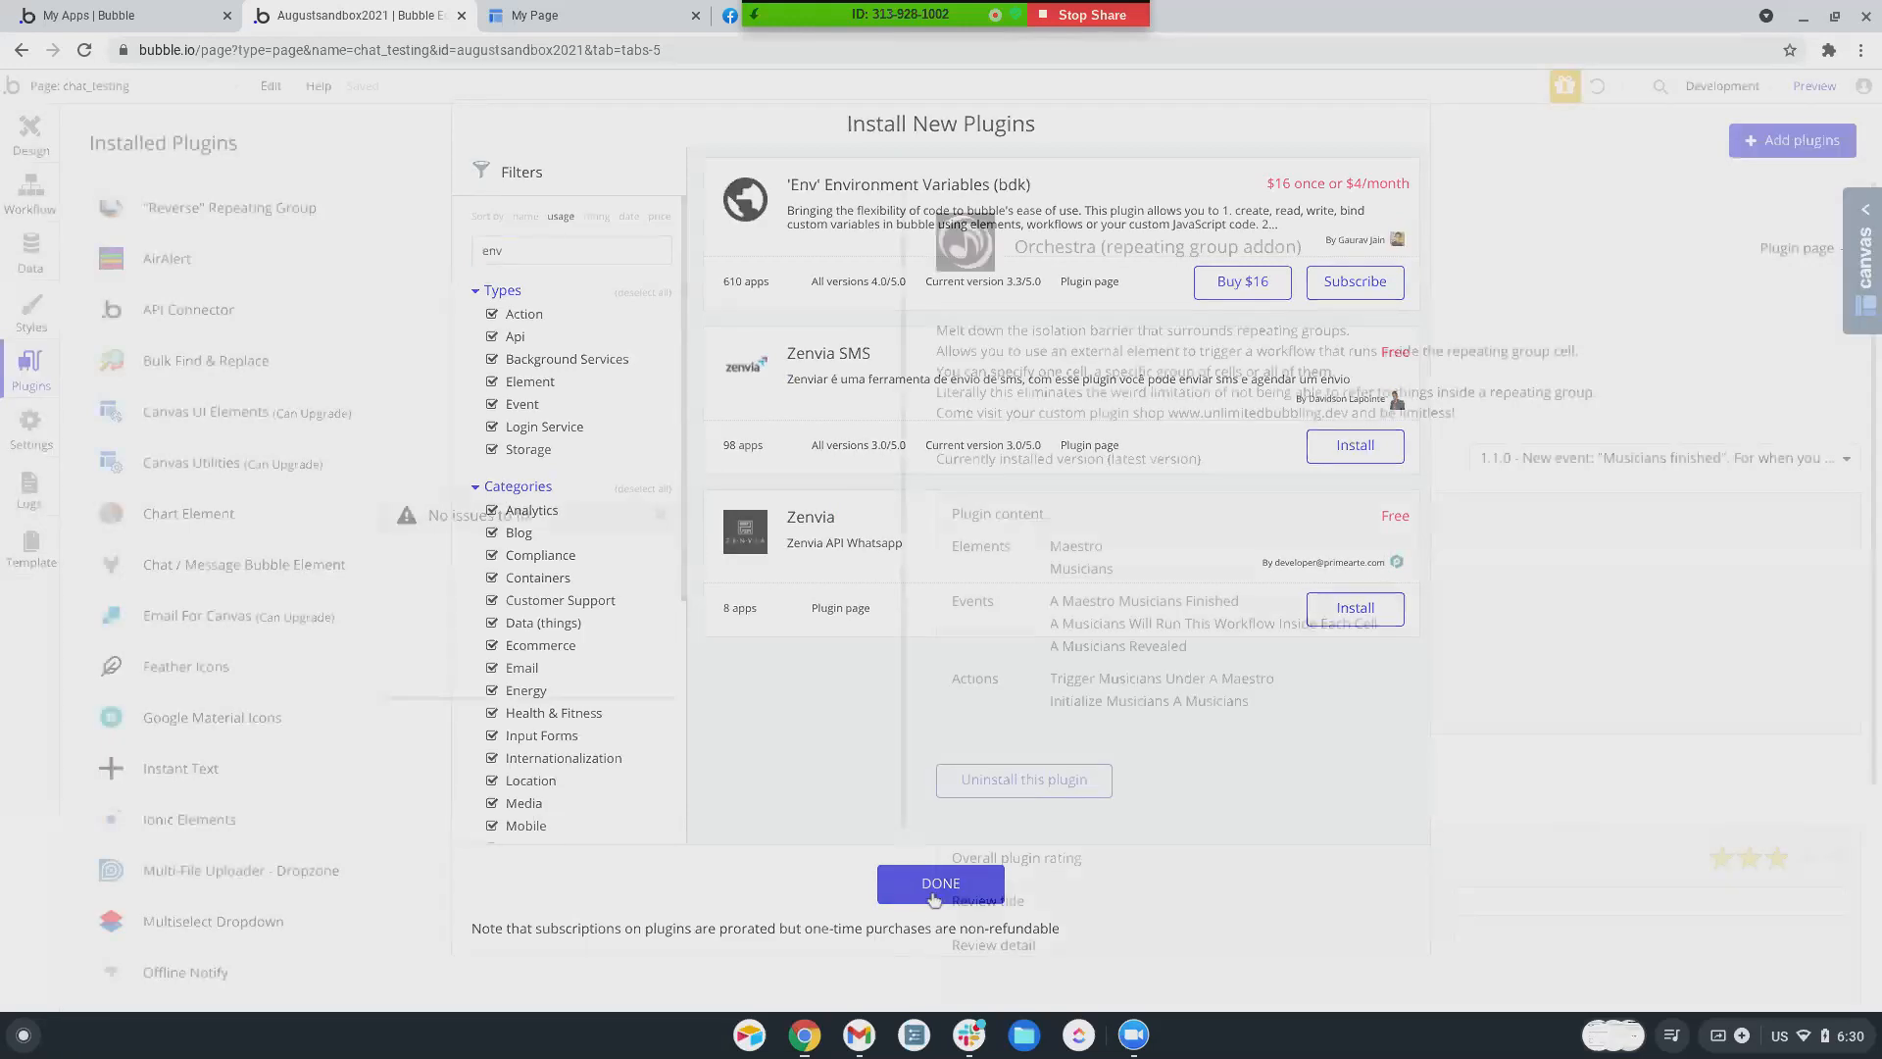
- Examine the Orchestra plugin's elements, events and actions, and read the details, instructions and reviews on its plugin page
scroll(1143, 407, "down", 1)
scroll(1142, 407, "down", 1)
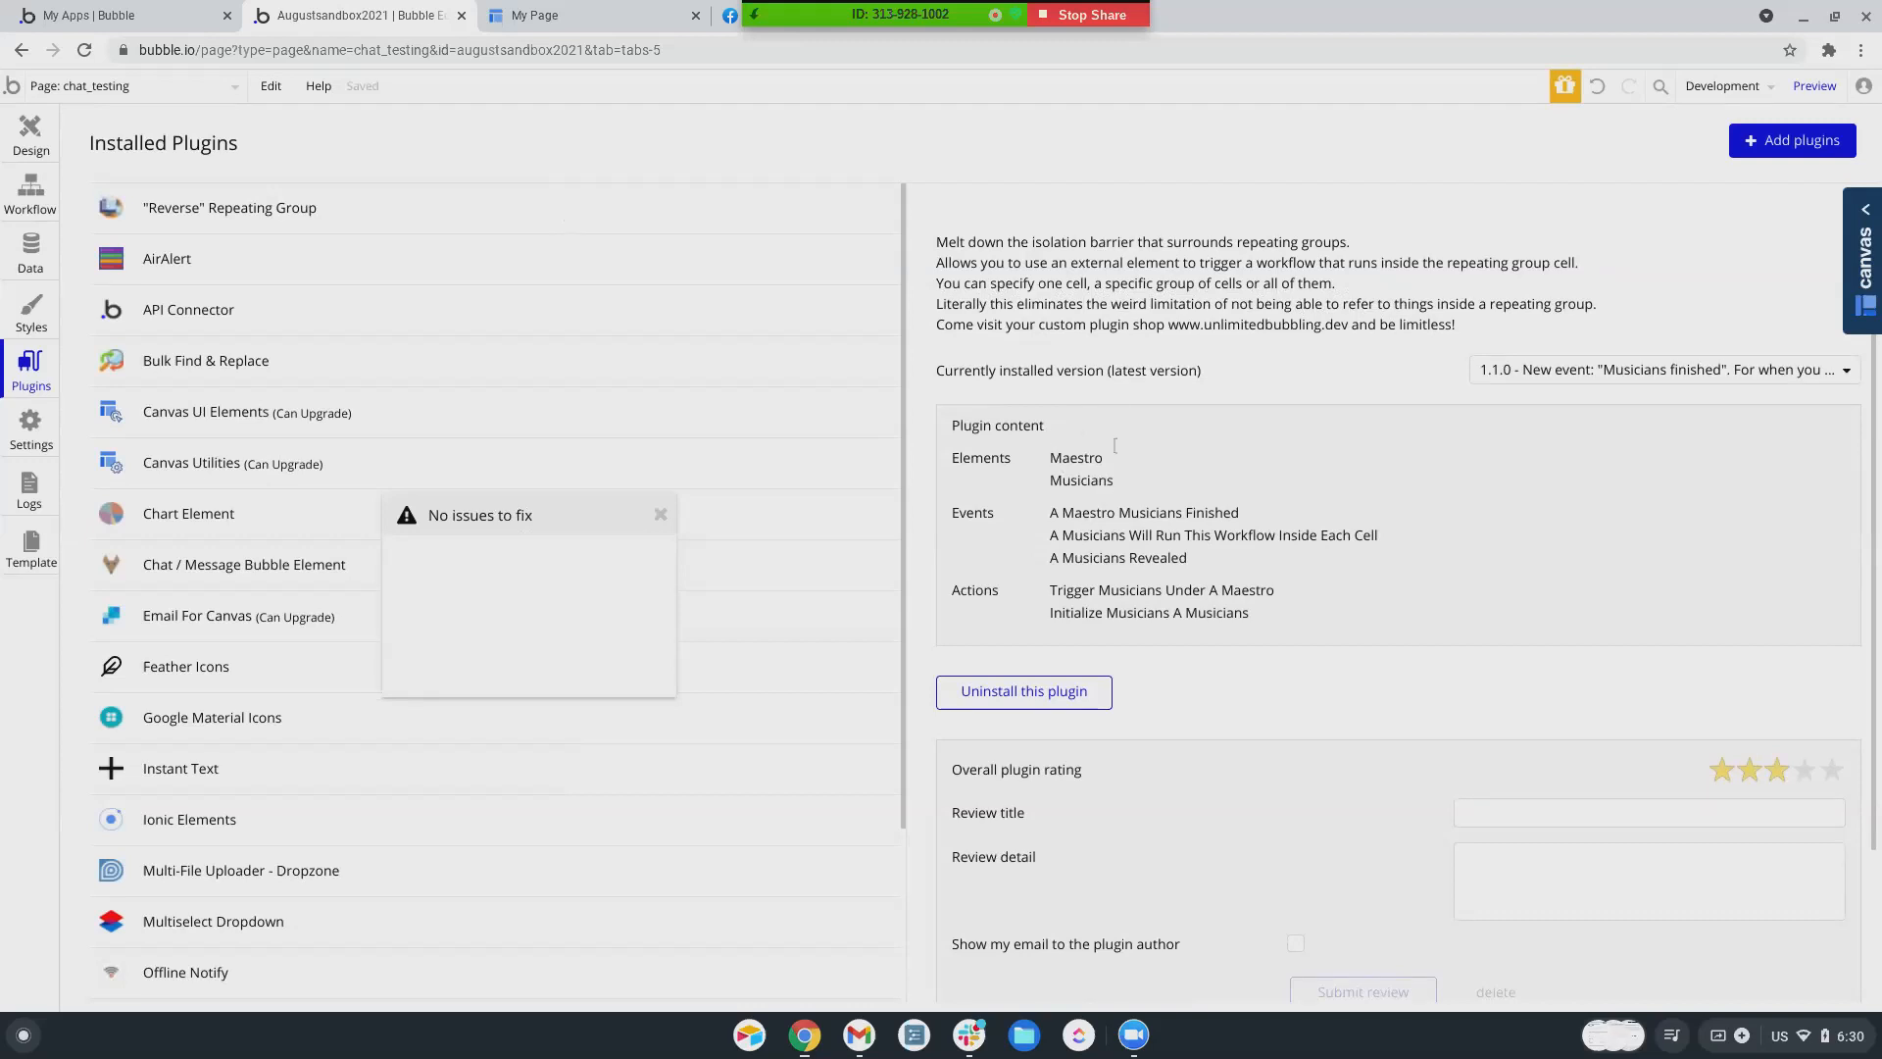
scroll(1047, 434, "down", 1)
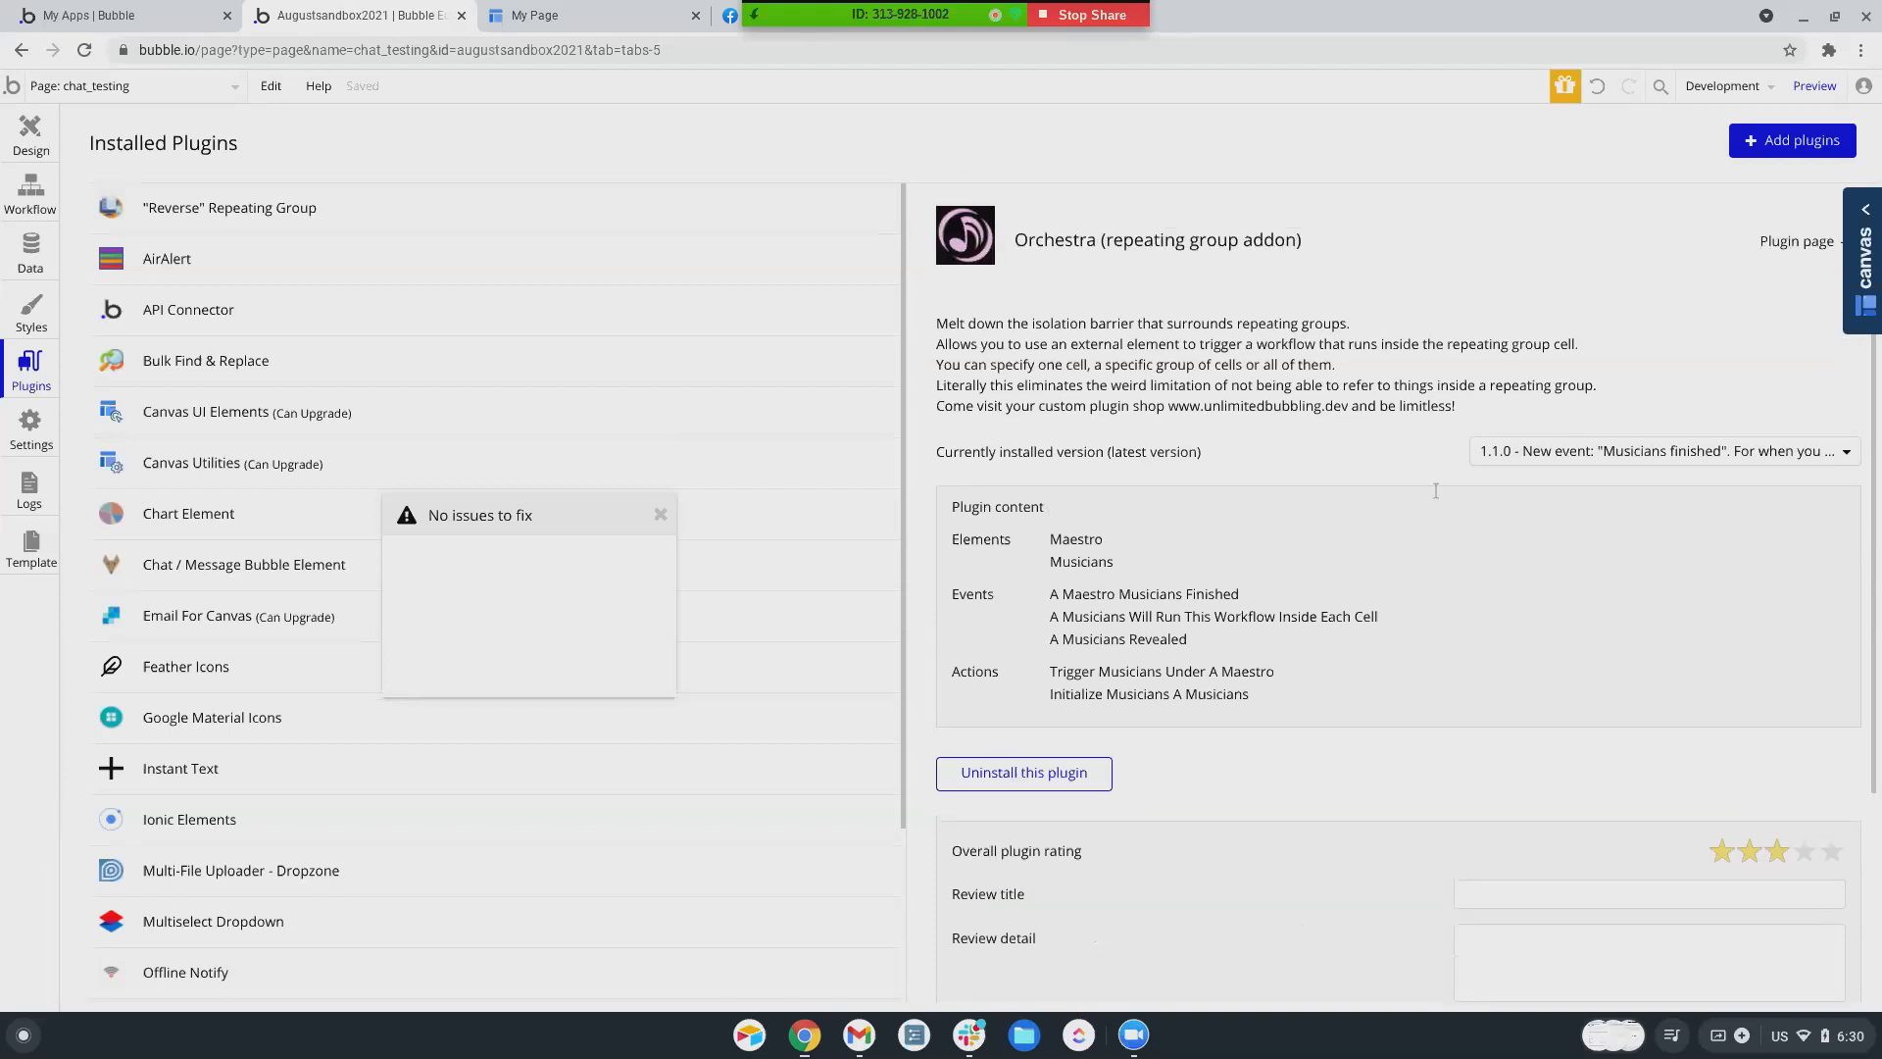
left_click(1798, 249)
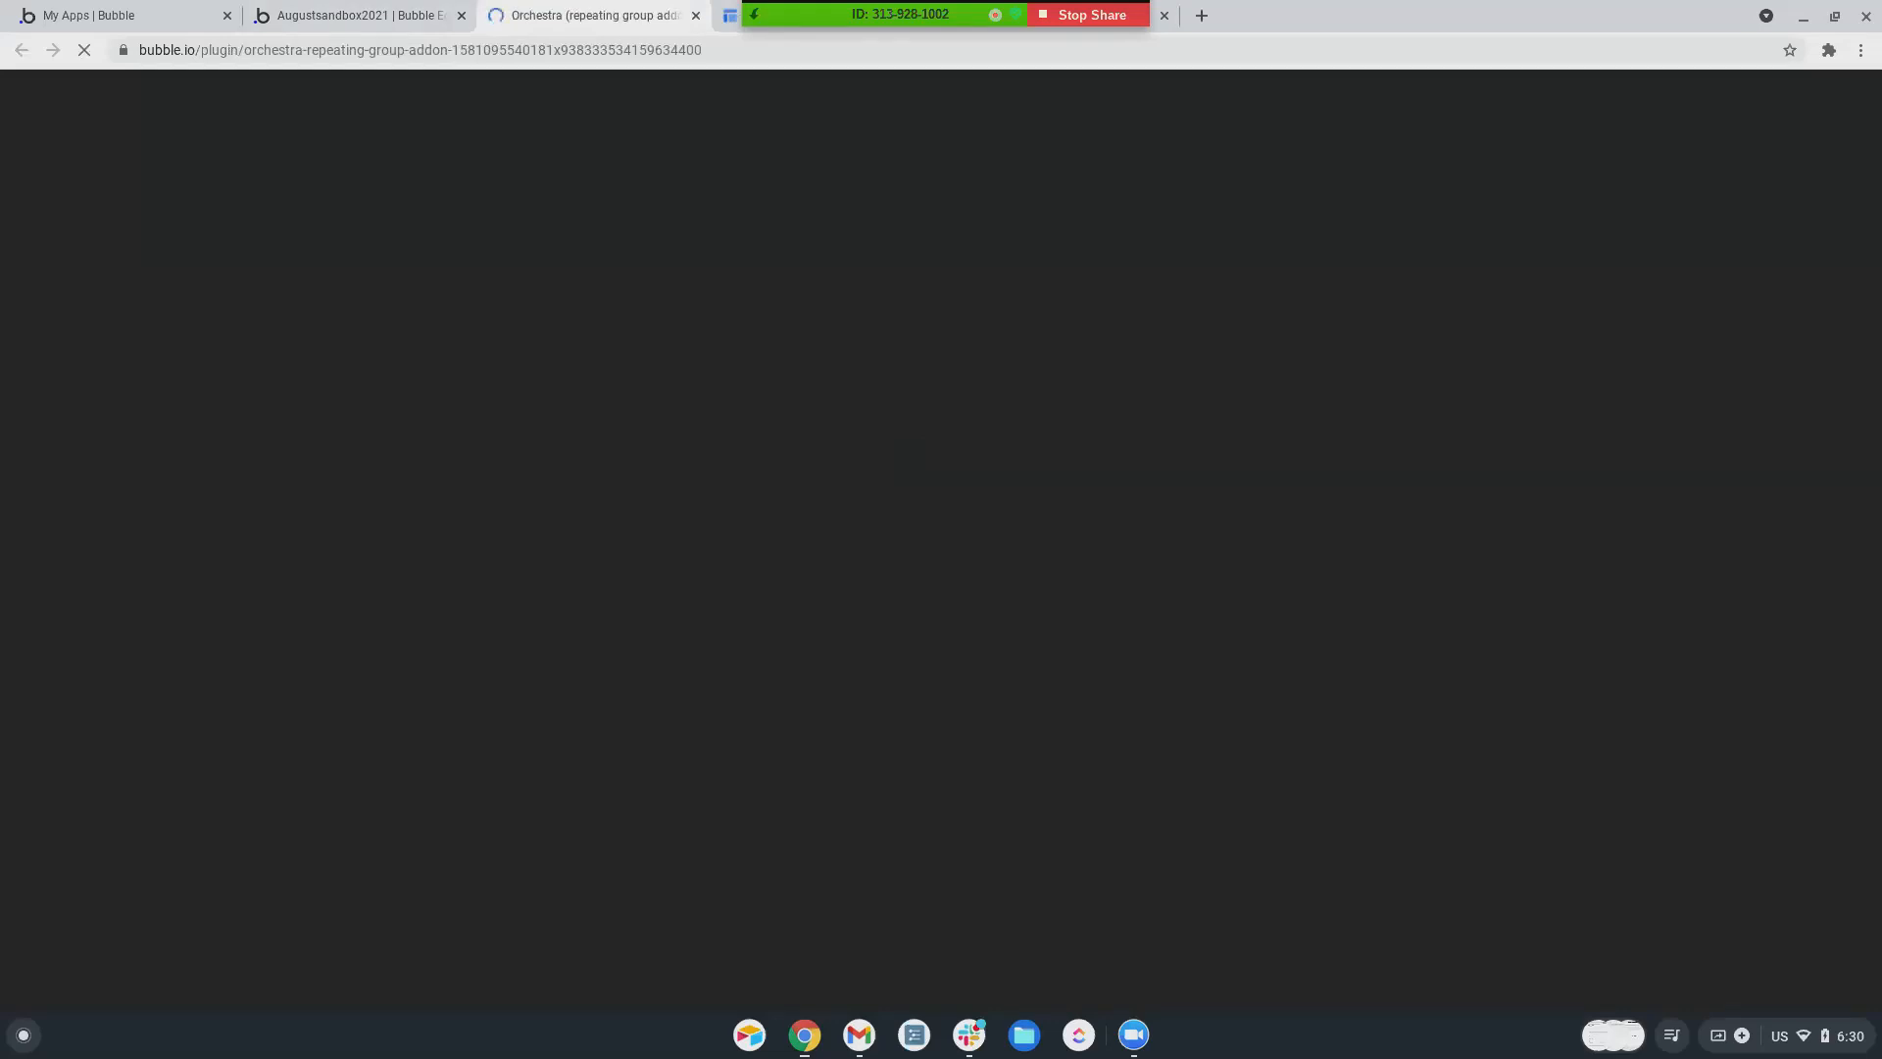
scroll(886, 469, "down", 1)
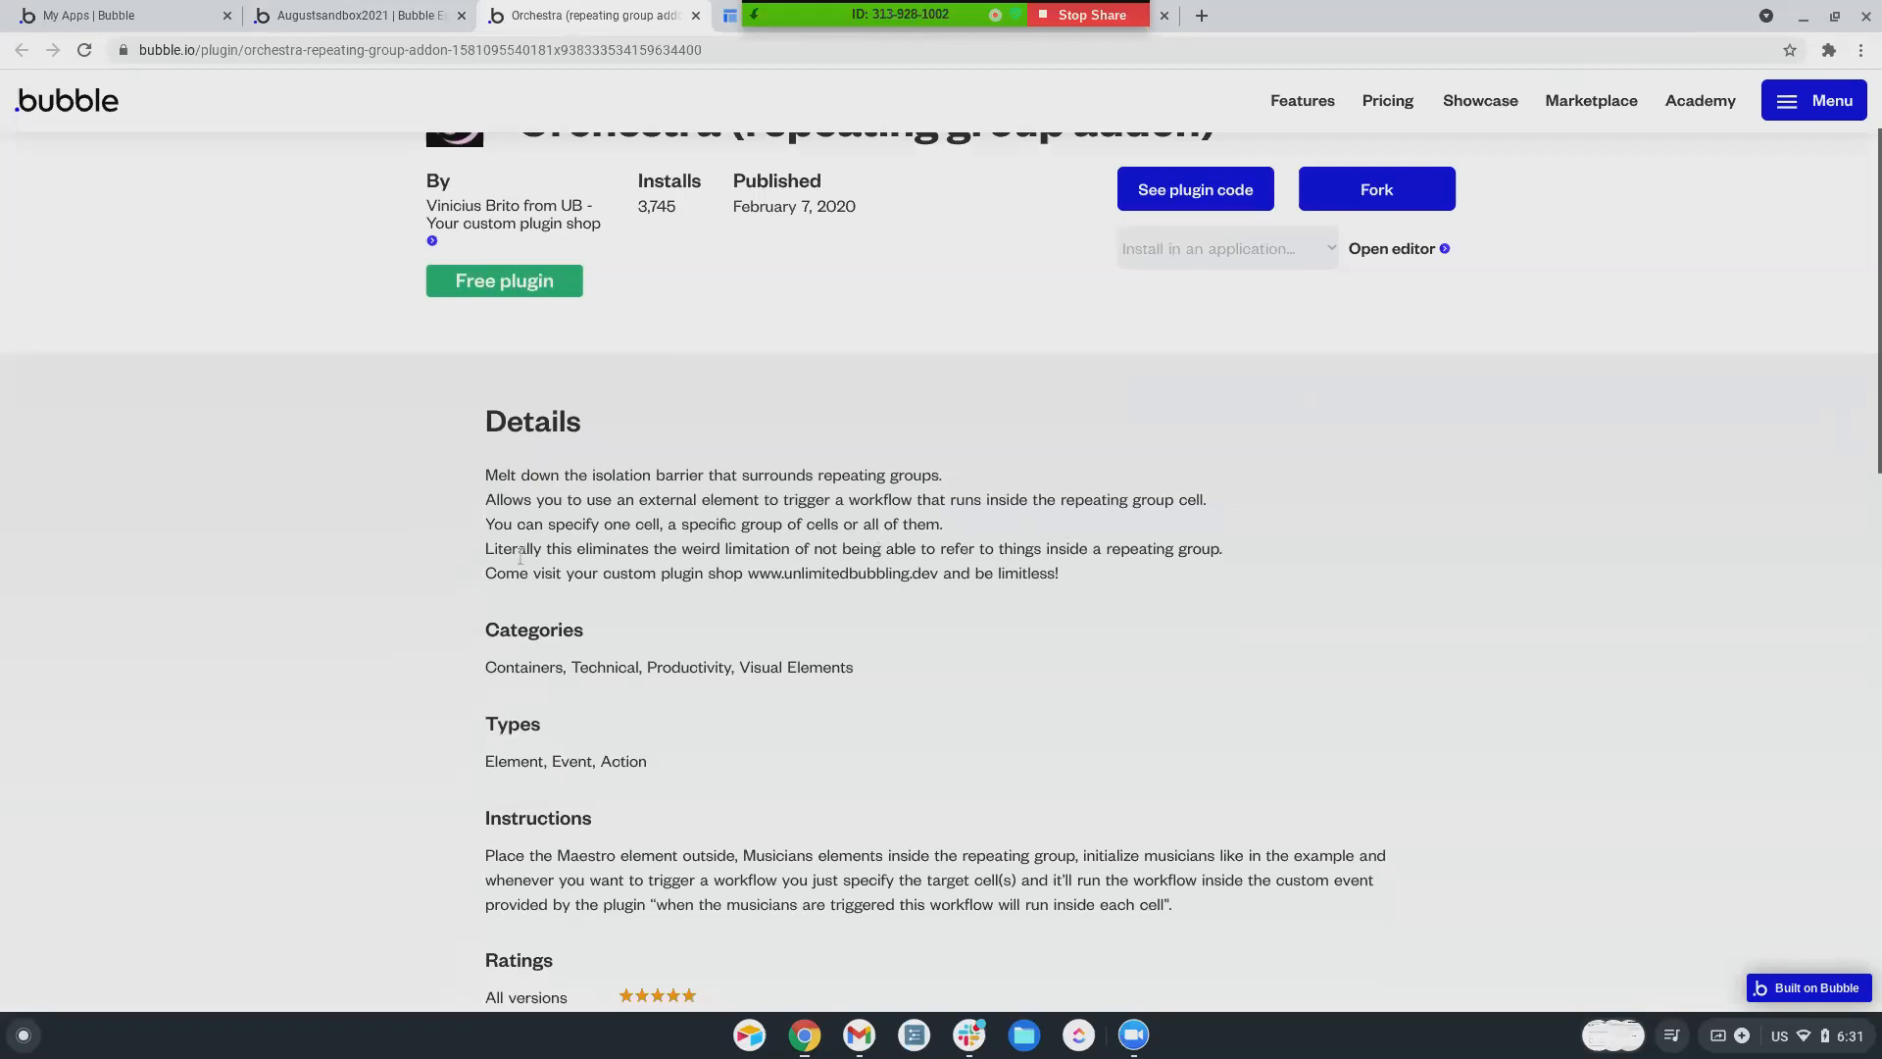
left_click_drag(712, 550, 1105, 551)
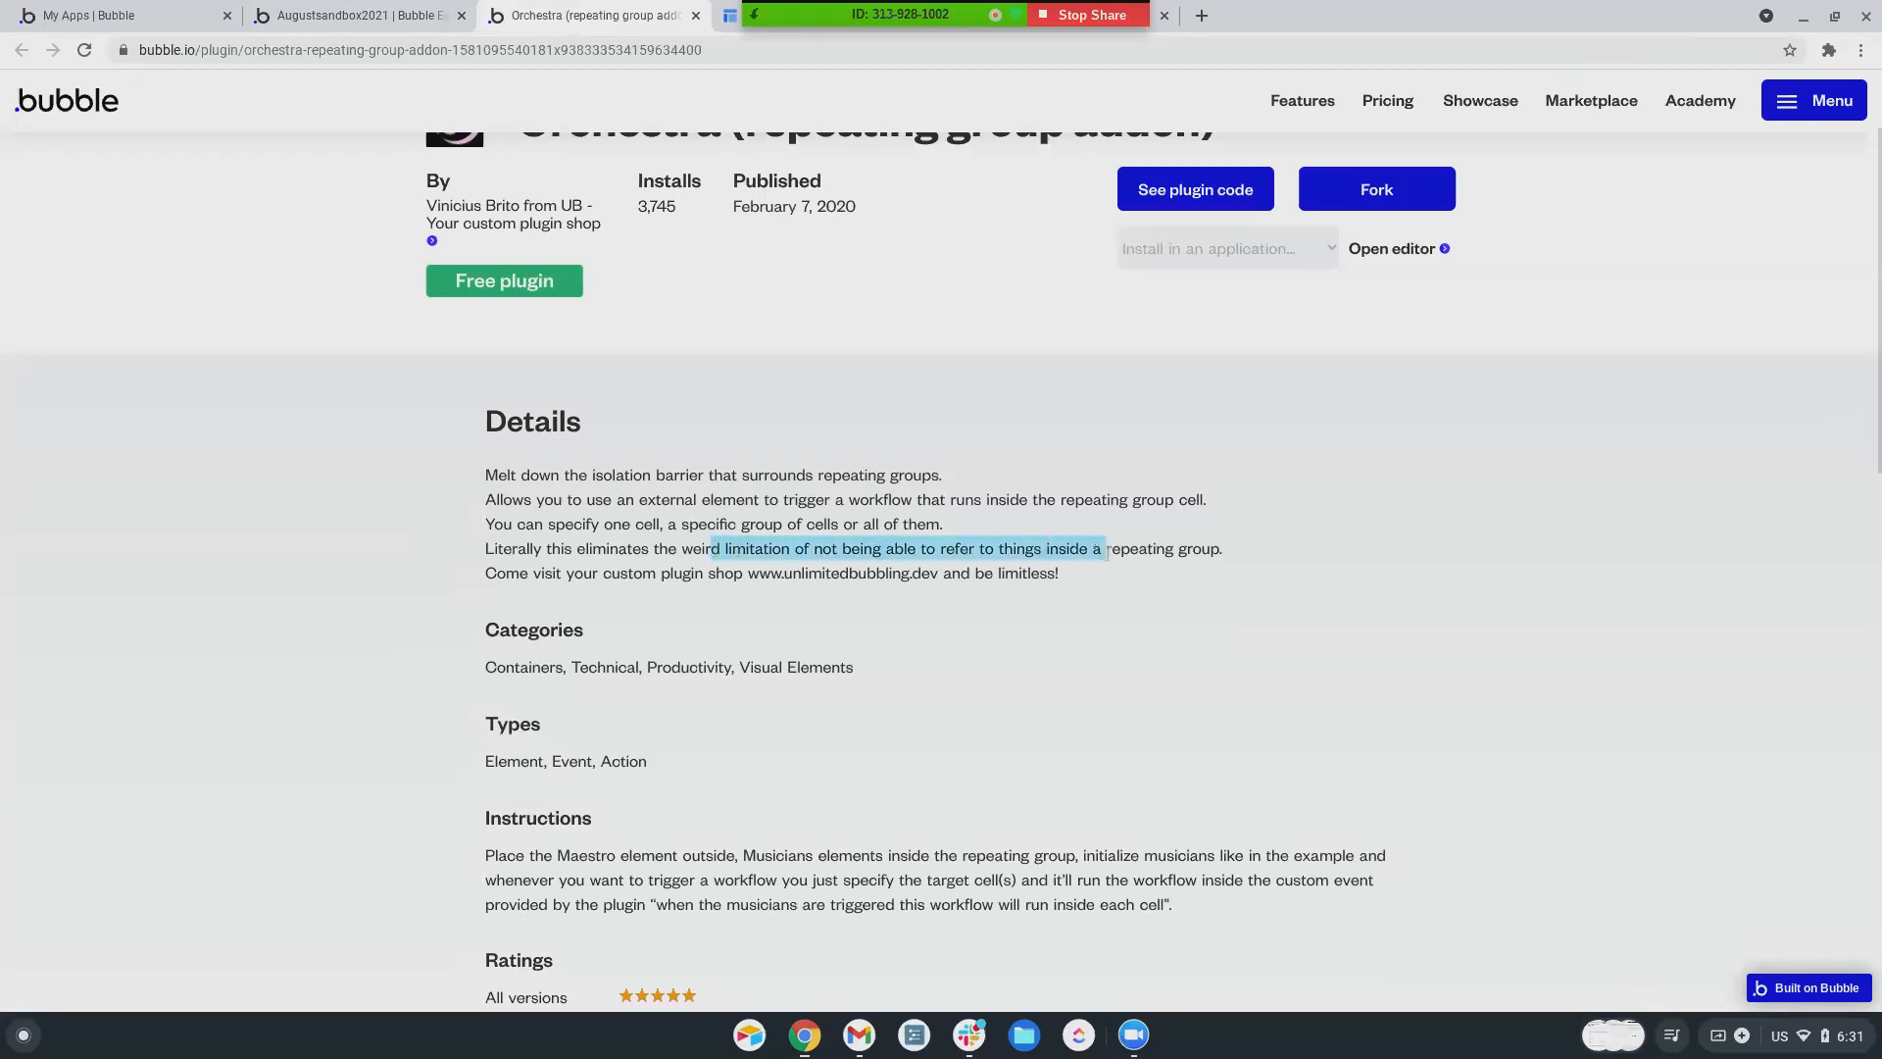
left_click_drag(681, 549, 1122, 551)
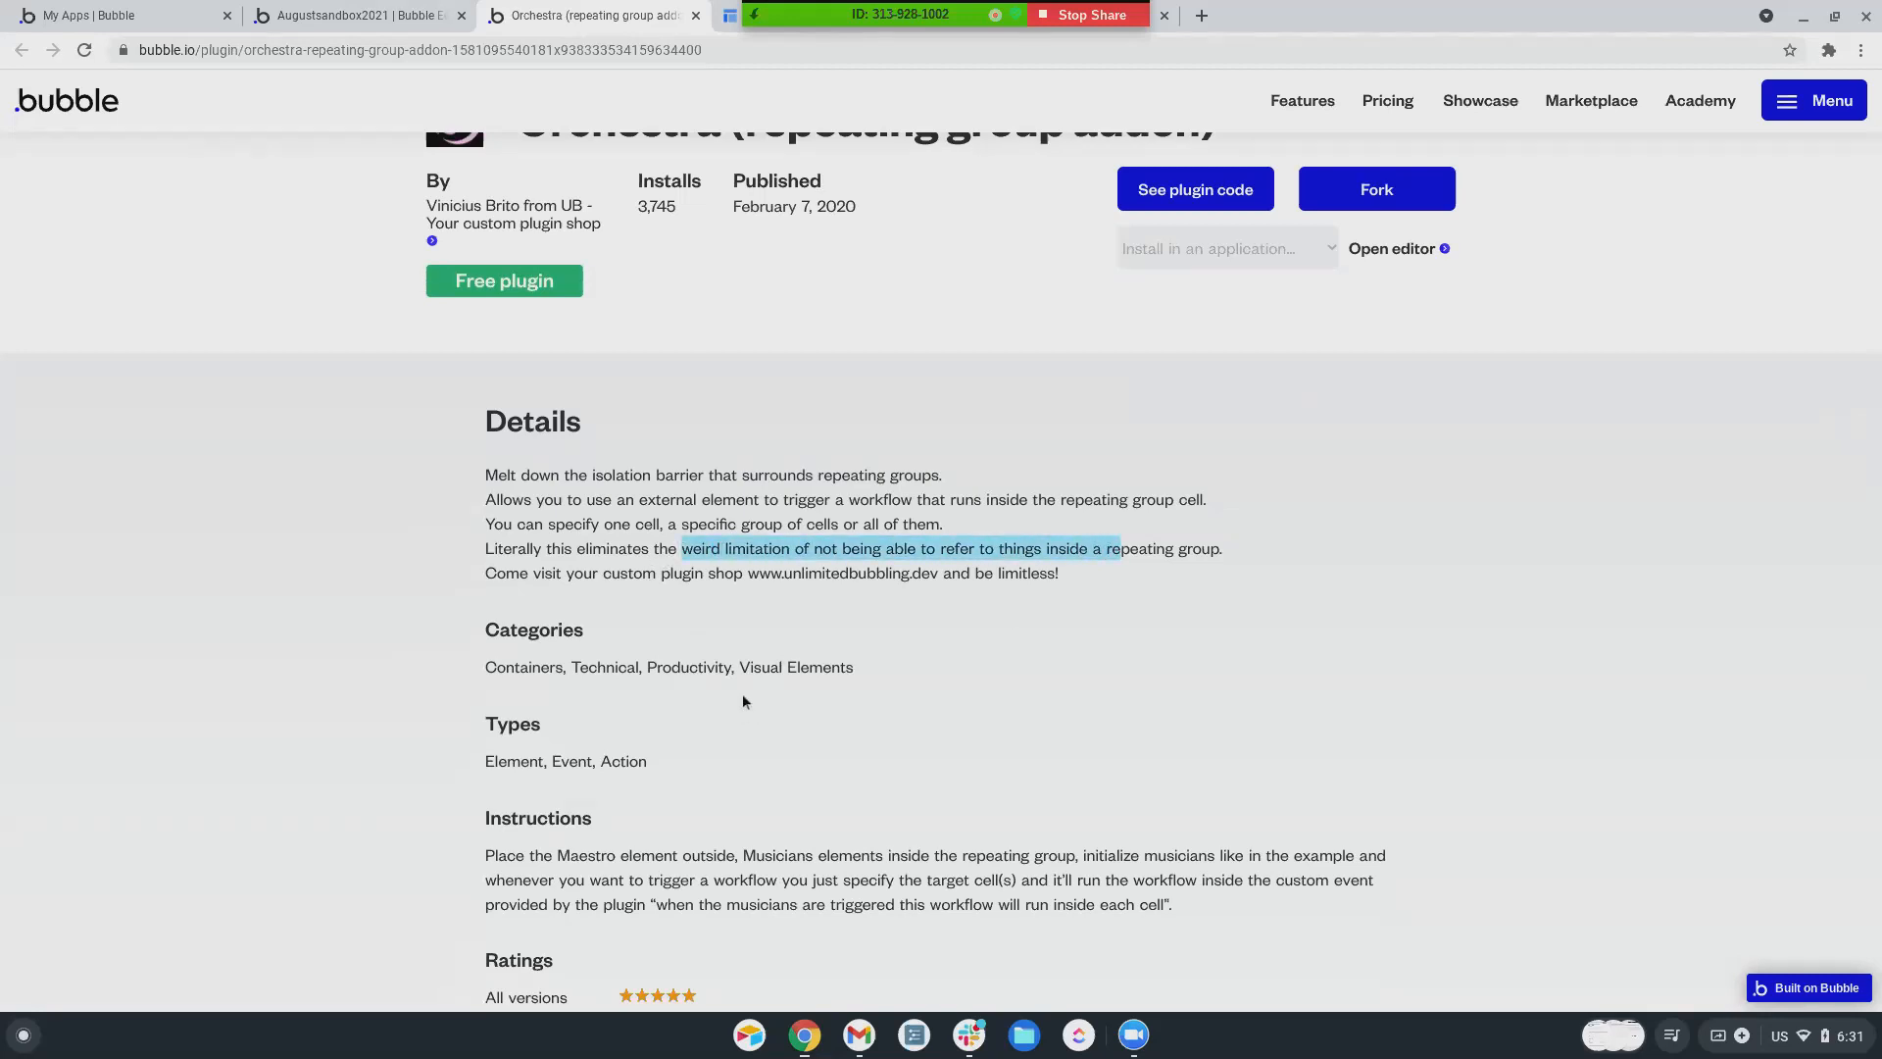
scroll(454, 650, "down", 1)
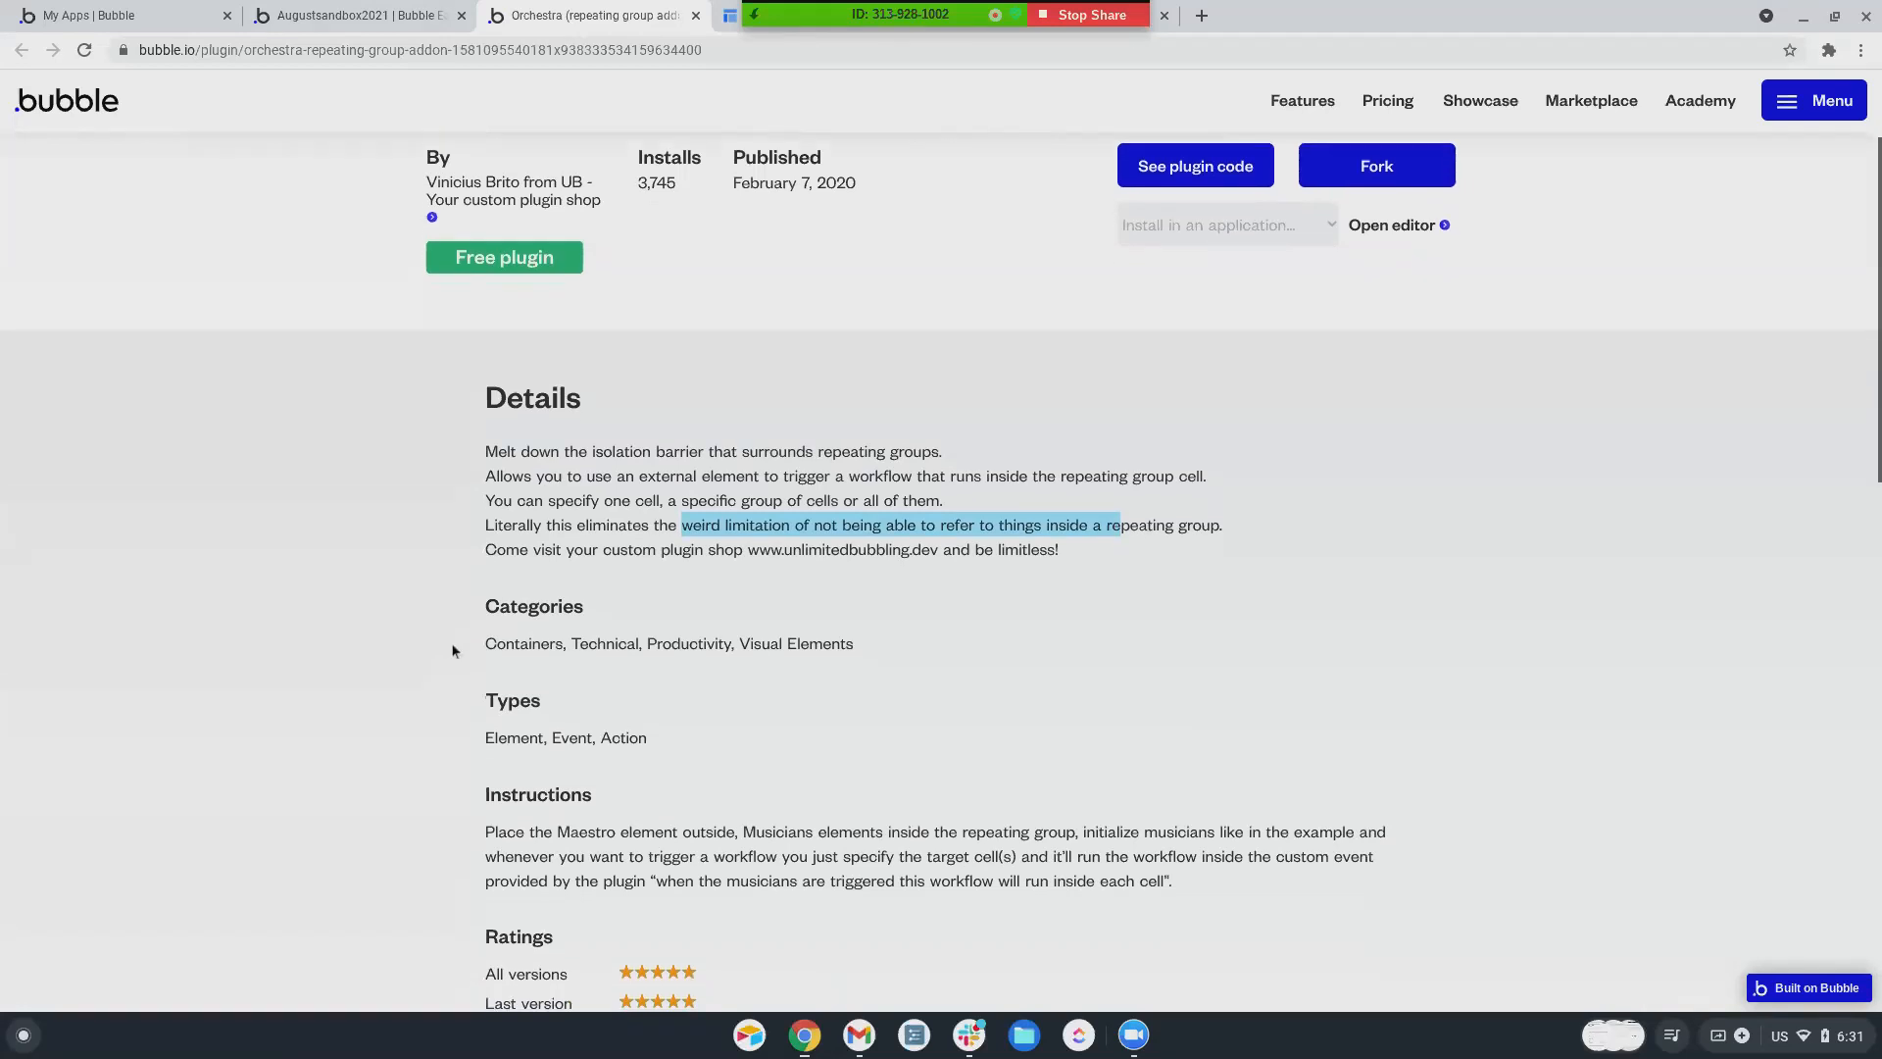
scroll(572, 571, "down", 2)
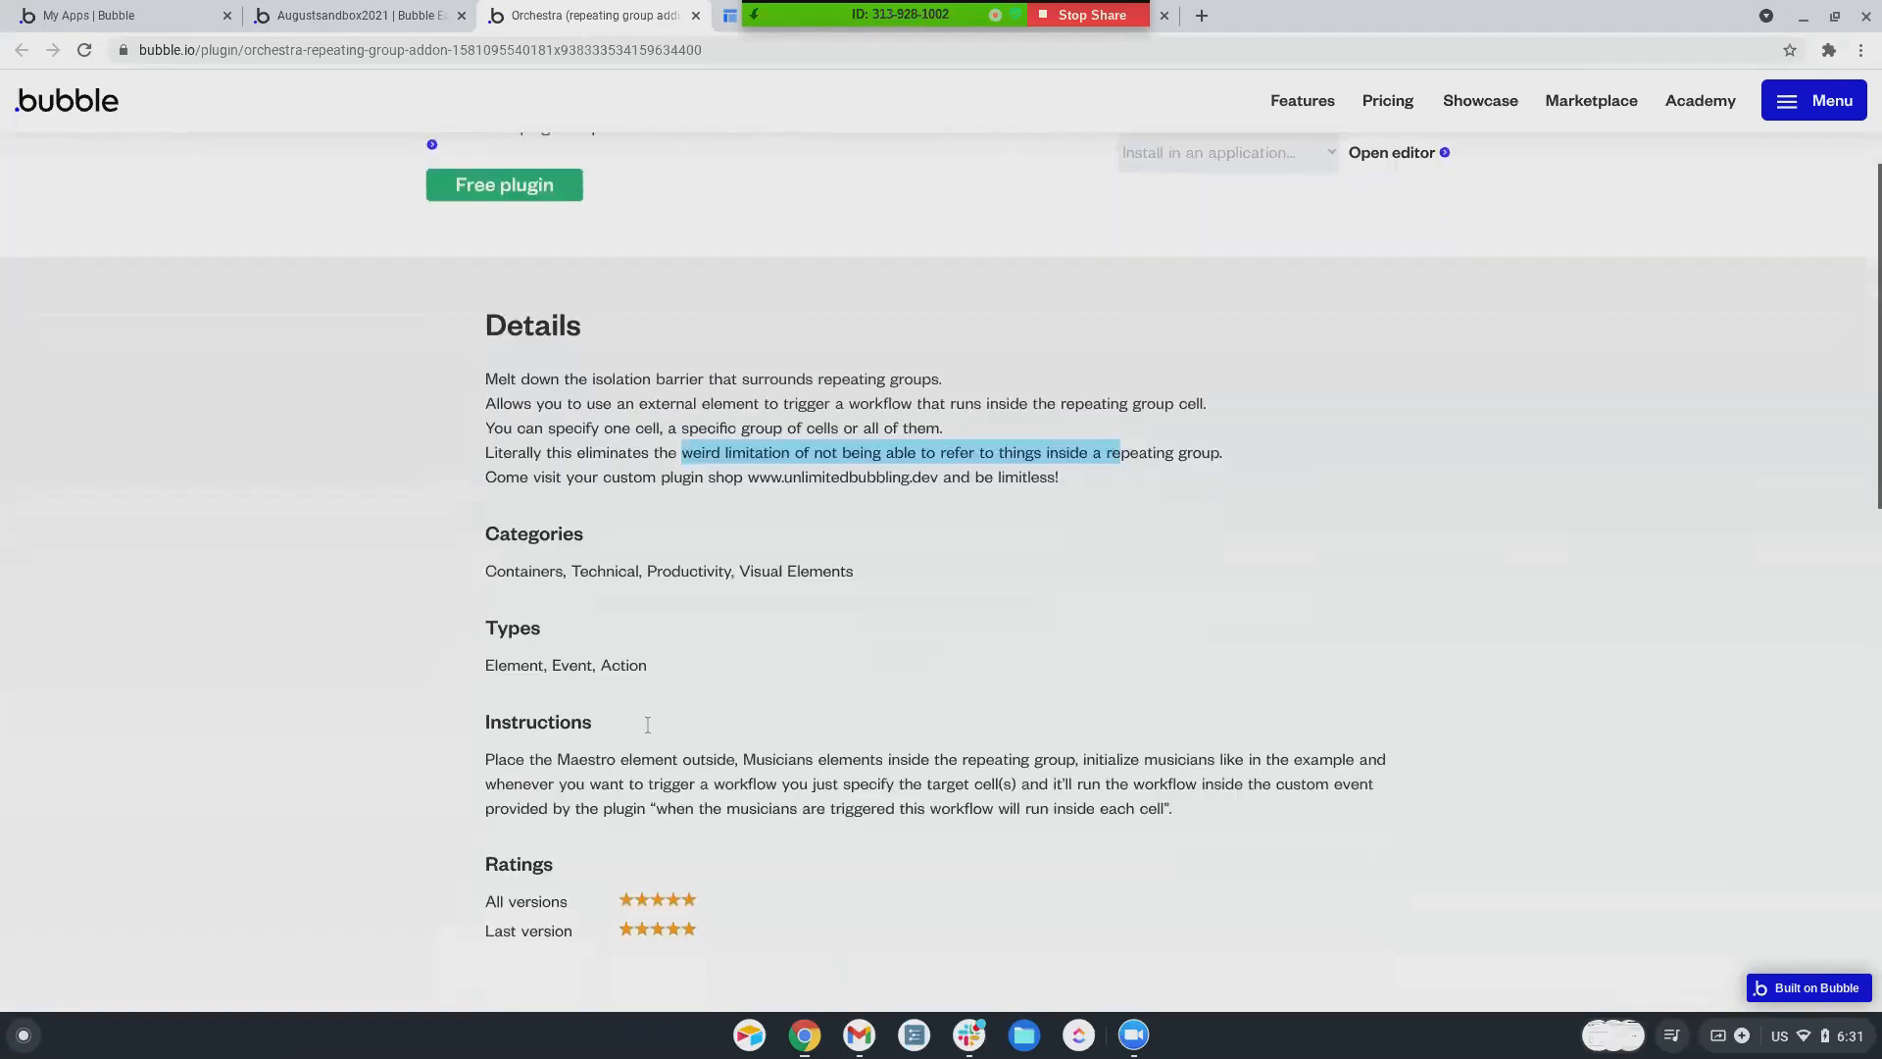
scroll(673, 763, "down", 1)
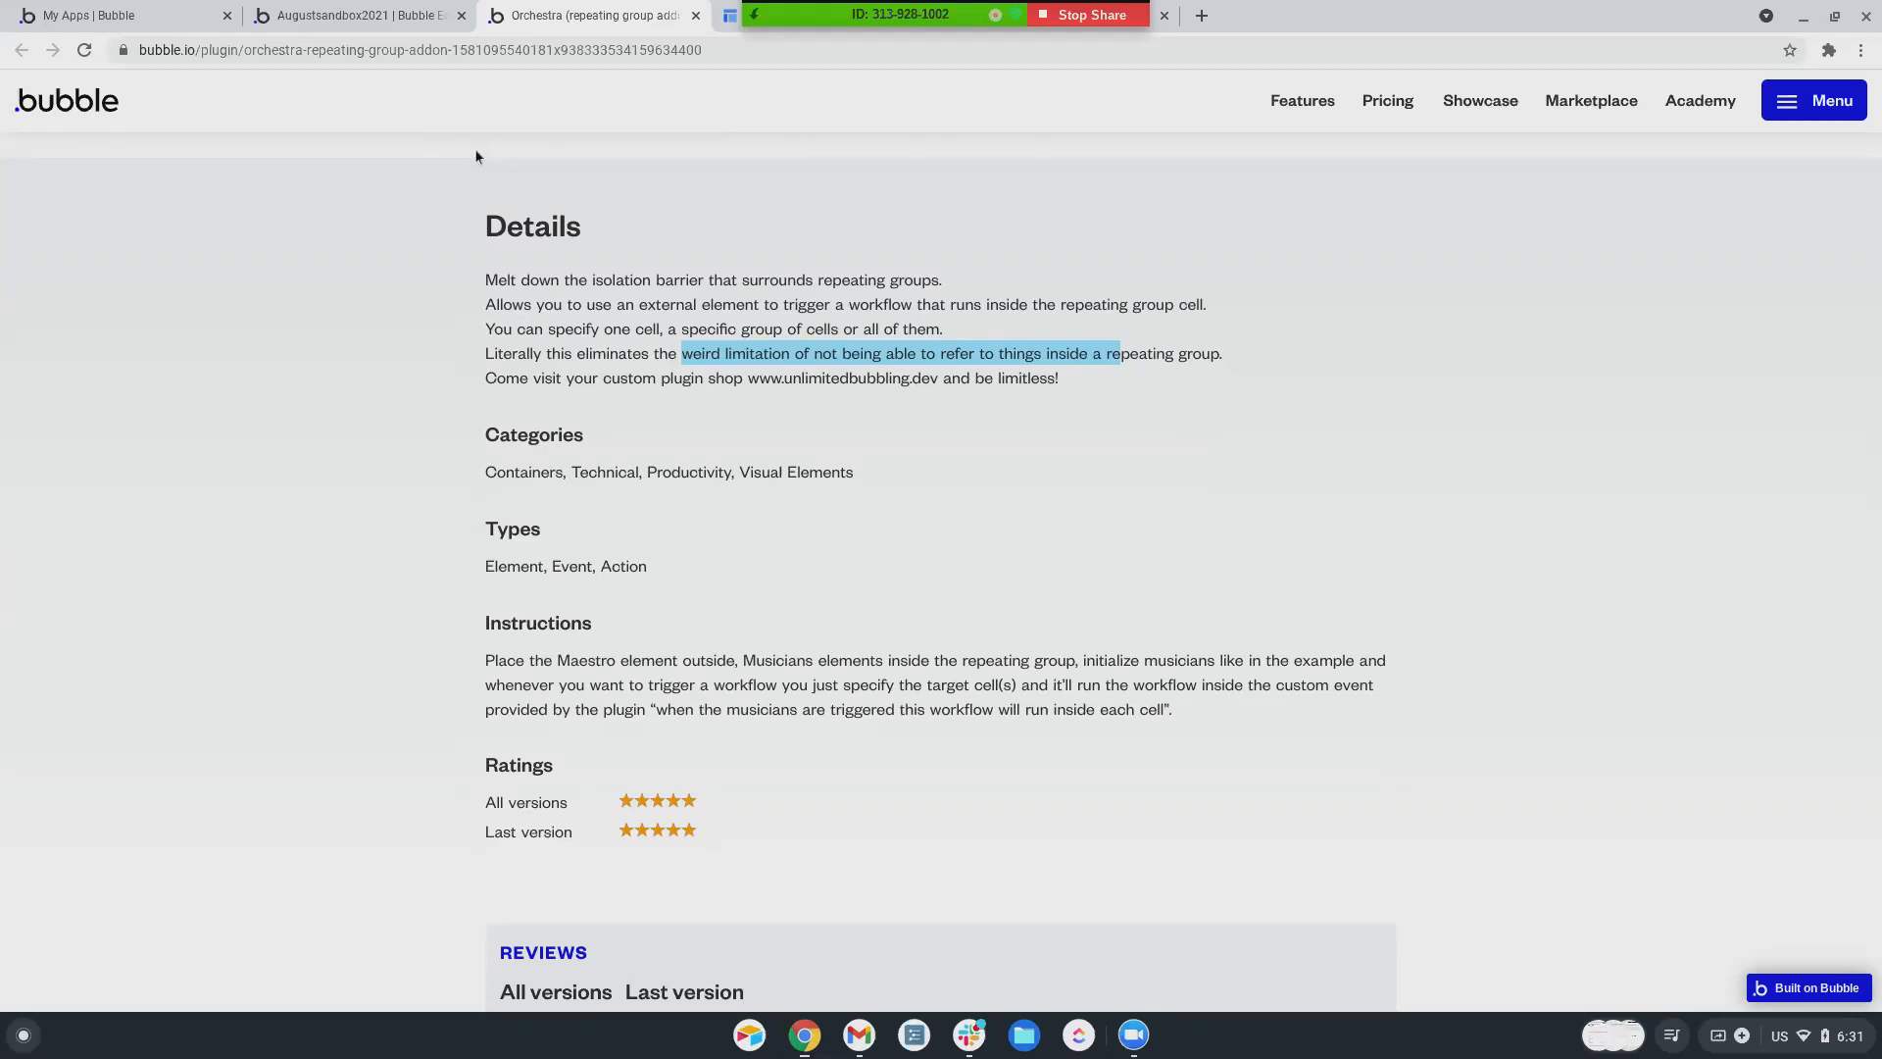
scroll(578, 432, "down", 2)
scroll(580, 436, "down", 12)
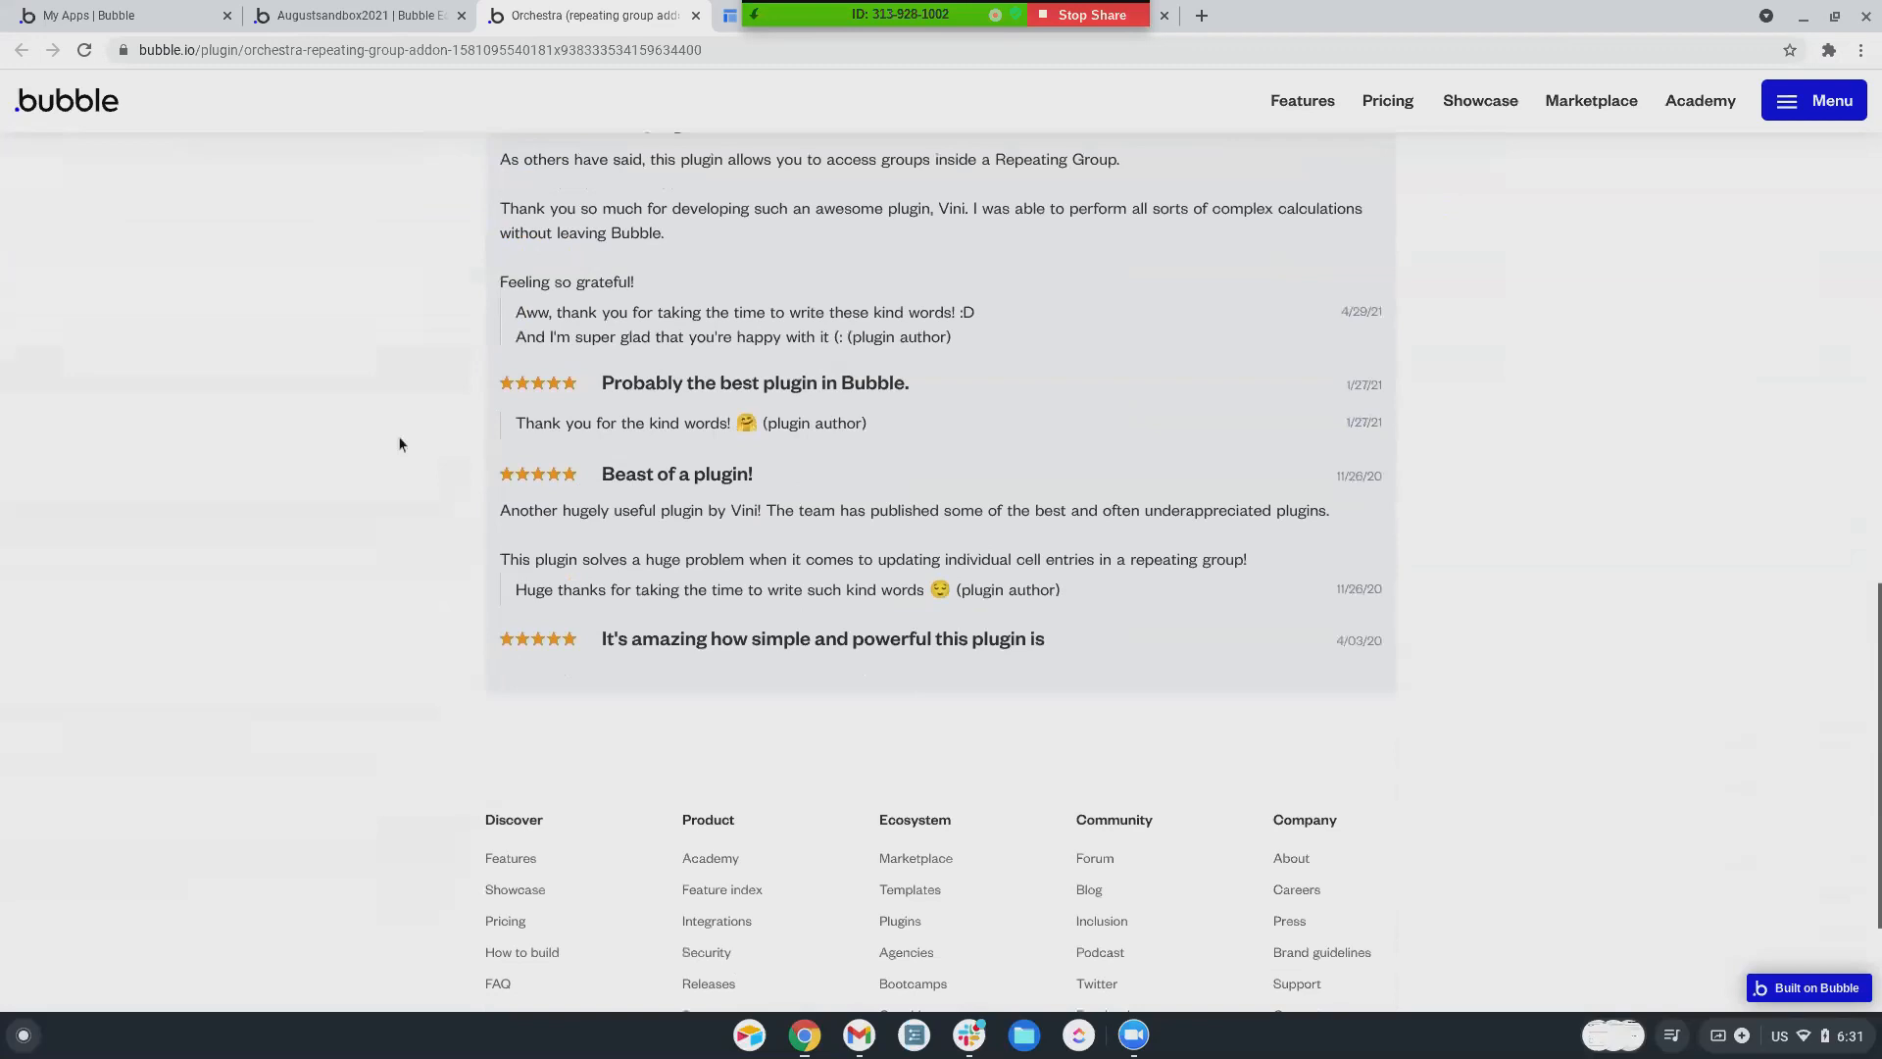
scroll(450, 462, "up", 14)
- Locate the Maestro and Musicians elements in chat_testing's design editor and recheck the placement instructions on the Orchestra plugin page
left_click(328, 22)
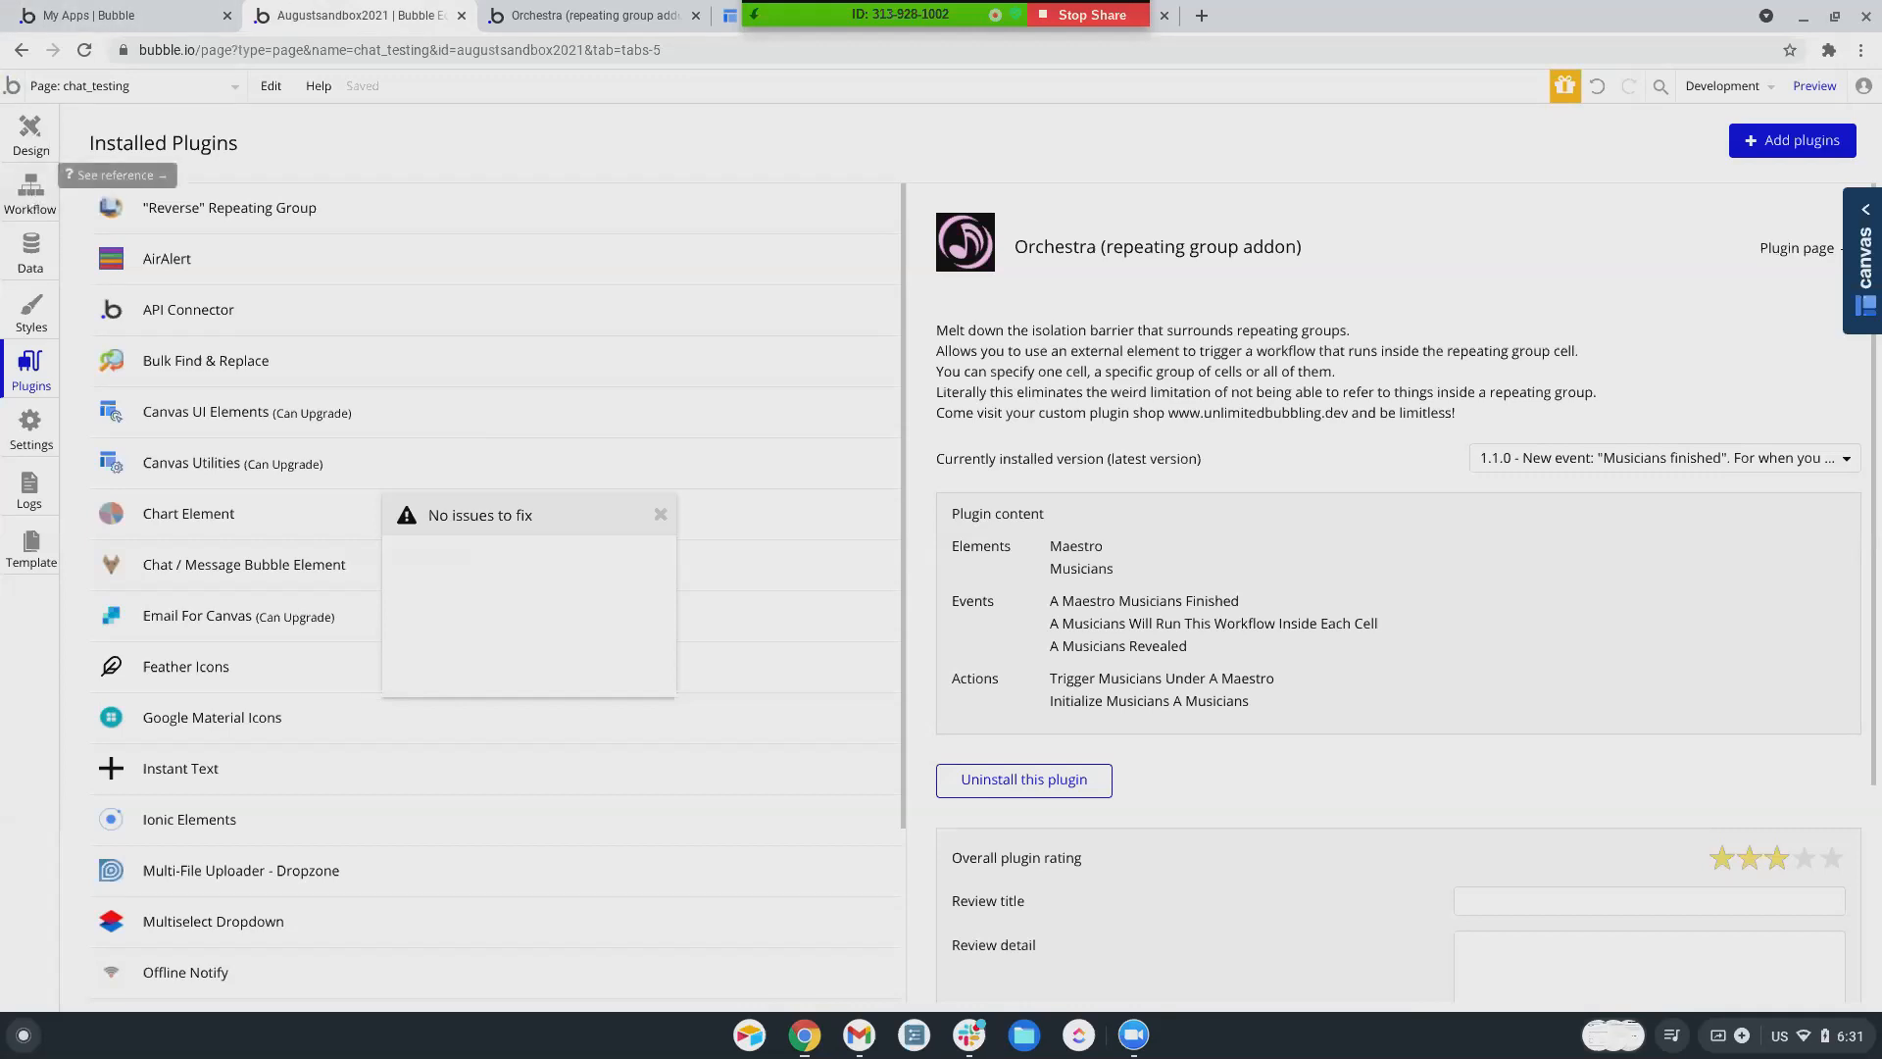
left_click(33, 135)
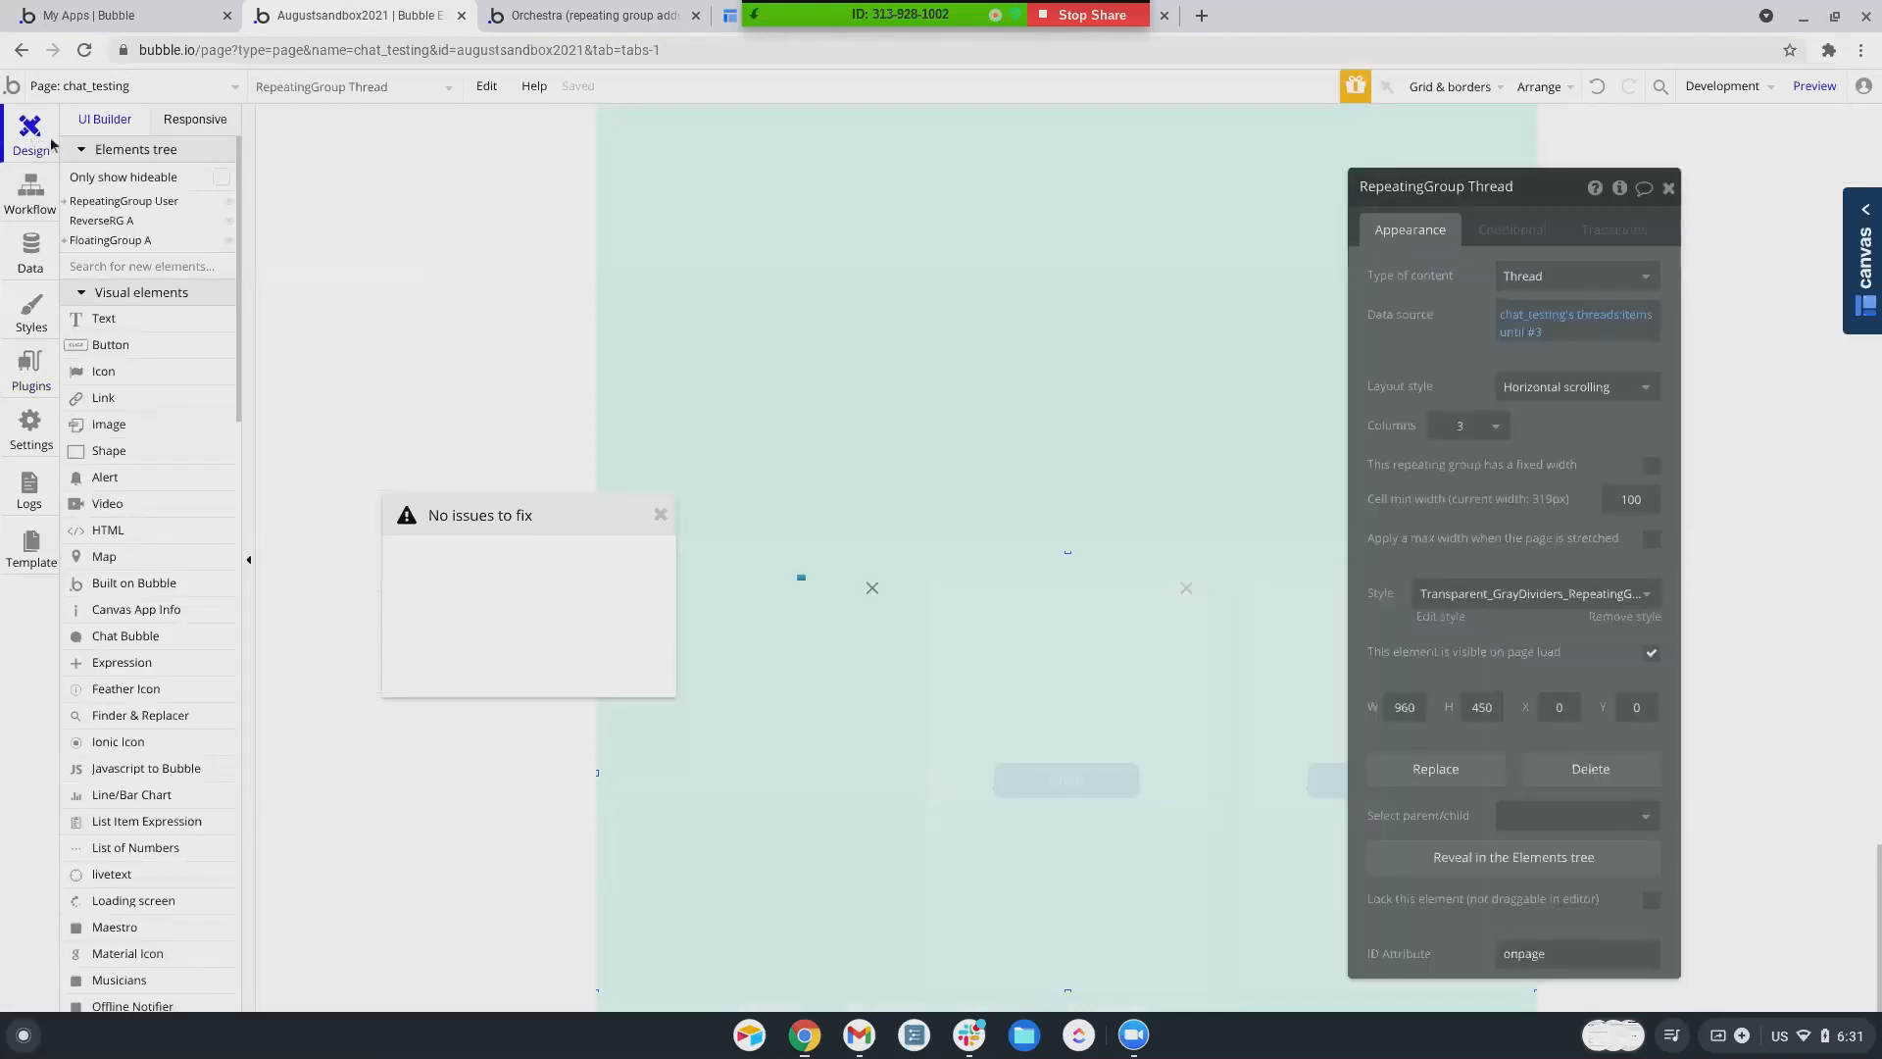
scroll(88, 519, "down", 4)
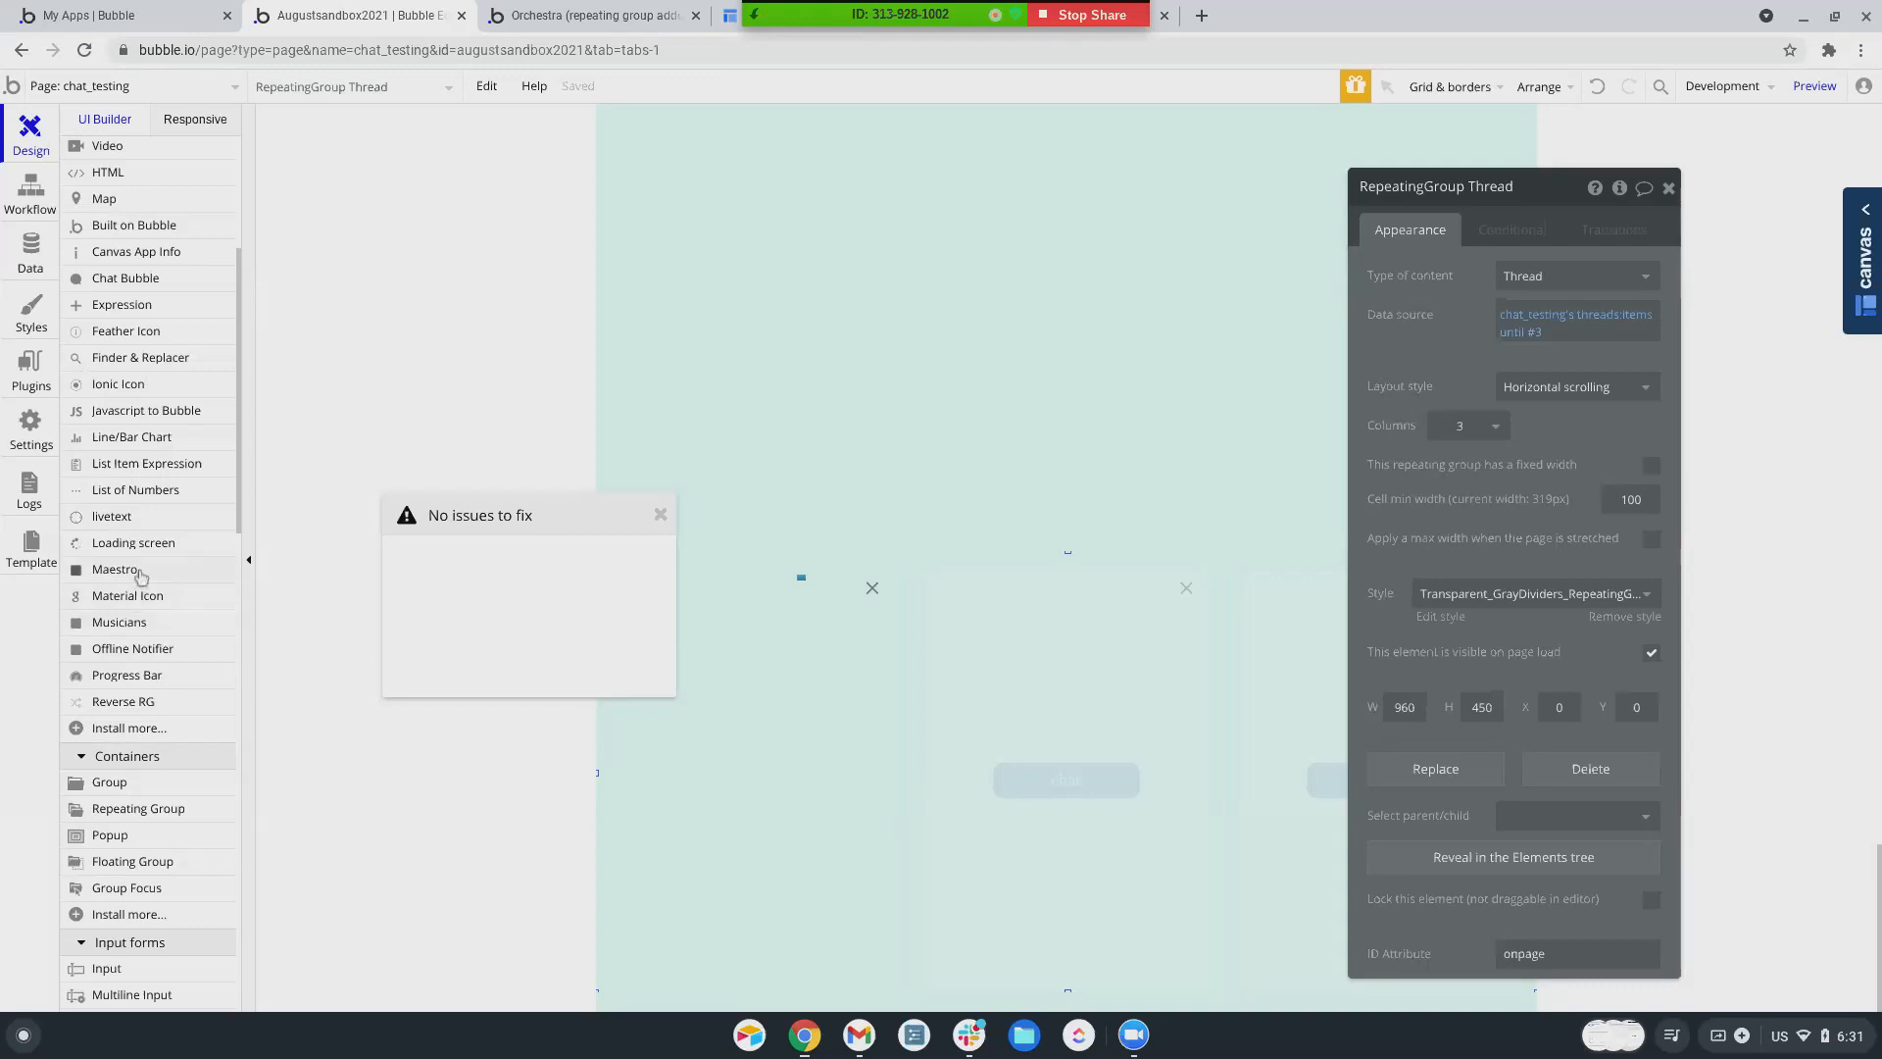
left_click(598, 15)
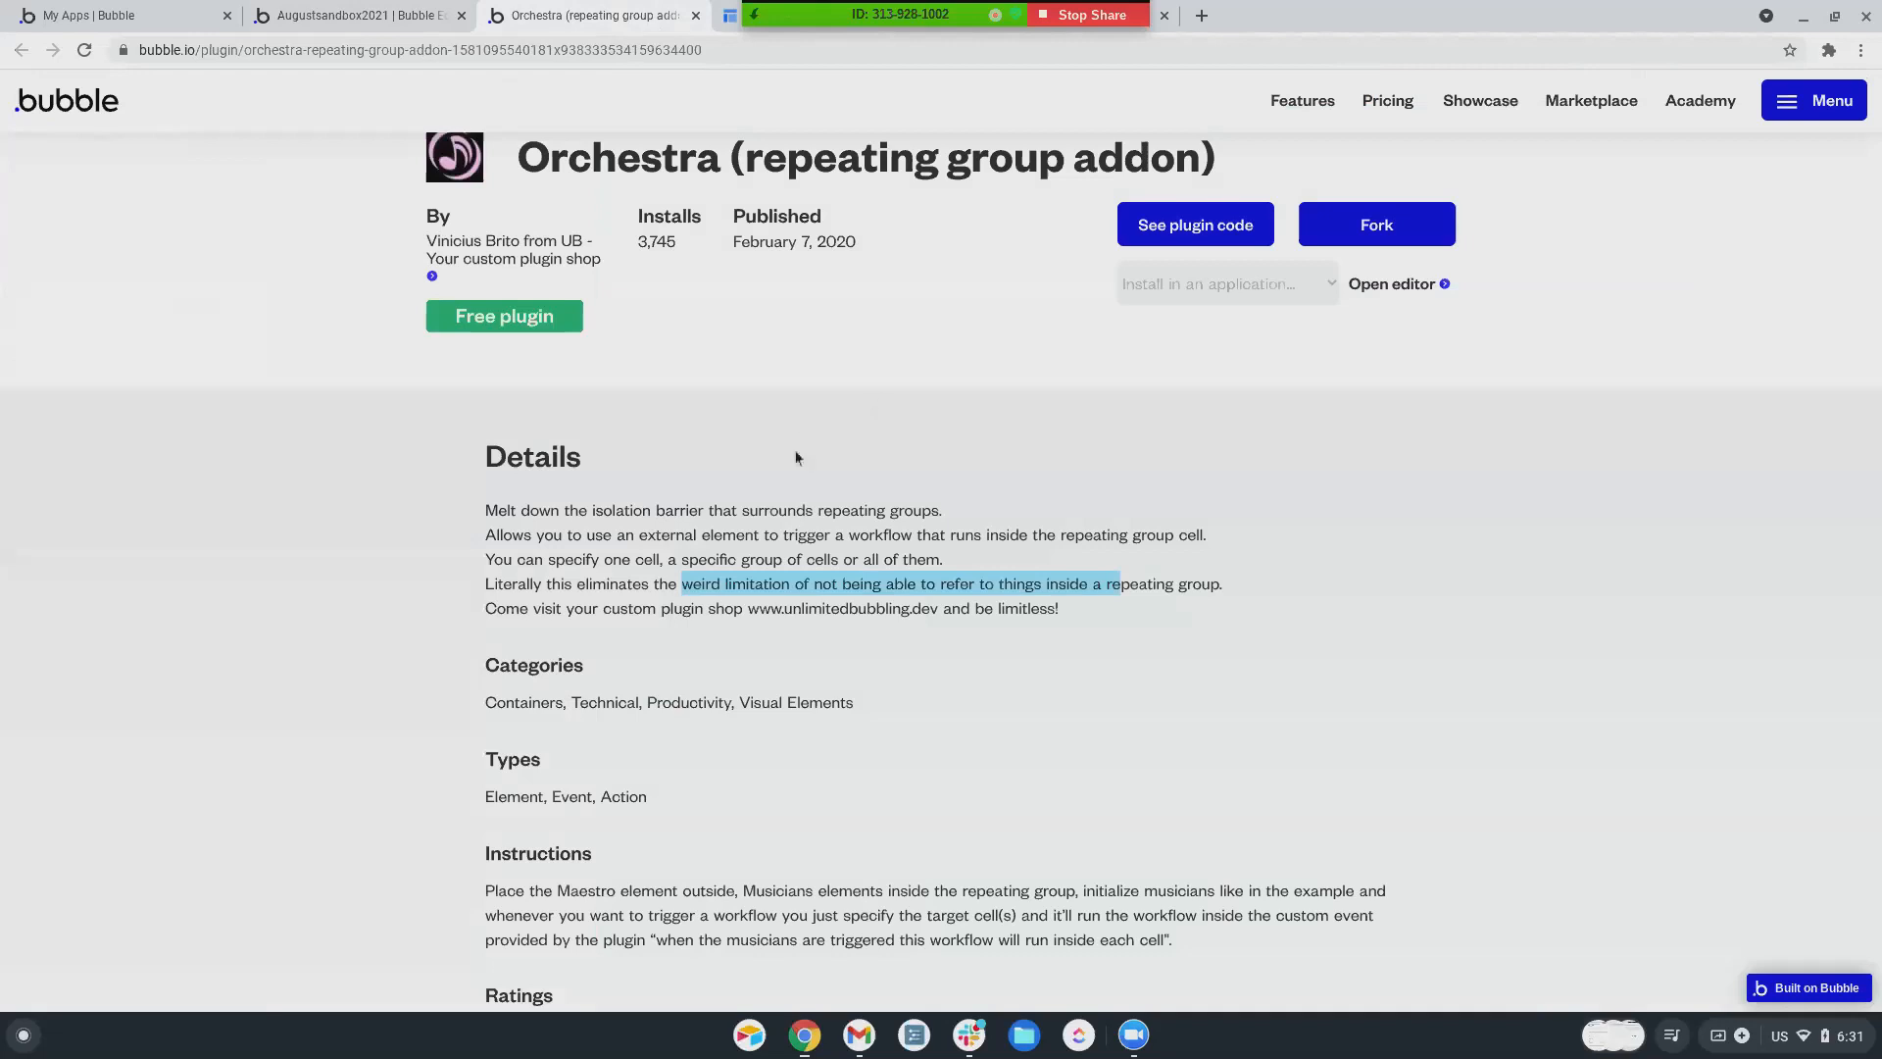
scroll(733, 626, "down", 3)
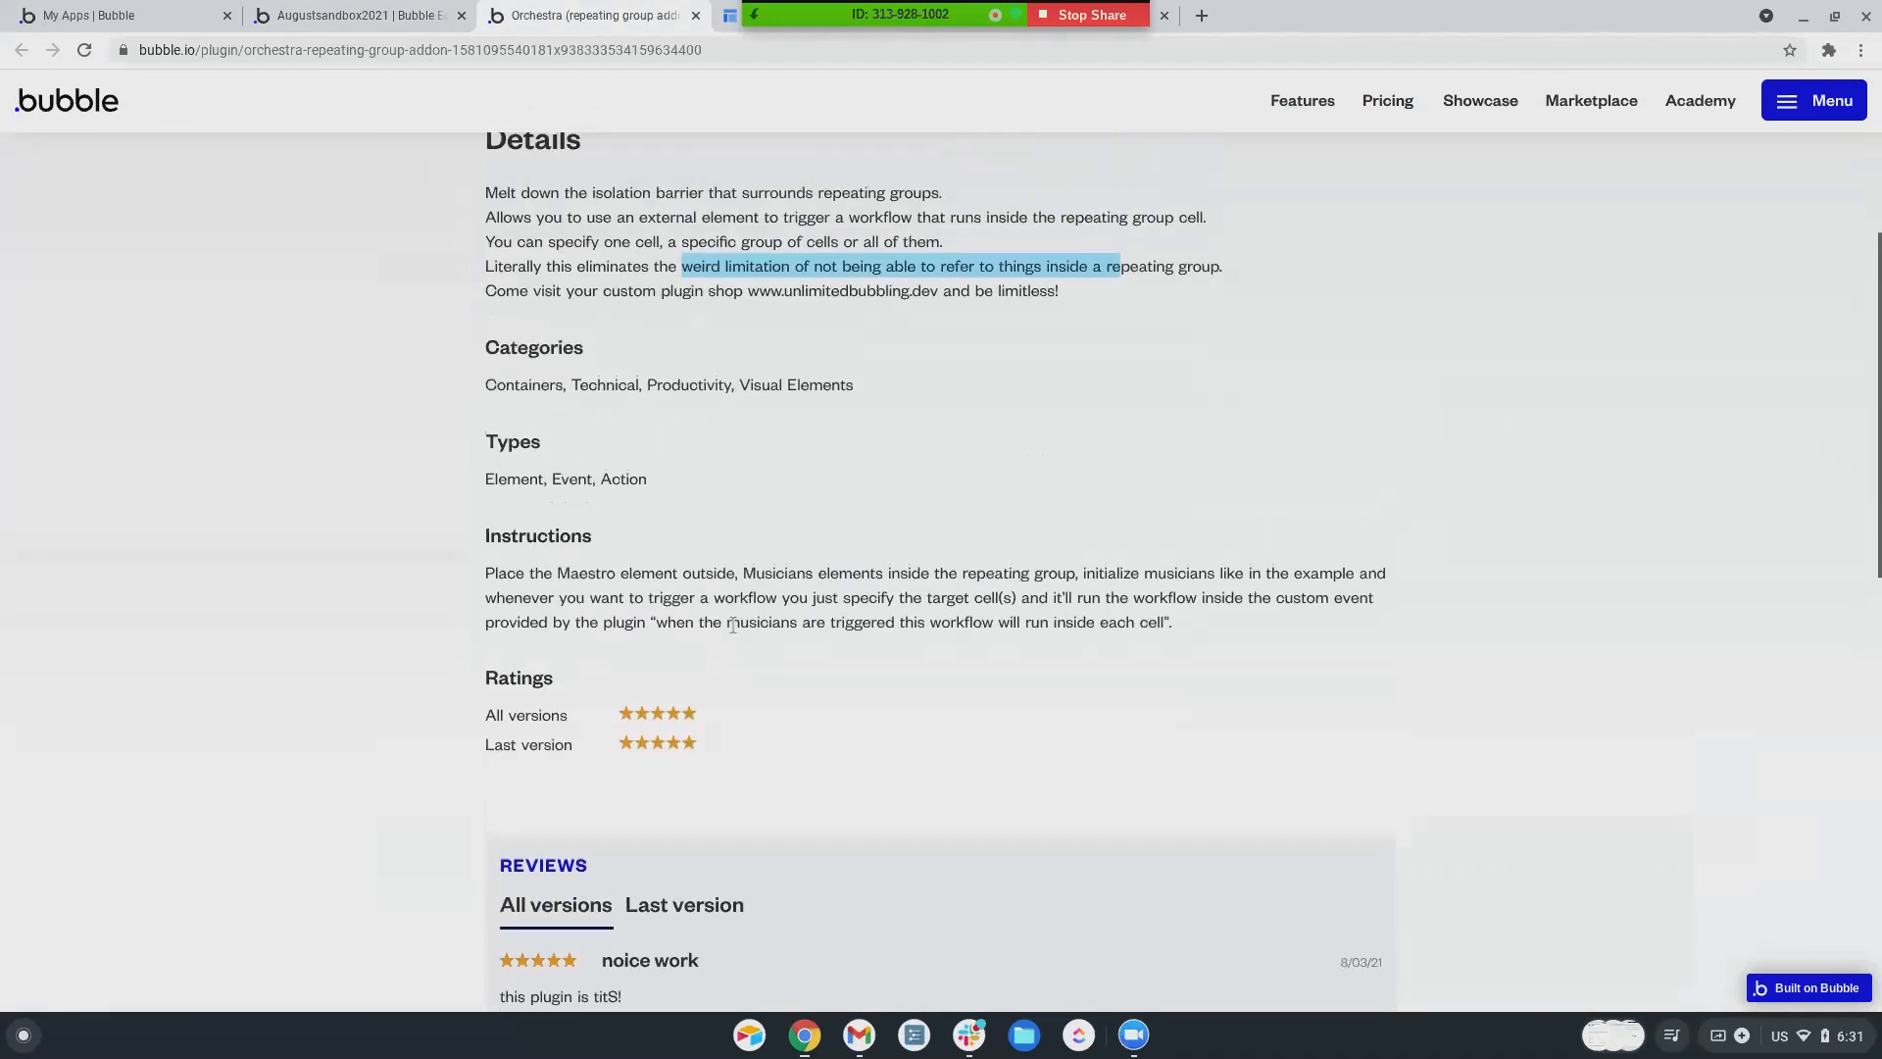
scroll(732, 625, "up", 1)
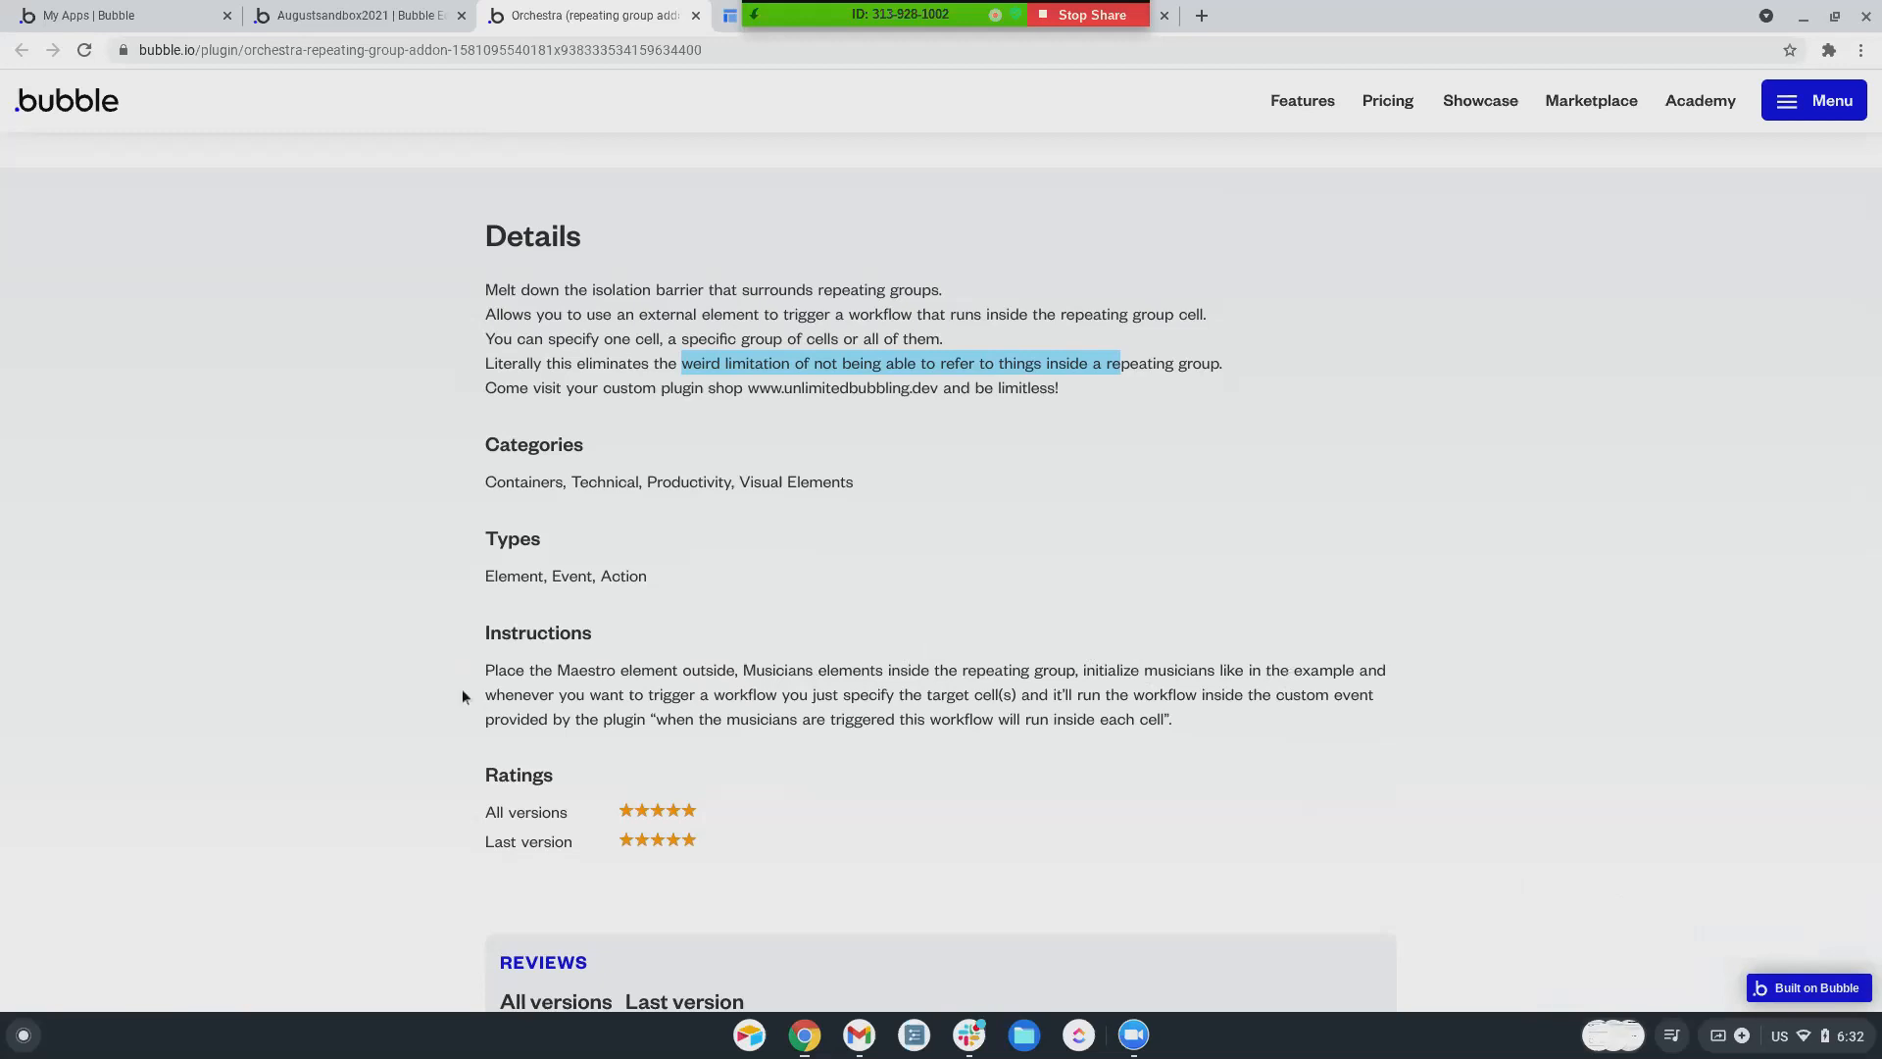
- Try placing a Maestro element near the top edge of the first Group Thread inside RepeatingGroup Thread on chat_testing
left_click(345, 22)
left_click(152, 574)
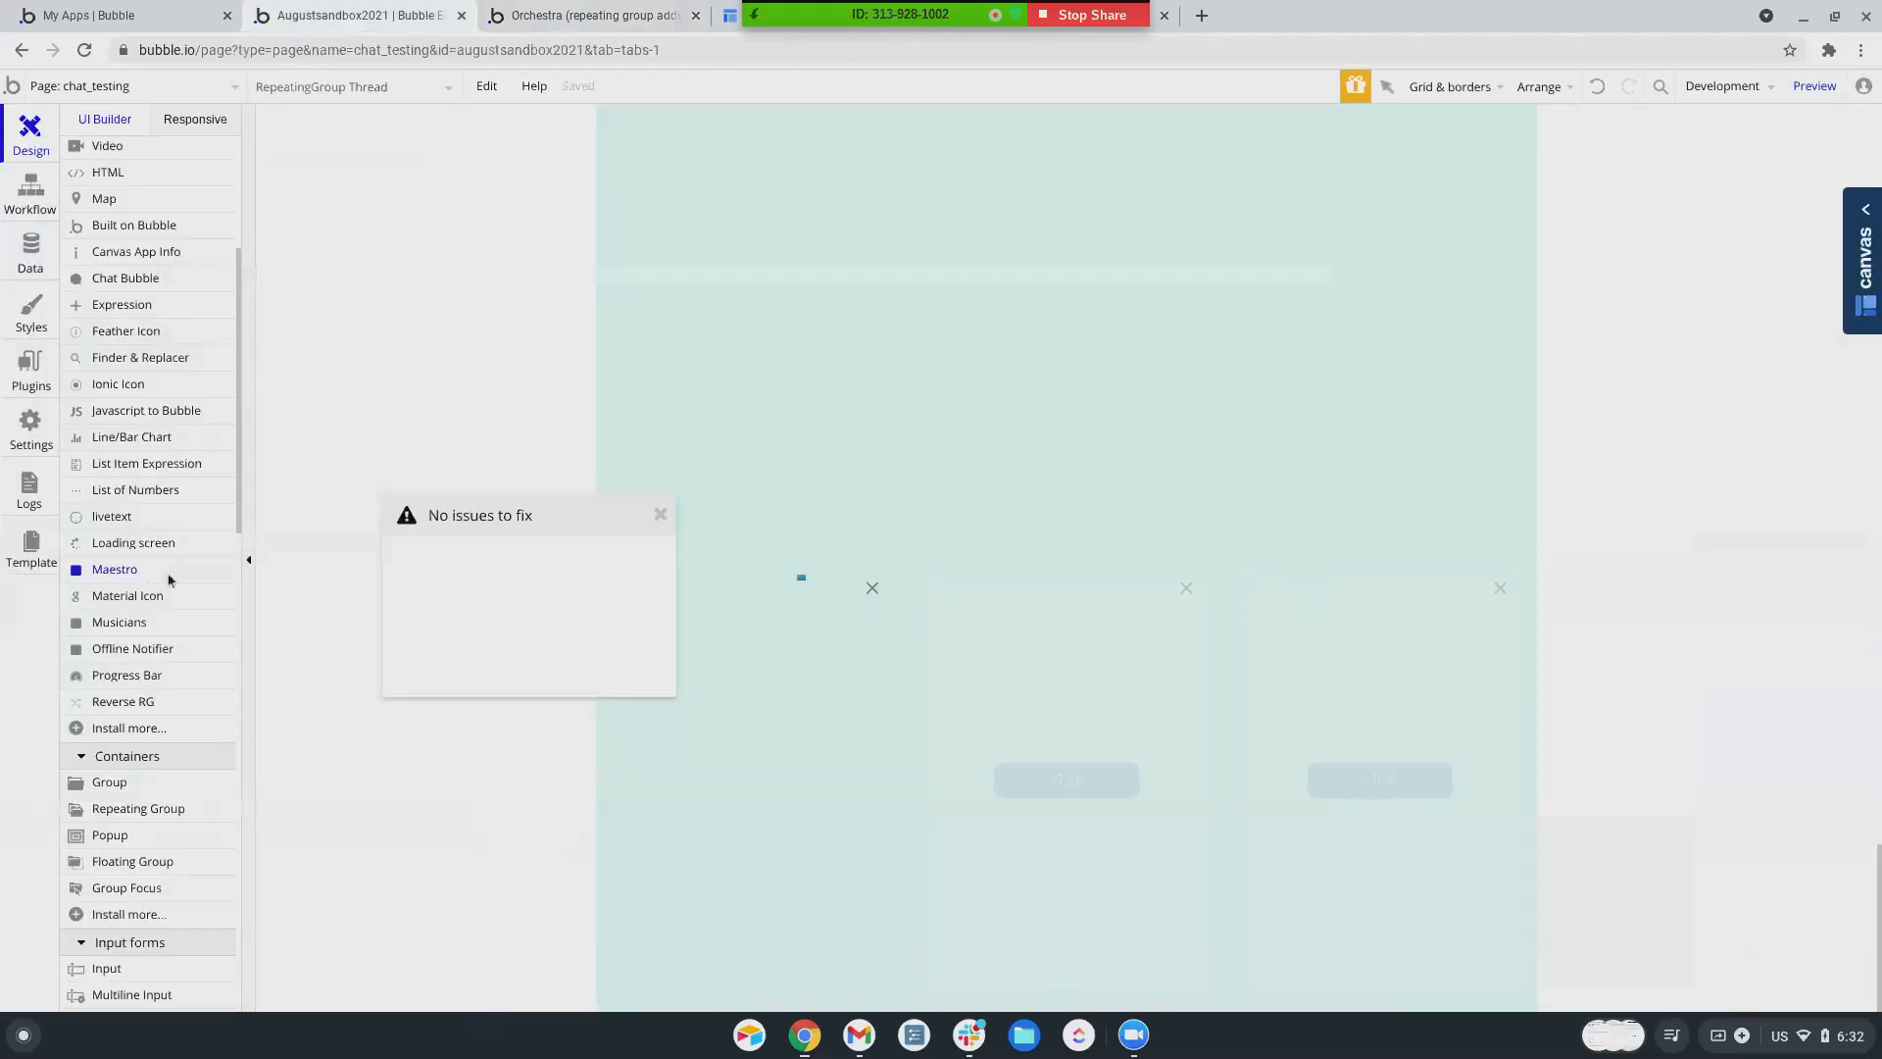
left_click(783, 553)
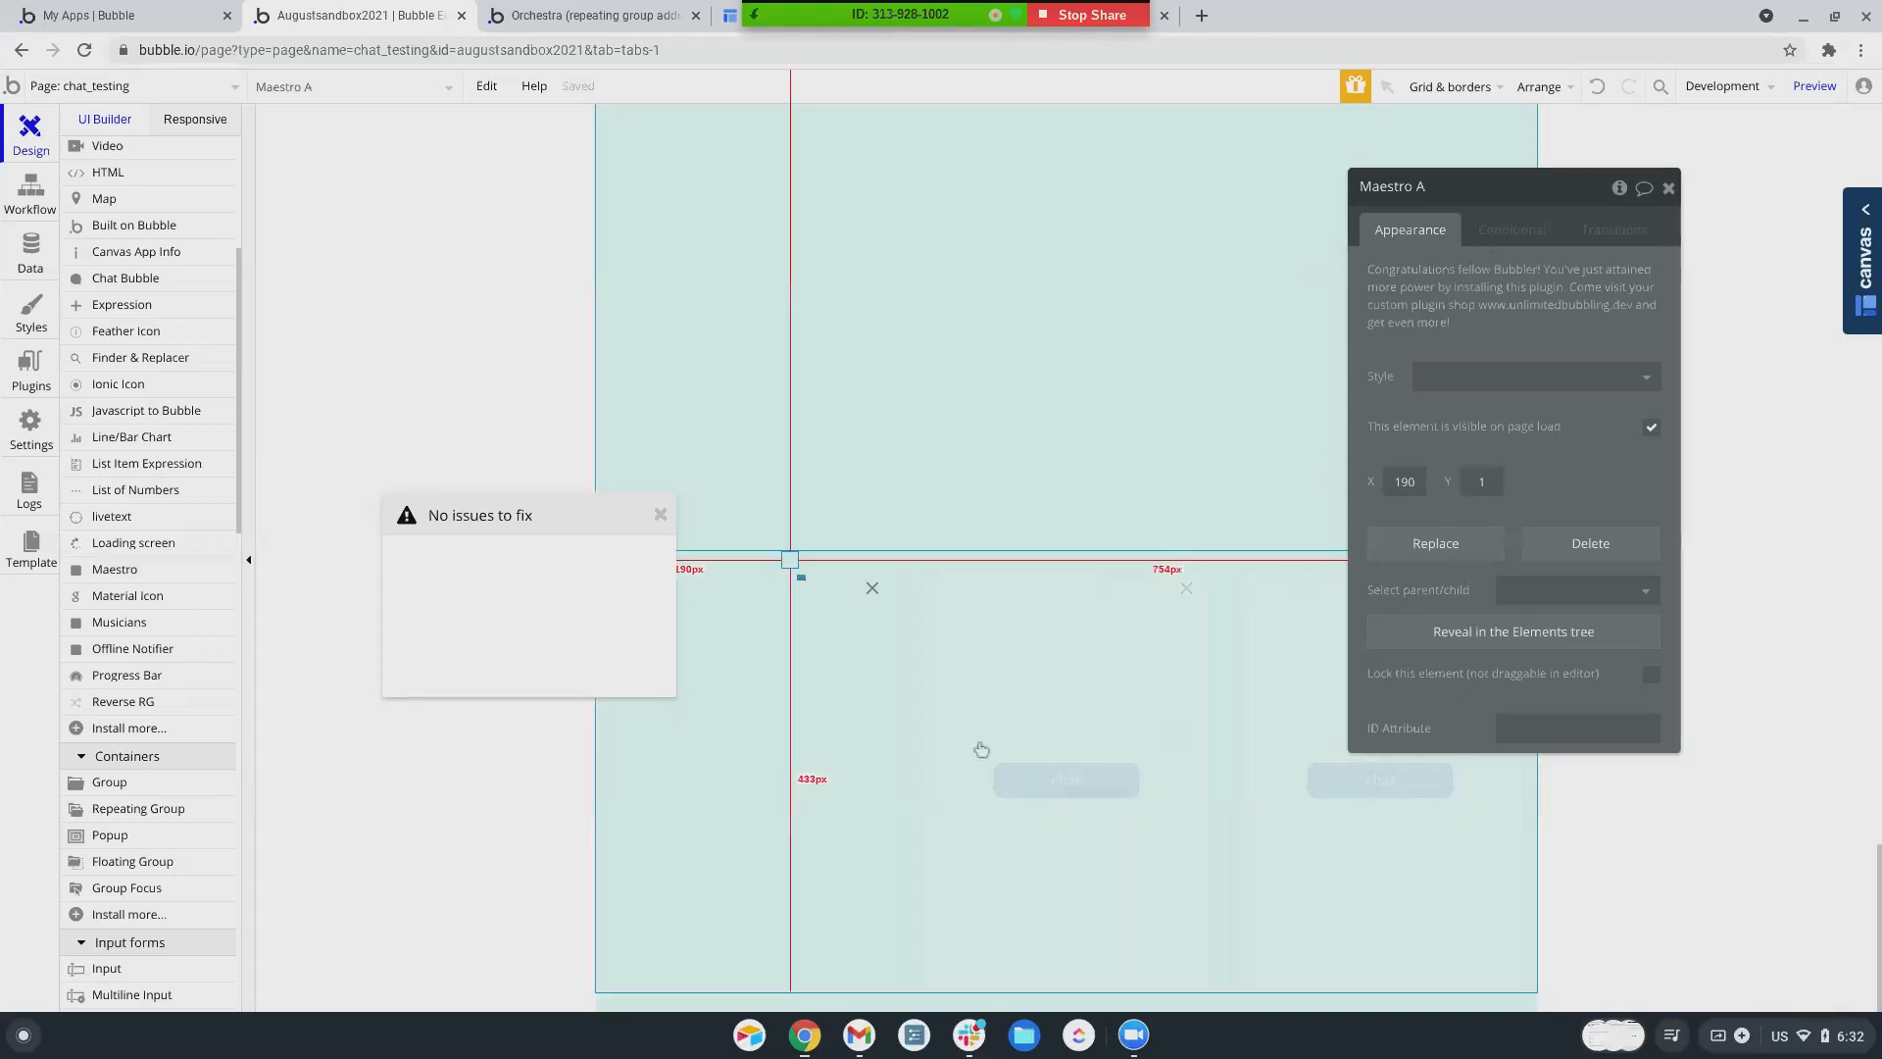
- Expand FloatingGroup A, RepeatingGroup Thread and the first Group Thread in the elements tree to check where Maestro A is nested
scroll(147, 485, "down", 1)
left_click(189, 612)
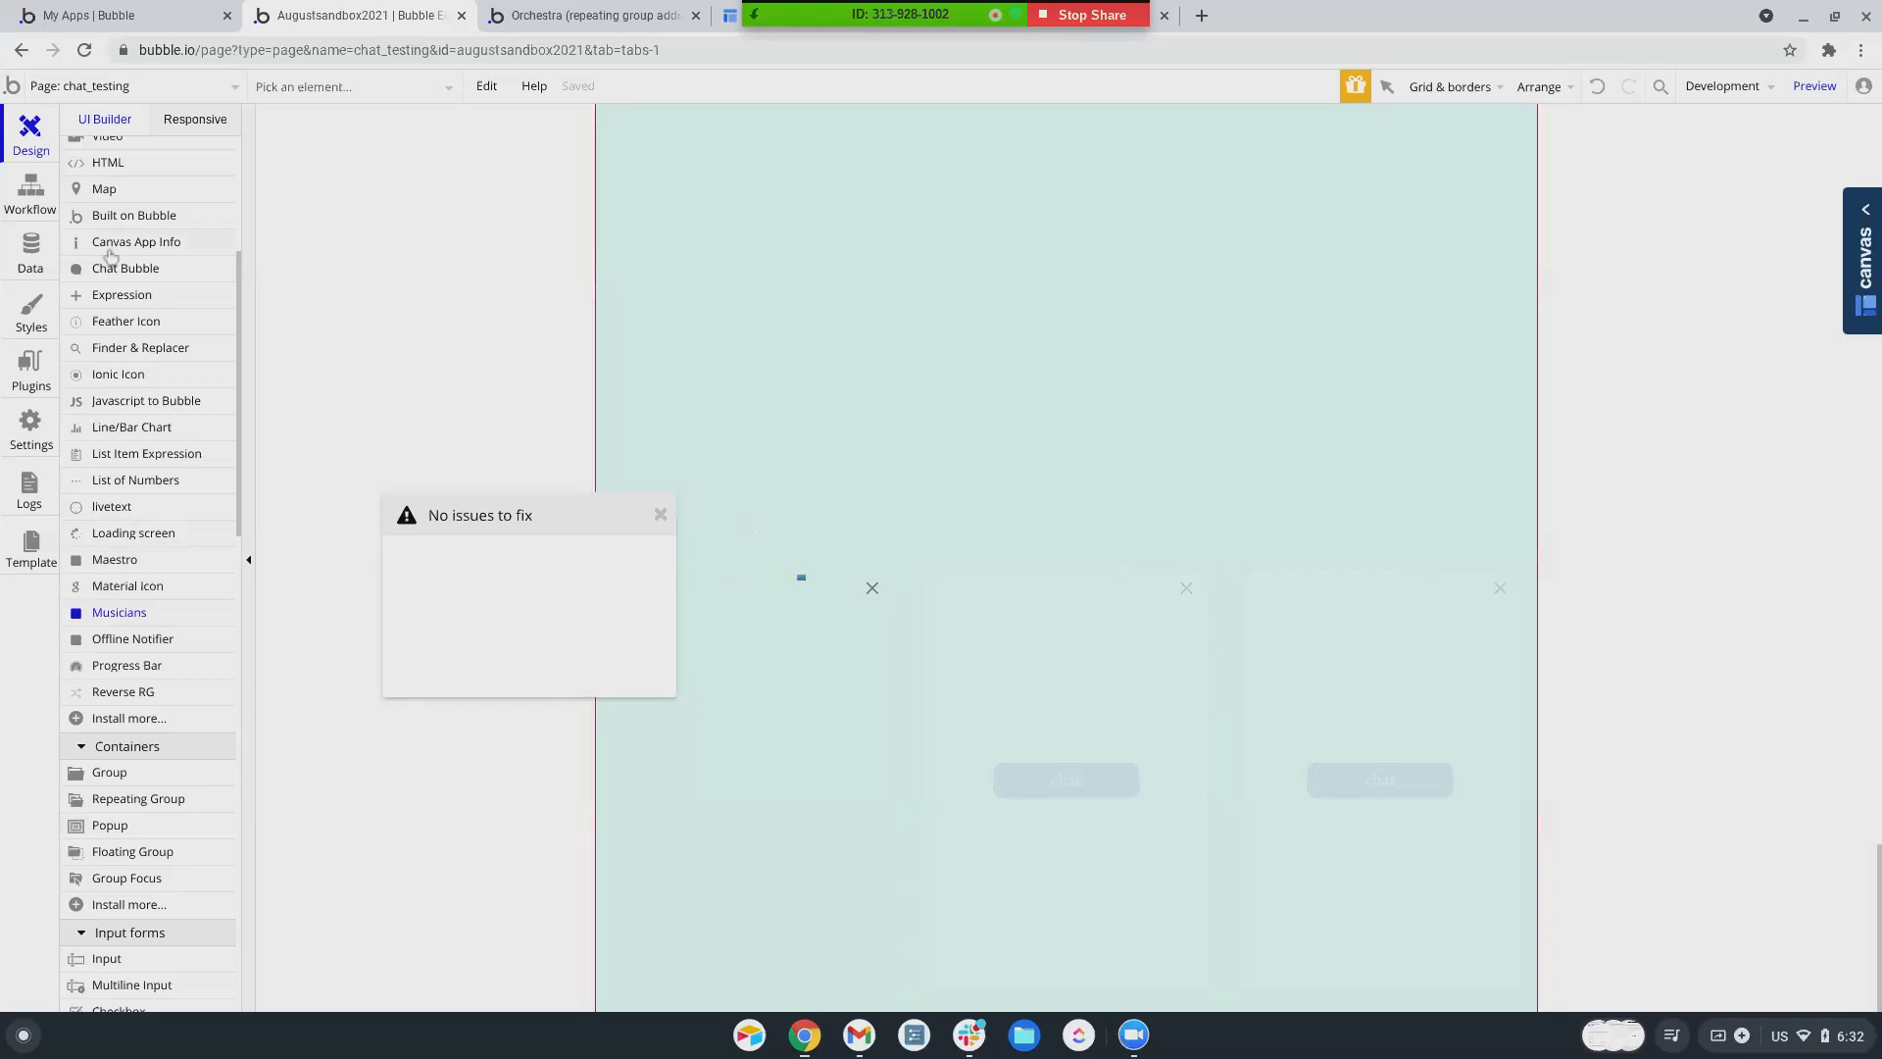
scroll(108, 255, "up", 4)
left_click(66, 241)
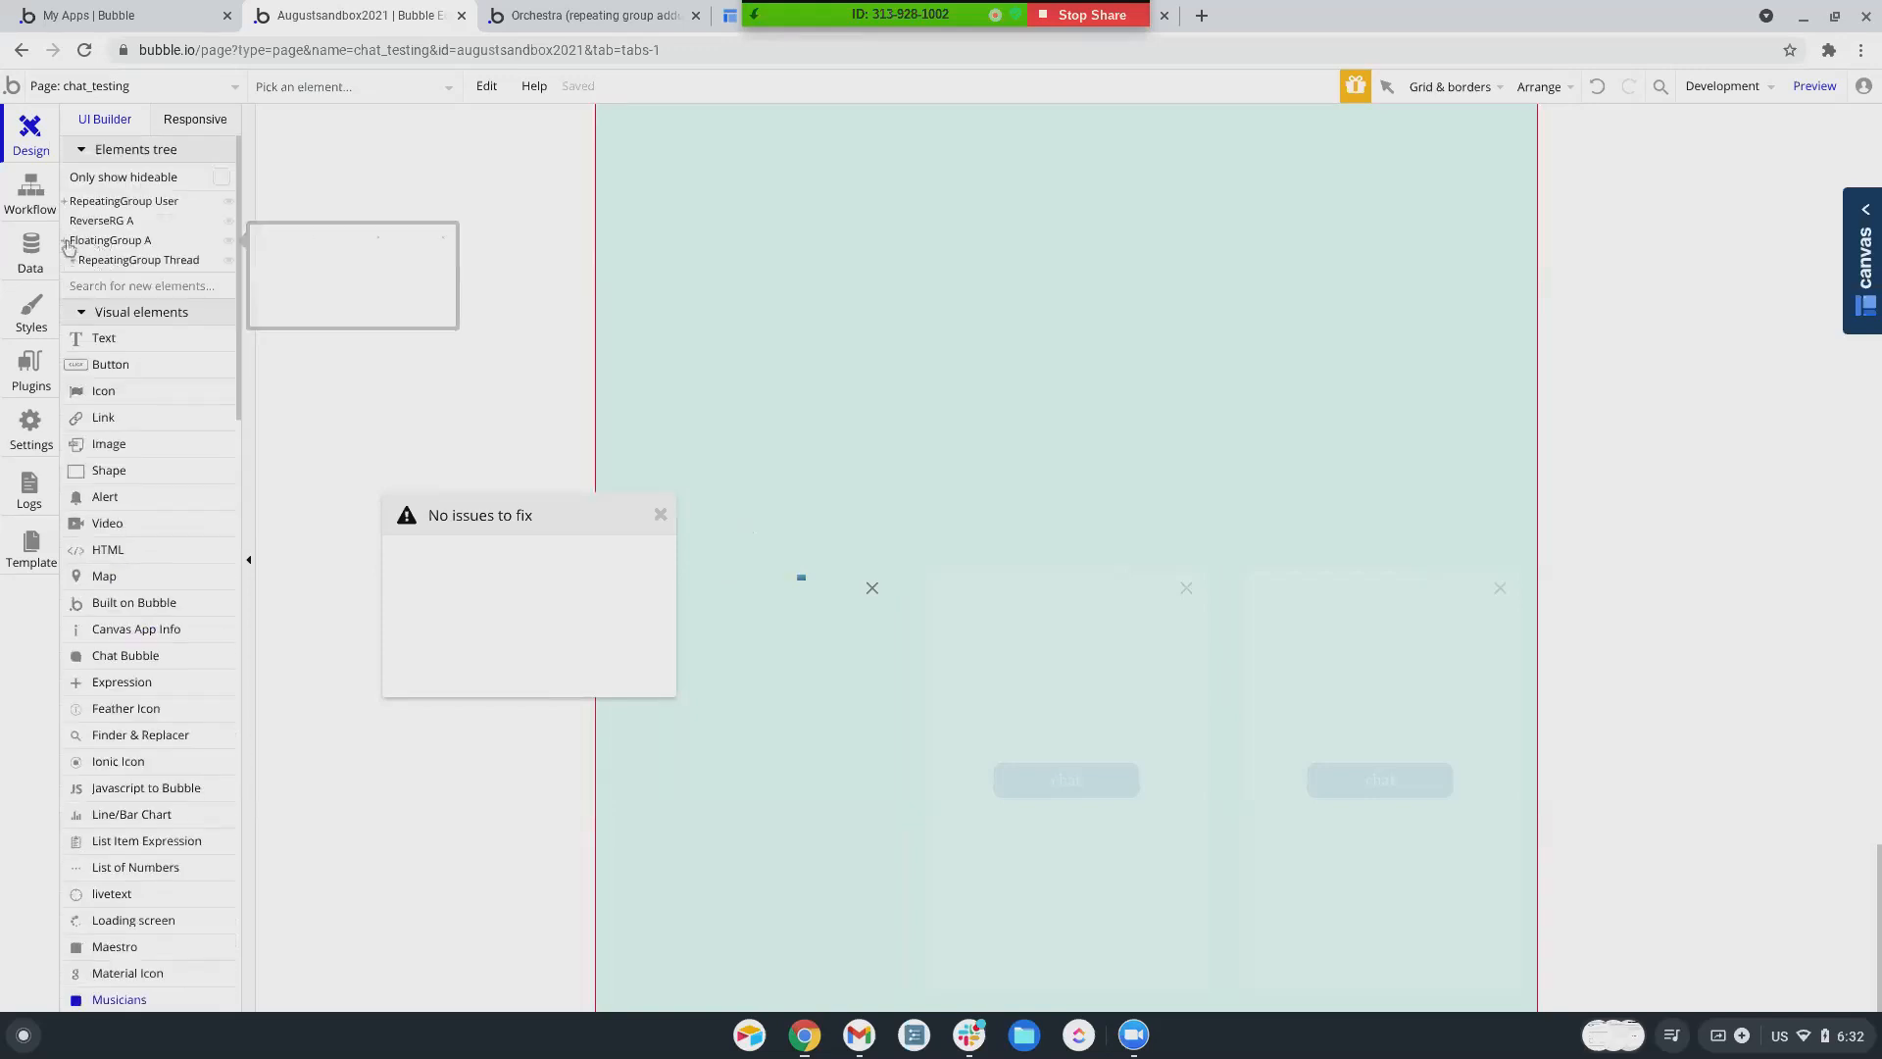
left_click(72, 260)
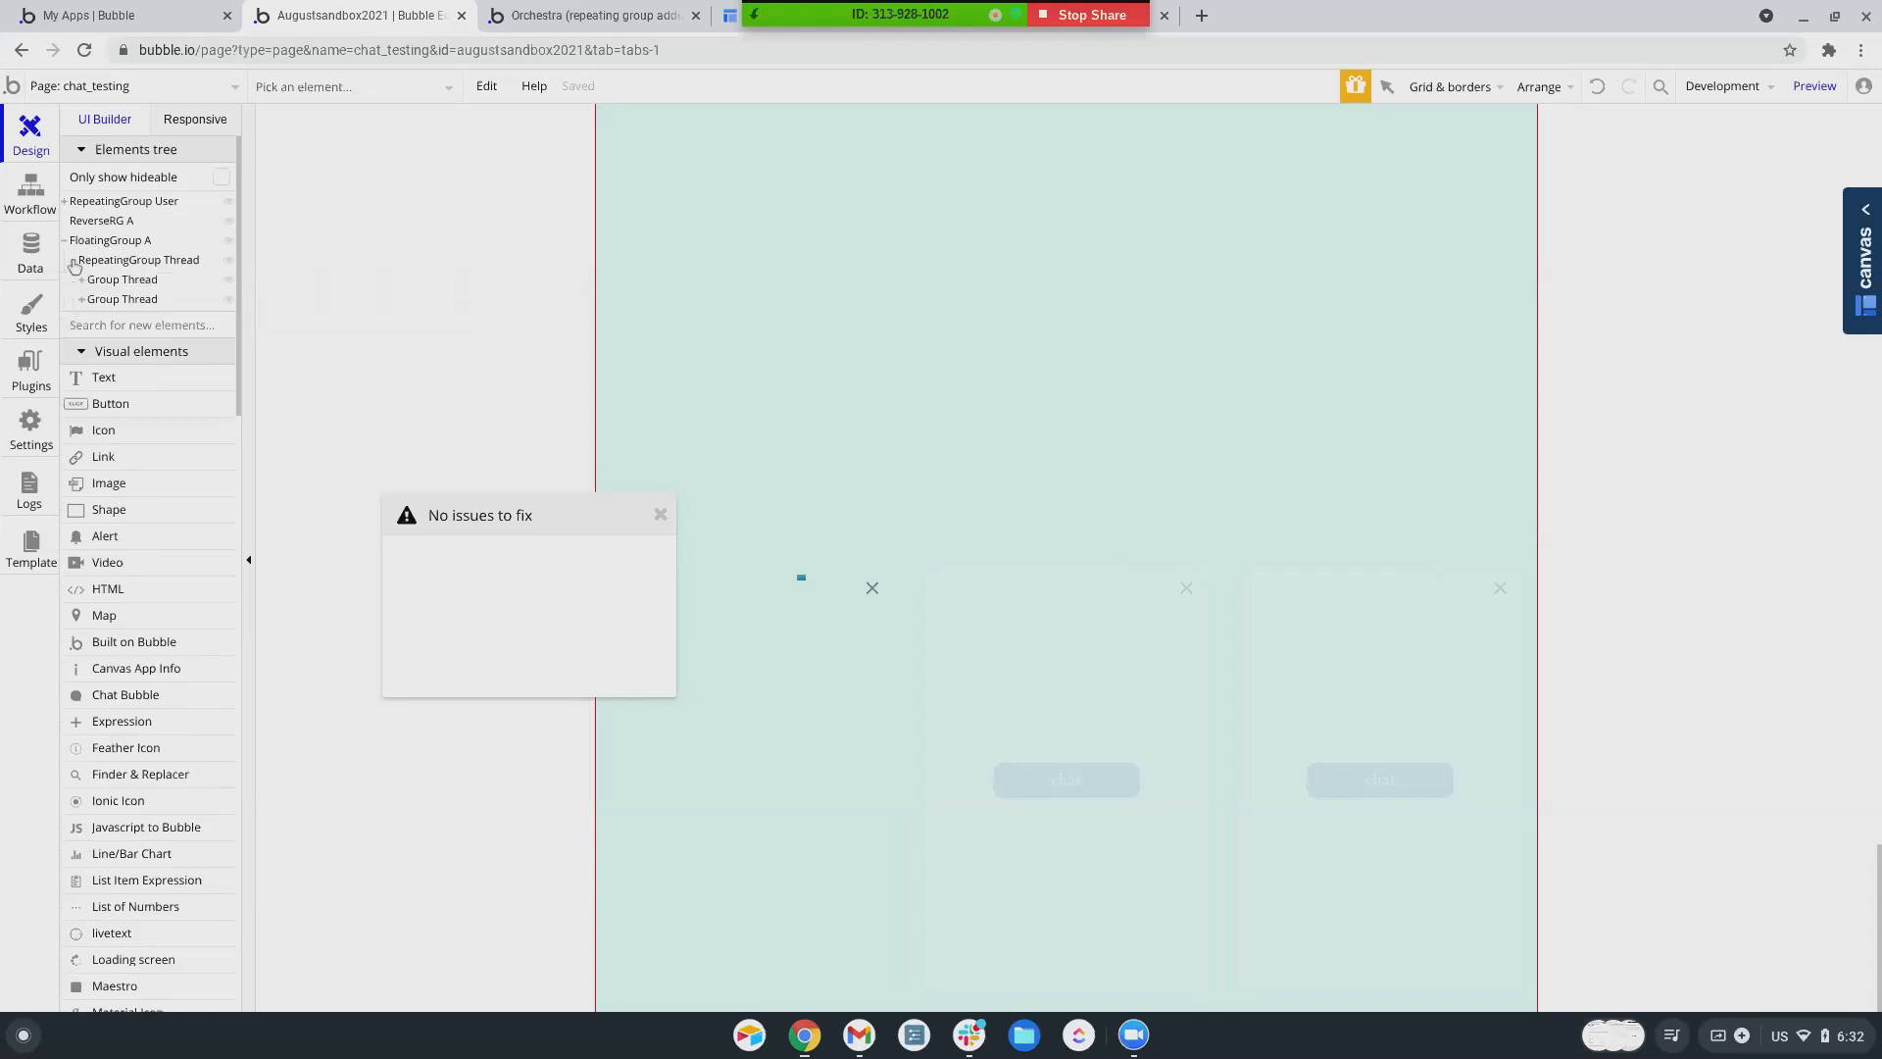
mouse_move(69, 203)
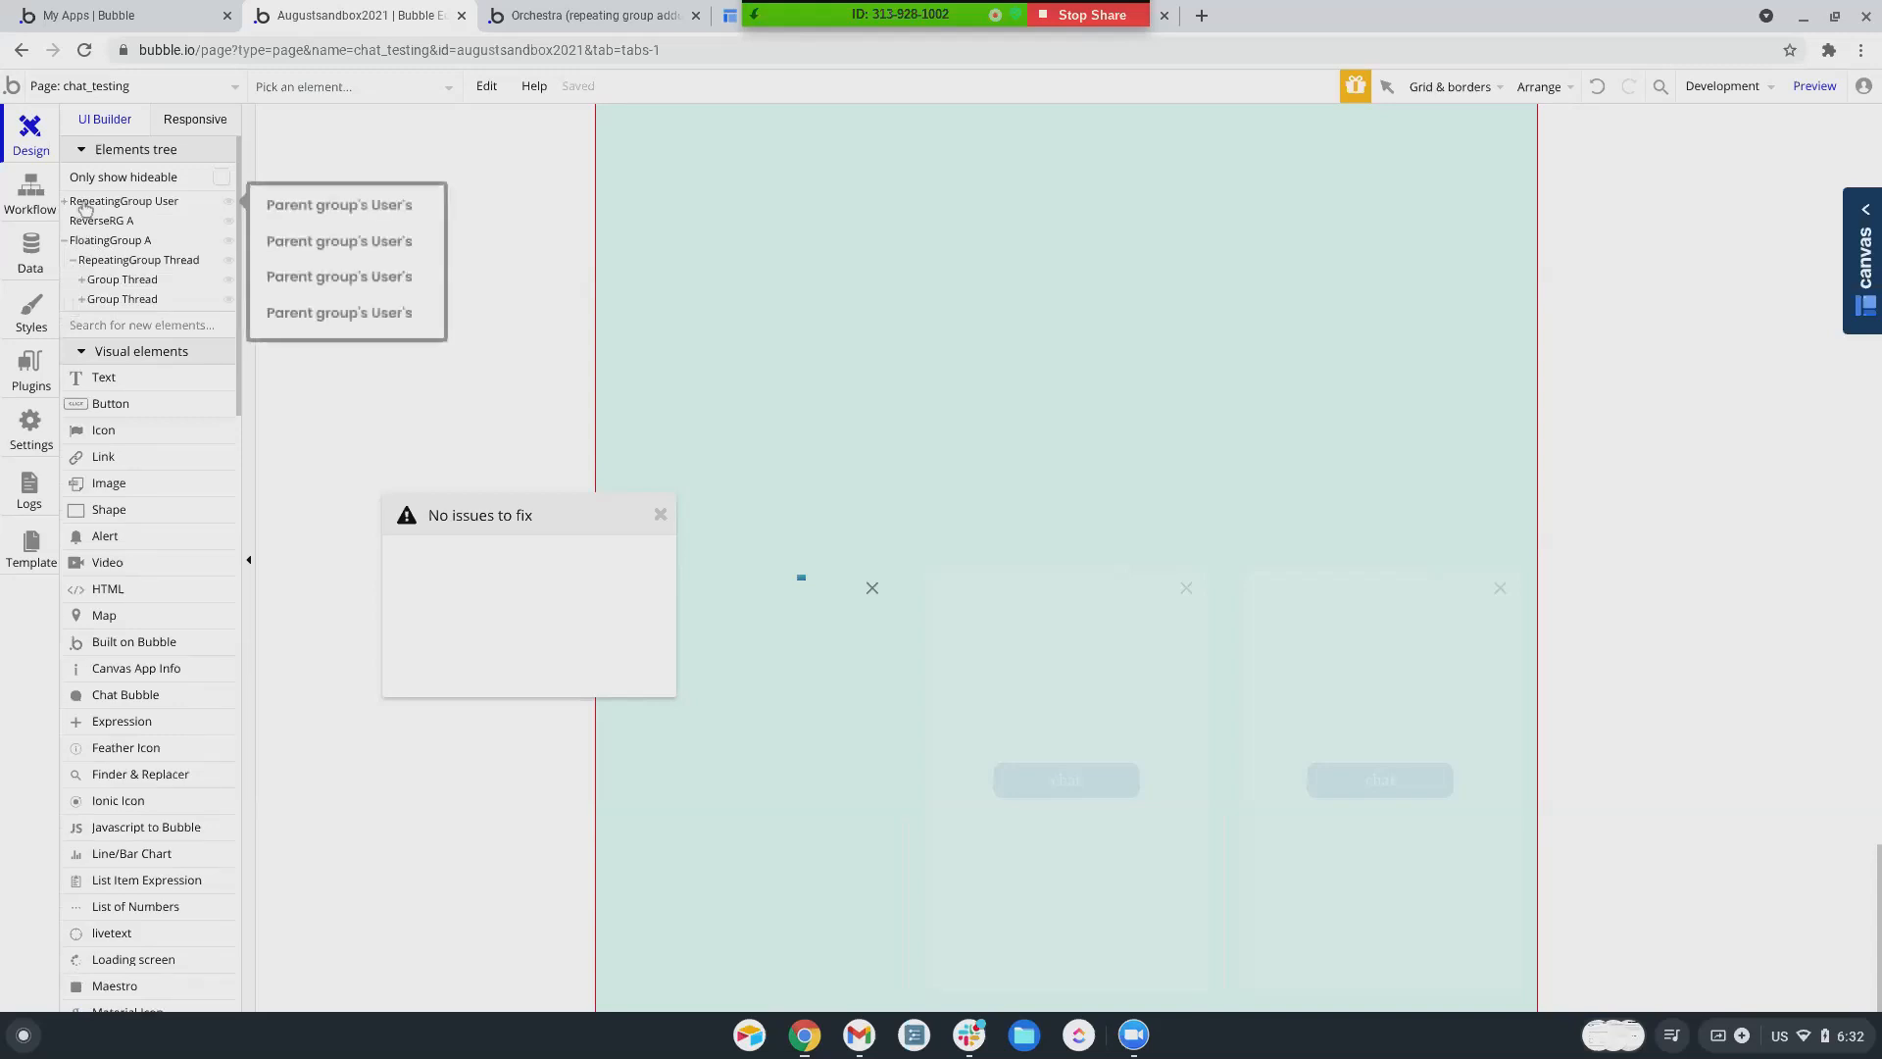
left_click(65, 202)
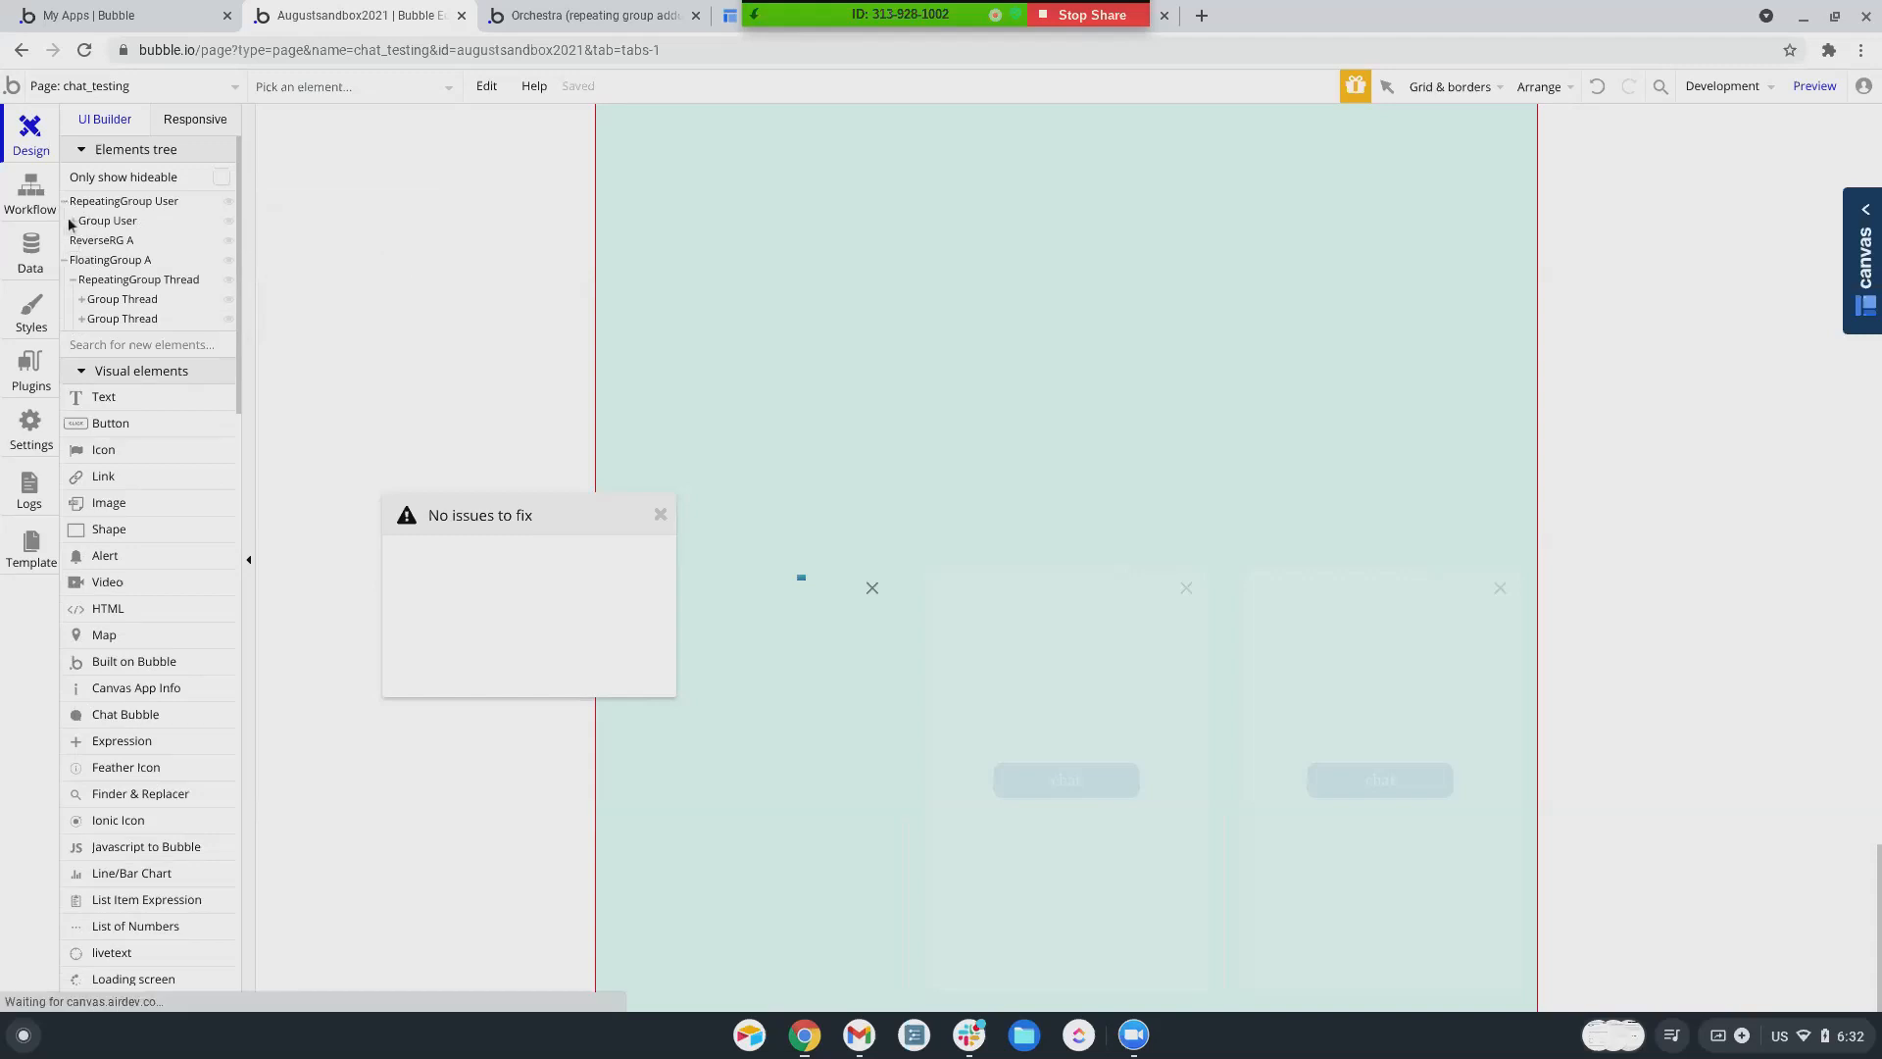
left_click(82, 300)
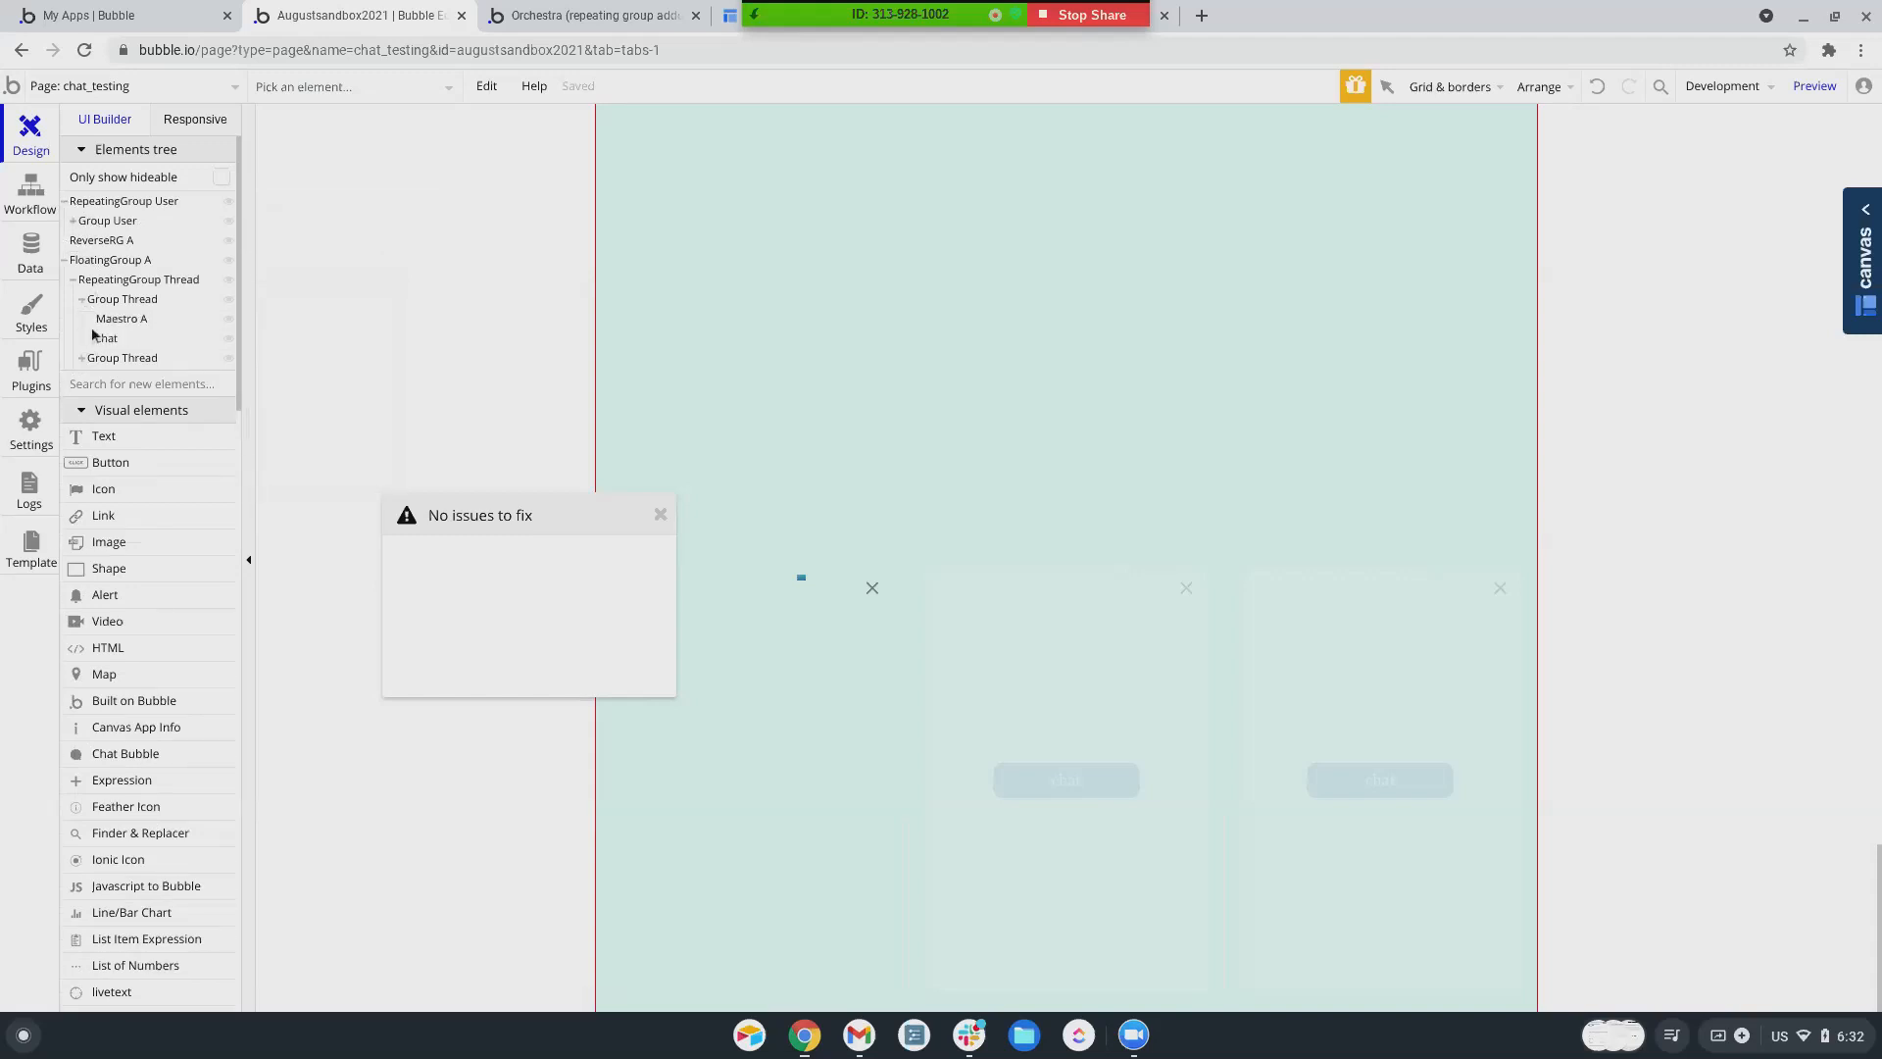
left_click(117, 319)
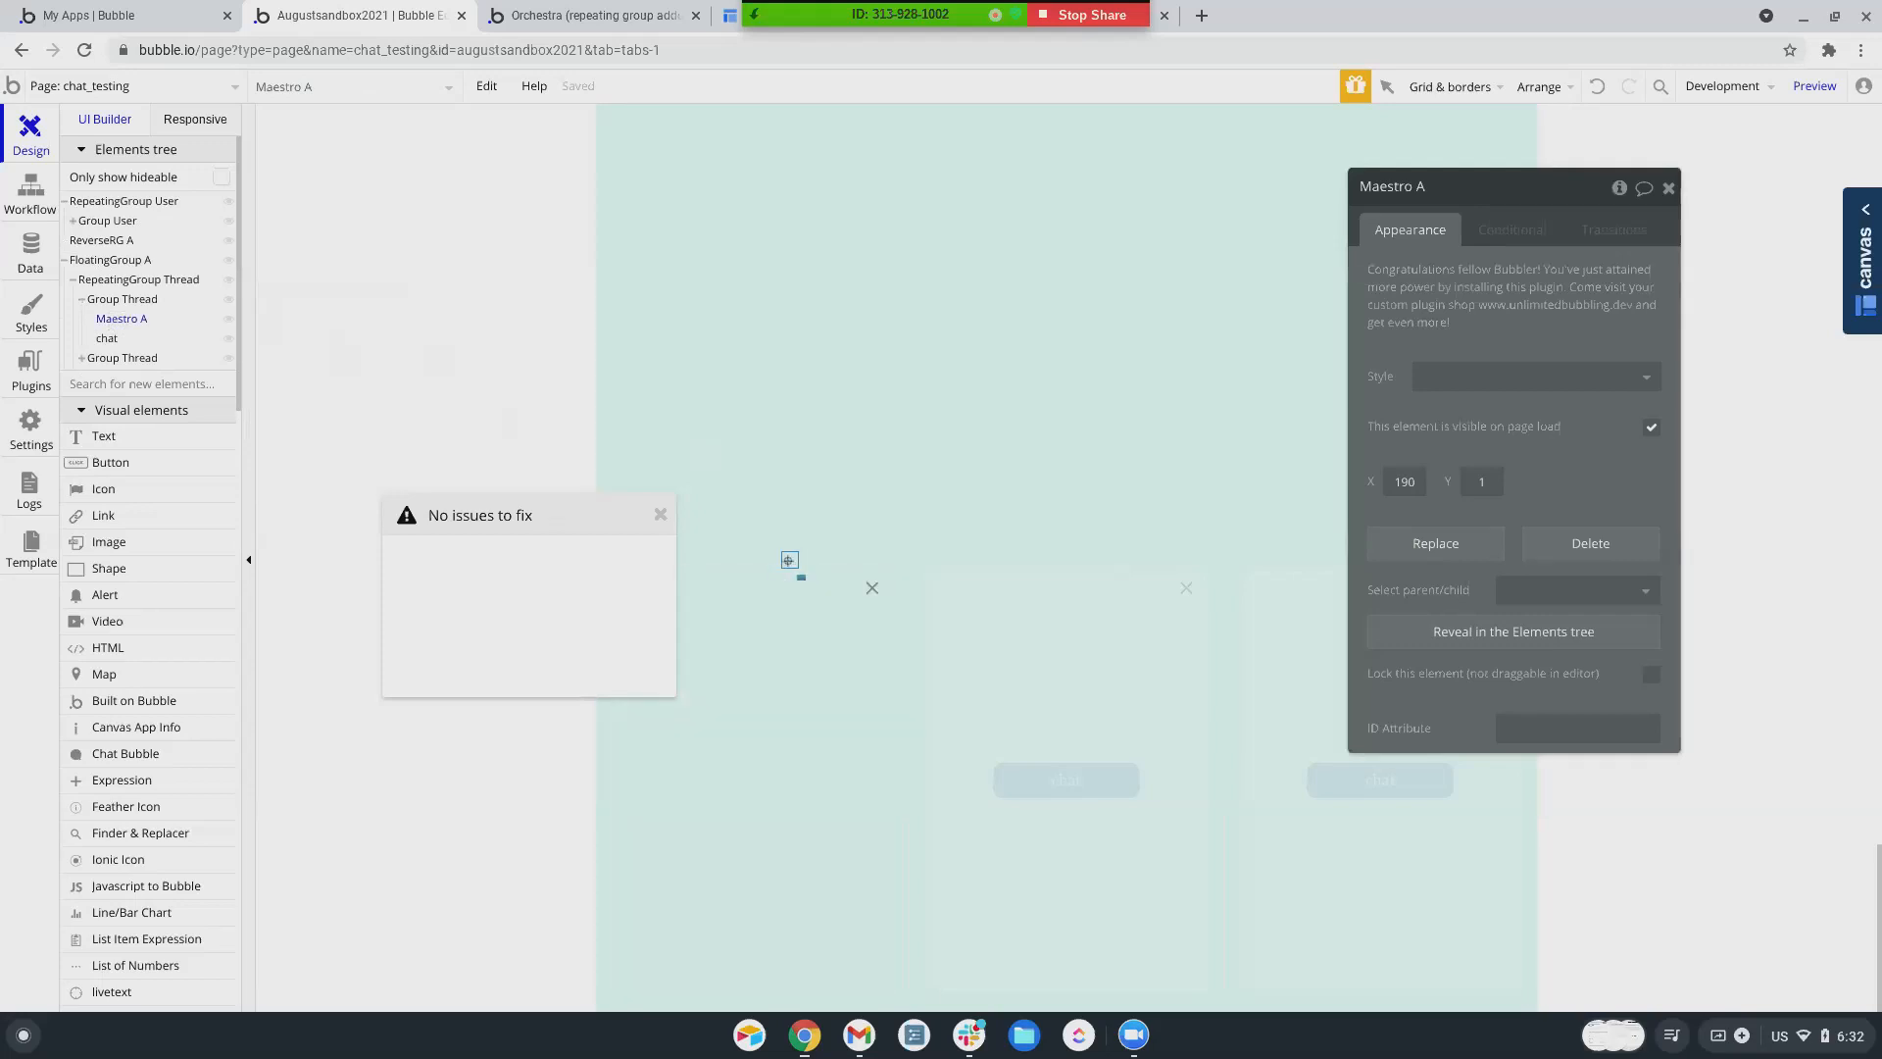
- Try adding a Musicians element to the same Group Thread, and undo both the Musicians and Maestro placements
key("ctrl+v")
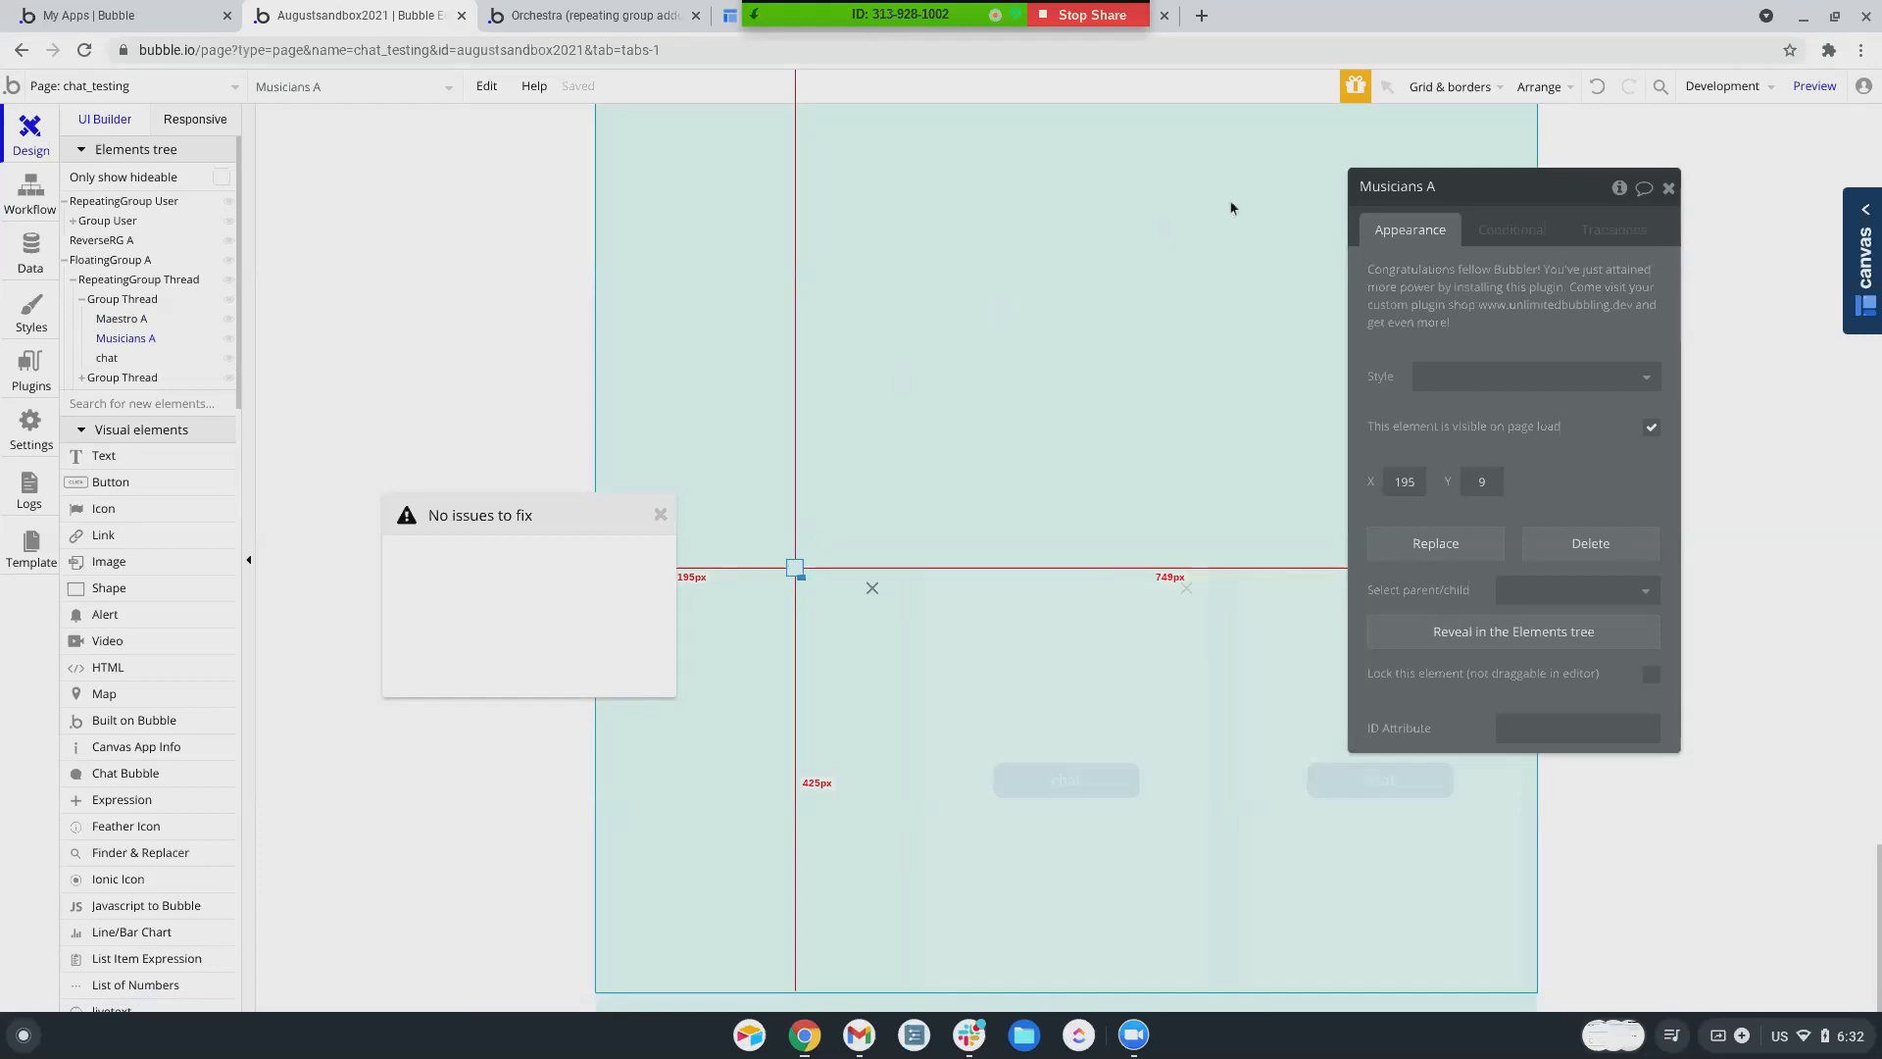
left_click(1595, 88)
left_click(1595, 88)
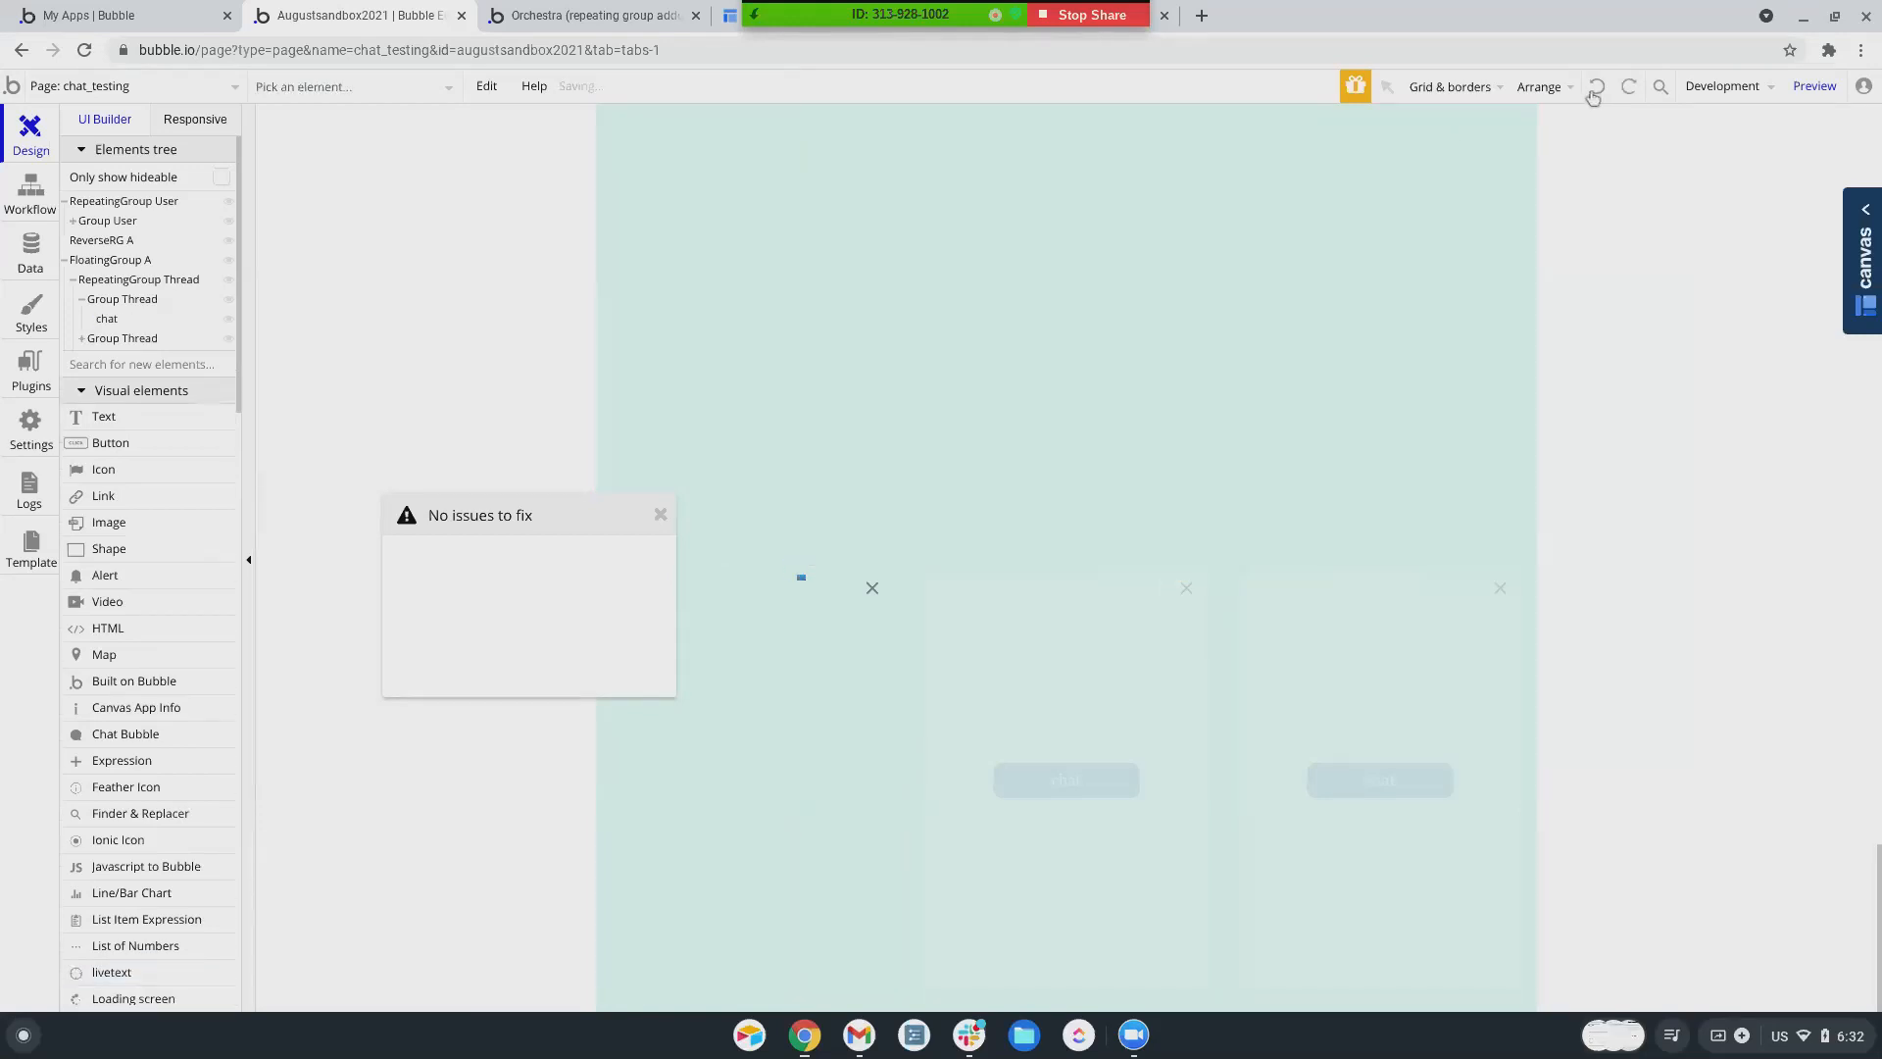
- Extend the top edge of FloatingGroup A slightly above RepeatingGroup Thread, to a height of about 455 px
left_click(855, 561)
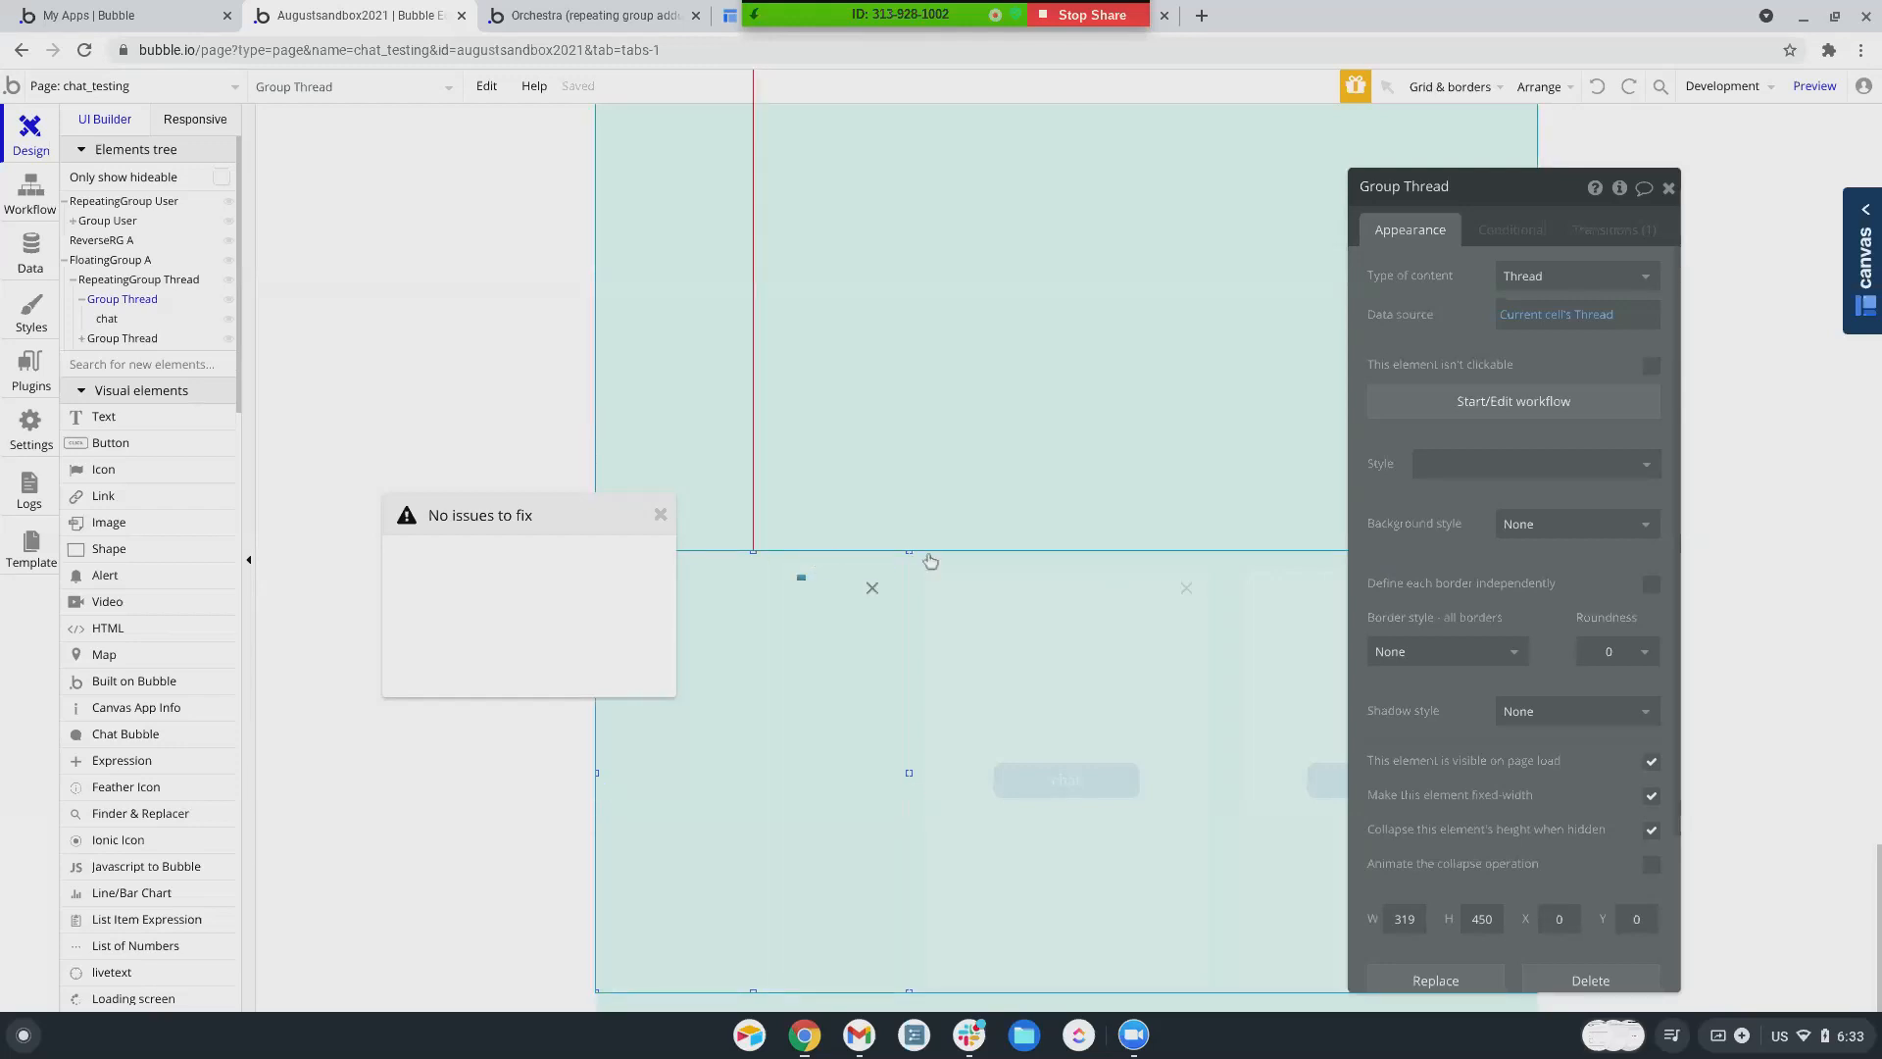
left_click(107, 261)
left_click_drag(1068, 550, 1069, 546)
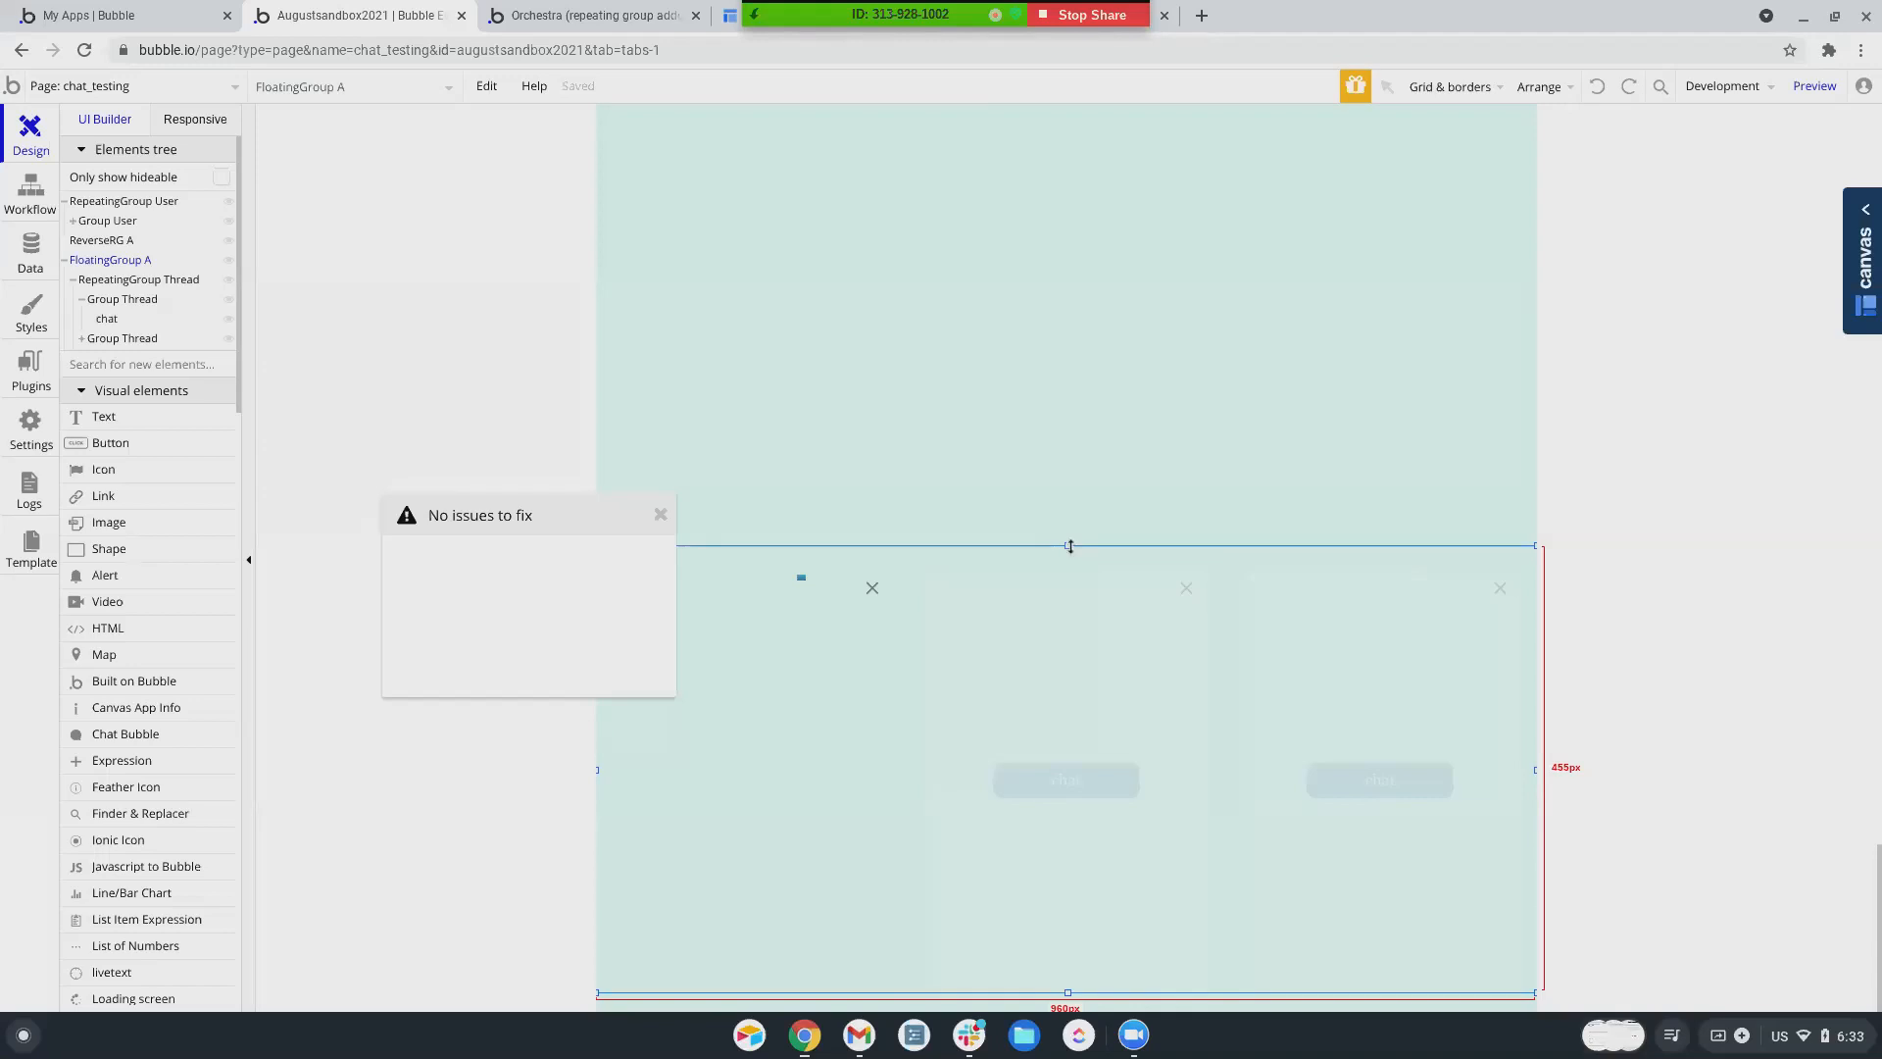
left_click_drag(1069, 545, 1069, 547)
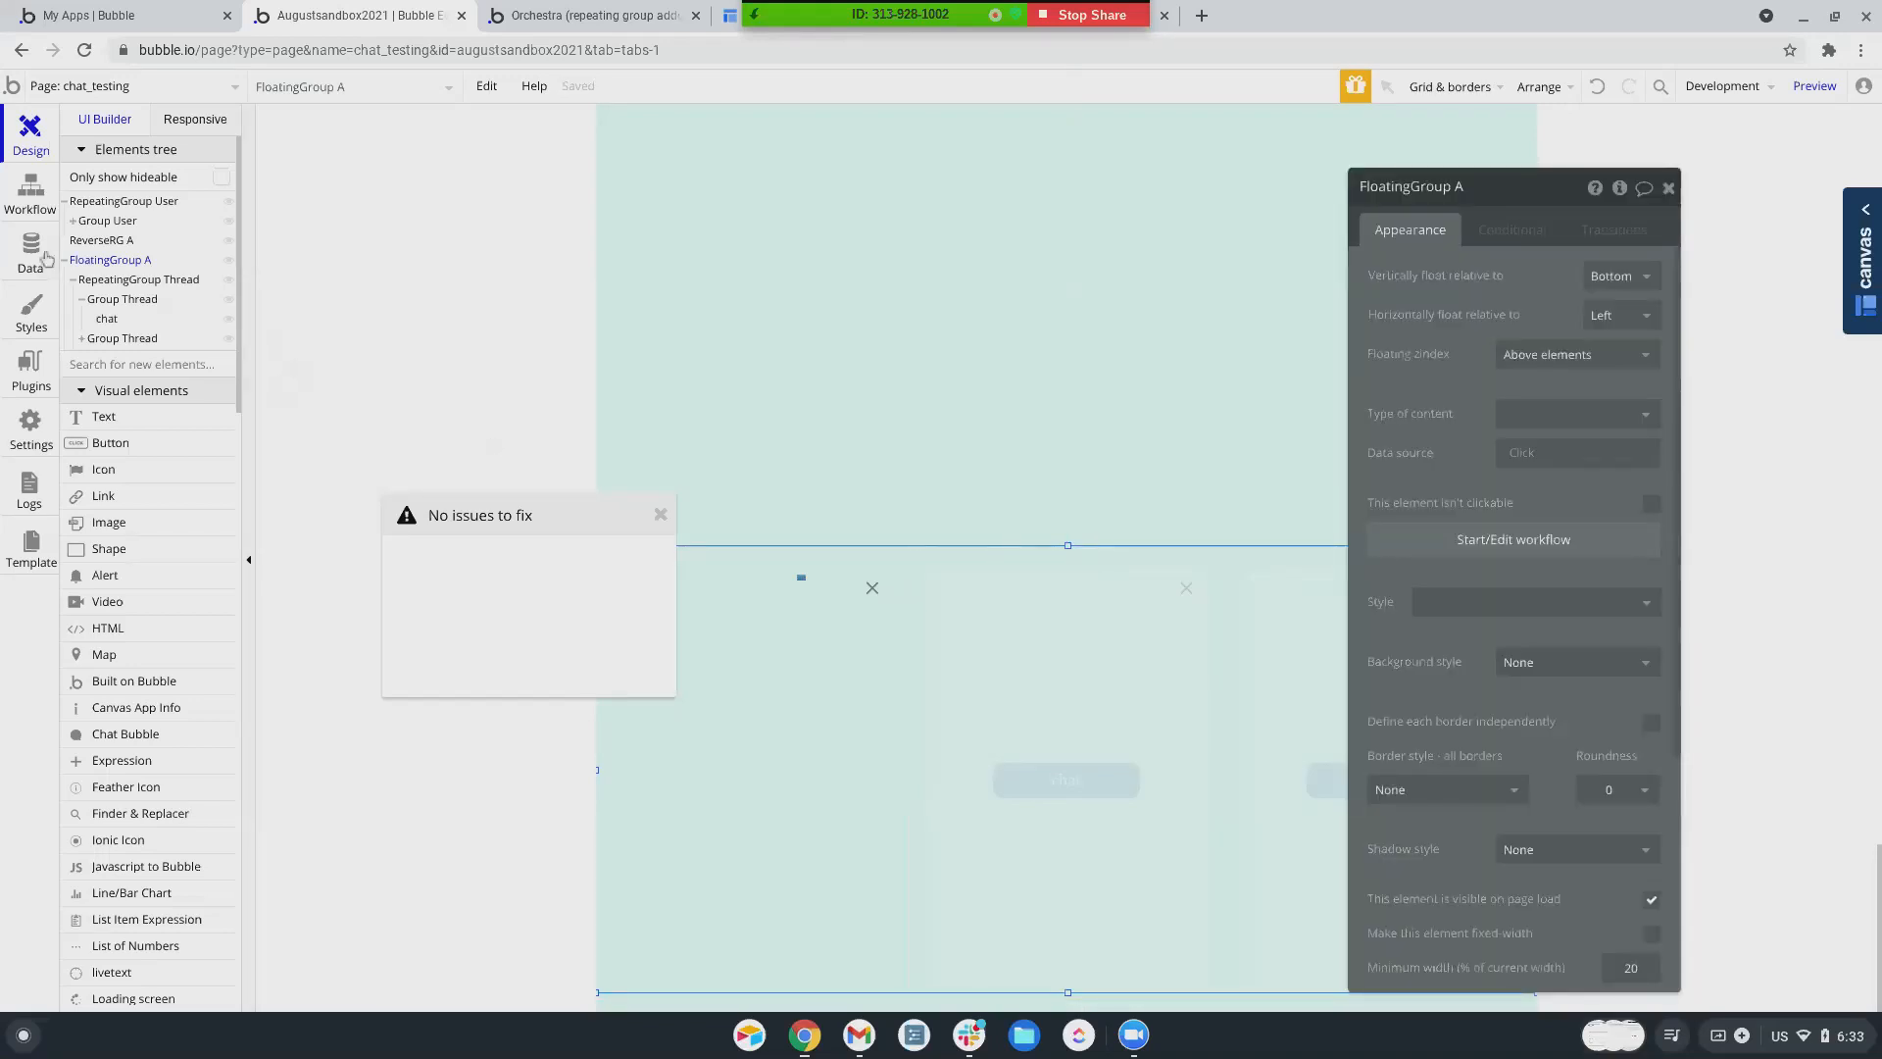
- Place a Maestro element on the top edge of FloatingGroup A, above RepeatingGroup Thread, at X 305, Y 0
scroll(112, 598, "down", 8)
scroll(112, 607, "down", 3)
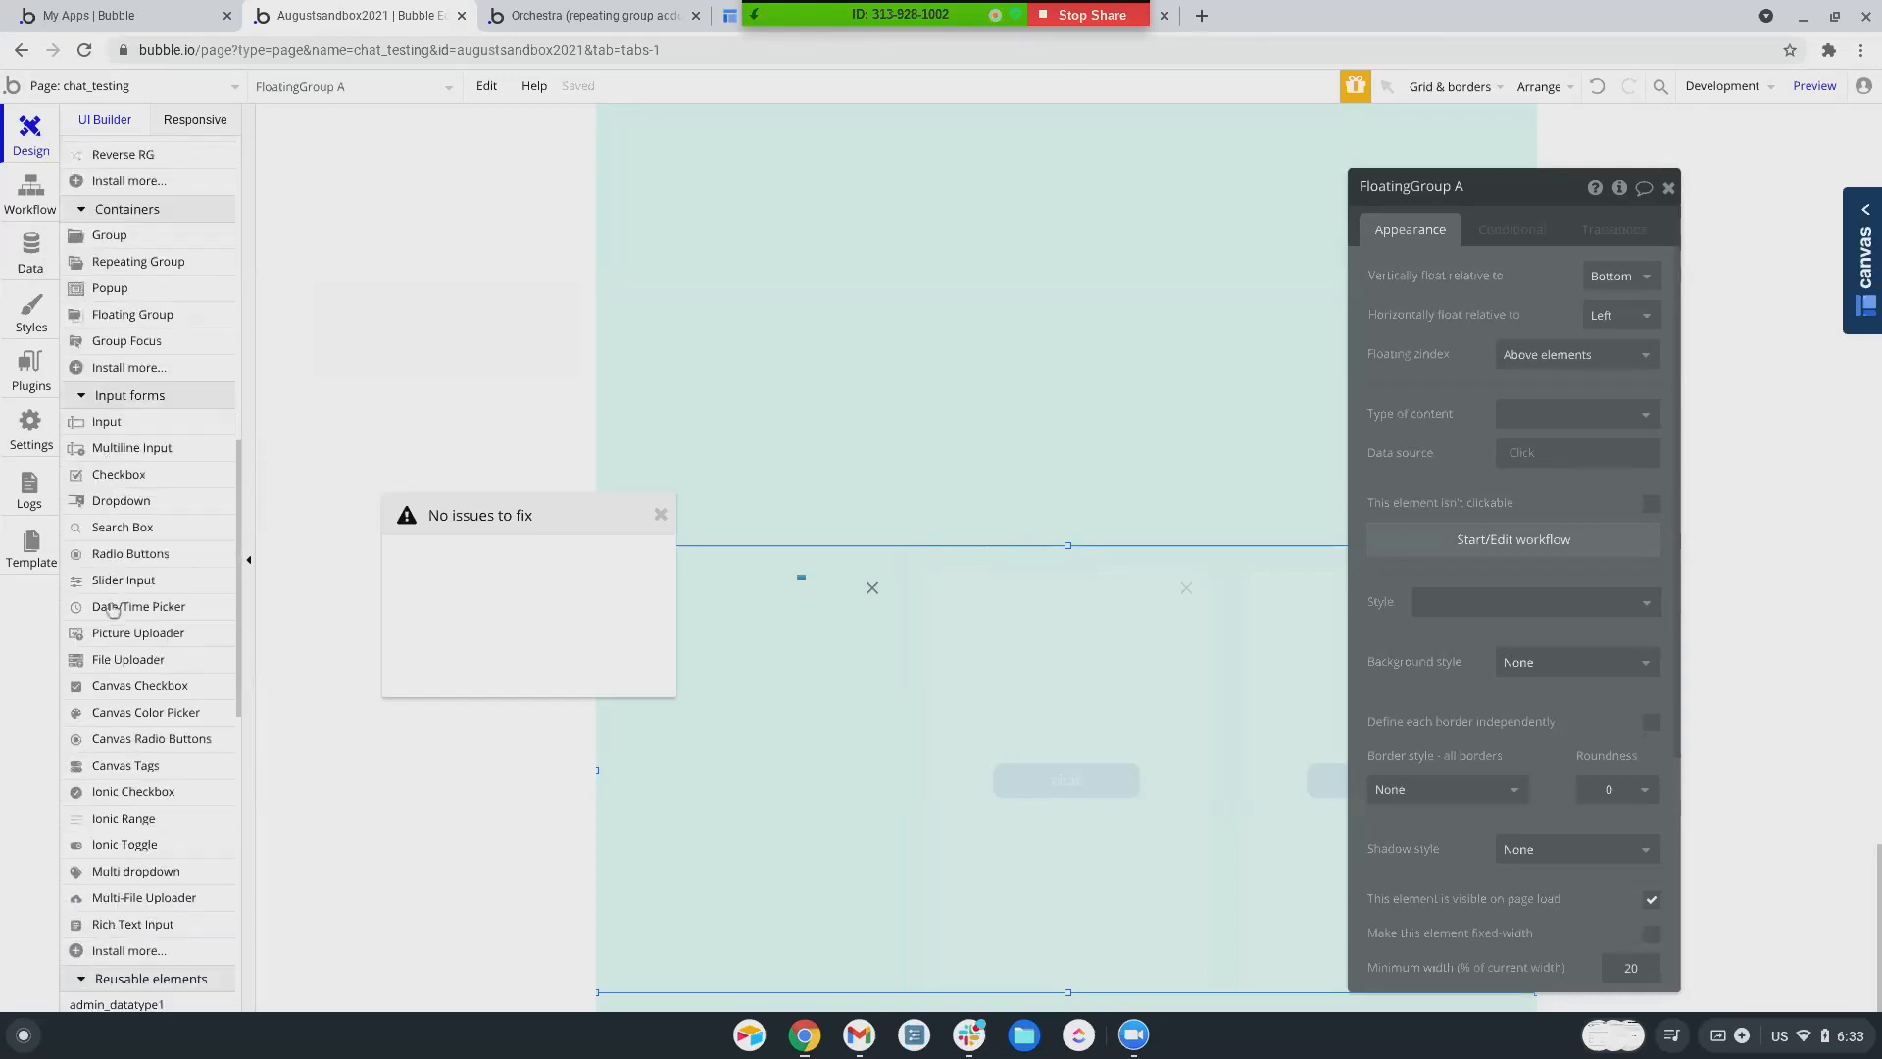
scroll(113, 610, "down", 3)
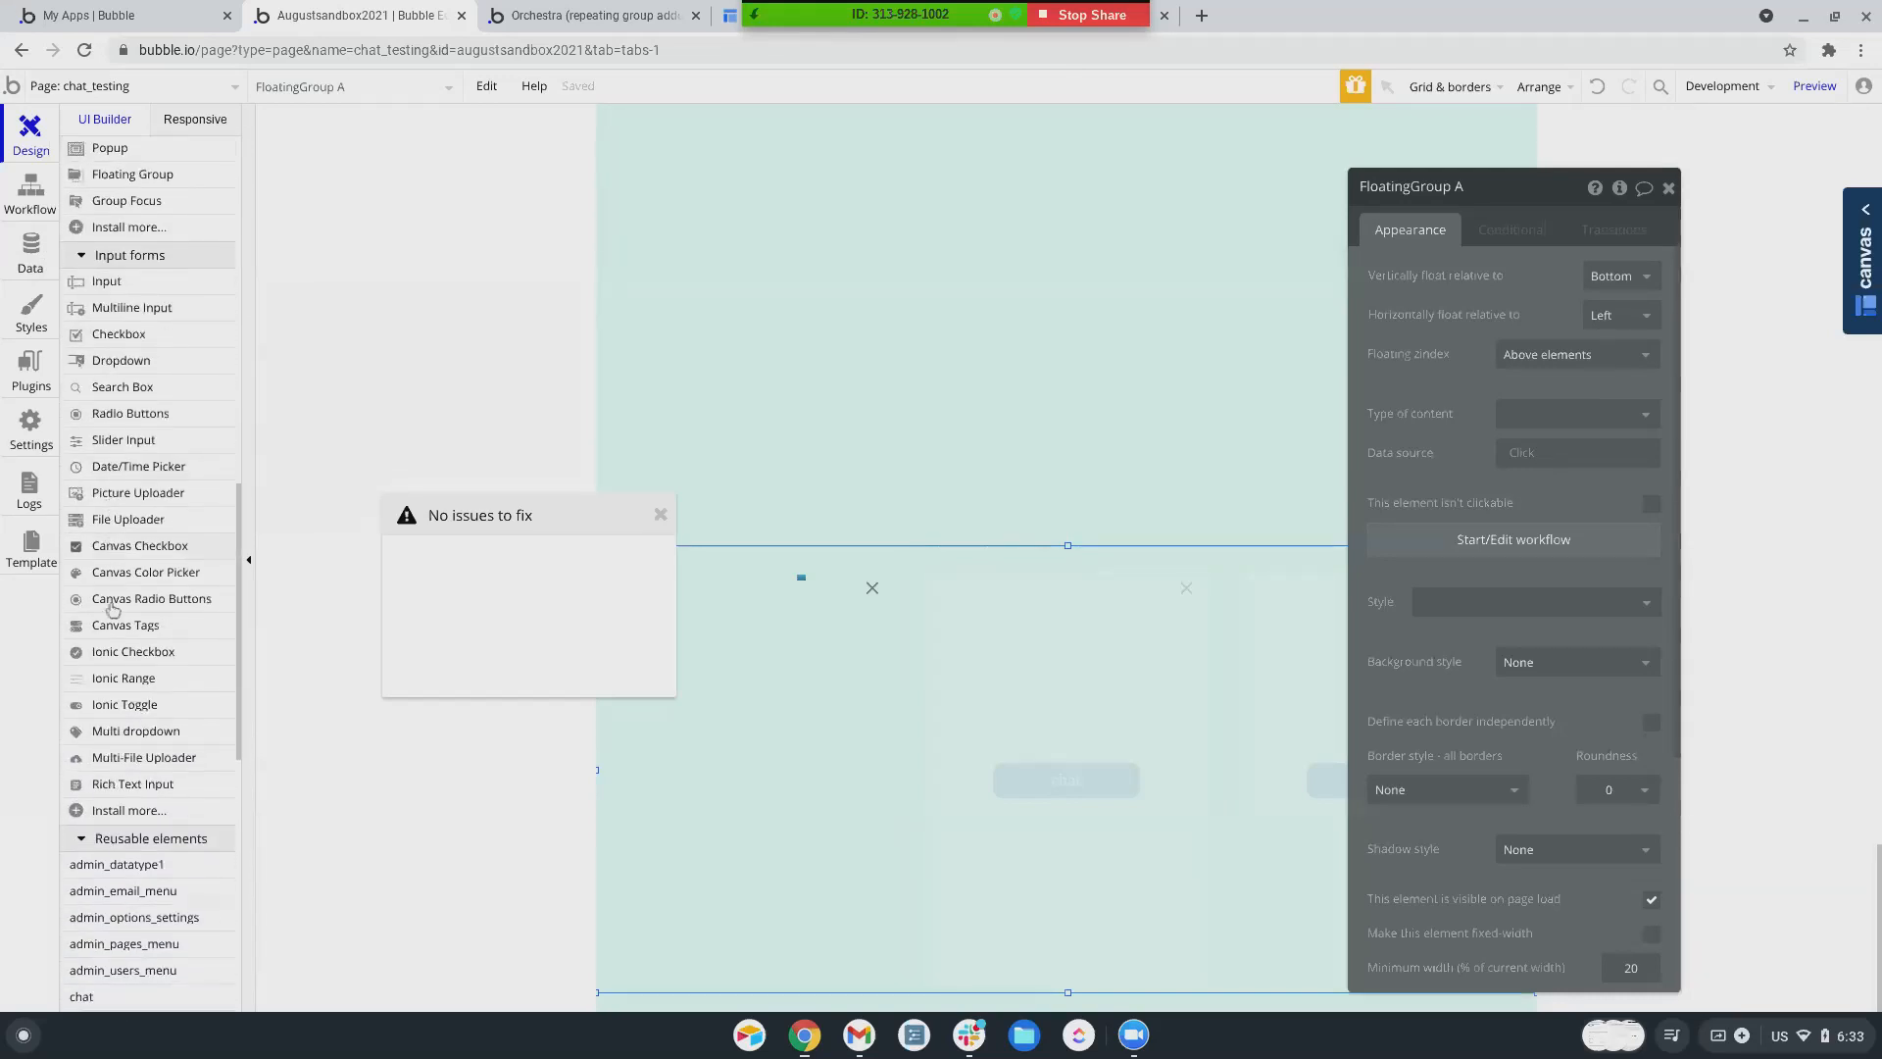
scroll(112, 609, "up", 10)
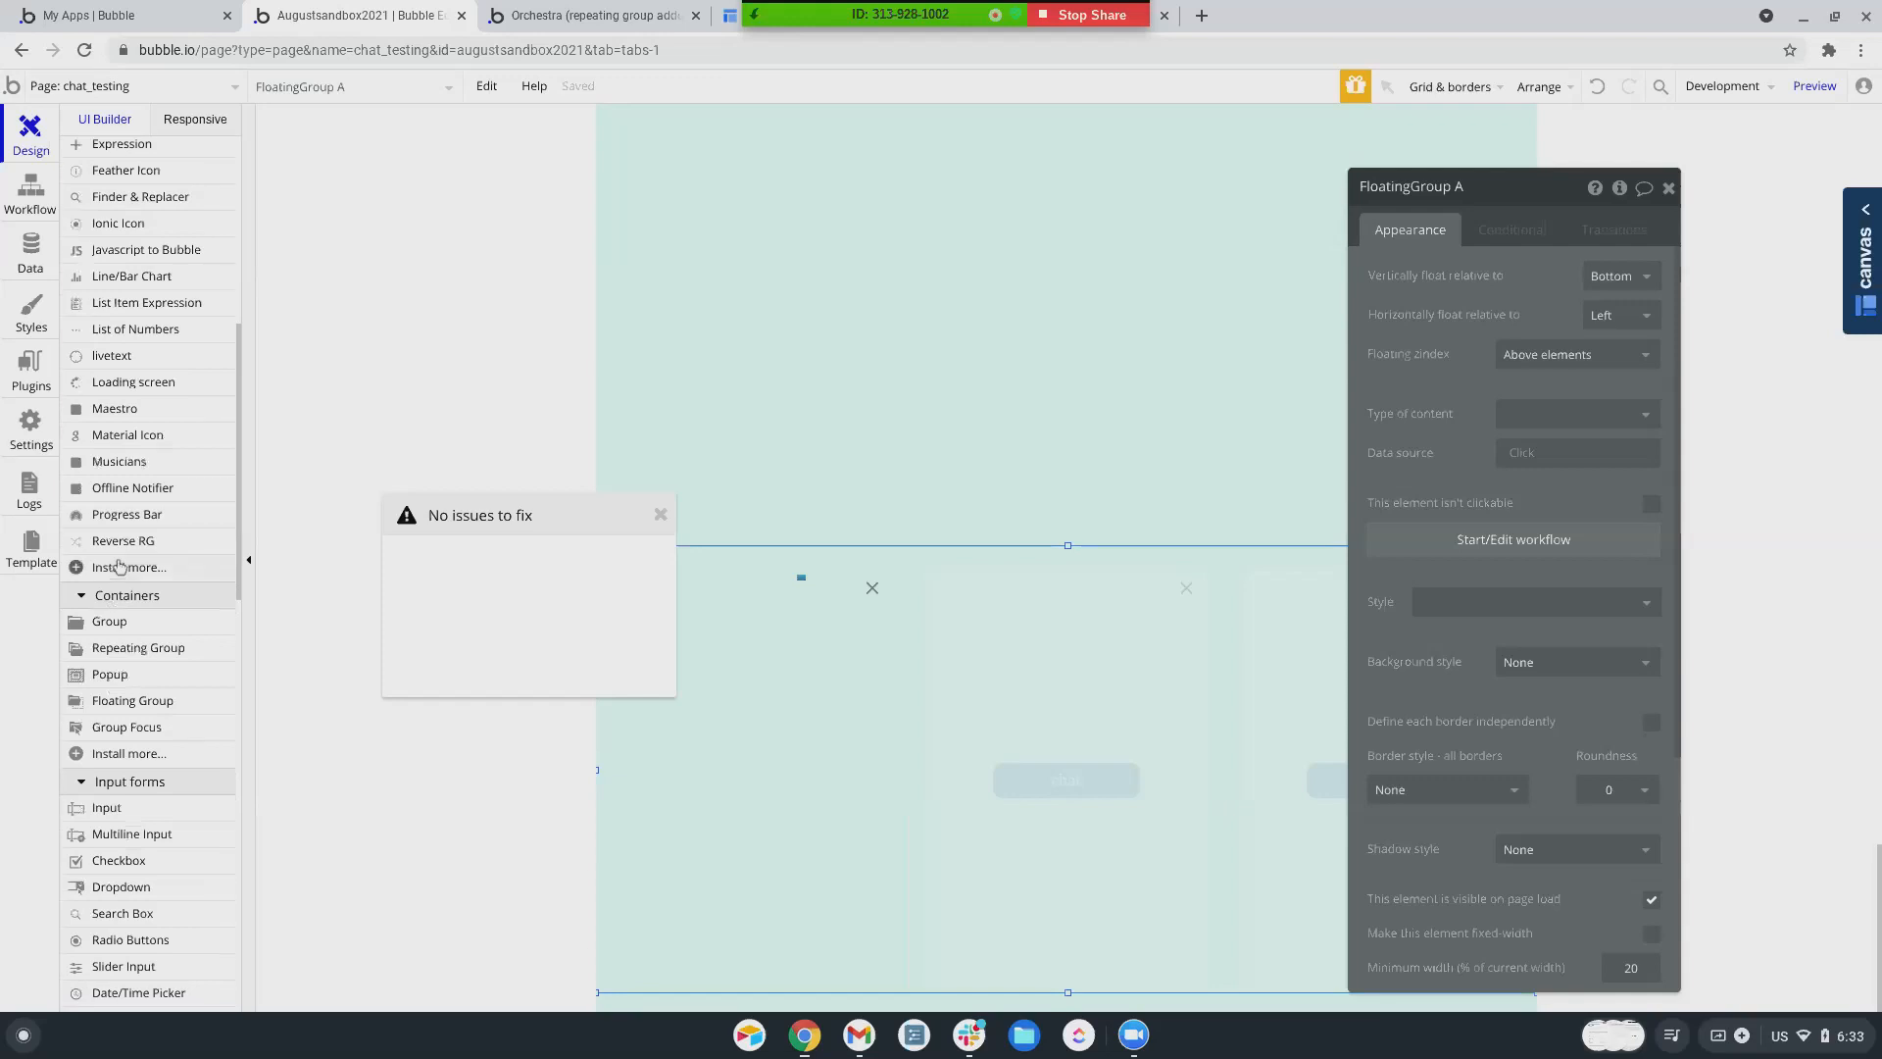
left_click(121, 408)
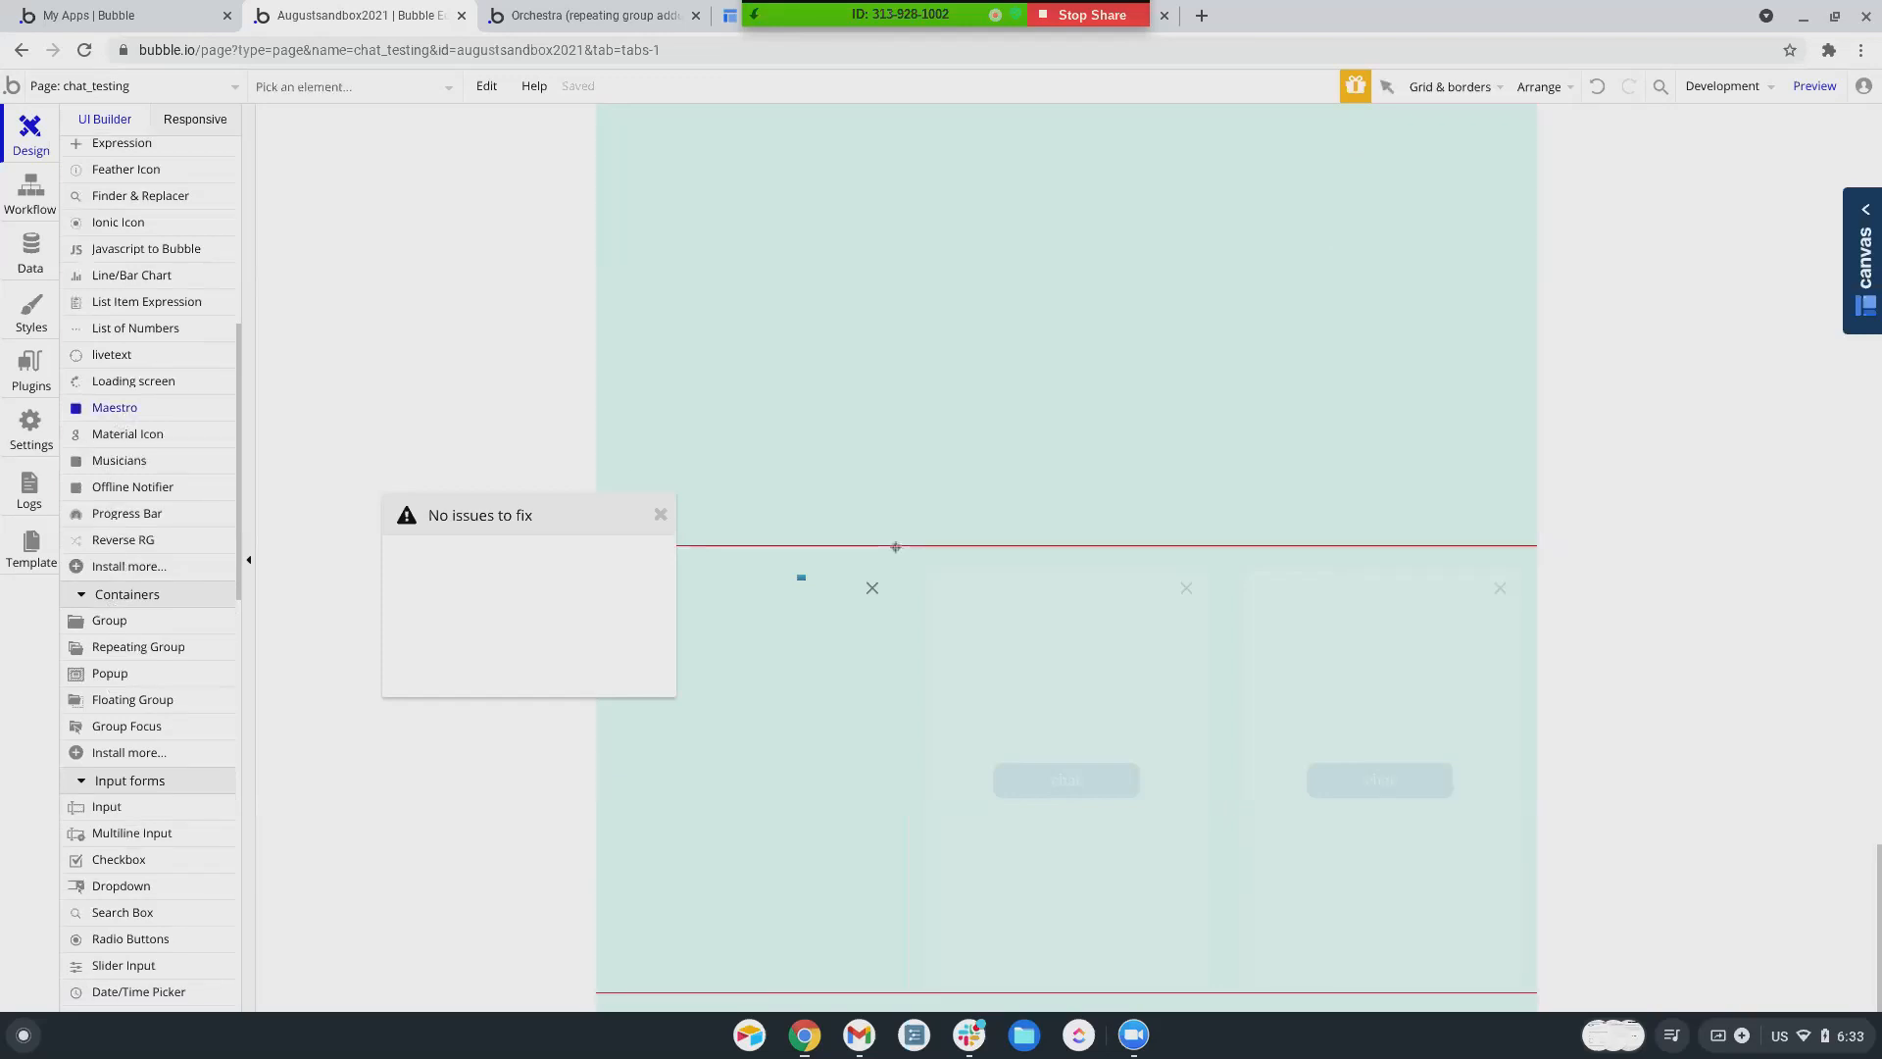
left_click(900, 544)
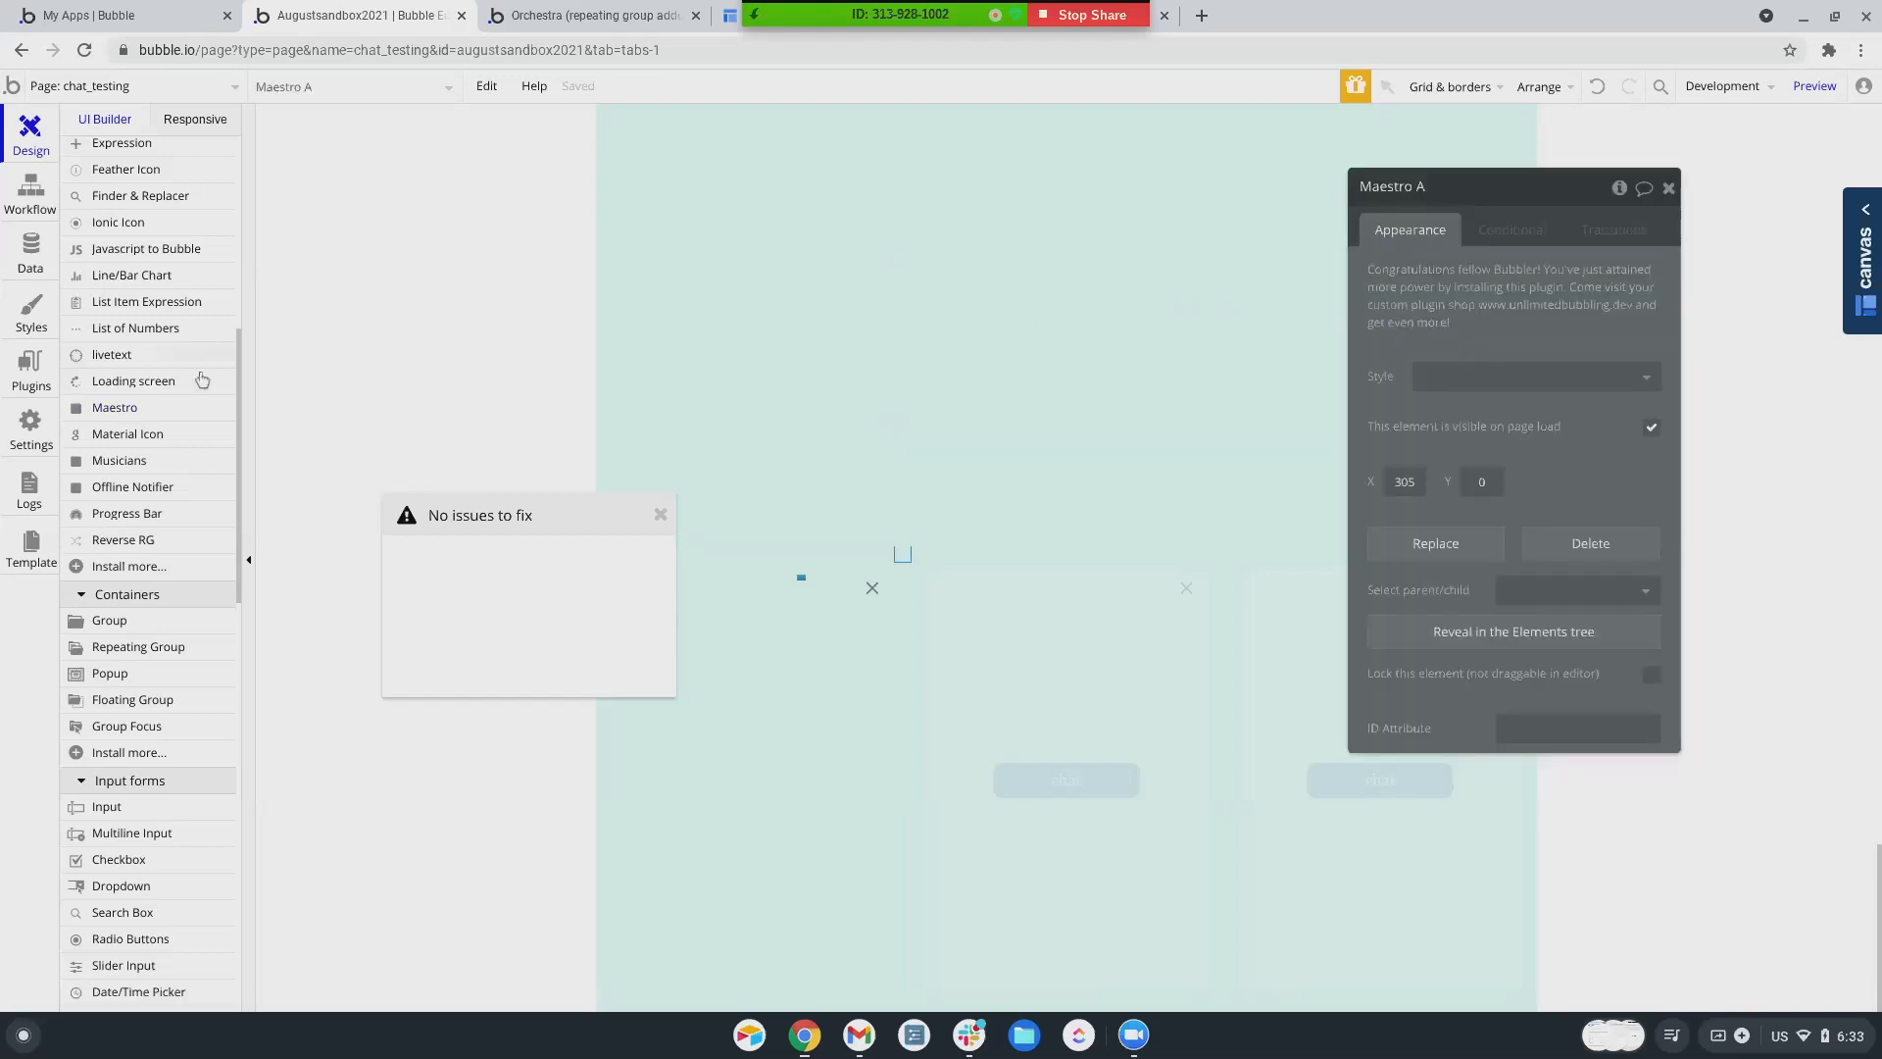
scroll(164, 503, "up", 6)
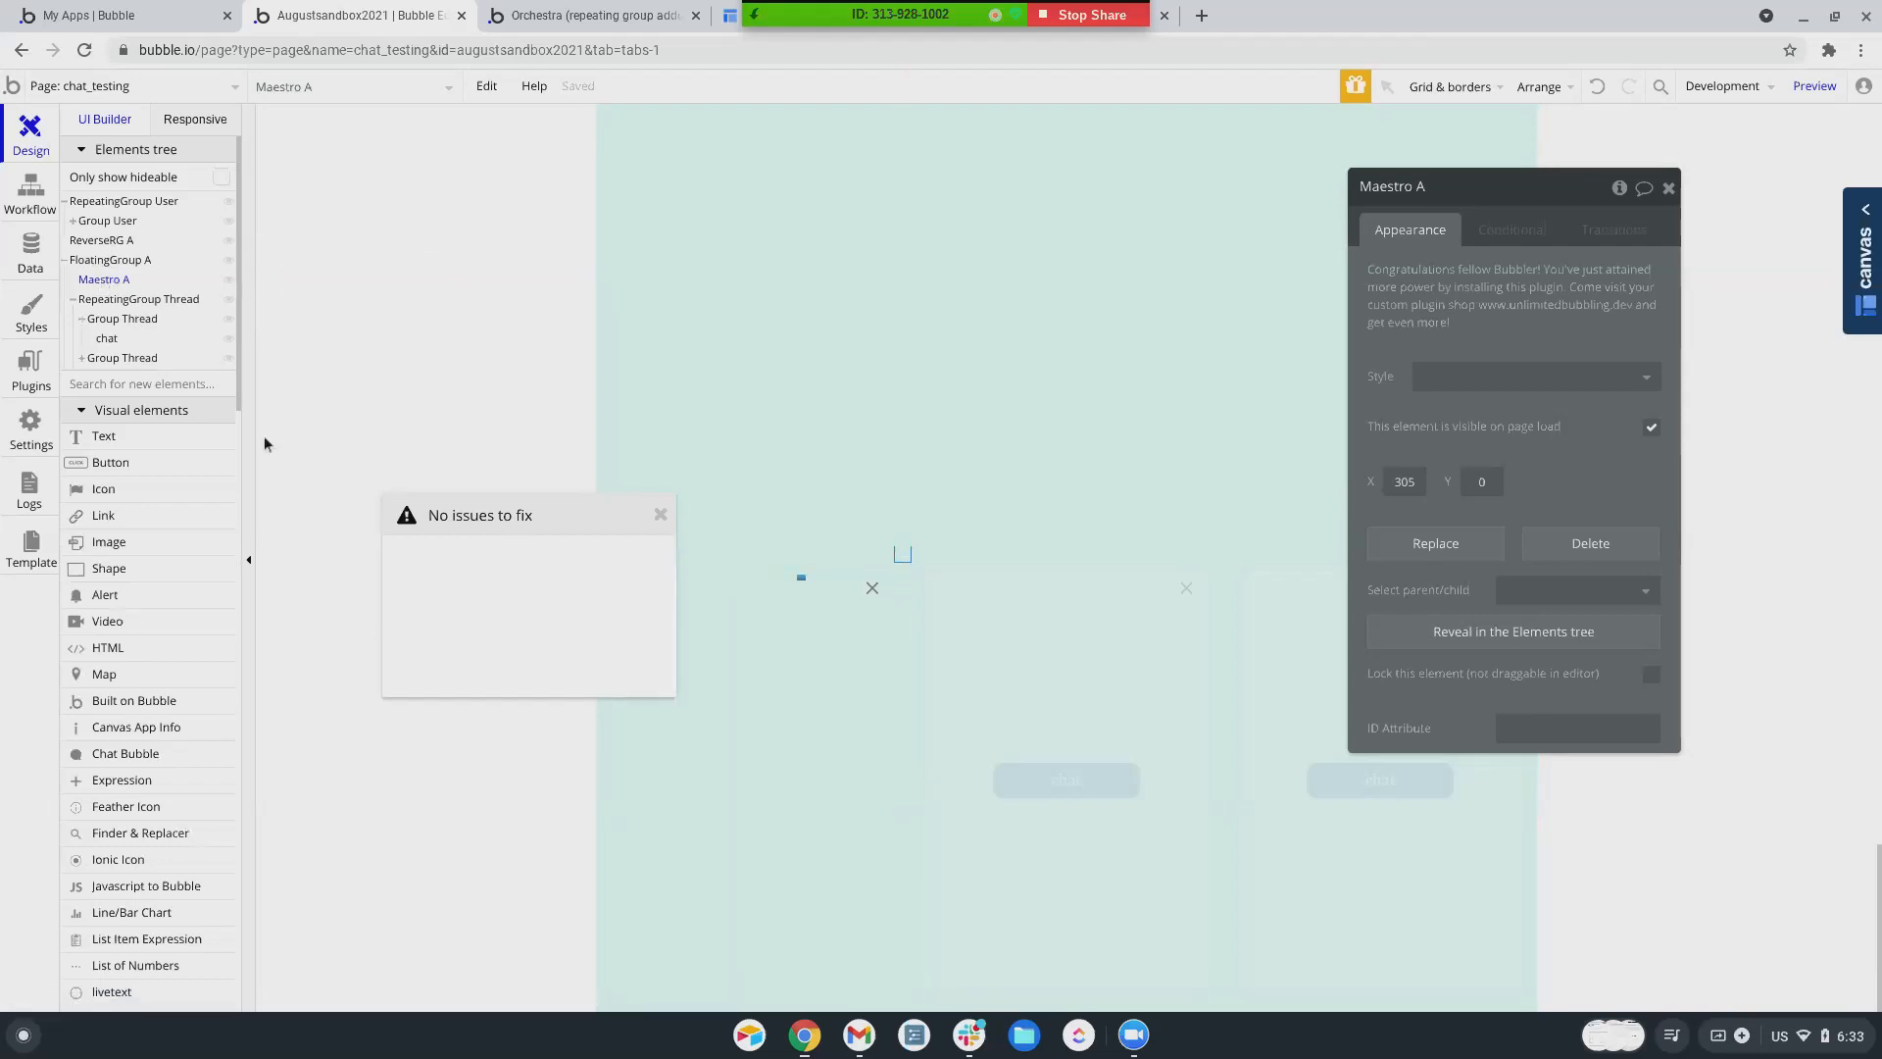
- Place a Musicians element inside the first cell of RepeatingGroup Thread at X 158, Y 19, and open the page's workflows
scroll(167, 437, "down", 4)
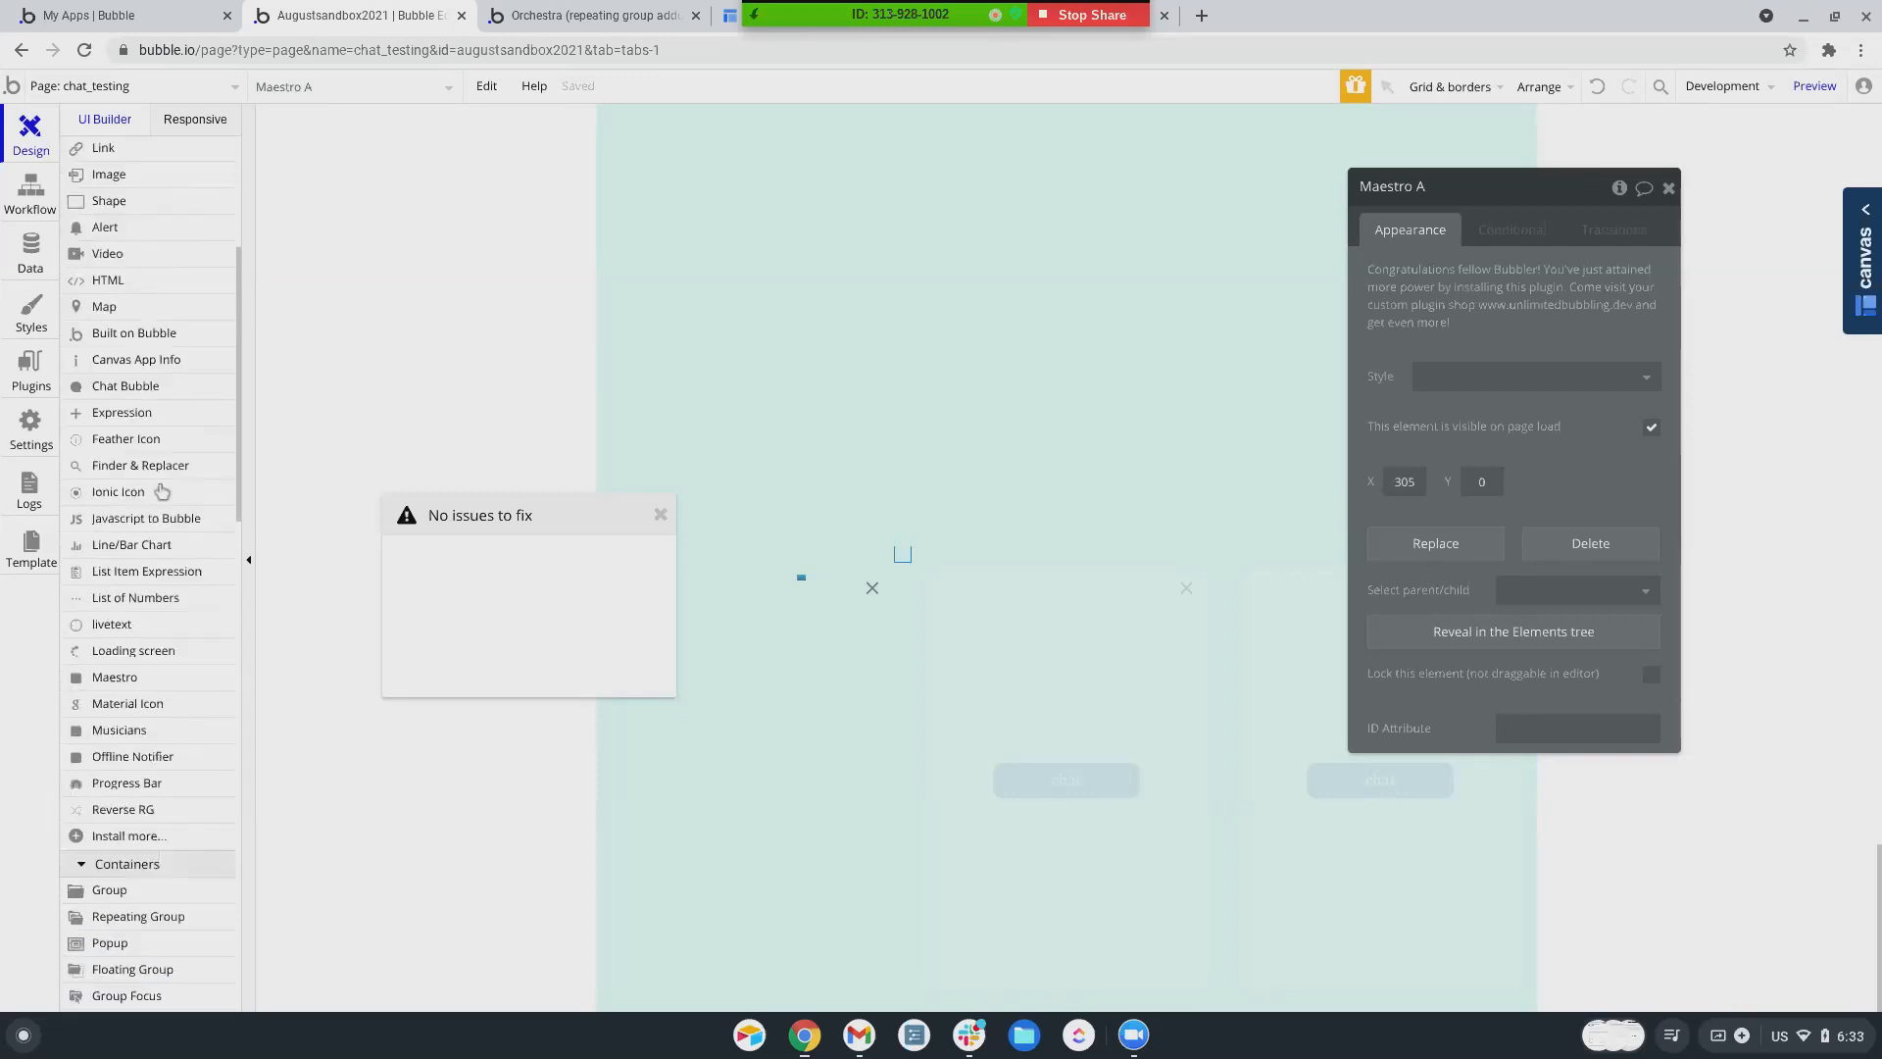
scroll(162, 491, "down", 1)
left_click(118, 618)
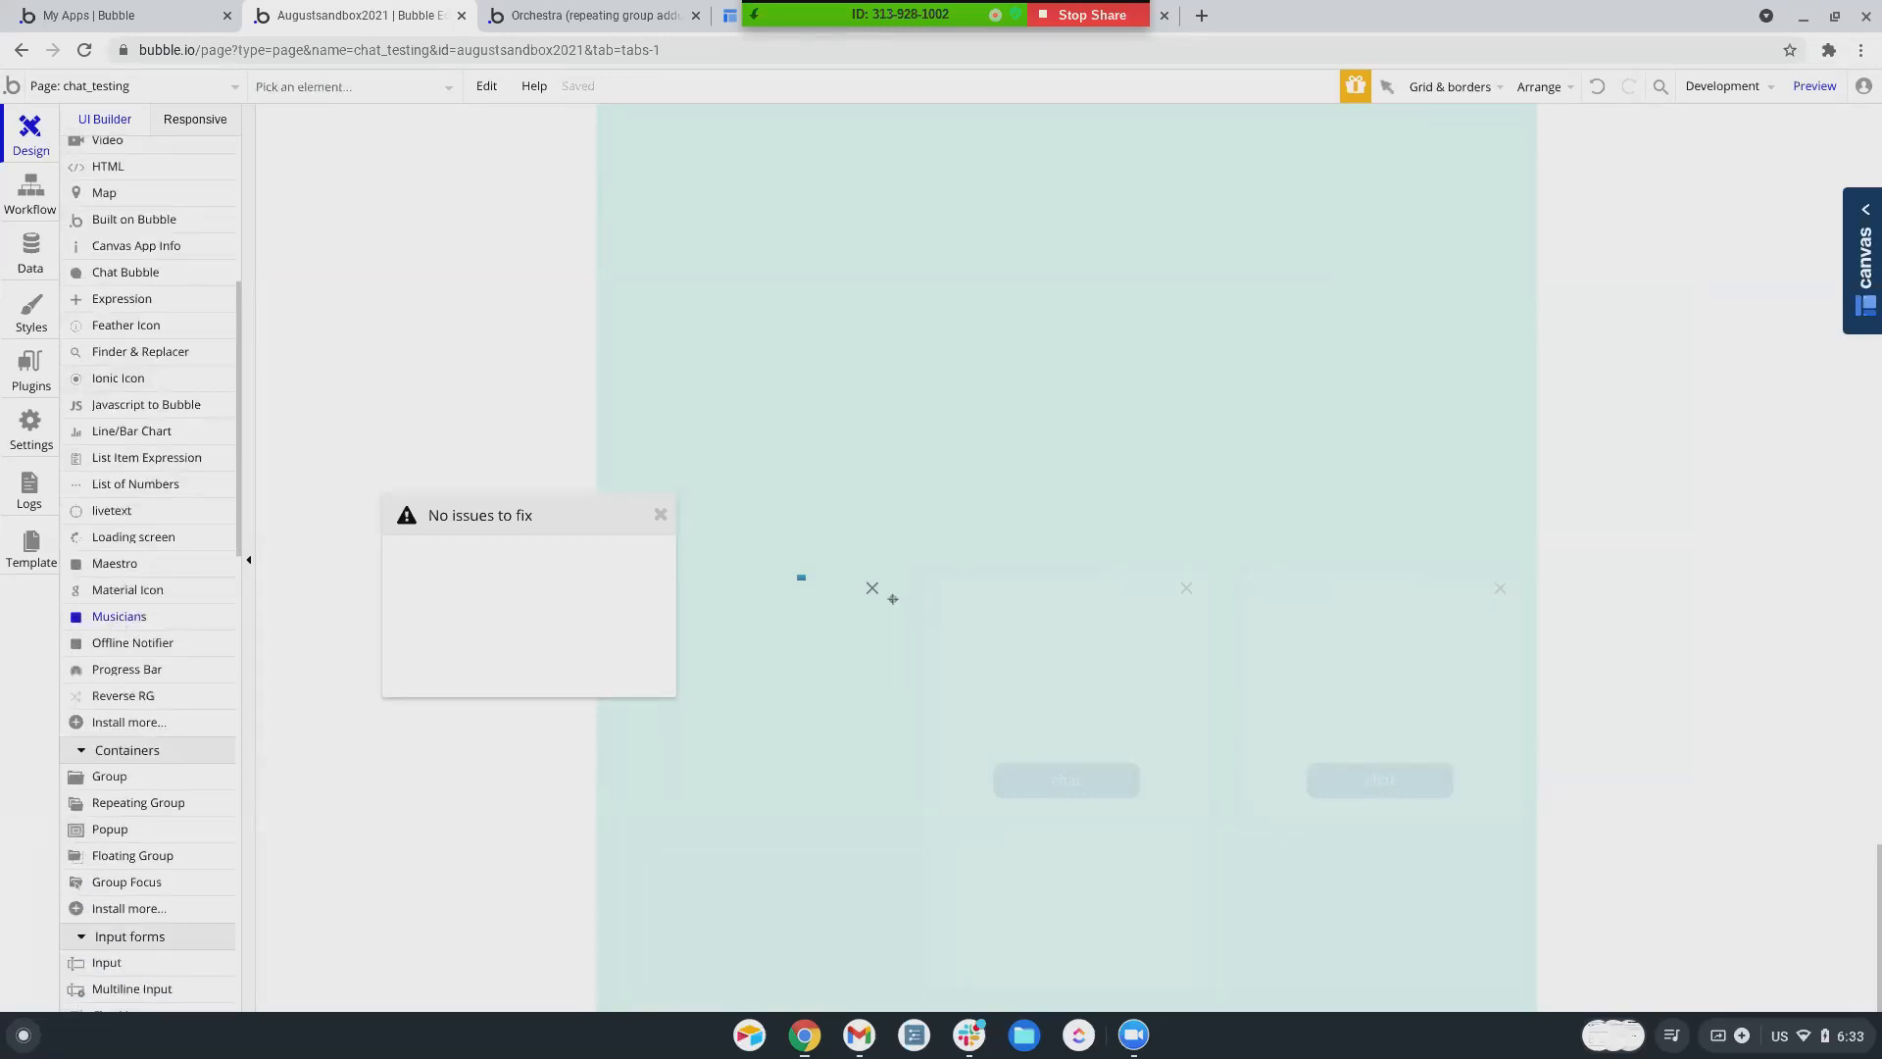
left_click(755, 575)
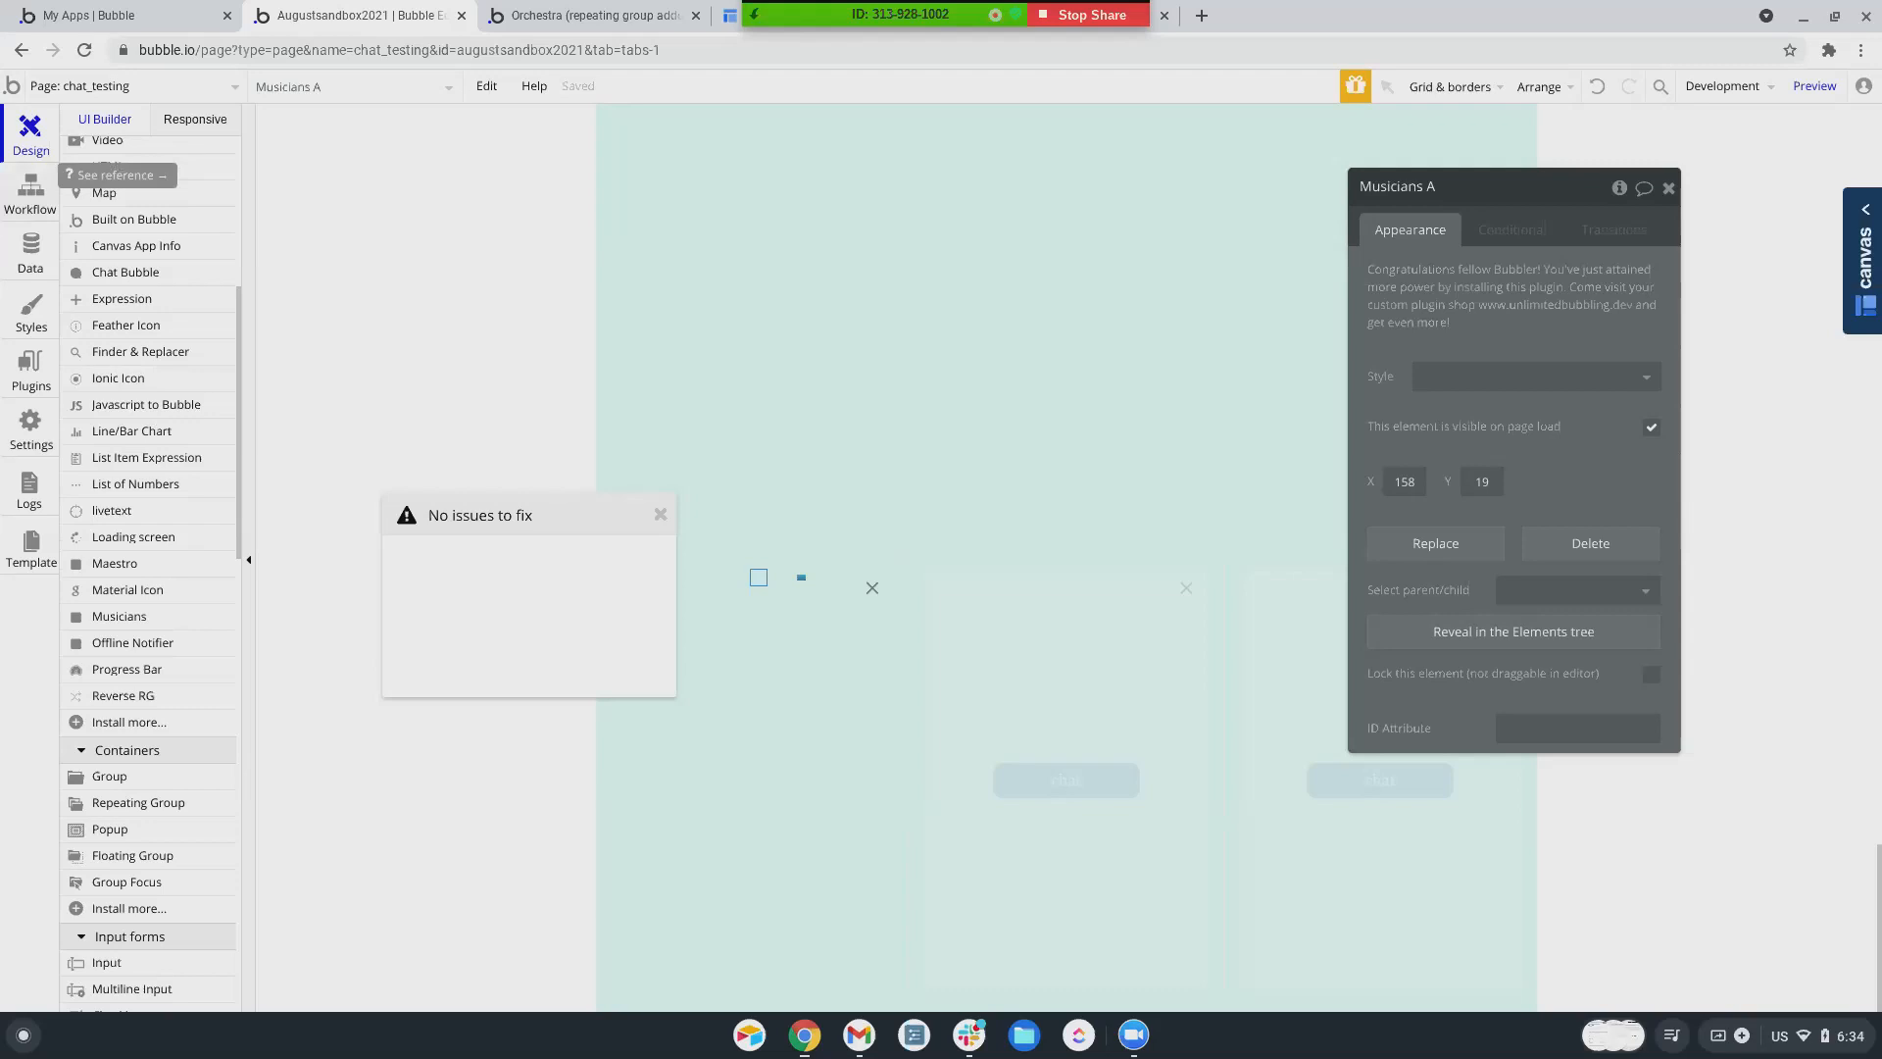
left_click(32, 209)
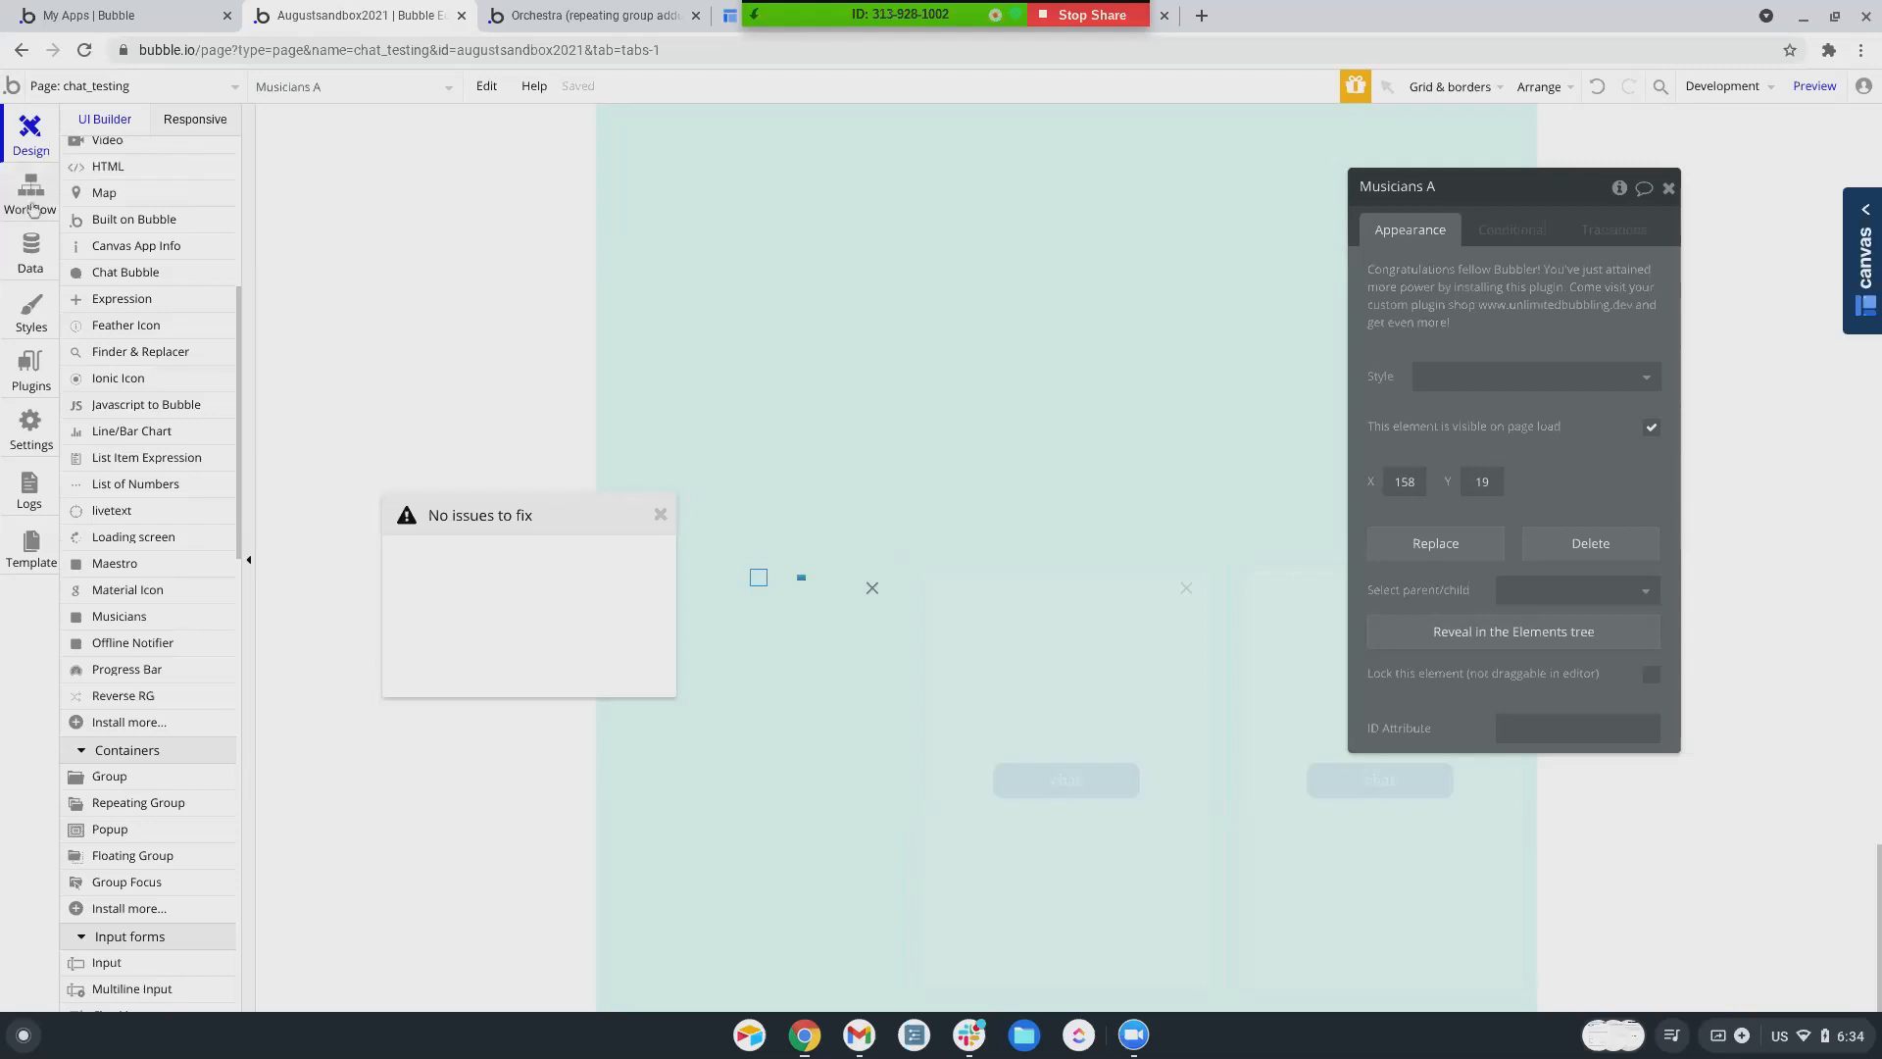
- Try a Page is loaded event, look through its plugin and element actions, and delete the event
left_click(480, 211)
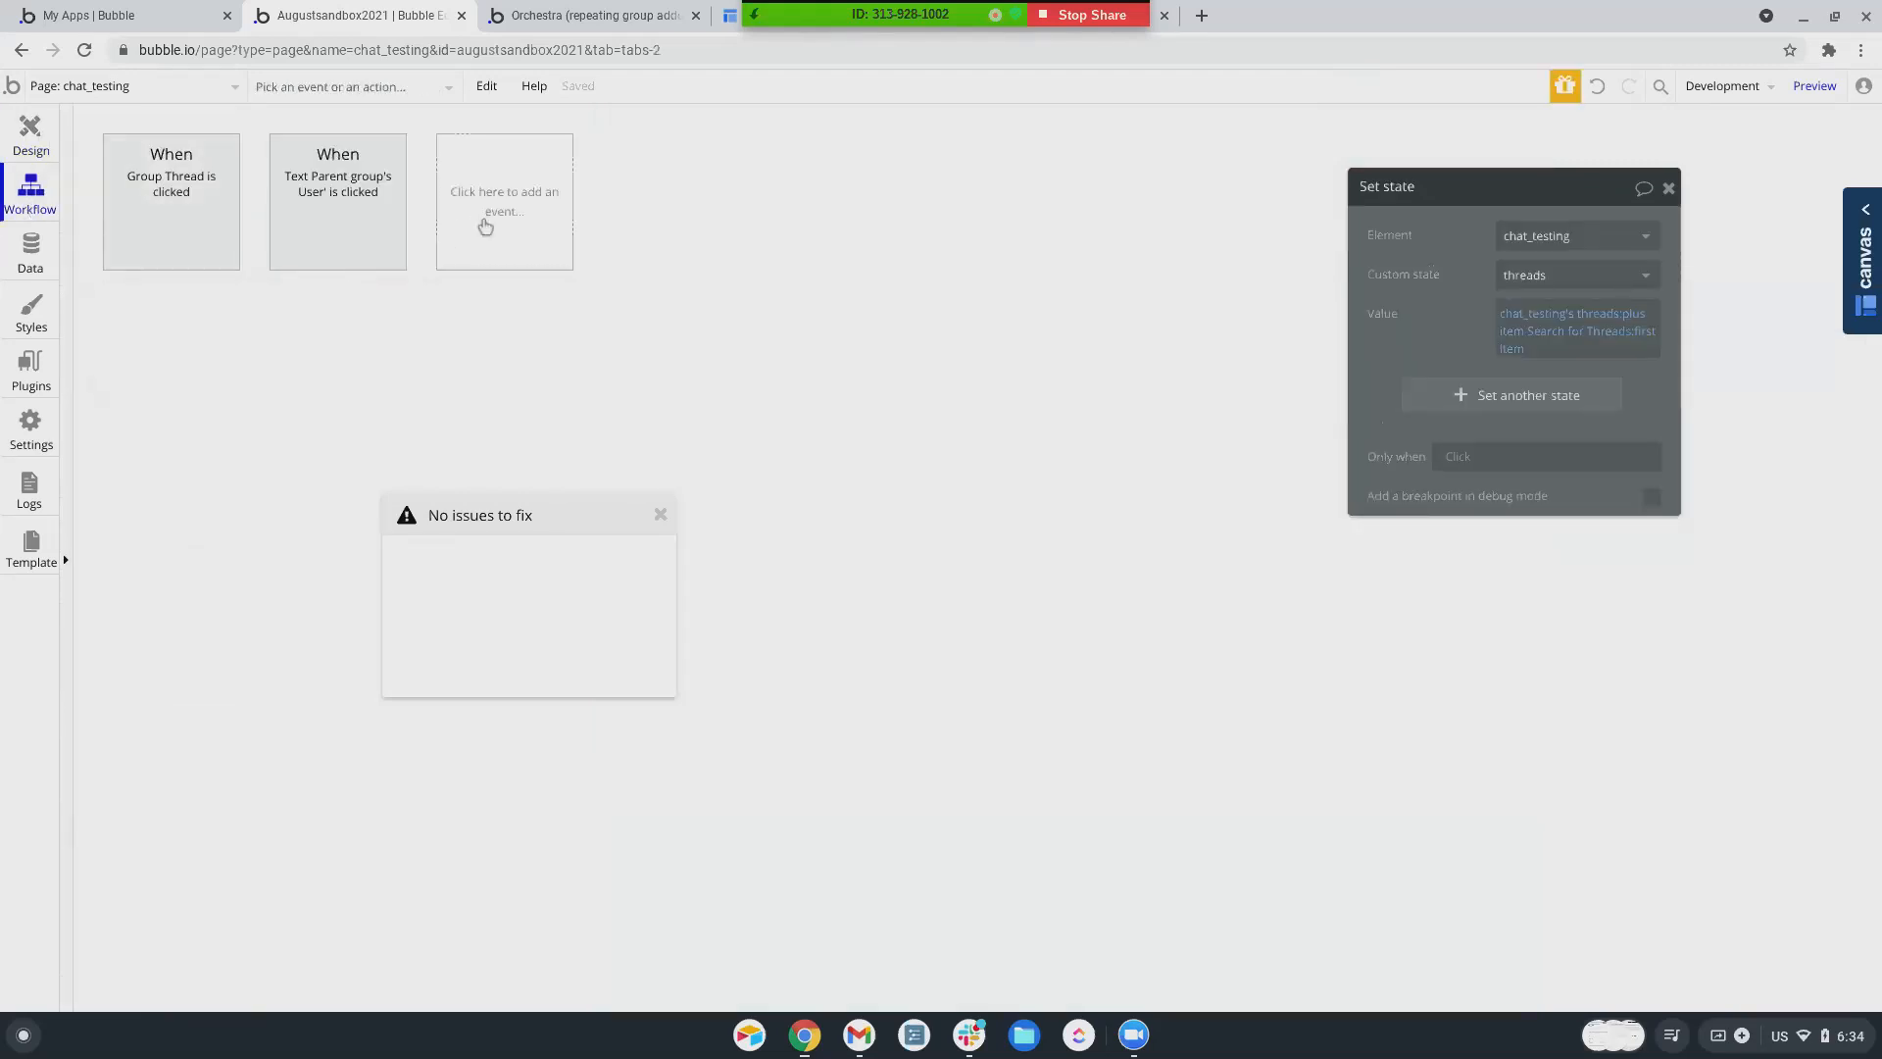
mouse_move(511, 348)
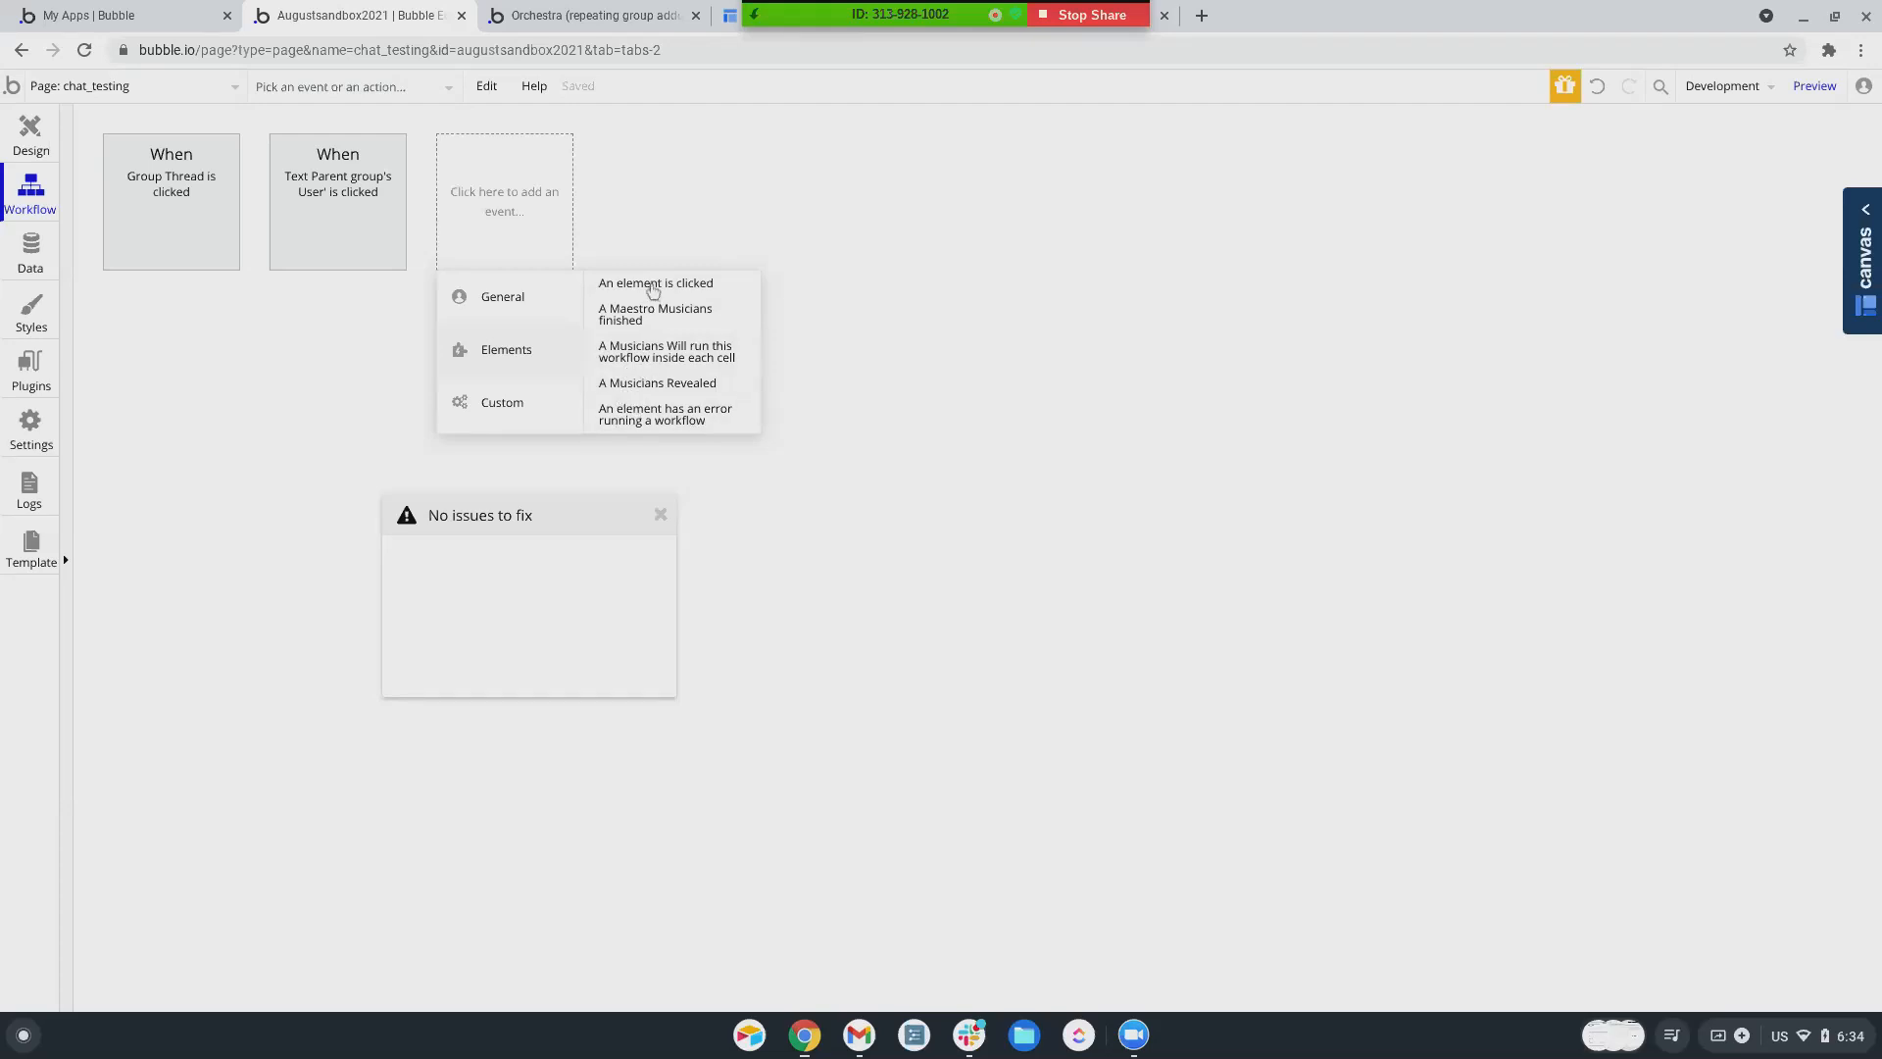
mouse_move(510, 312)
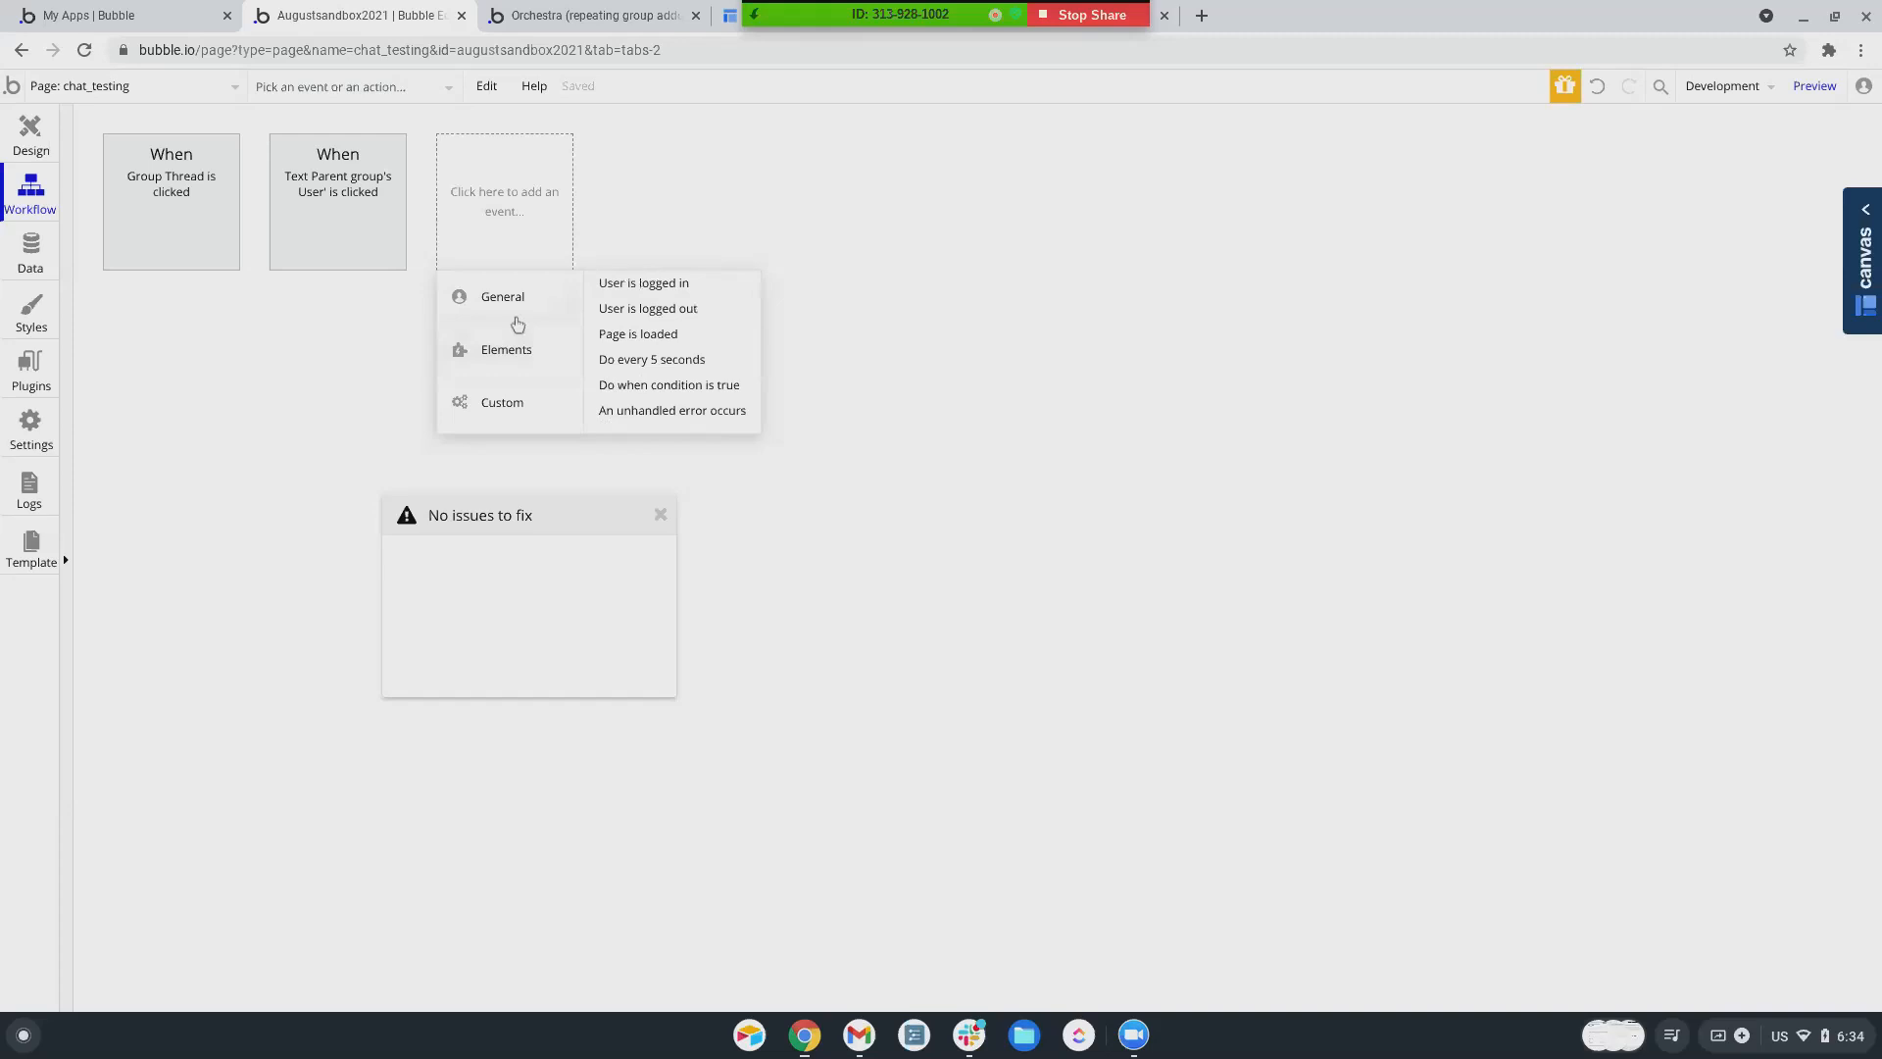
mouse_move(509, 410)
left_click(636, 335)
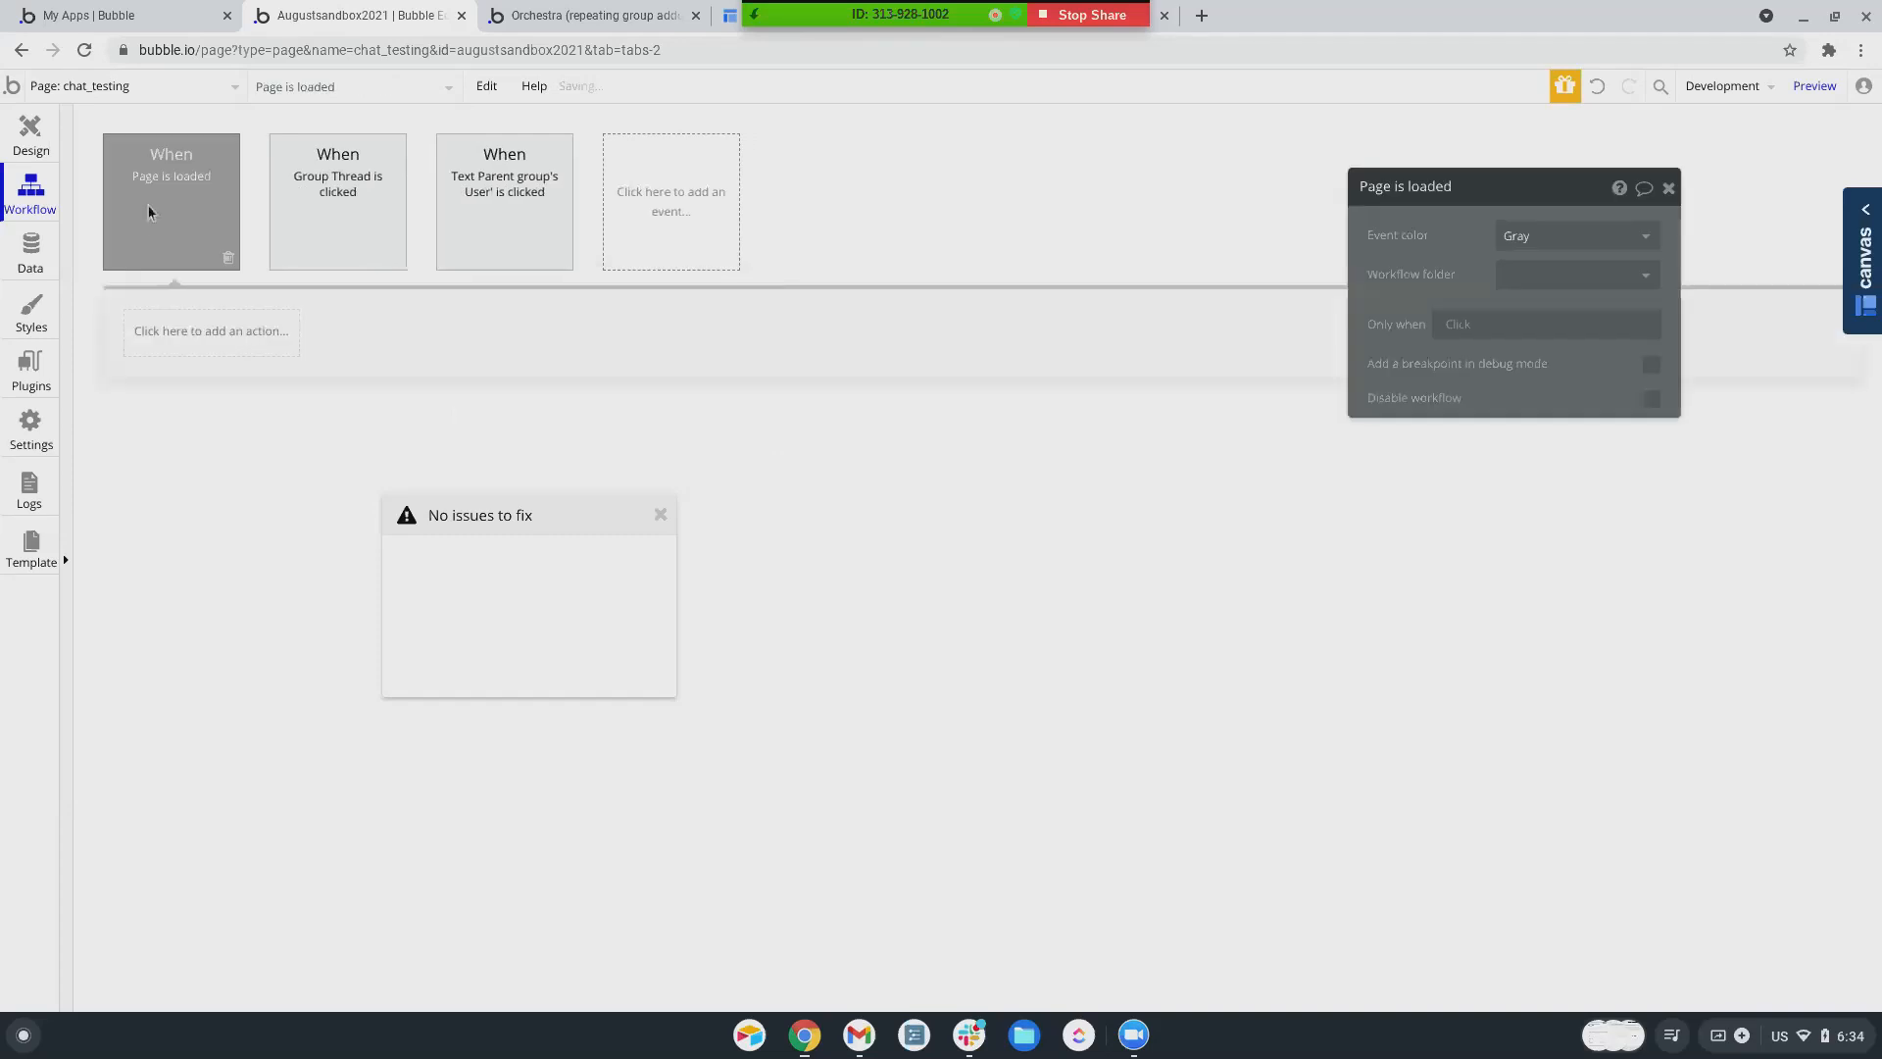
left_click(186, 339)
mouse_move(199, 630)
scroll(334, 569, "down", 5)
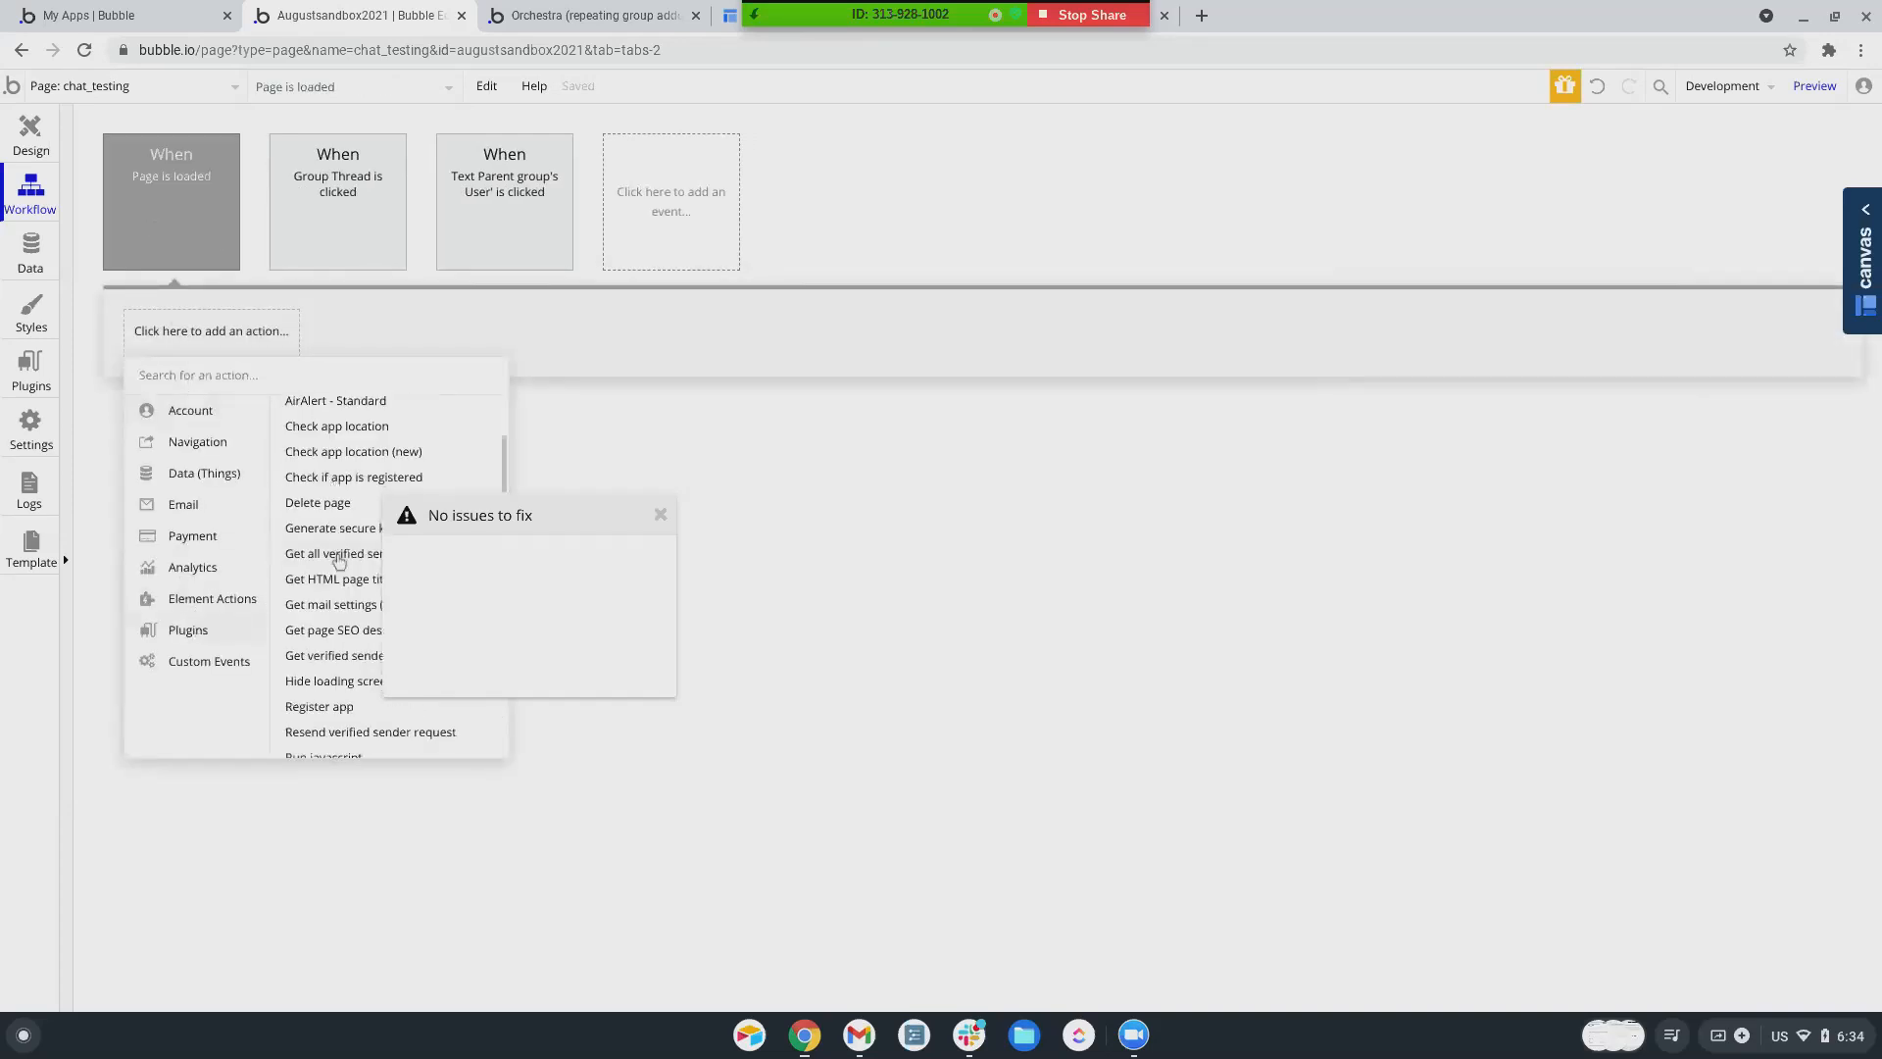
mouse_move(235, 600)
scroll(345, 568, "down", 1)
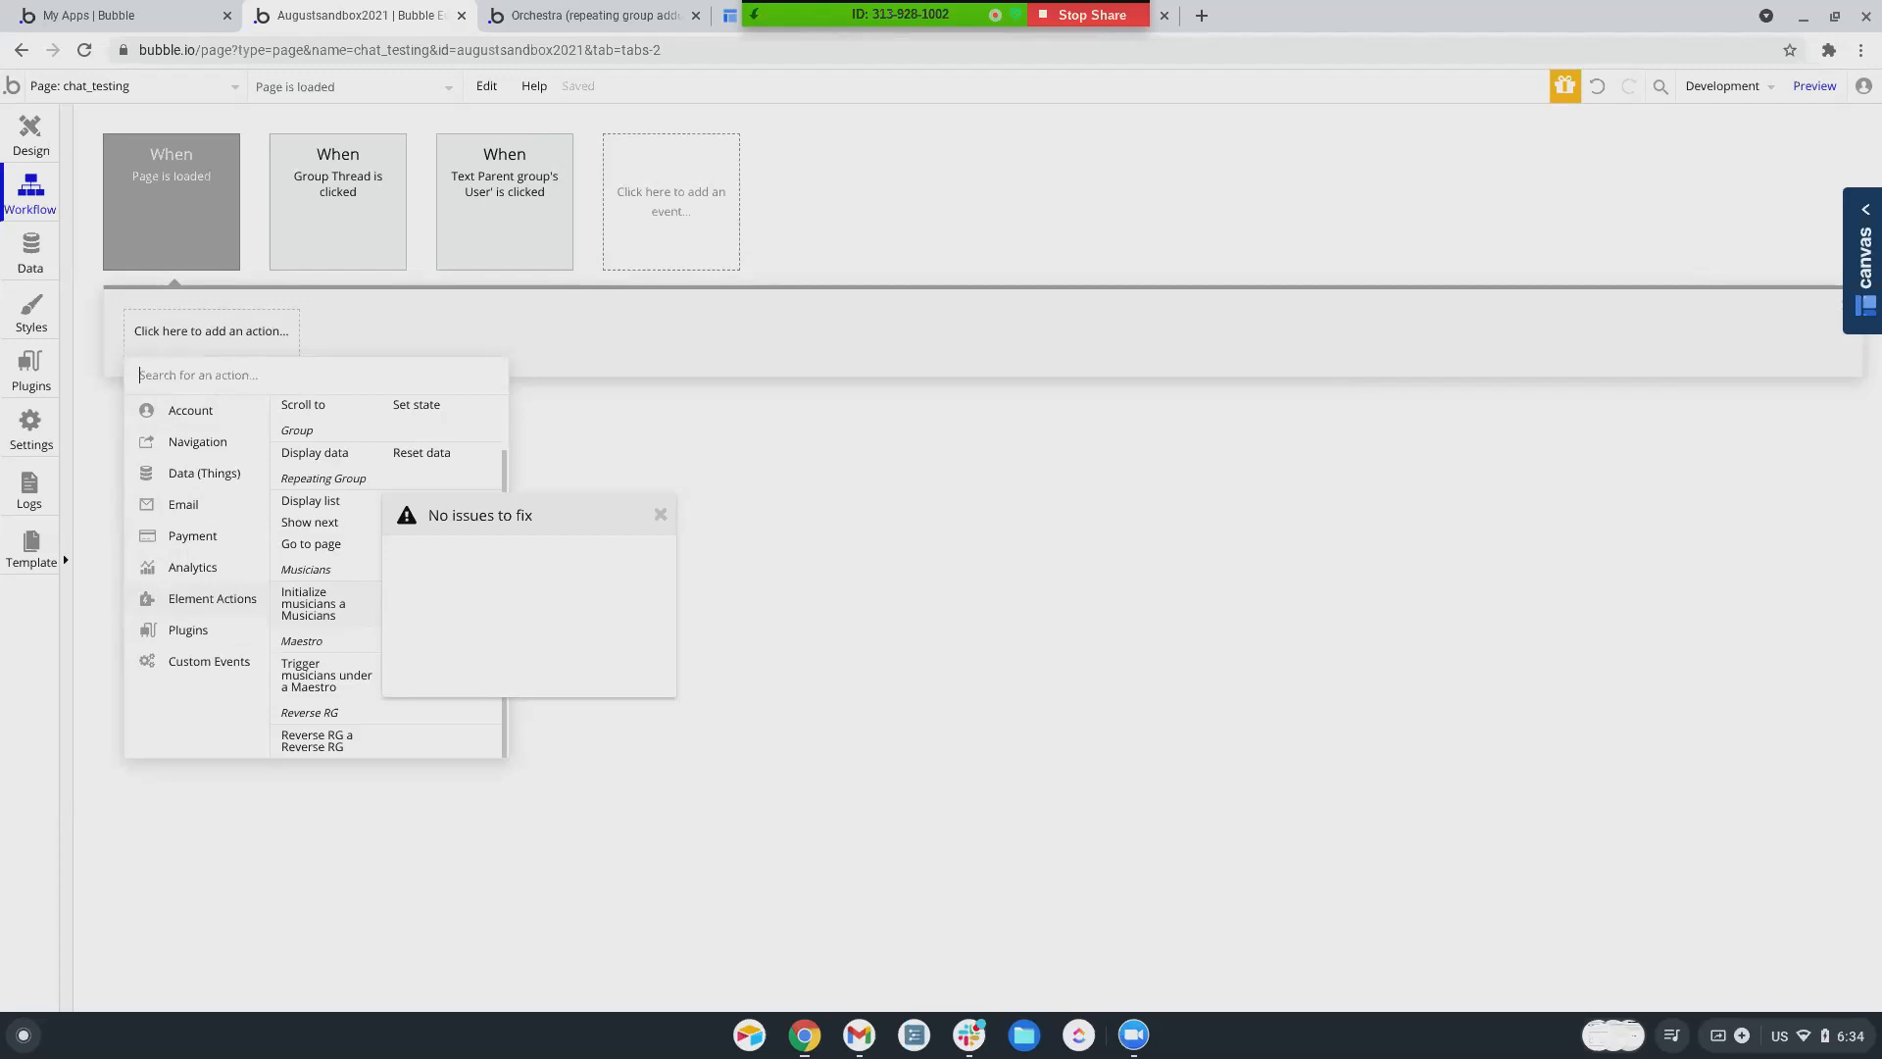
left_click(196, 235)
key("Delete")
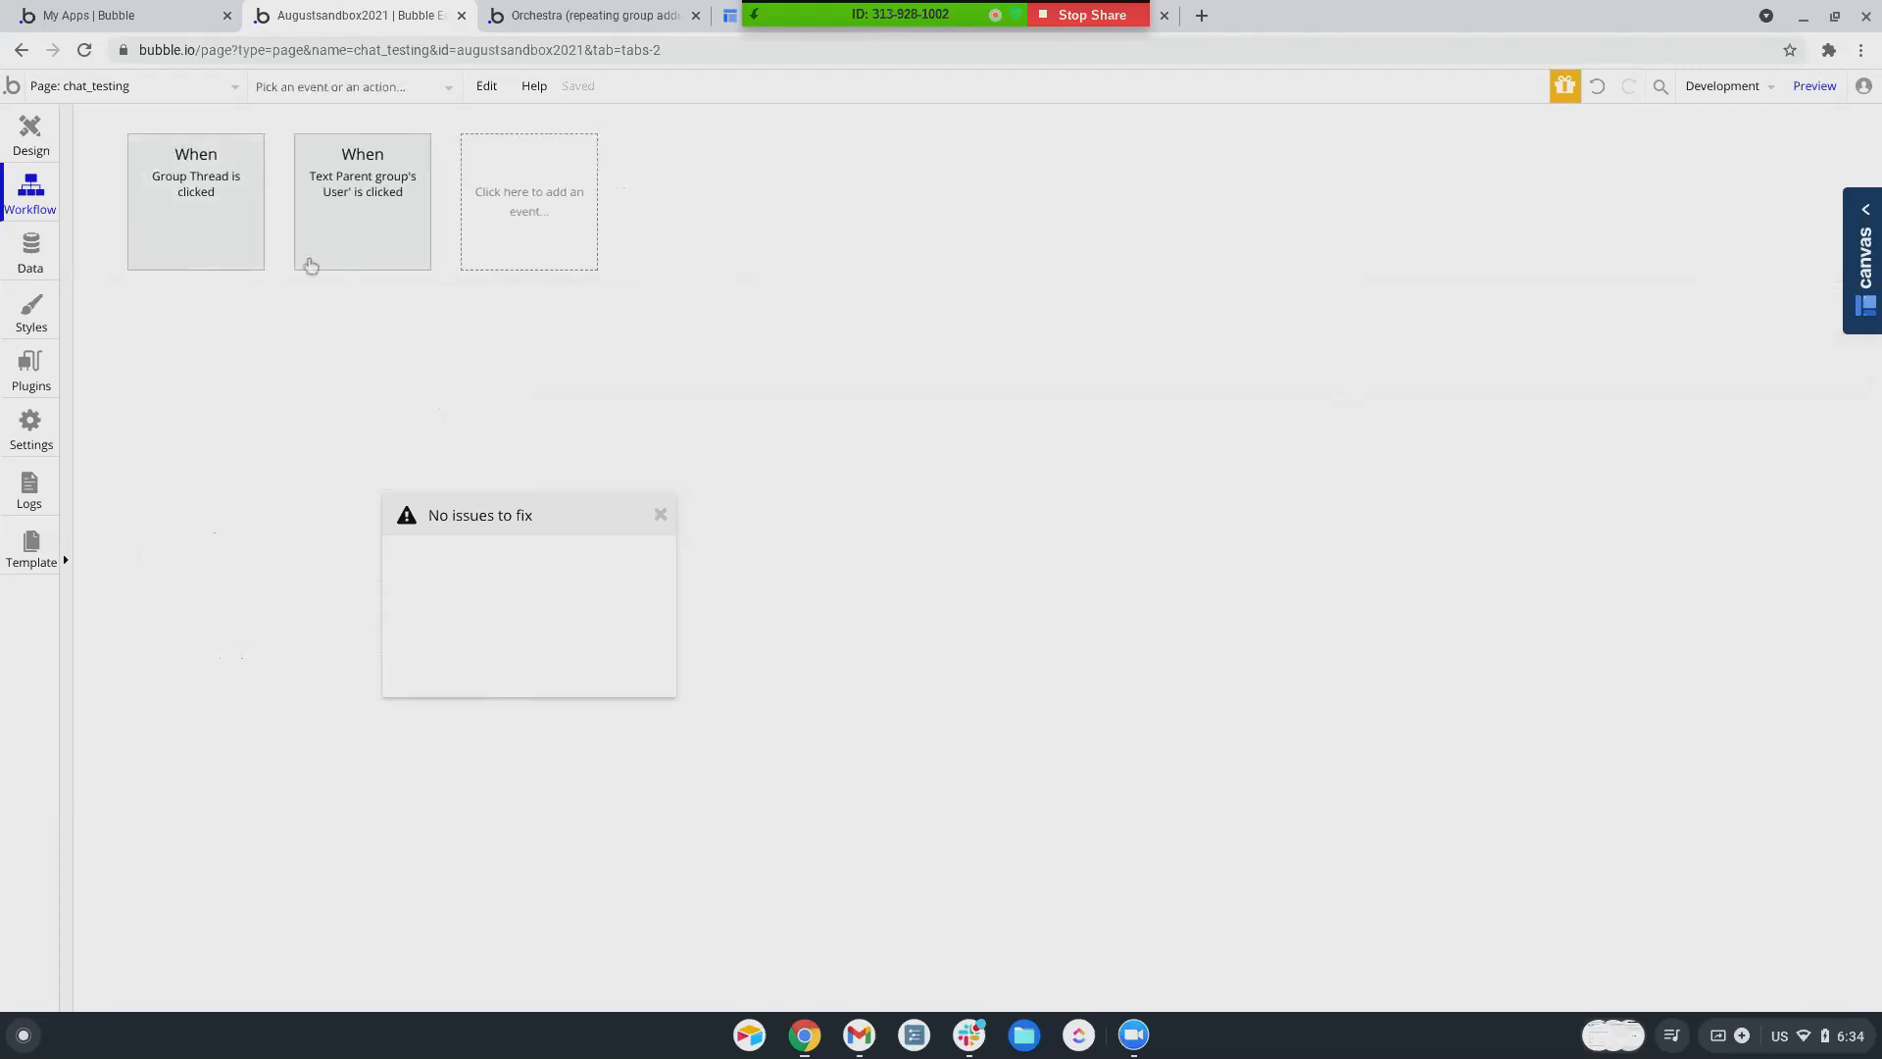
- Add a Do when condition is true event that runs just once, only when RepeatingGroup Thread is visible
left_click(496, 210)
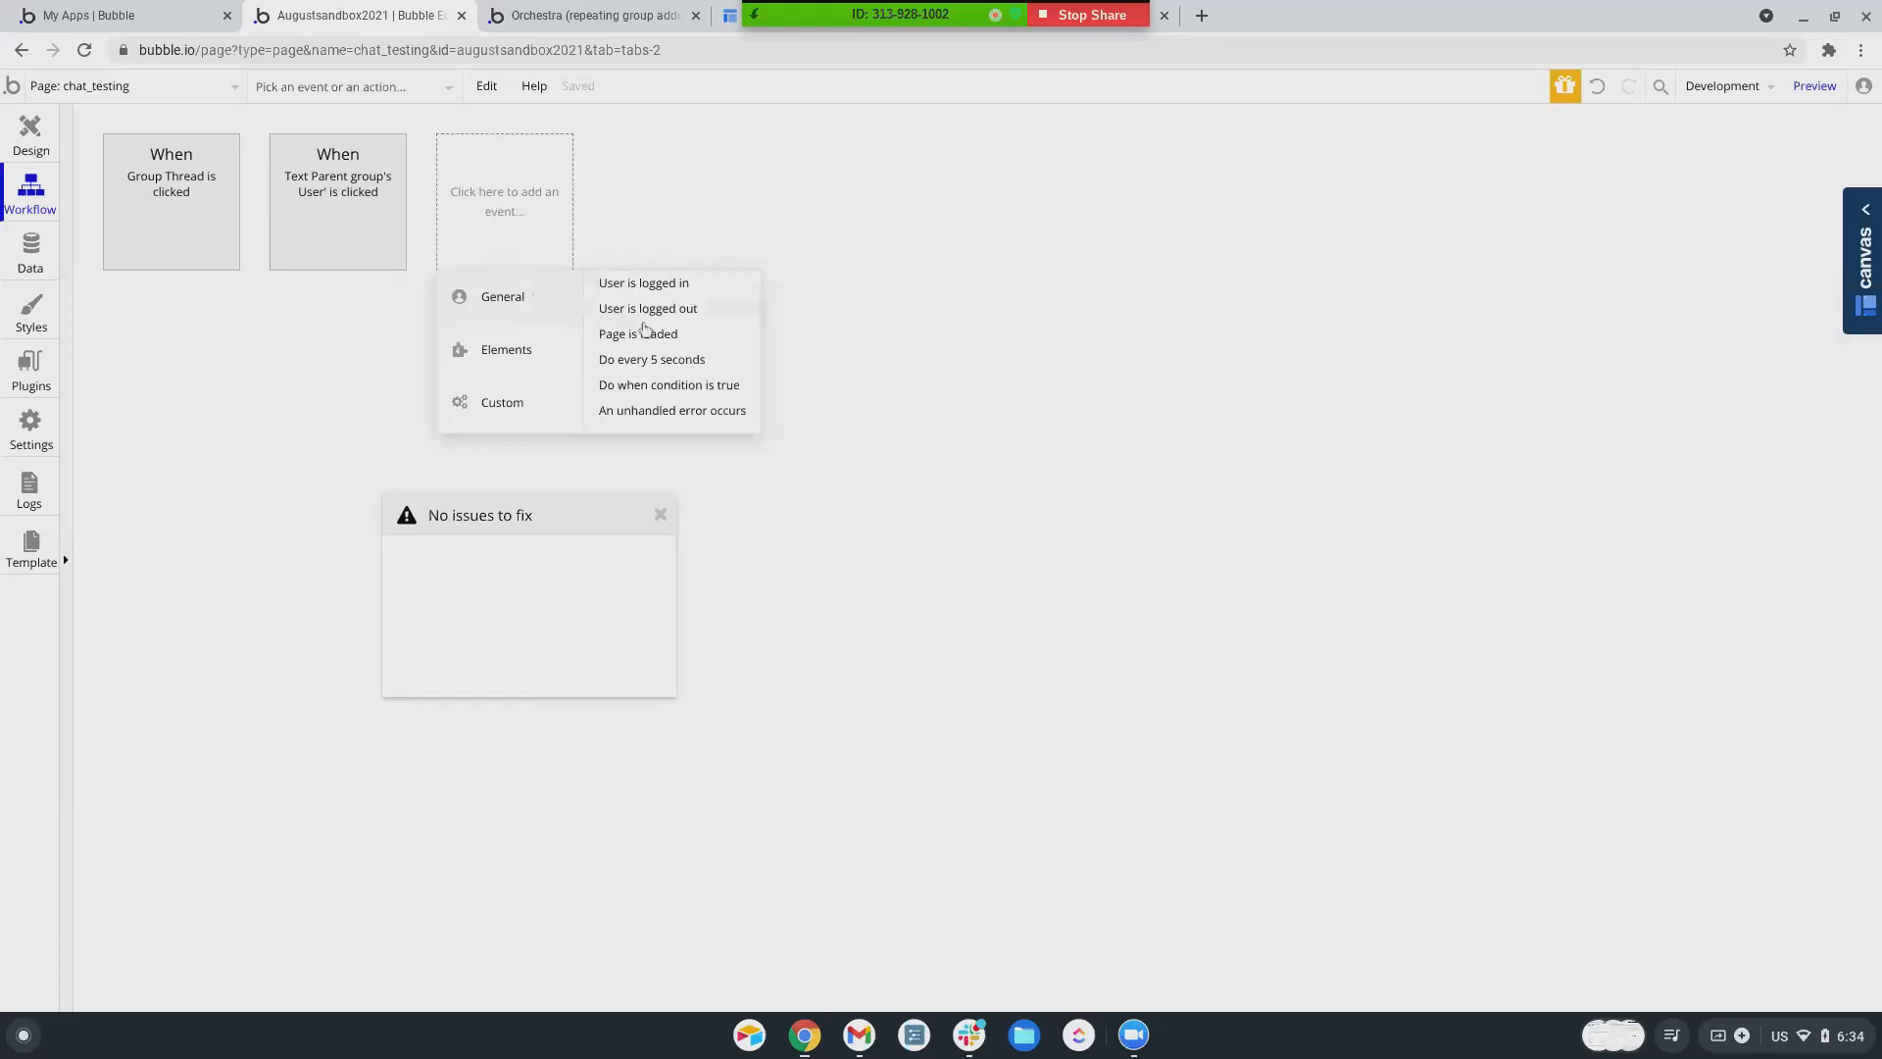
left_click(642, 386)
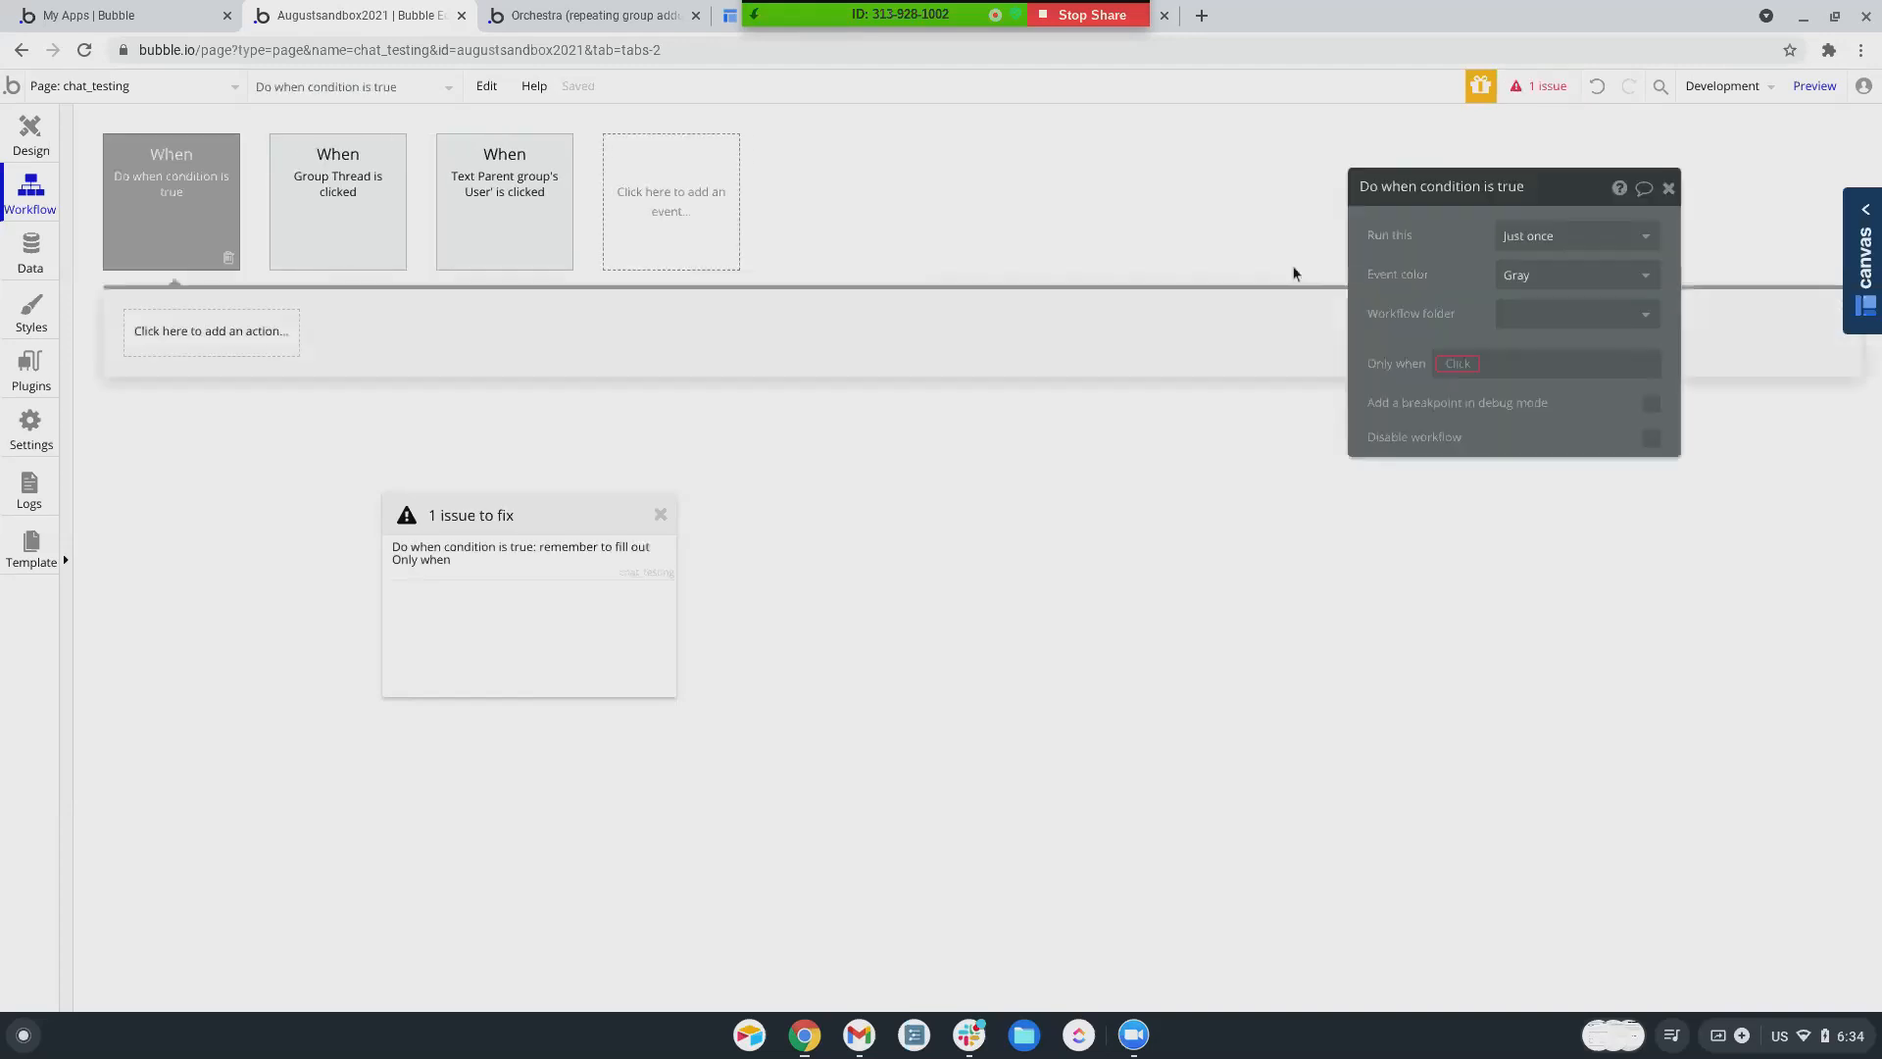
left_click(1461, 363)
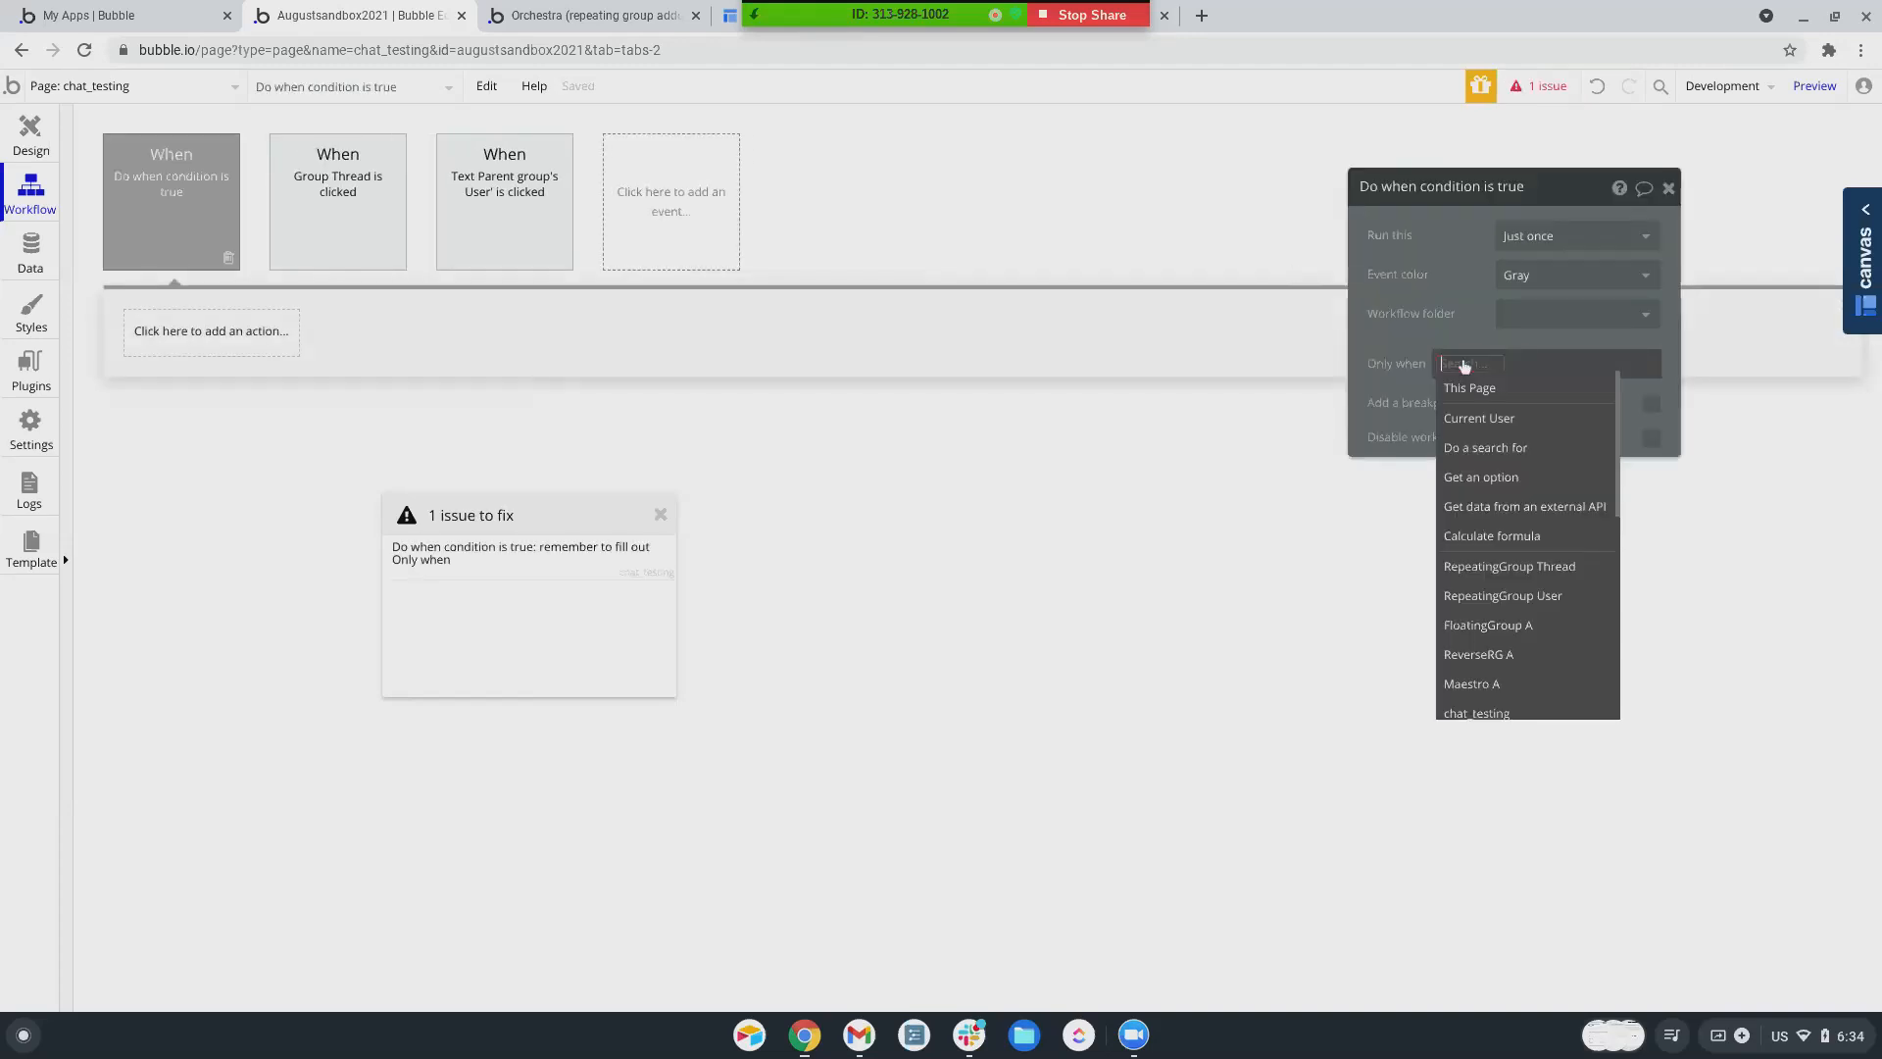
type("repe")
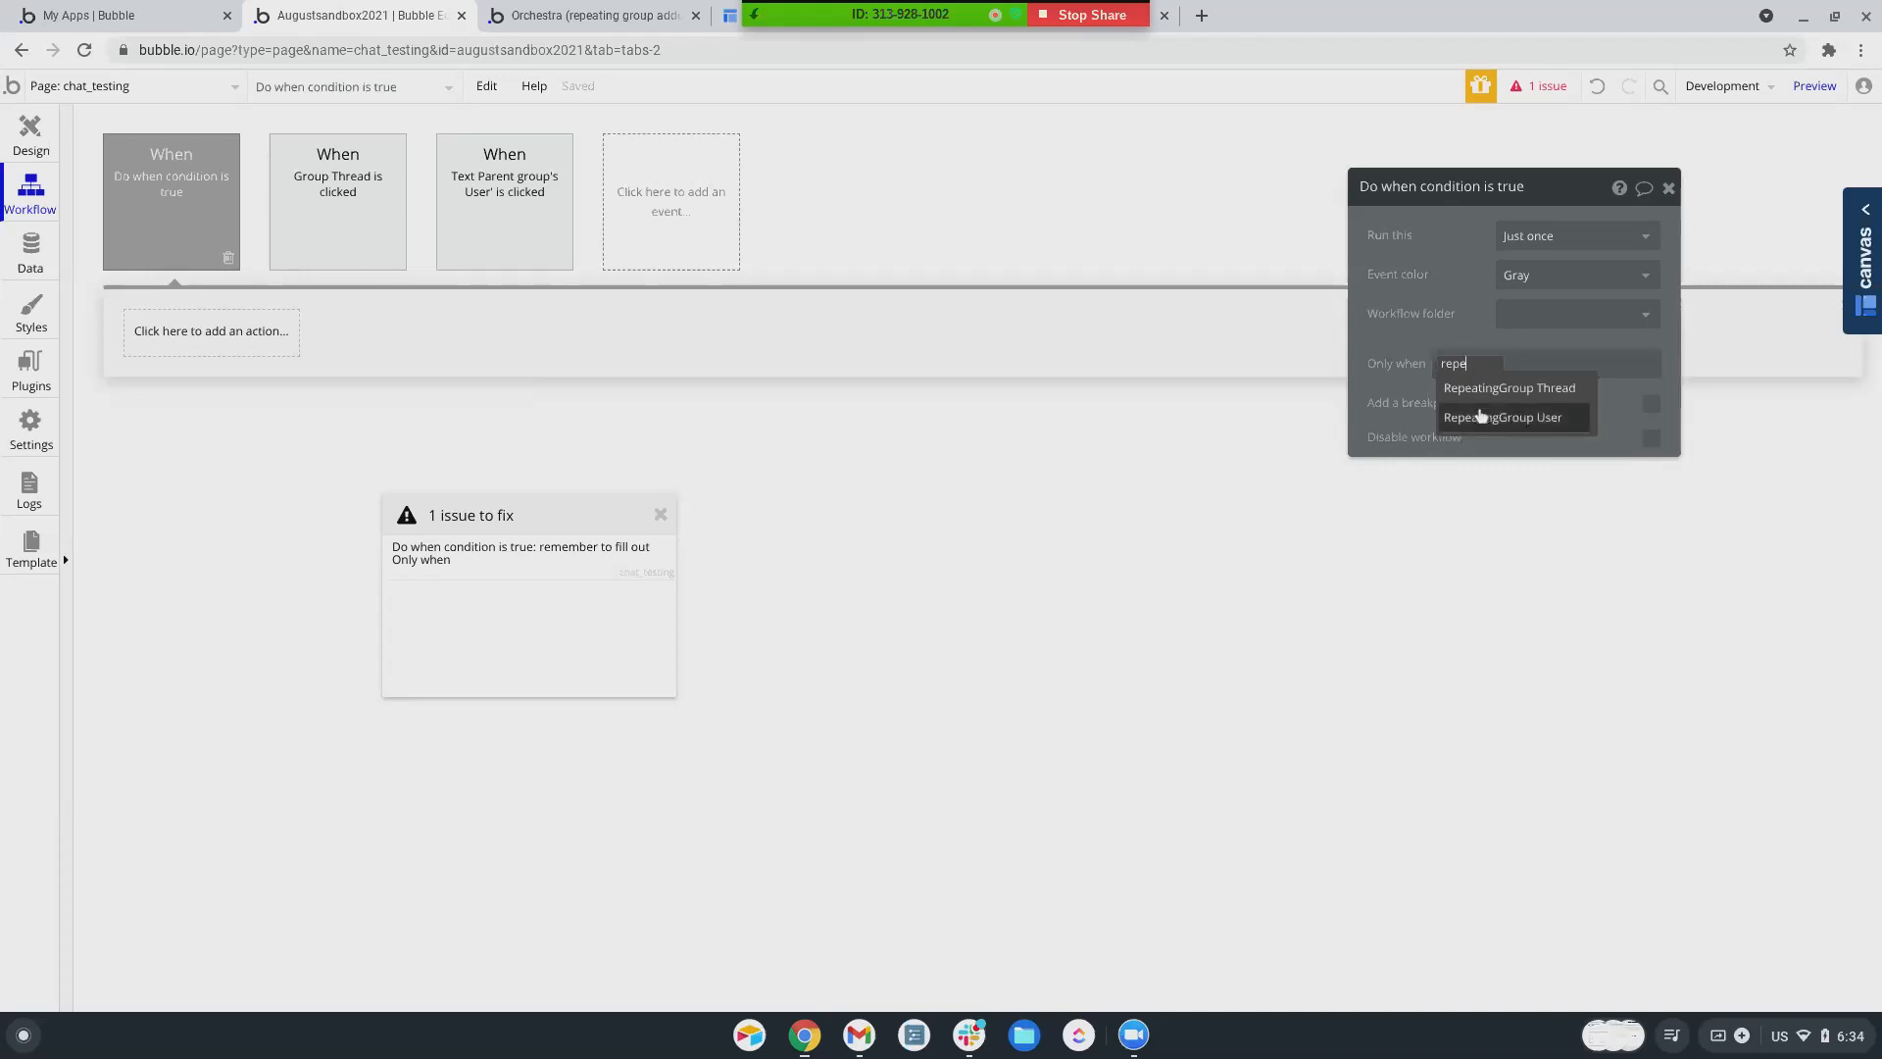
left_click(1488, 388)
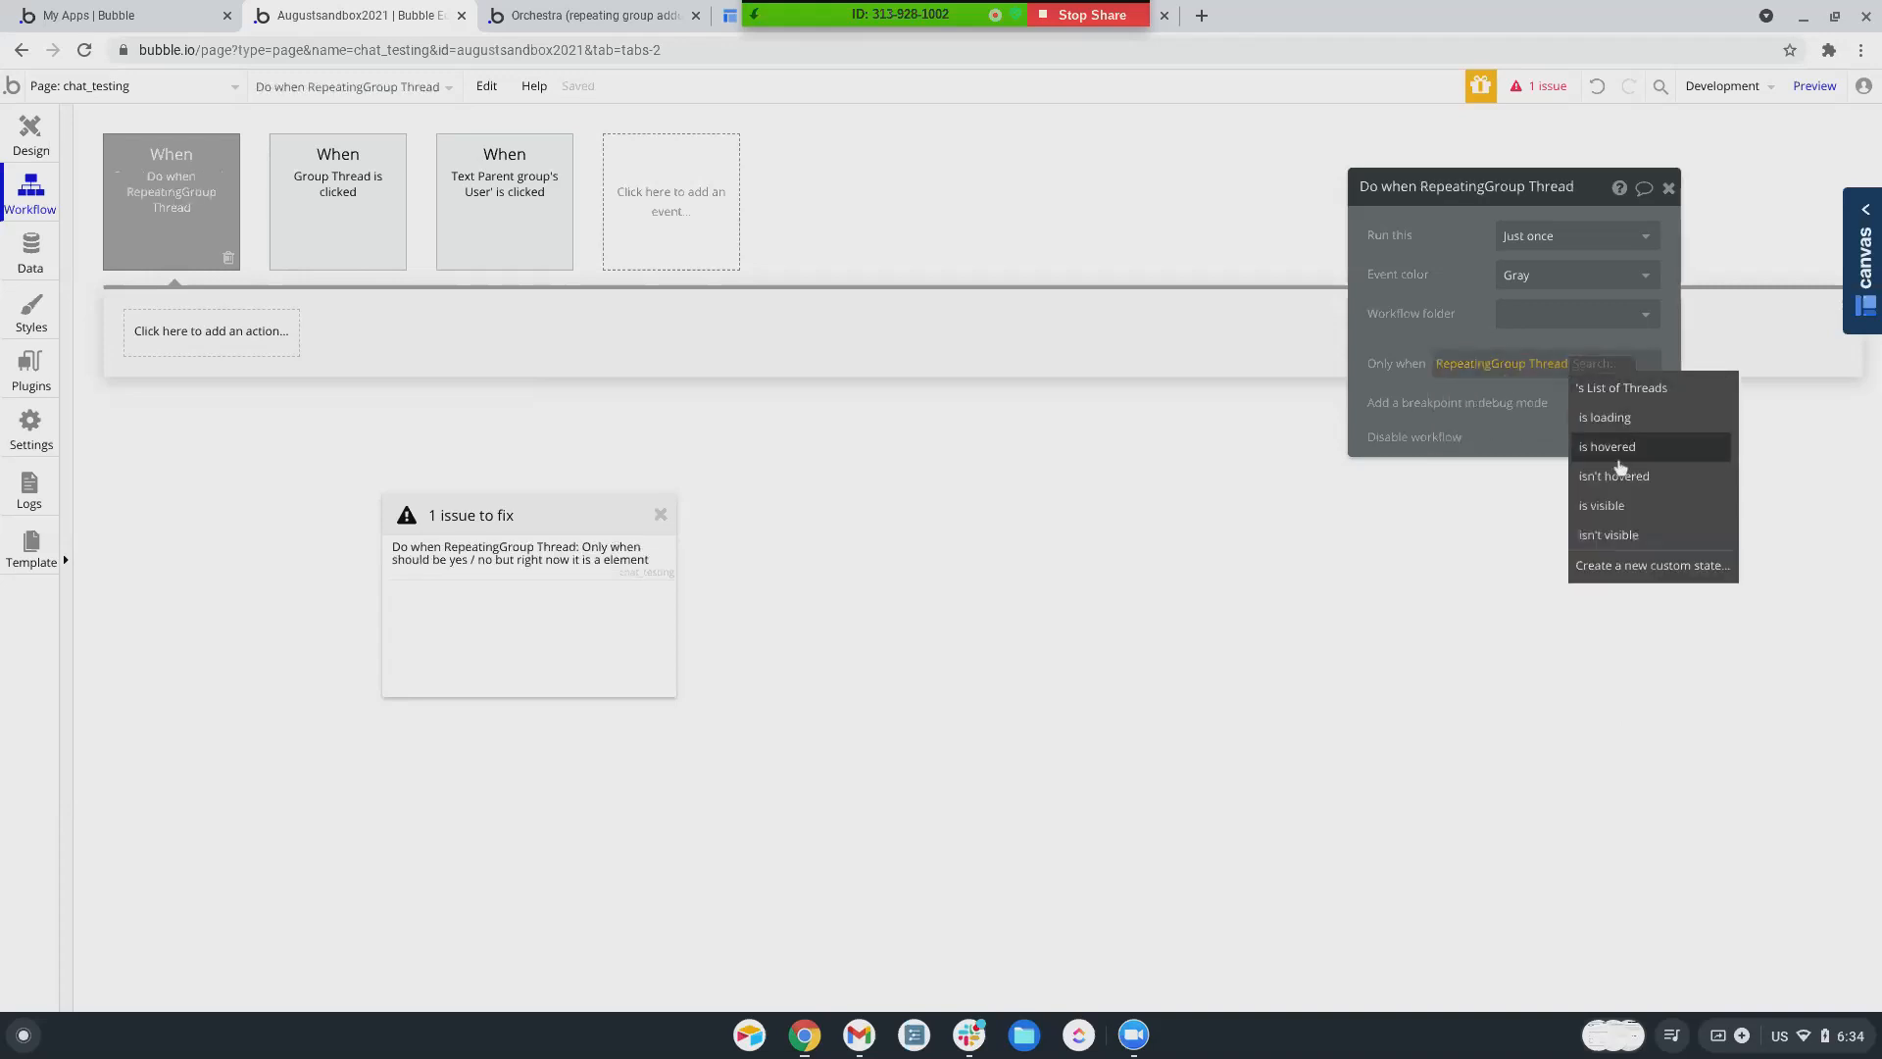
left_click(1603, 505)
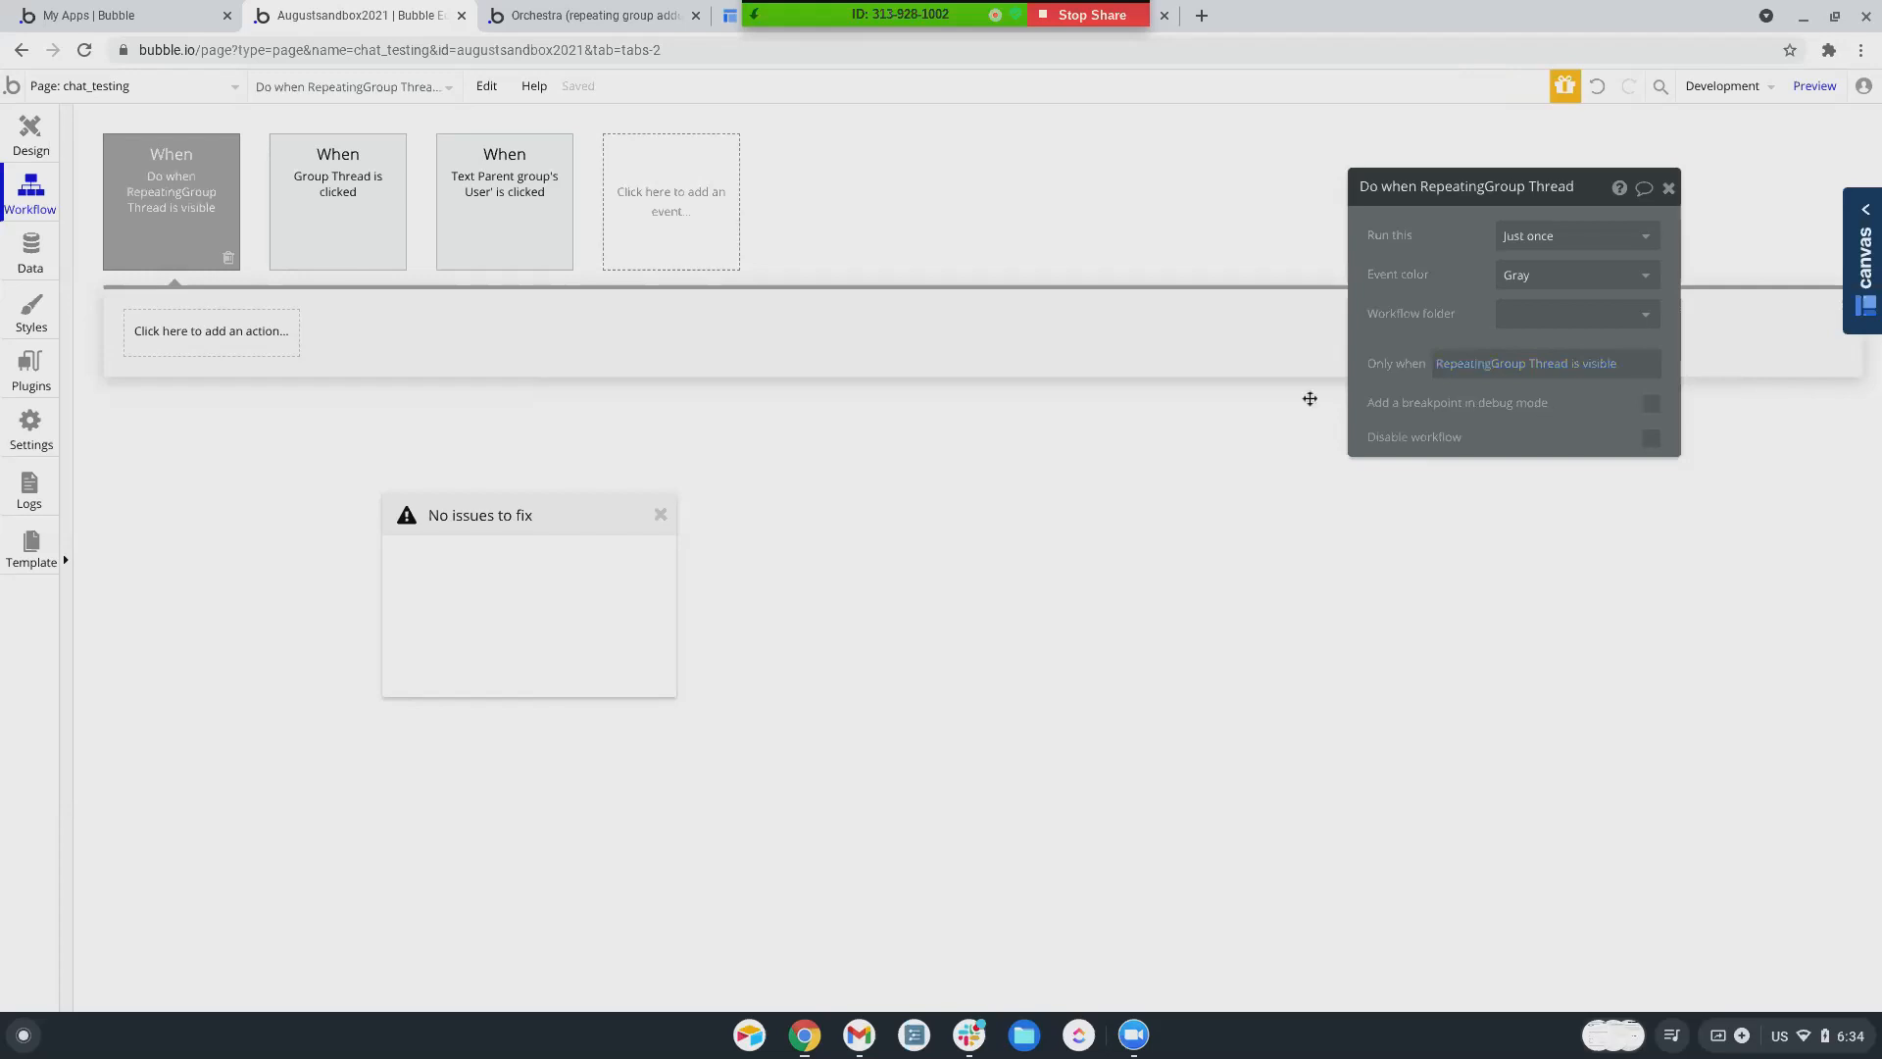
- Add the Initialize musicians a Musicians element action to the RepeatingGroup Thread visibility event
left_click(240, 343)
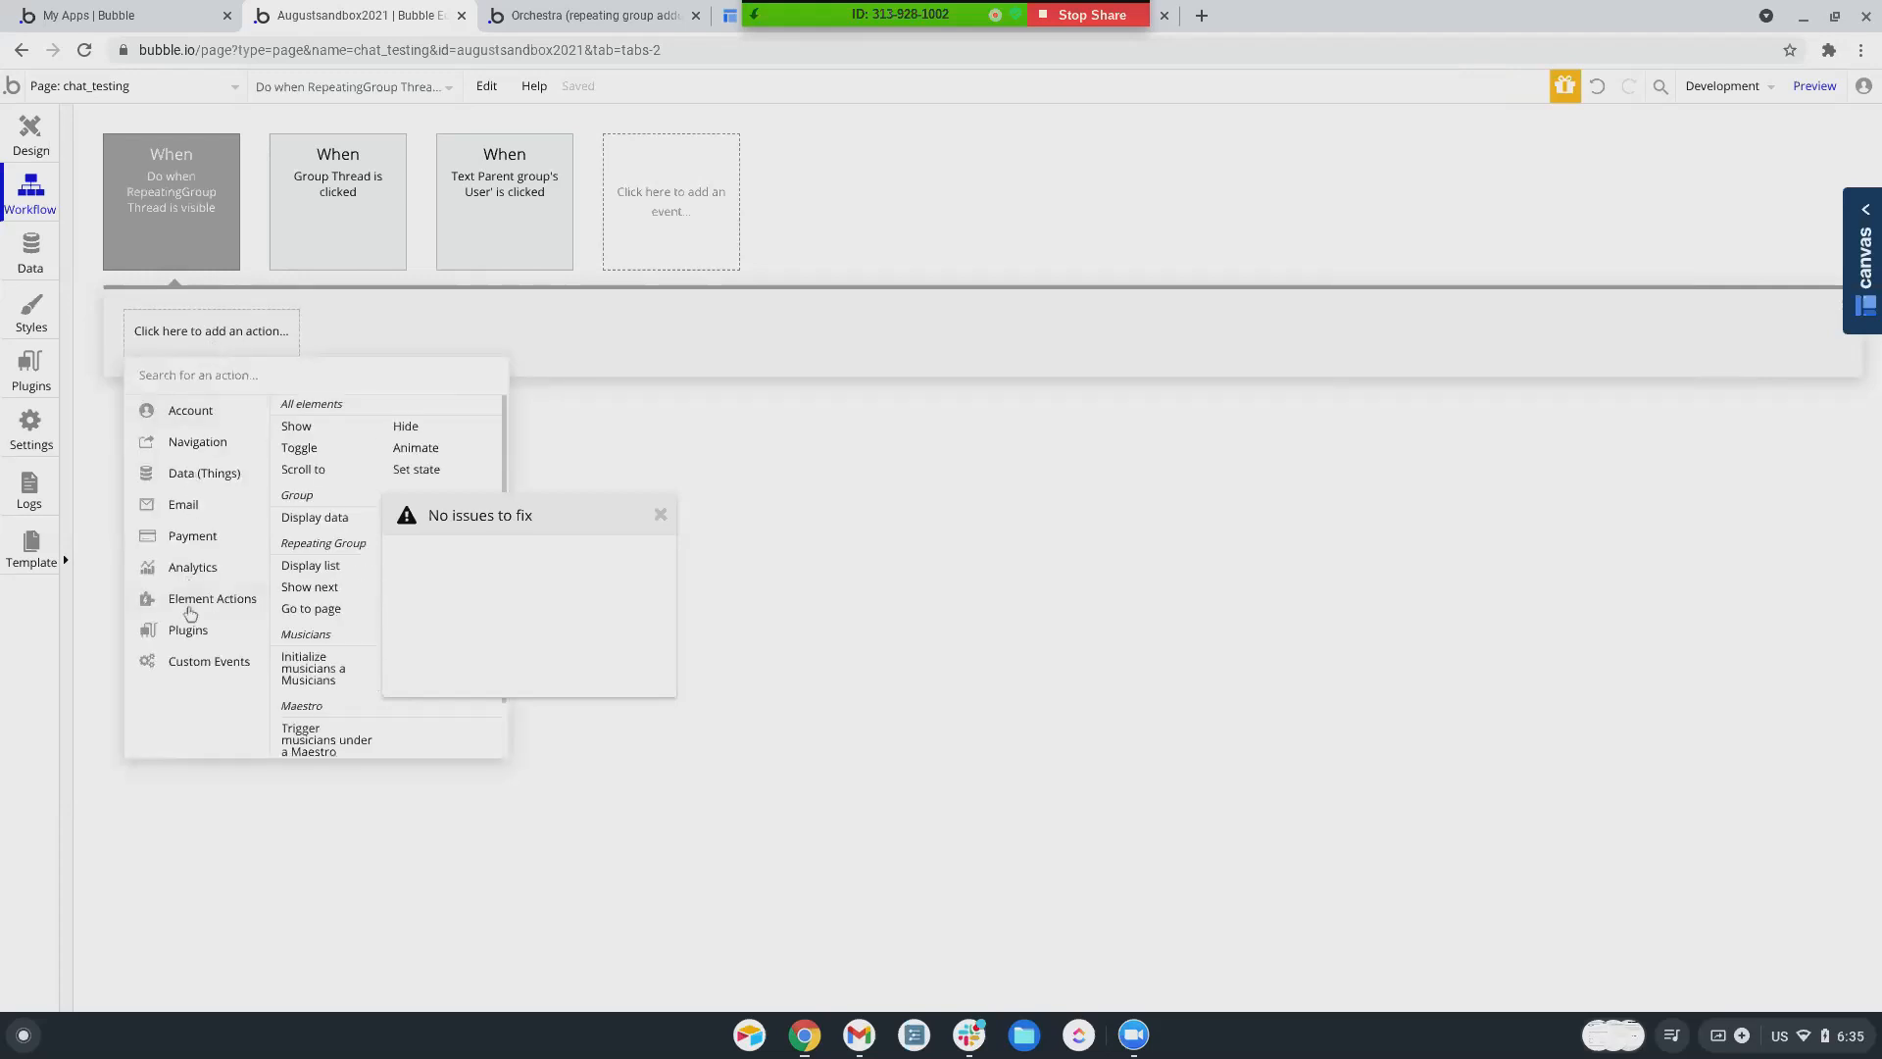
scroll(299, 627, "down", 2)
left_click(298, 635)
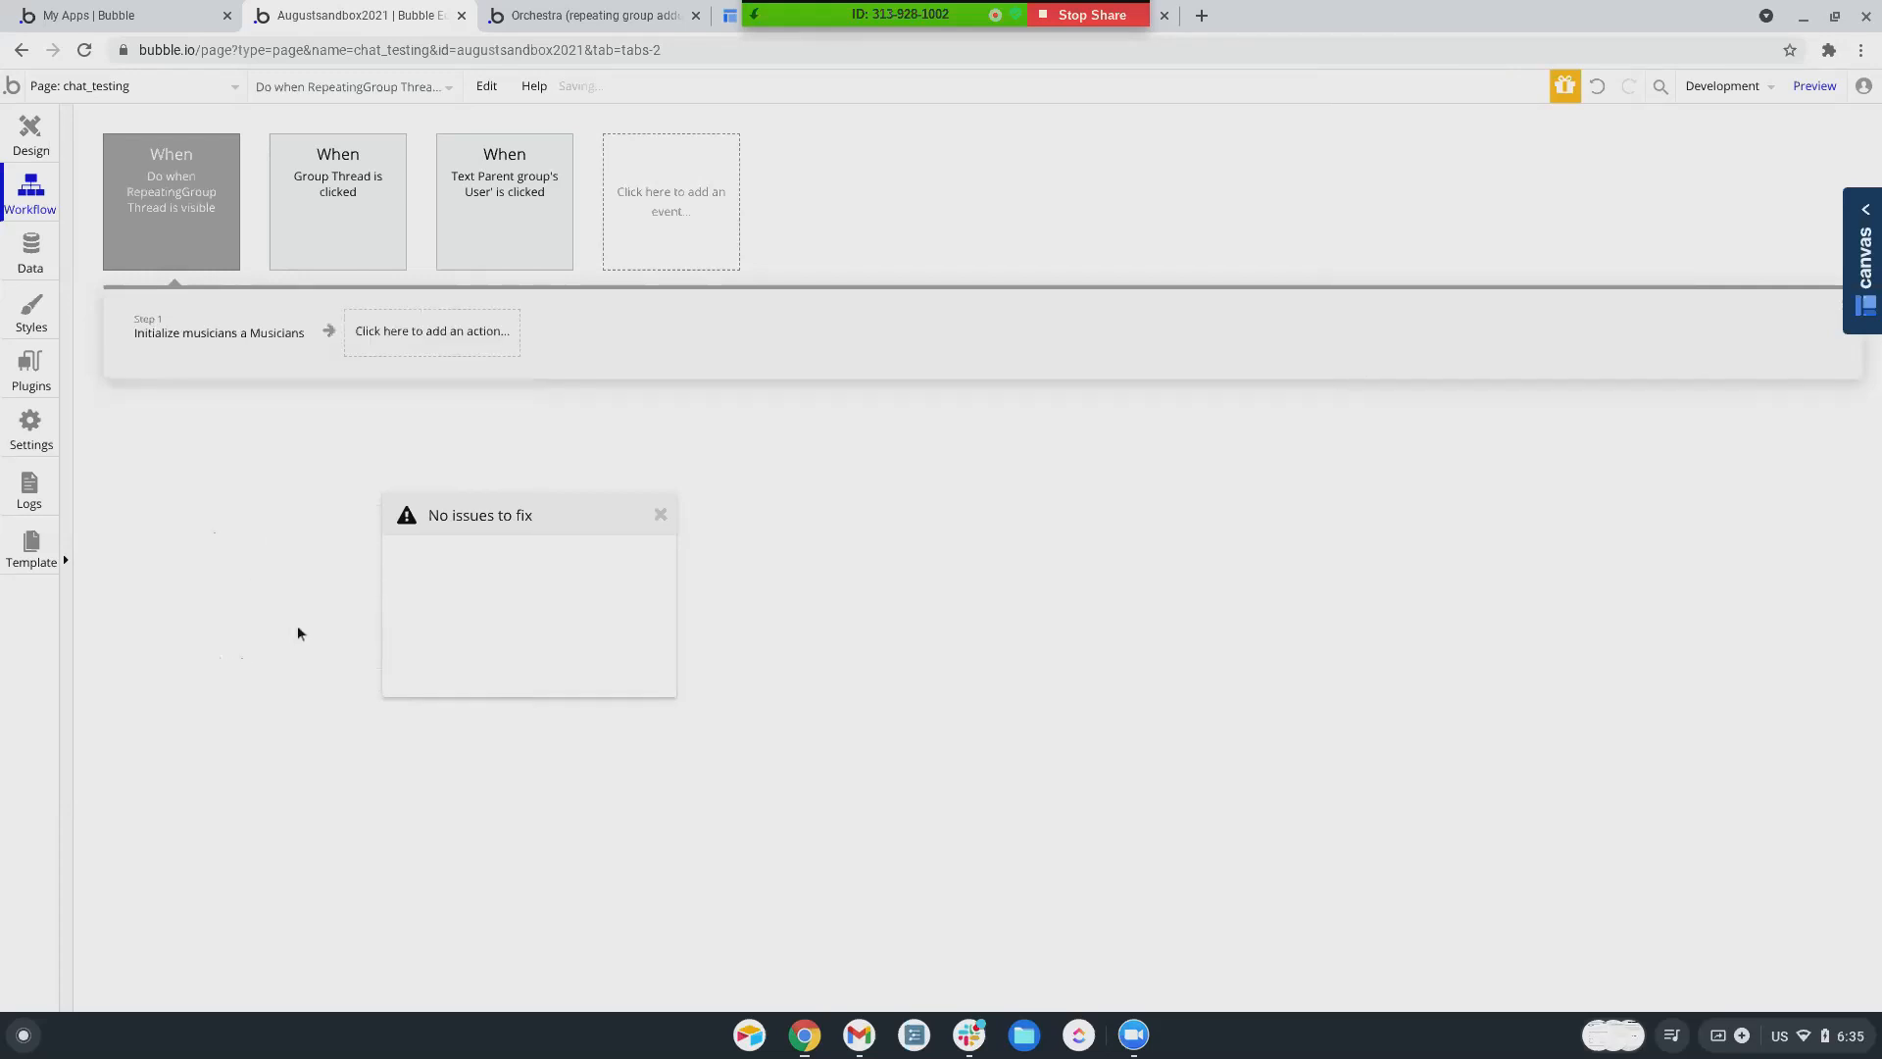
- Check which elements the Initialize musicians action offers and show the documentation for its Musicians class
left_click(1495, 243)
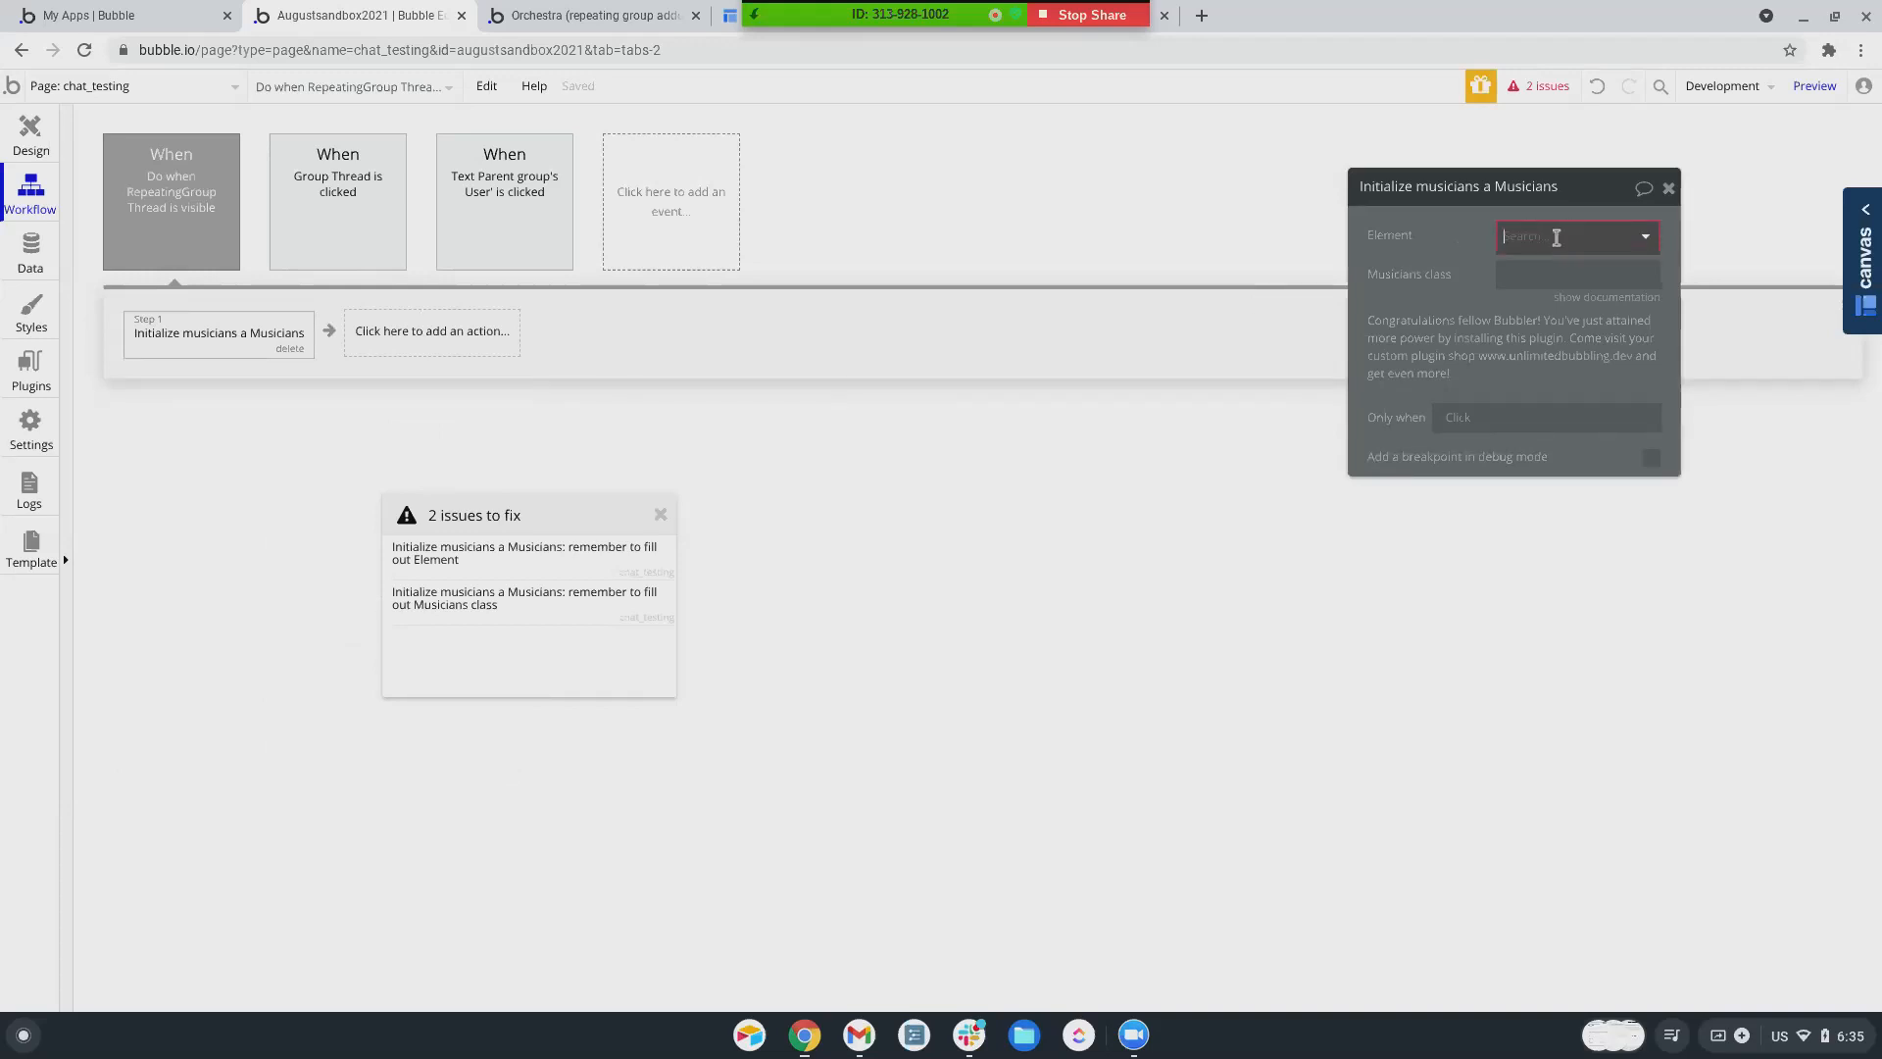
left_click(1438, 237)
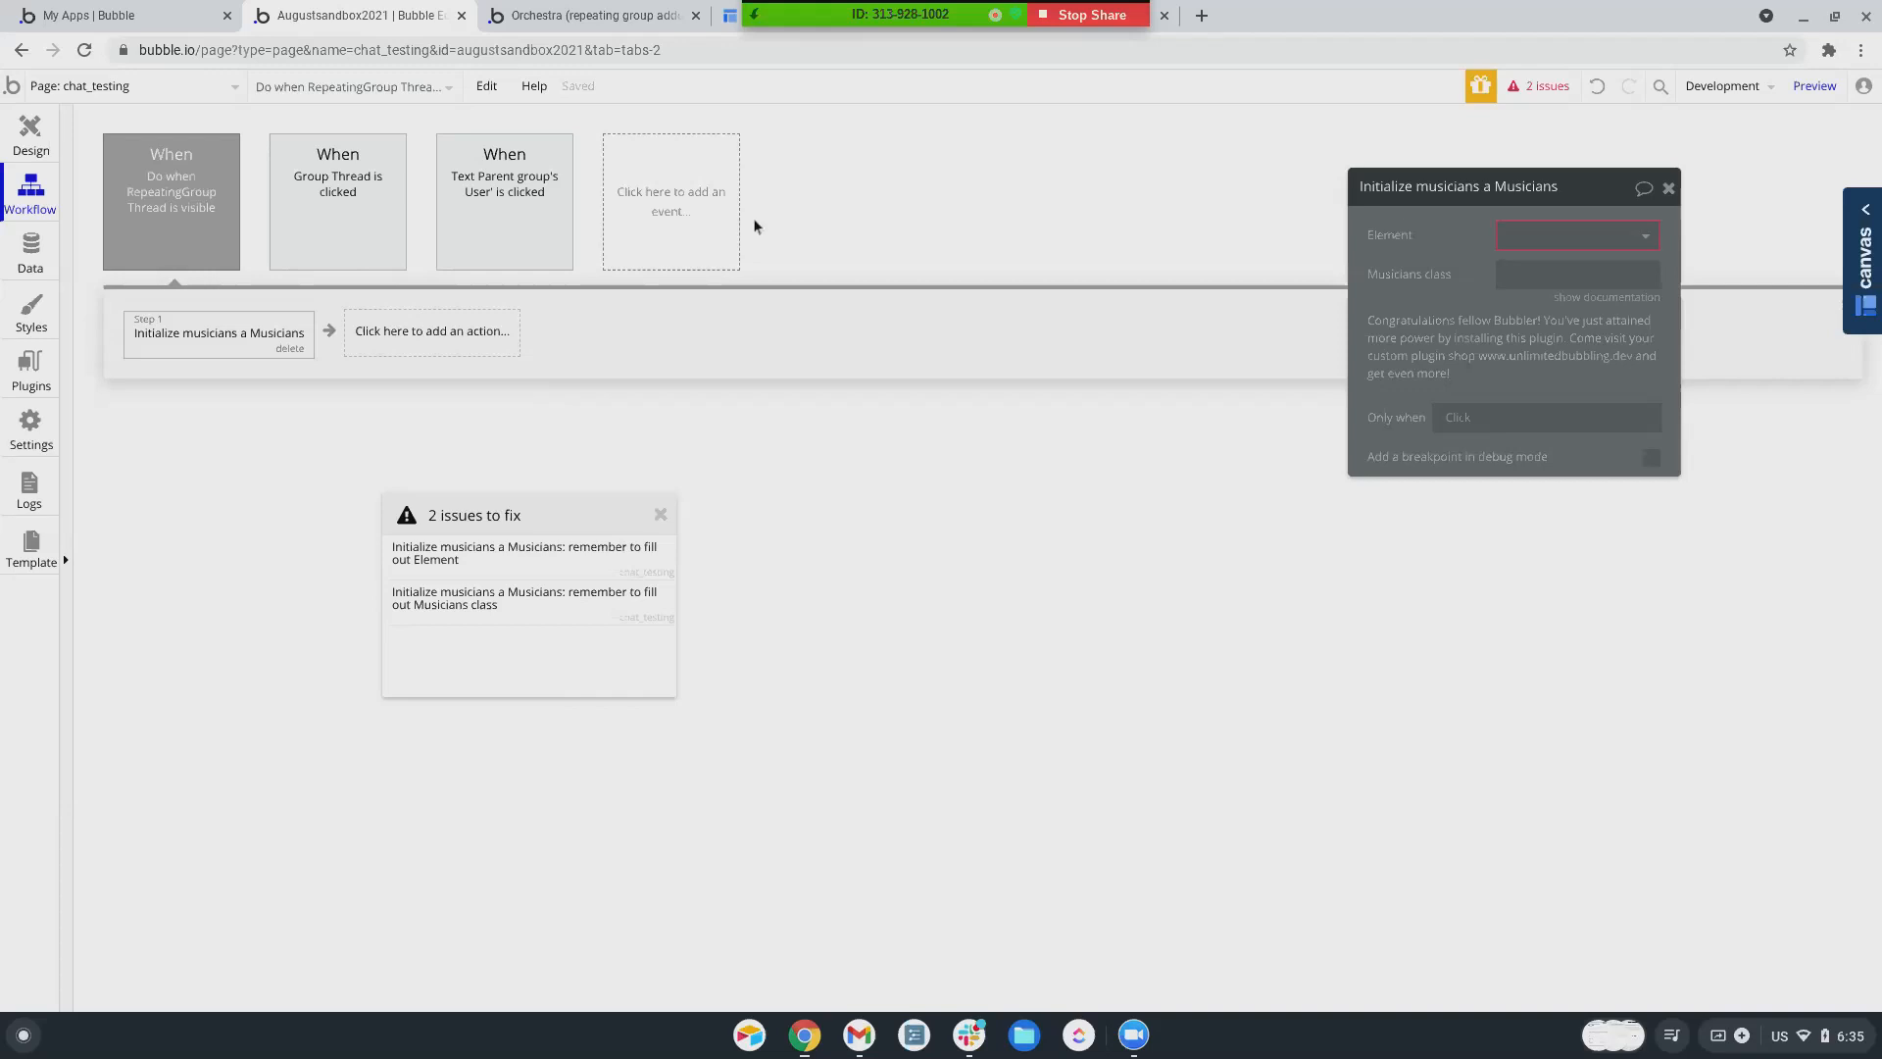
left_click(1529, 277)
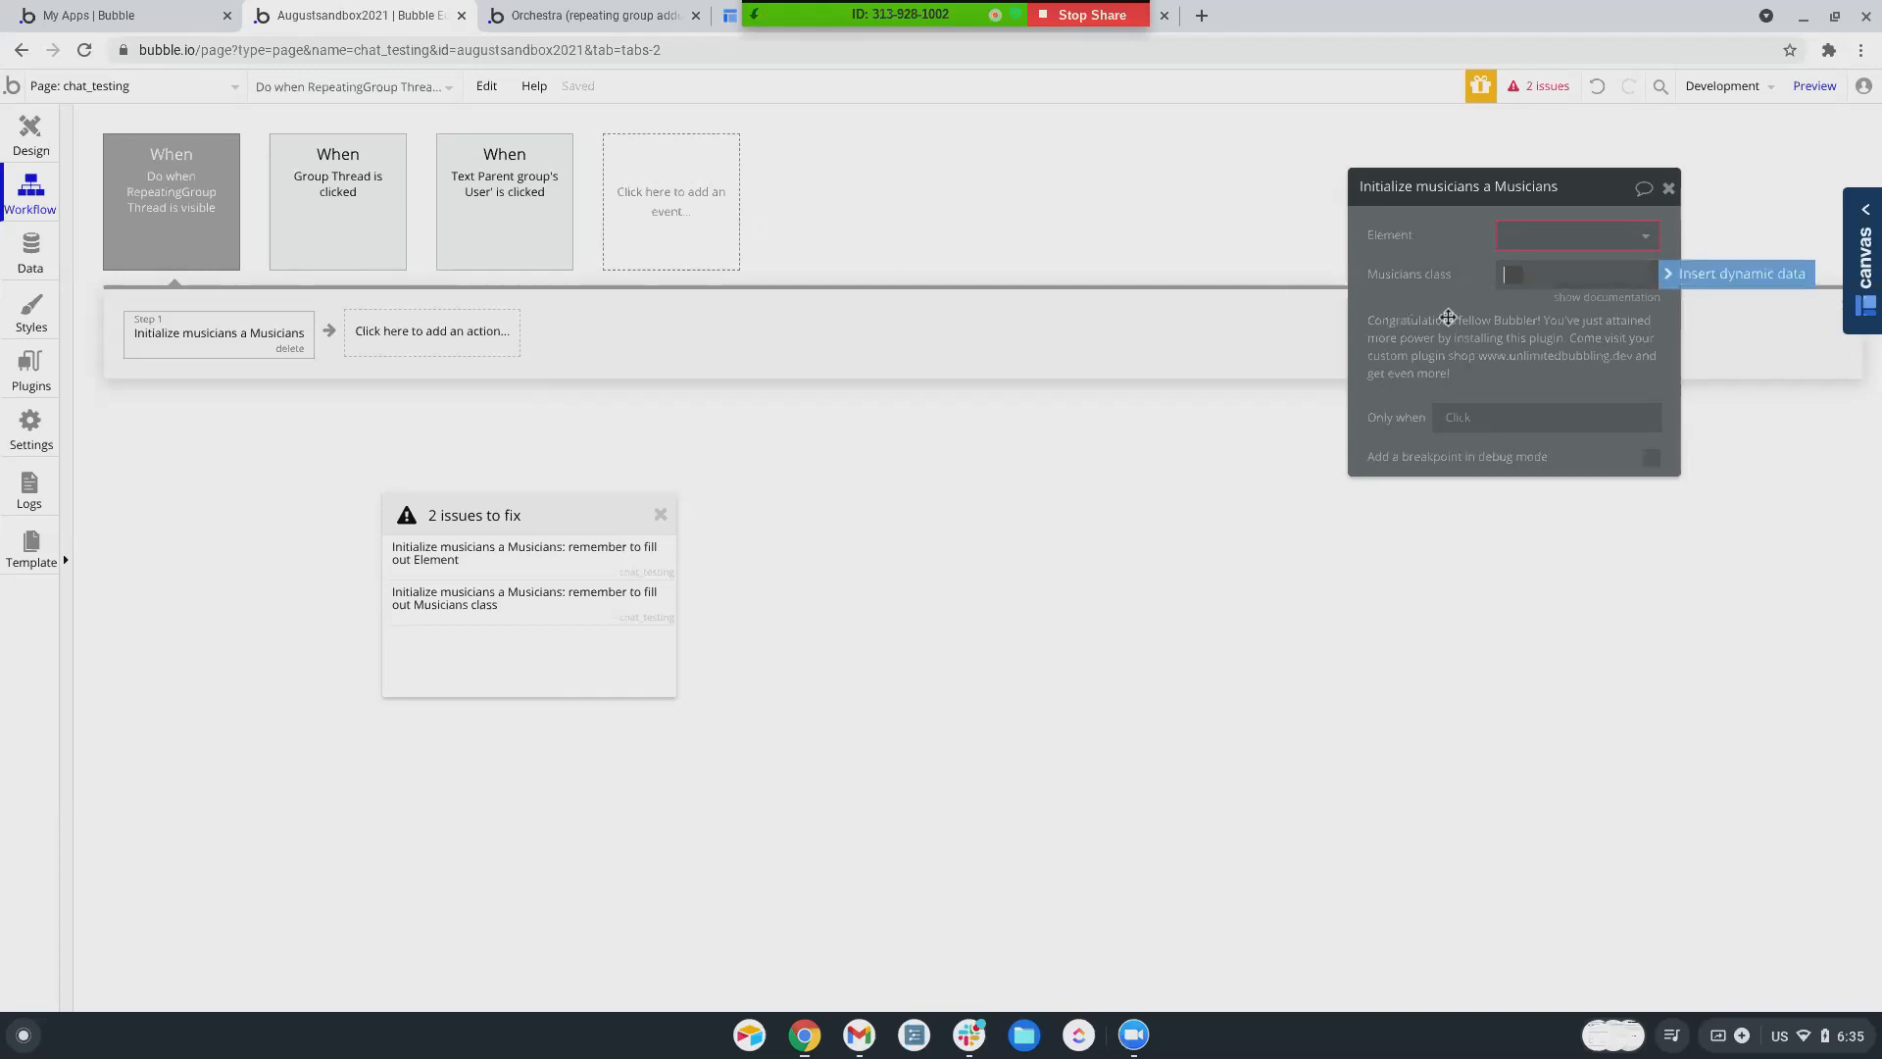
left_click(1569, 302)
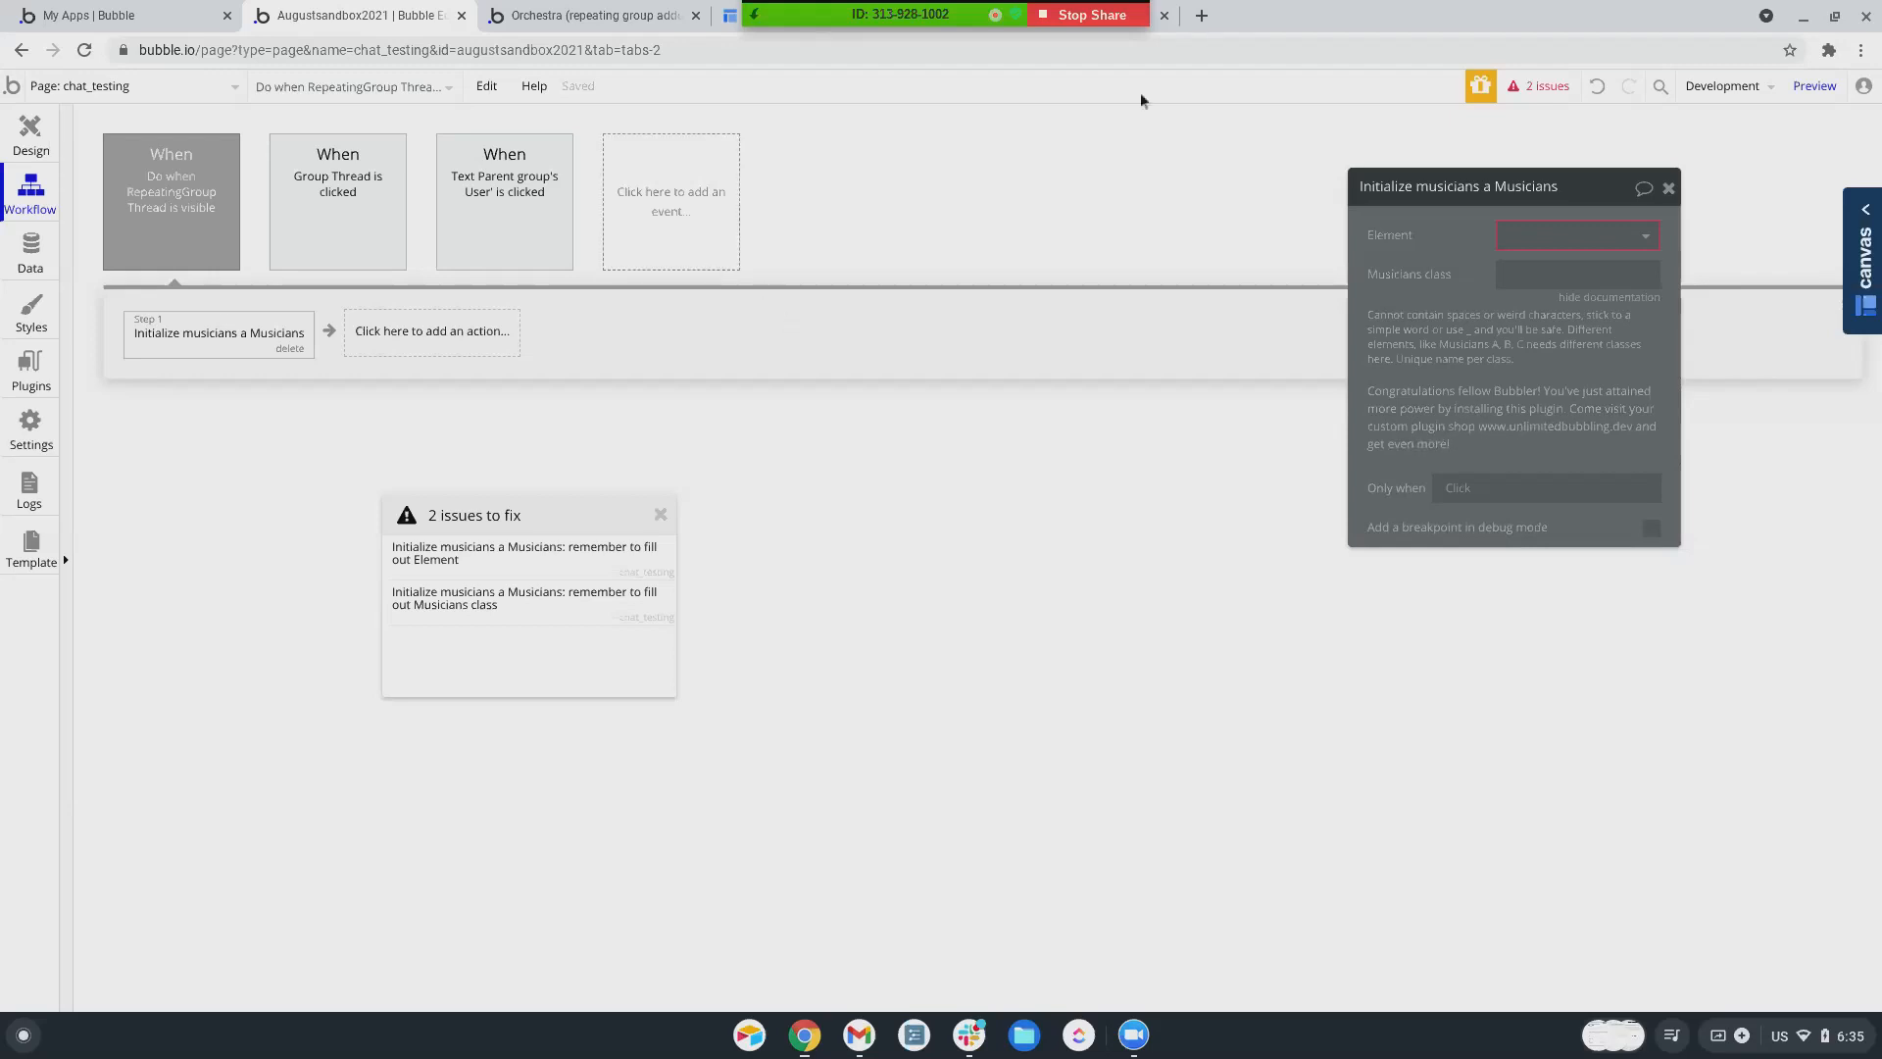
- Open unlimitedbubbling.dev, the plugin author's site, in a new browser tab
left_click(1200, 16)
type("unlimitedbubbleingdev.")
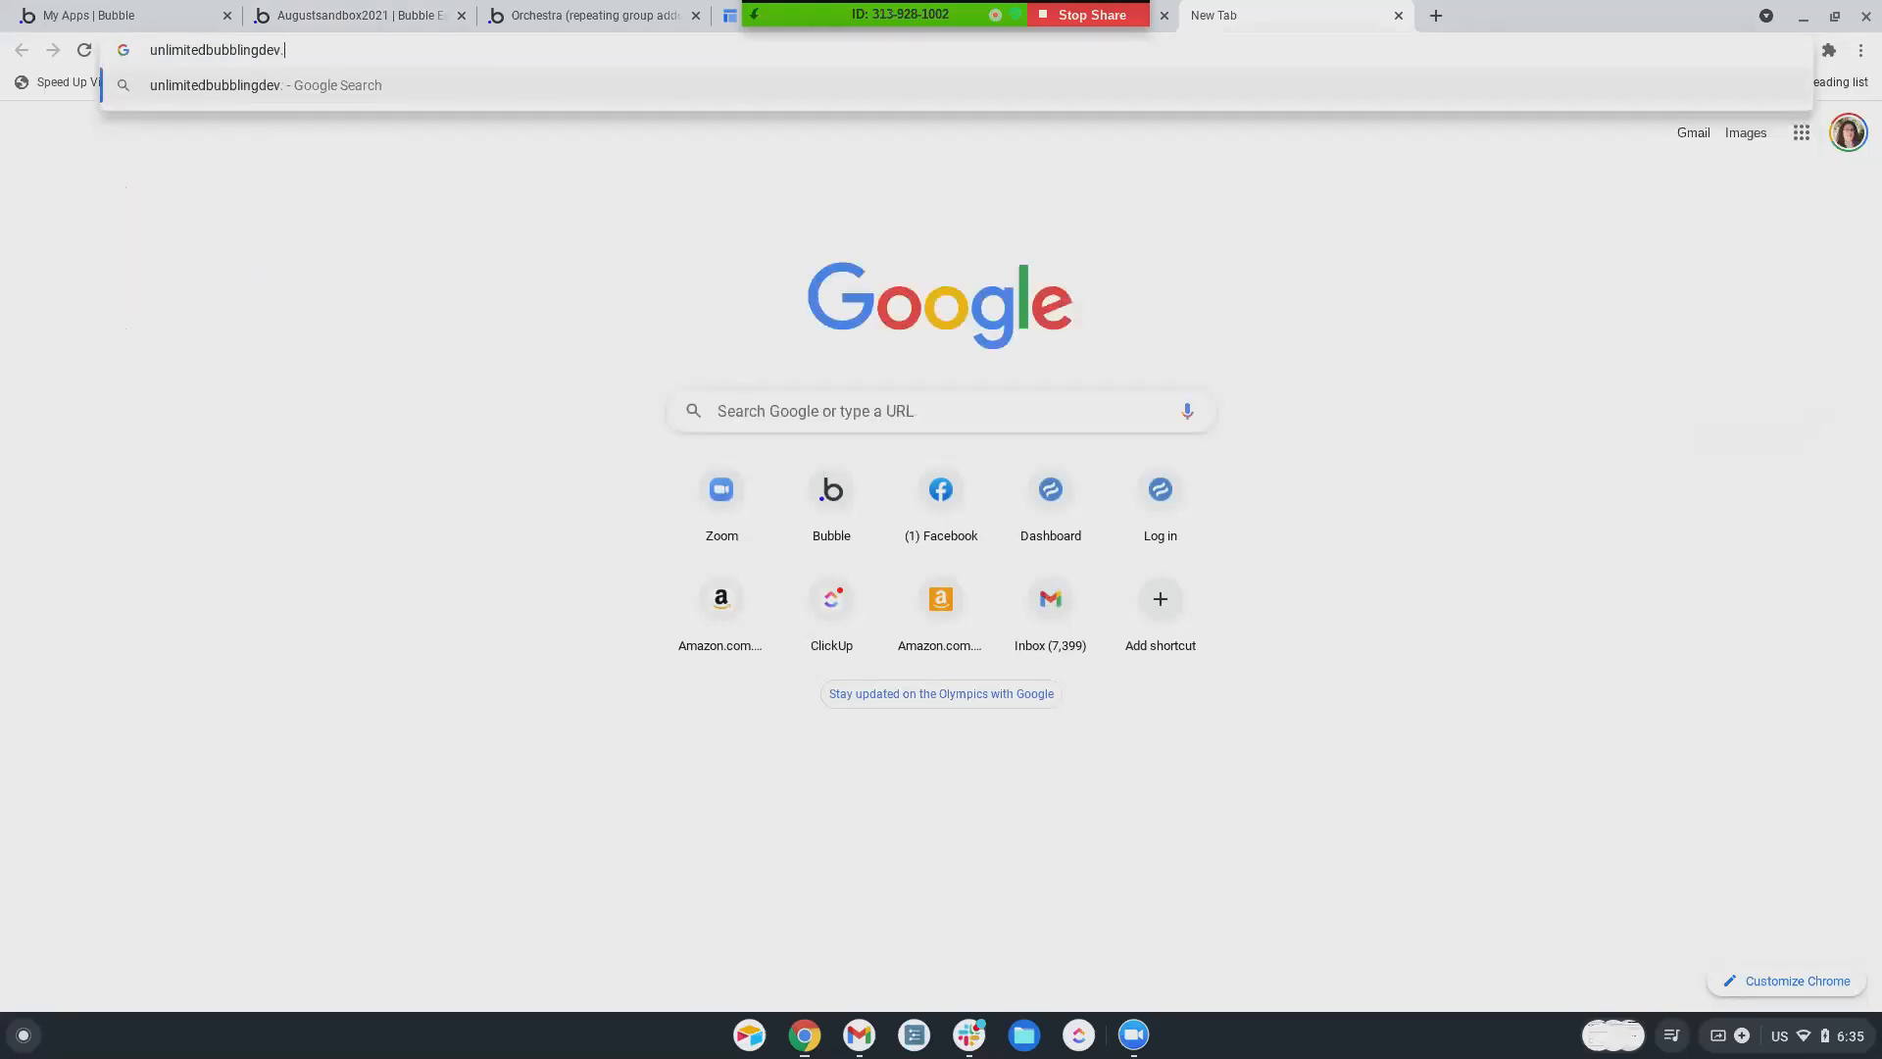
key("BackSpace")
key("BackSpace")
key("BackSpace")
key("BackSpace")
type(".de")
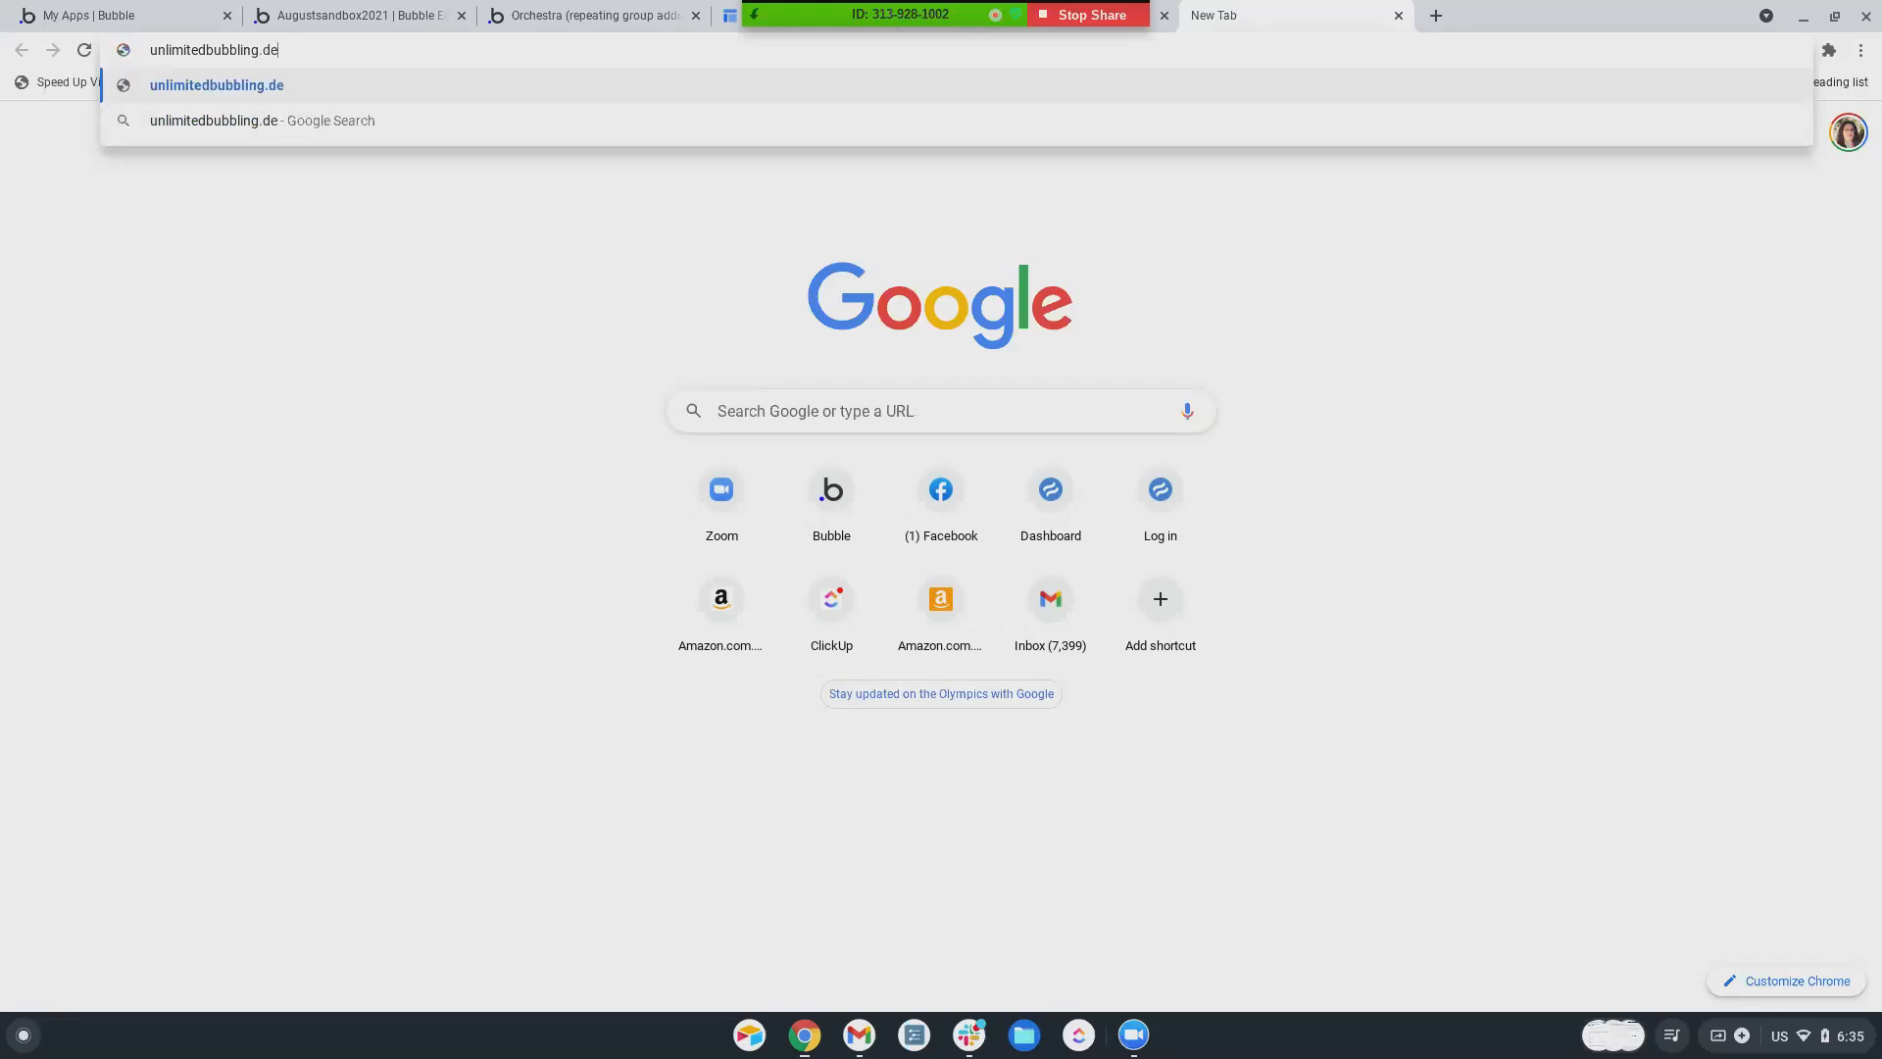
type("v")
key("Return")
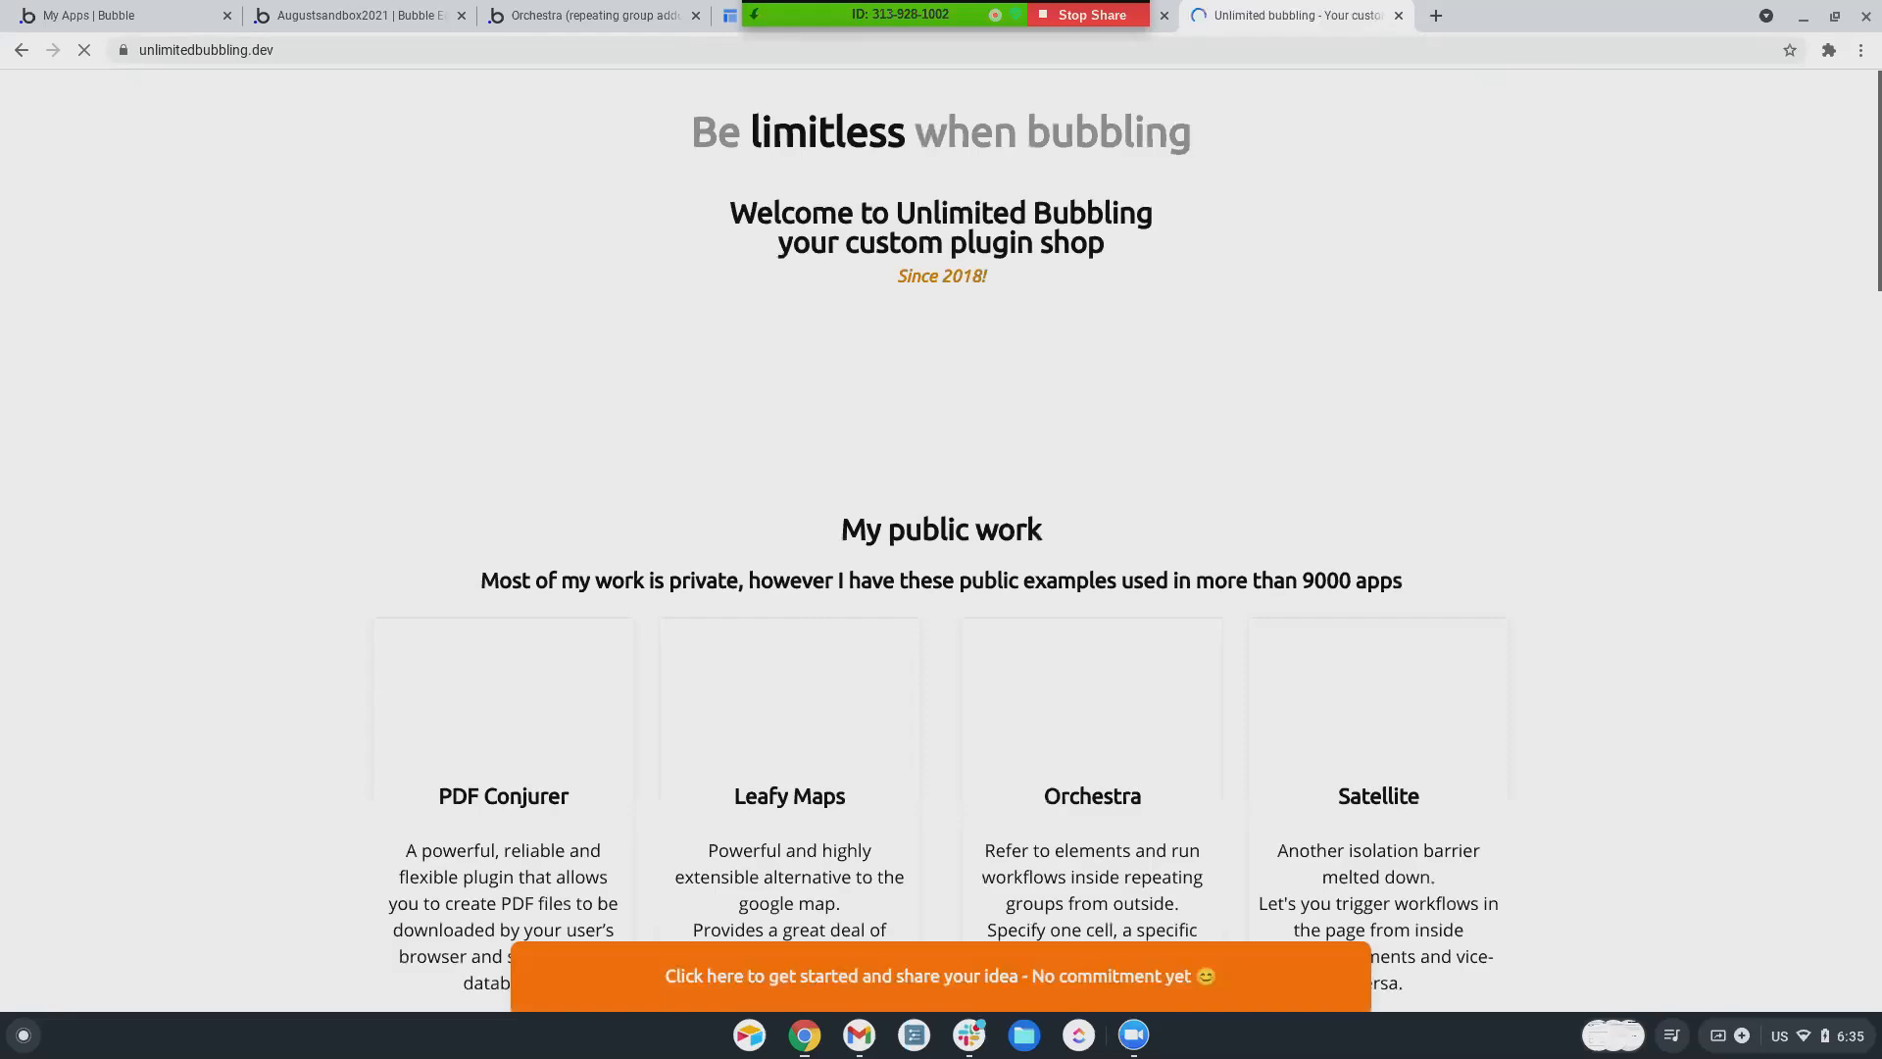
- Open the Bubble forum post for the Orchestra plugin from the public work cards and start reading it
scroll(370, 407, "down", 4)
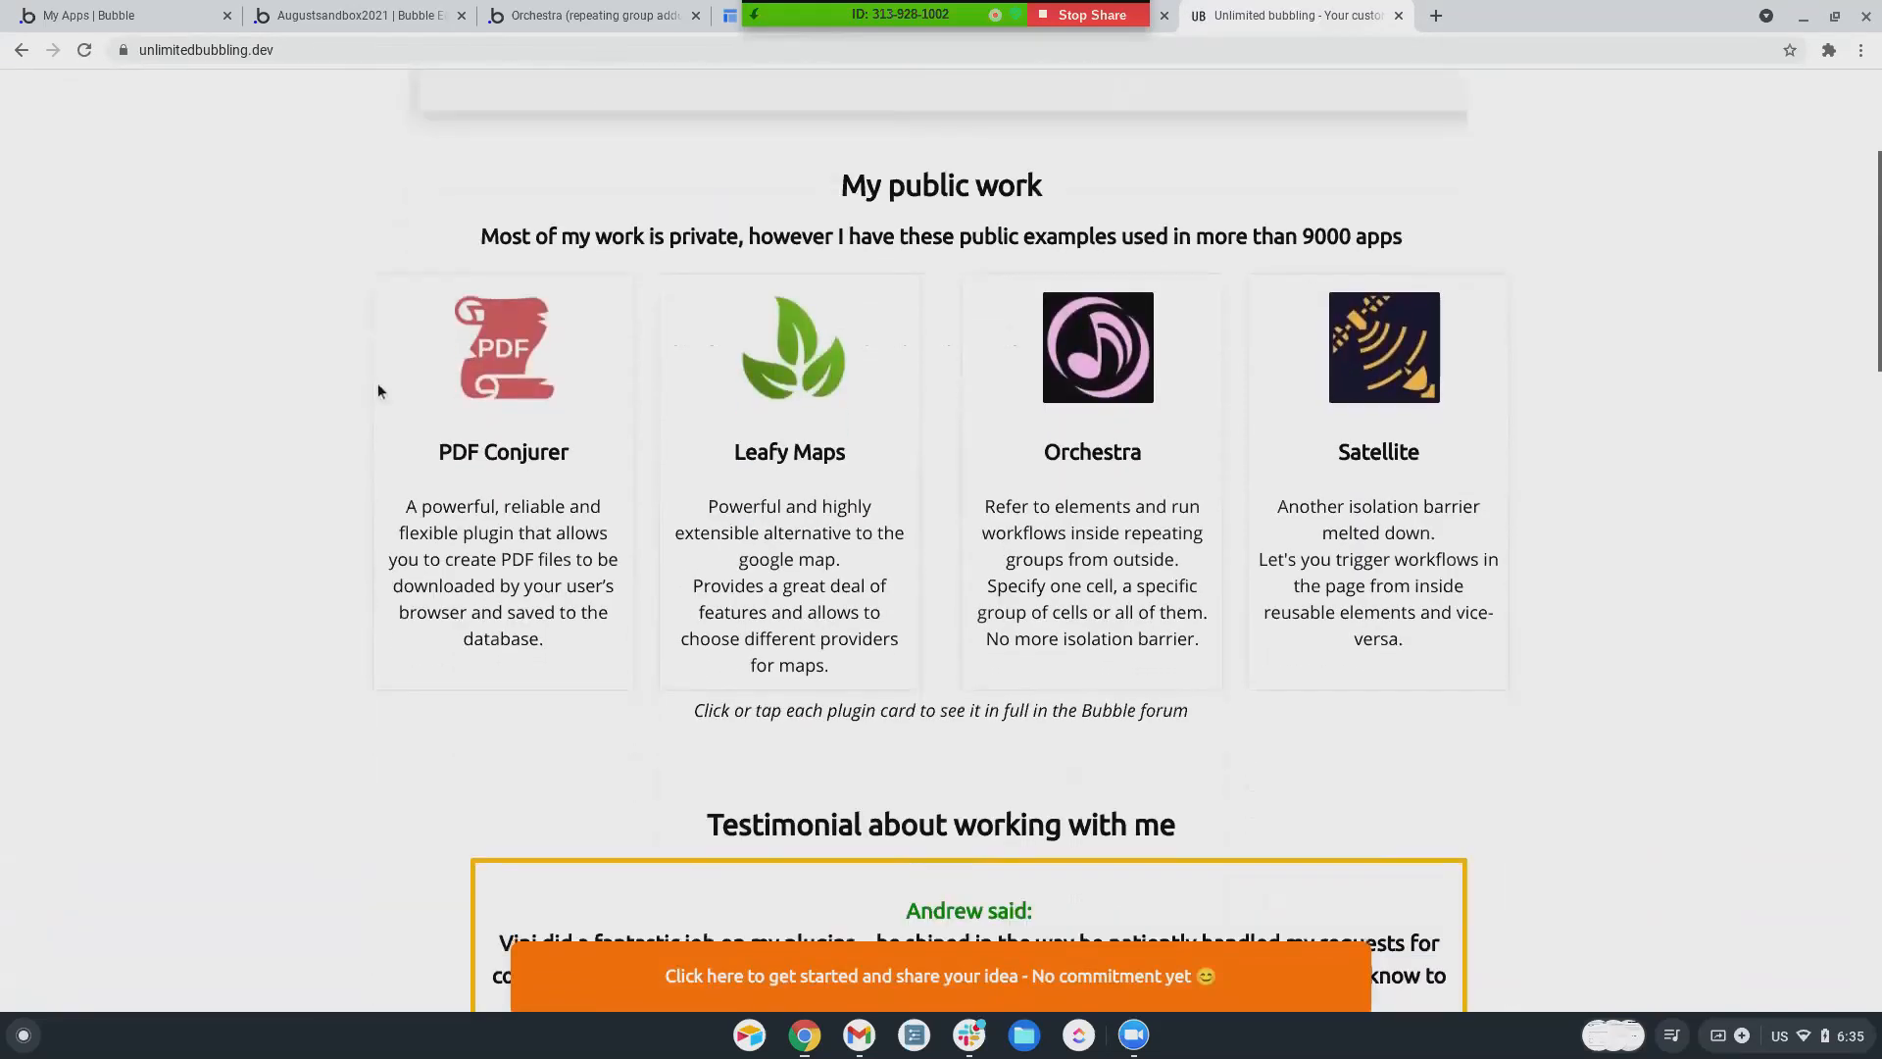
left_click(1118, 543)
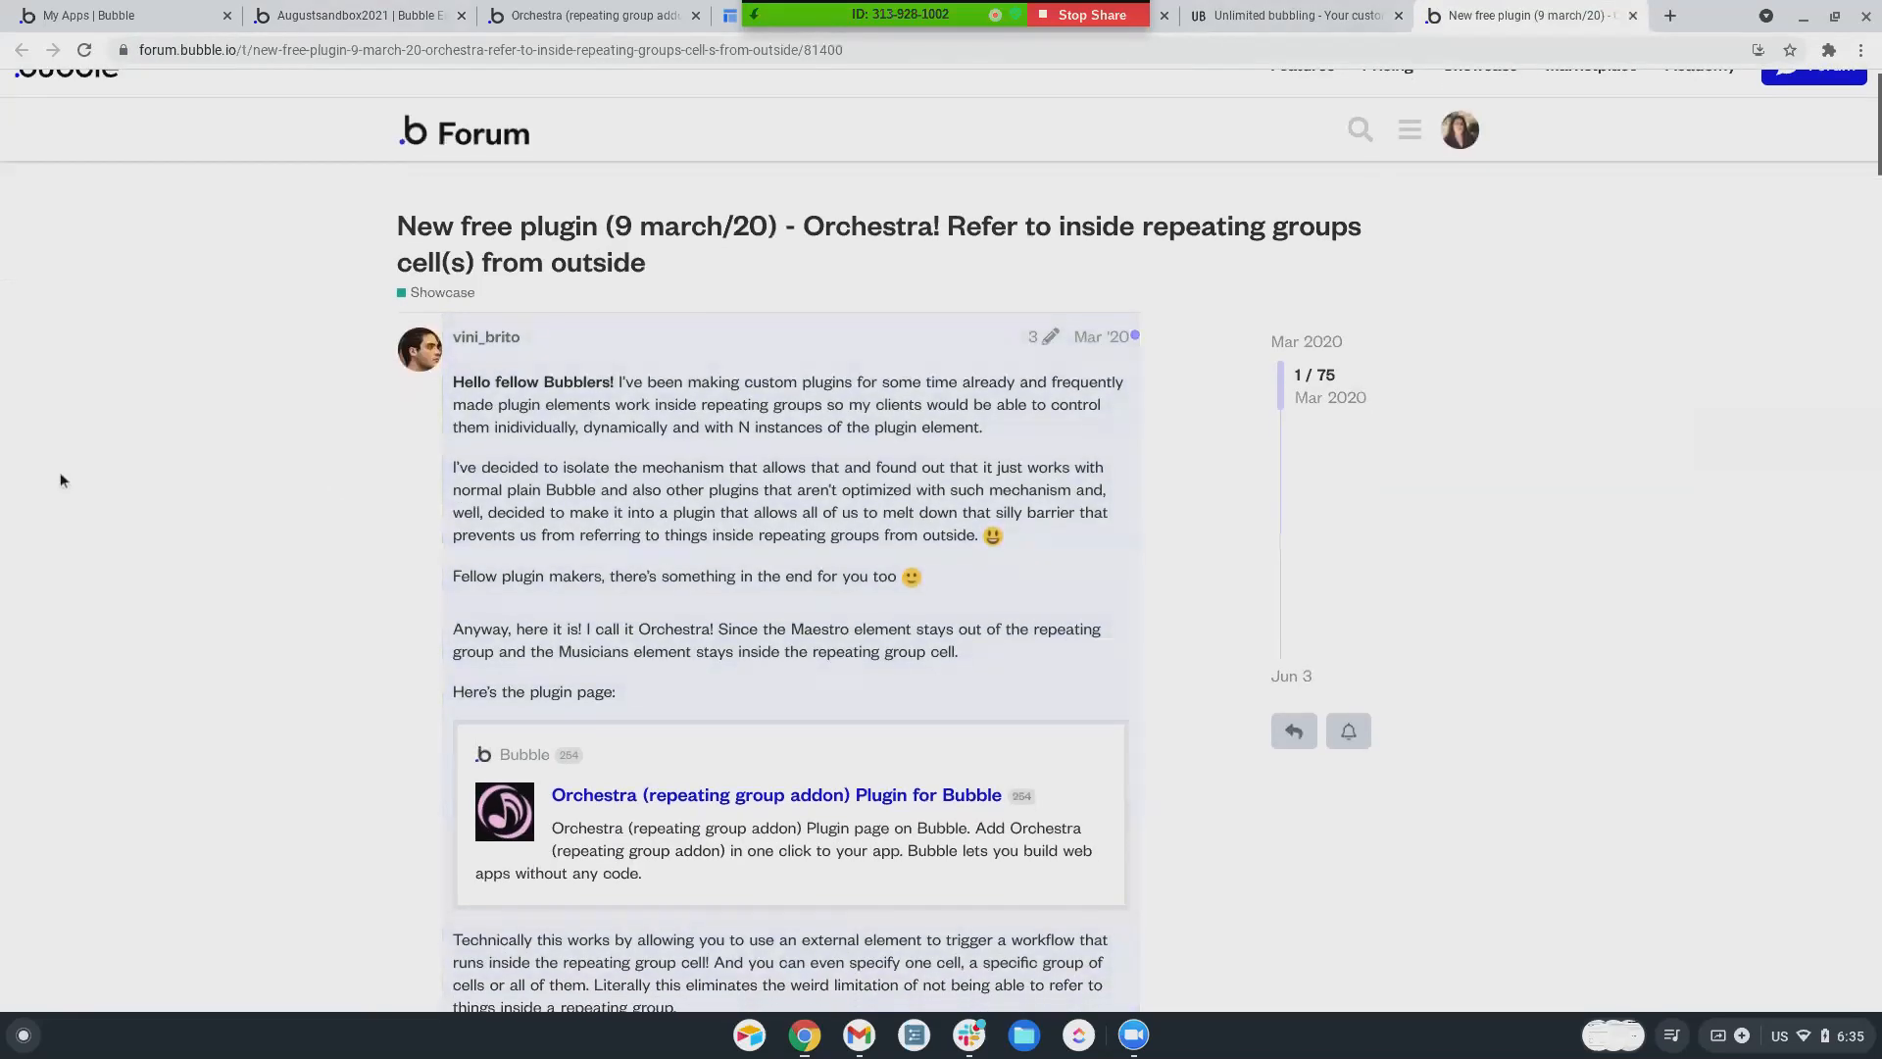
scroll(61, 472, "down", 1)
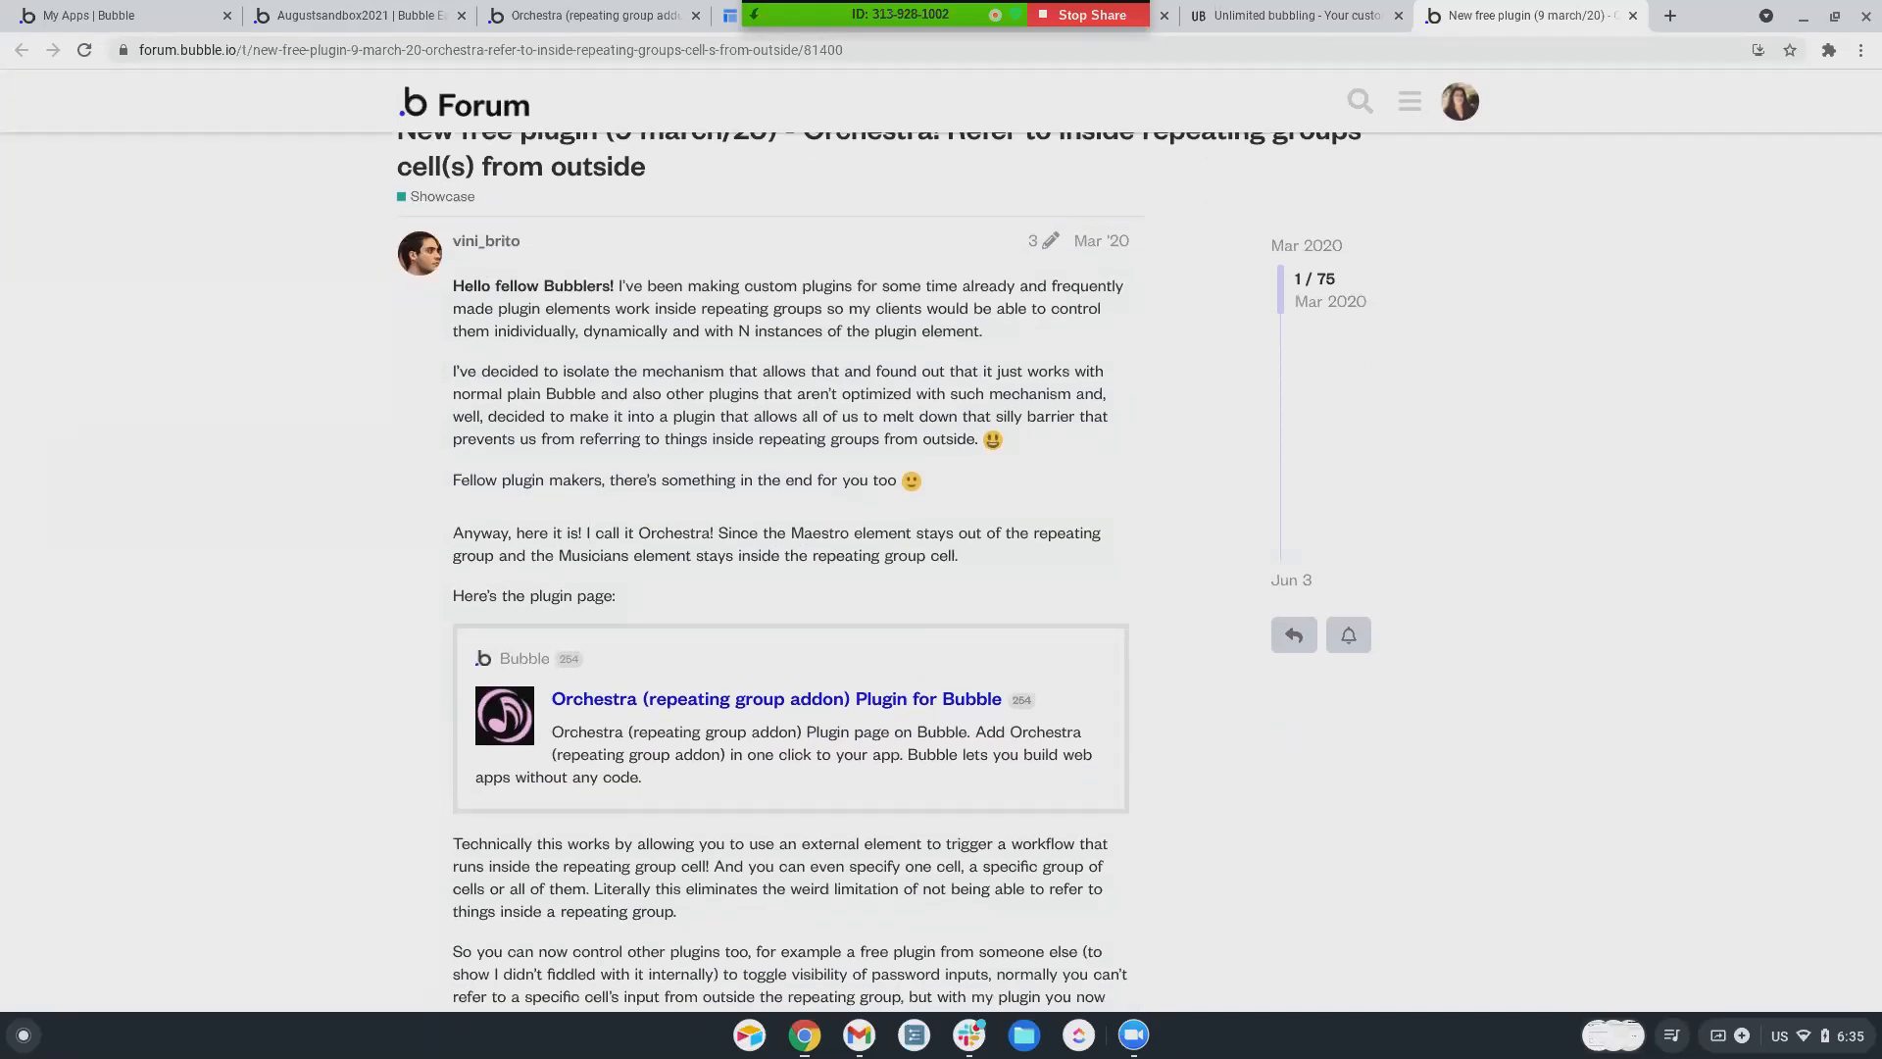
- Read through the rest of the Orchestra forum post, including its example link and the short setup summary for Maestro and Musicians
scroll(63, 457, "down", 1)
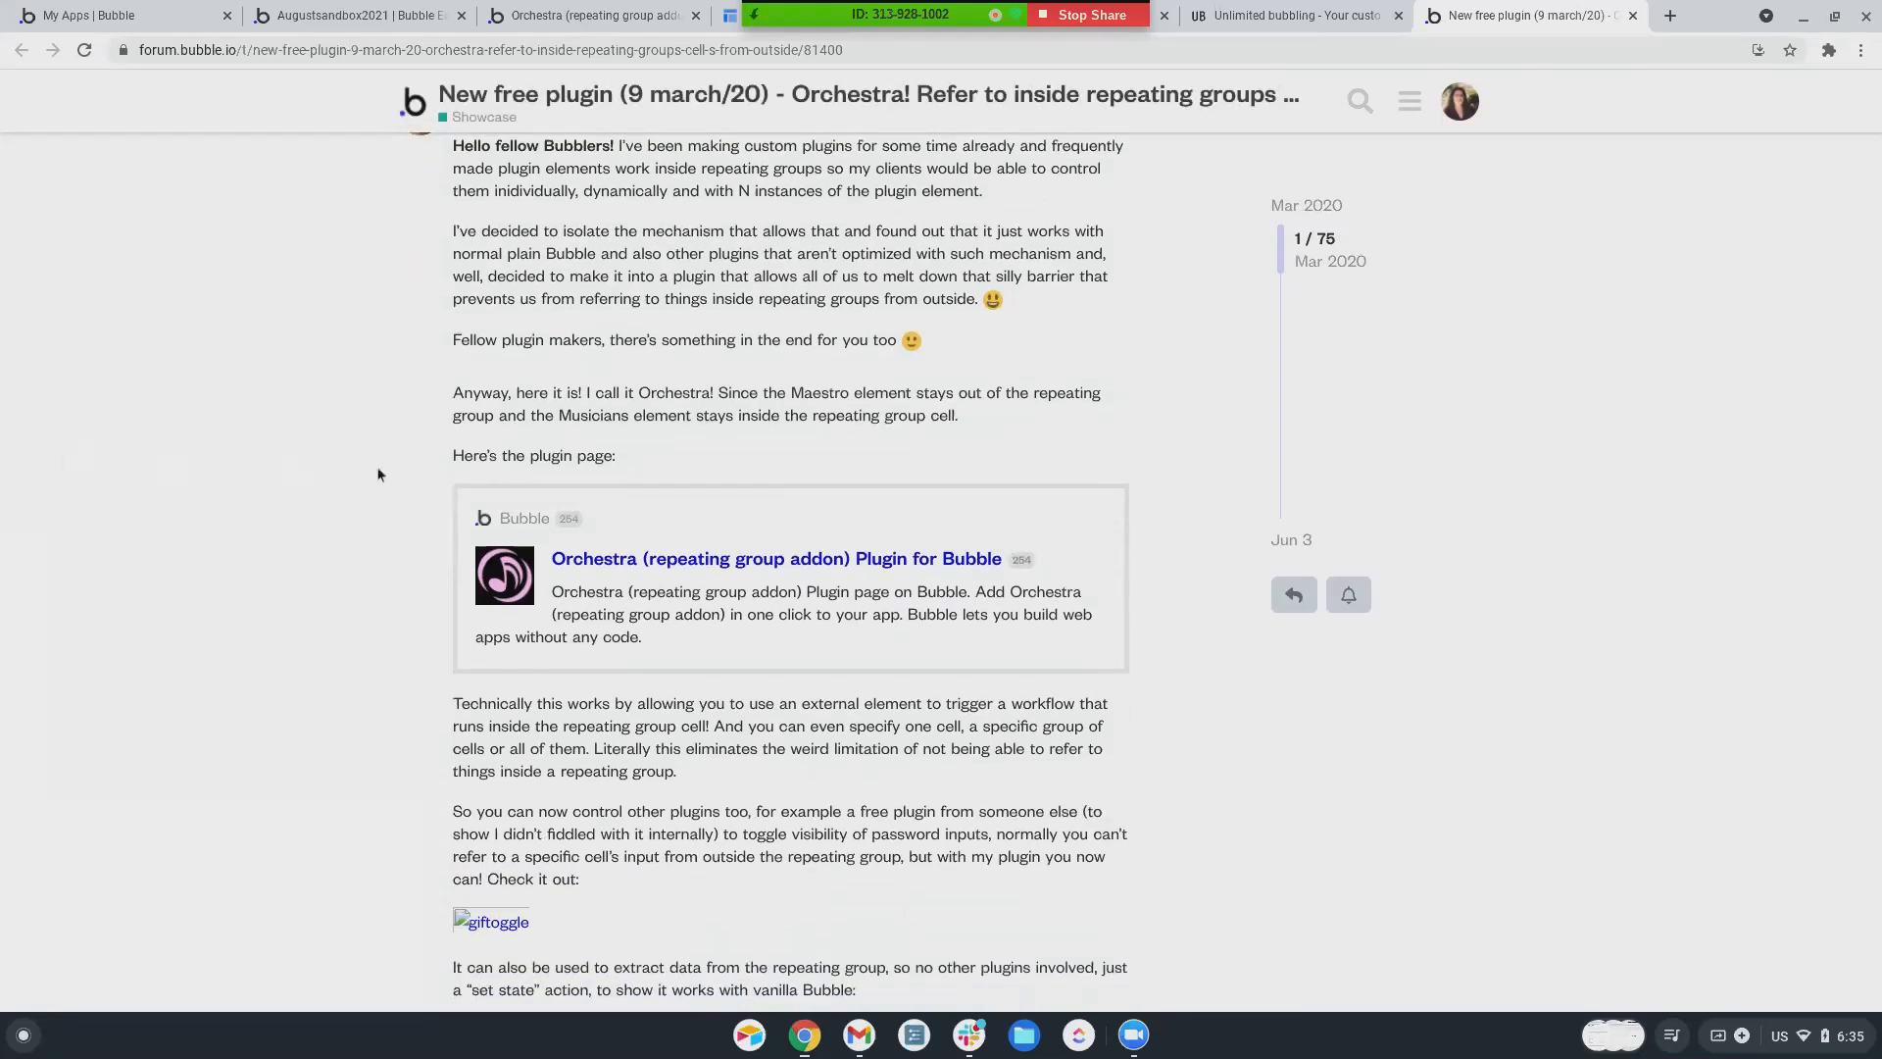
scroll(377, 467, "down", 1)
scroll(380, 472, "down", 2)
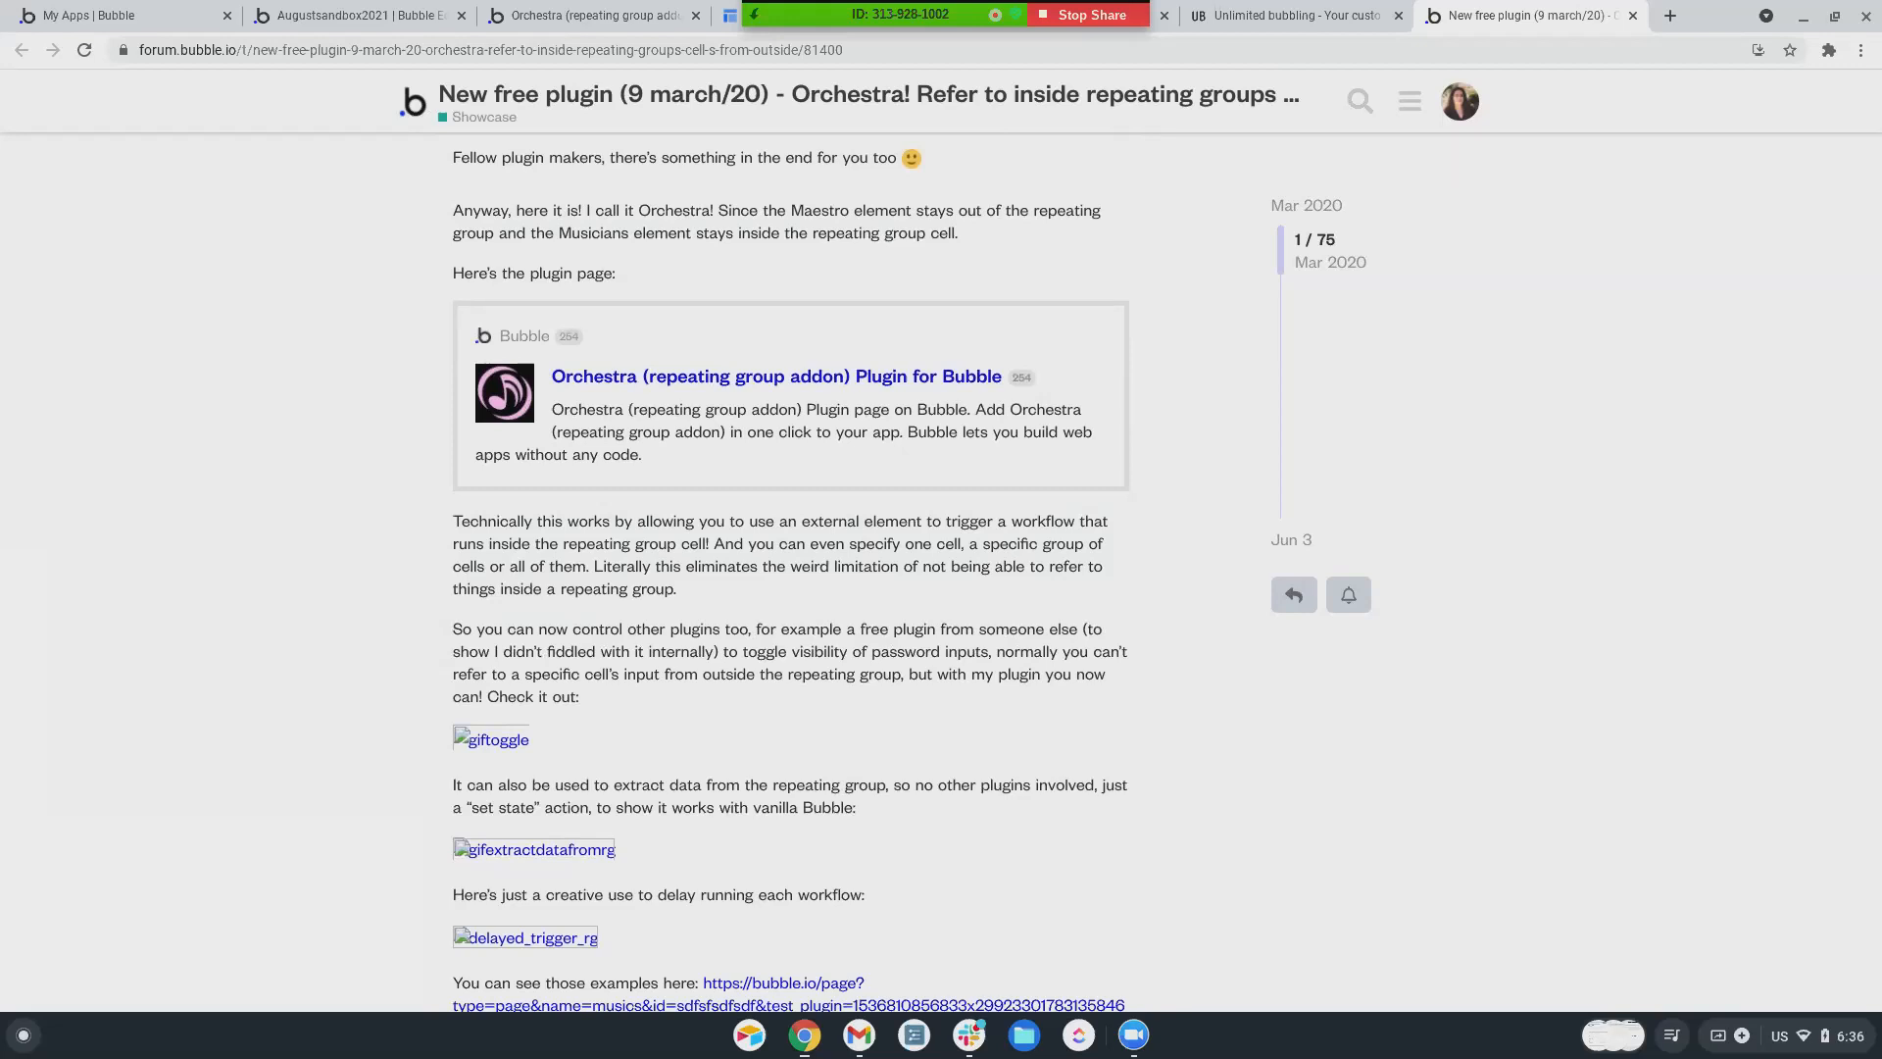
scroll(381, 467, "down", 4)
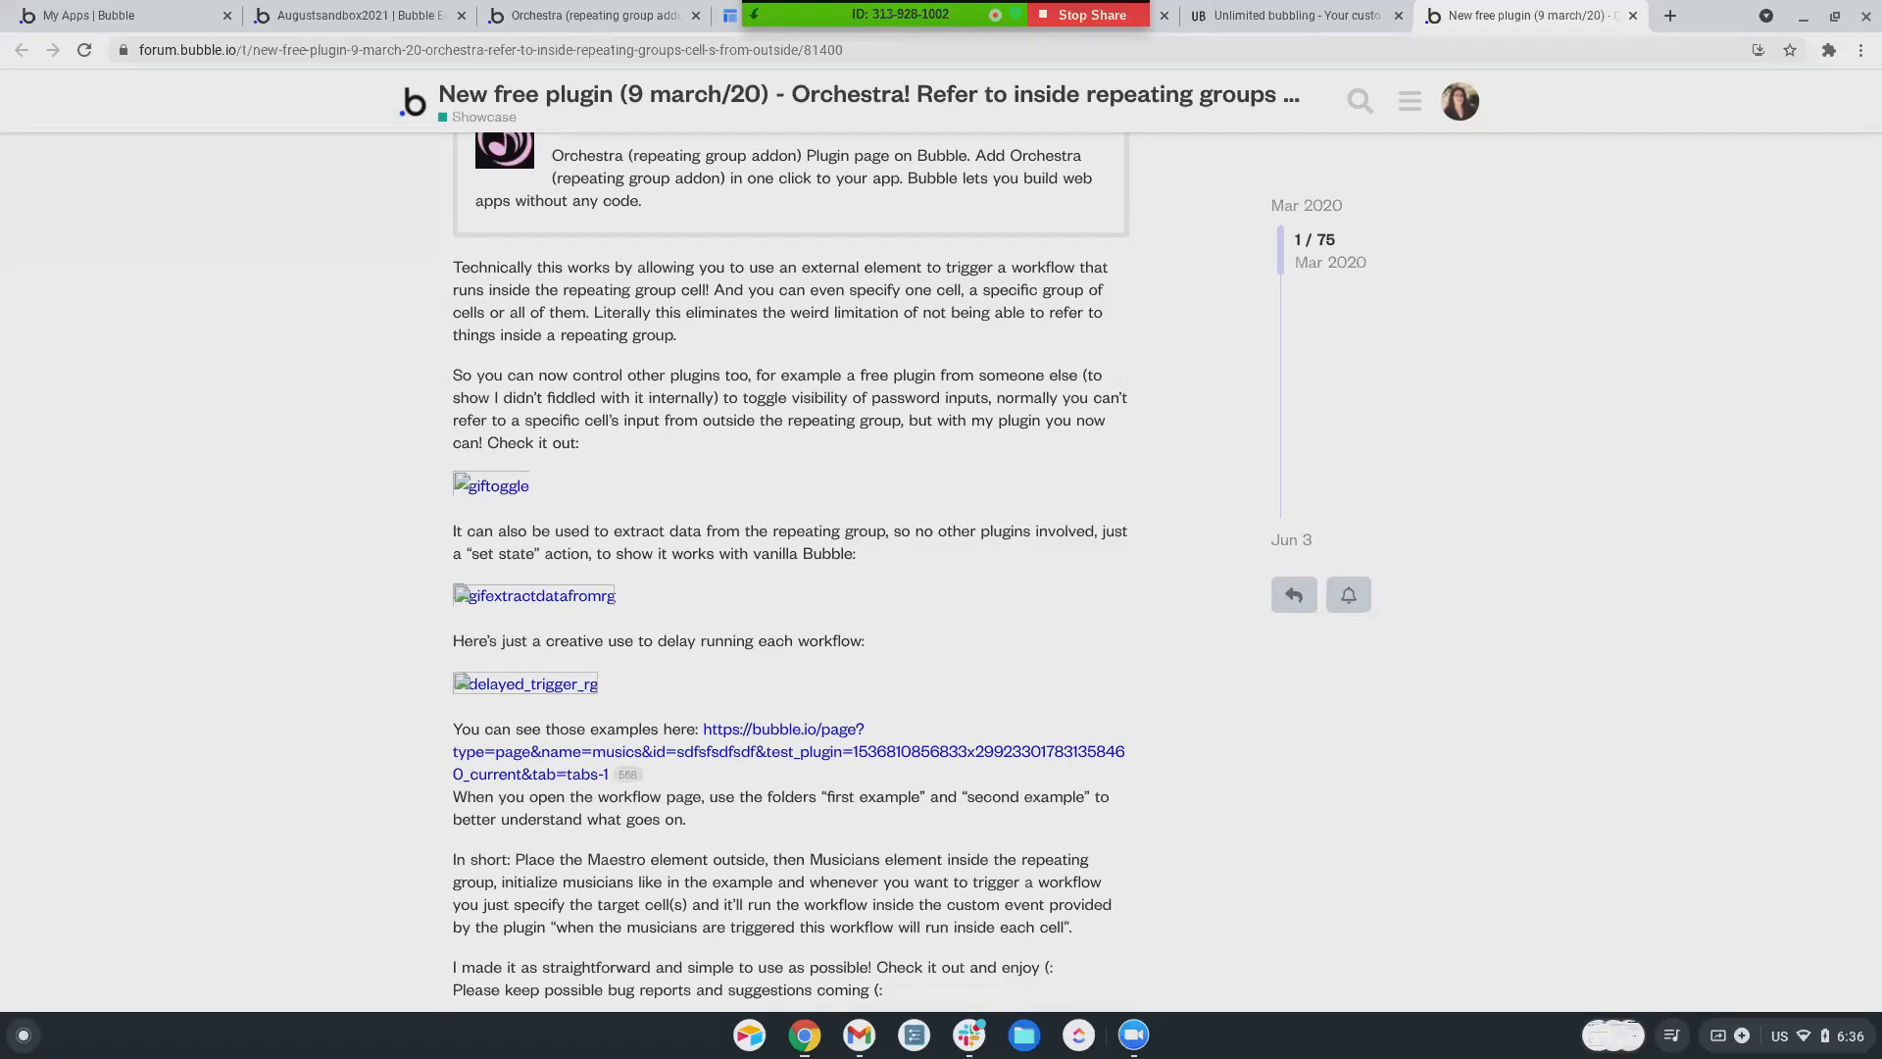
scroll(425, 339, "down", 1)
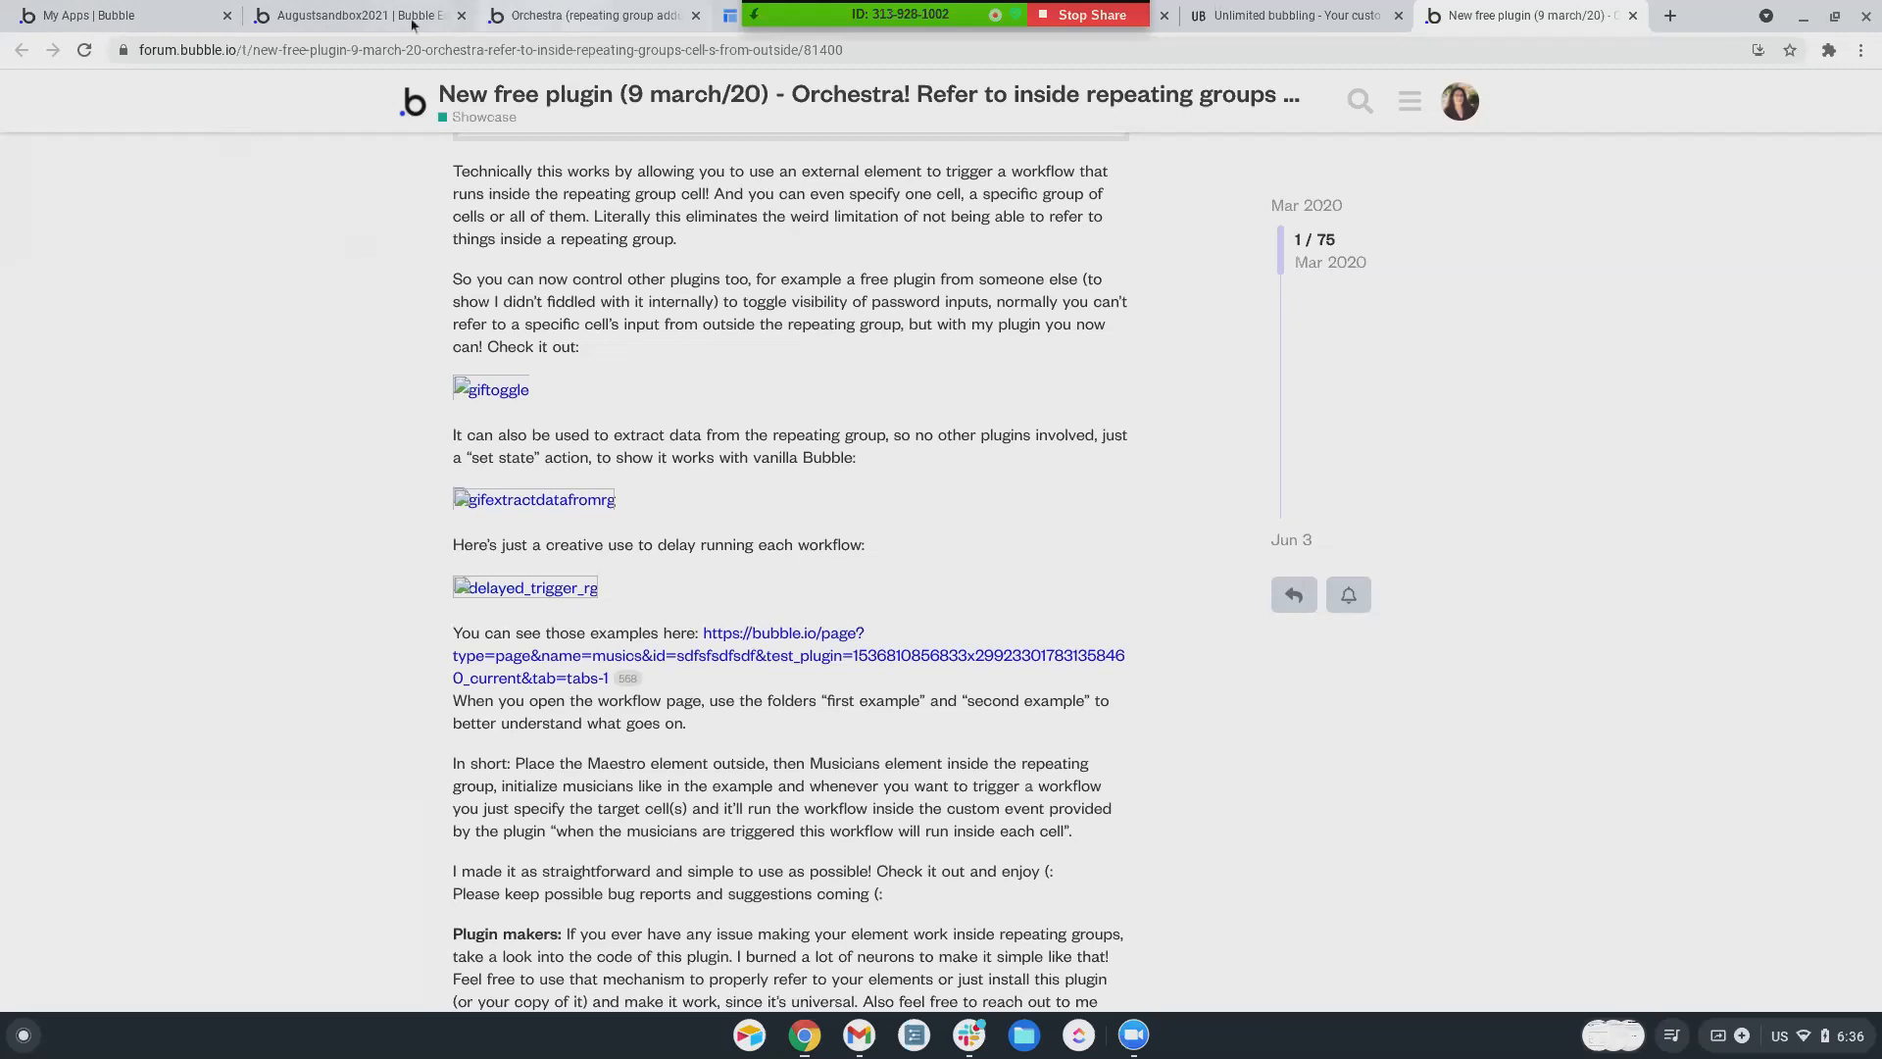
scroll(573, 247, "down", 3)
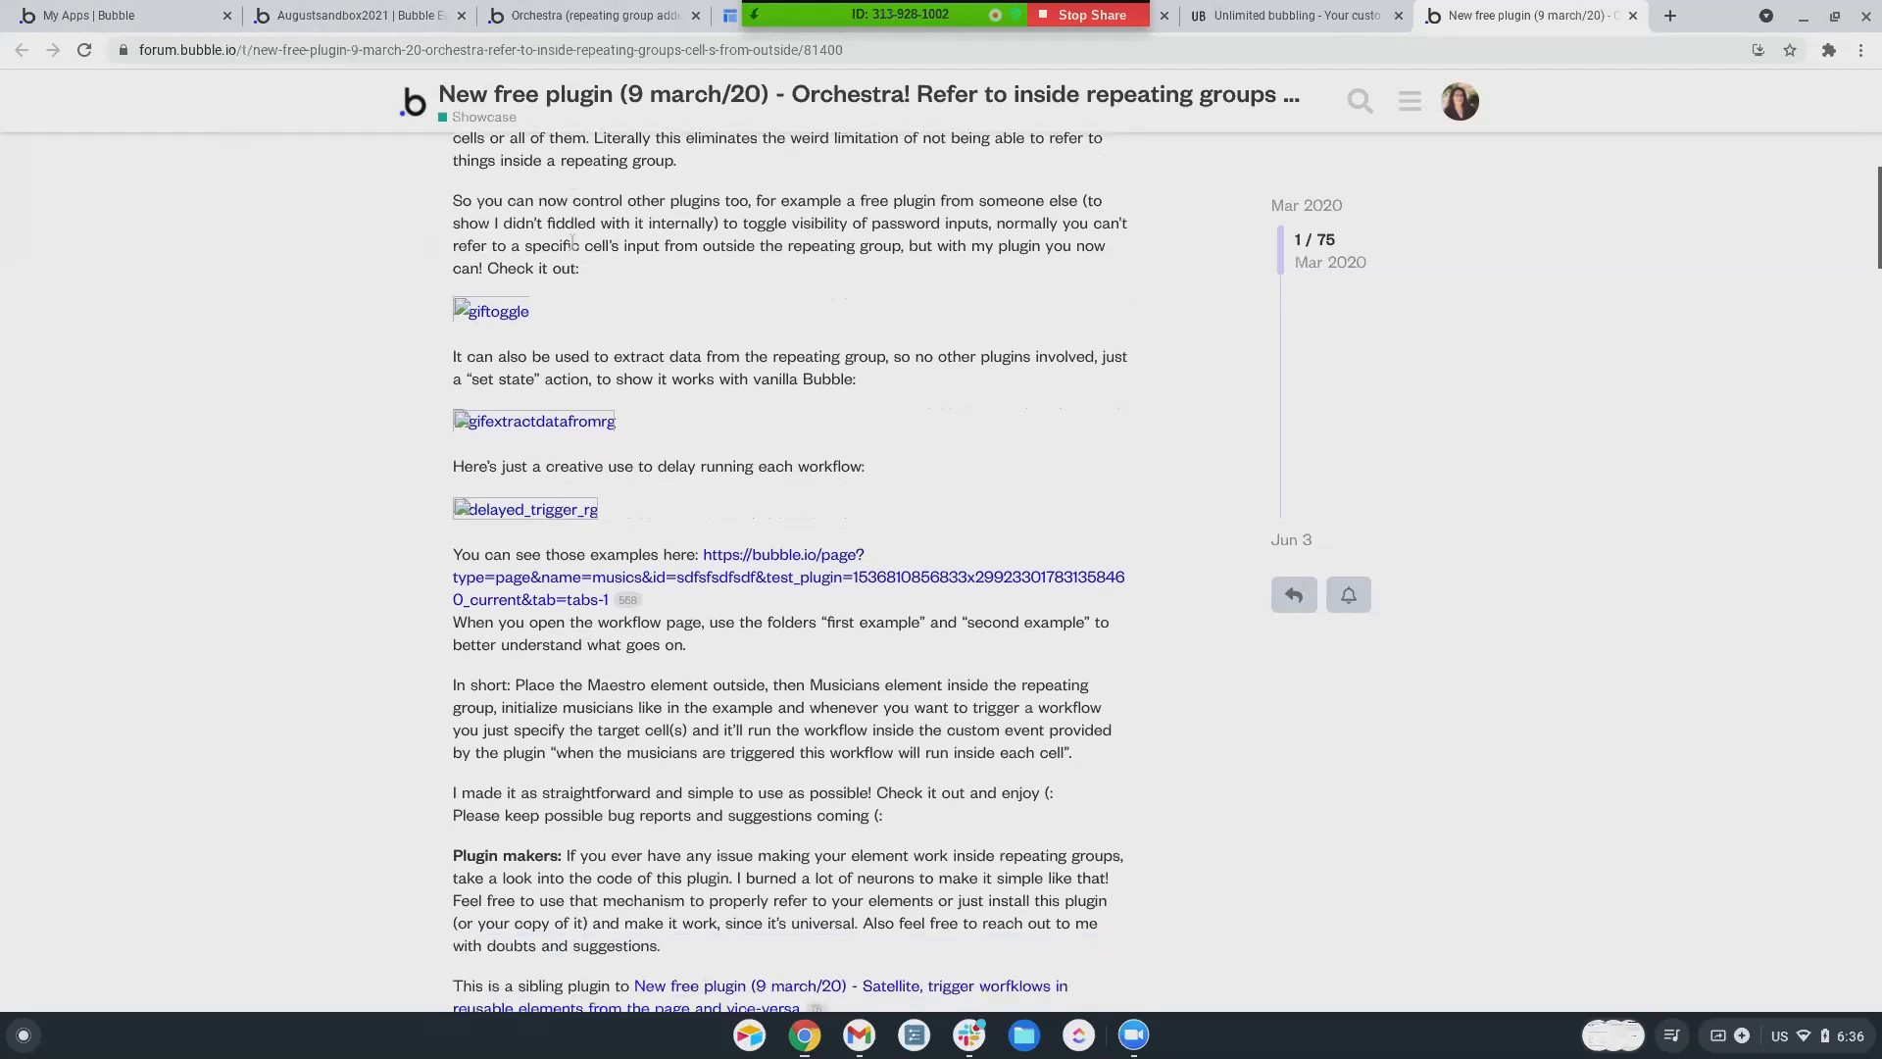
scroll(574, 247, "down", 2)
scroll(558, 432, "up", 3)
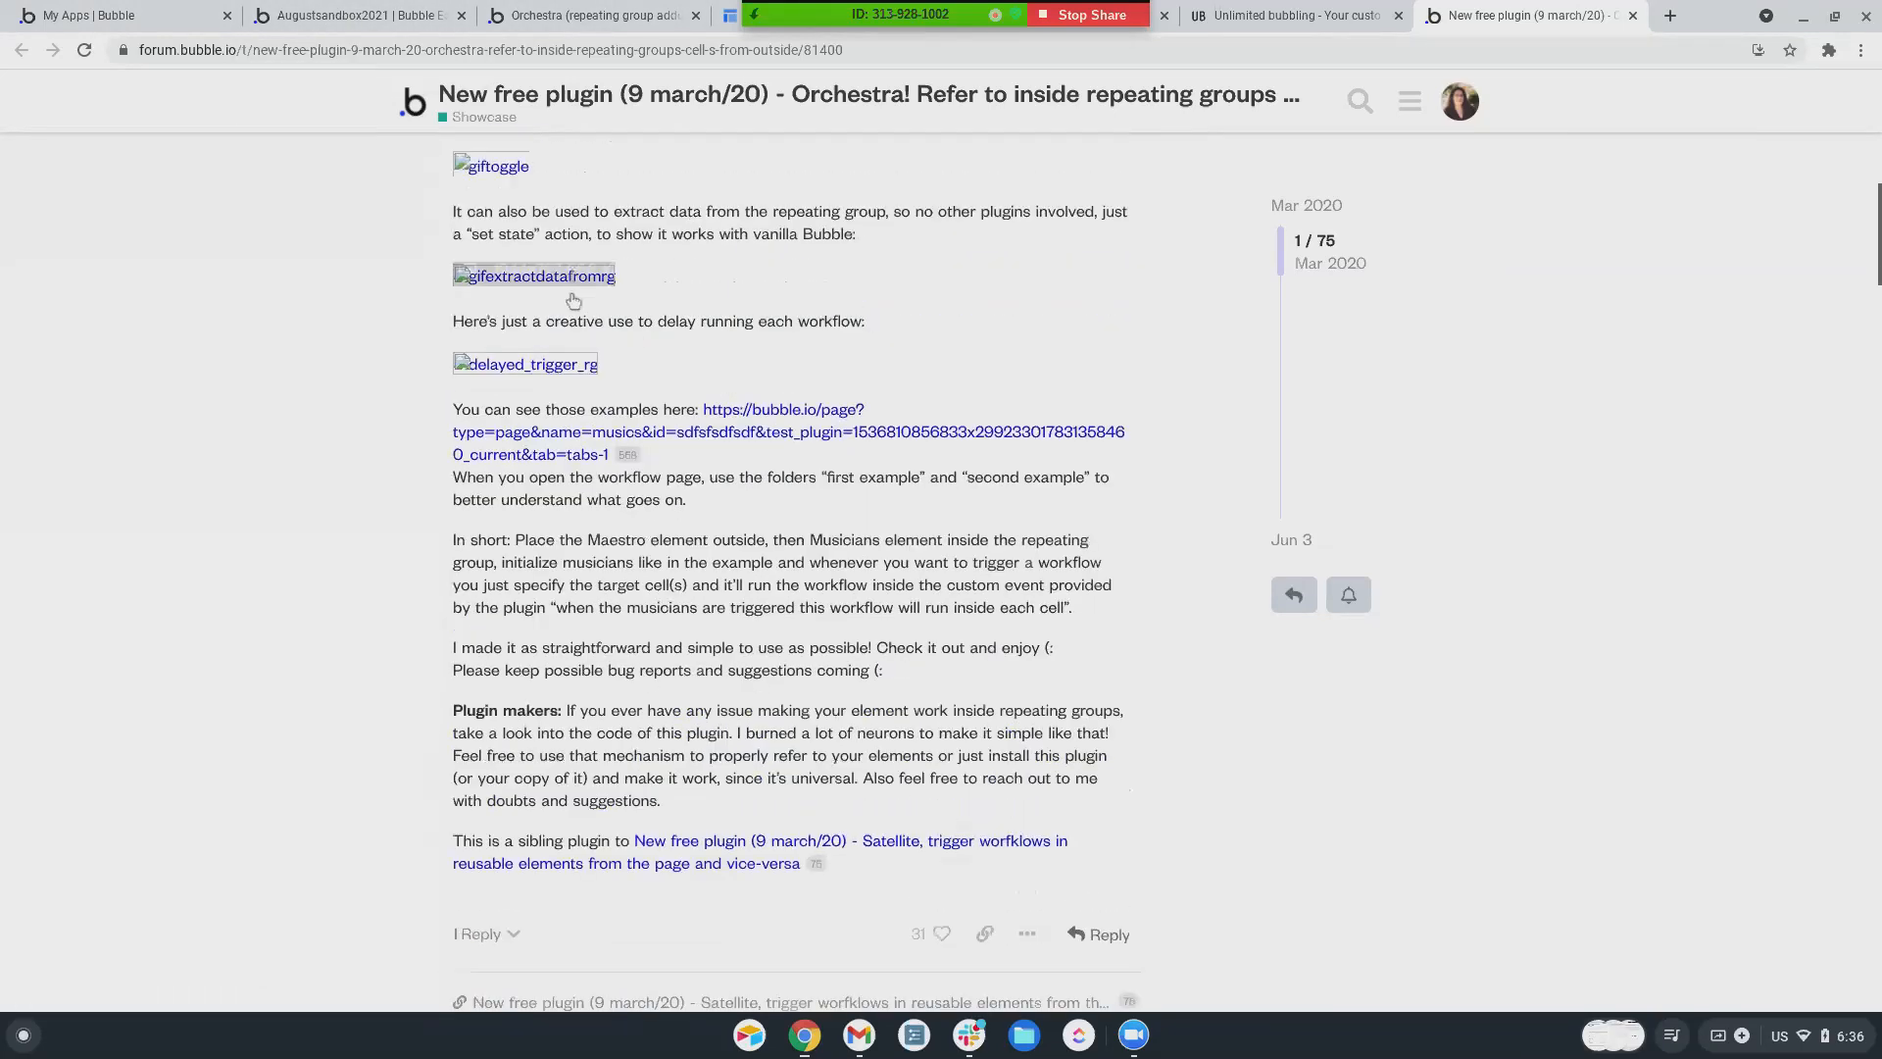
scroll(559, 431, "down", 1)
scroll(583, 456, "up", 2)
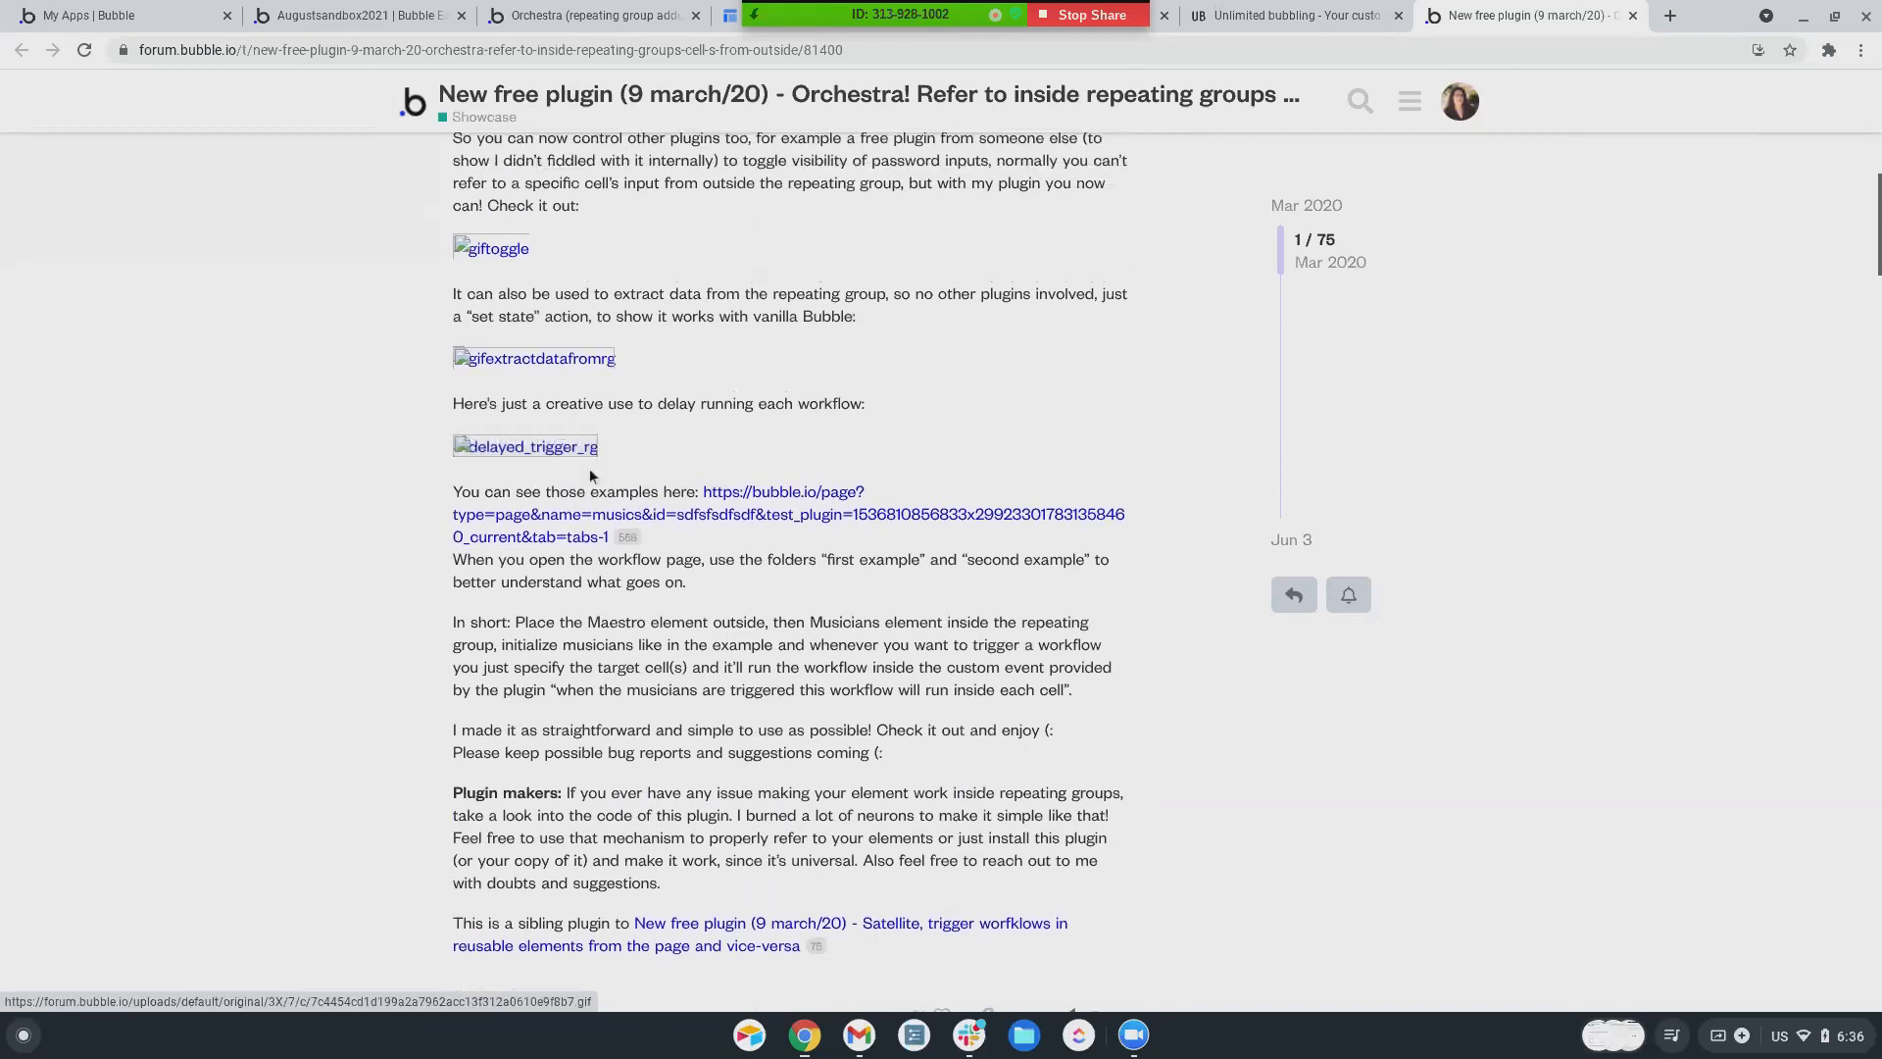
- Open the plugin's example app editor linked in the forum post and launch a preview of its musics page
left_click(826, 500)
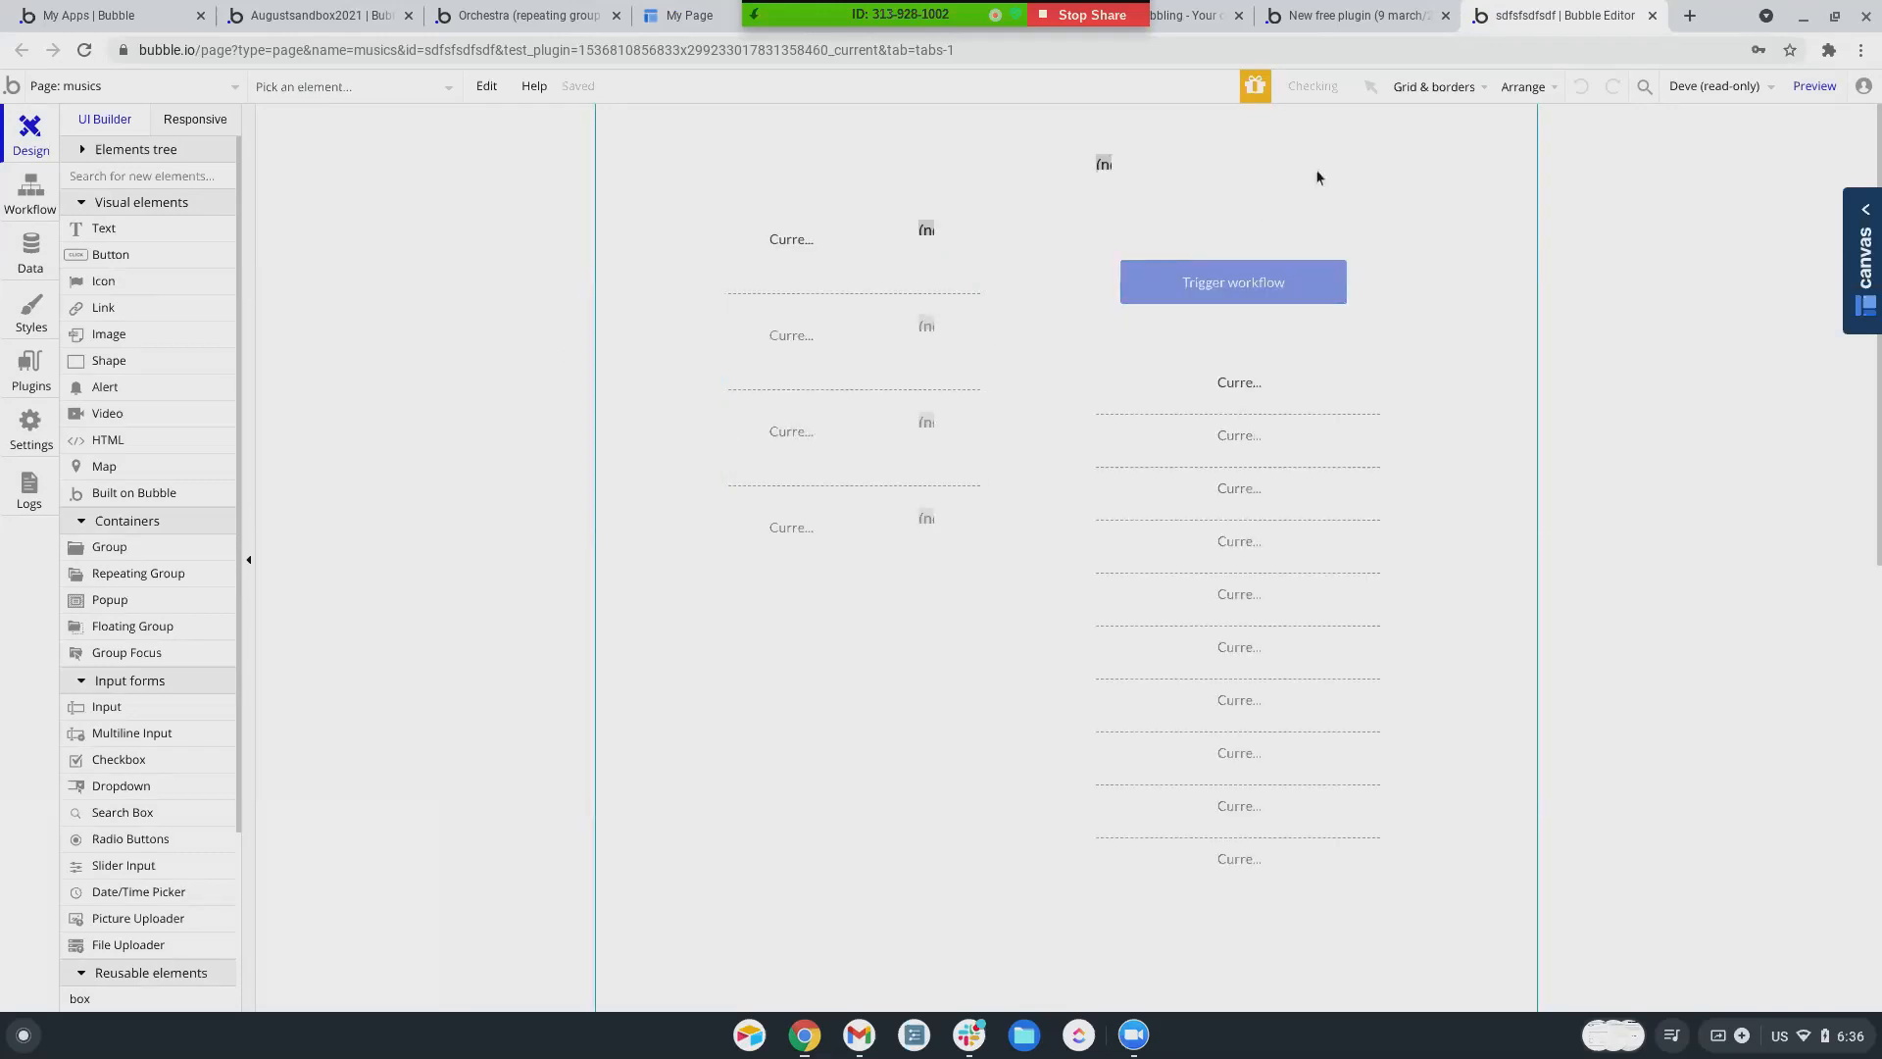
left_click(1823, 92)
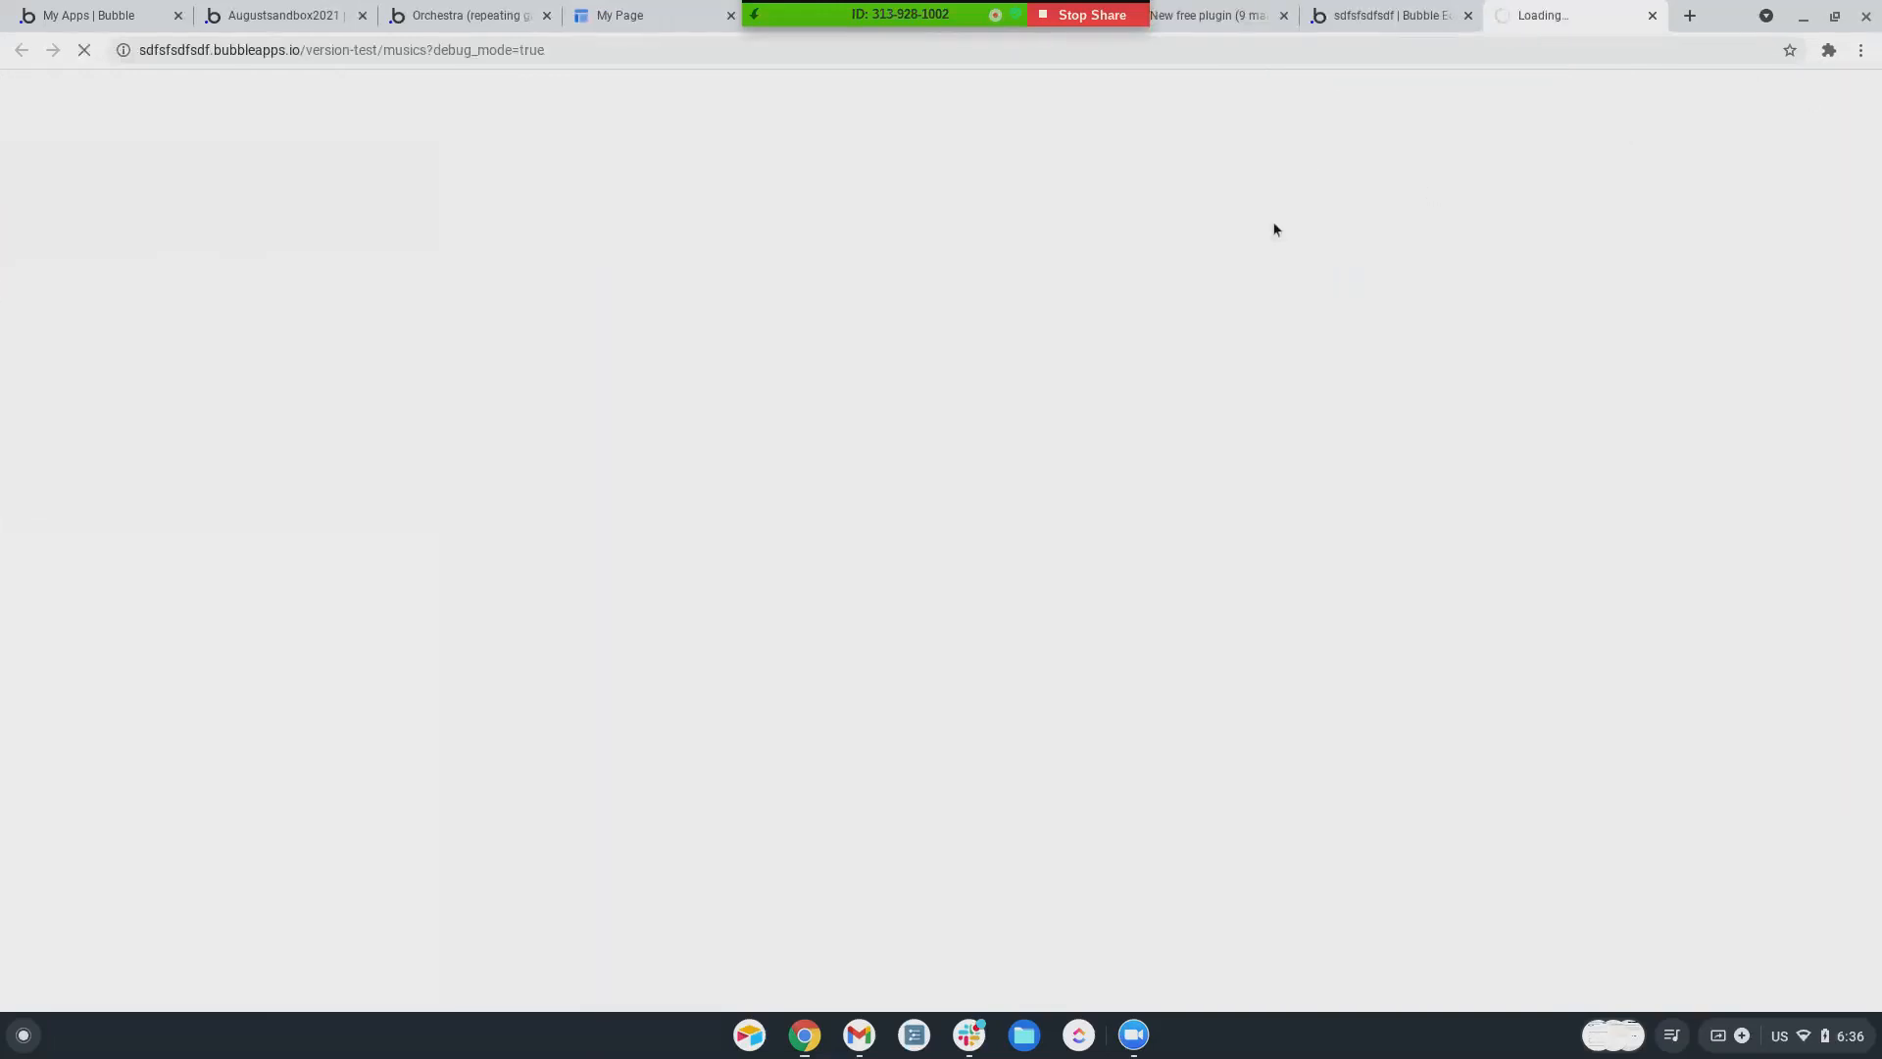
- Examine the Trigger musicians under Maestro A action in the example editor's Button Toggle 1 2 3 is clicked workflow
left_click(1390, 27)
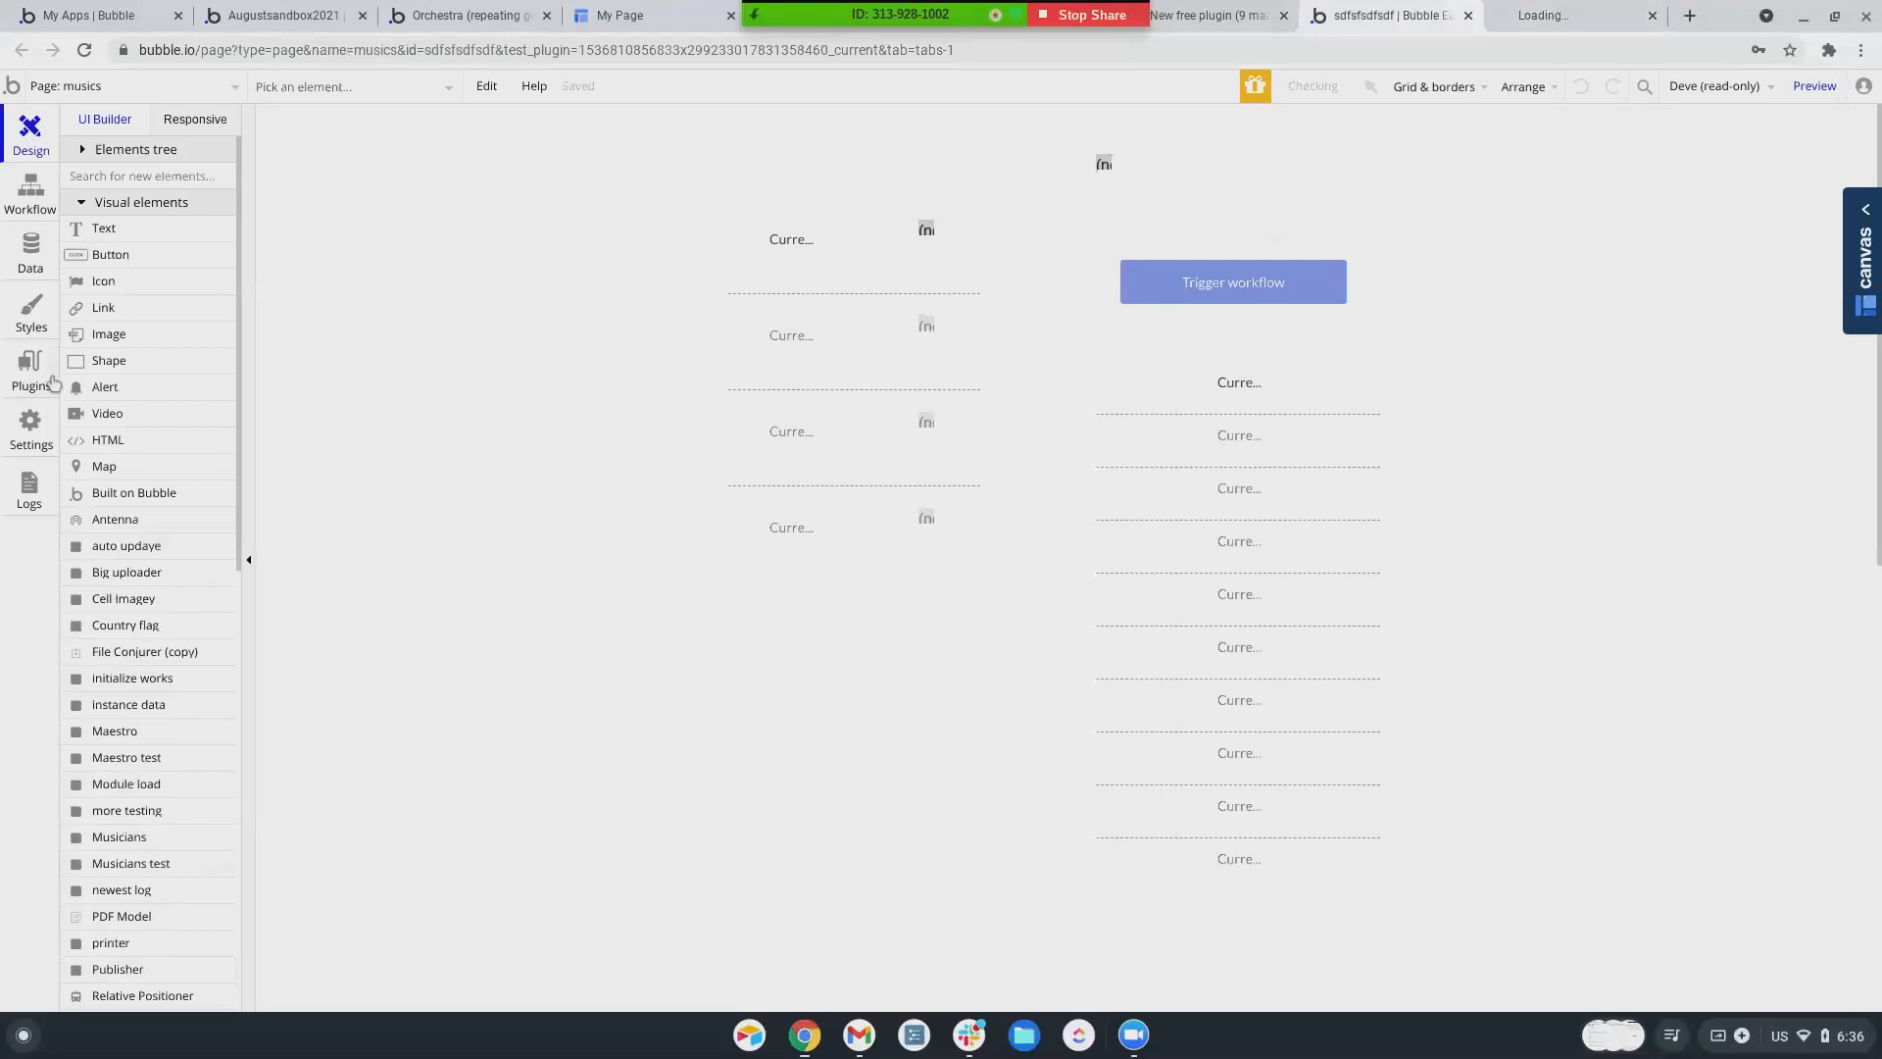
left_click(44, 223)
left_click(174, 240)
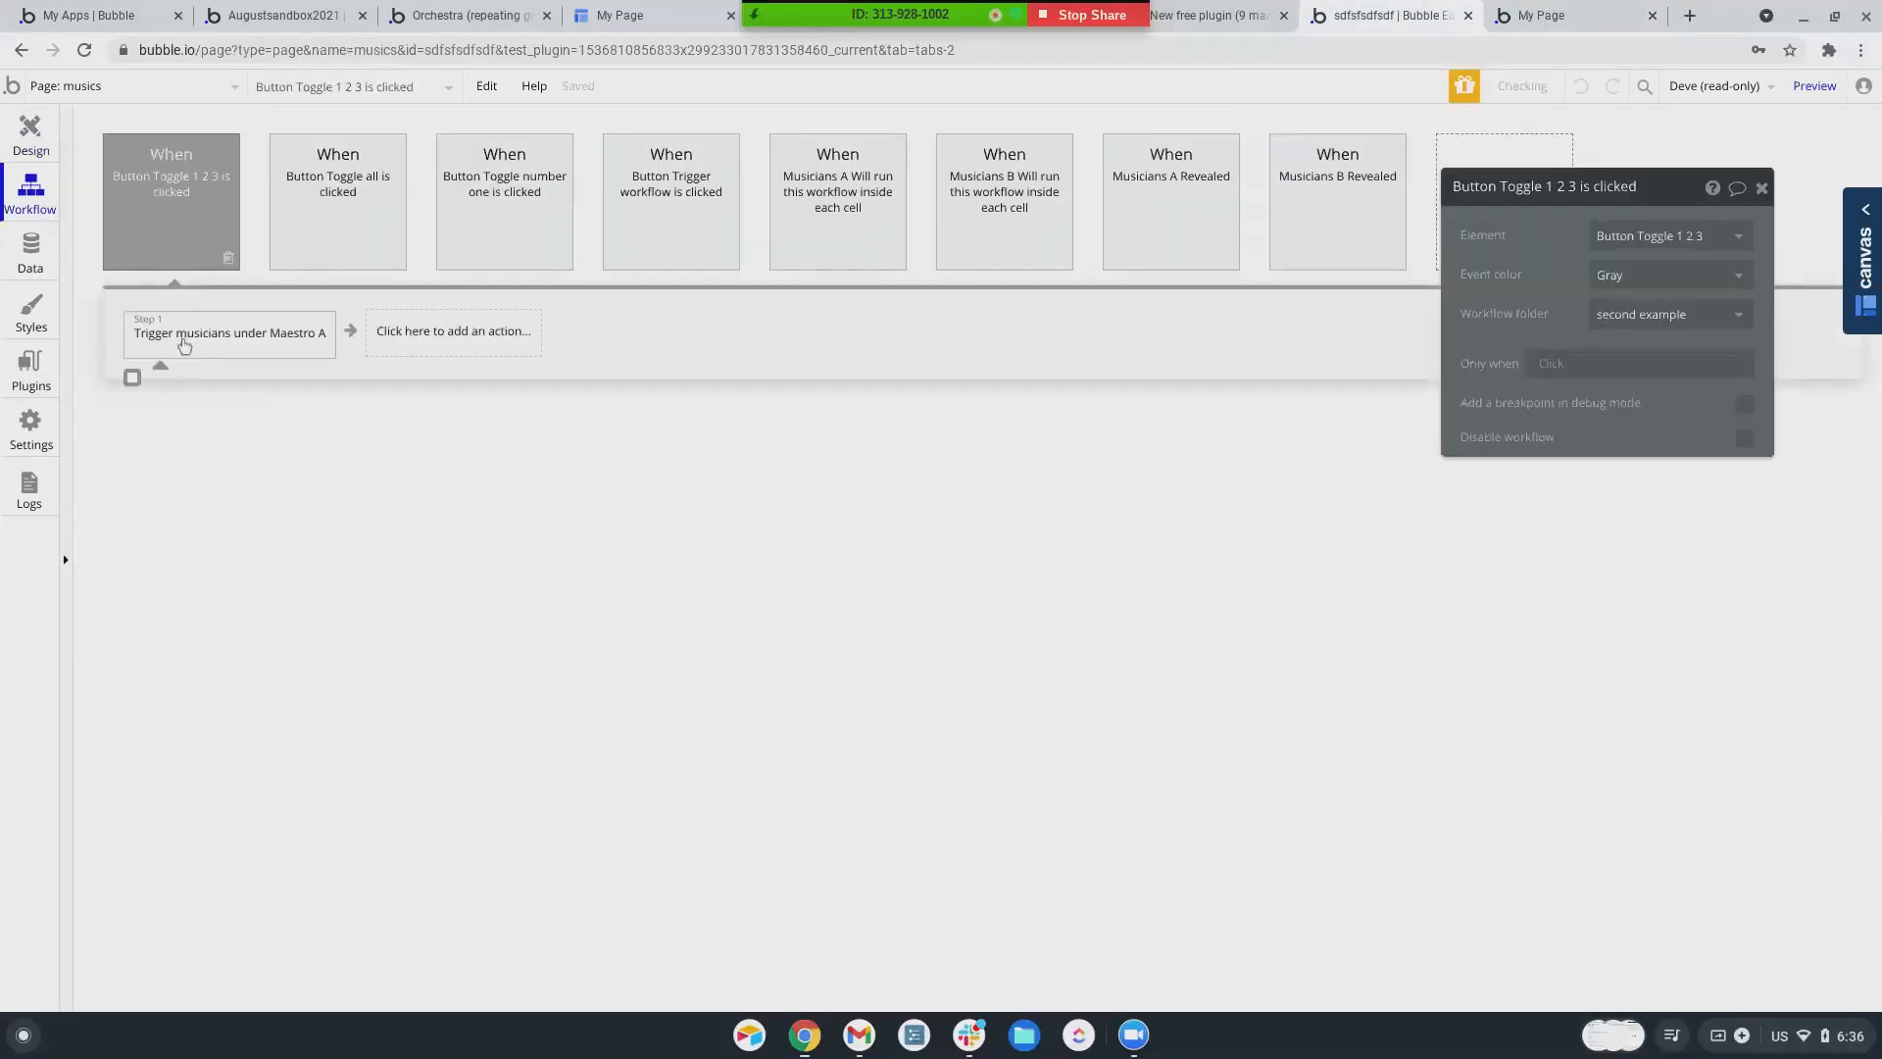
left_click(182, 338)
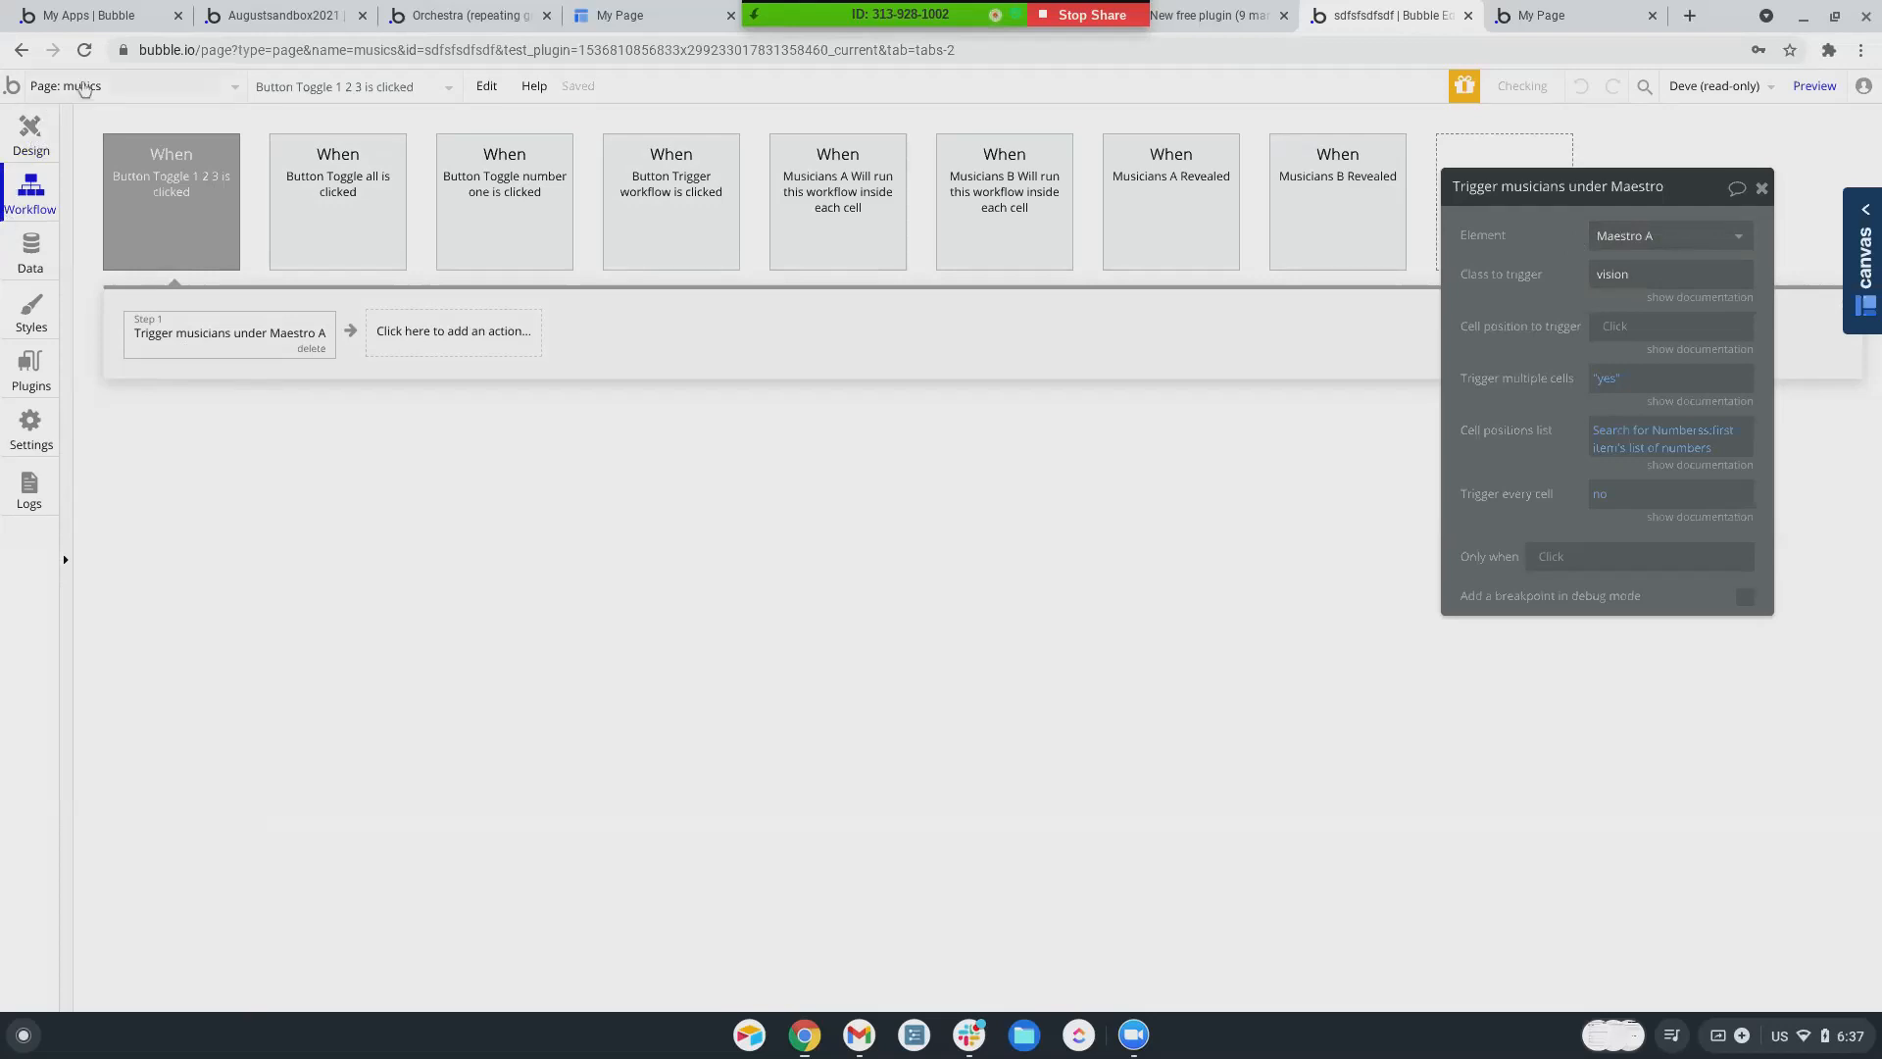
- Back in the Augustsandbox2021 editor, move Maestro A out of FloatingGroup A onto the chat_testing page at about X 17, Y 4438
left_click(307, 17)
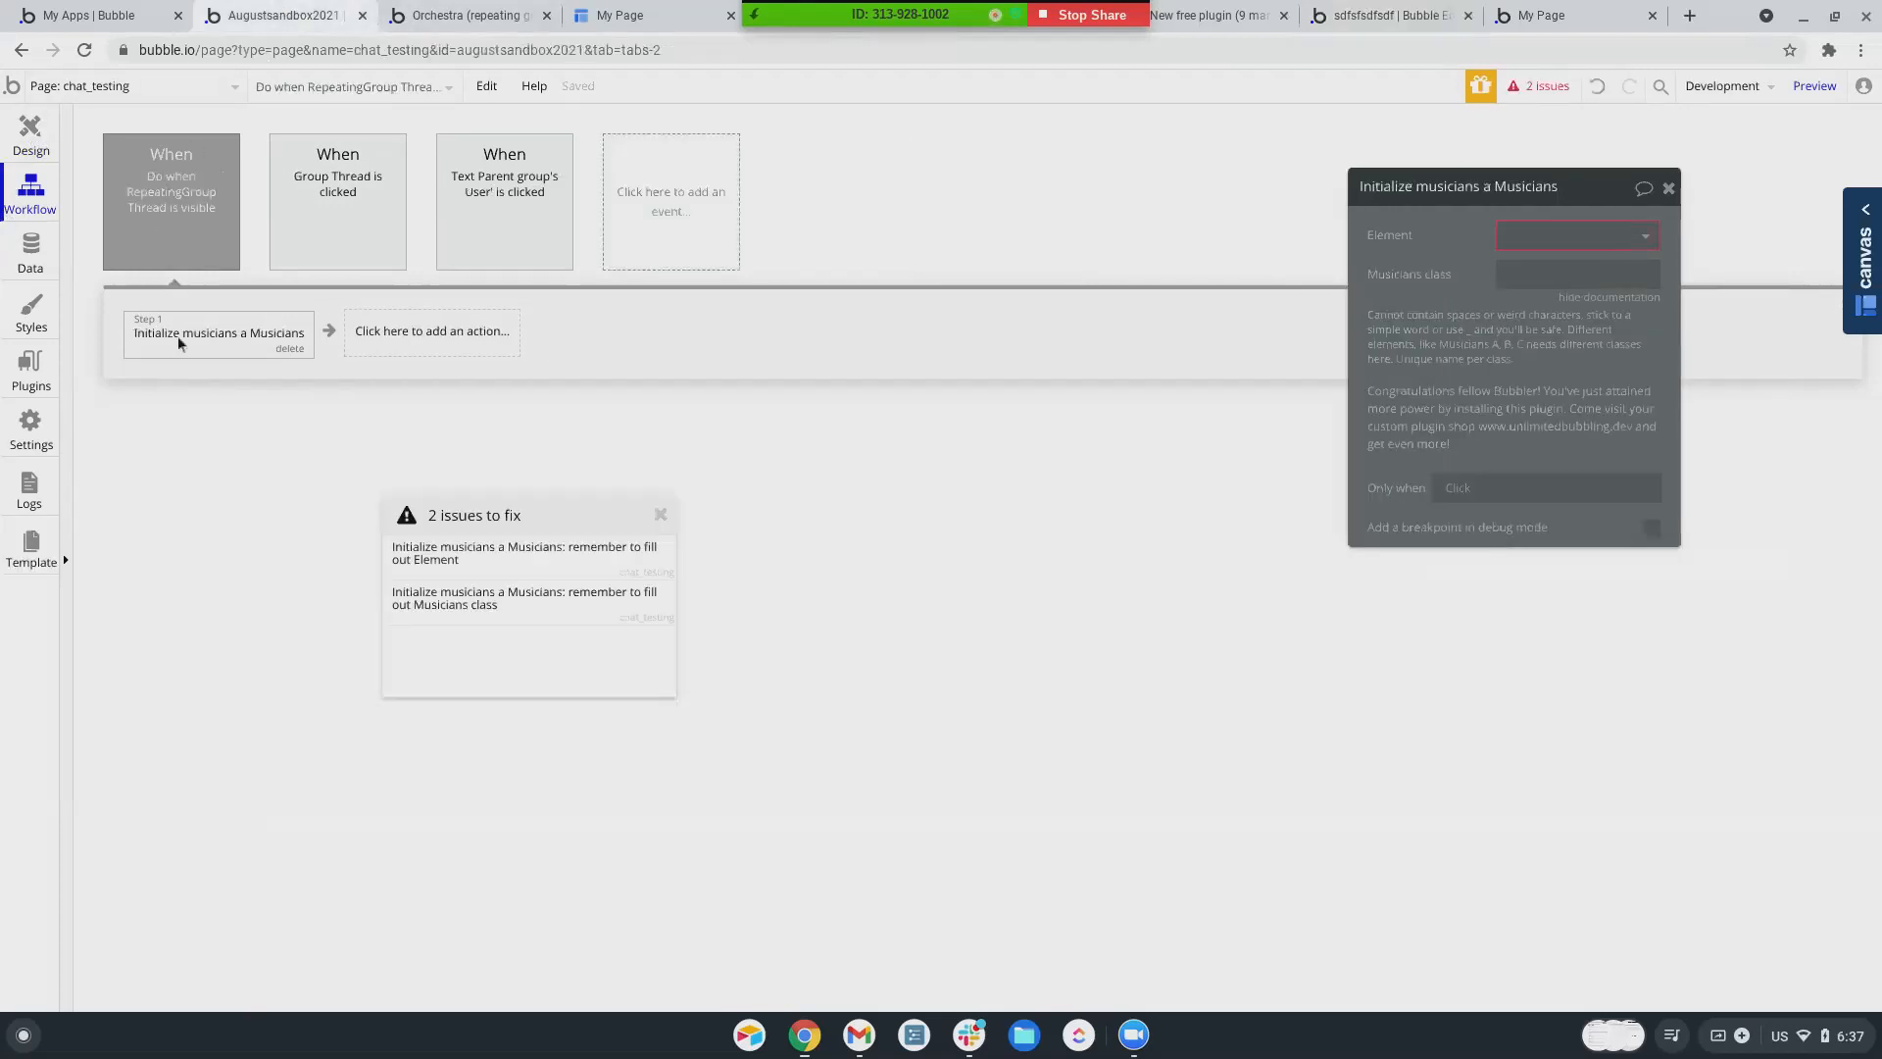
left_click(1555, 238)
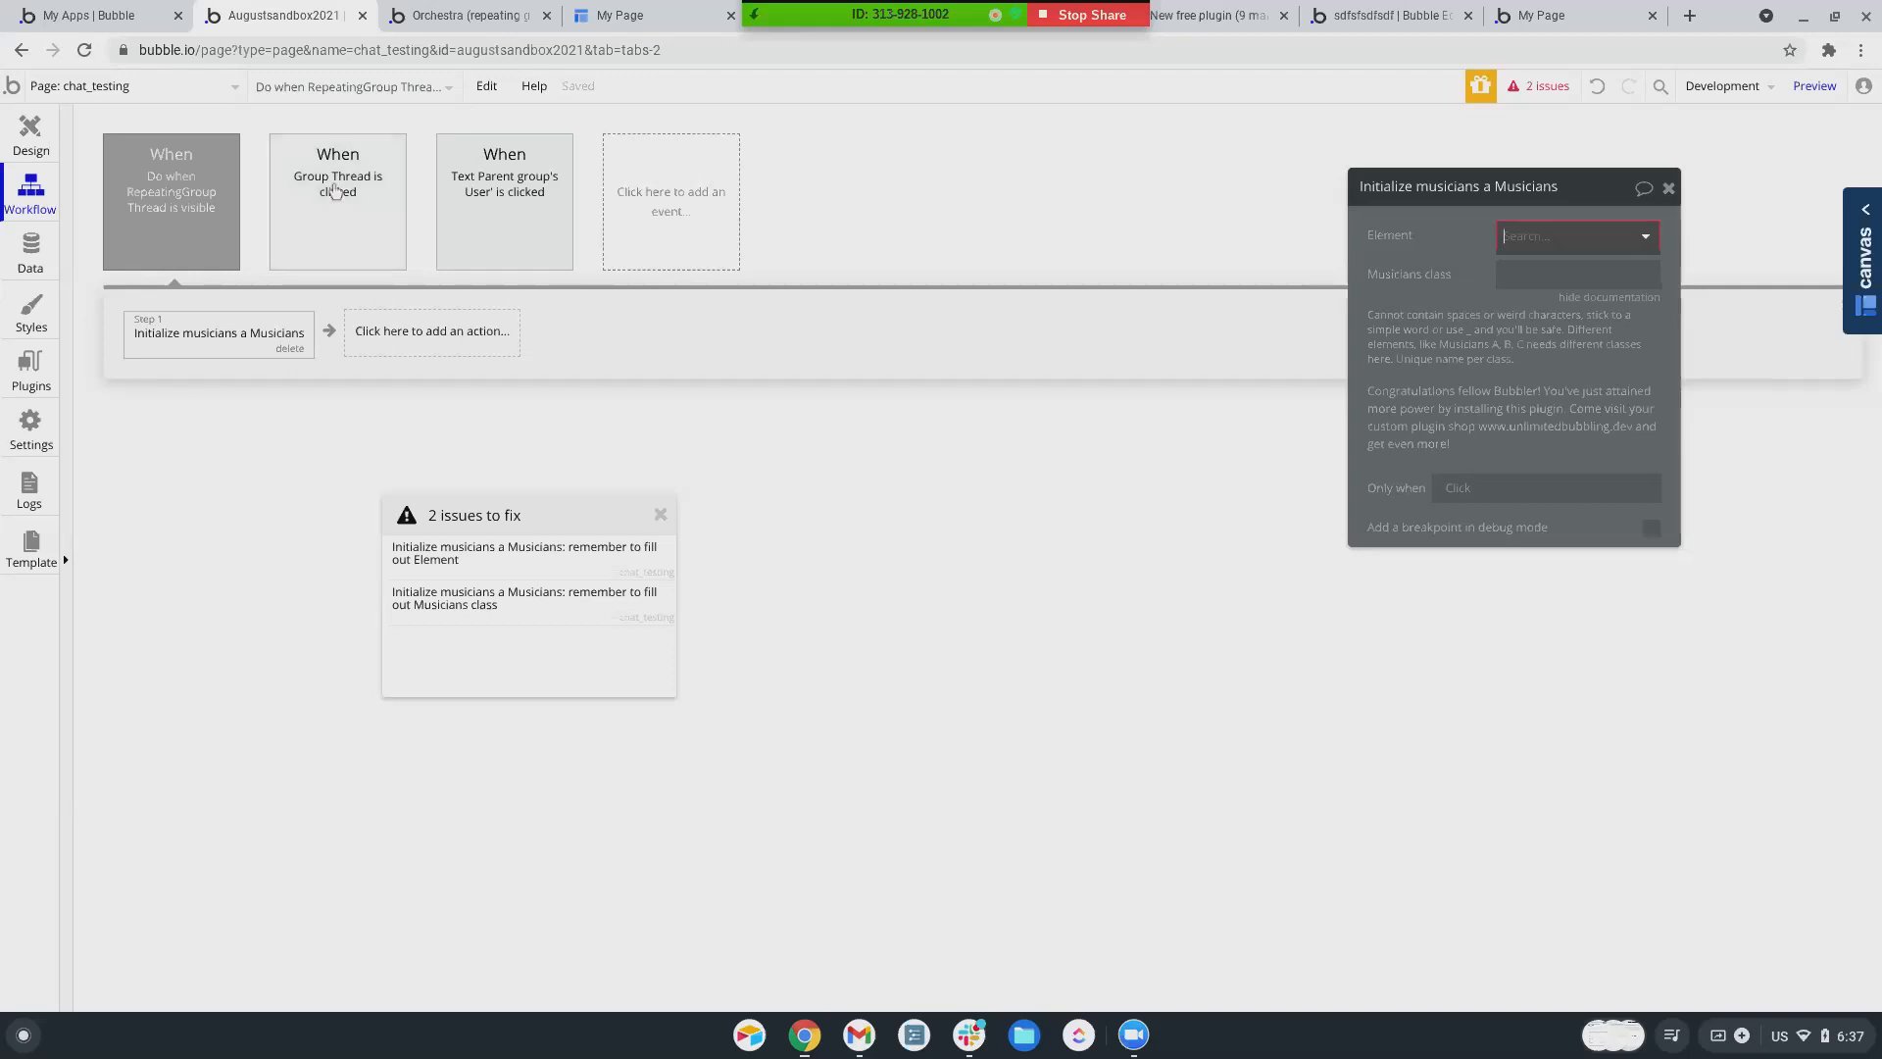
left_click(18, 145)
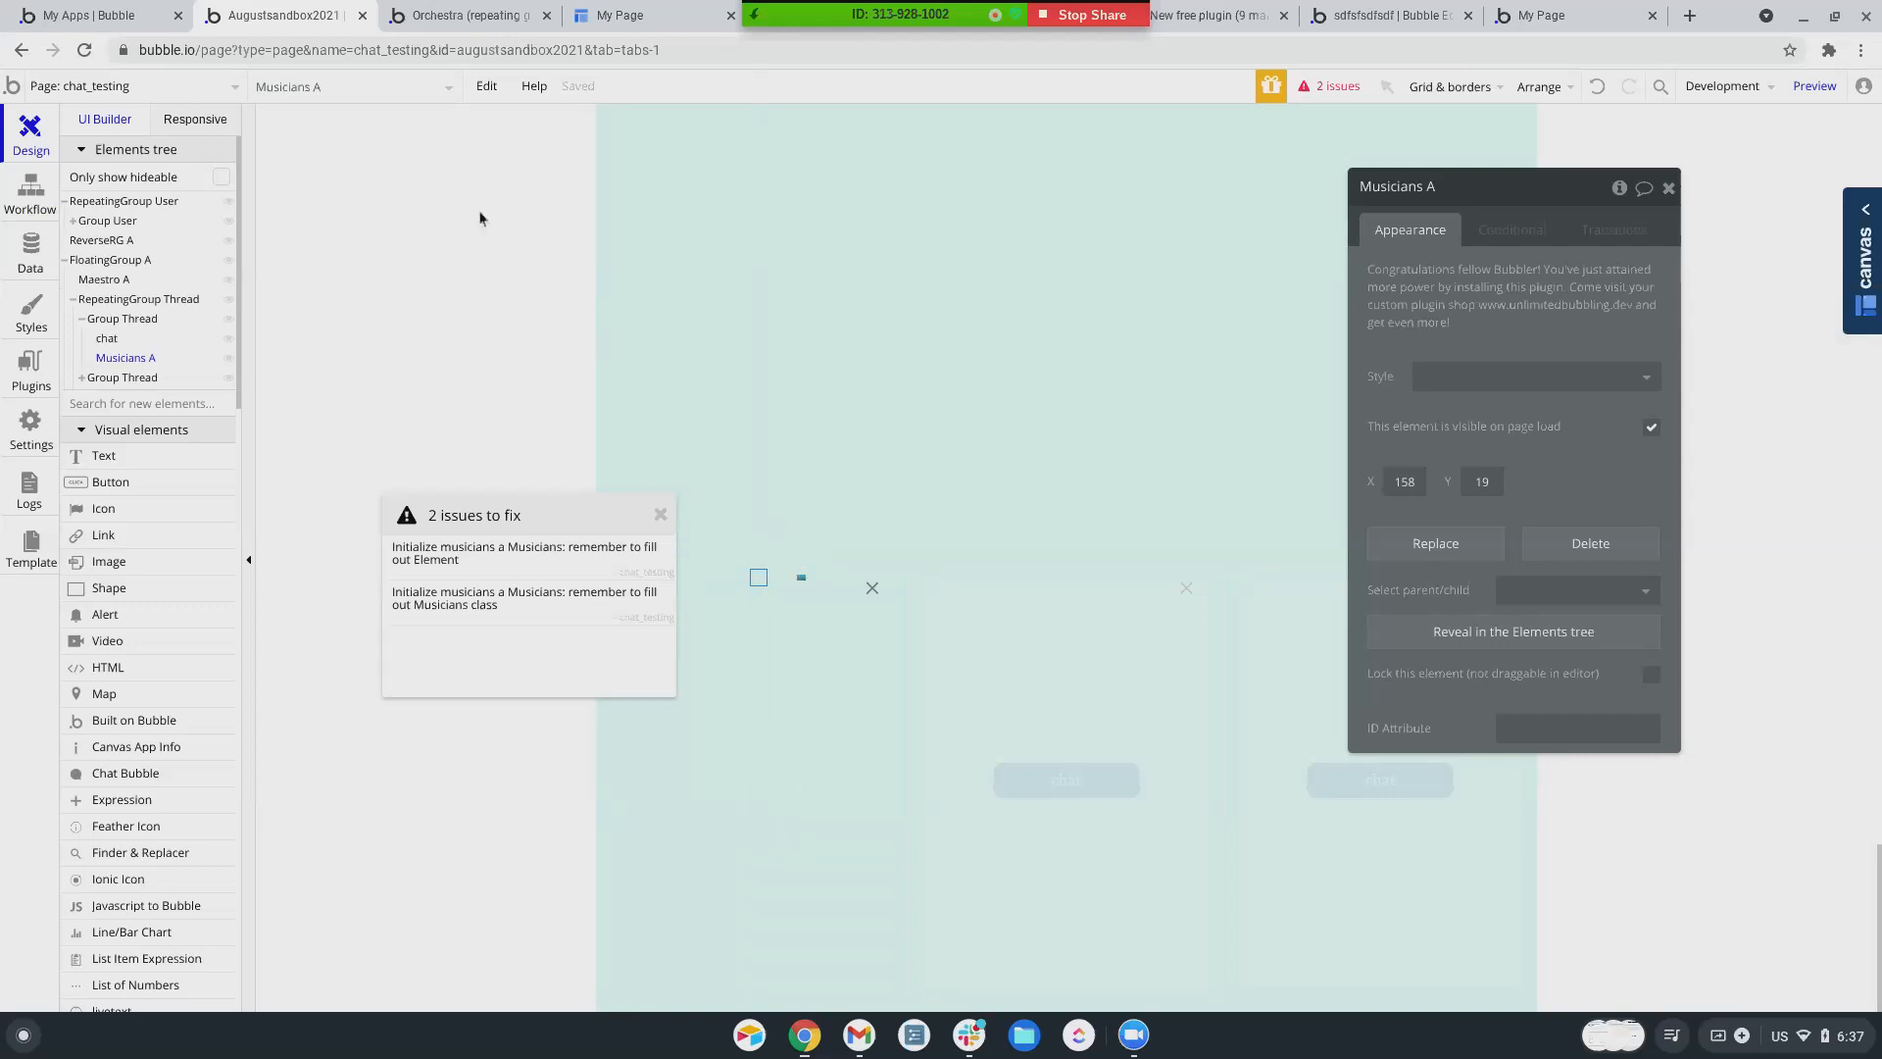
left_click(282, 89)
scroll(299, 274, "down", 3)
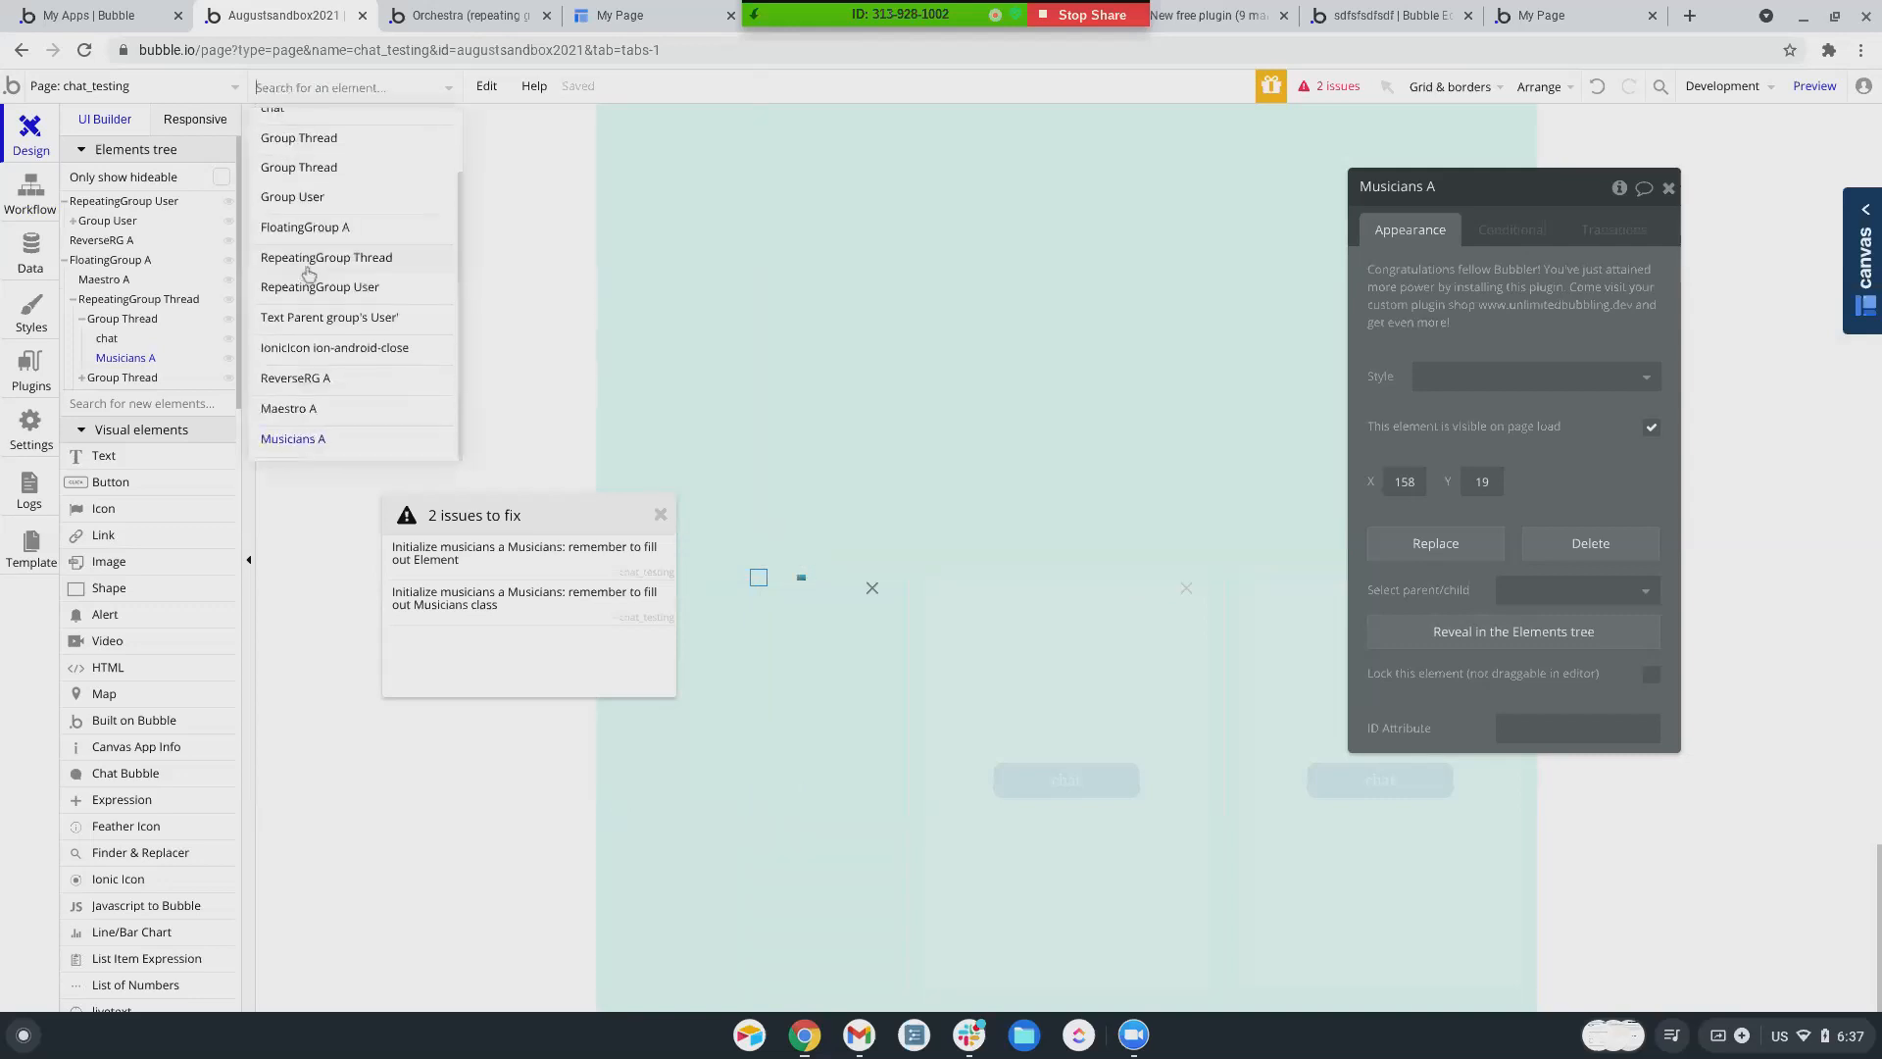
left_click(290, 409)
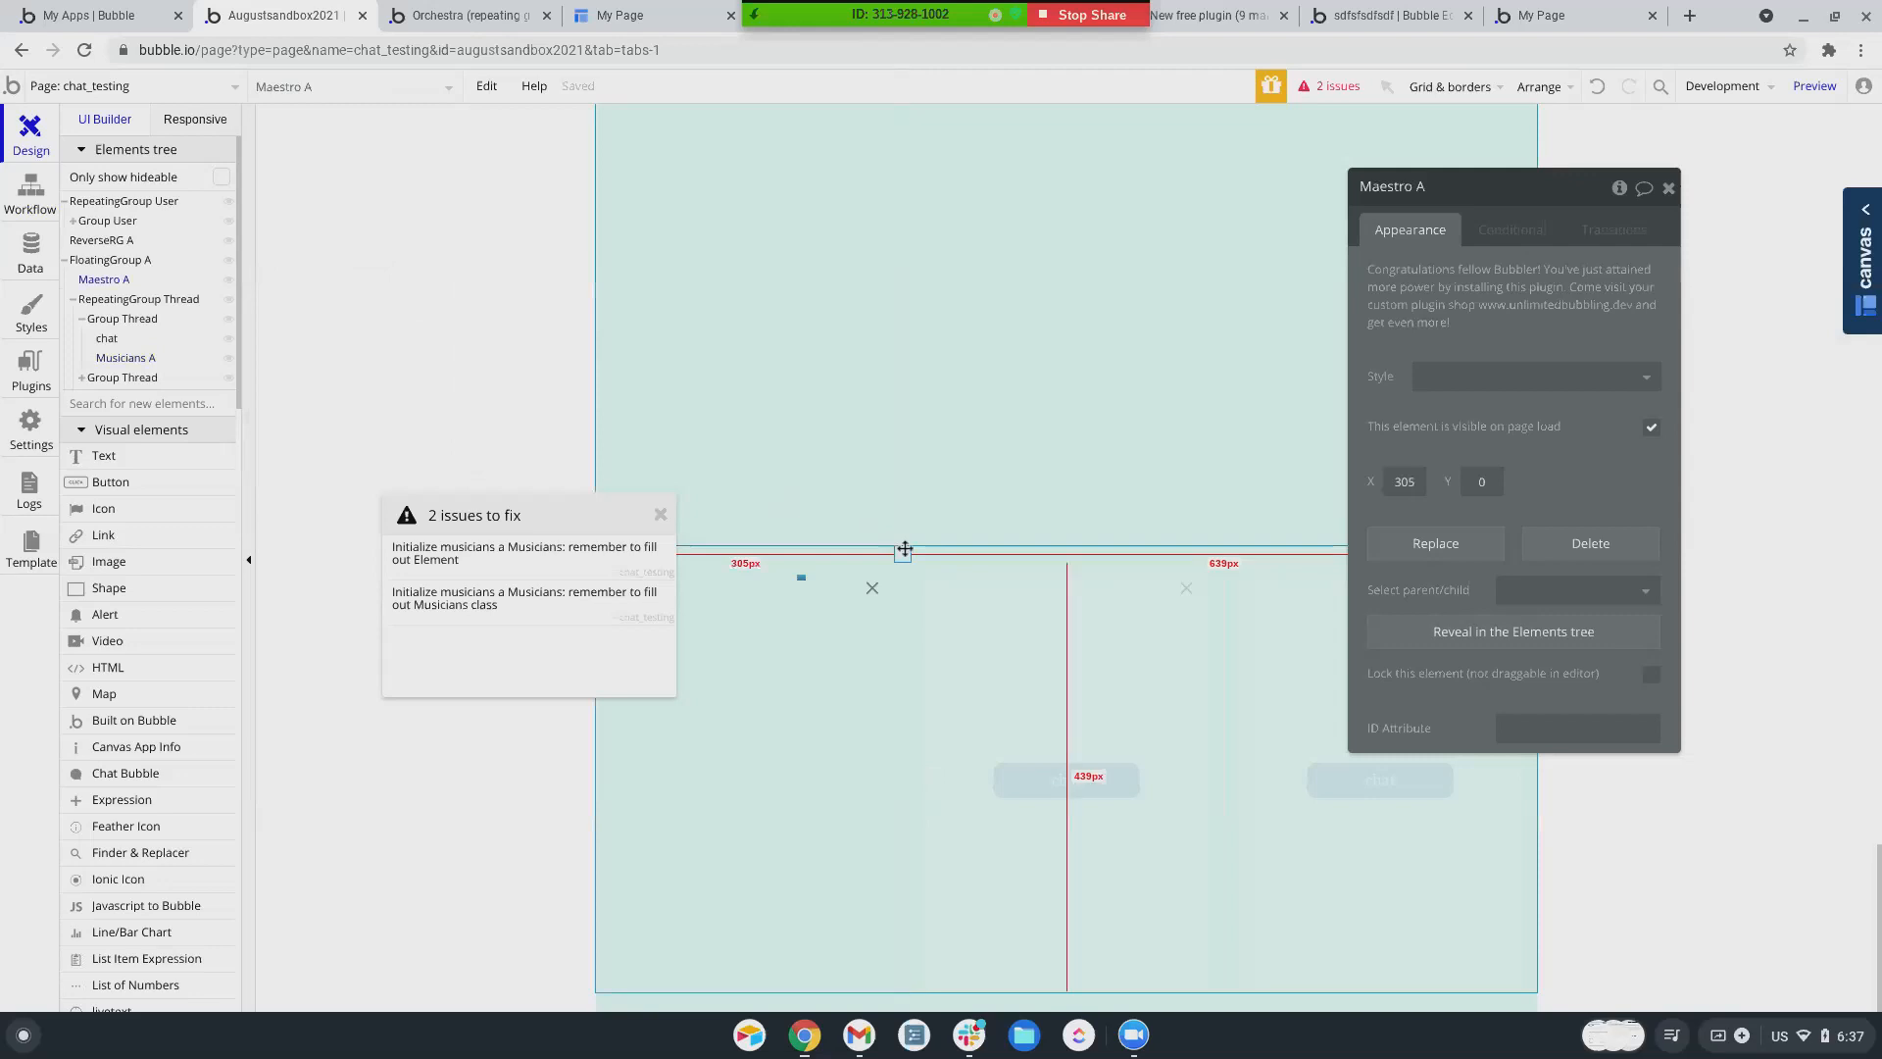
left_click_drag(903, 554, 622, 450)
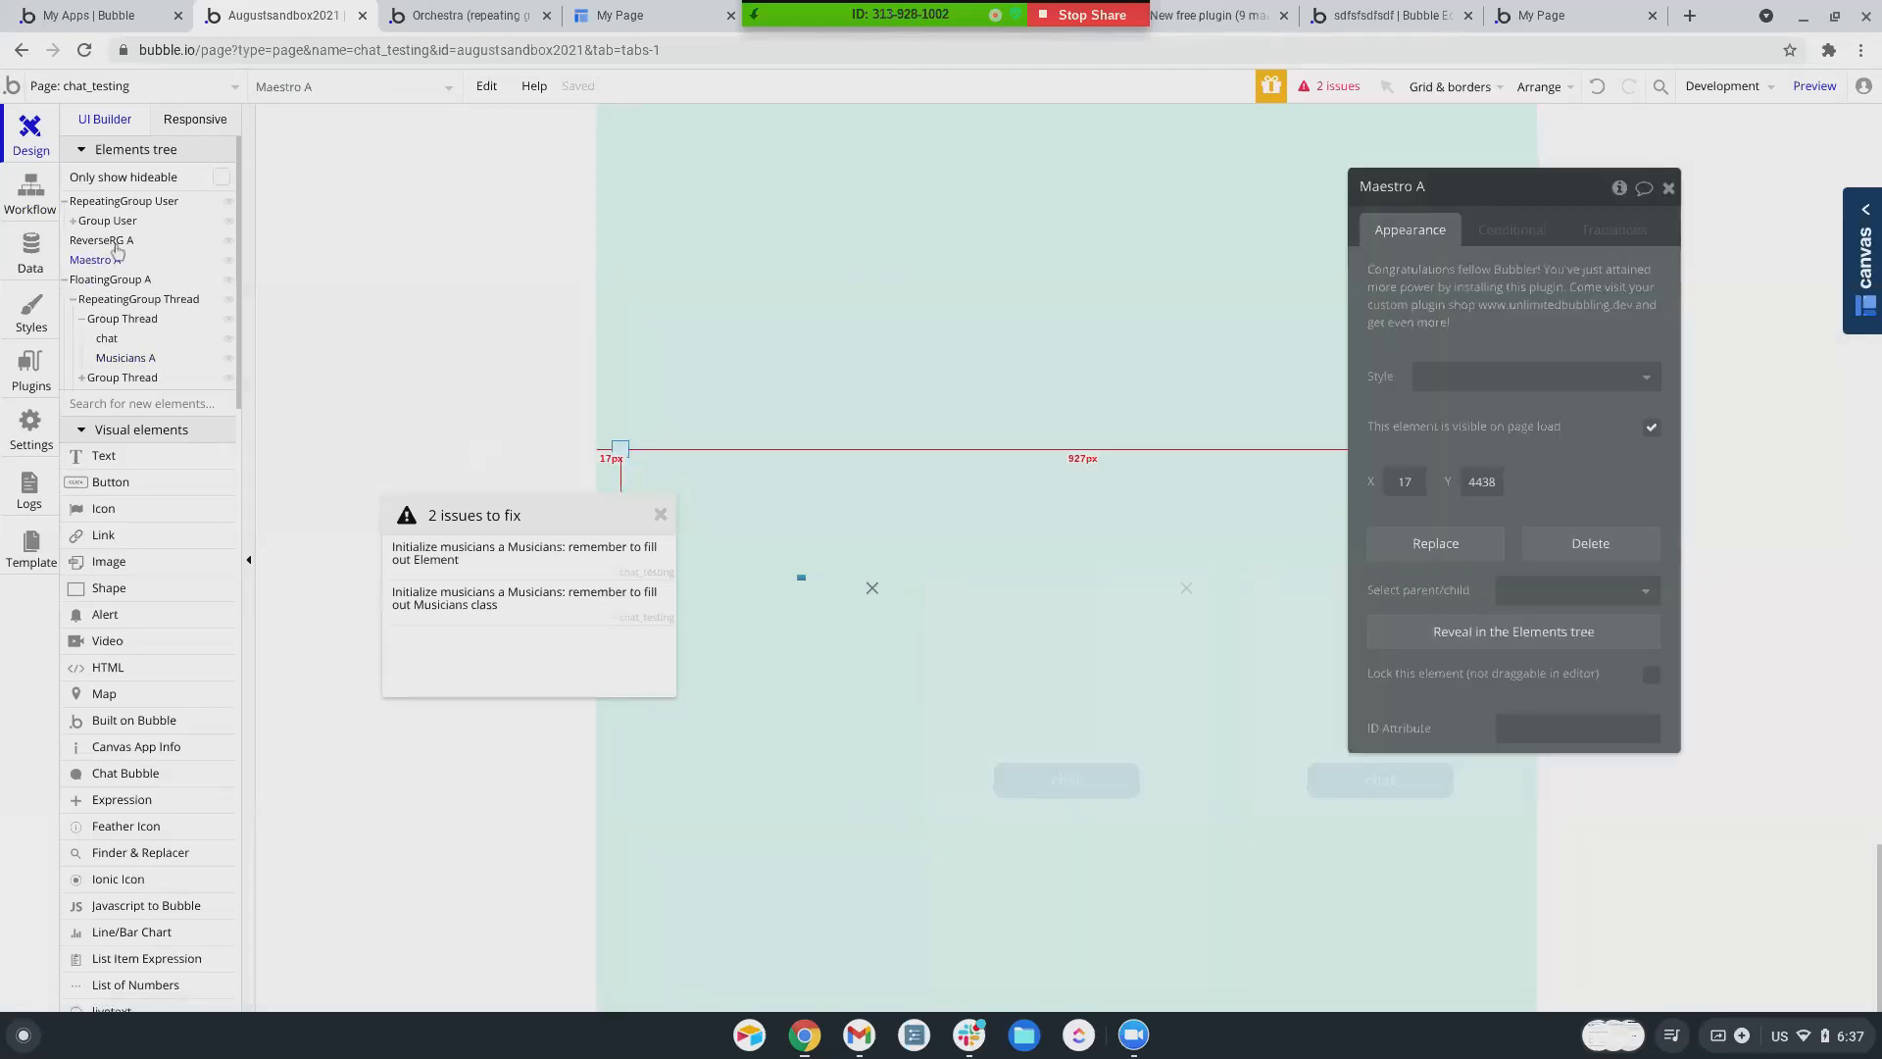
- Recheck which elements the Initialize musicians action offers in the RepeatingGroup Thread visibility workflow
left_click(27, 185)
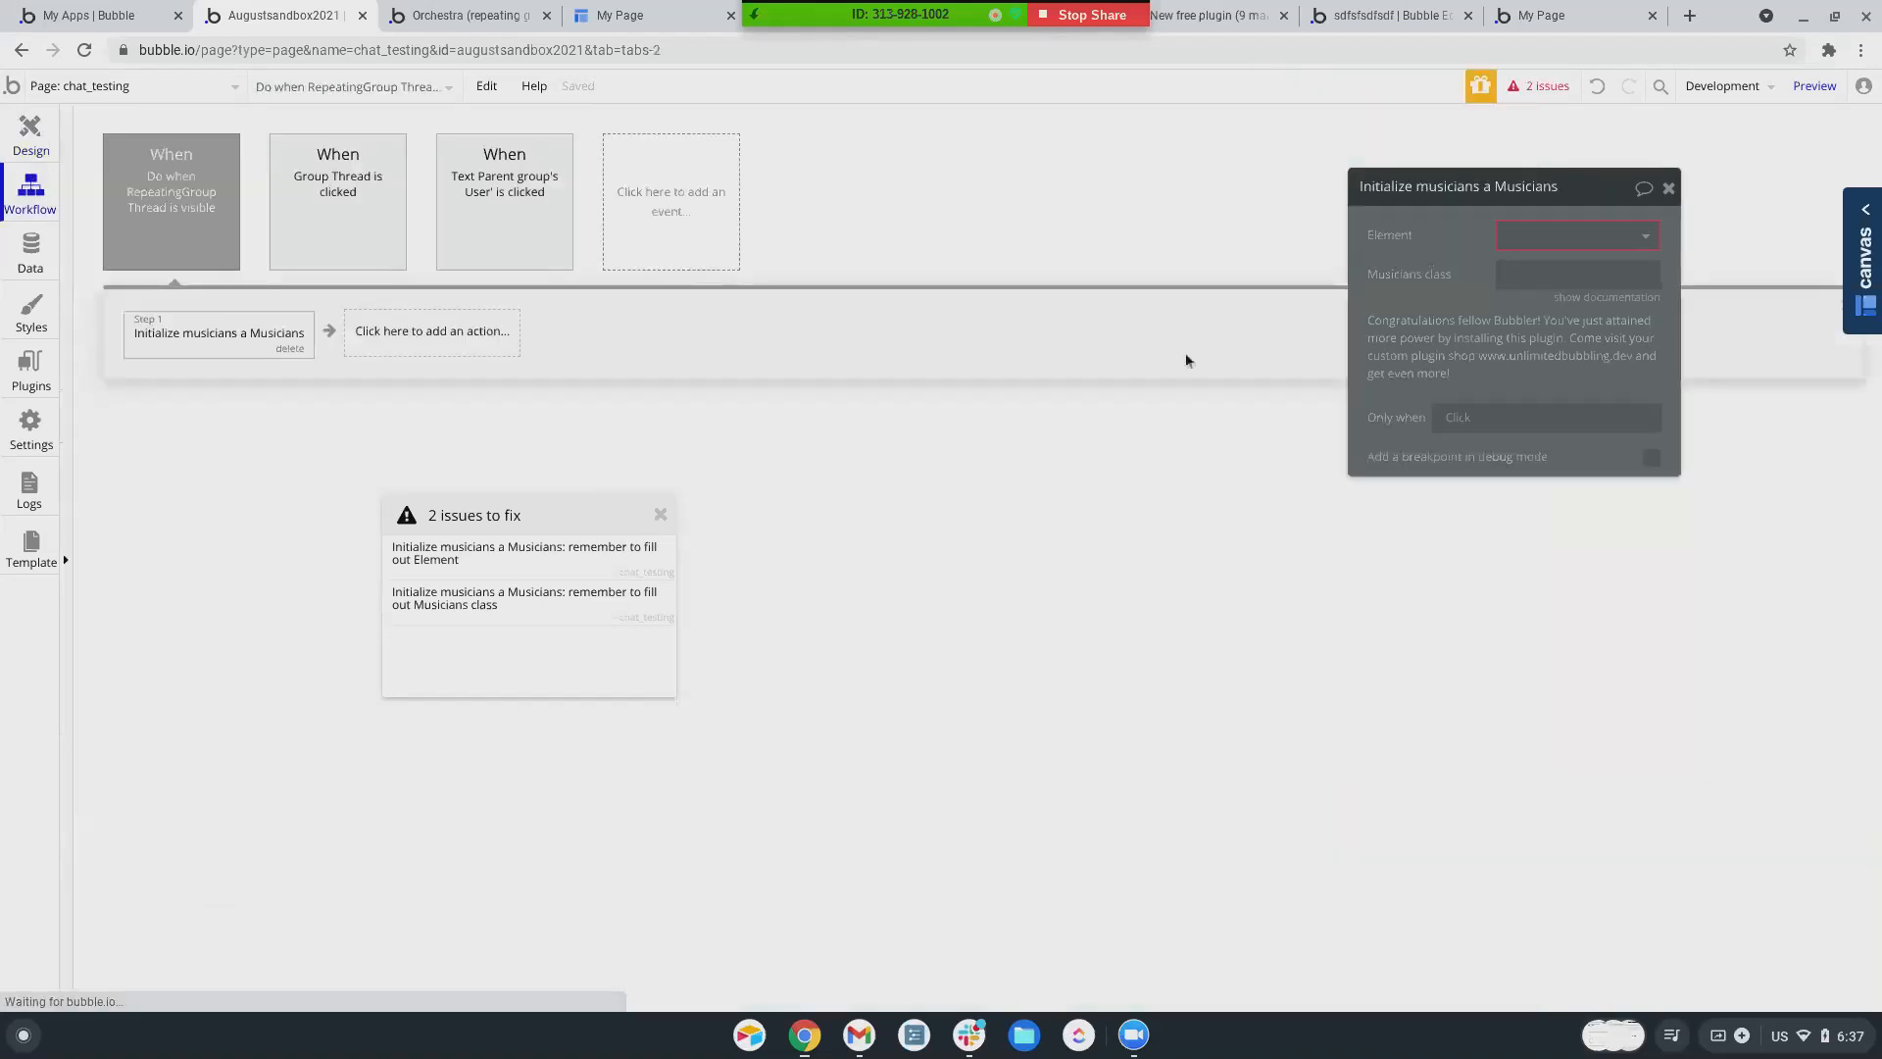
left_click(1639, 235)
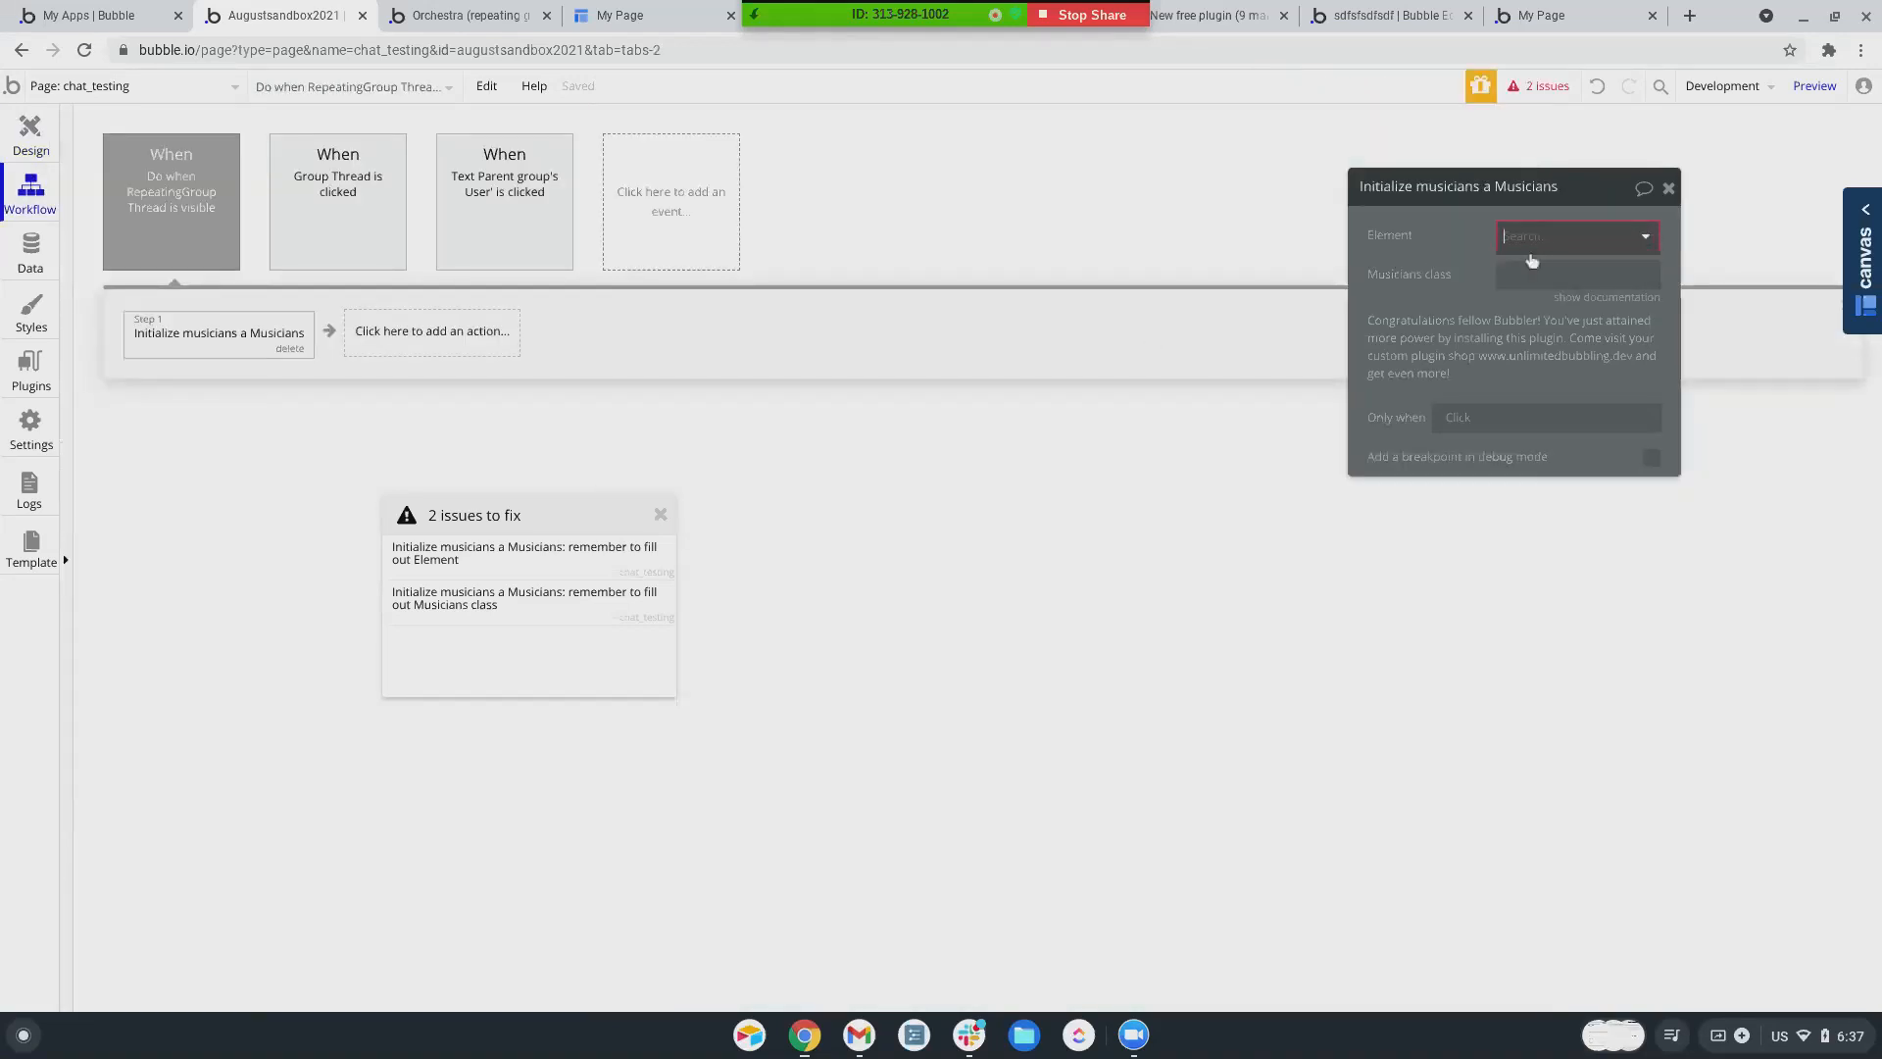
left_click(1575, 284)
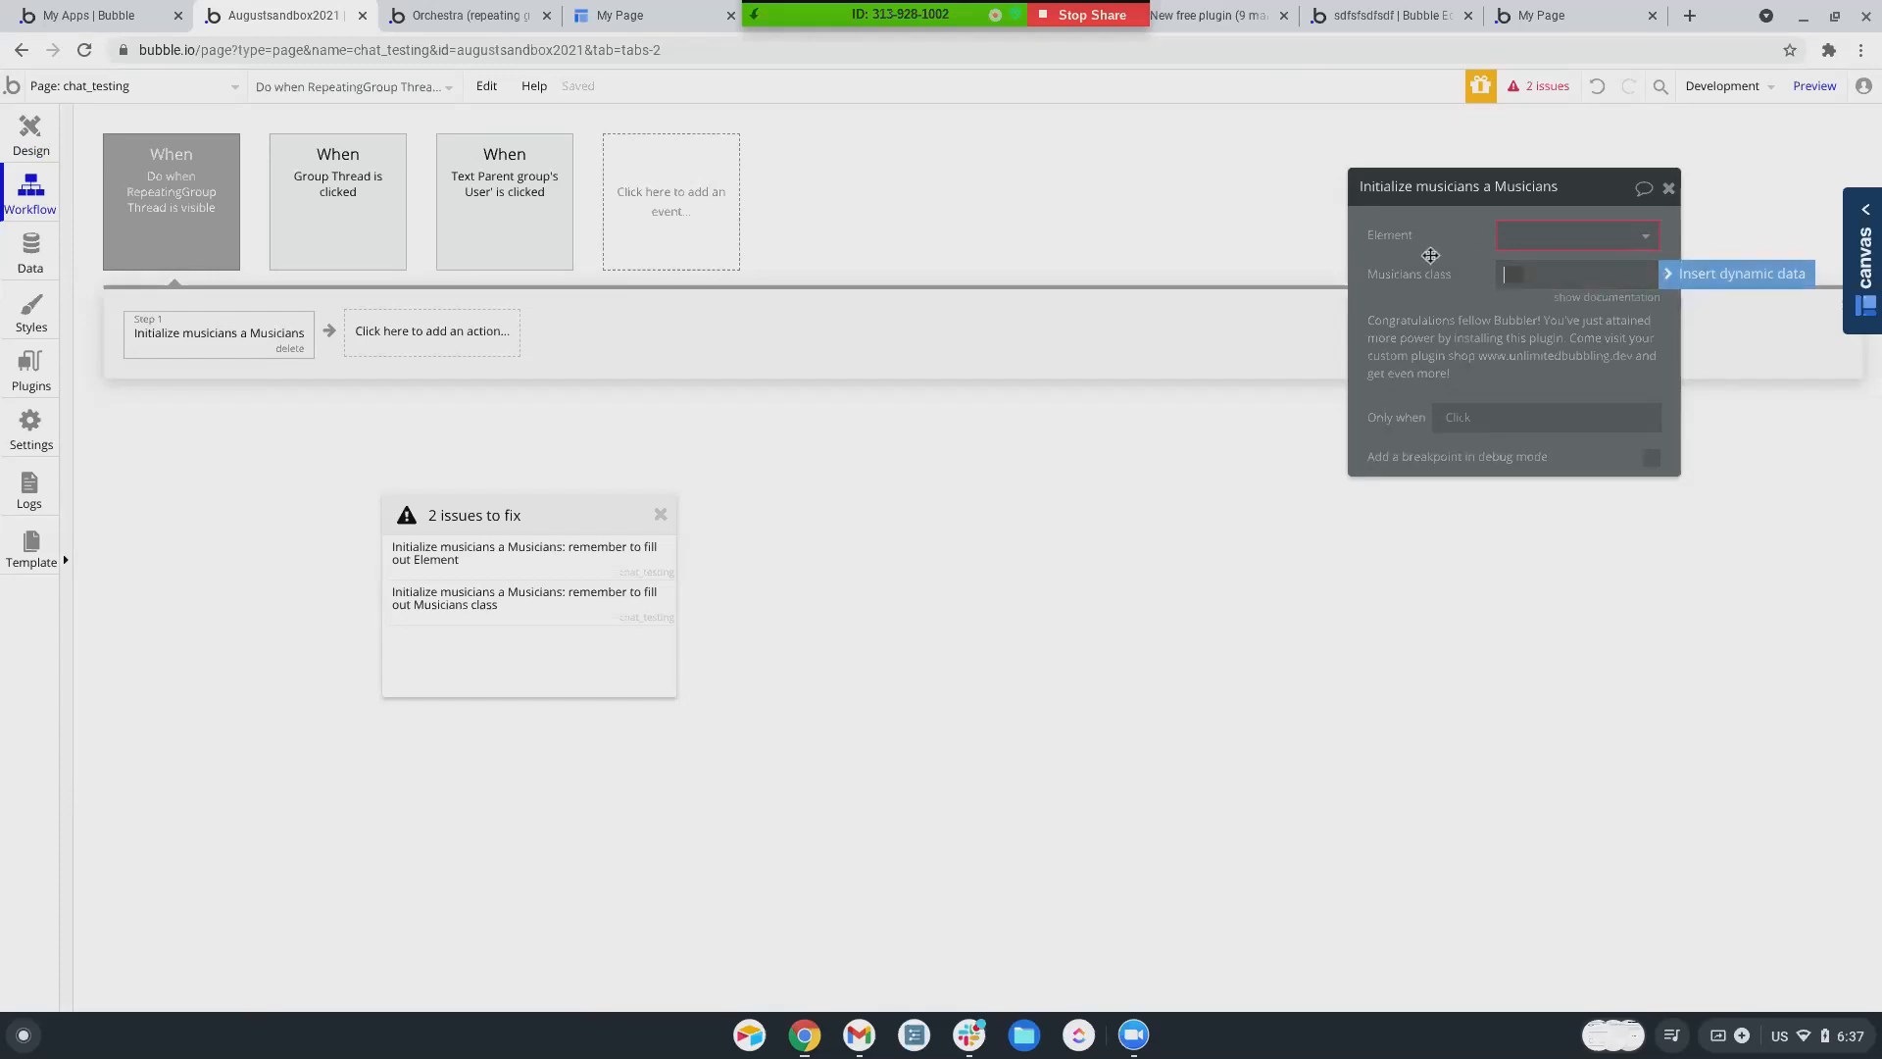
left_click(1430, 255)
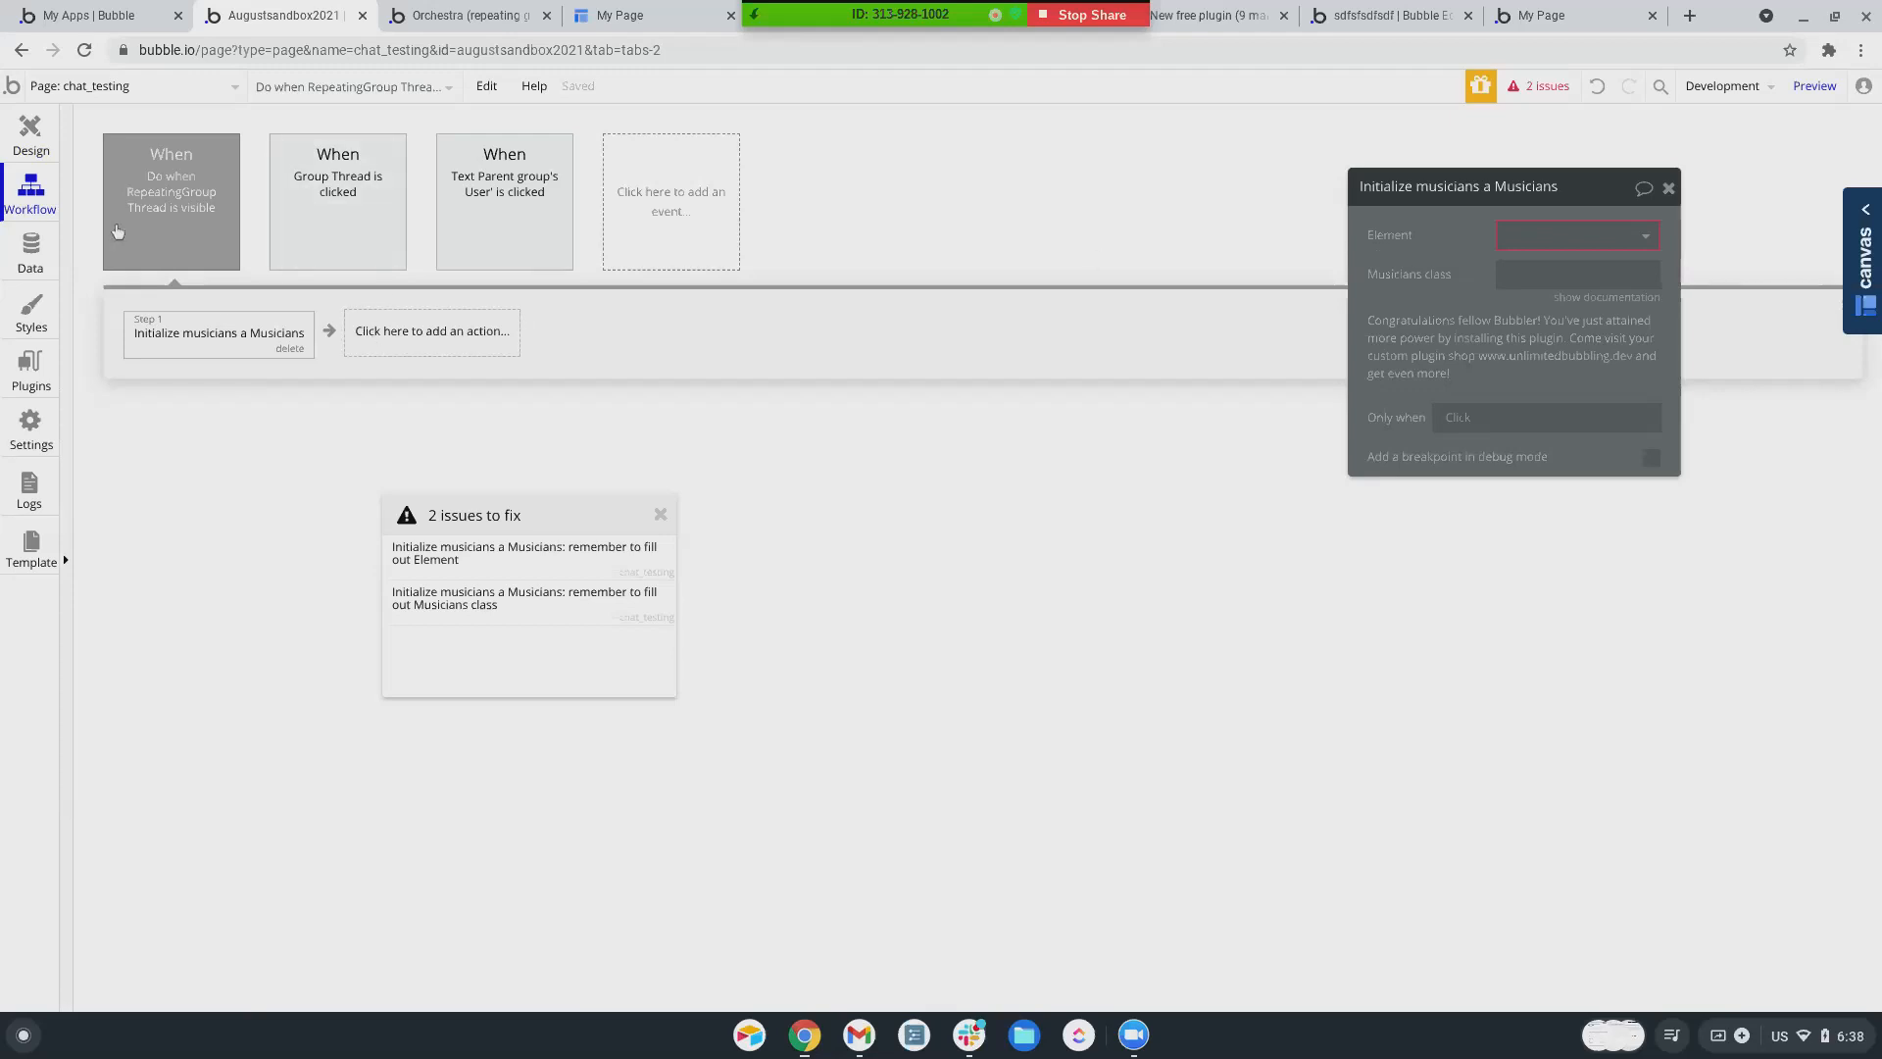
- Delete the Do when RepeatingGroup Thread is visible event and close the issue checker in the page design view
left_click(149, 202)
left_click(228, 263)
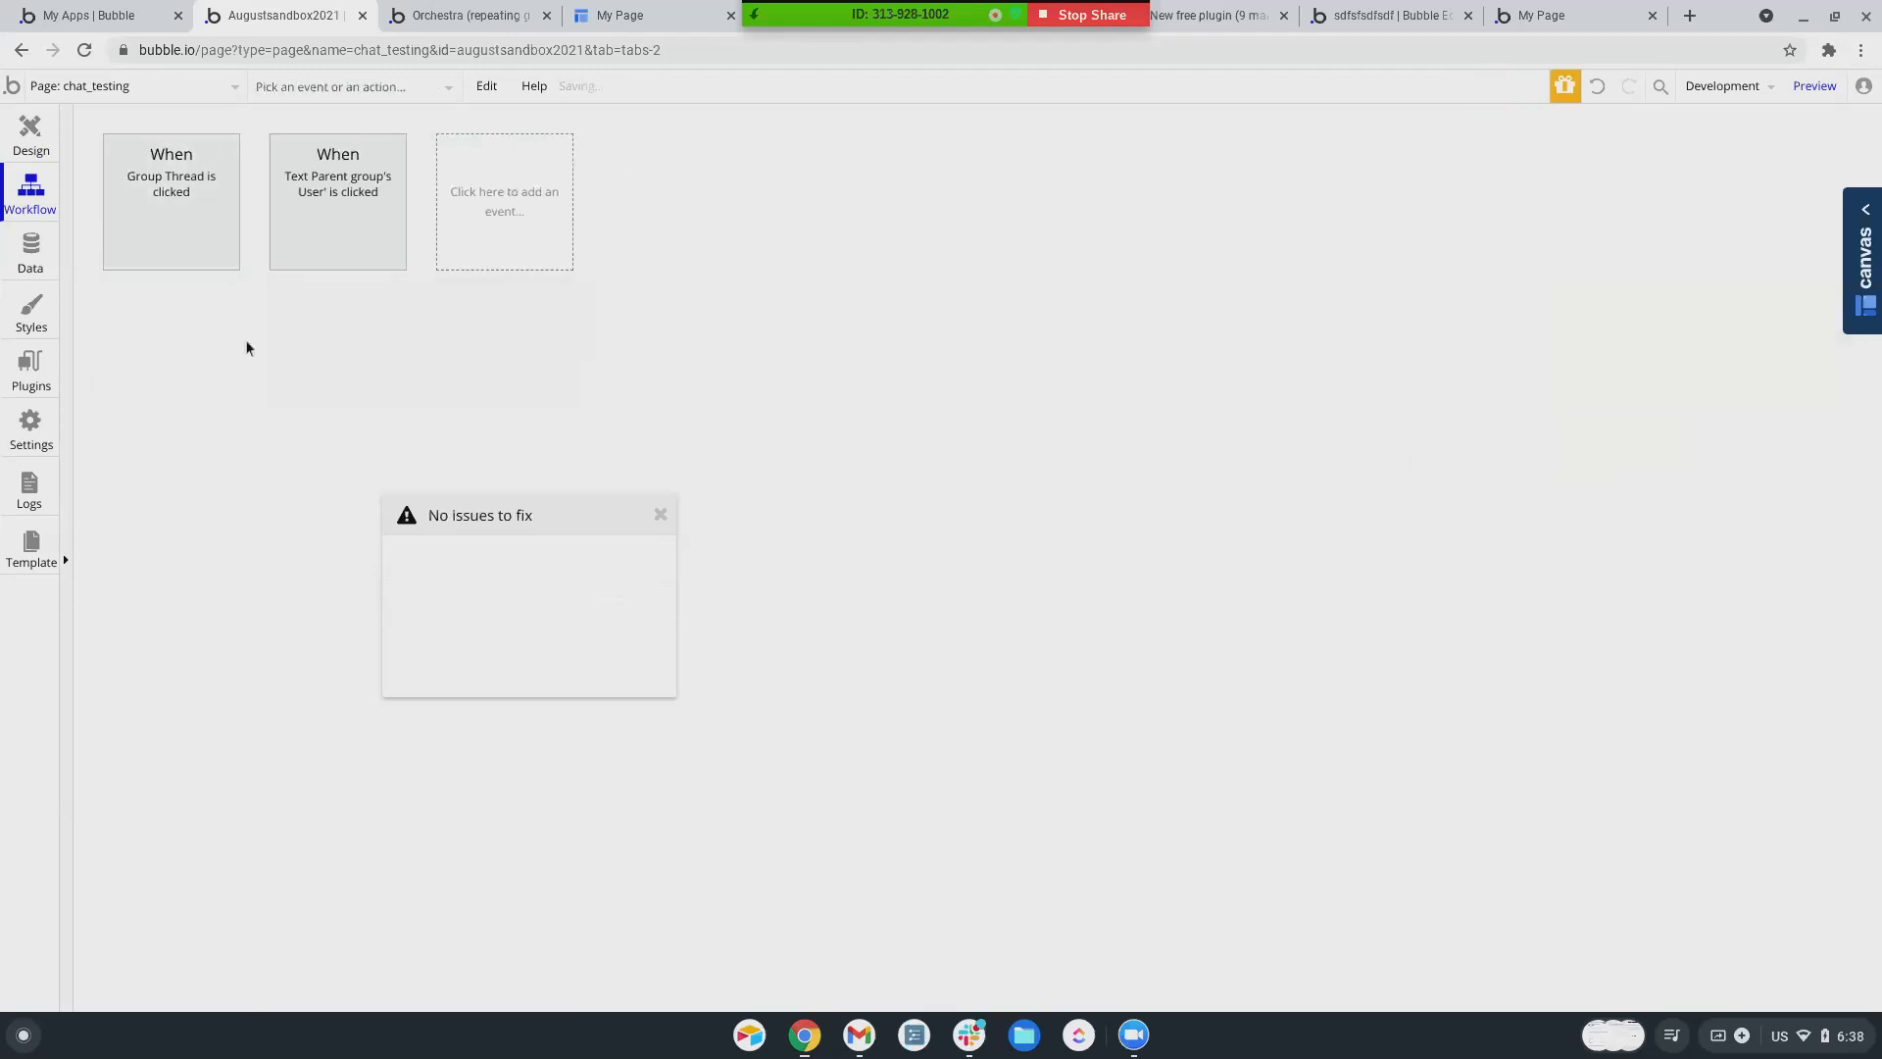
left_click(30, 135)
left_click(931, 354)
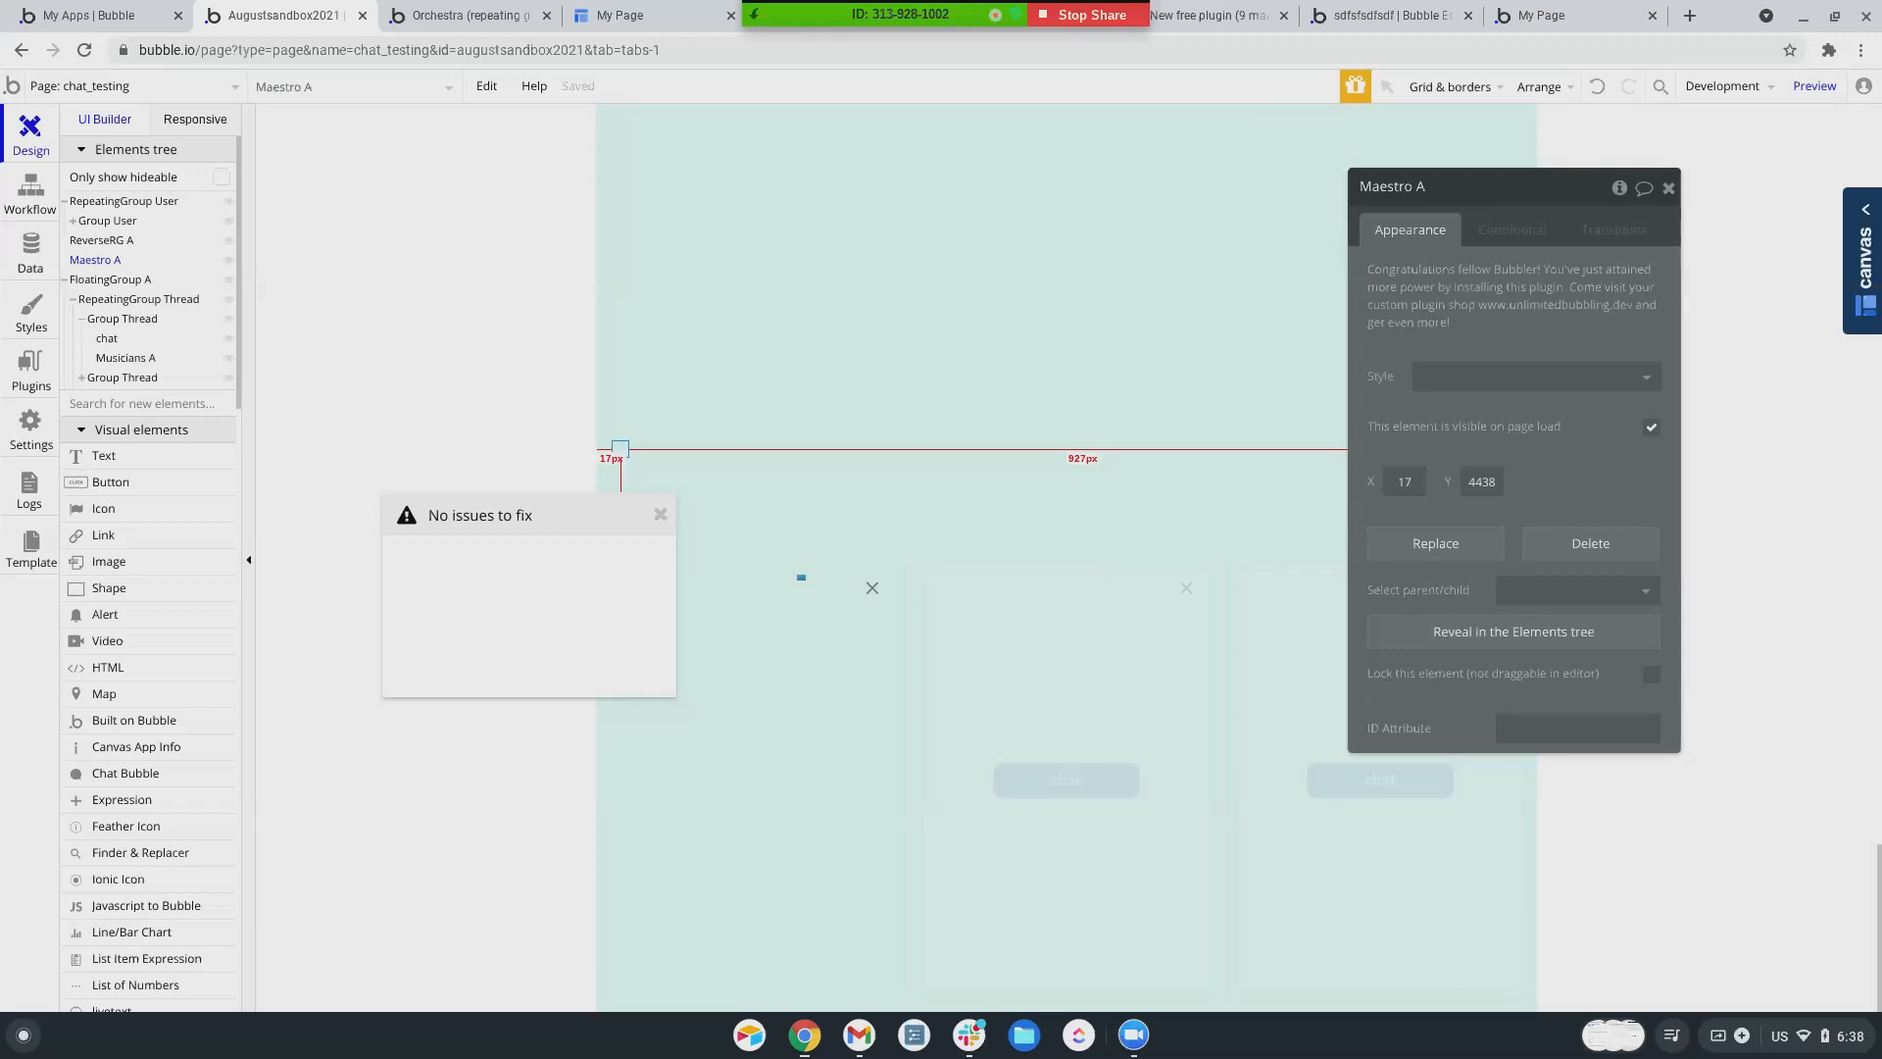
left_click(660, 517)
scroll(596, 484, "up", 20)
scroll(599, 480, "down", 9)
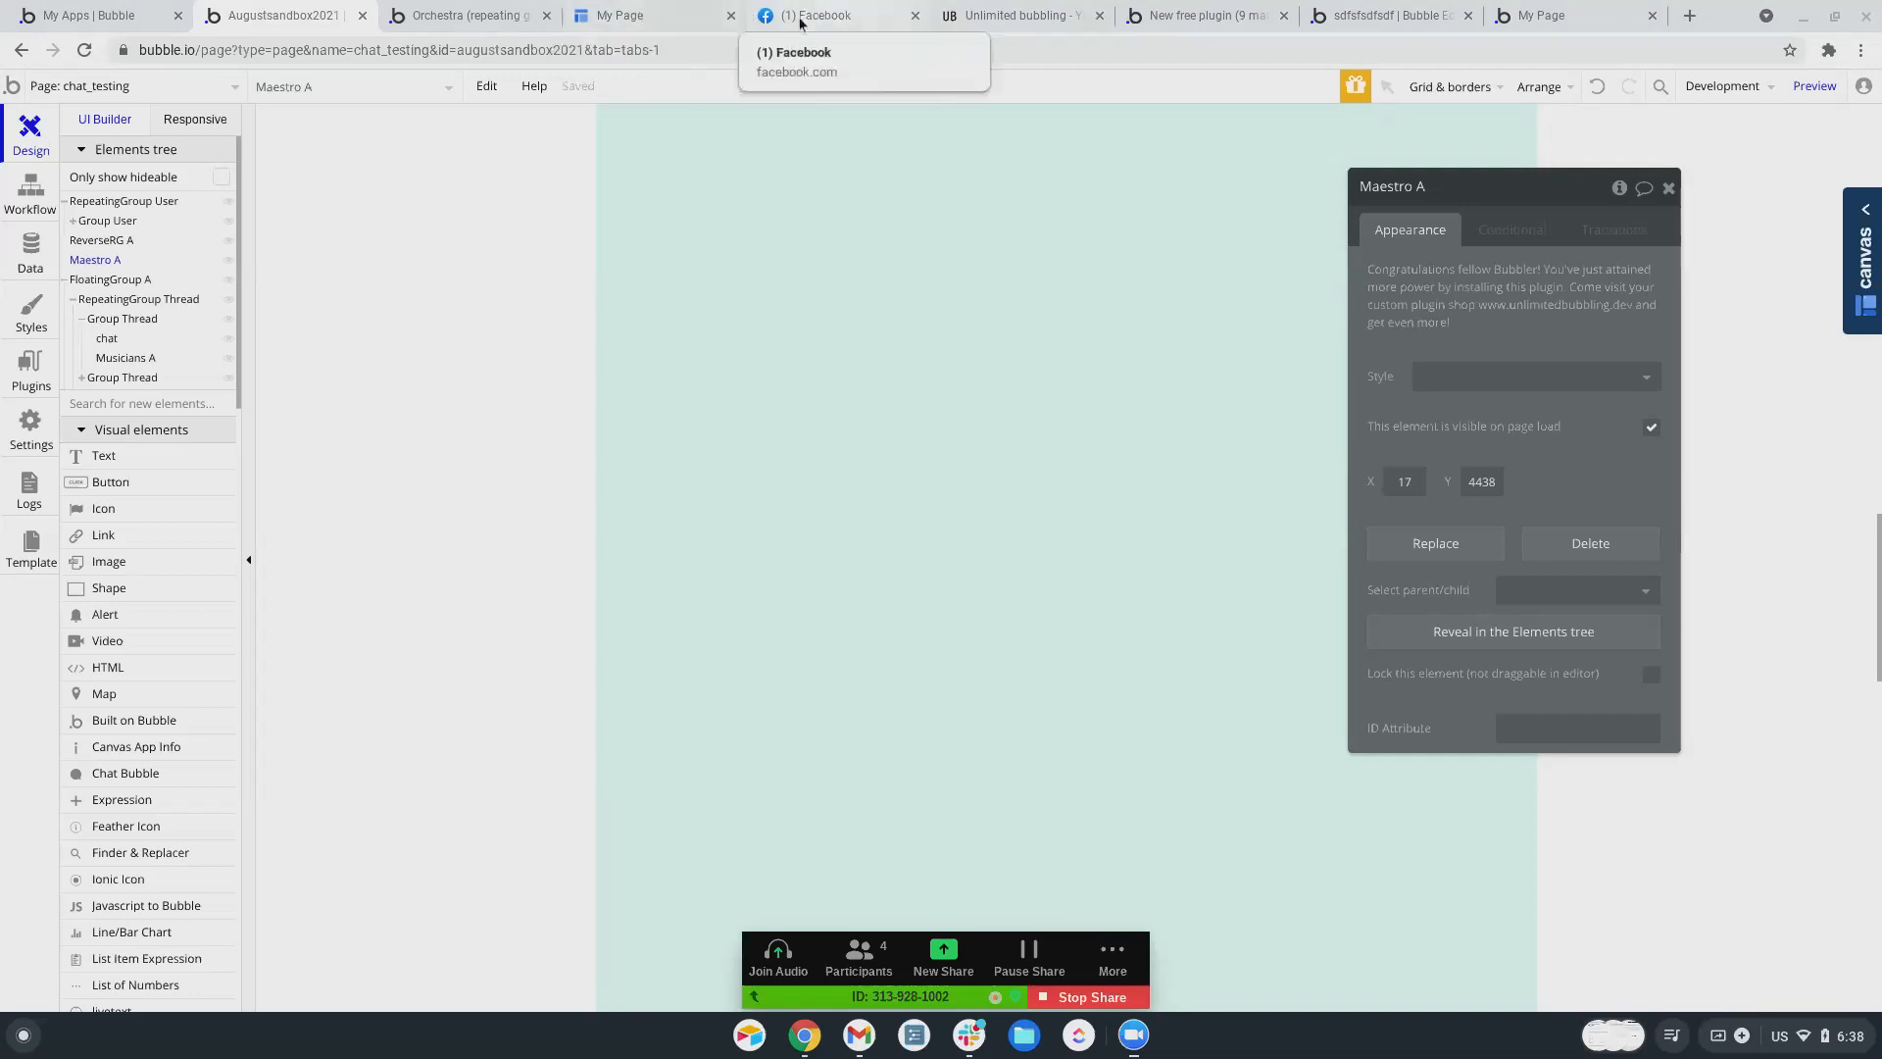
- Switch to the previewed musics example page and run its Trigger workflow button
left_click(464, 23)
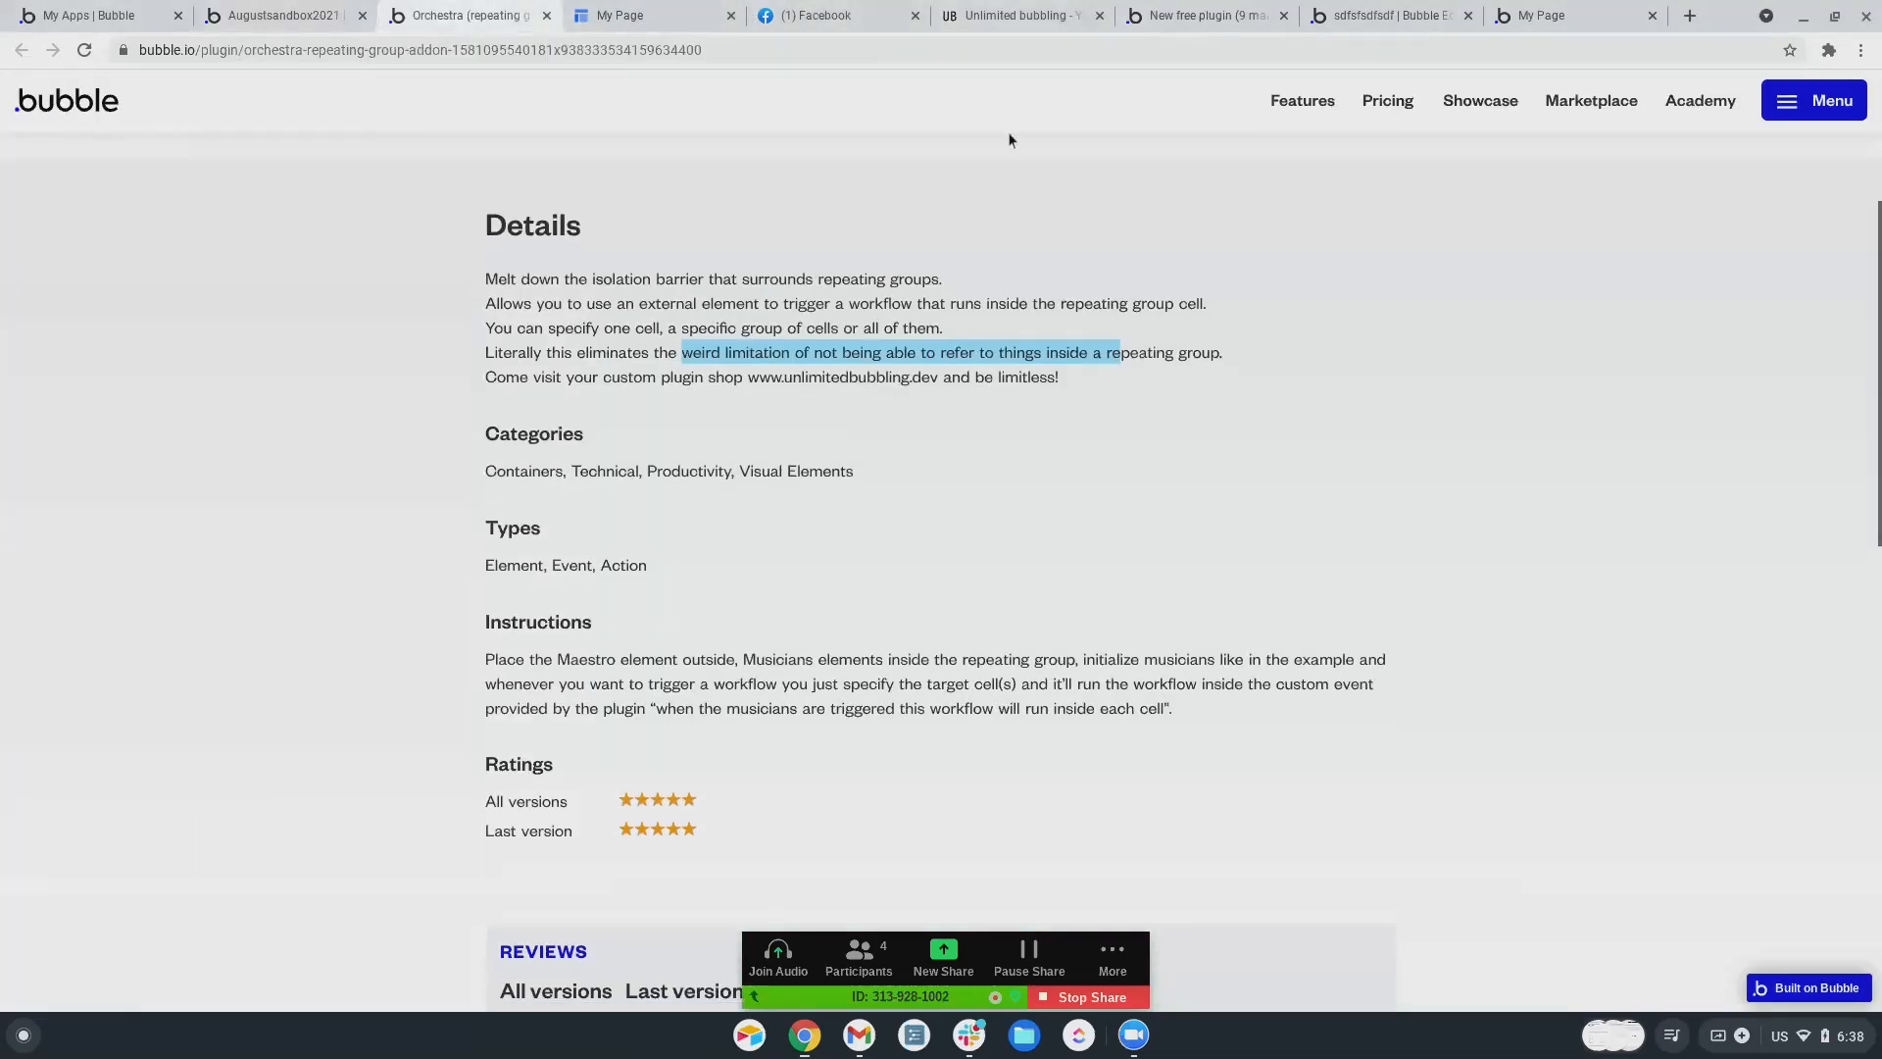
left_click(1542, 20)
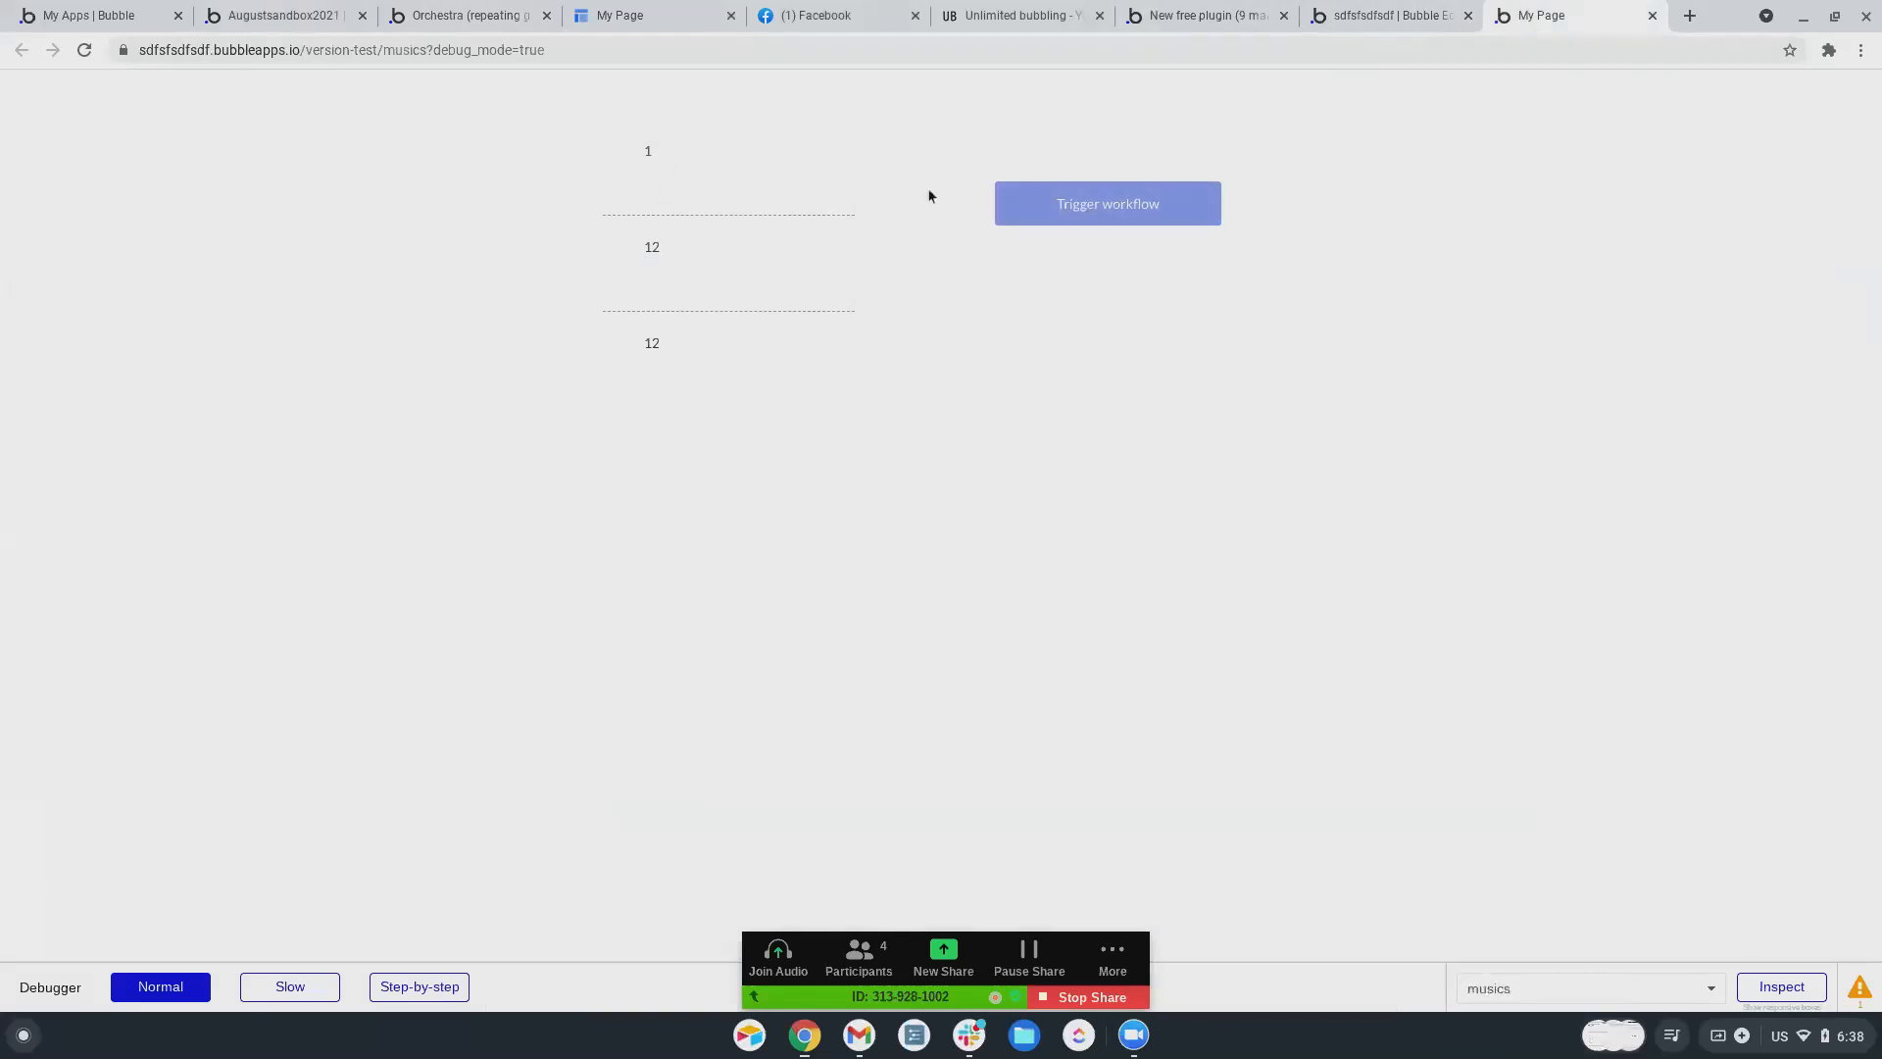
left_click(1074, 224)
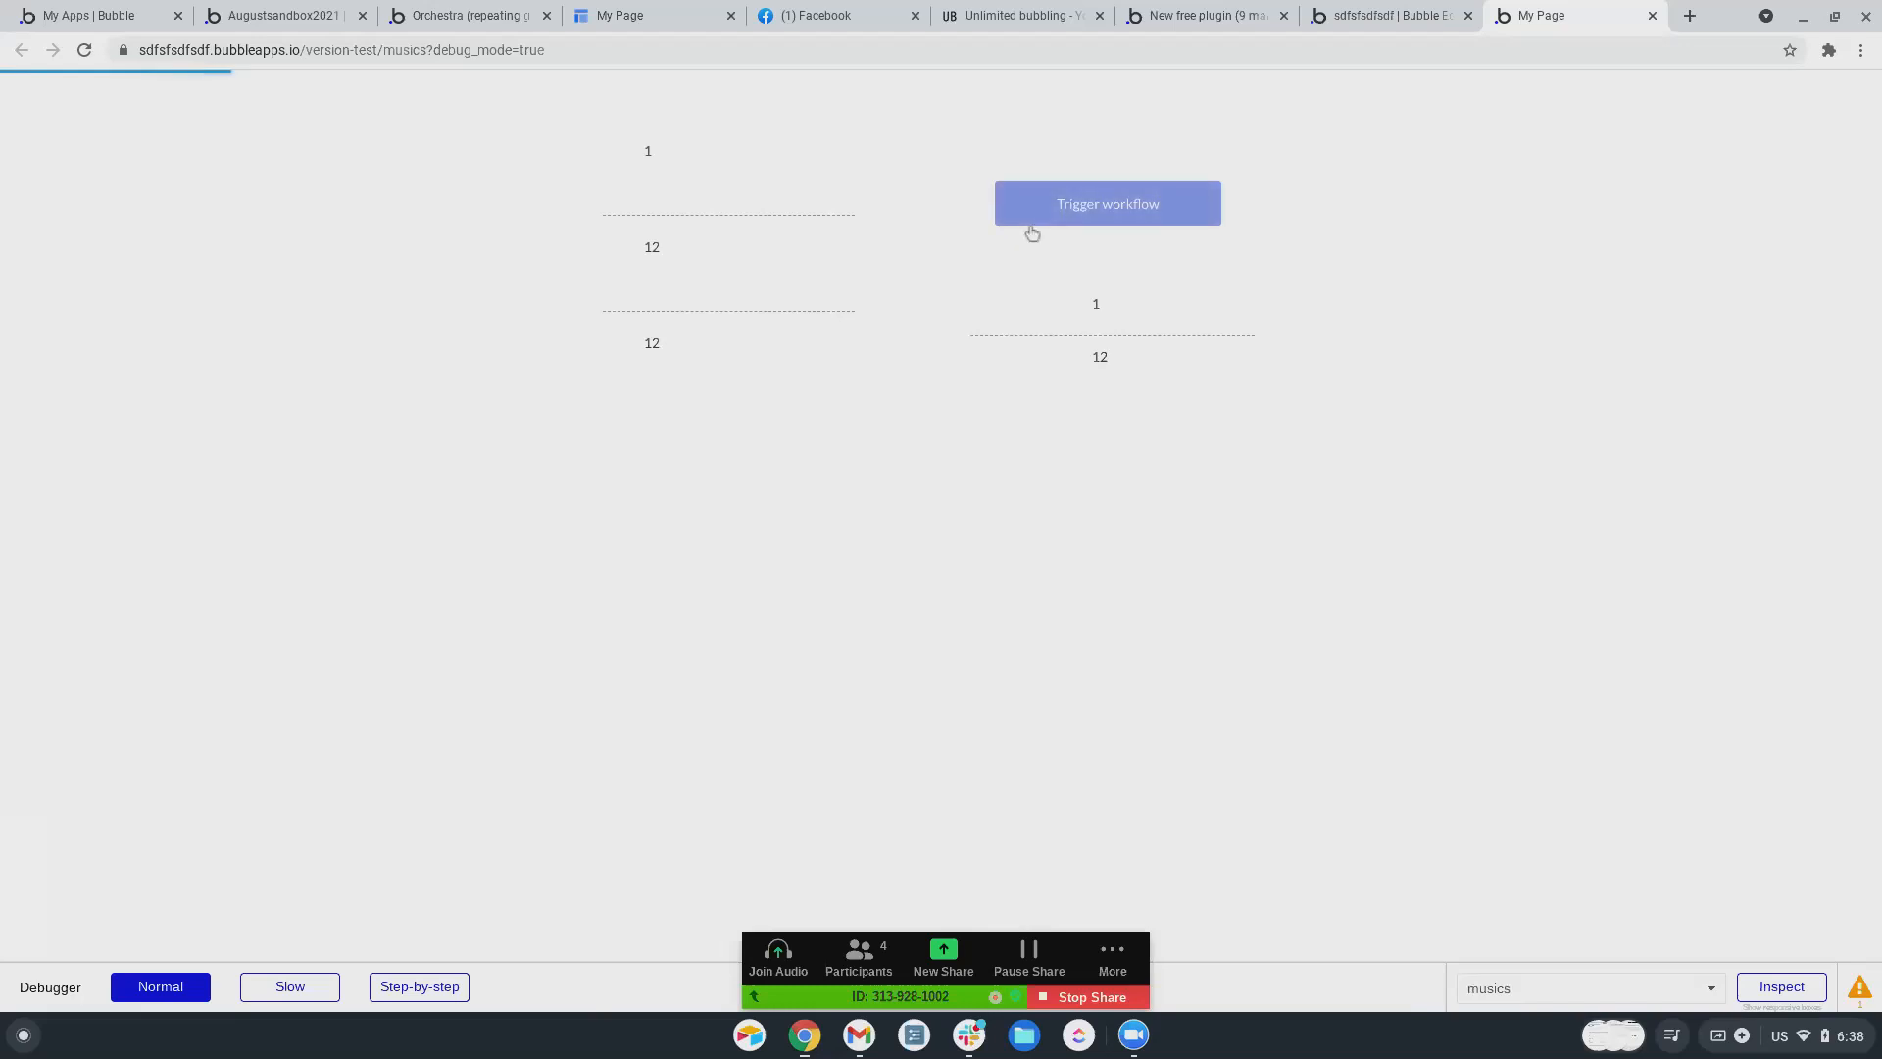
- Examine the example editor's Musicians B Revealed event and the Trigger musicians under Maestro B action of the Trigger workflow button
left_click(1401, 21)
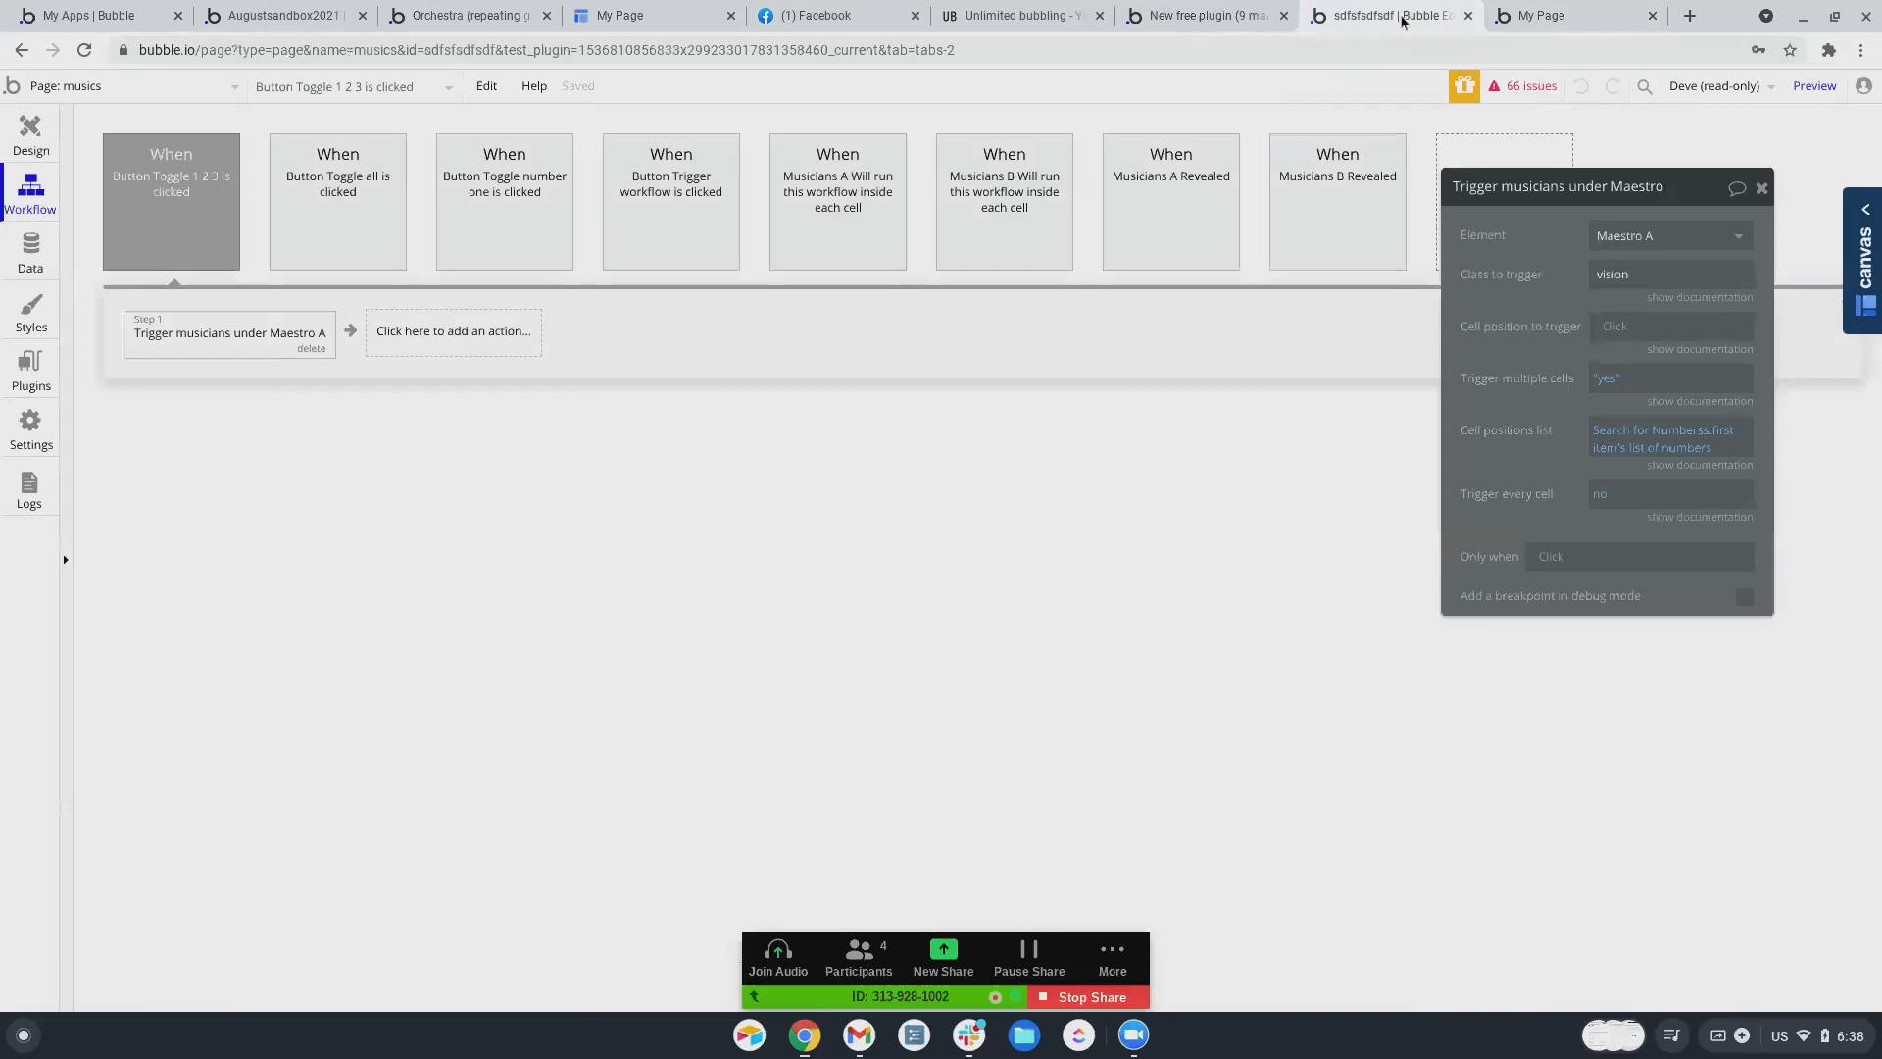
left_click(1354, 216)
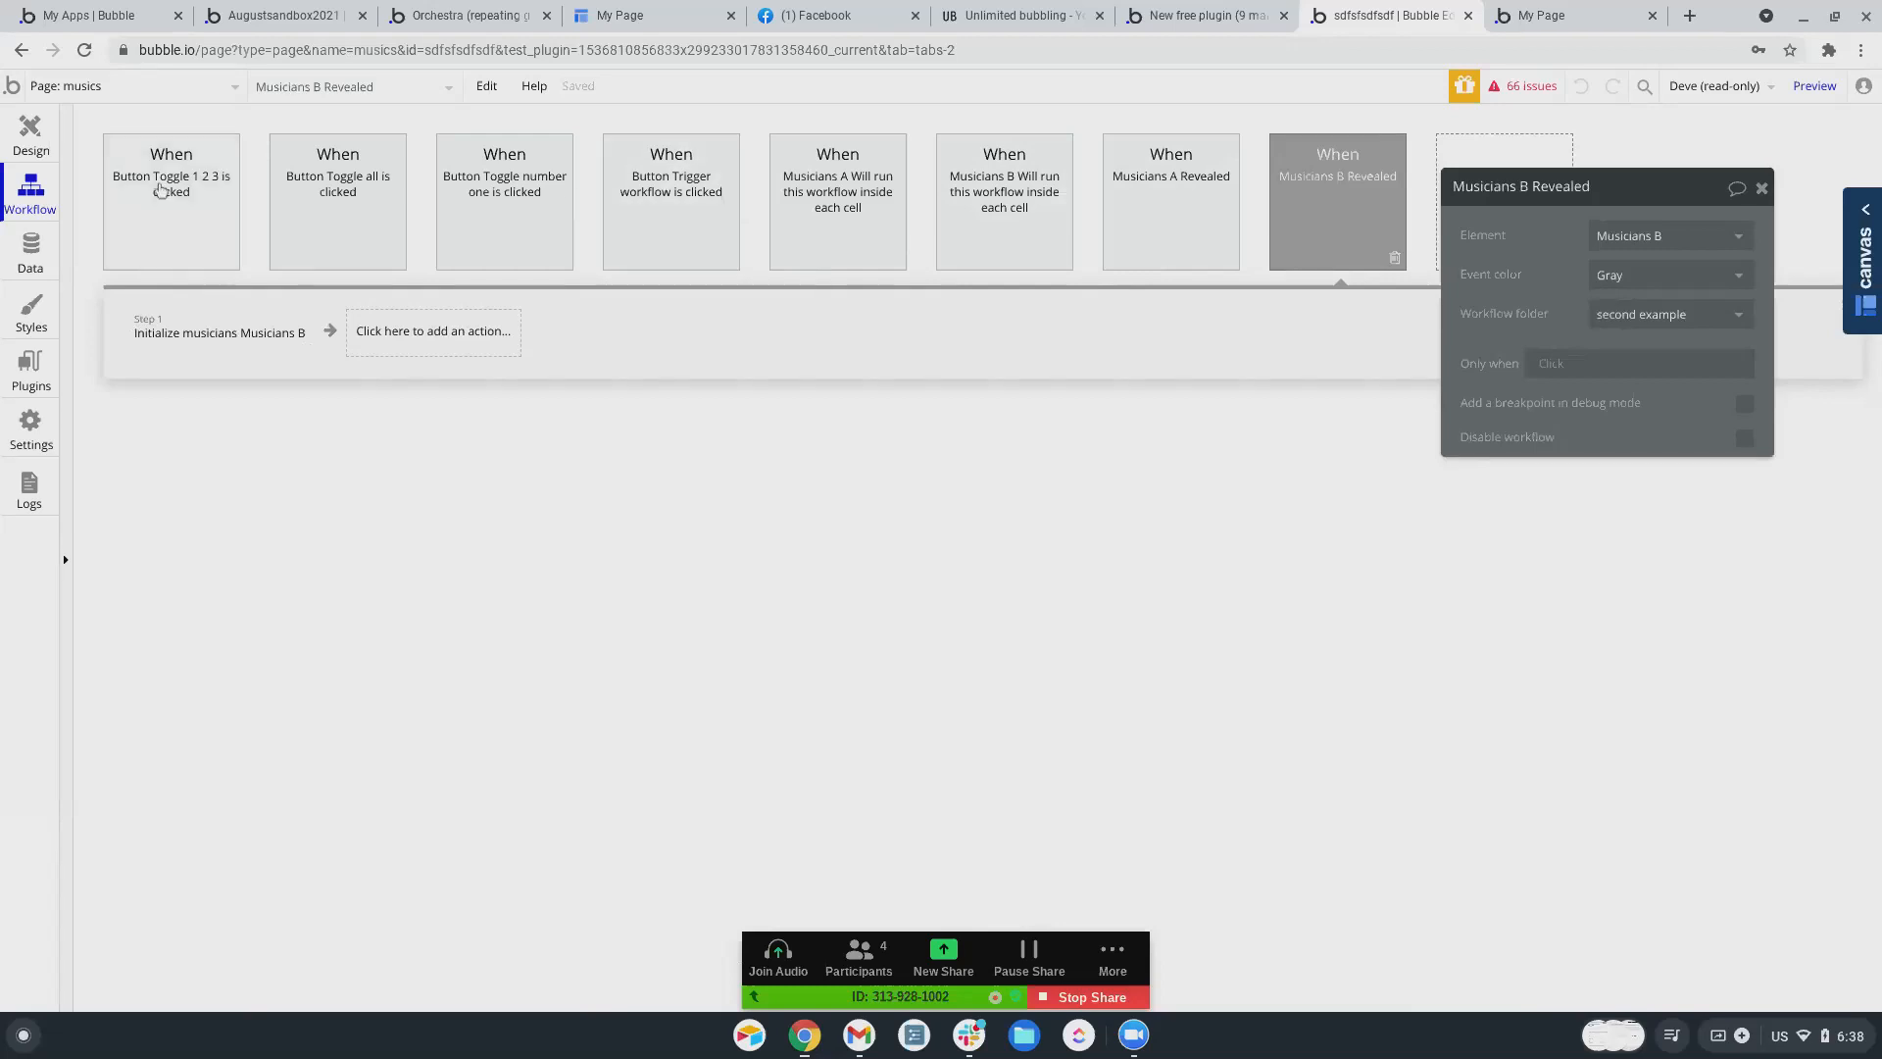
left_click(175, 212)
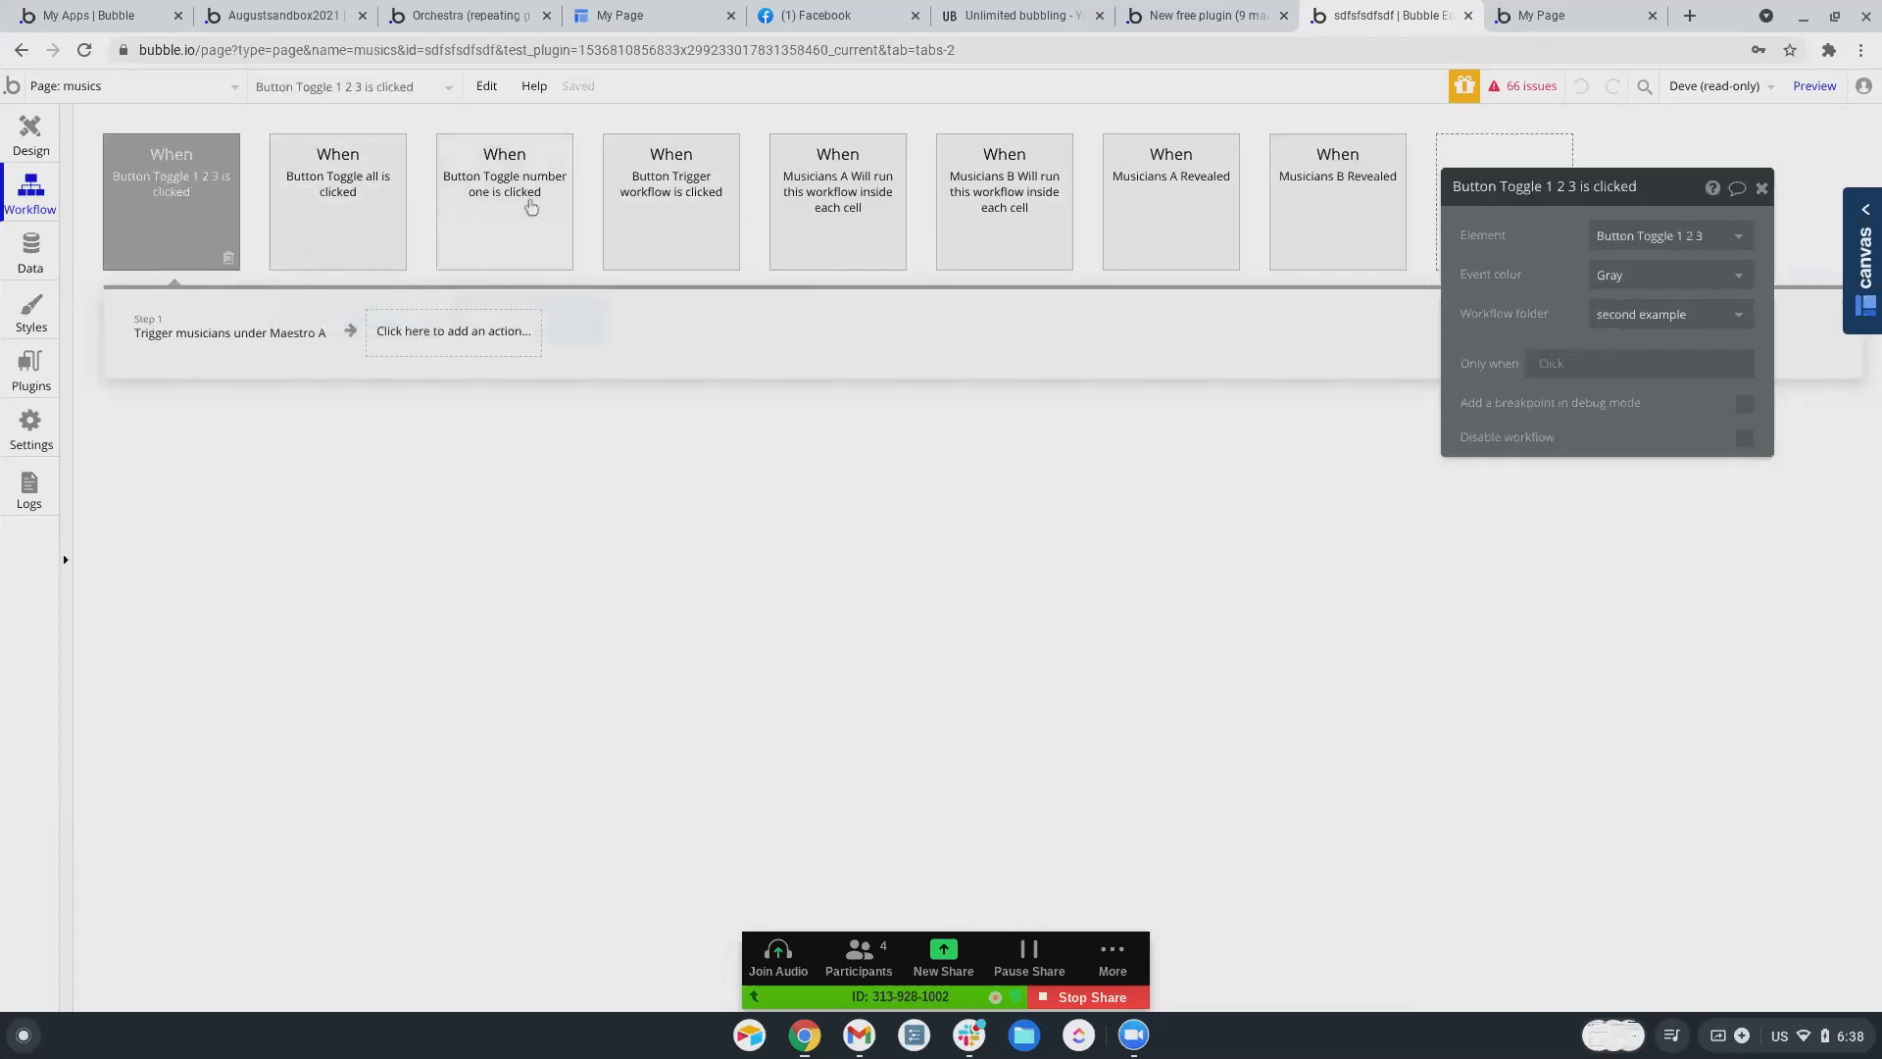
left_click(687, 206)
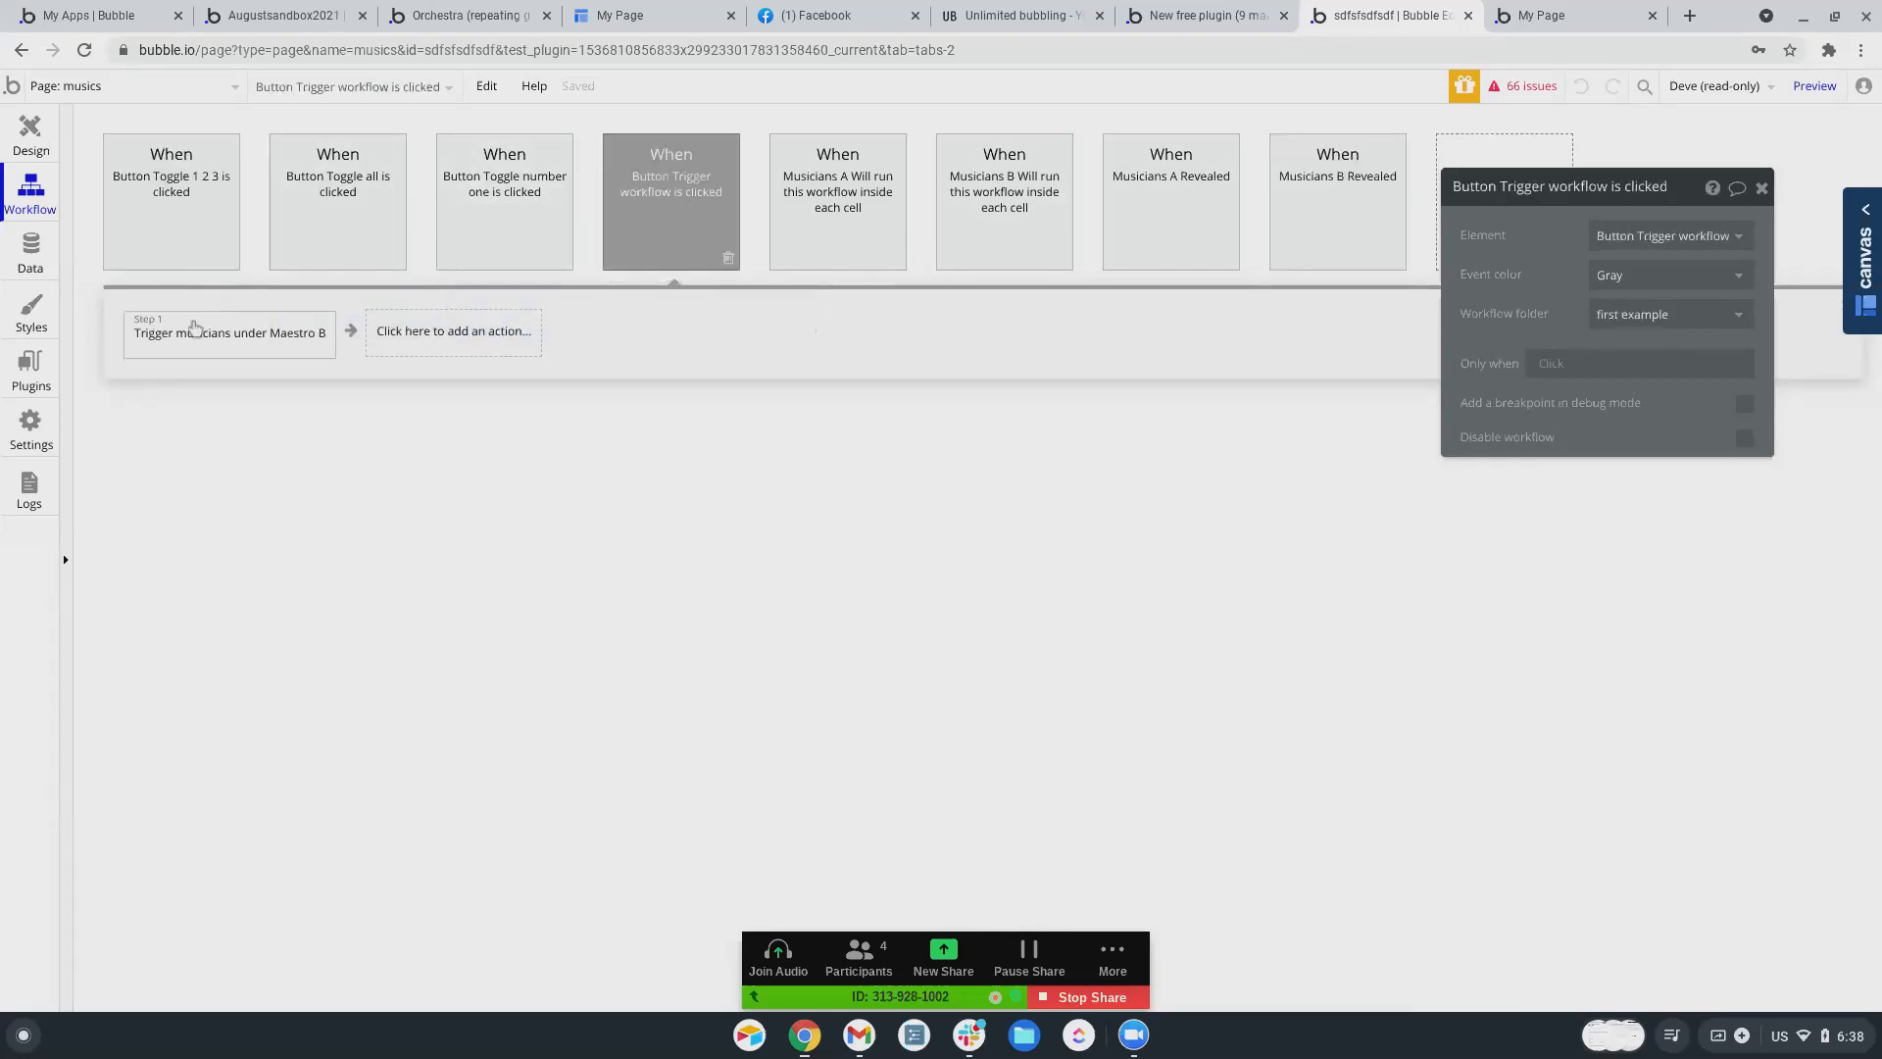
left_click(176, 345)
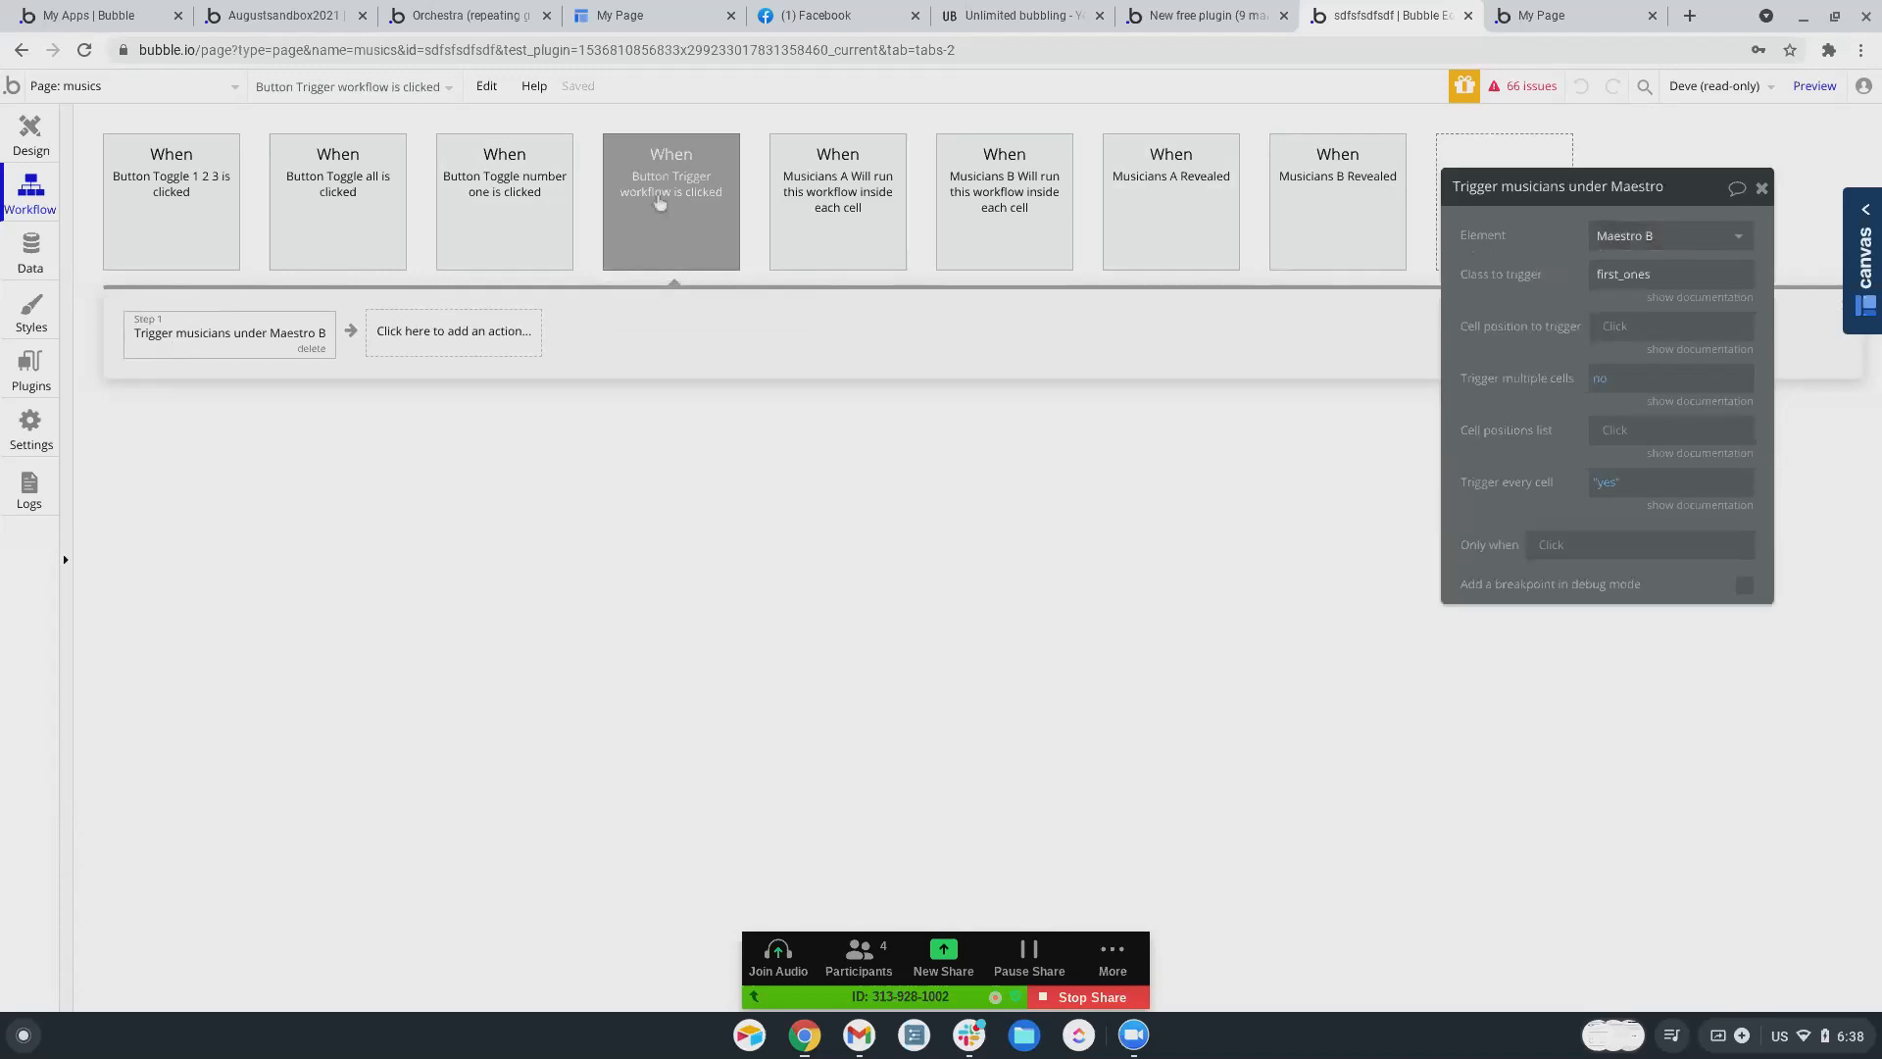
- View the example's page design and reopen the Orchestra plugin page to read its Instructions section
left_click(18, 147)
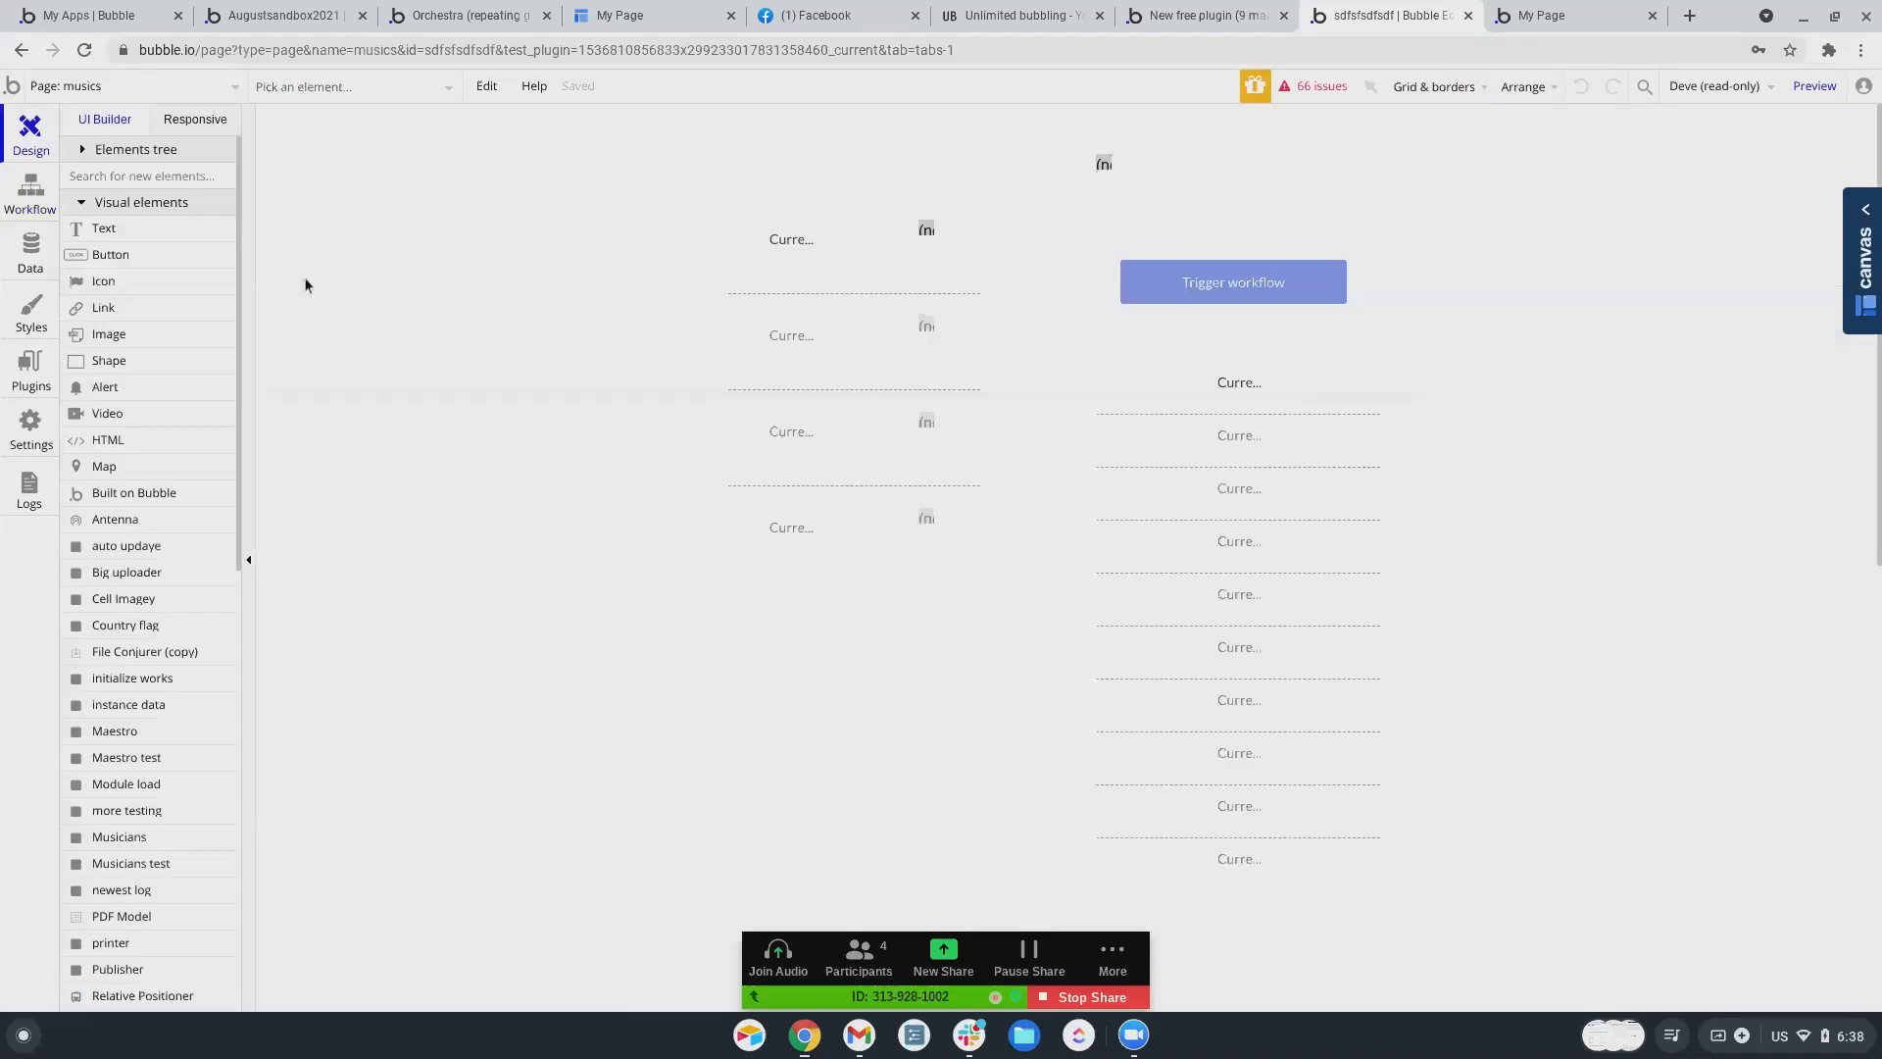
left_click(279, 16)
left_click(461, 15)
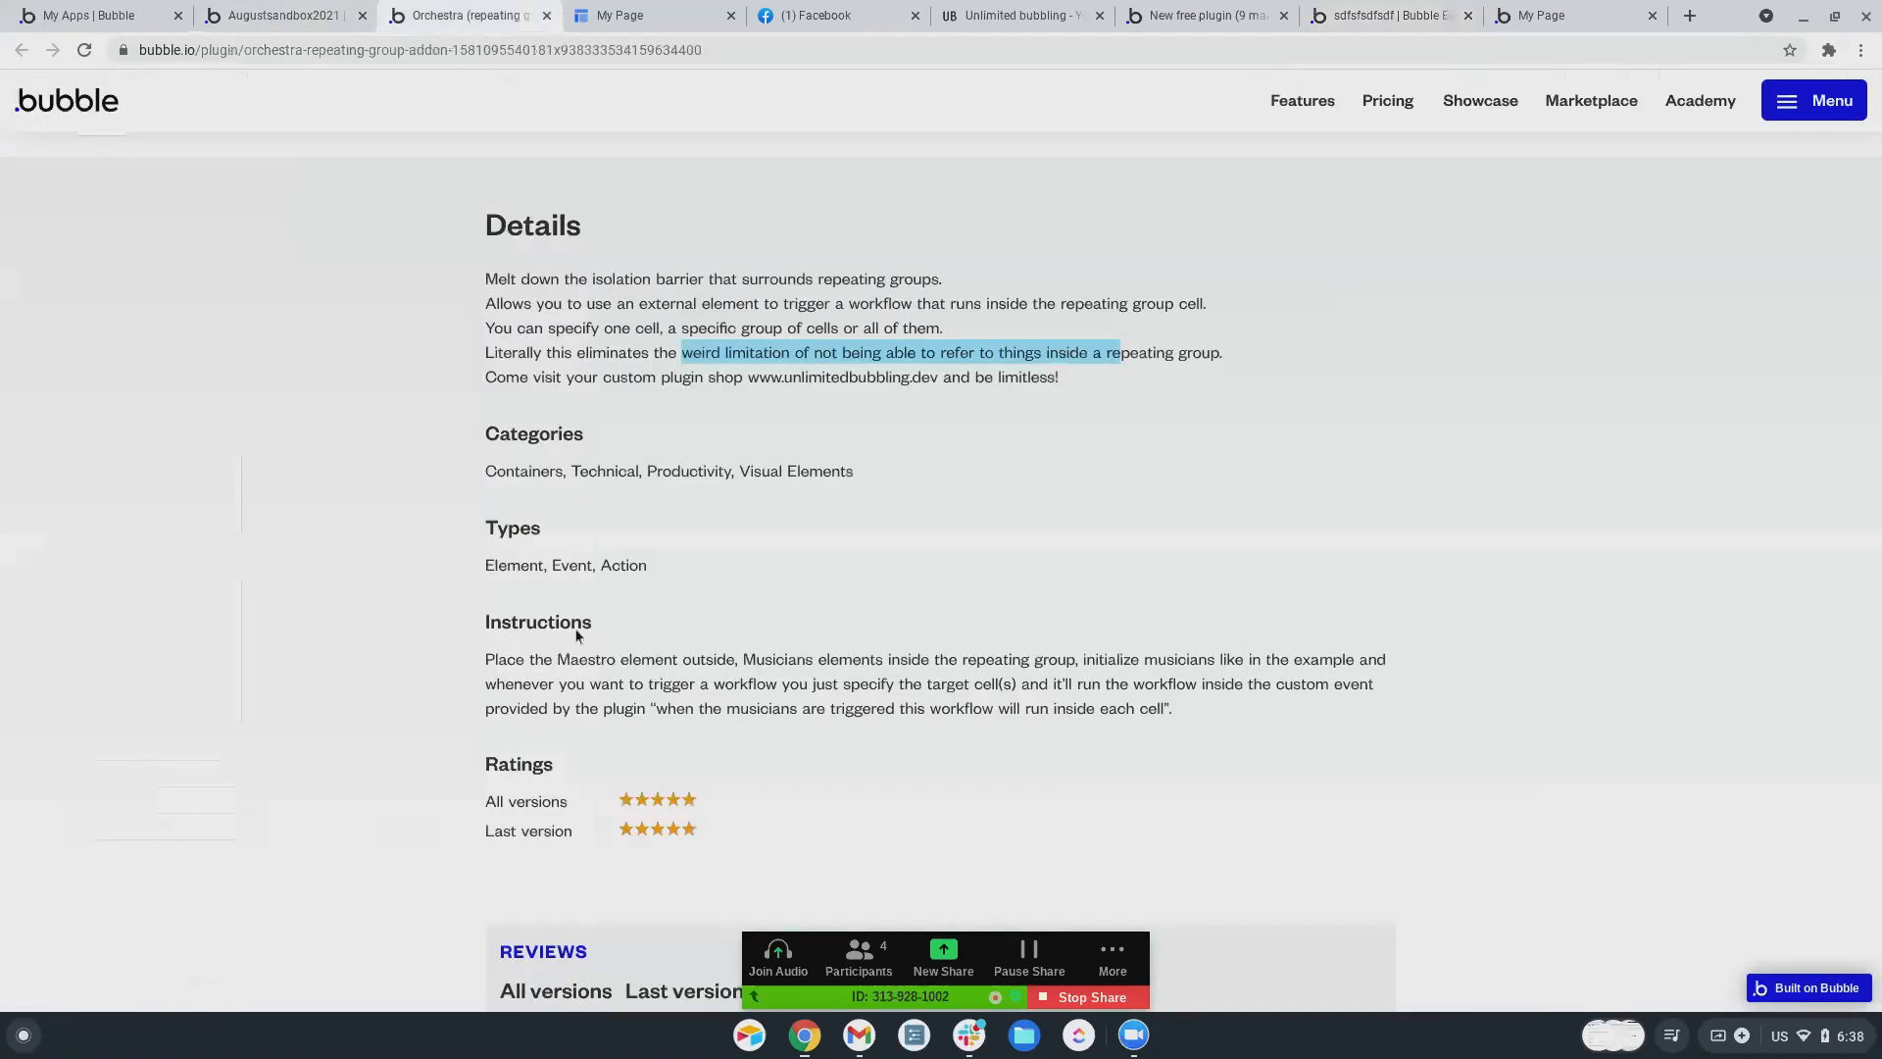
- Undo the last chat_testing changes, which moved Maestro A out of FloatingGroup A and deleted the RepeatingGroup Thread event, and select Musicians A
left_click(304, 14)
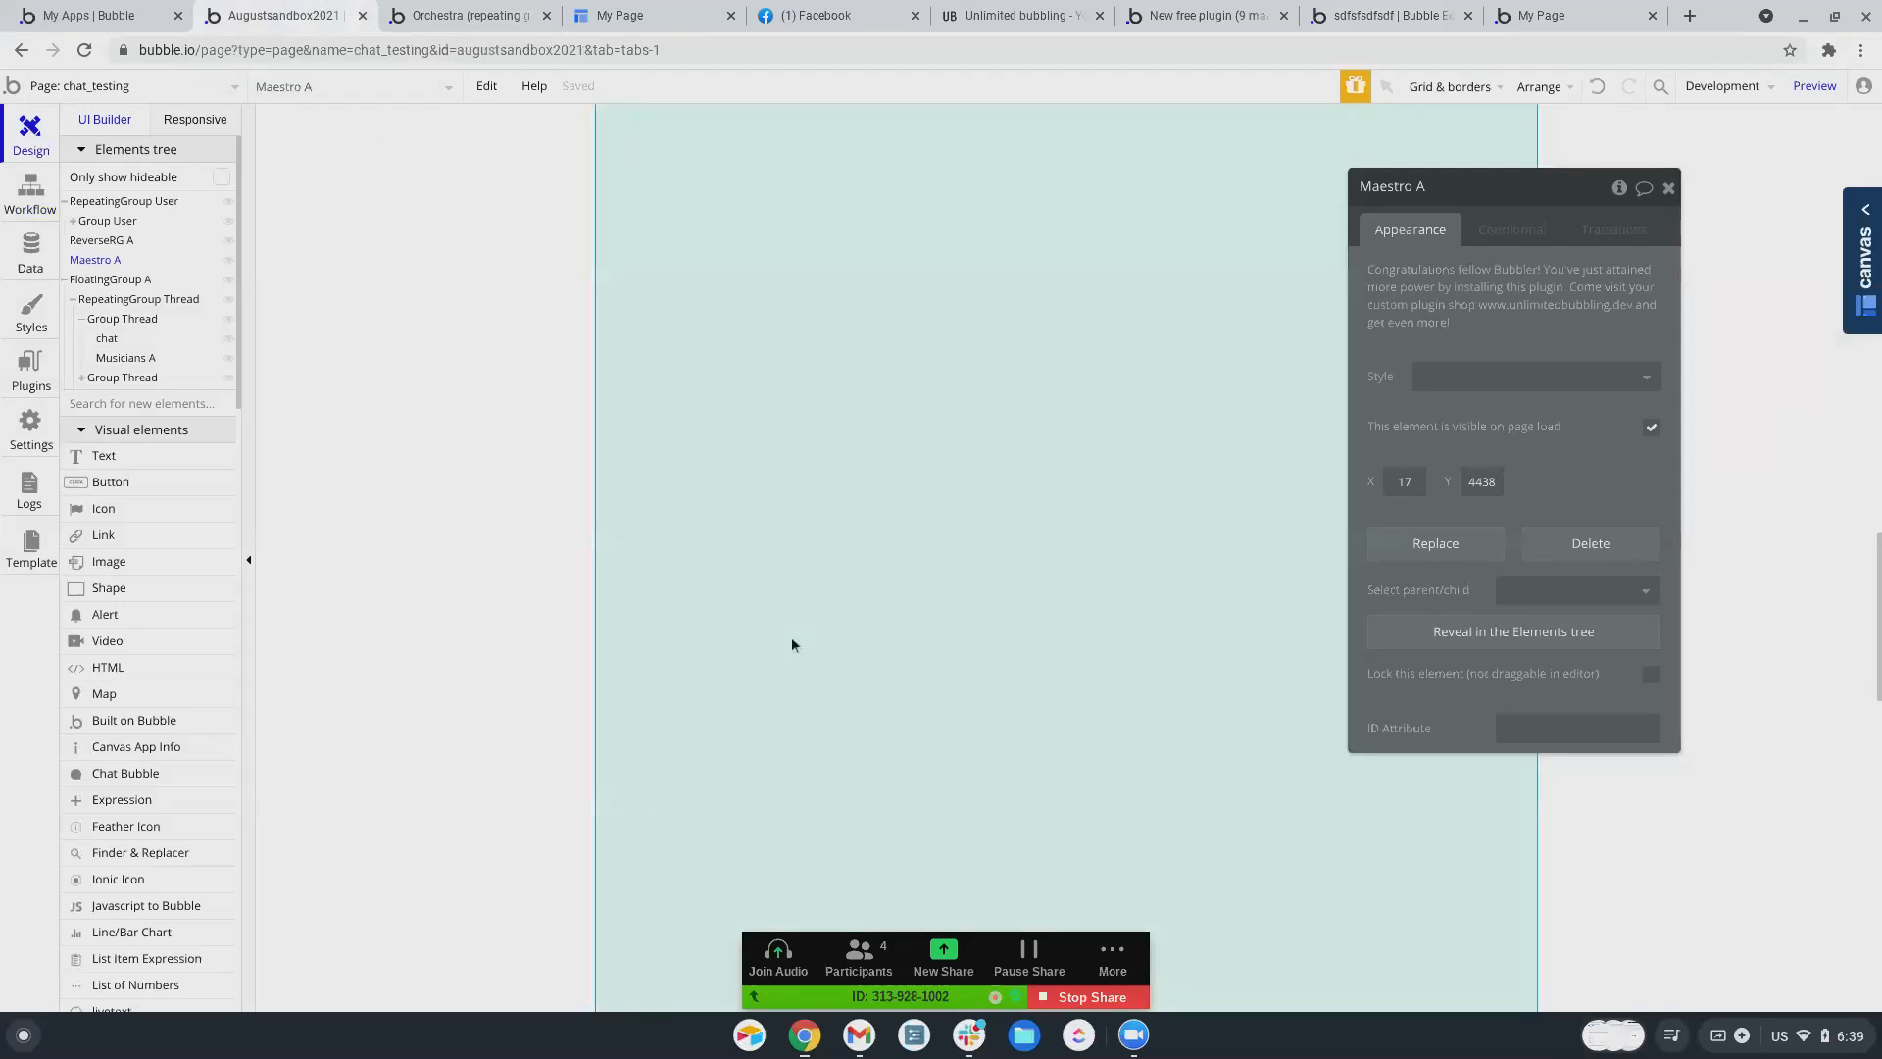
left_click(87, 263)
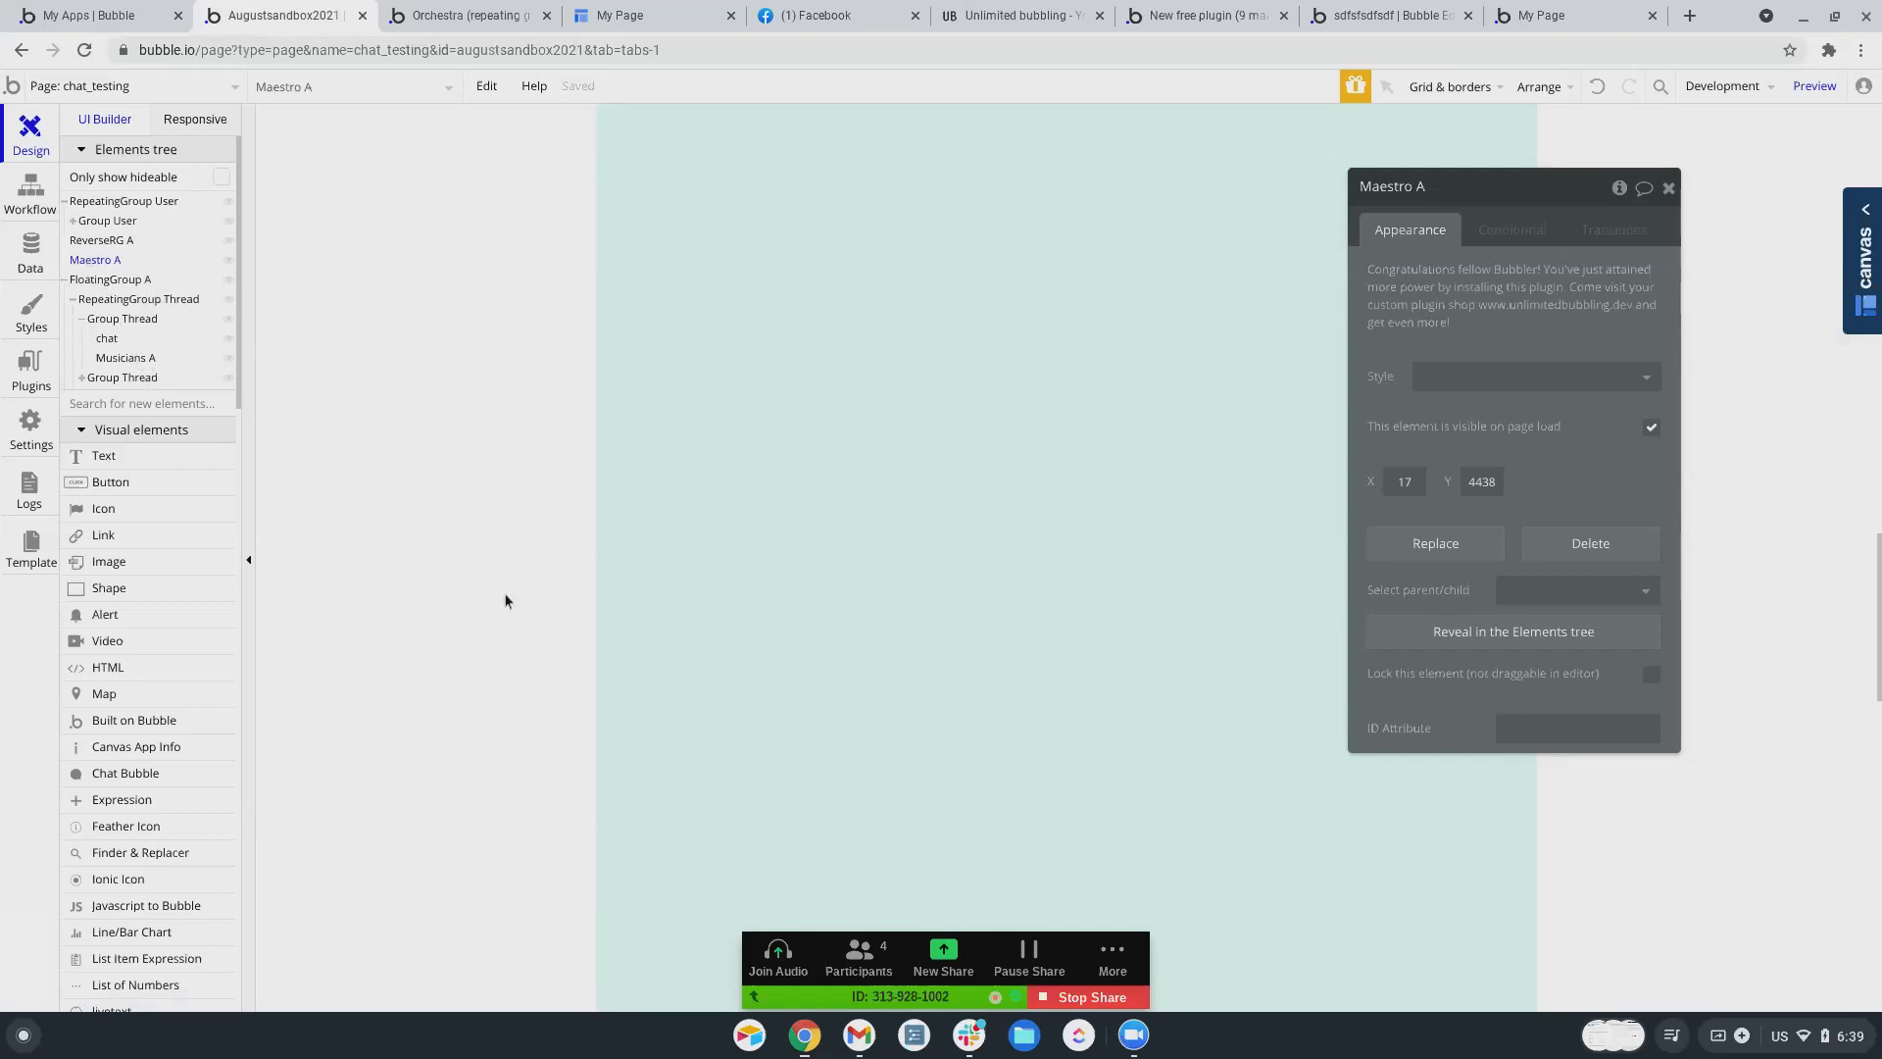
scroll(1078, 235, "down", 1)
left_click(1599, 89)
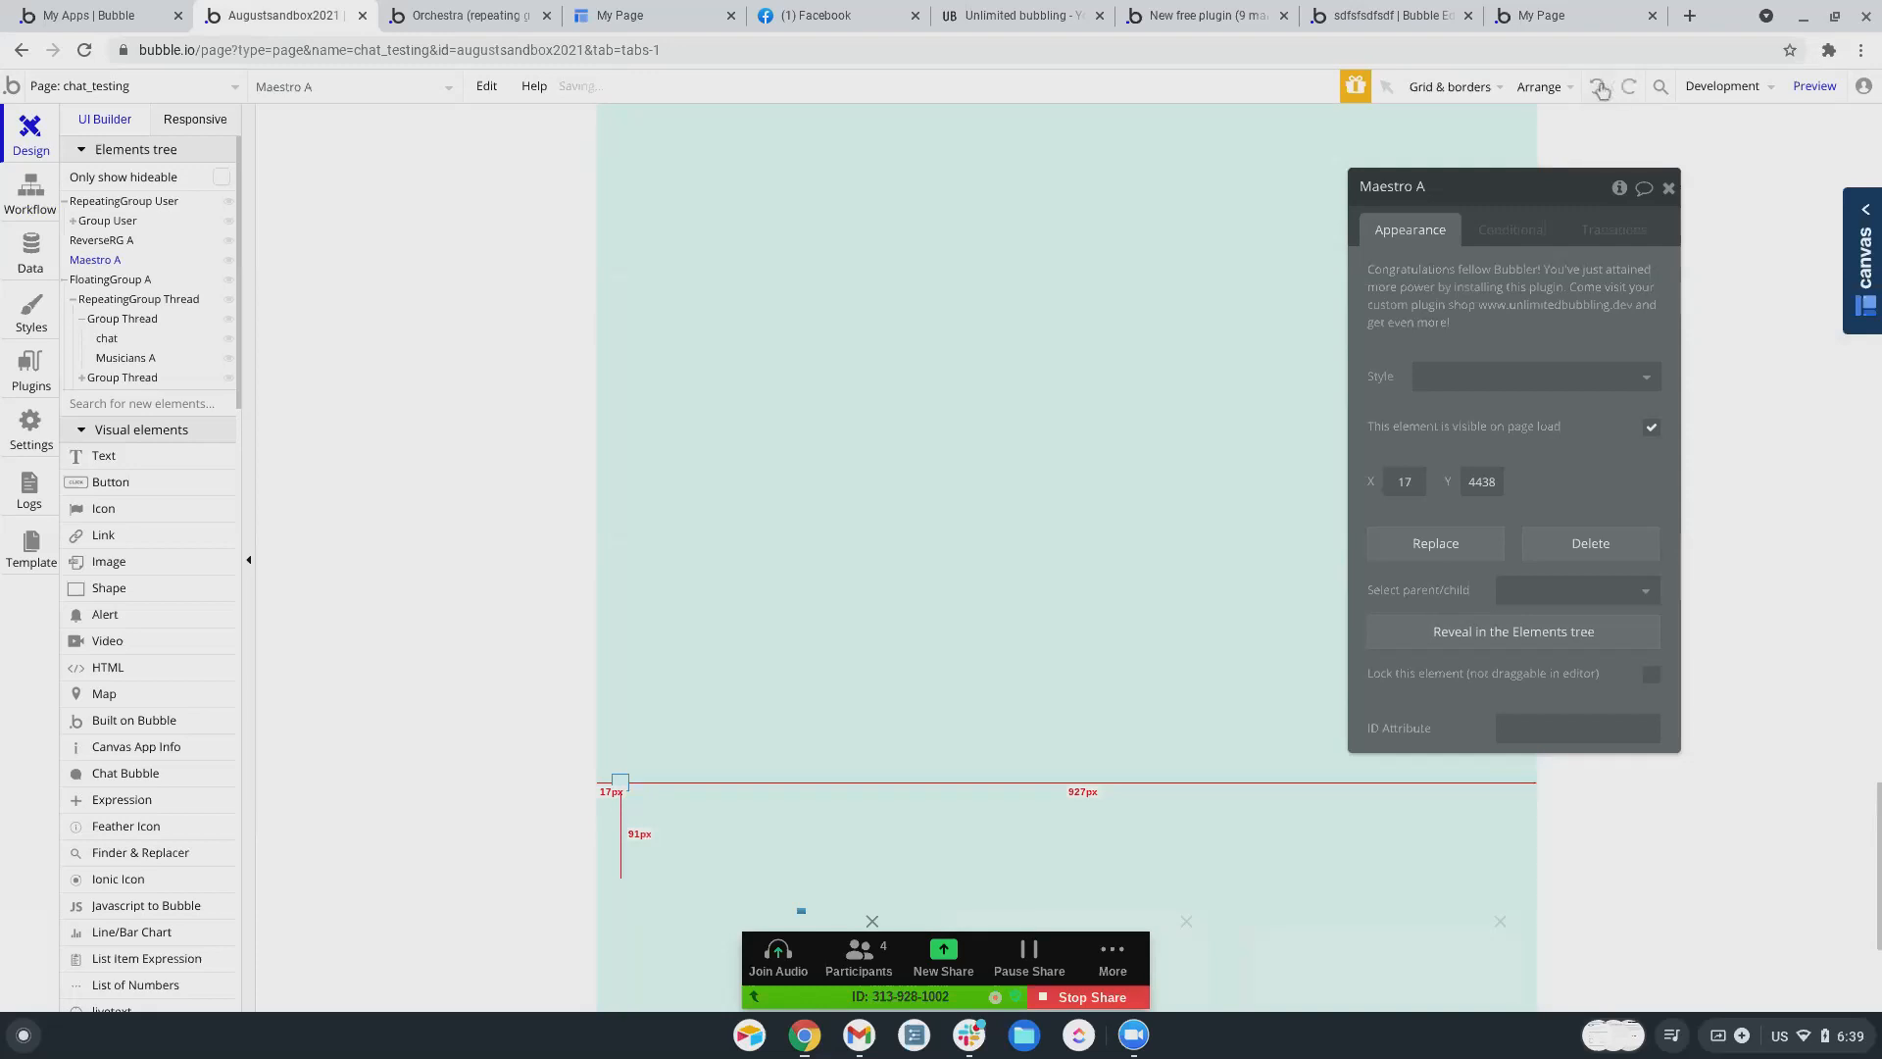
left_click(1599, 89)
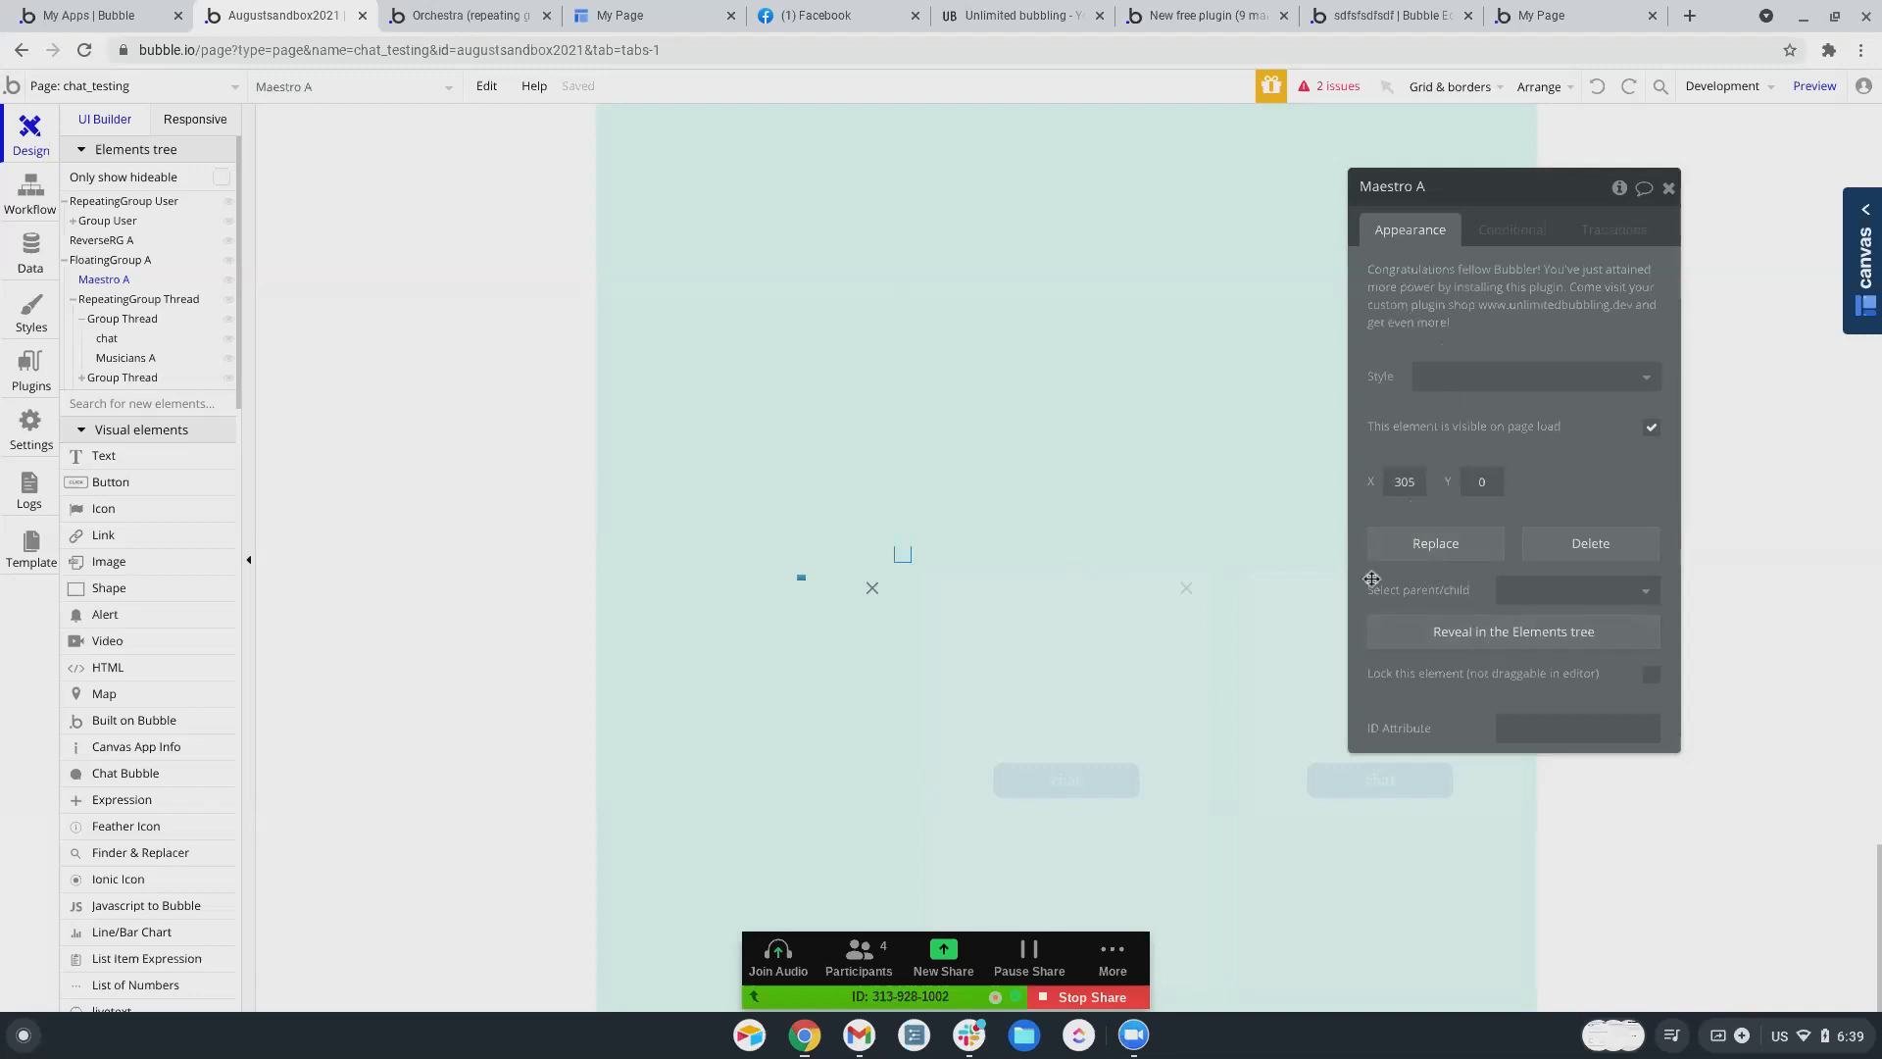
left_click(291, 86)
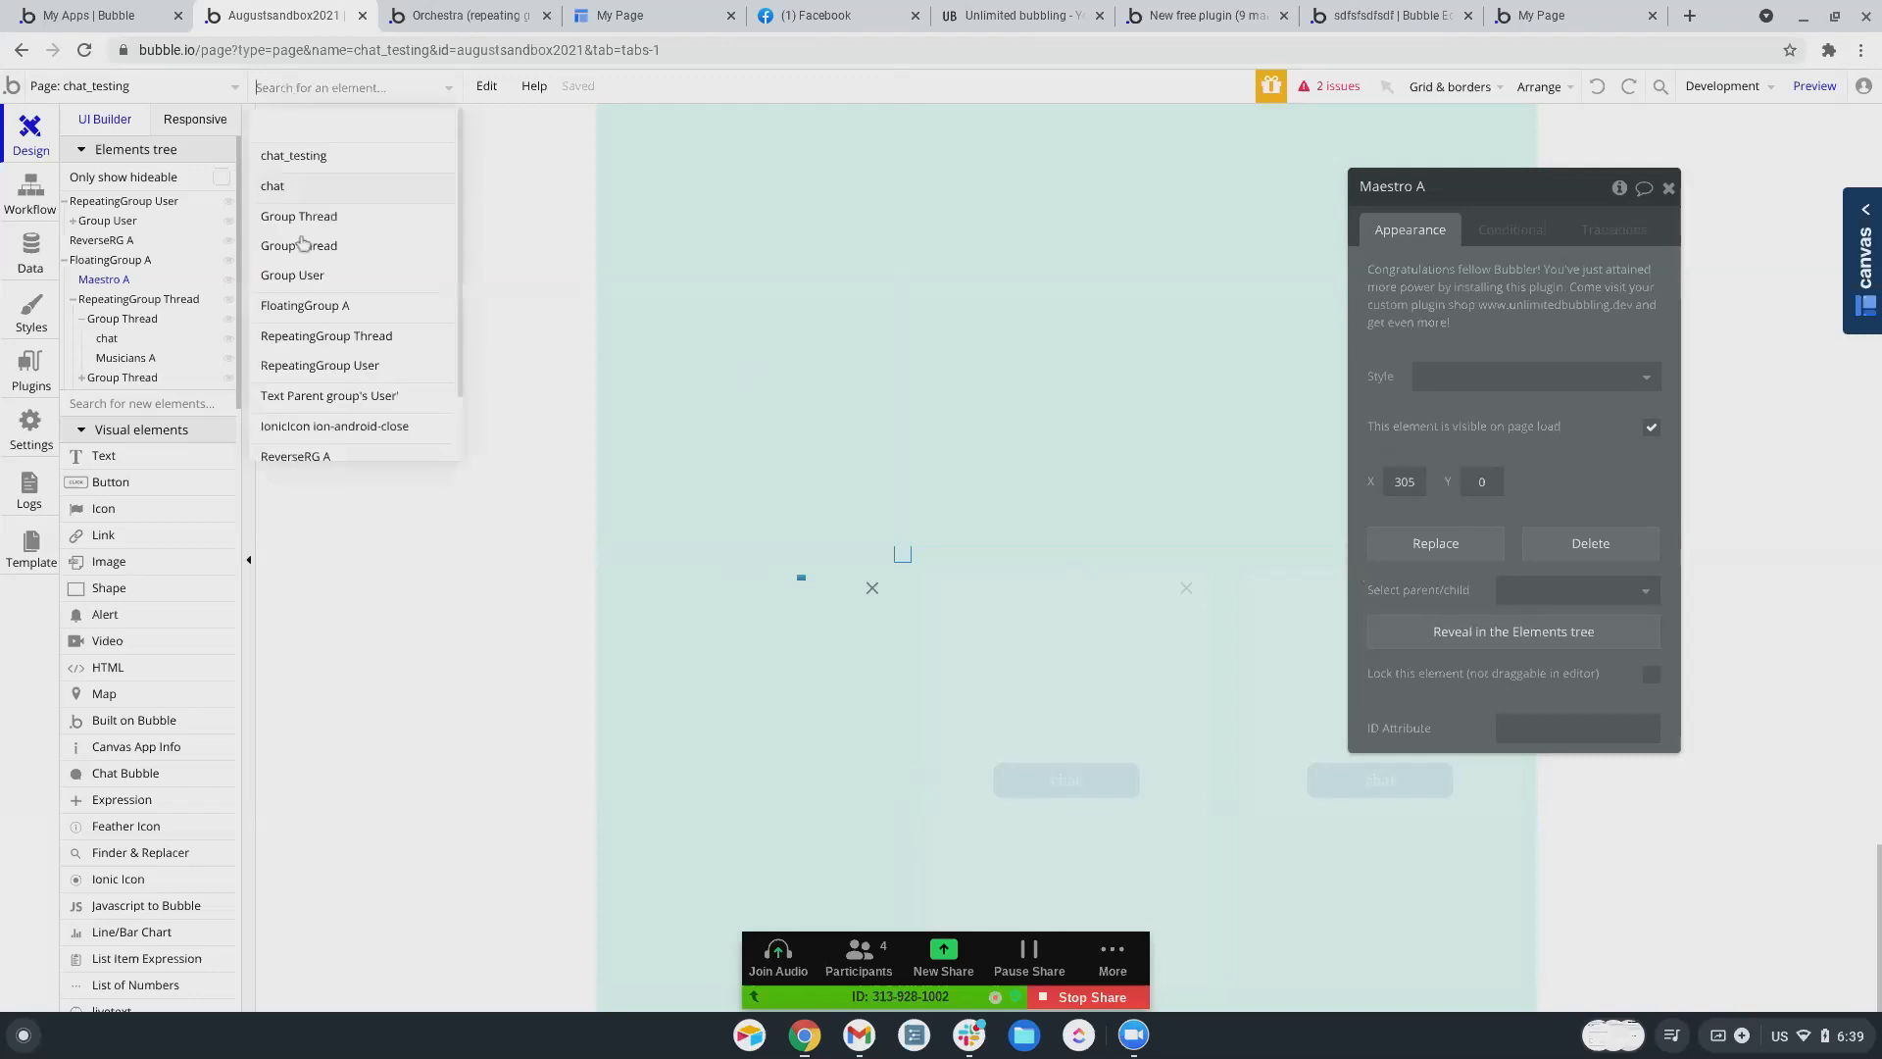
scroll(289, 442, "down", 1)
left_click(294, 437)
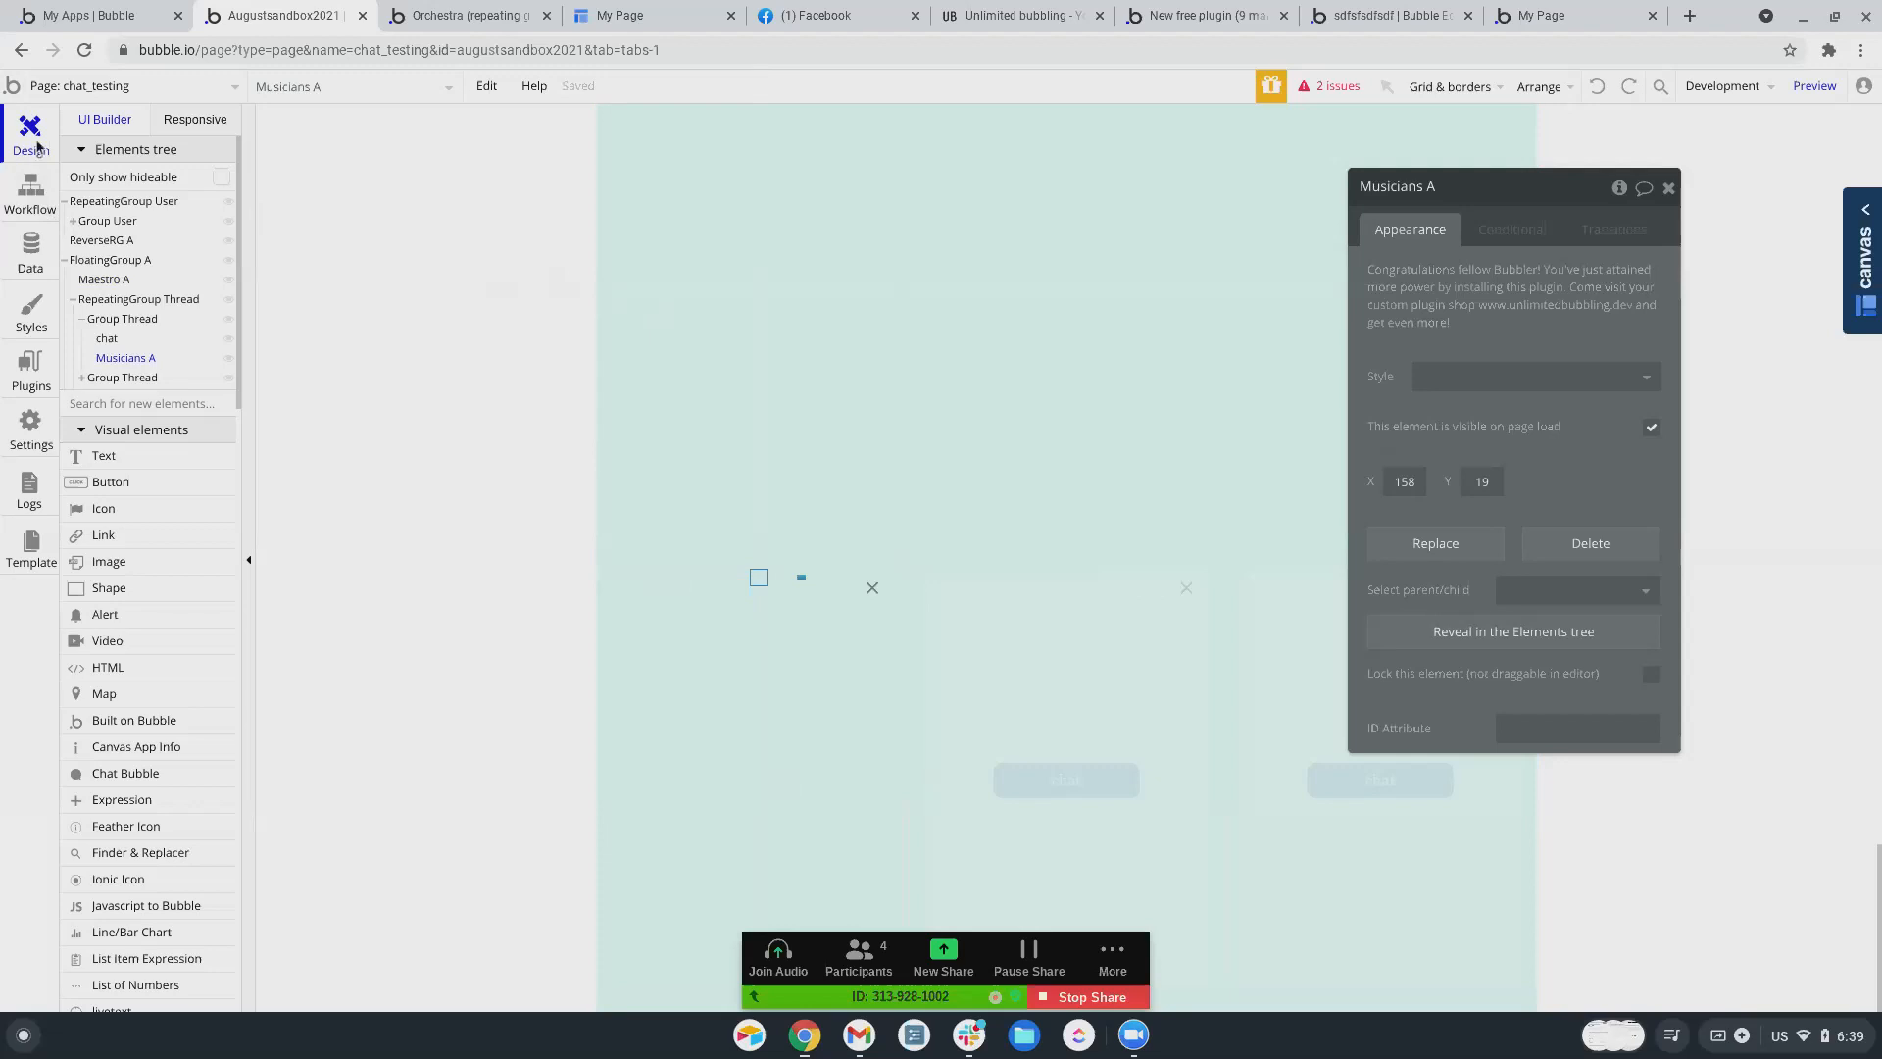
- Try to assign the Musicians element to the Initialize musicians action of the Do when RepeatingGroup Thread is visible event
left_click(24, 201)
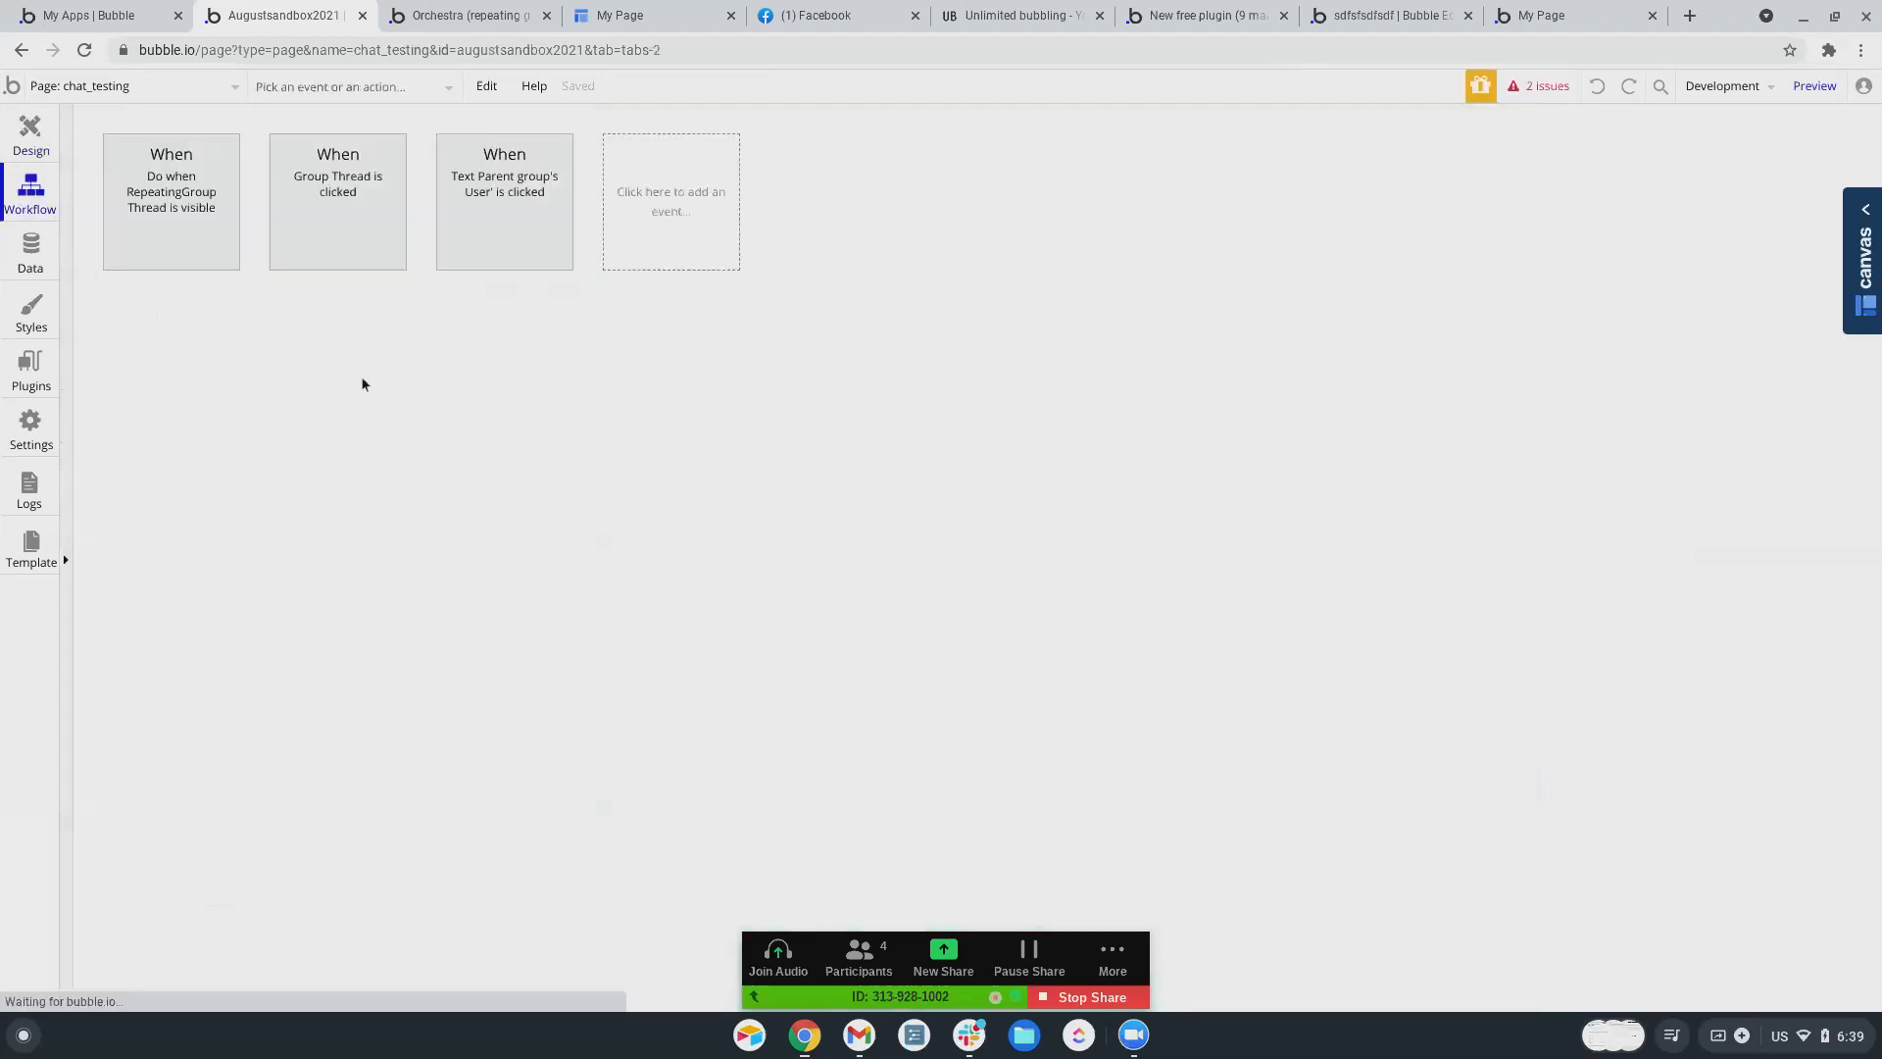
left_click(231, 228)
left_click(226, 331)
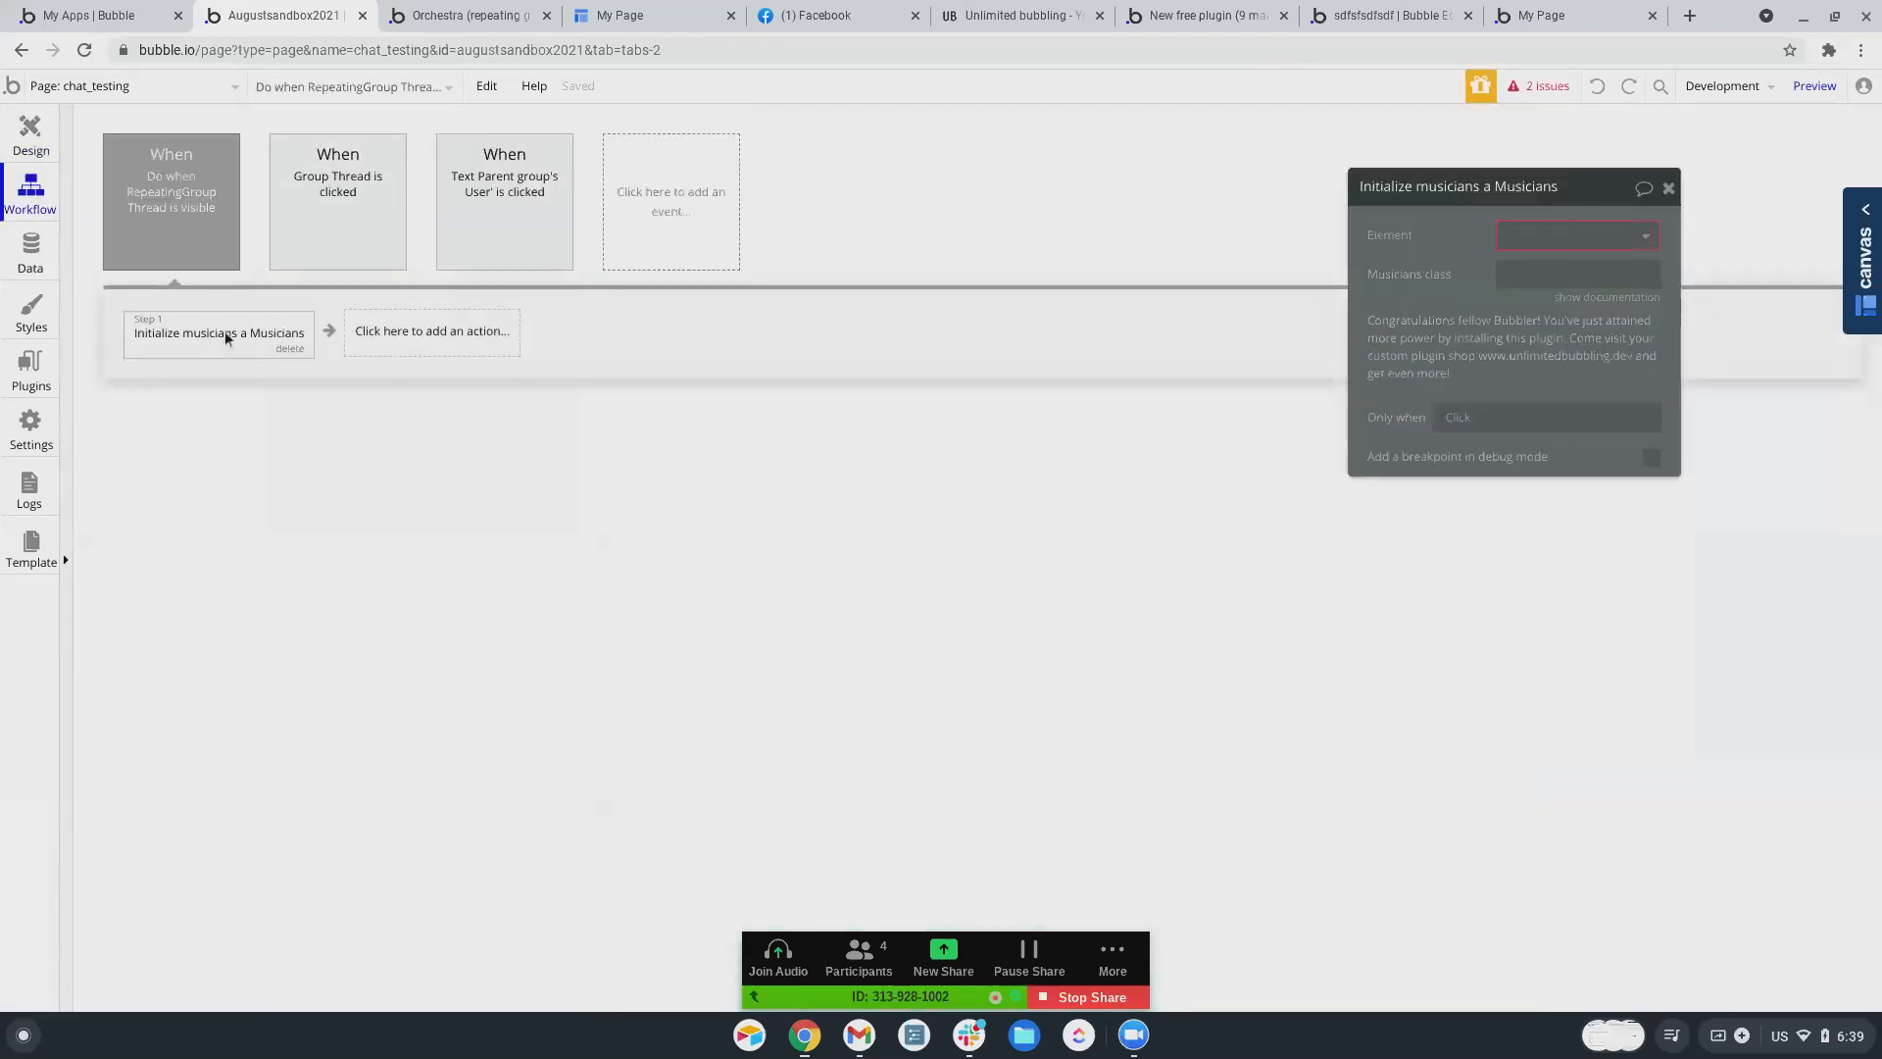
left_click(1556, 245)
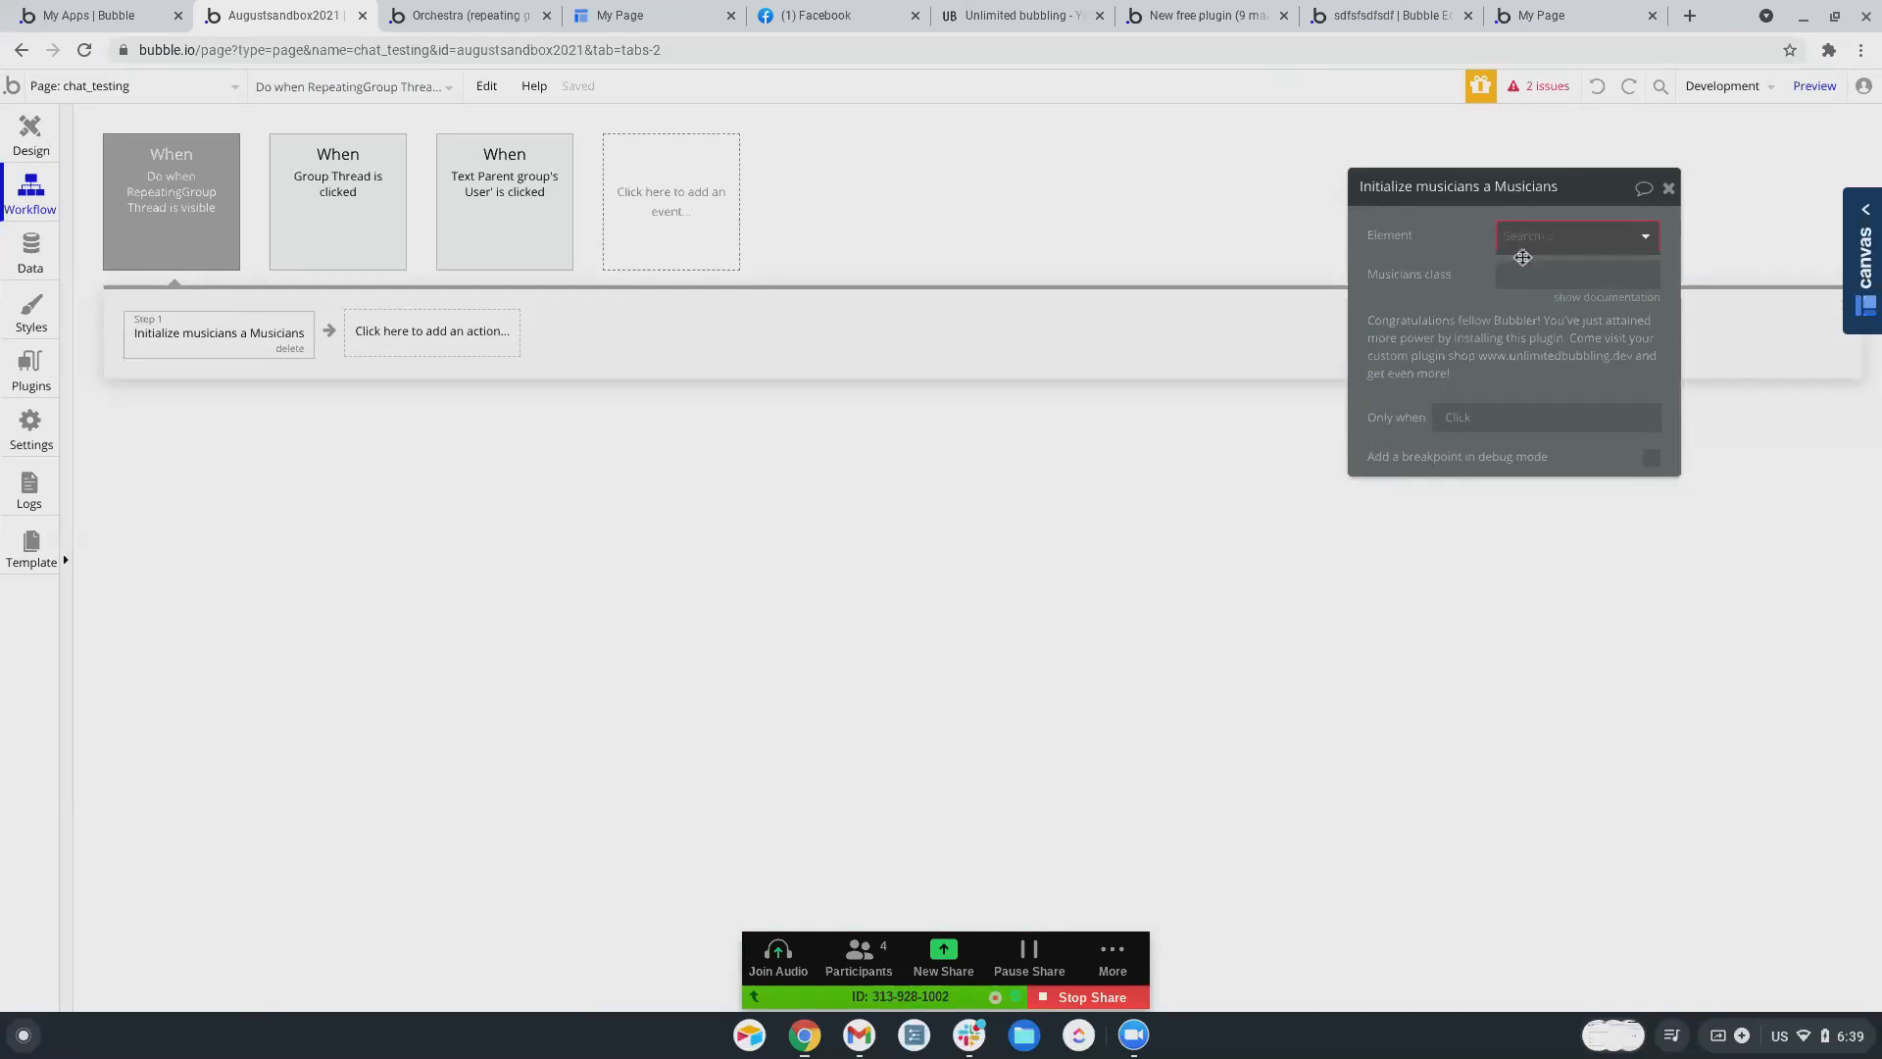
left_click(1544, 236)
left_click(1410, 244)
left_click(1510, 237)
type("m")
key("BackSpace")
key("BackSpace")
key("BackSpace")
key("BackSpace")
left_click(1386, 212)
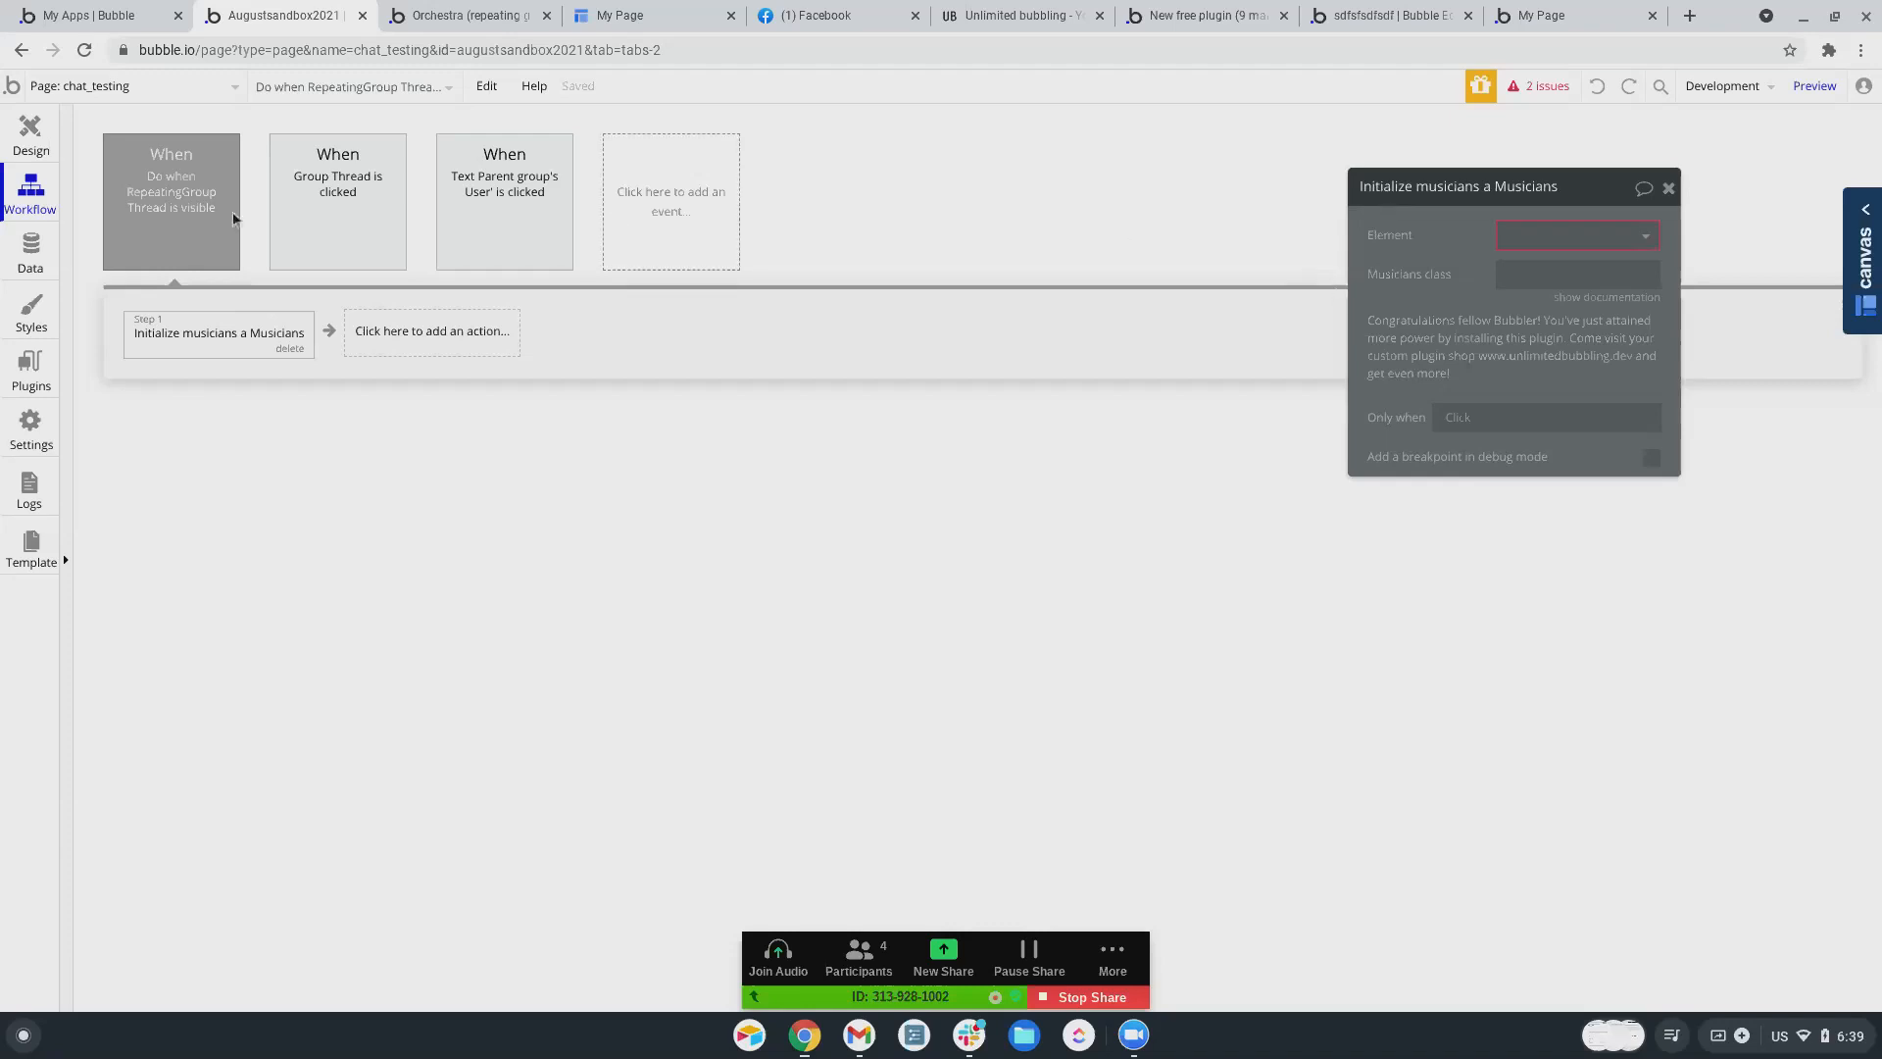
- Look over the thread cell in the chat_testing design and reread the setup explanation in the Orchestra forum post
left_click(27, 139)
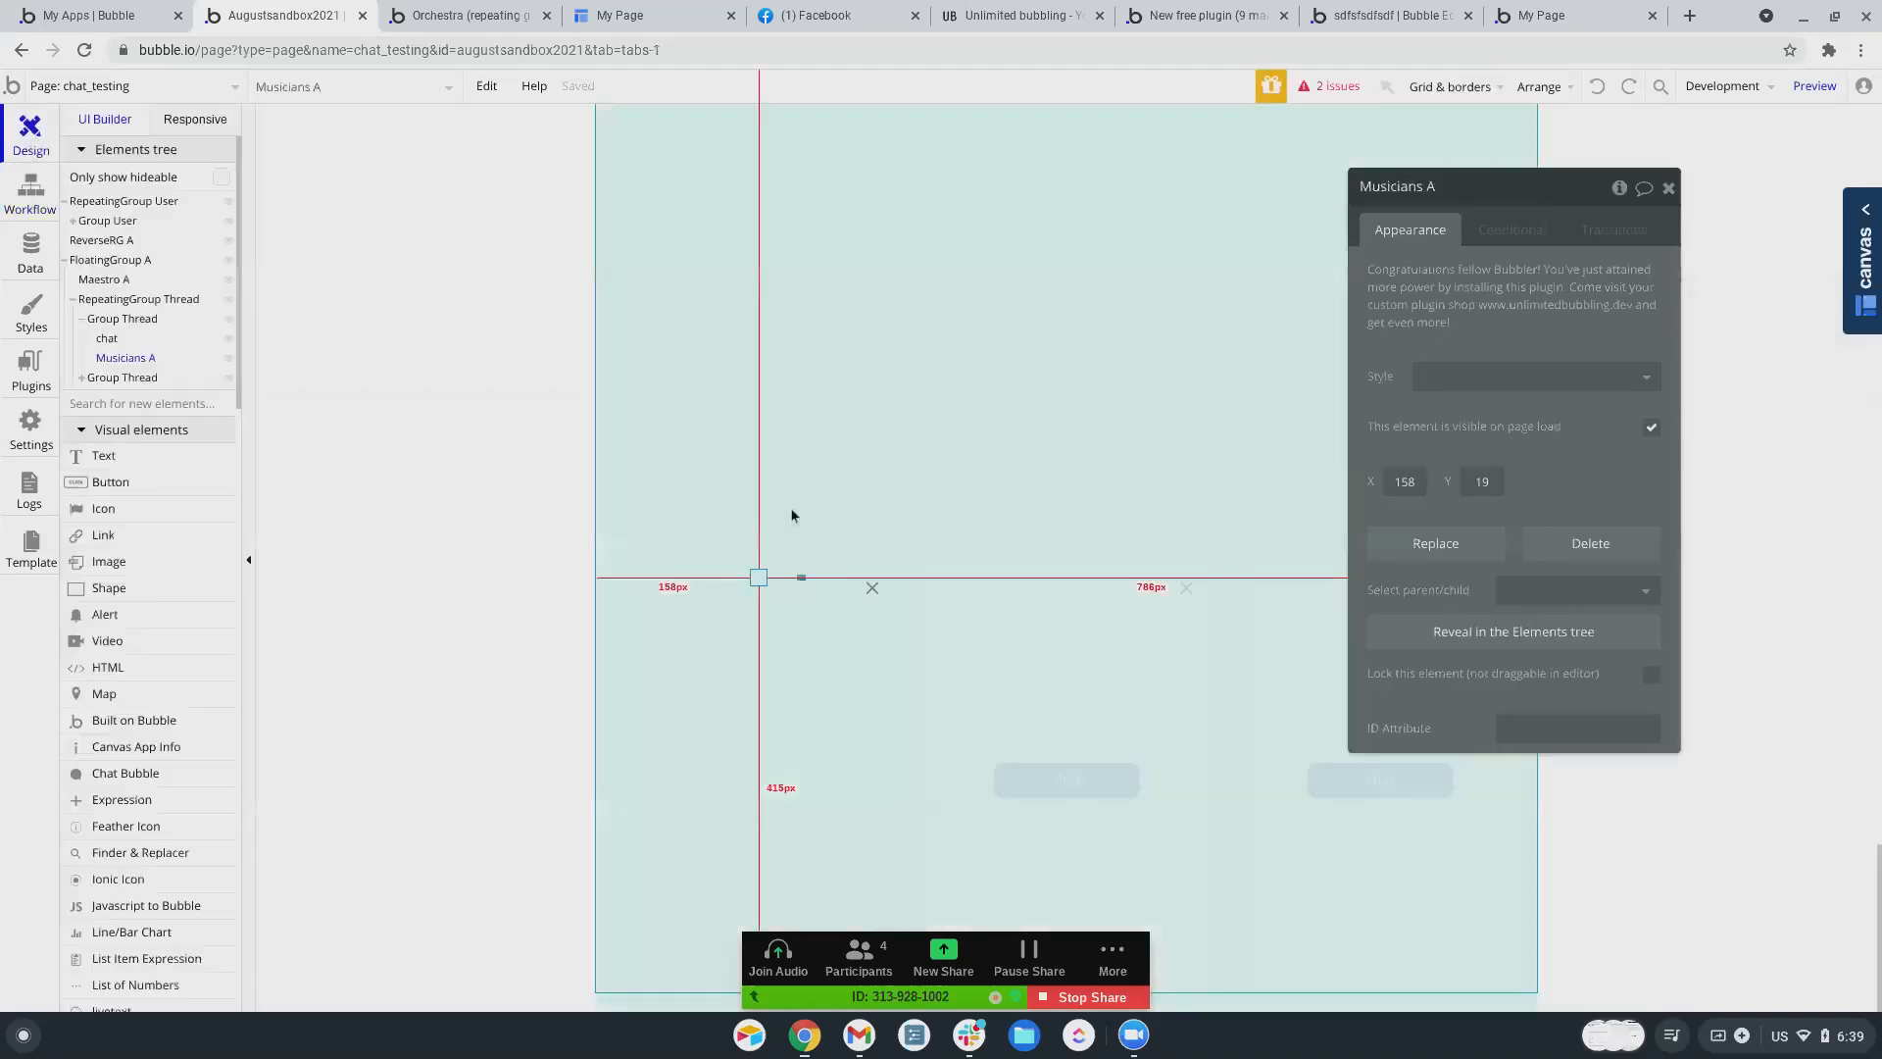
scroll(815, 772, "up", 1)
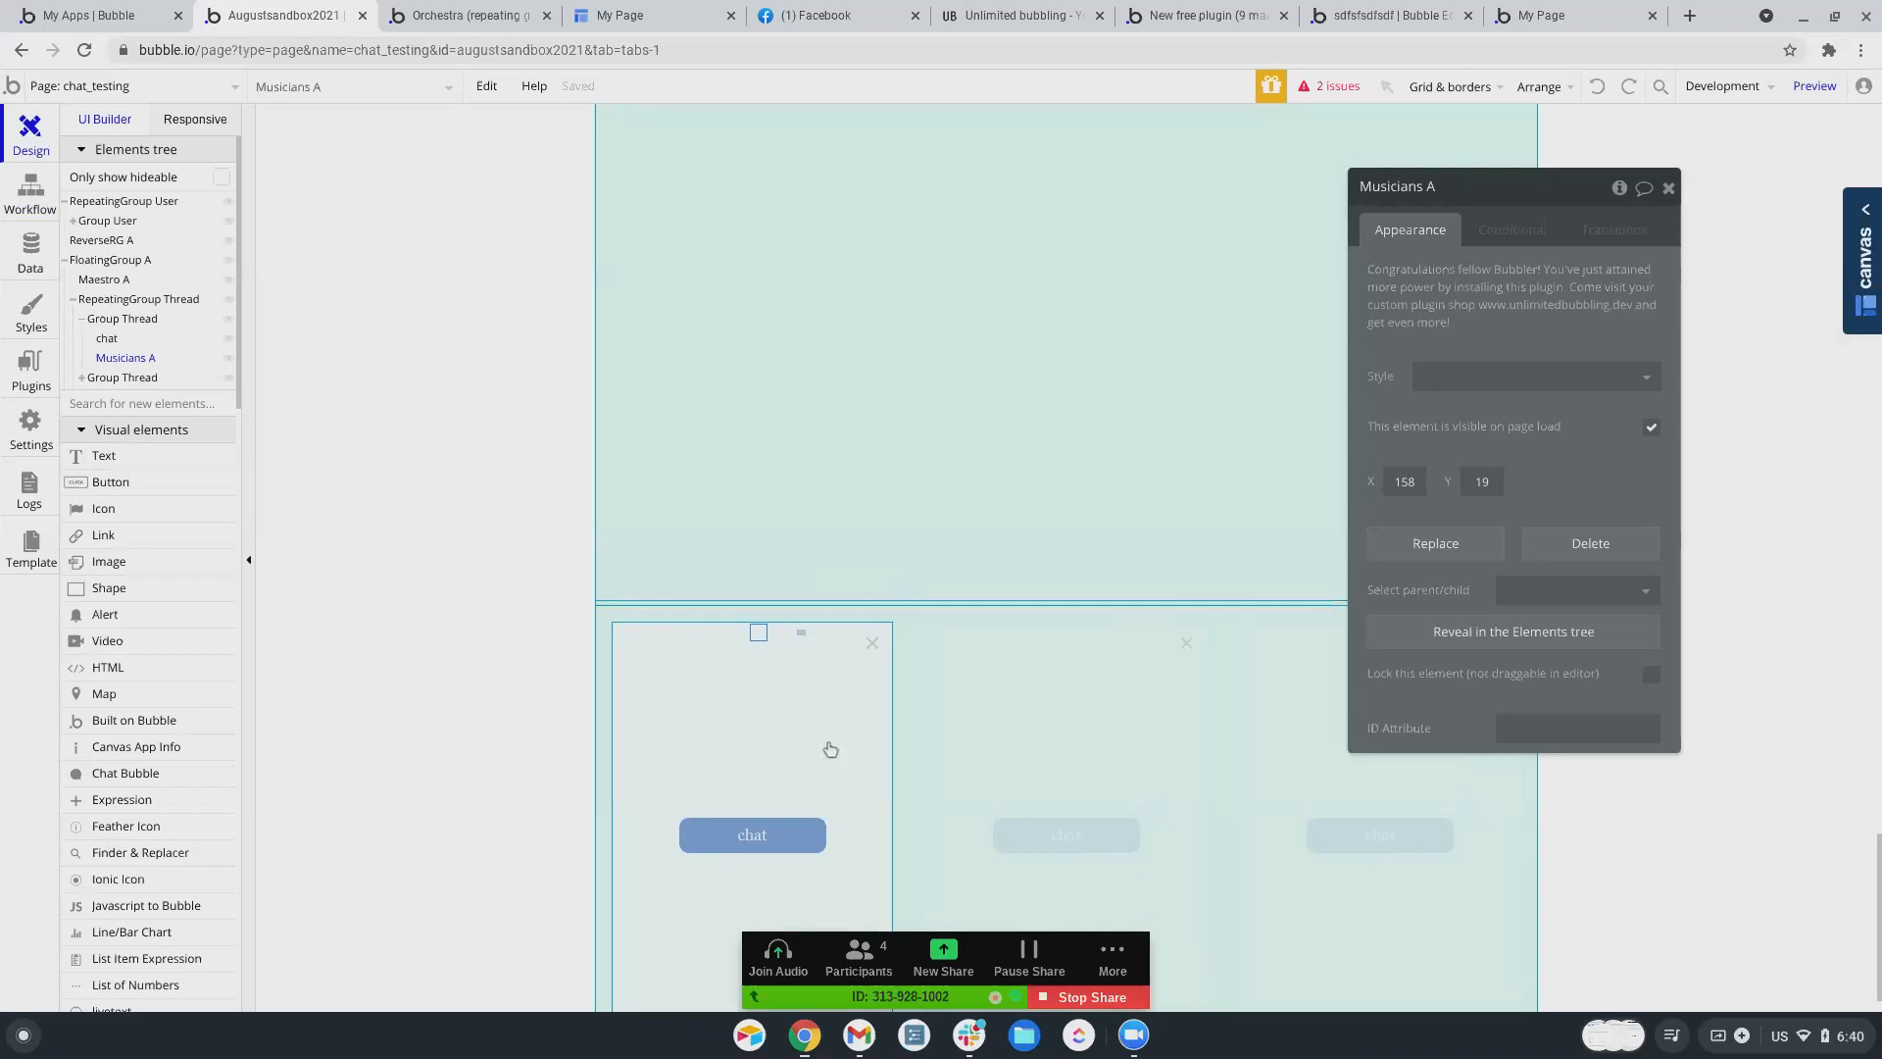
scroll(830, 750, "down", 1)
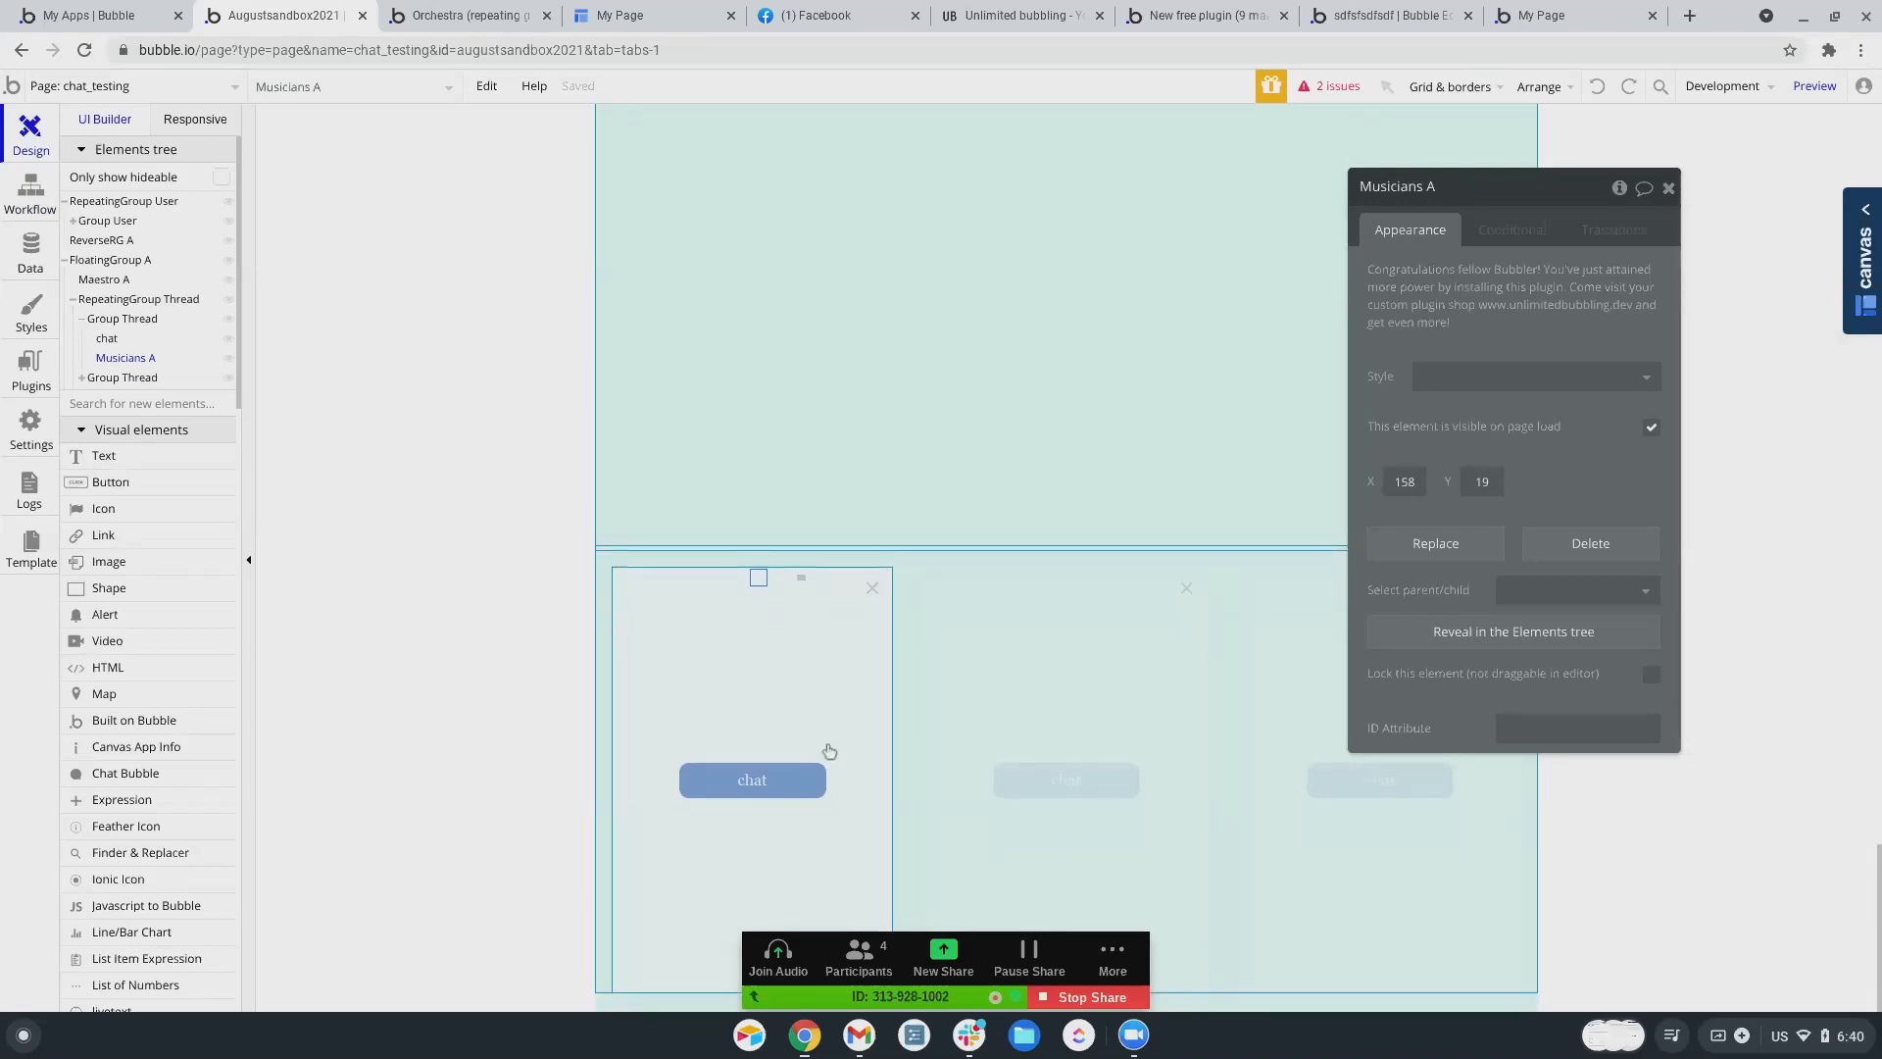
left_click(1517, 27)
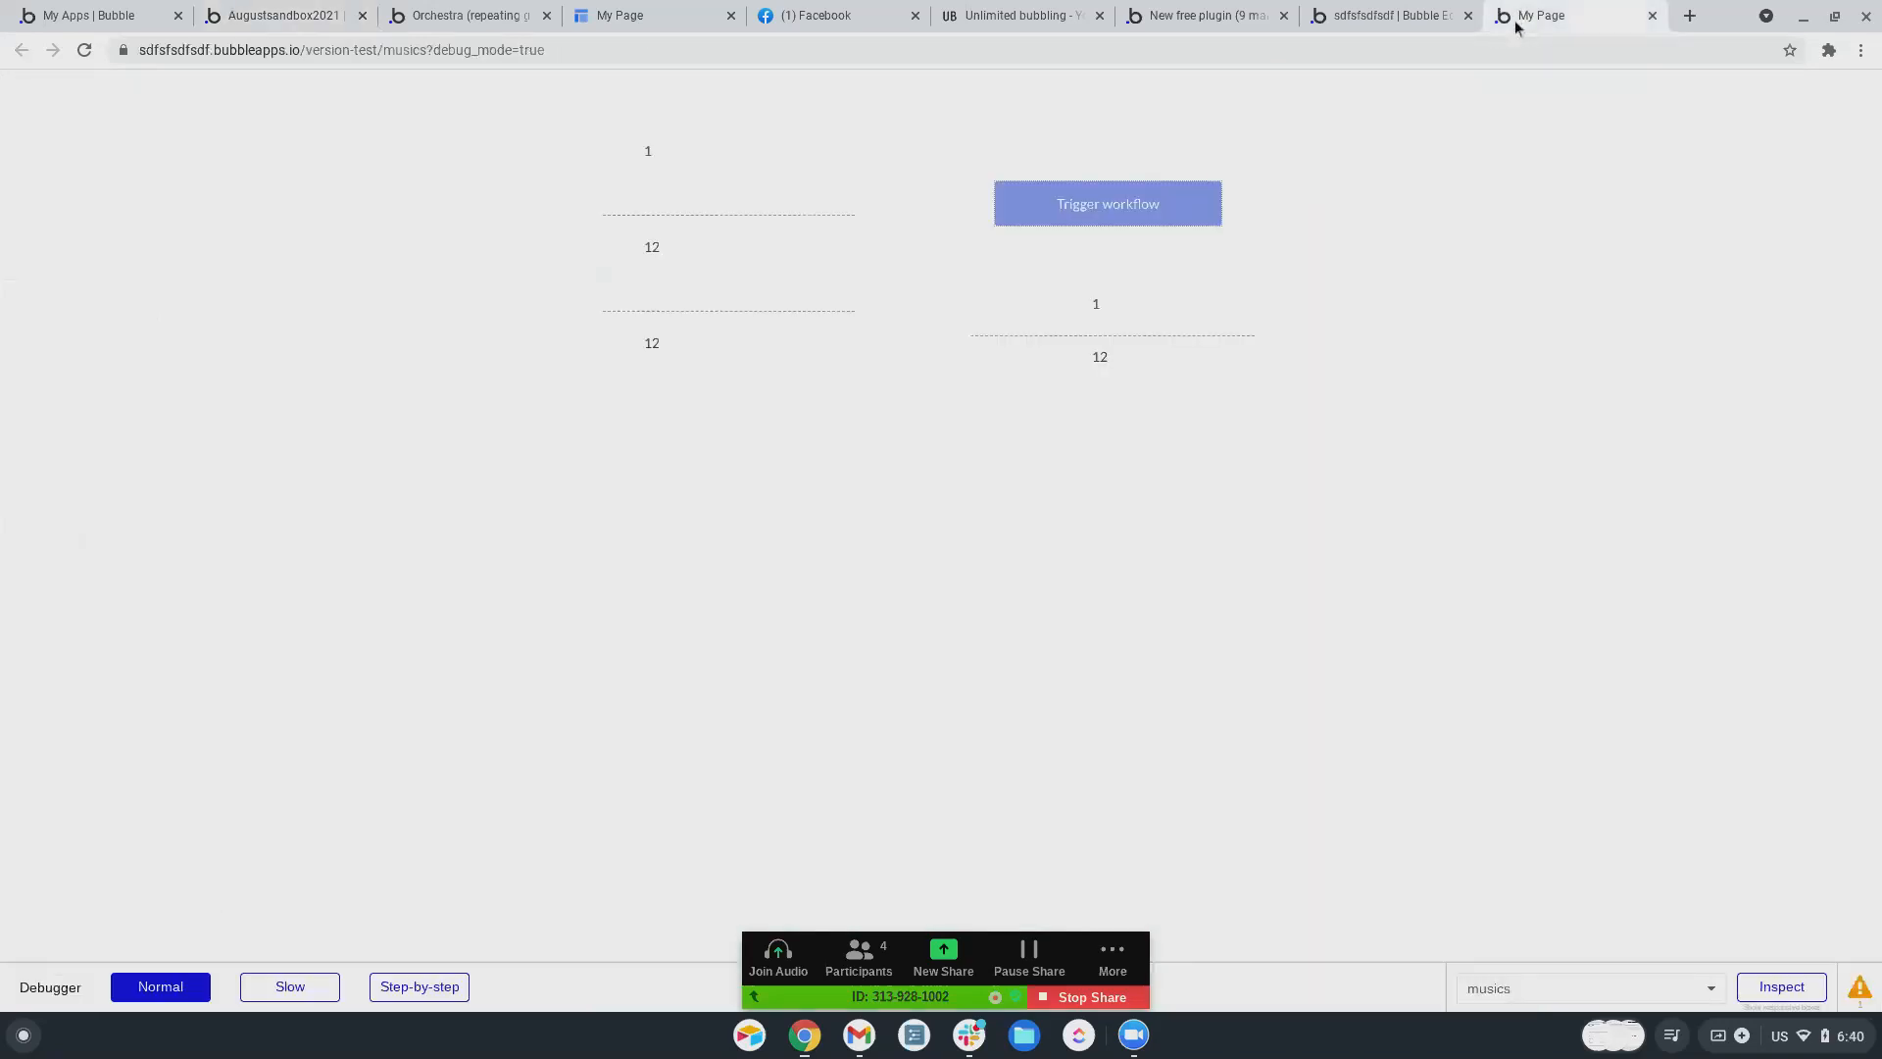
left_click(1331, 22)
left_click(1198, 24)
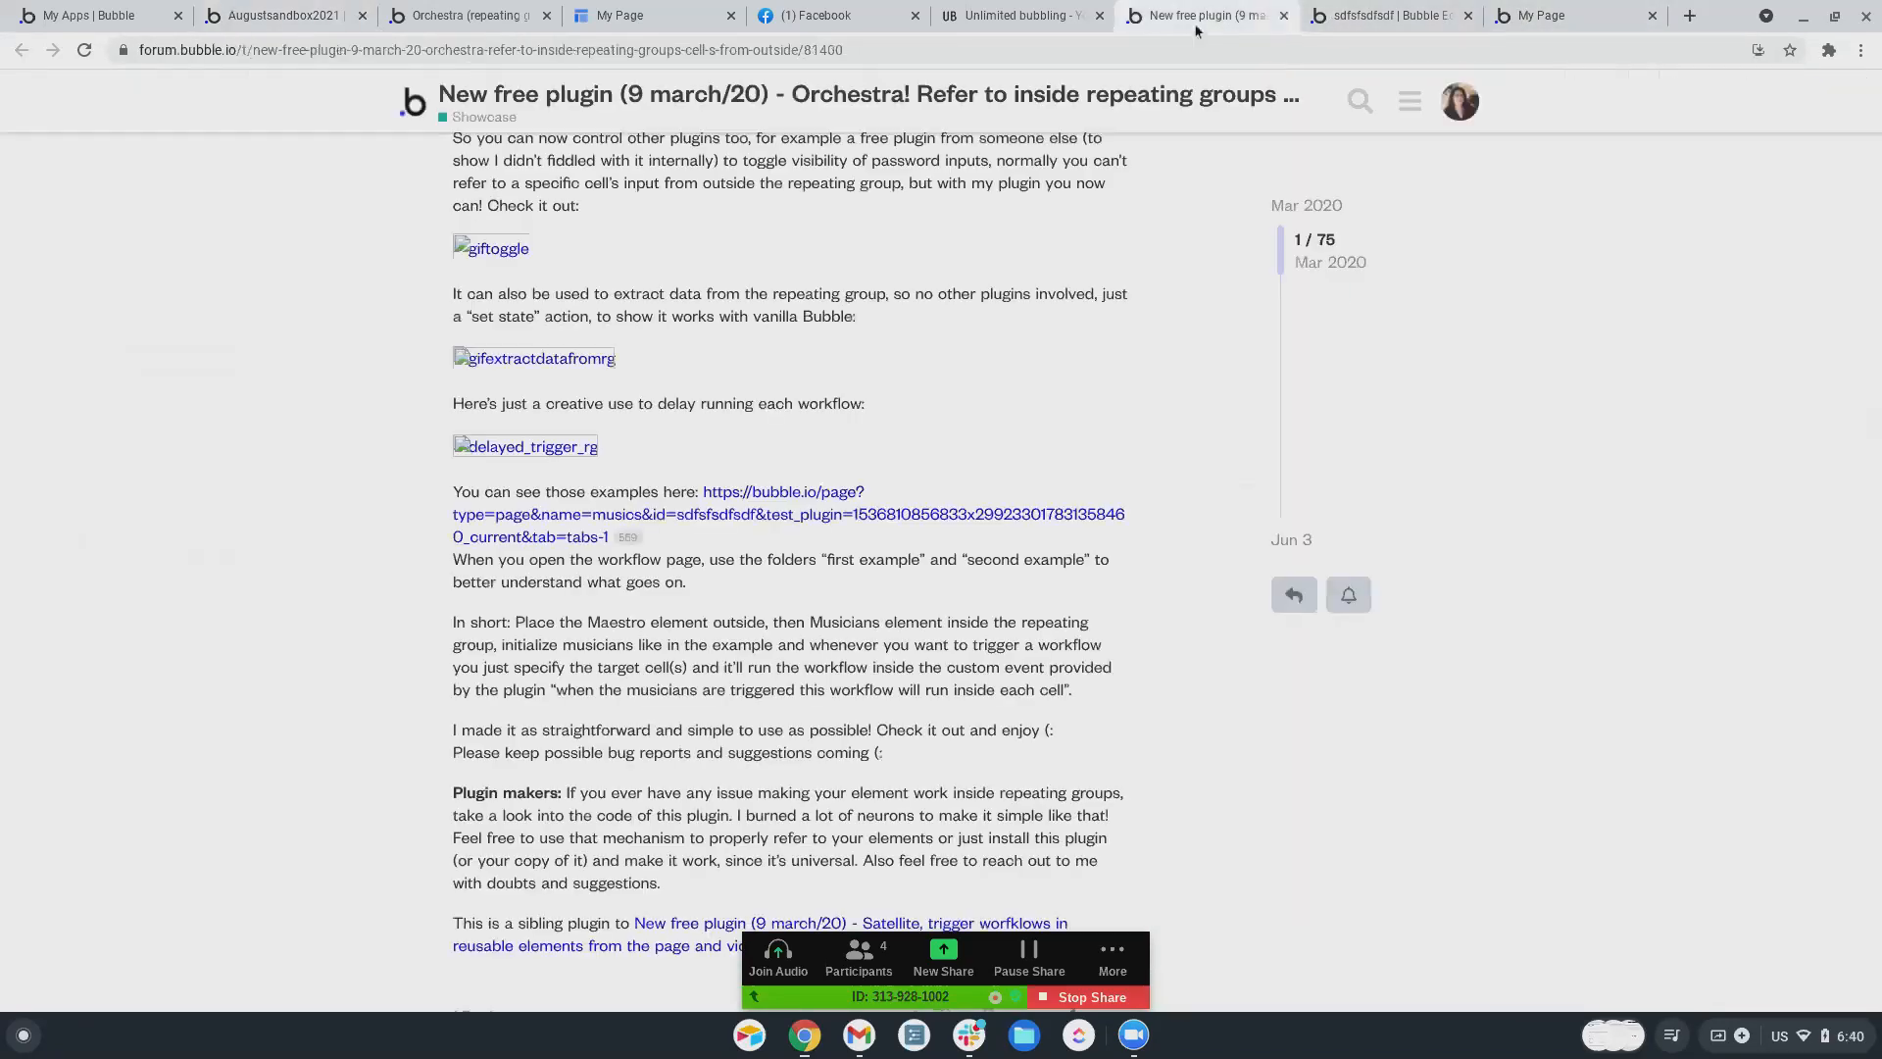
scroll(755, 372, "down", 1)
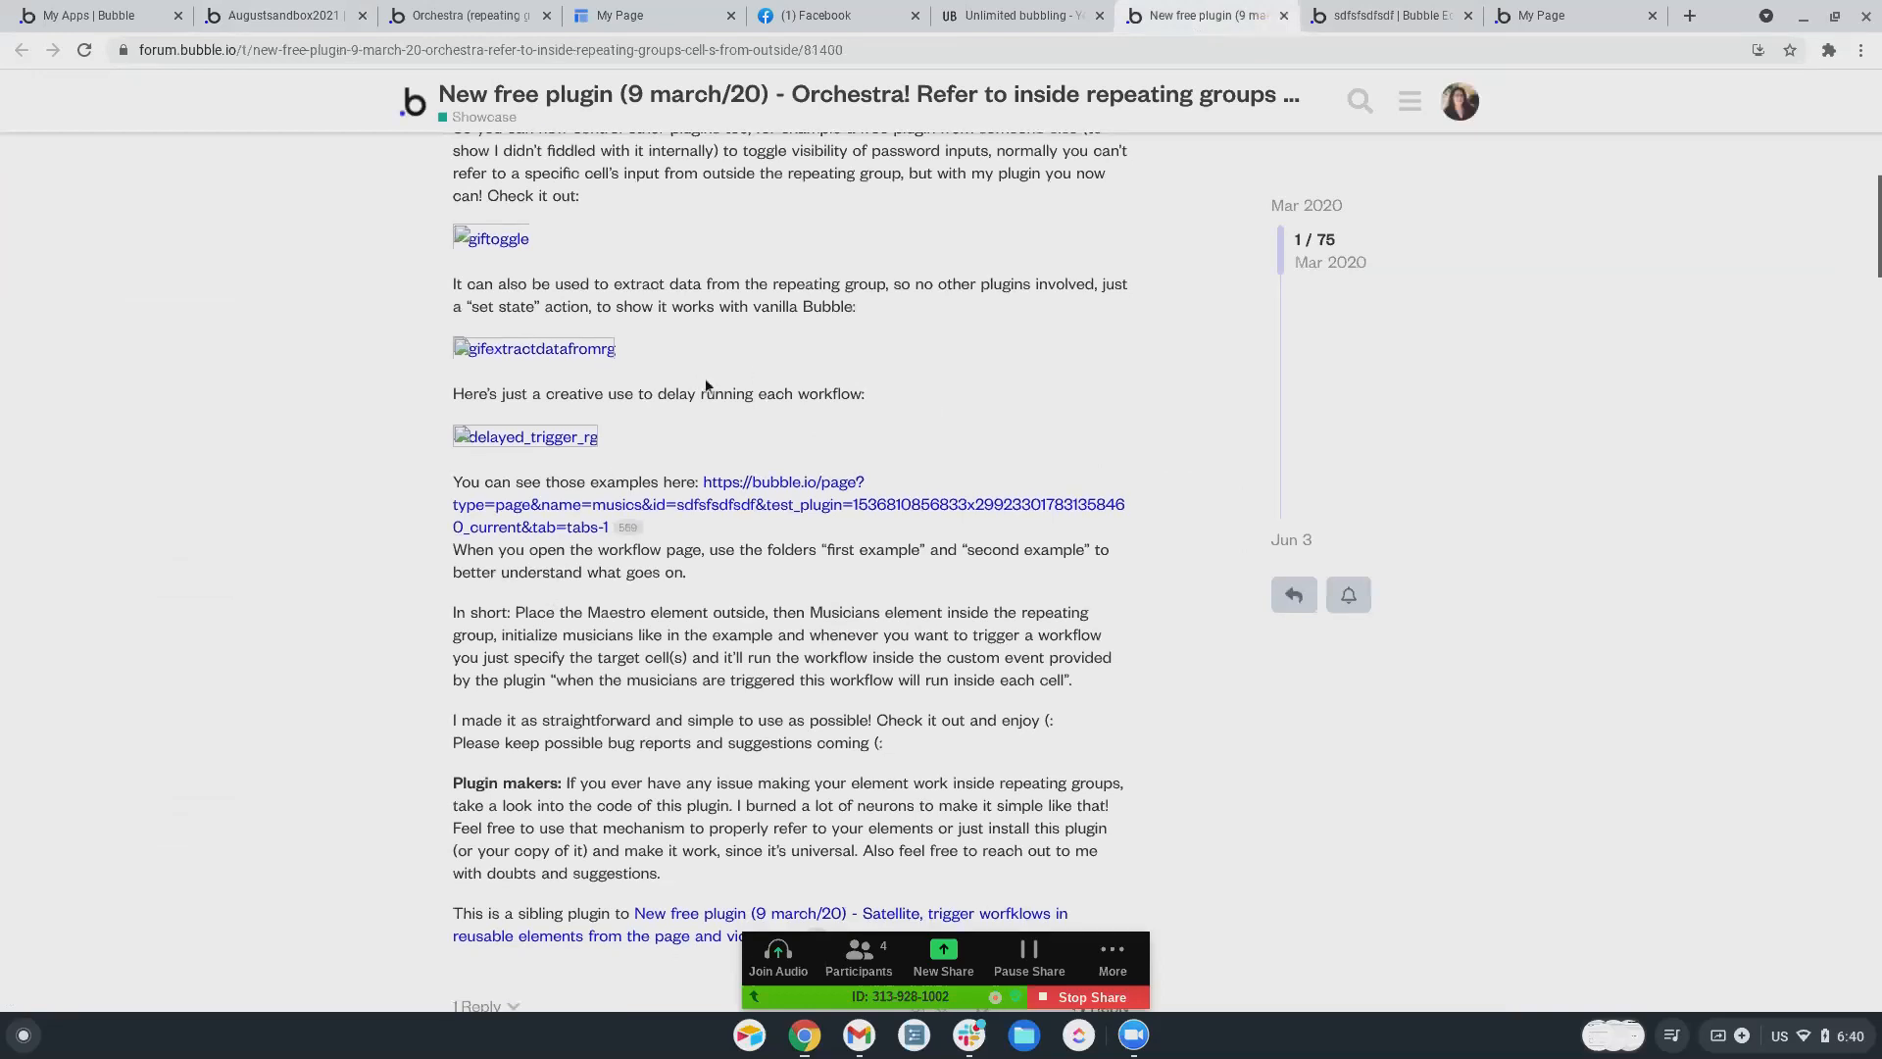
scroll(588, 568, "down", 3)
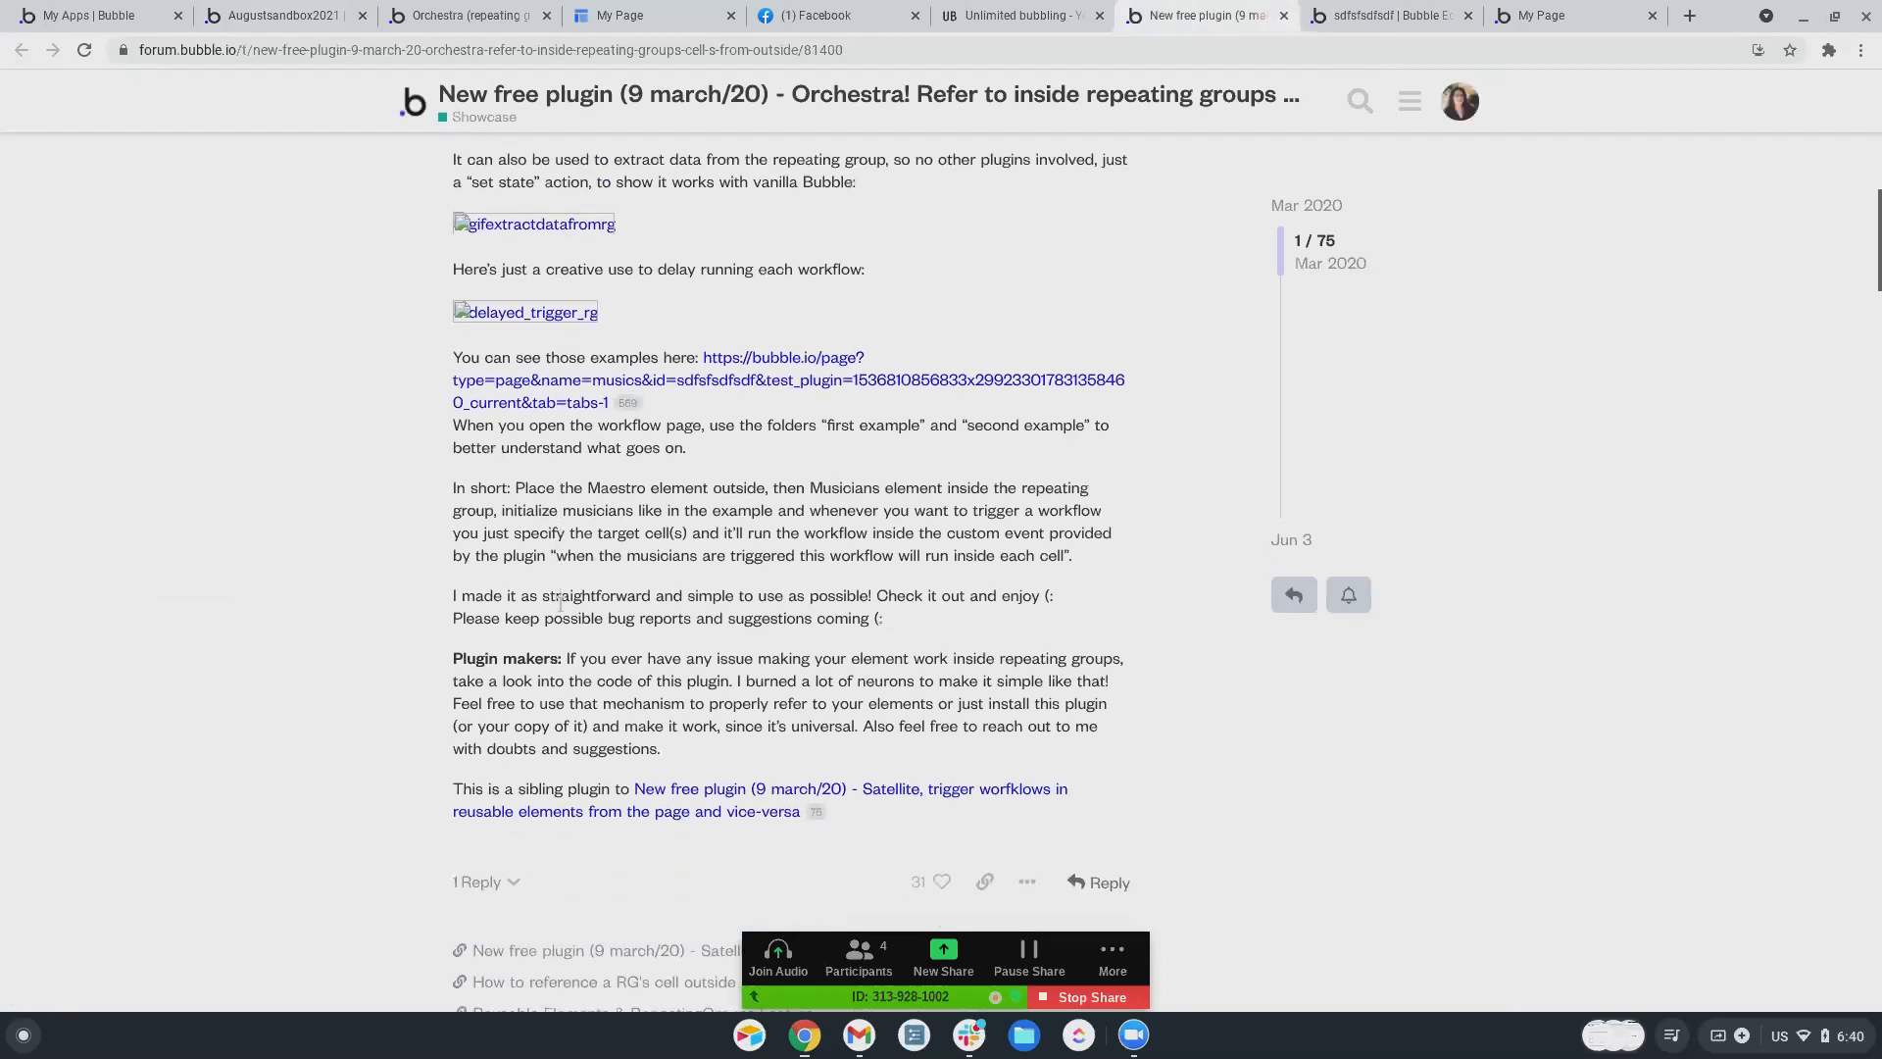
scroll(561, 603, "down", 3)
scroll(561, 603, "up", 3)
- Examine the example editor's workflow events one by one, from Button Toggle 1 2 3 is clicked through Musicians A Revealed
left_click(1411, 16)
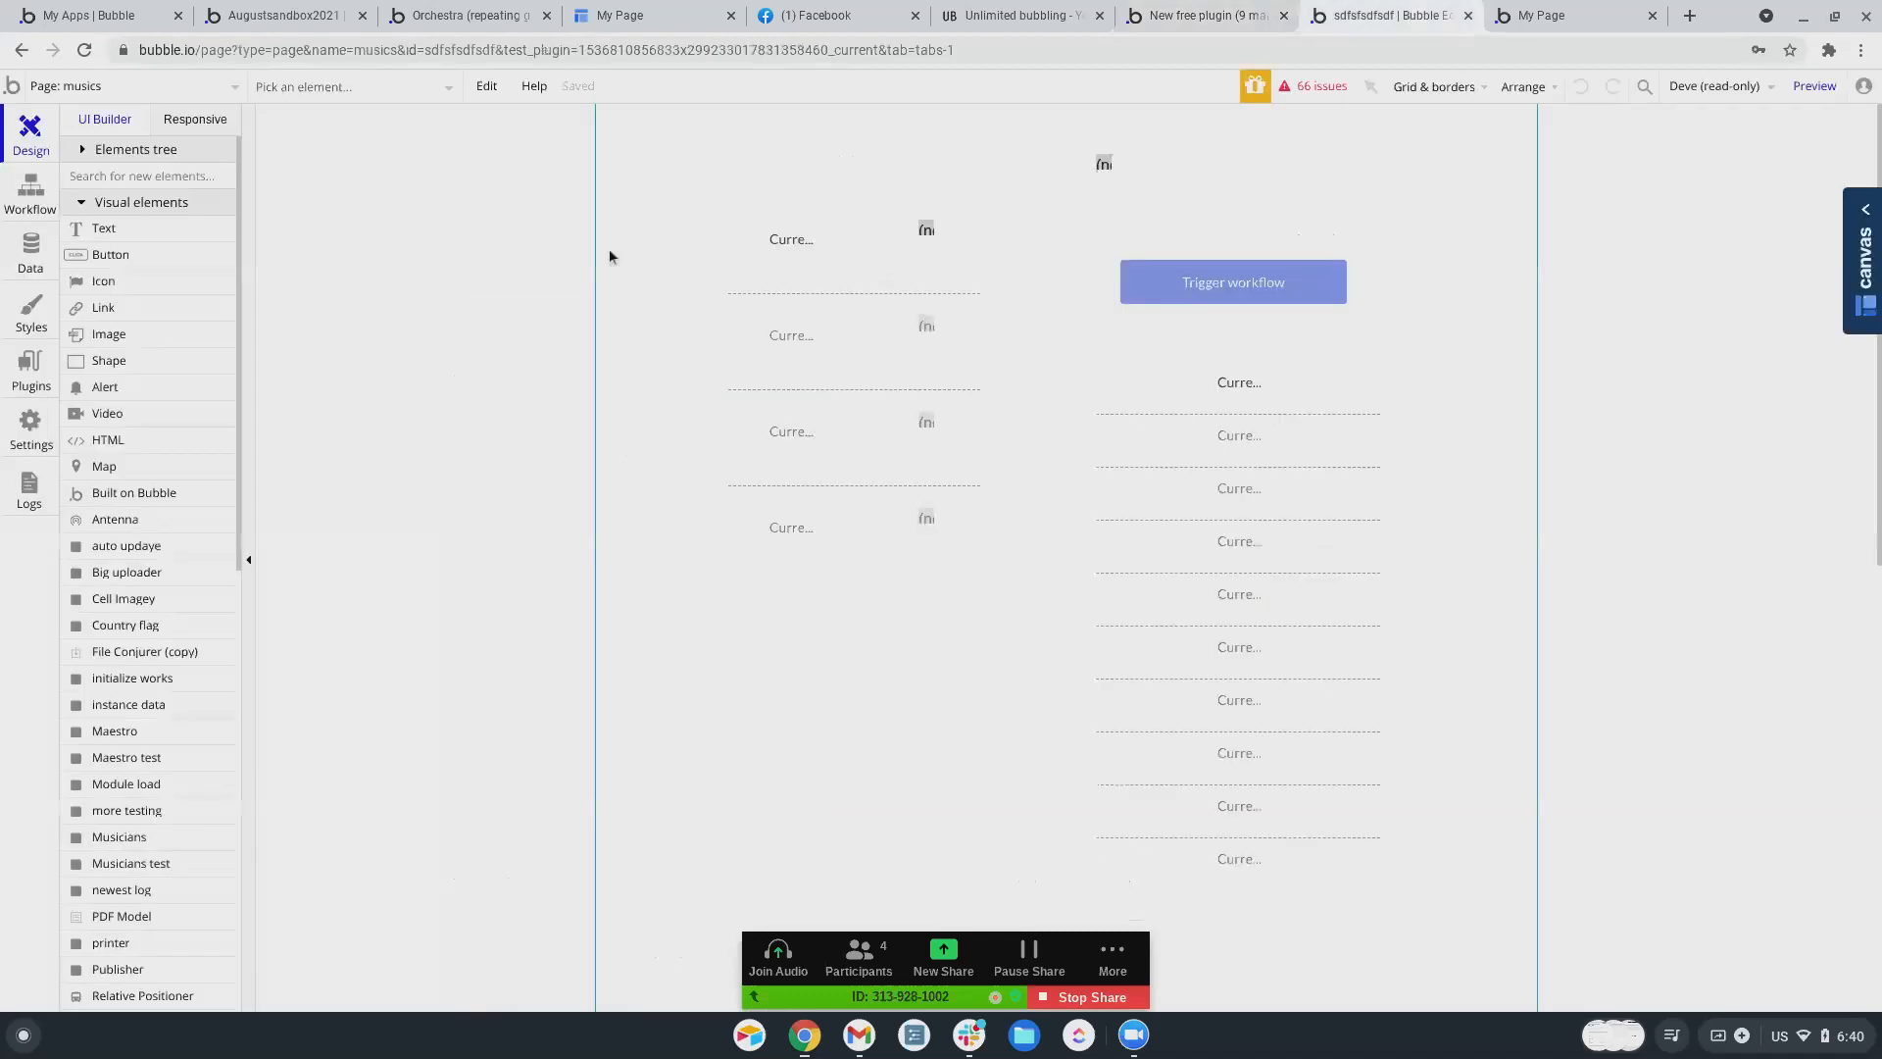
left_click(29, 191)
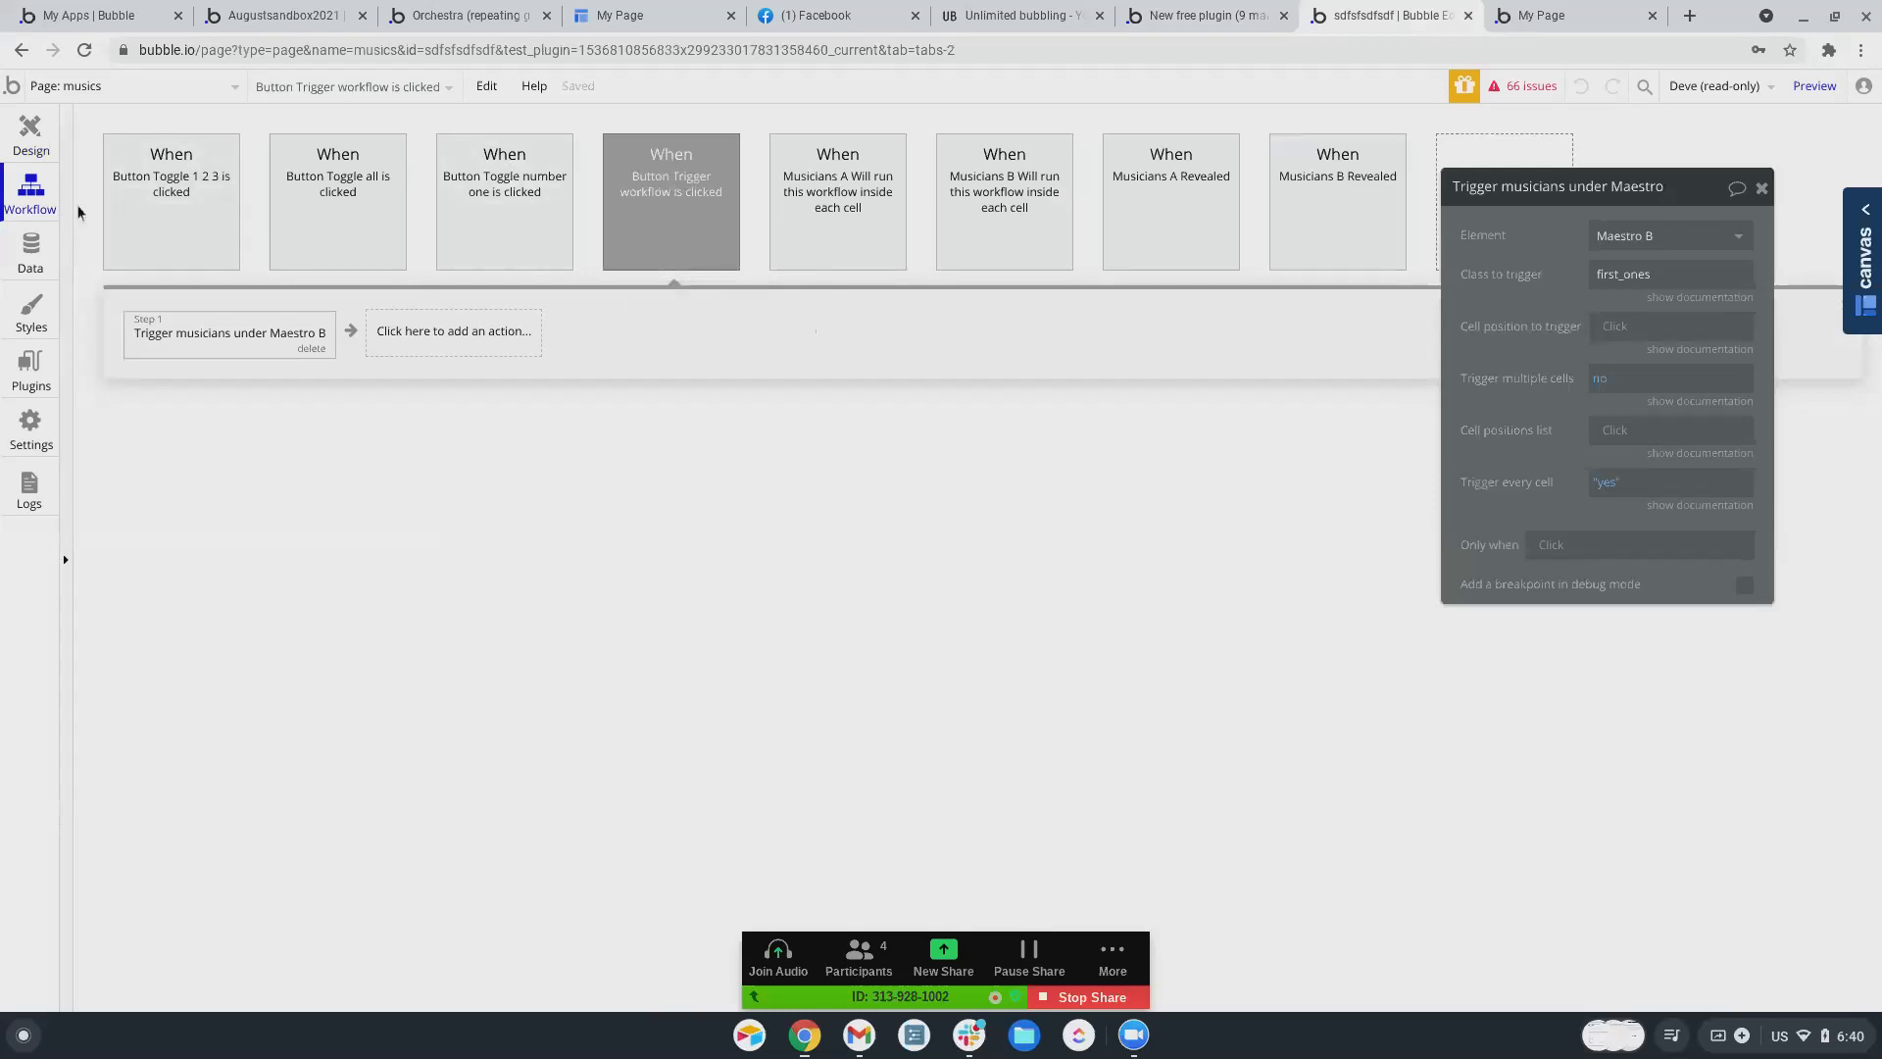
left_click(137, 193)
left_click(345, 236)
left_click(530, 219)
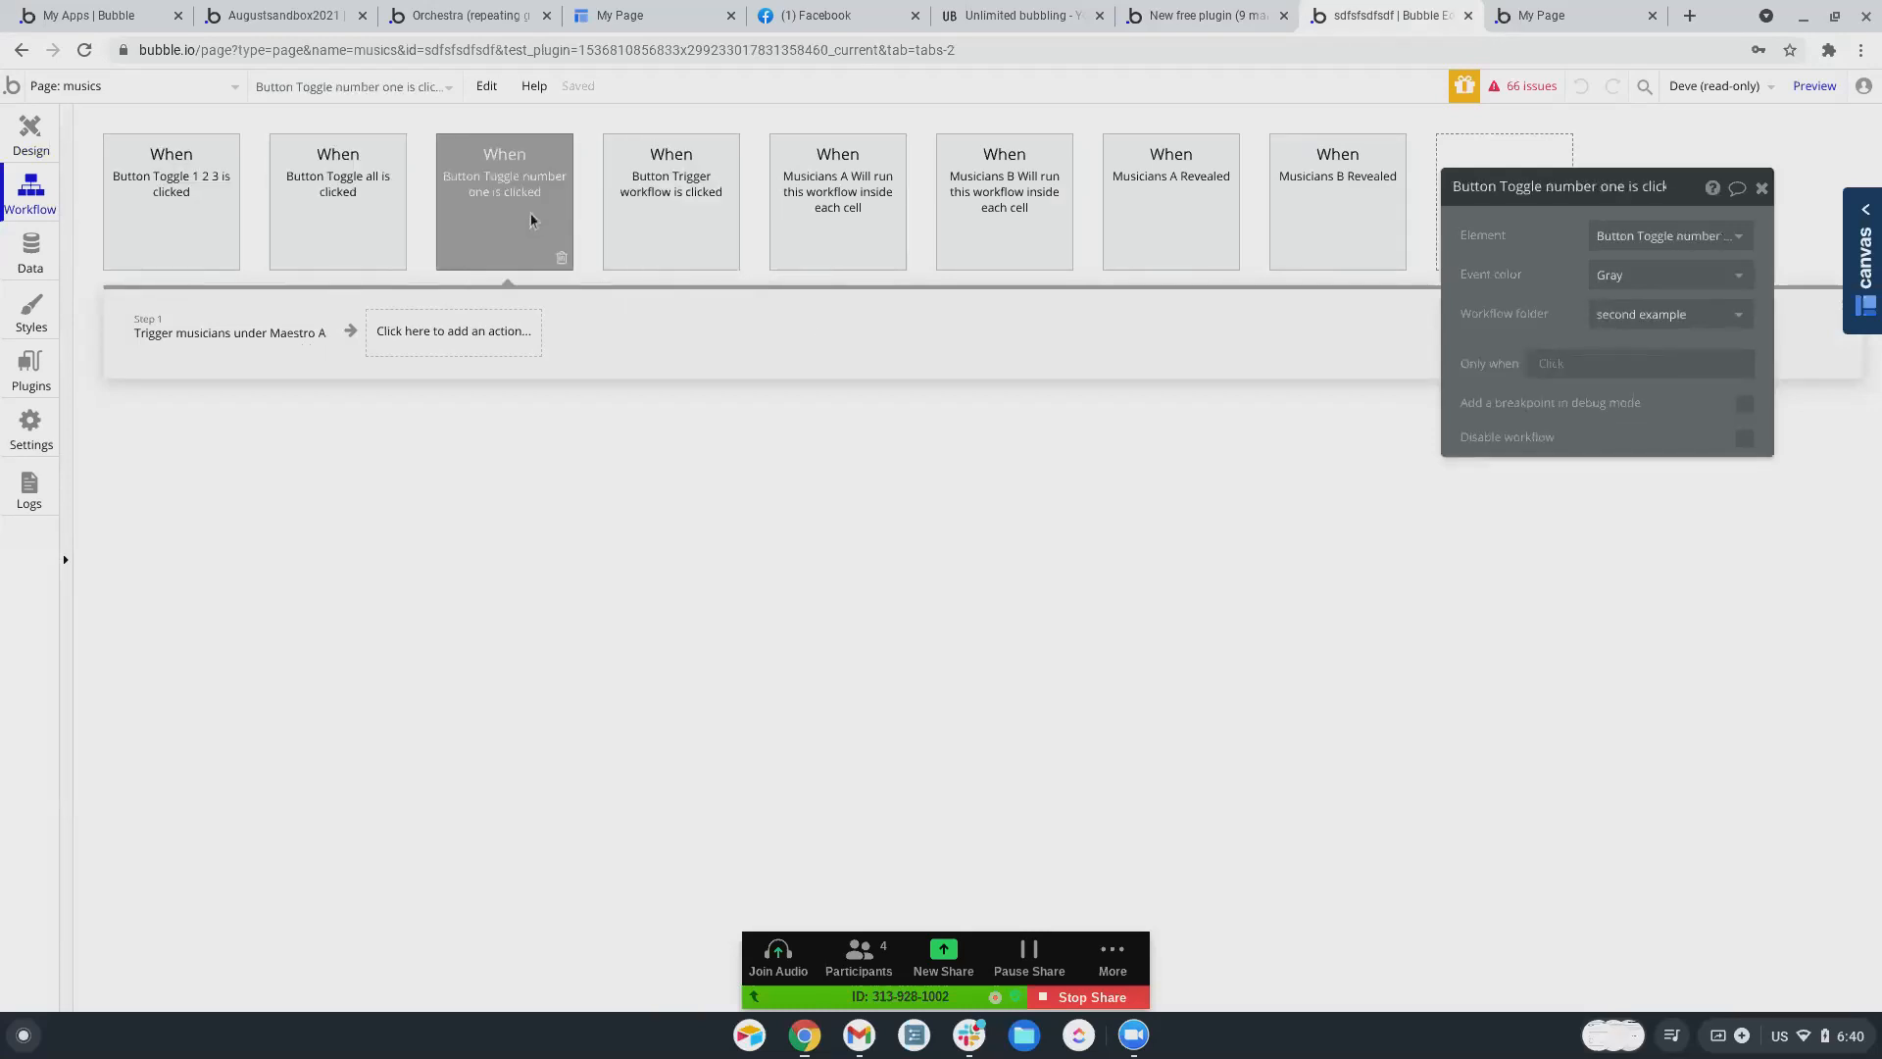
left_click(684, 234)
left_click(819, 236)
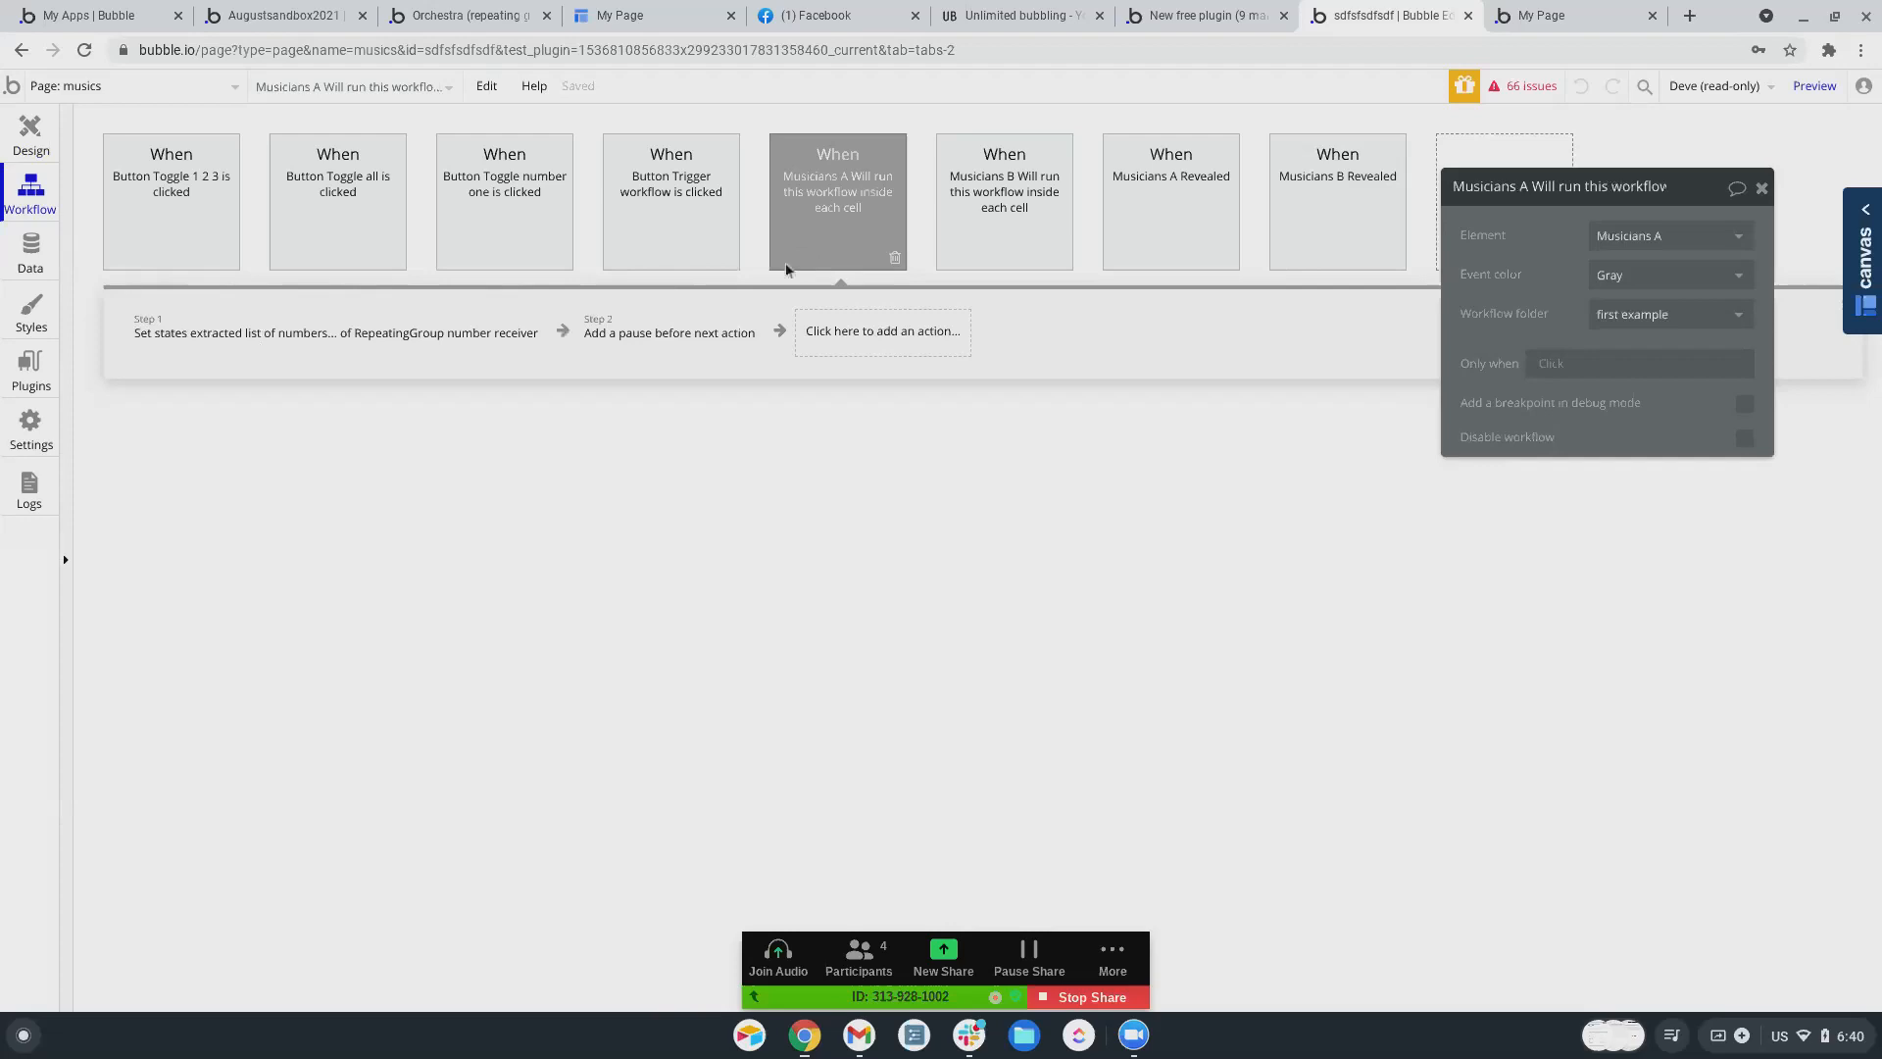
left_click(979, 226)
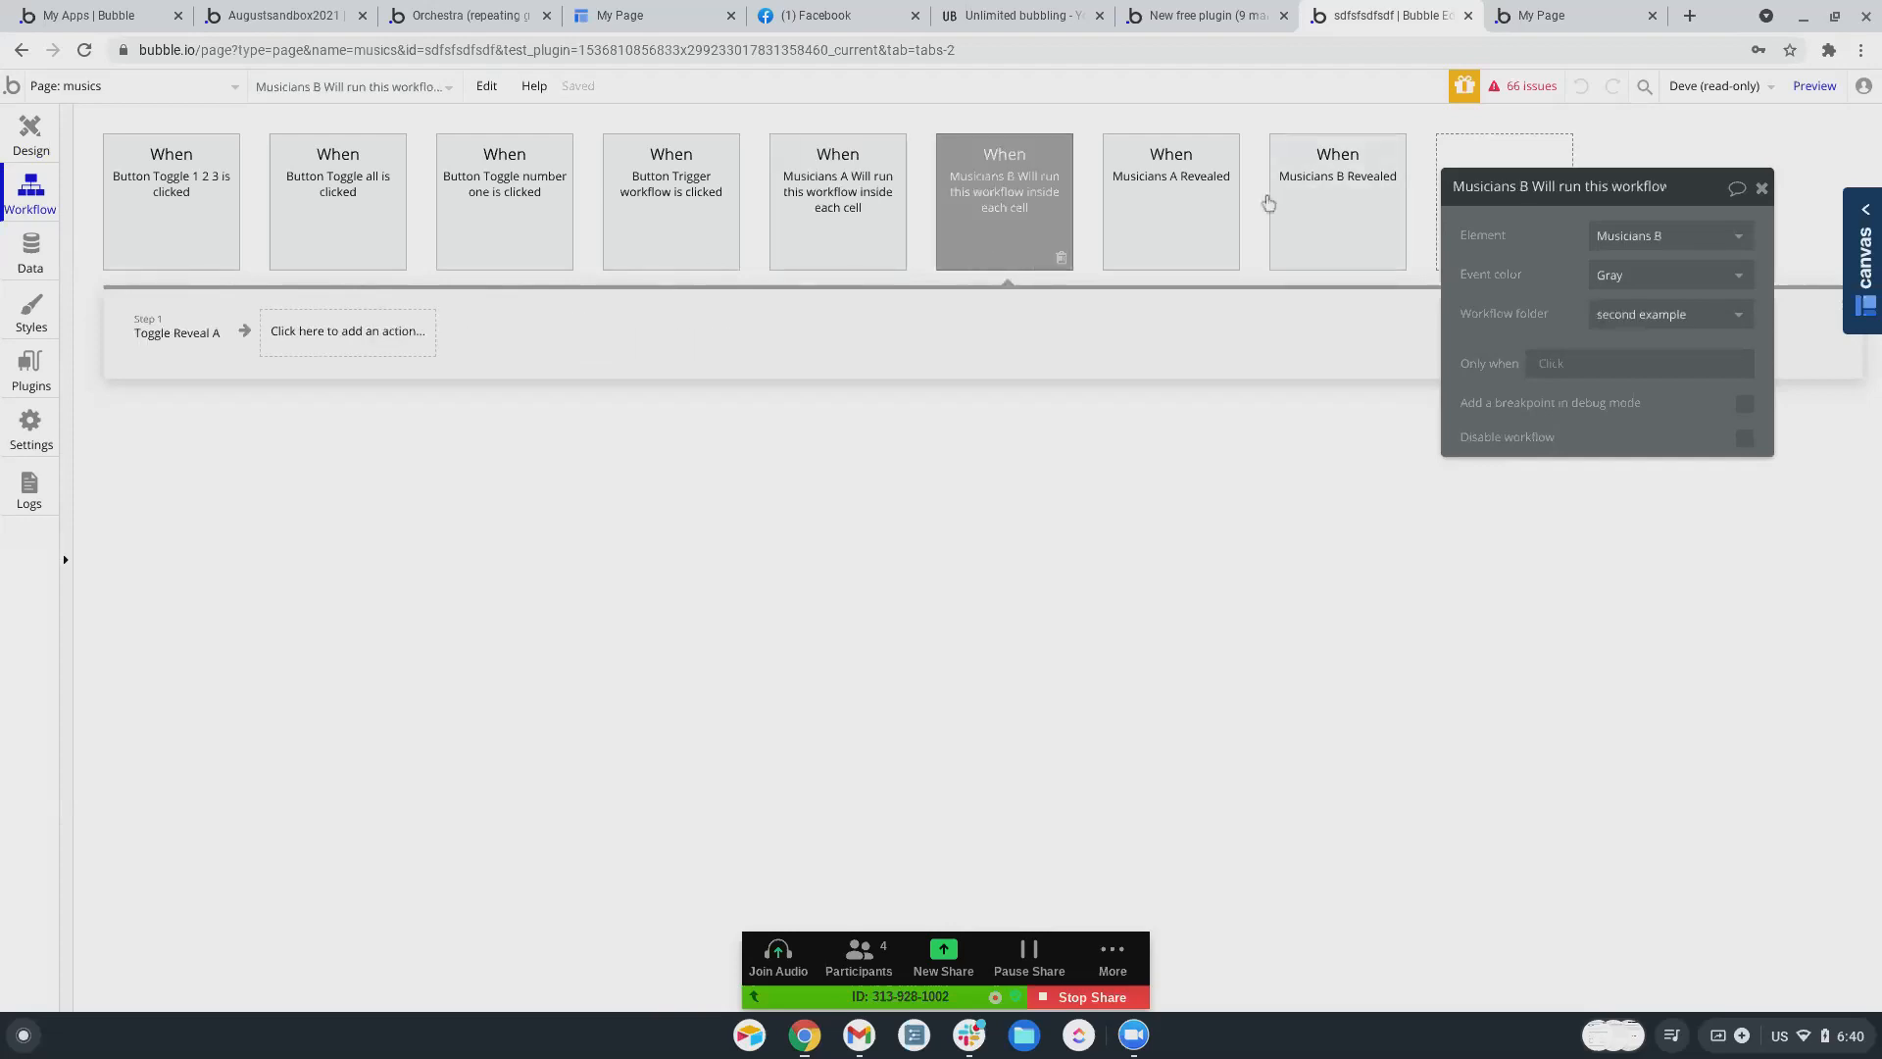
left_click(1196, 206)
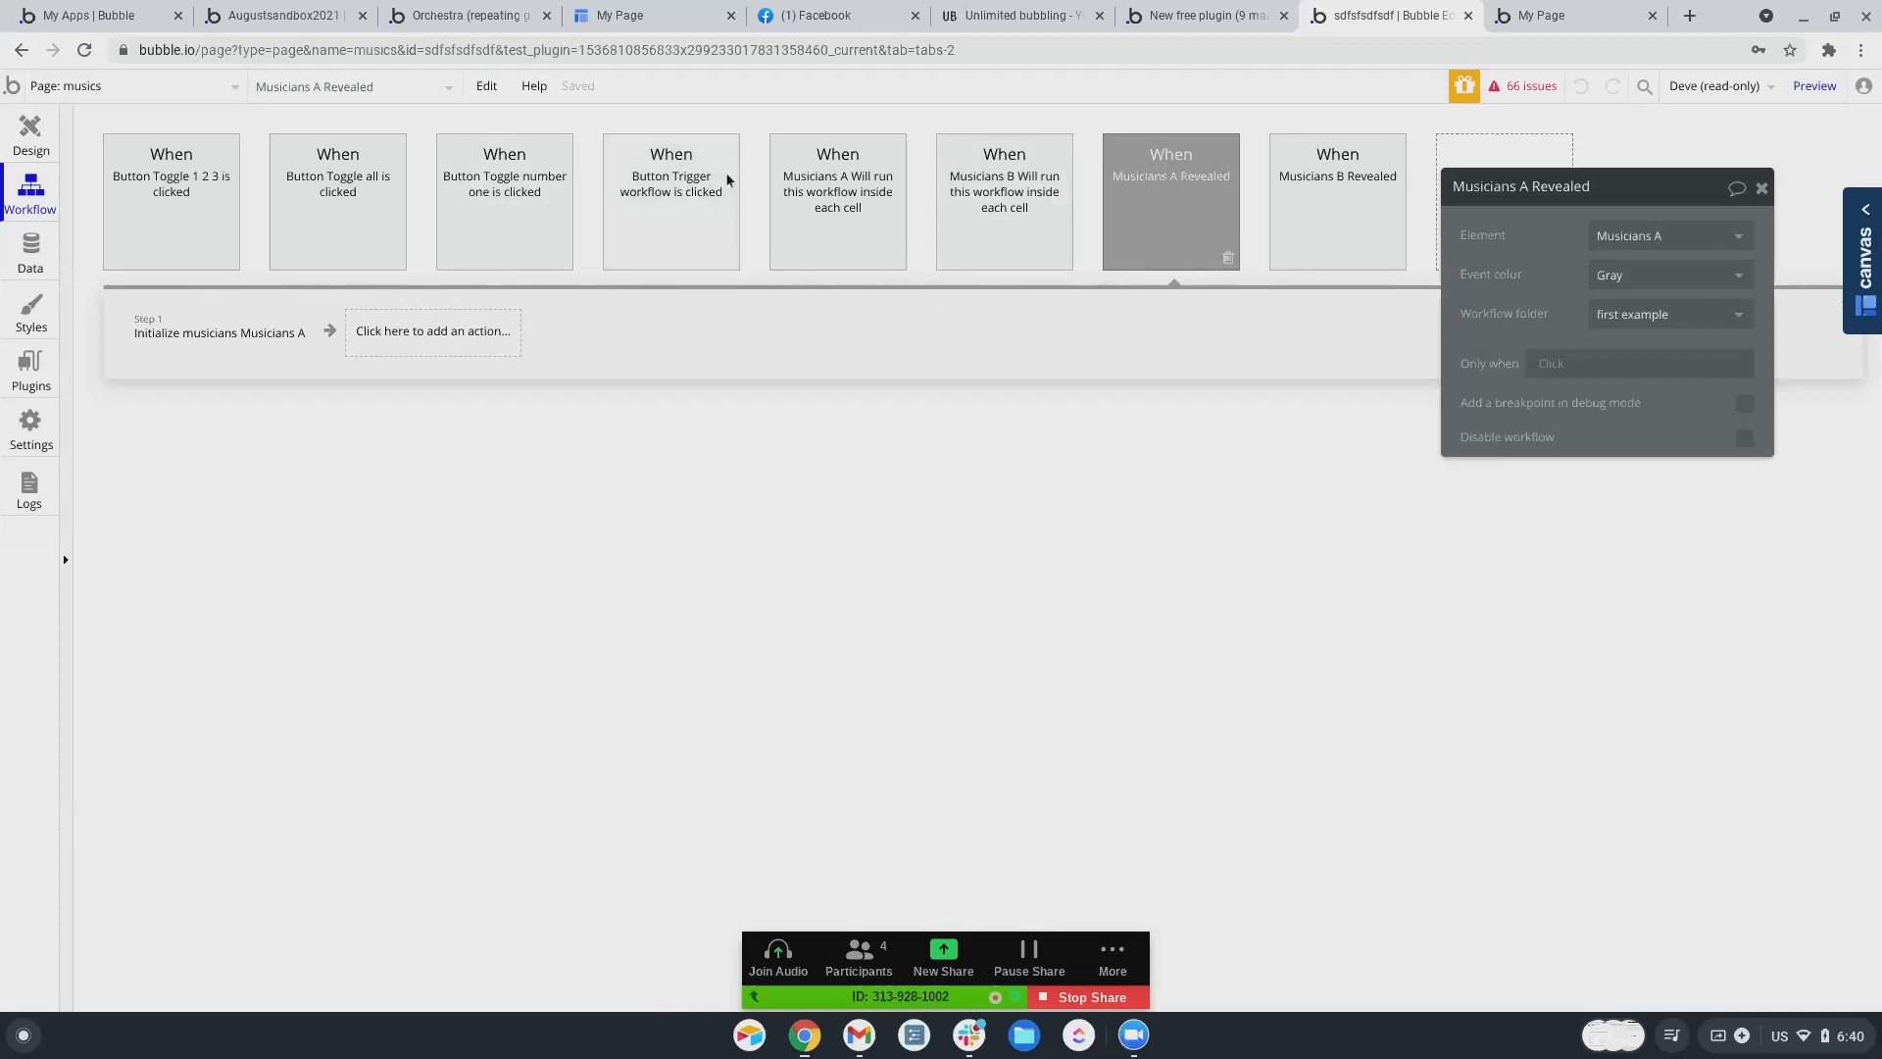
left_click(29, 149)
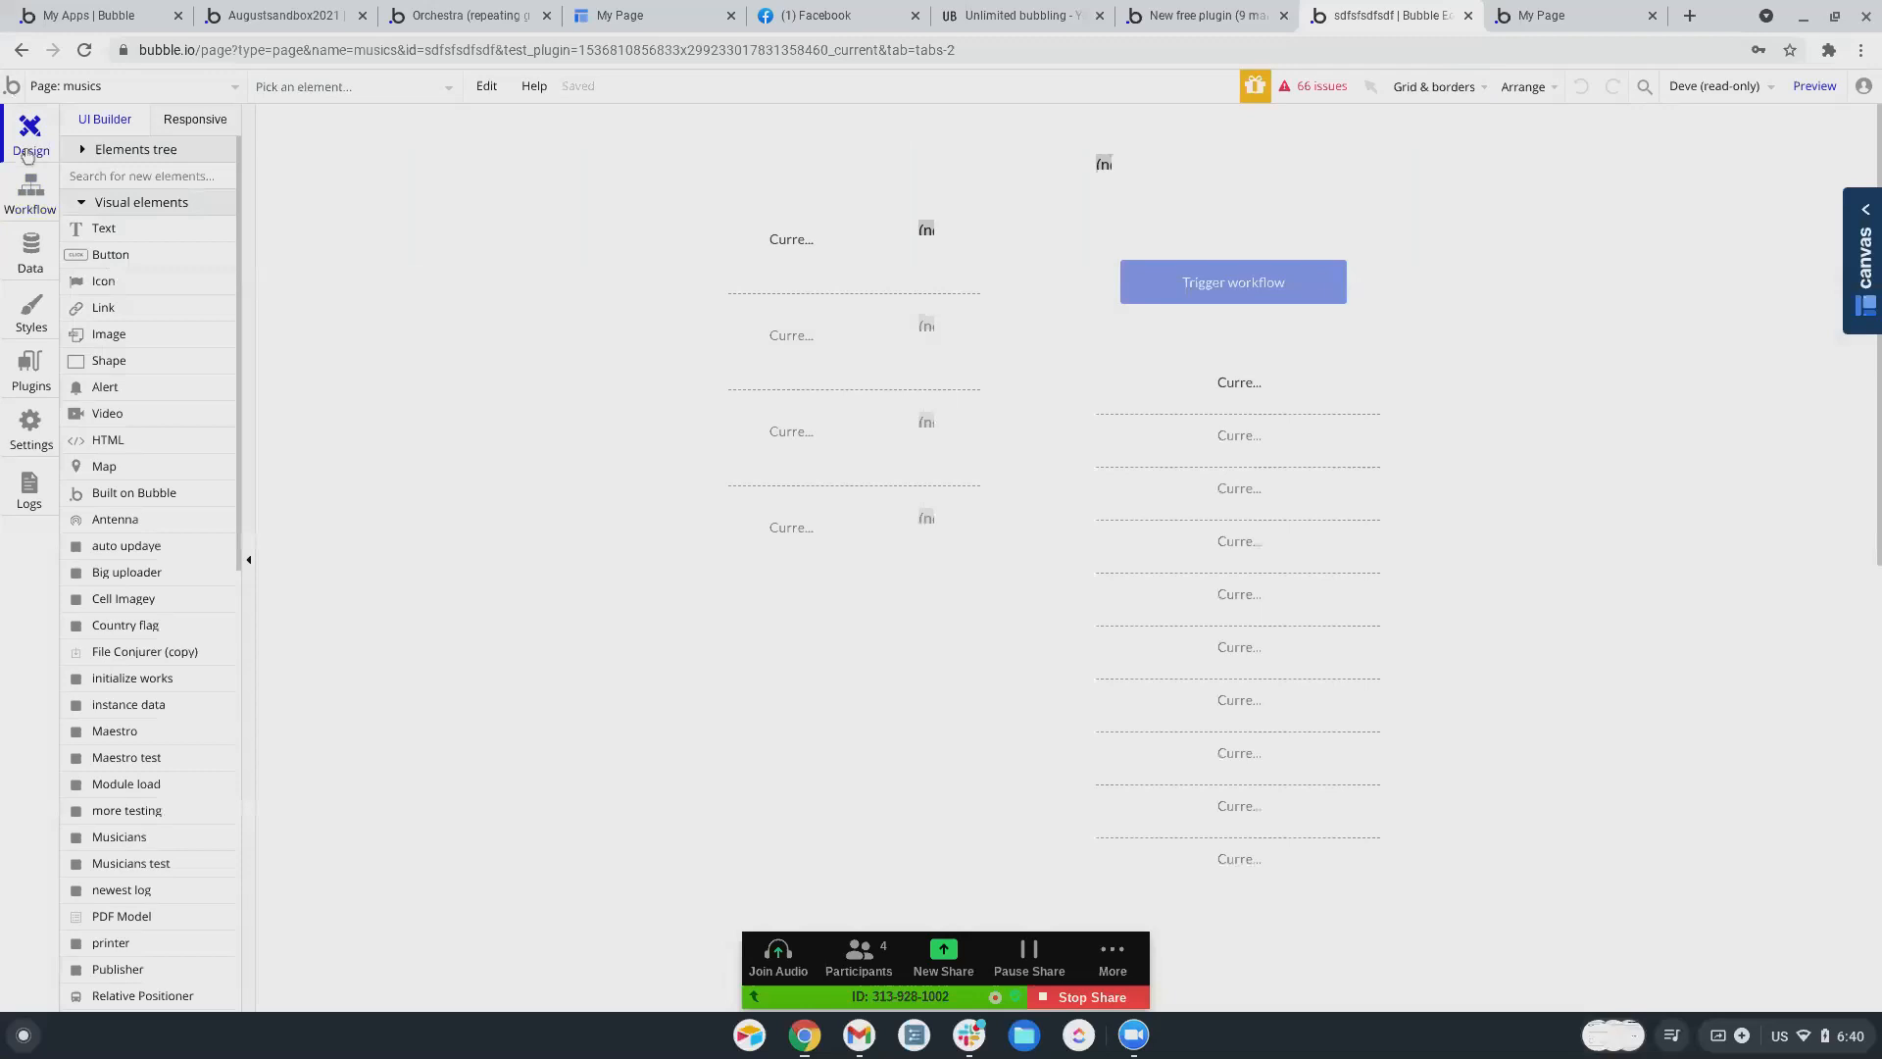
- Switch to the chat_testing workflows and delete the Do when RepeatingGroup Thread is visible event
left_click(240, 19)
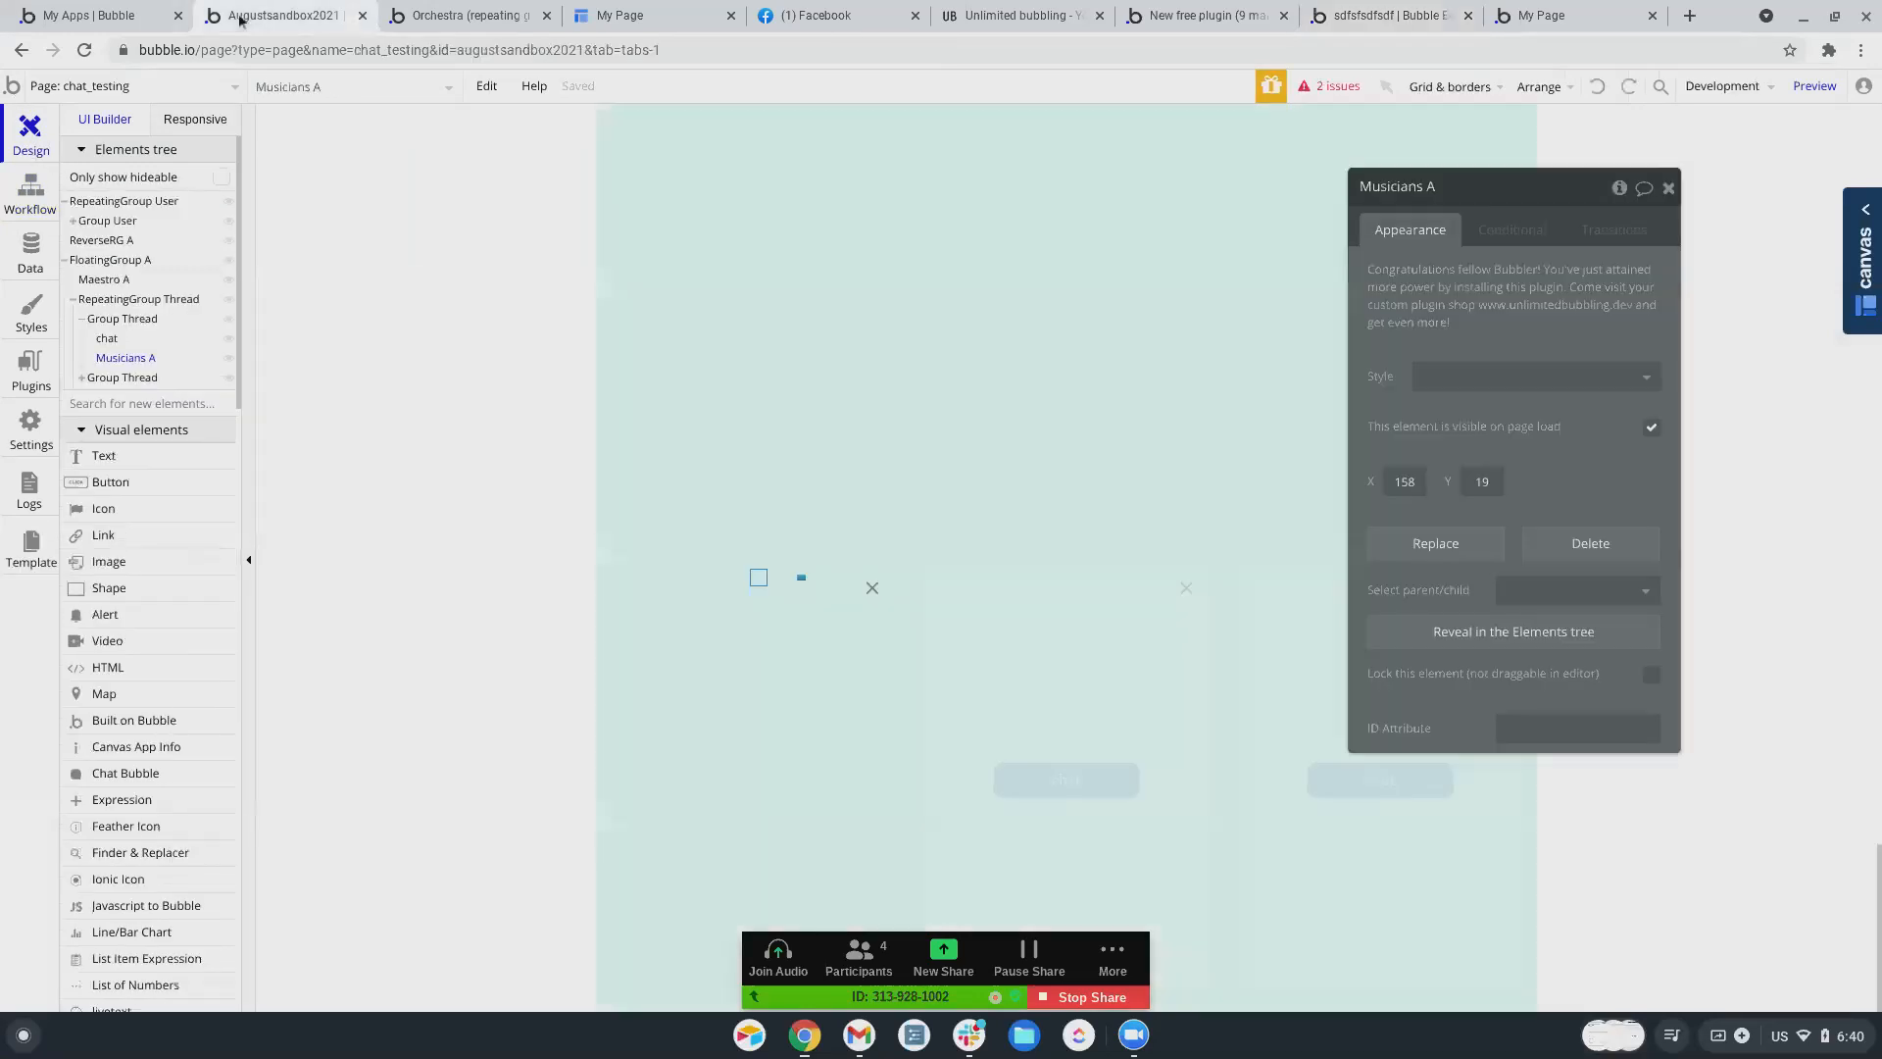
left_click(10, 201)
left_click(179, 195)
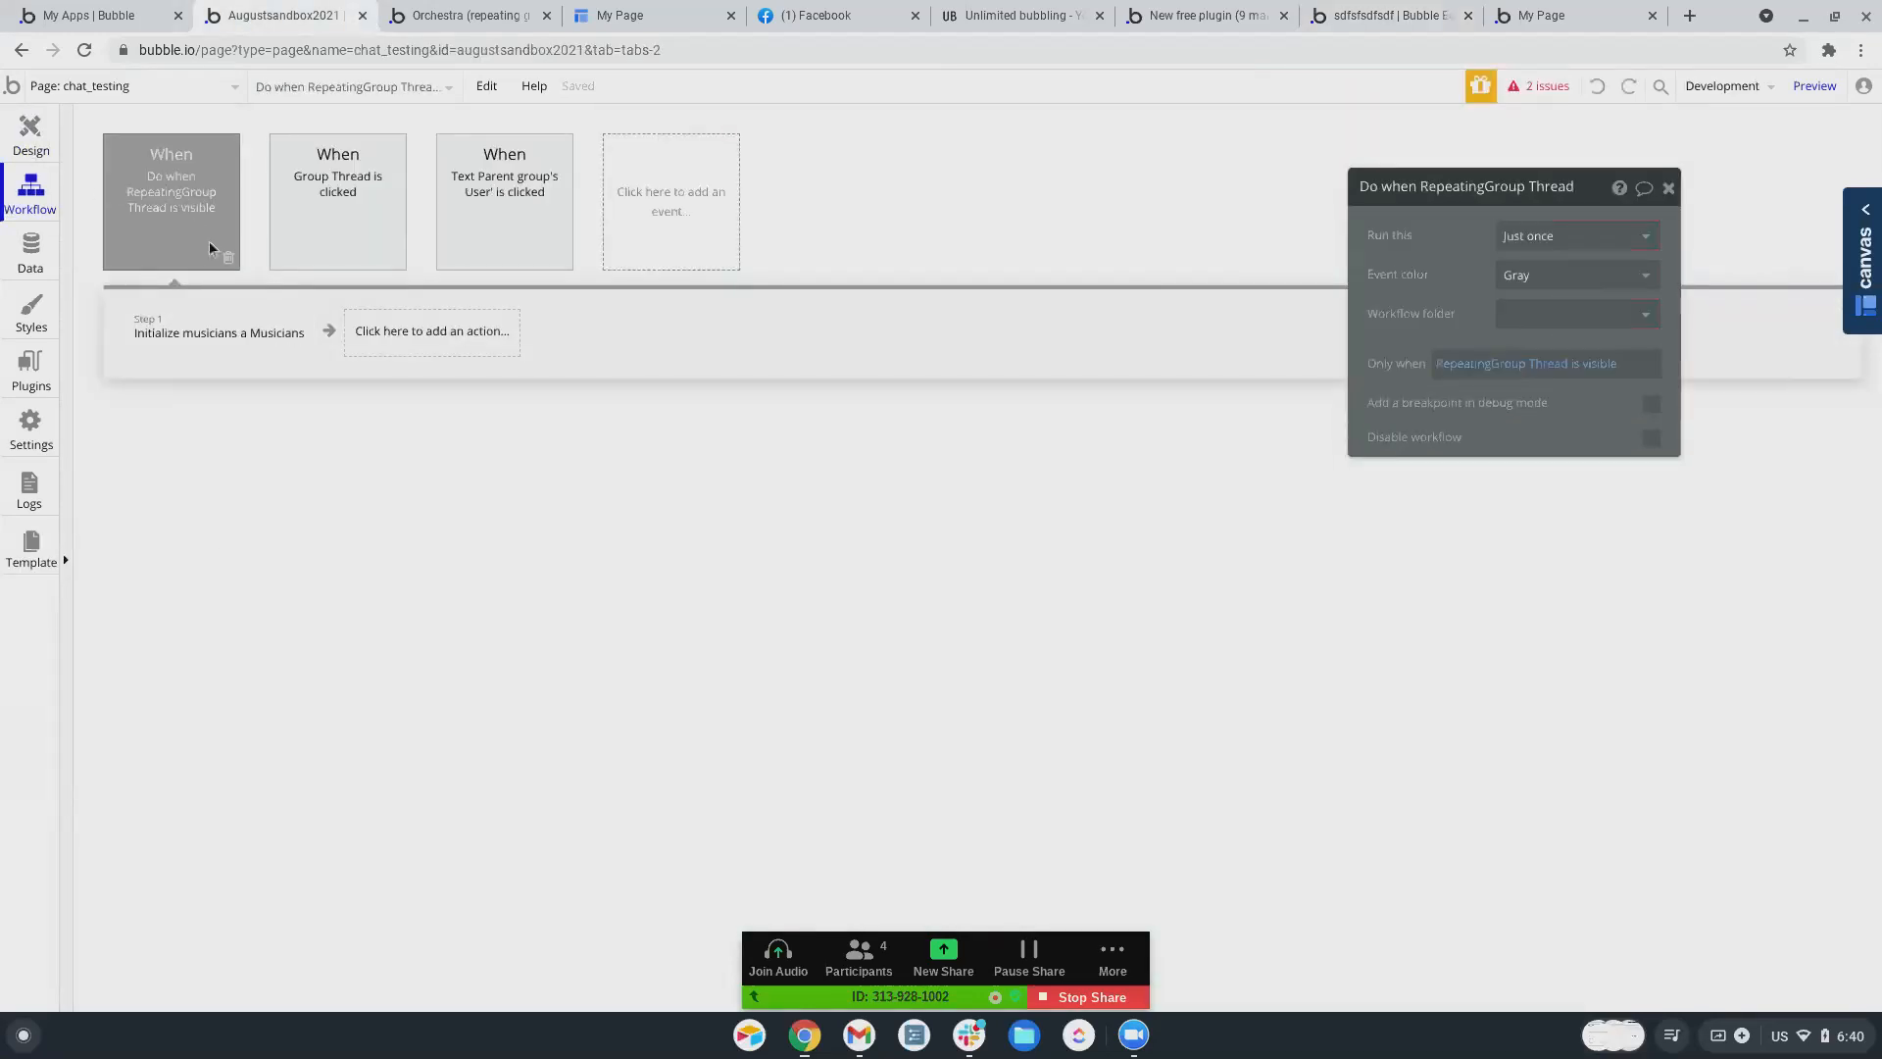
left_click(228, 257)
- Add a Musicians A Revealed event with an Initialize musicians action that has Musicians A as its element
left_click(485, 227)
mouse_move(505, 353)
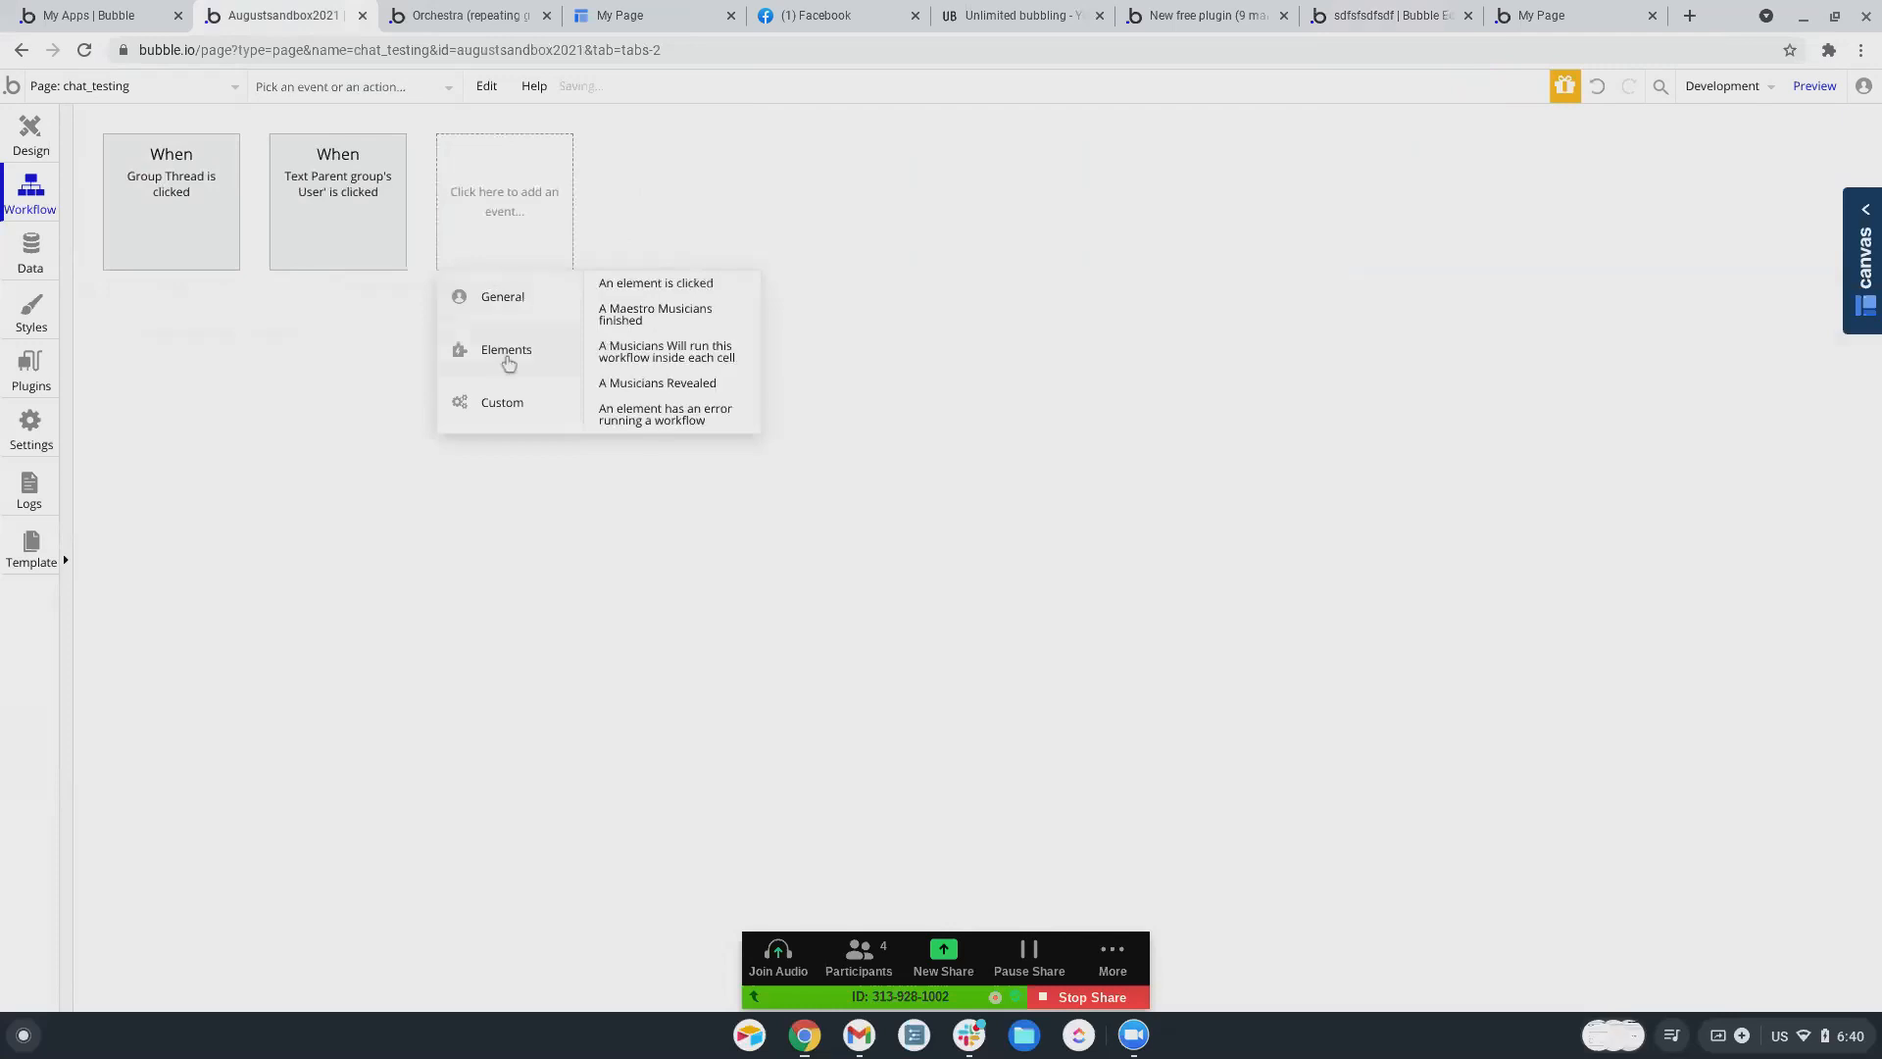
left_click(621, 385)
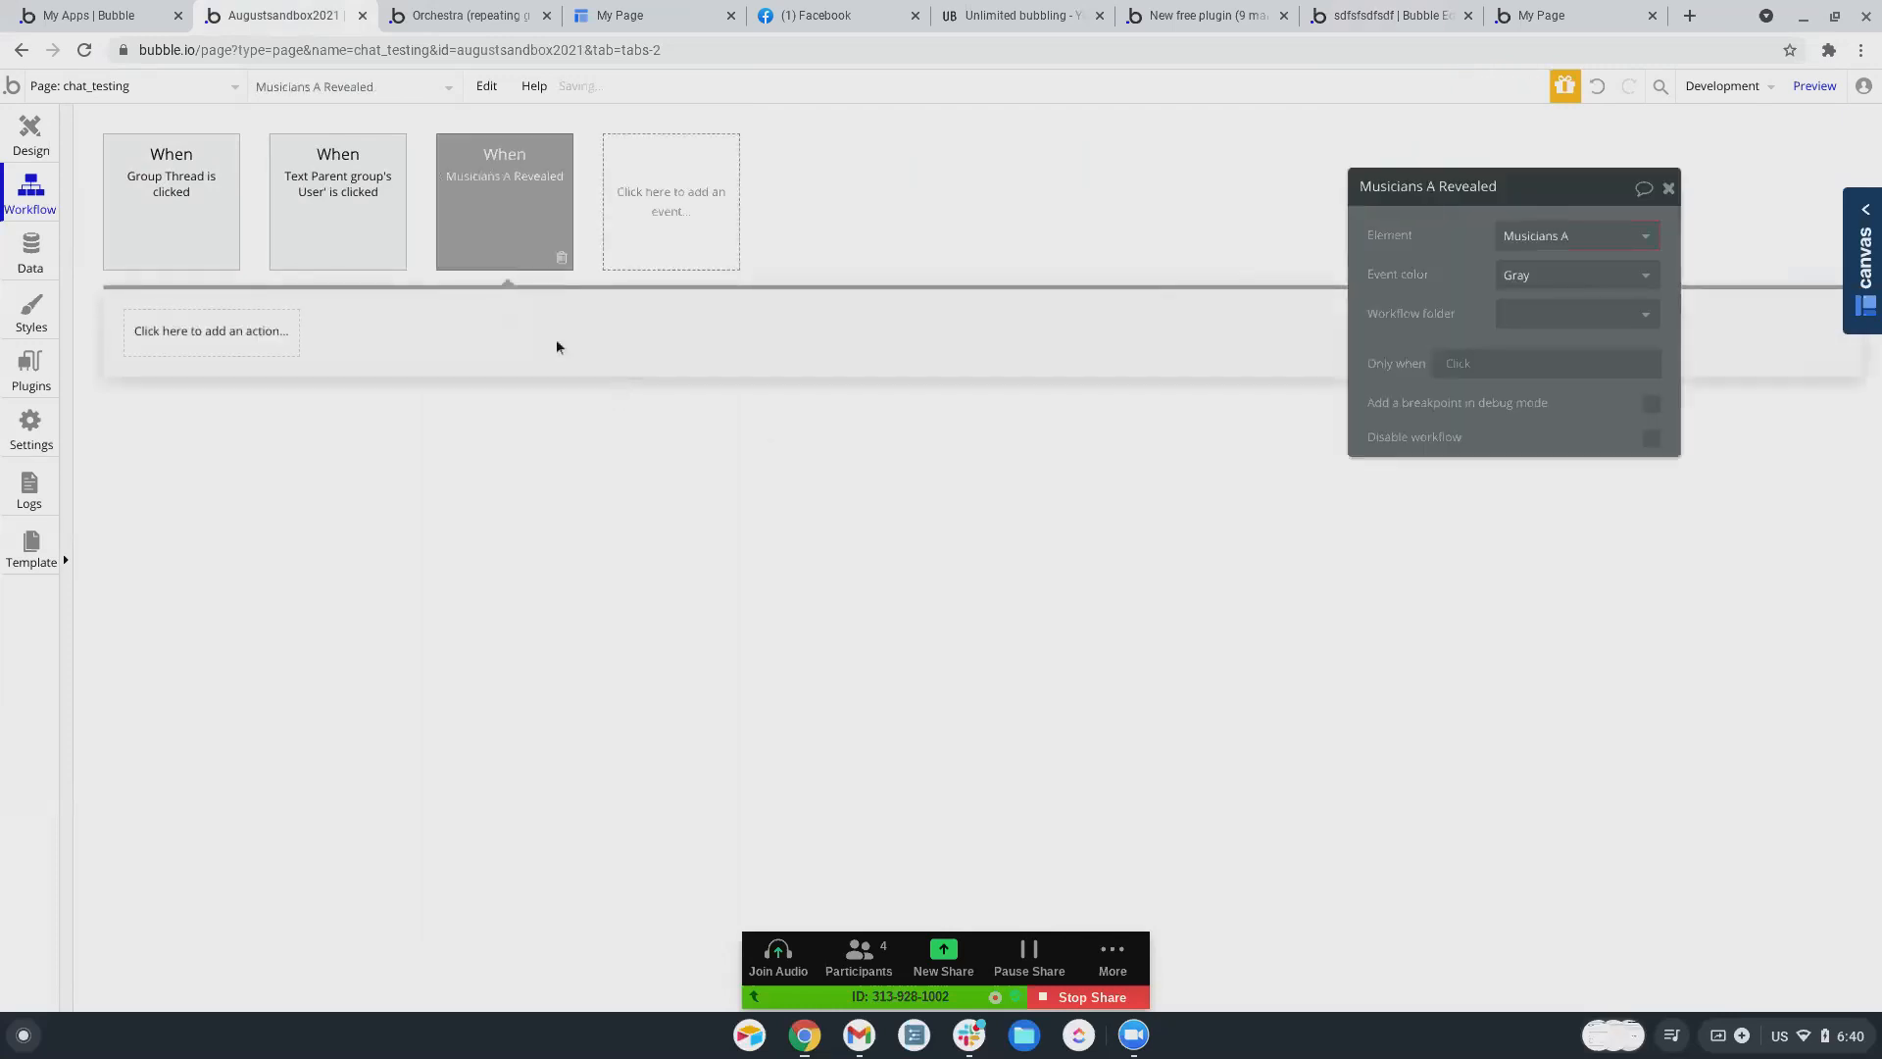
left_click(210, 332)
mouse_move(197, 441)
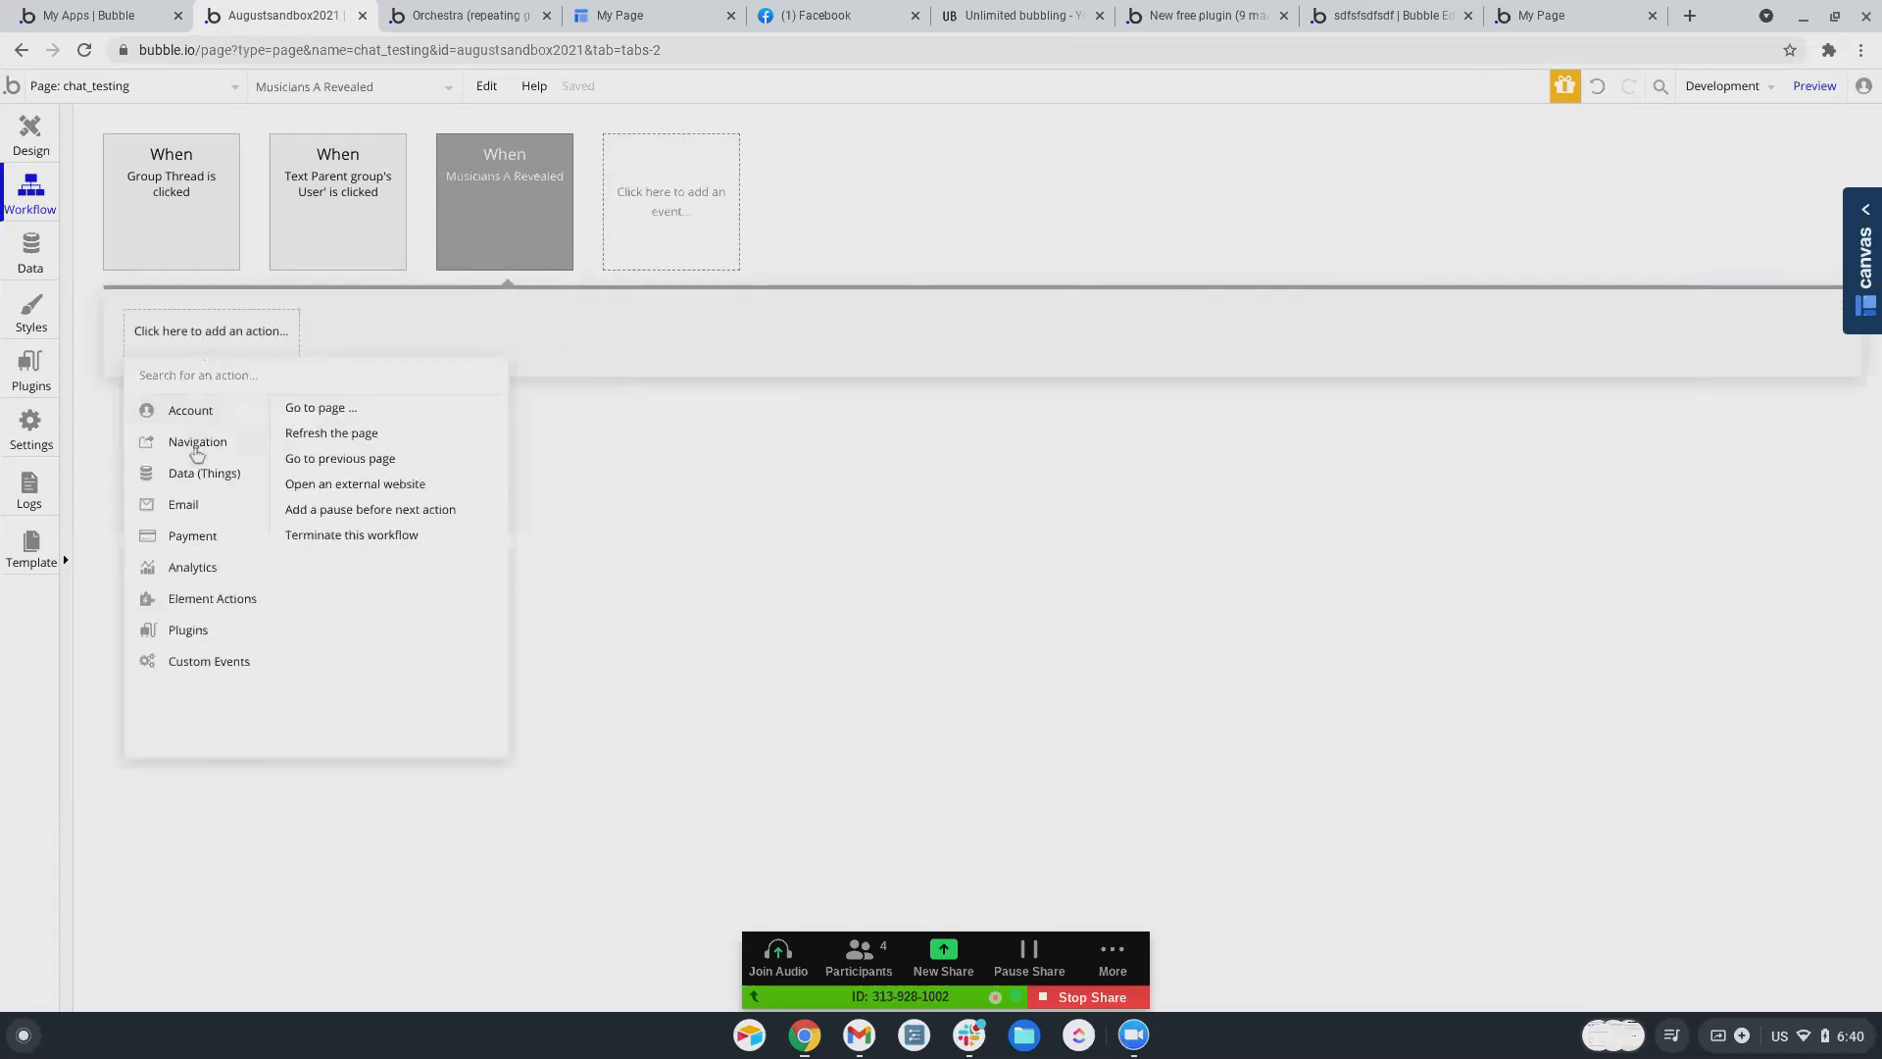
mouse_move(203, 609)
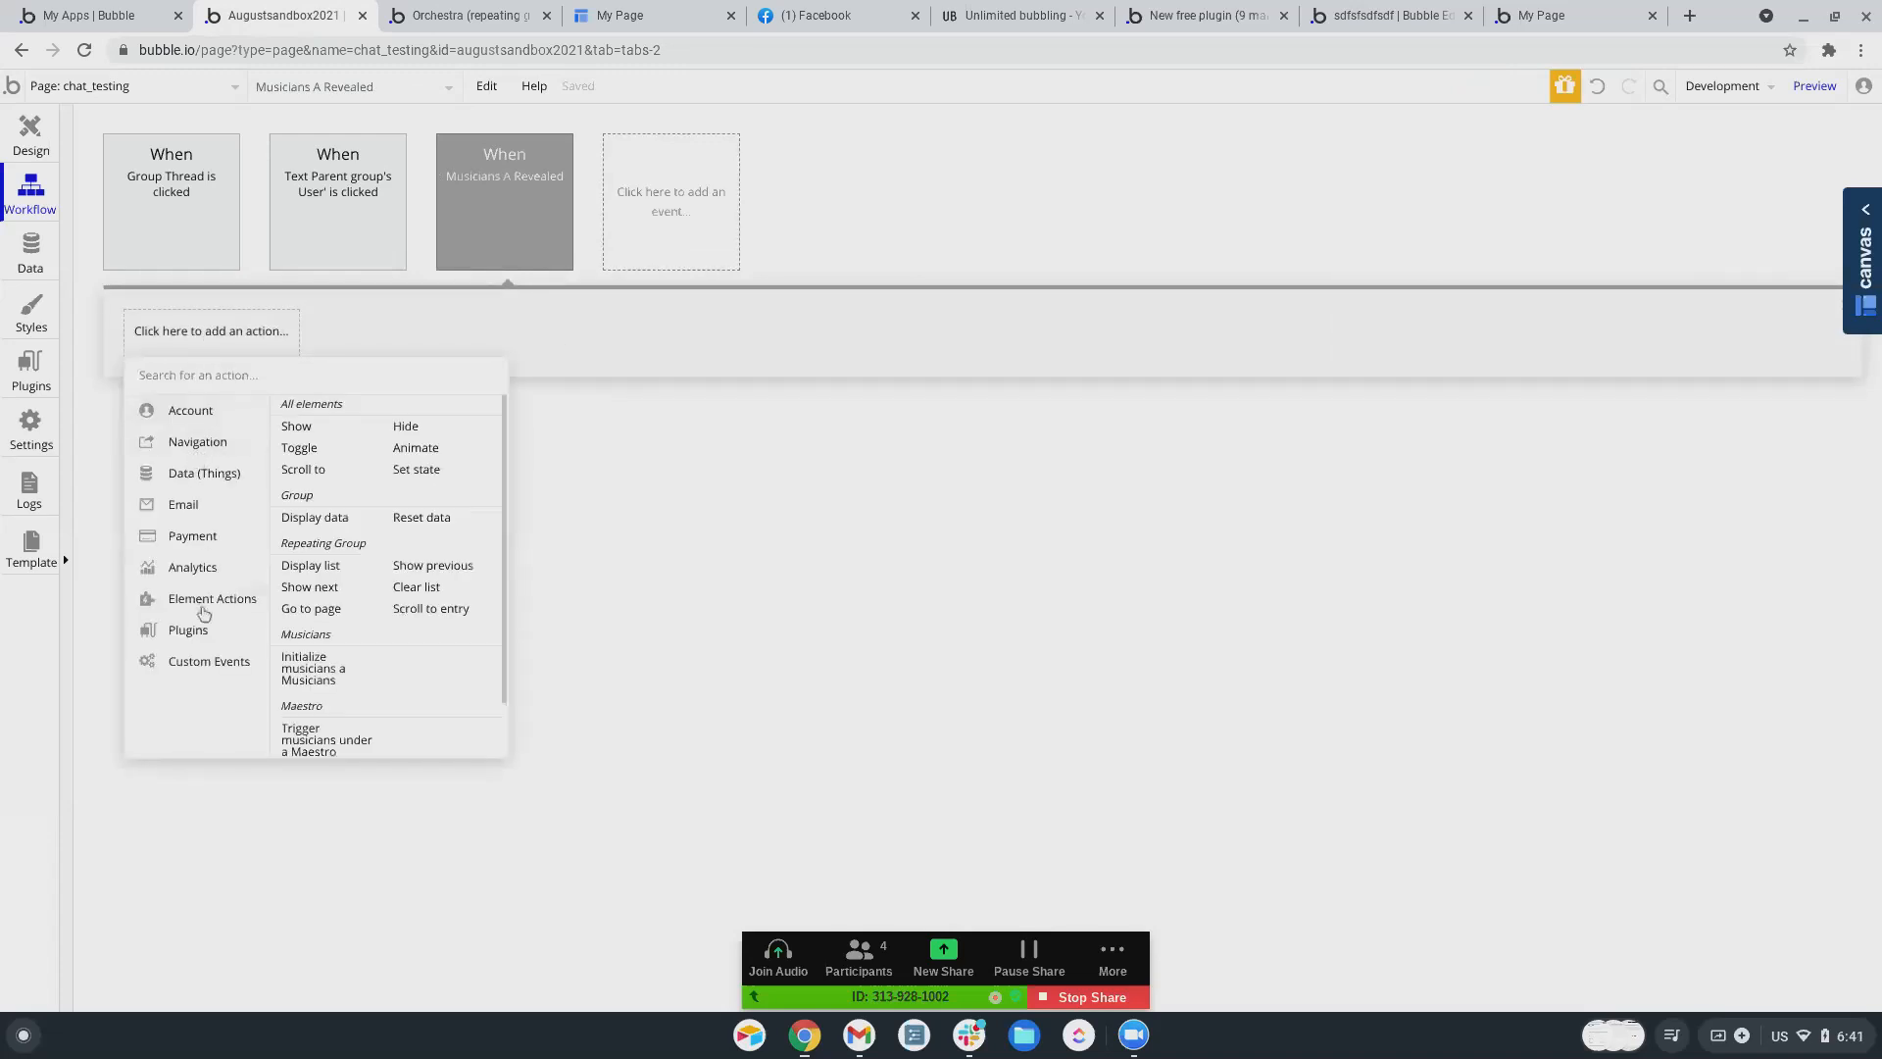
left_click(313, 676)
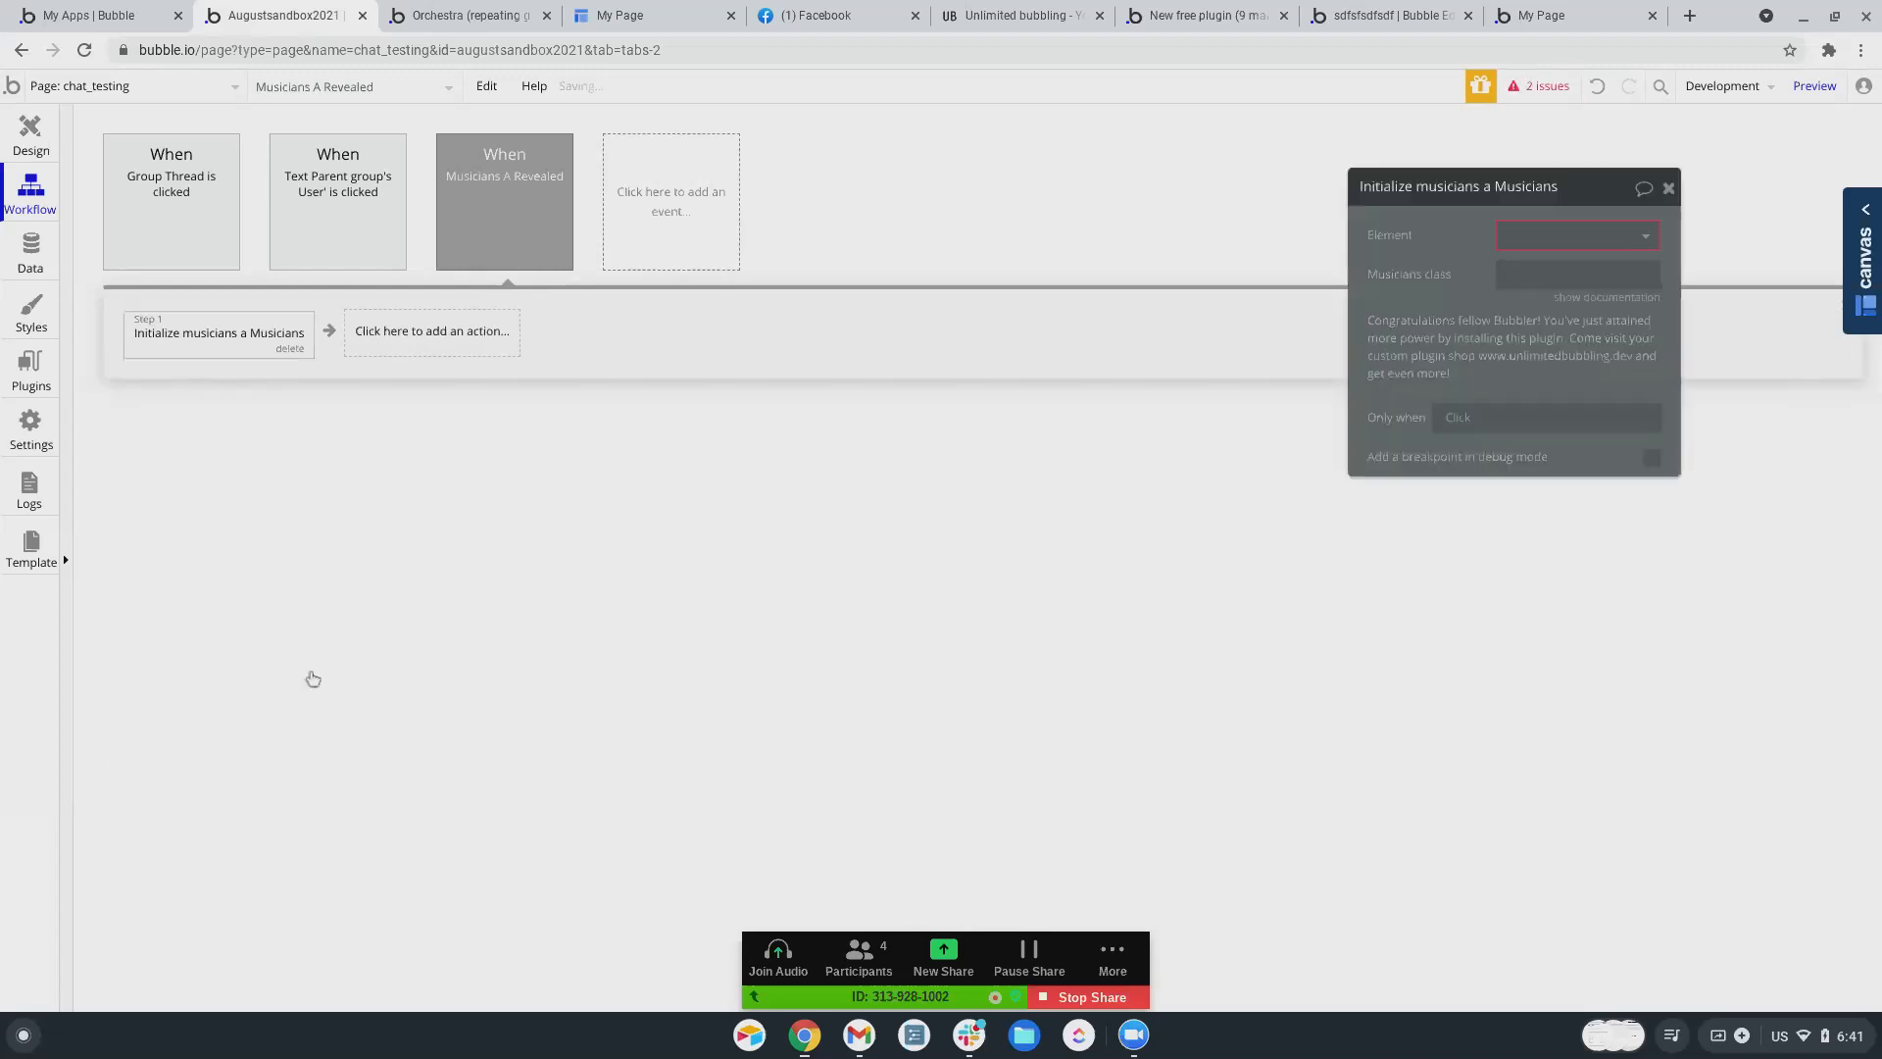
left_click(1549, 274)
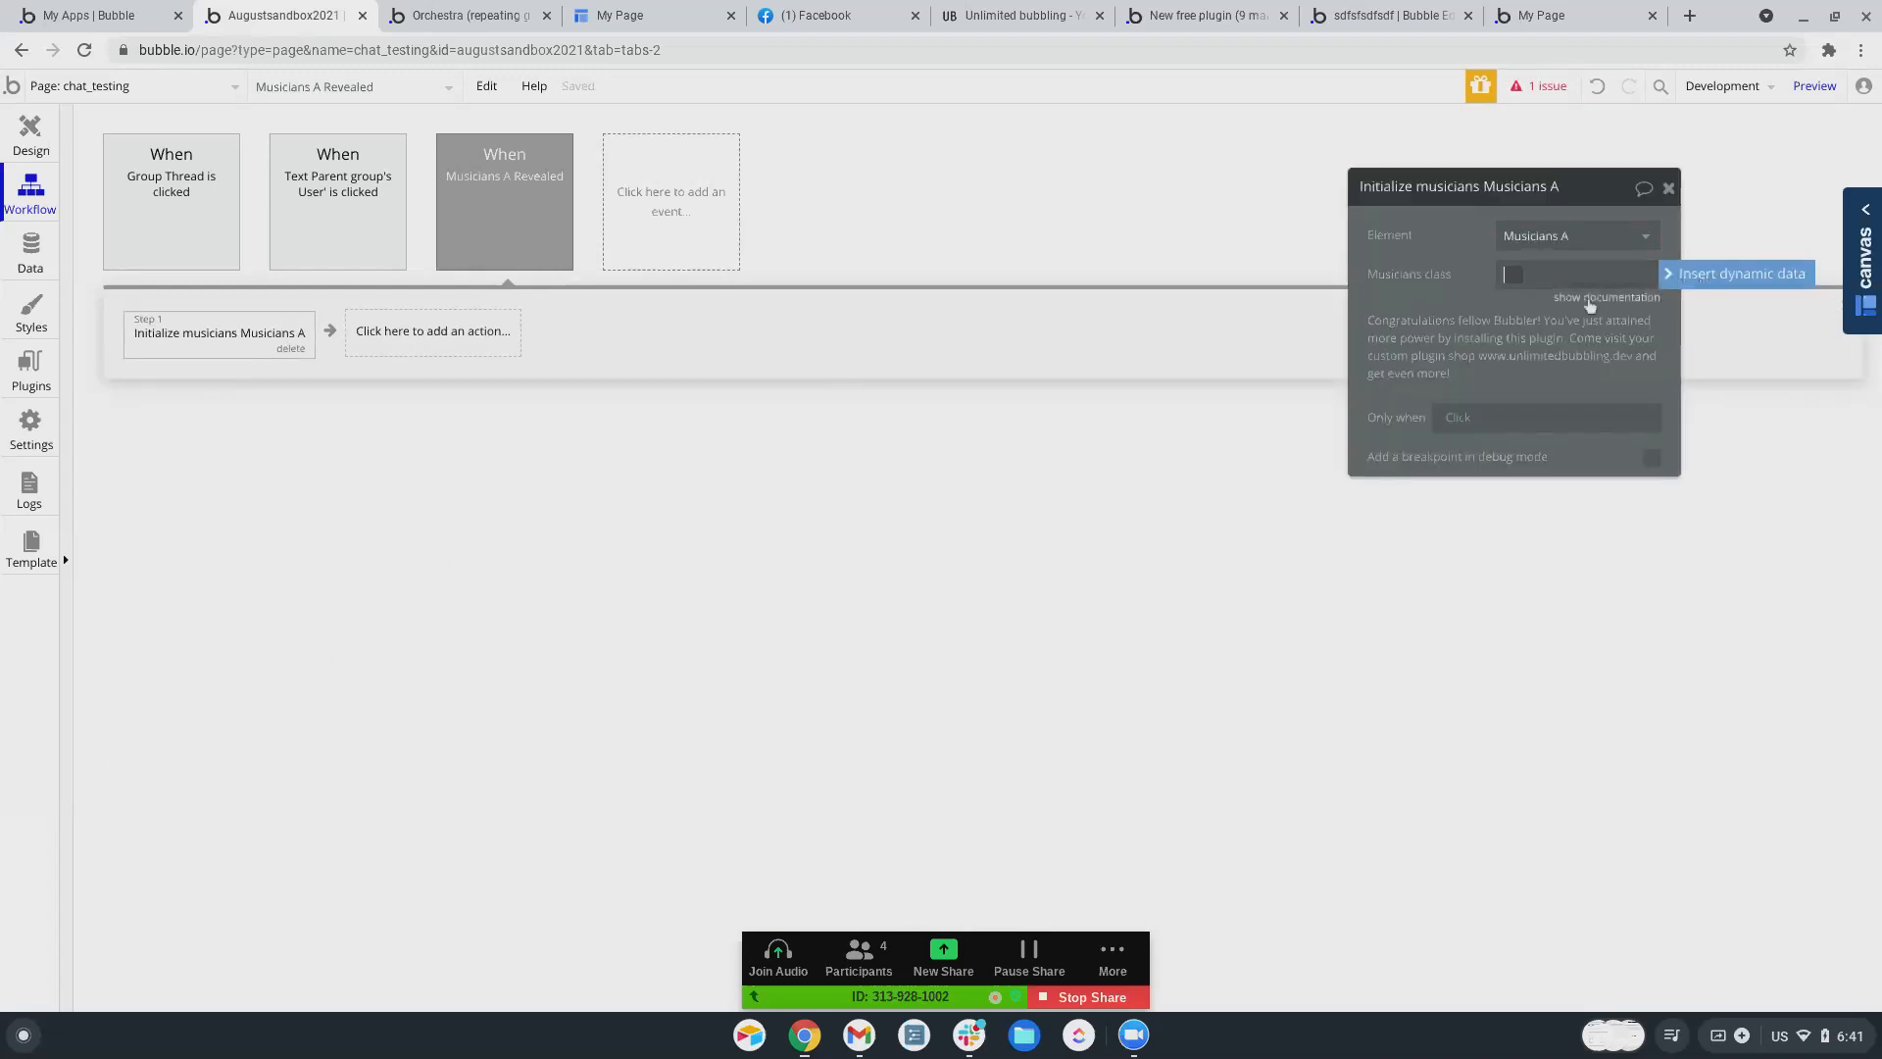
- Check the Musicians class in the example editor's Initialize musicians Musicians A action under Musicians A Revealed
left_click(1357, 16)
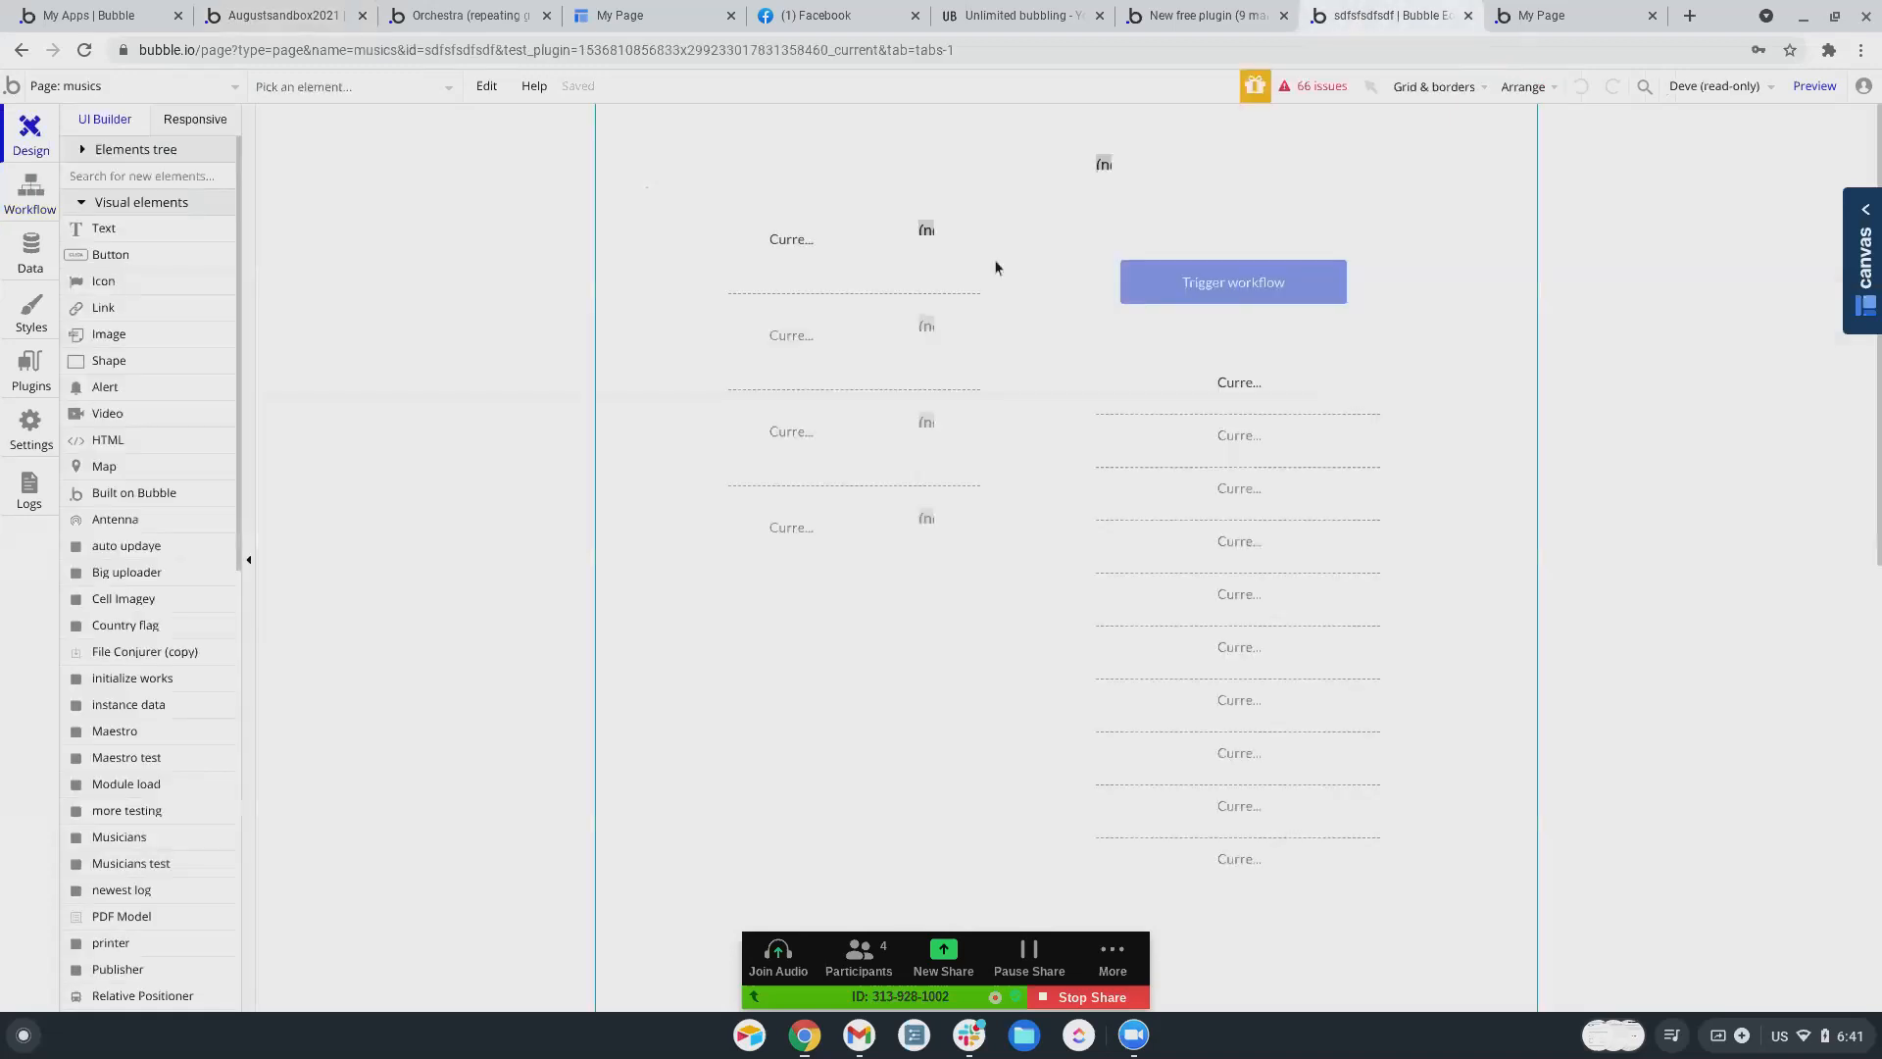
left_click(30, 191)
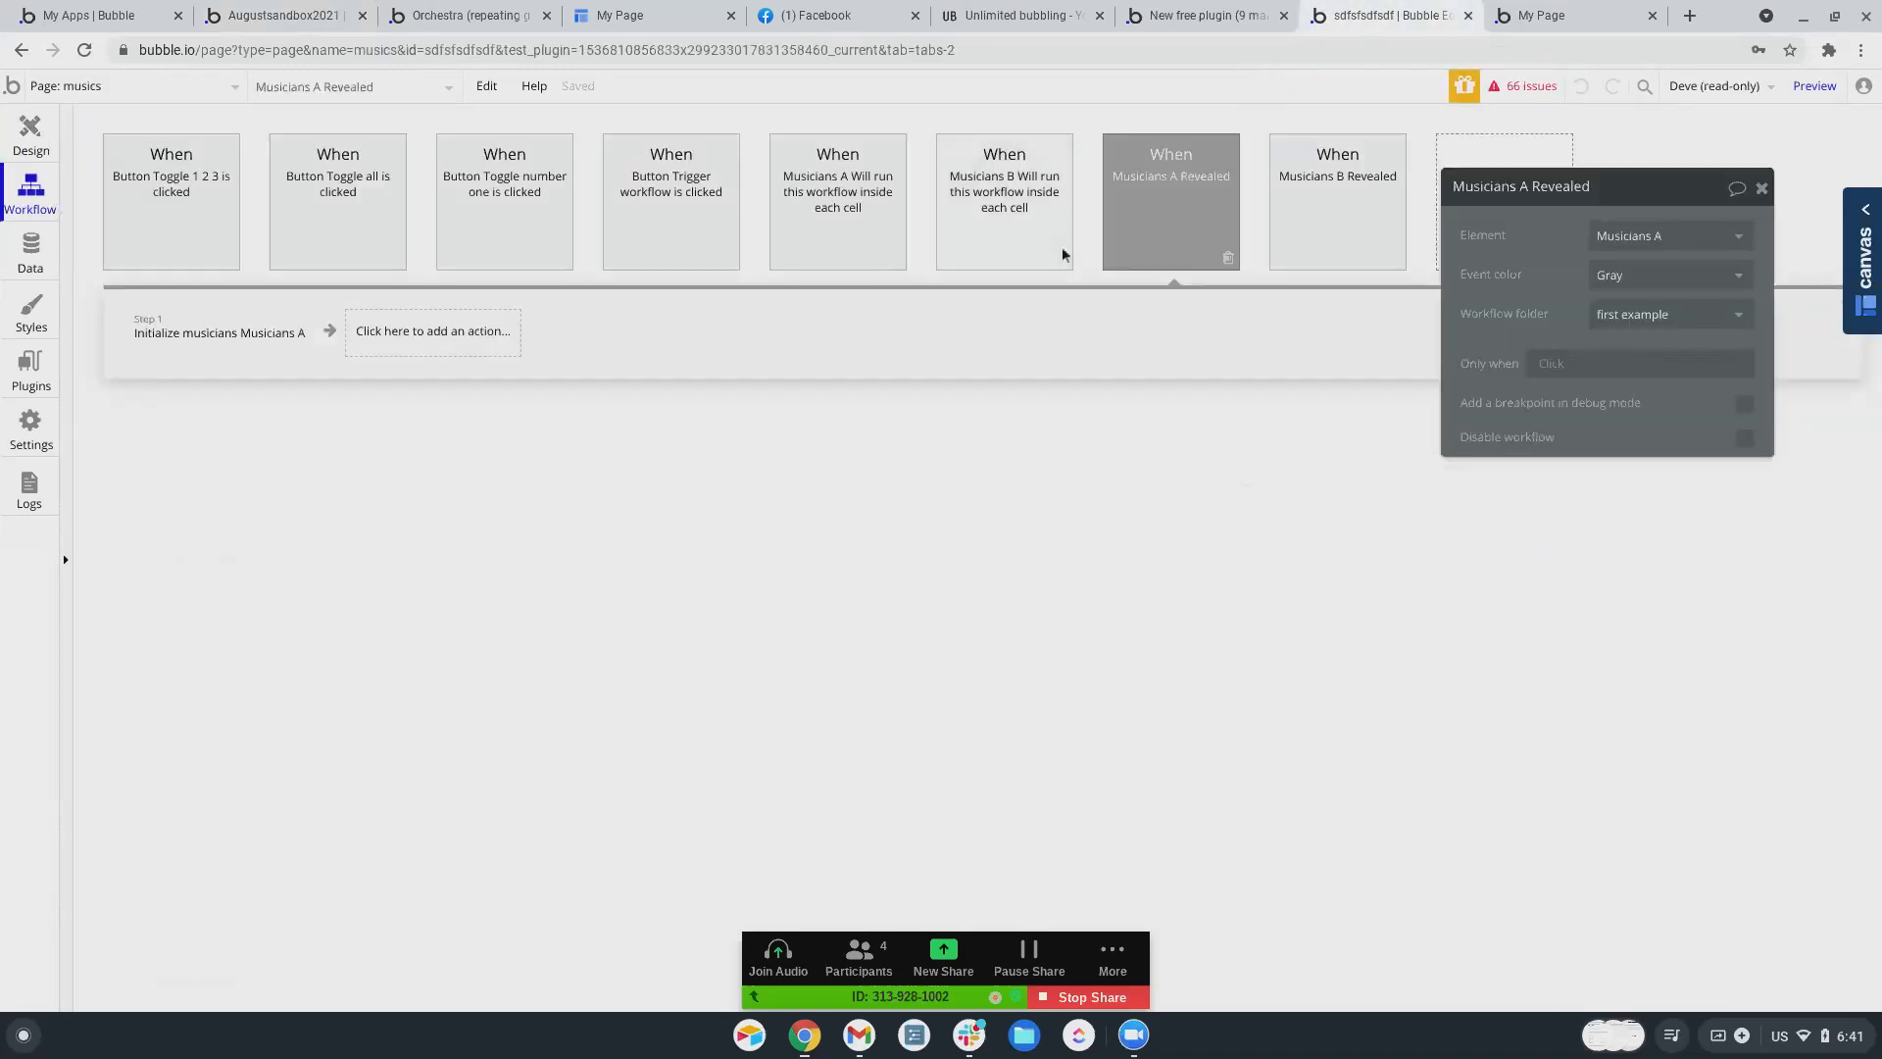
left_click(178, 332)
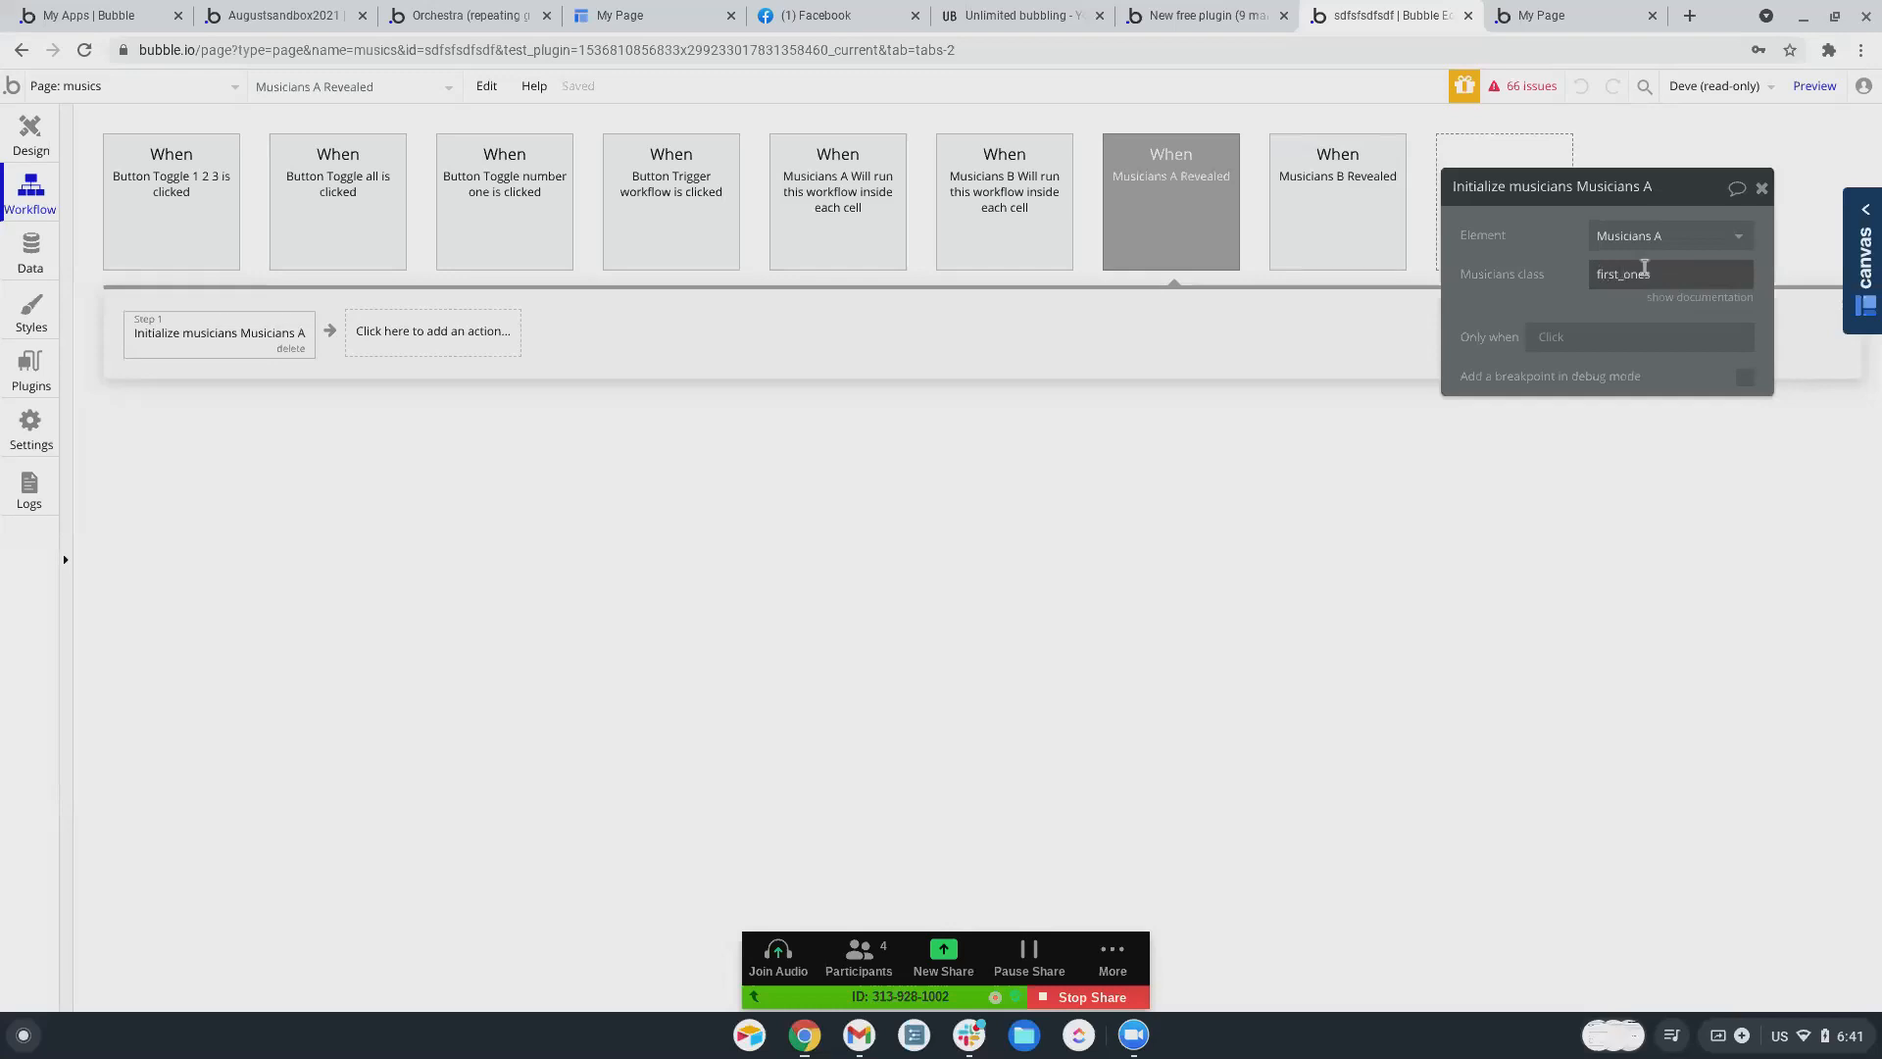
- Examine the example page's design: Musicians A inside RepeatingGroup number, Maestro B outside it, and the repeating group's settings
left_click(40, 143)
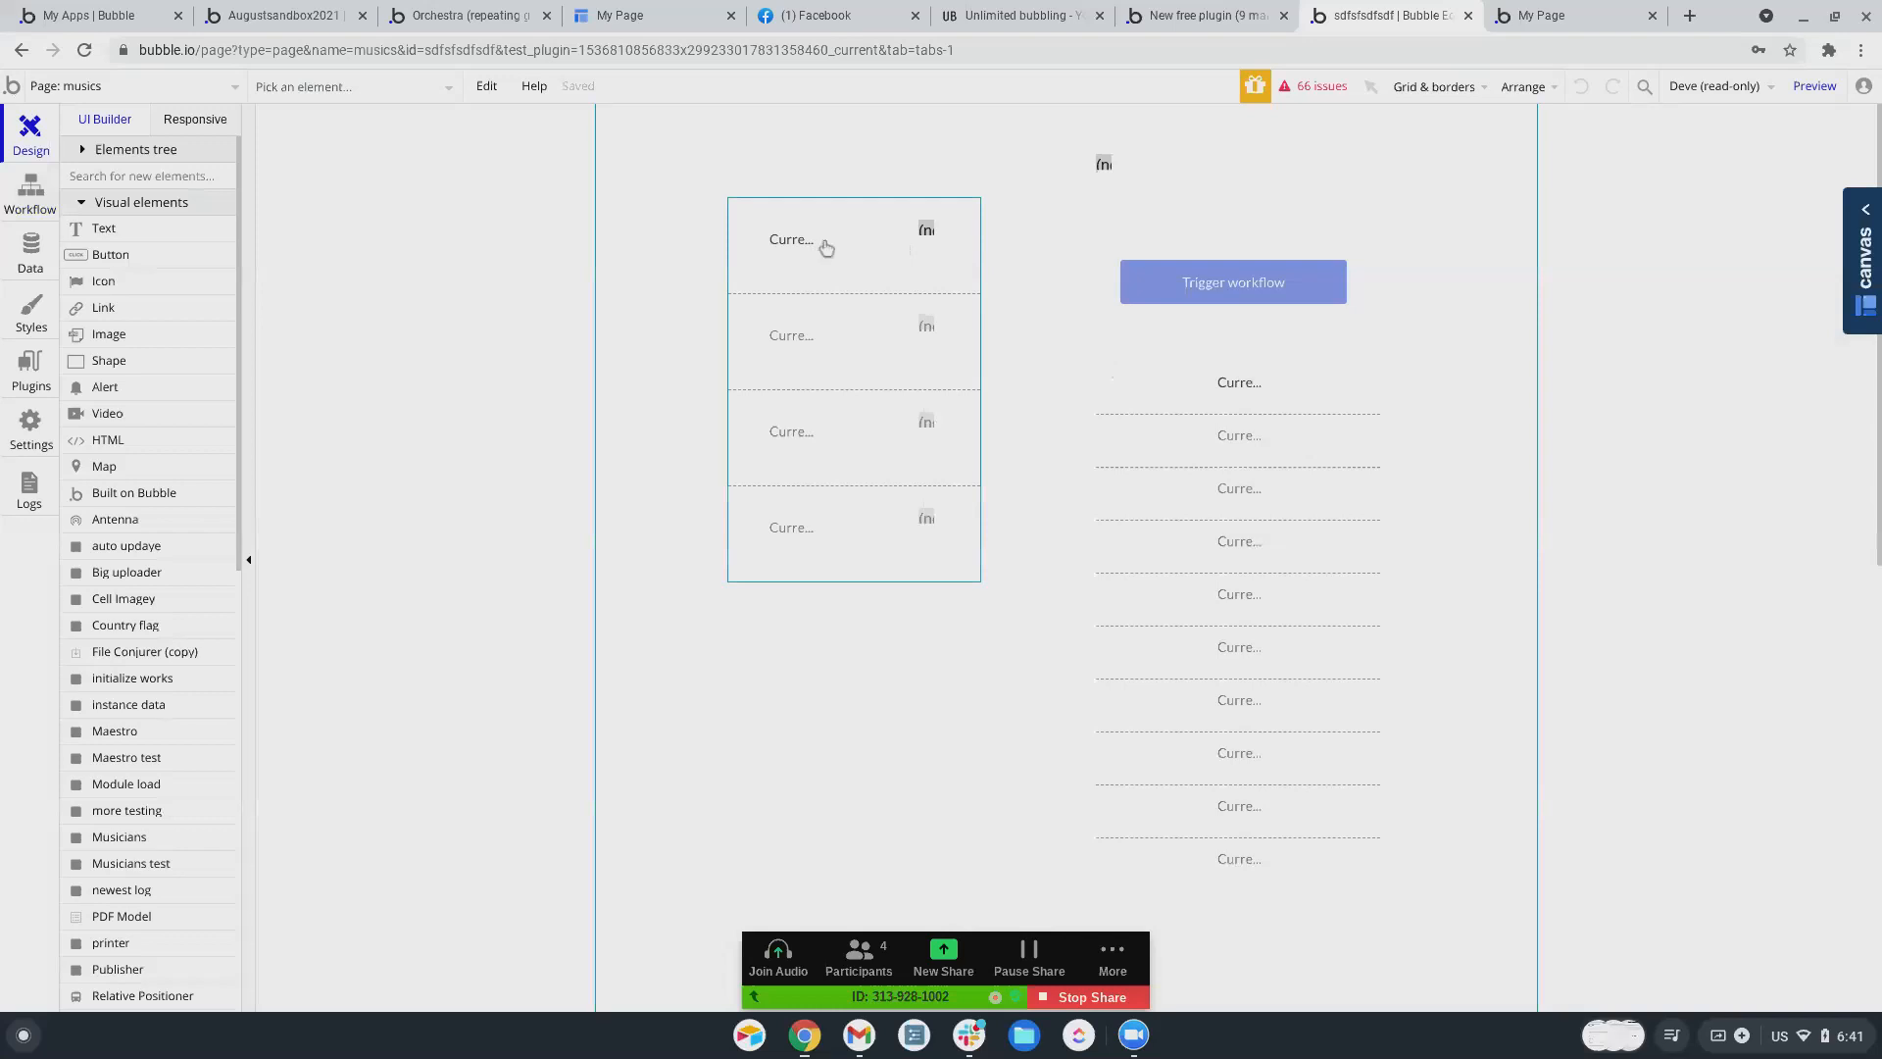
double_click(925, 230)
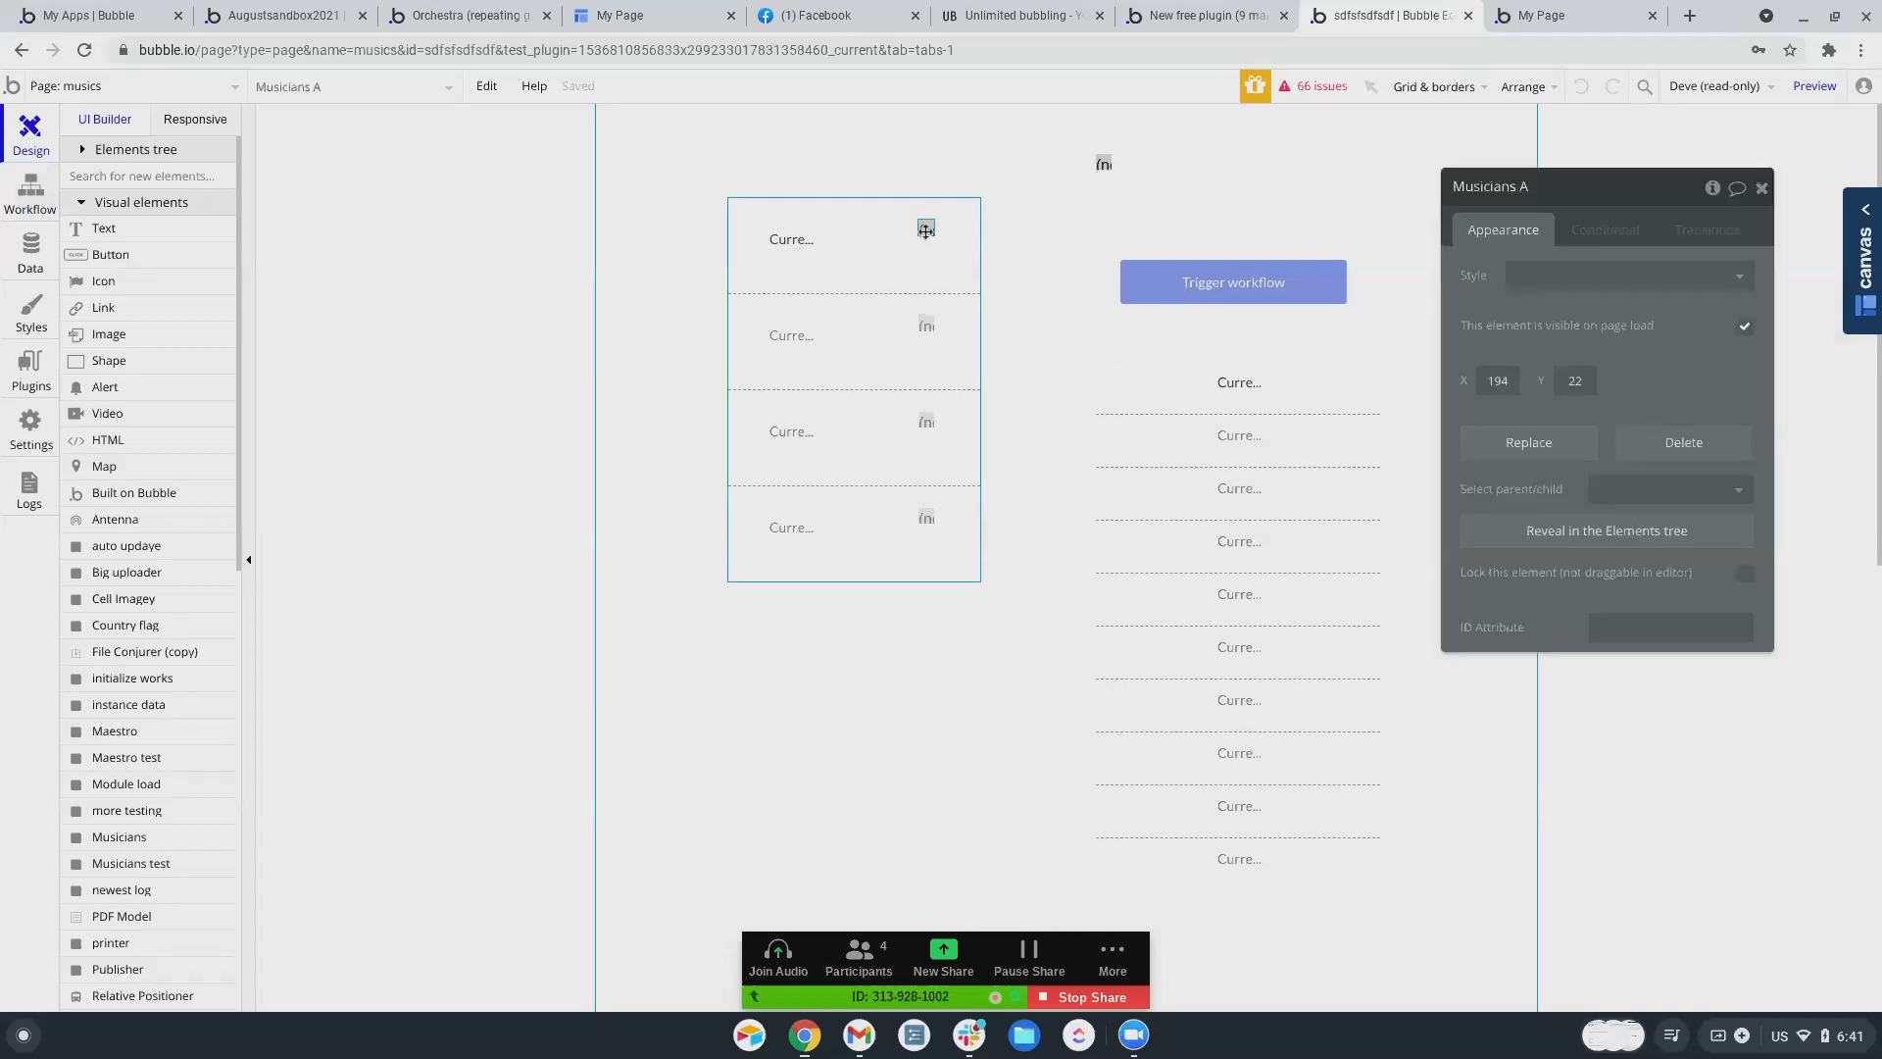
left_click(830, 263)
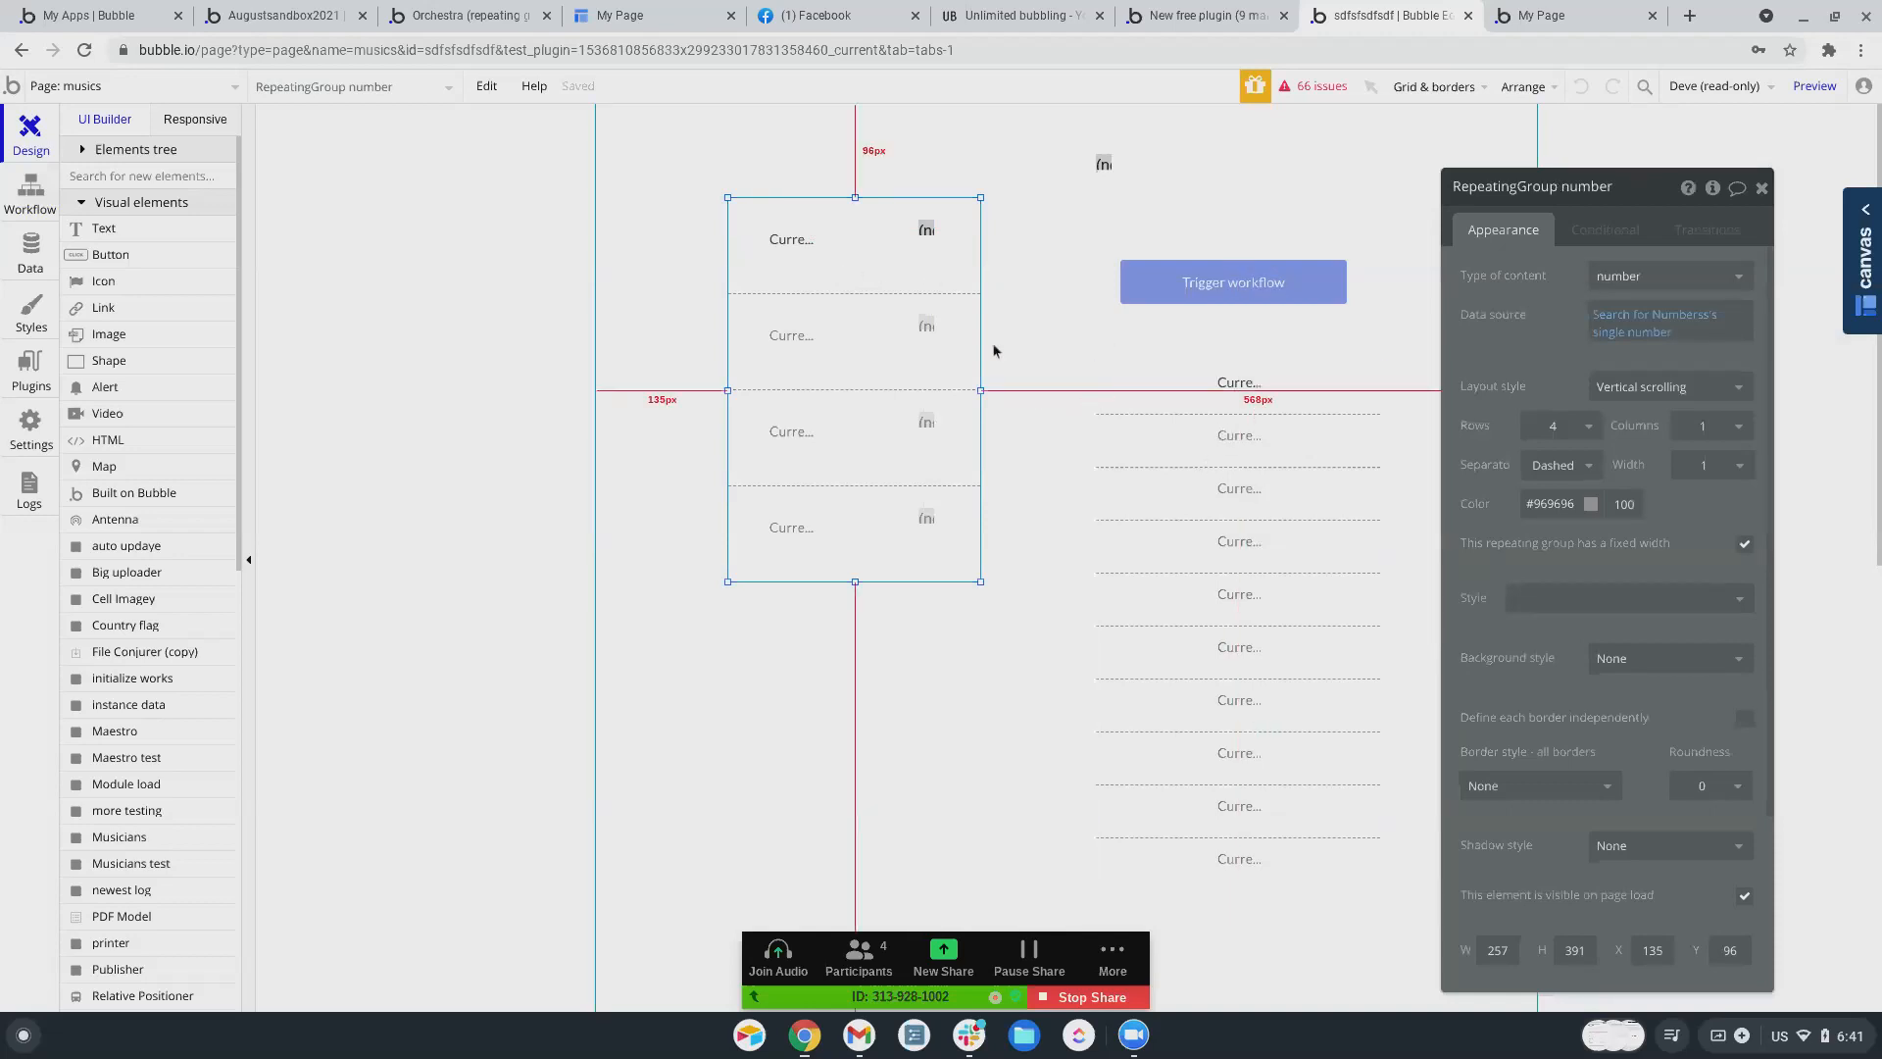
left_click(1101, 168)
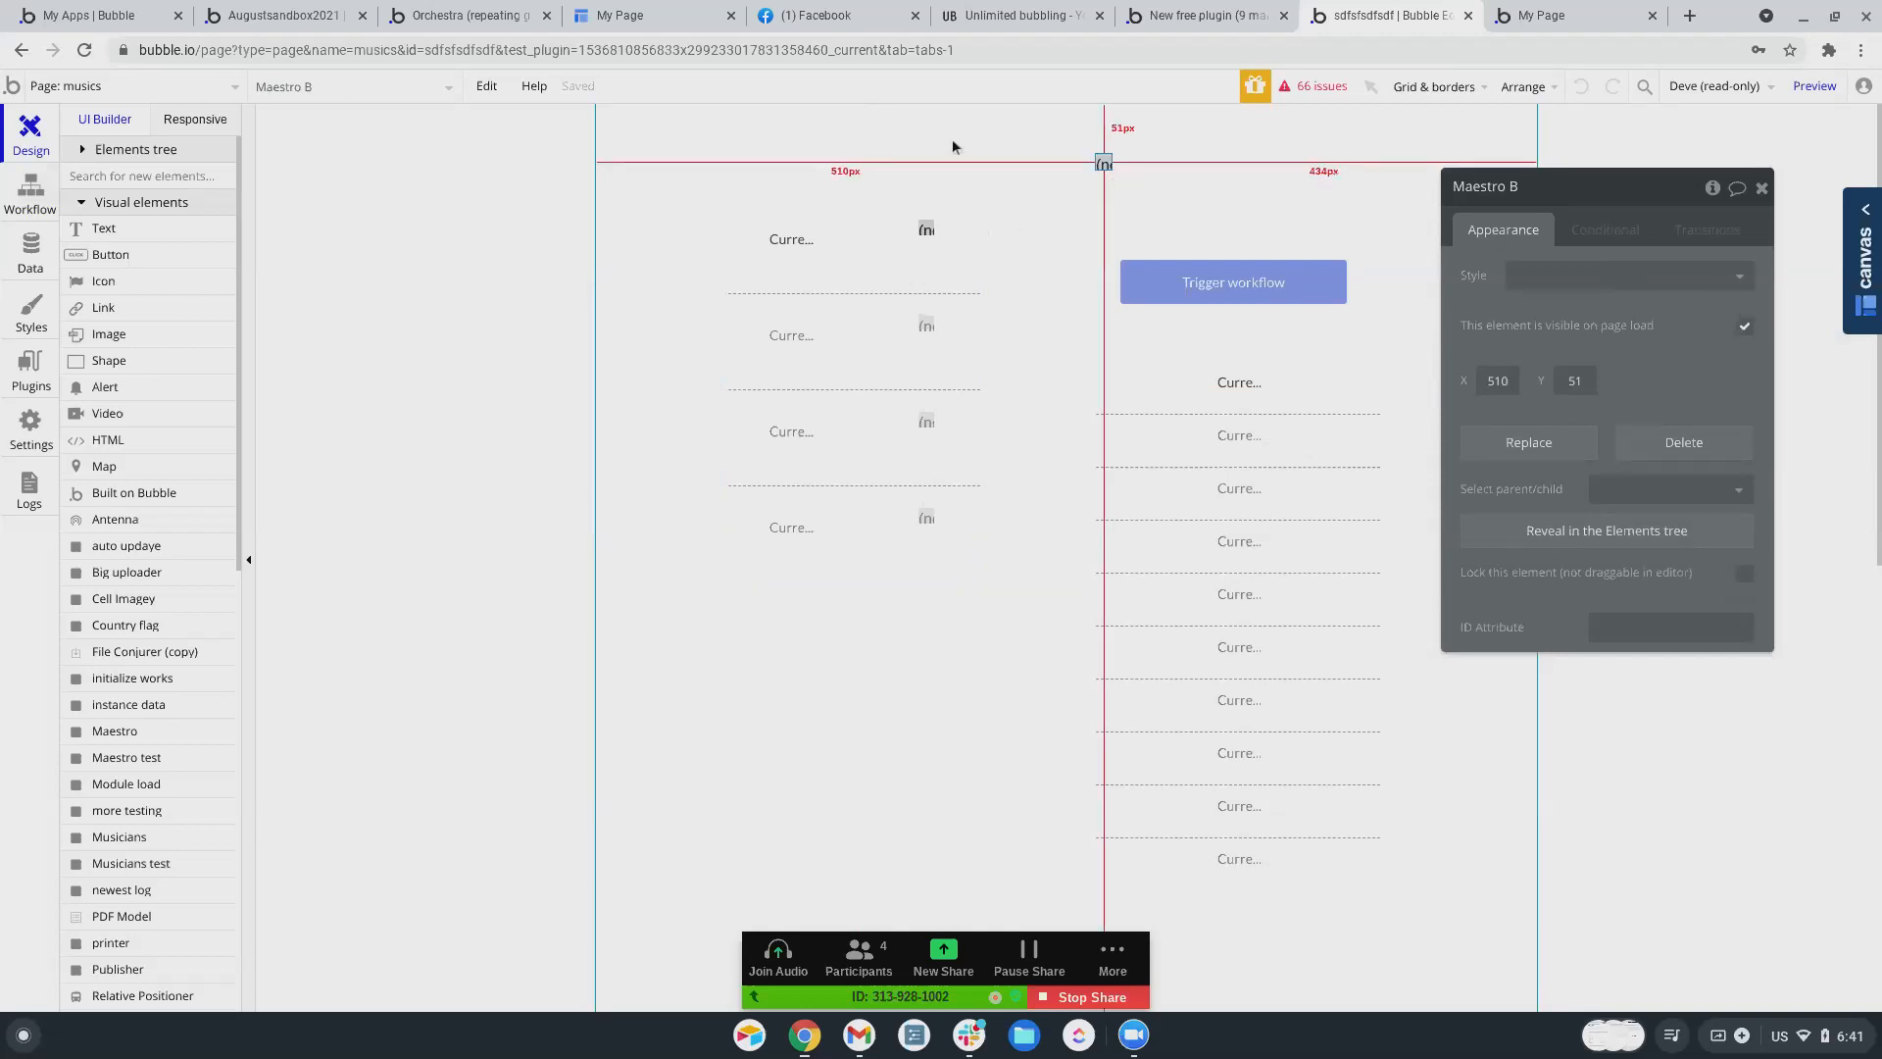
left_click(790, 238)
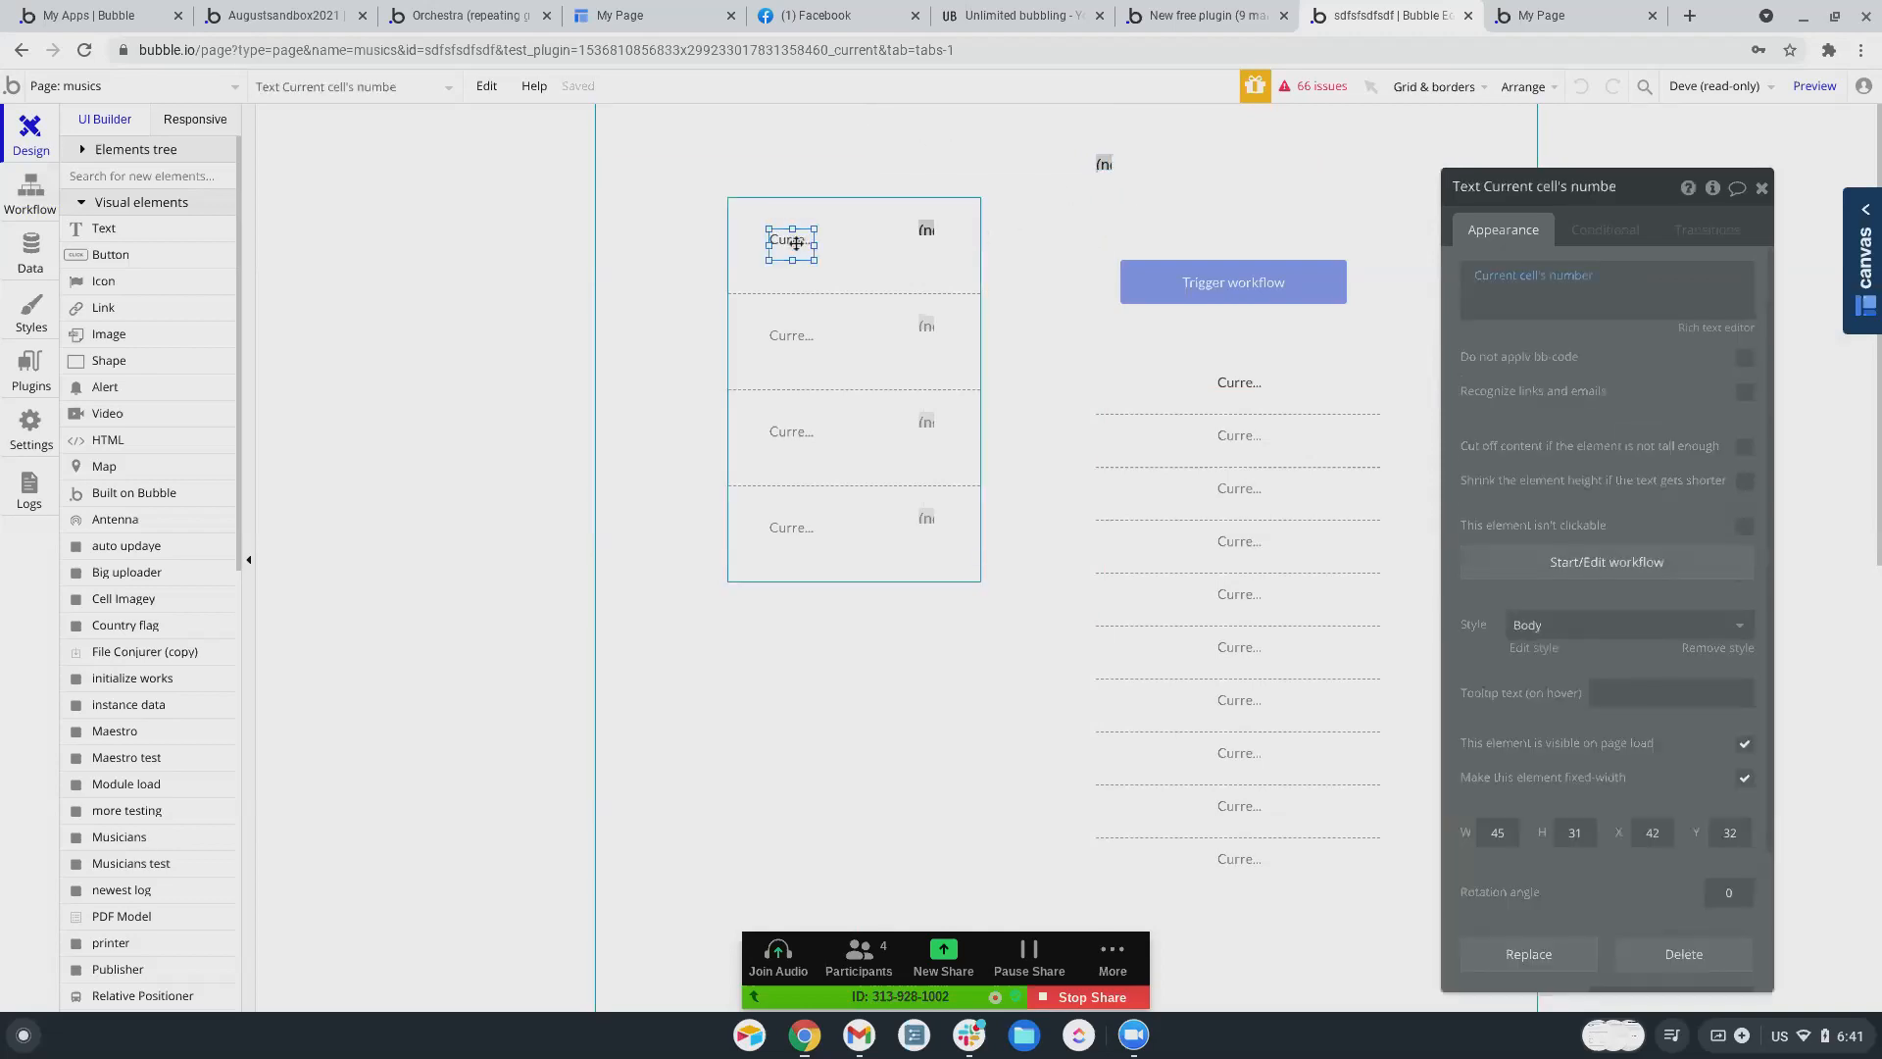
left_click(793, 333)
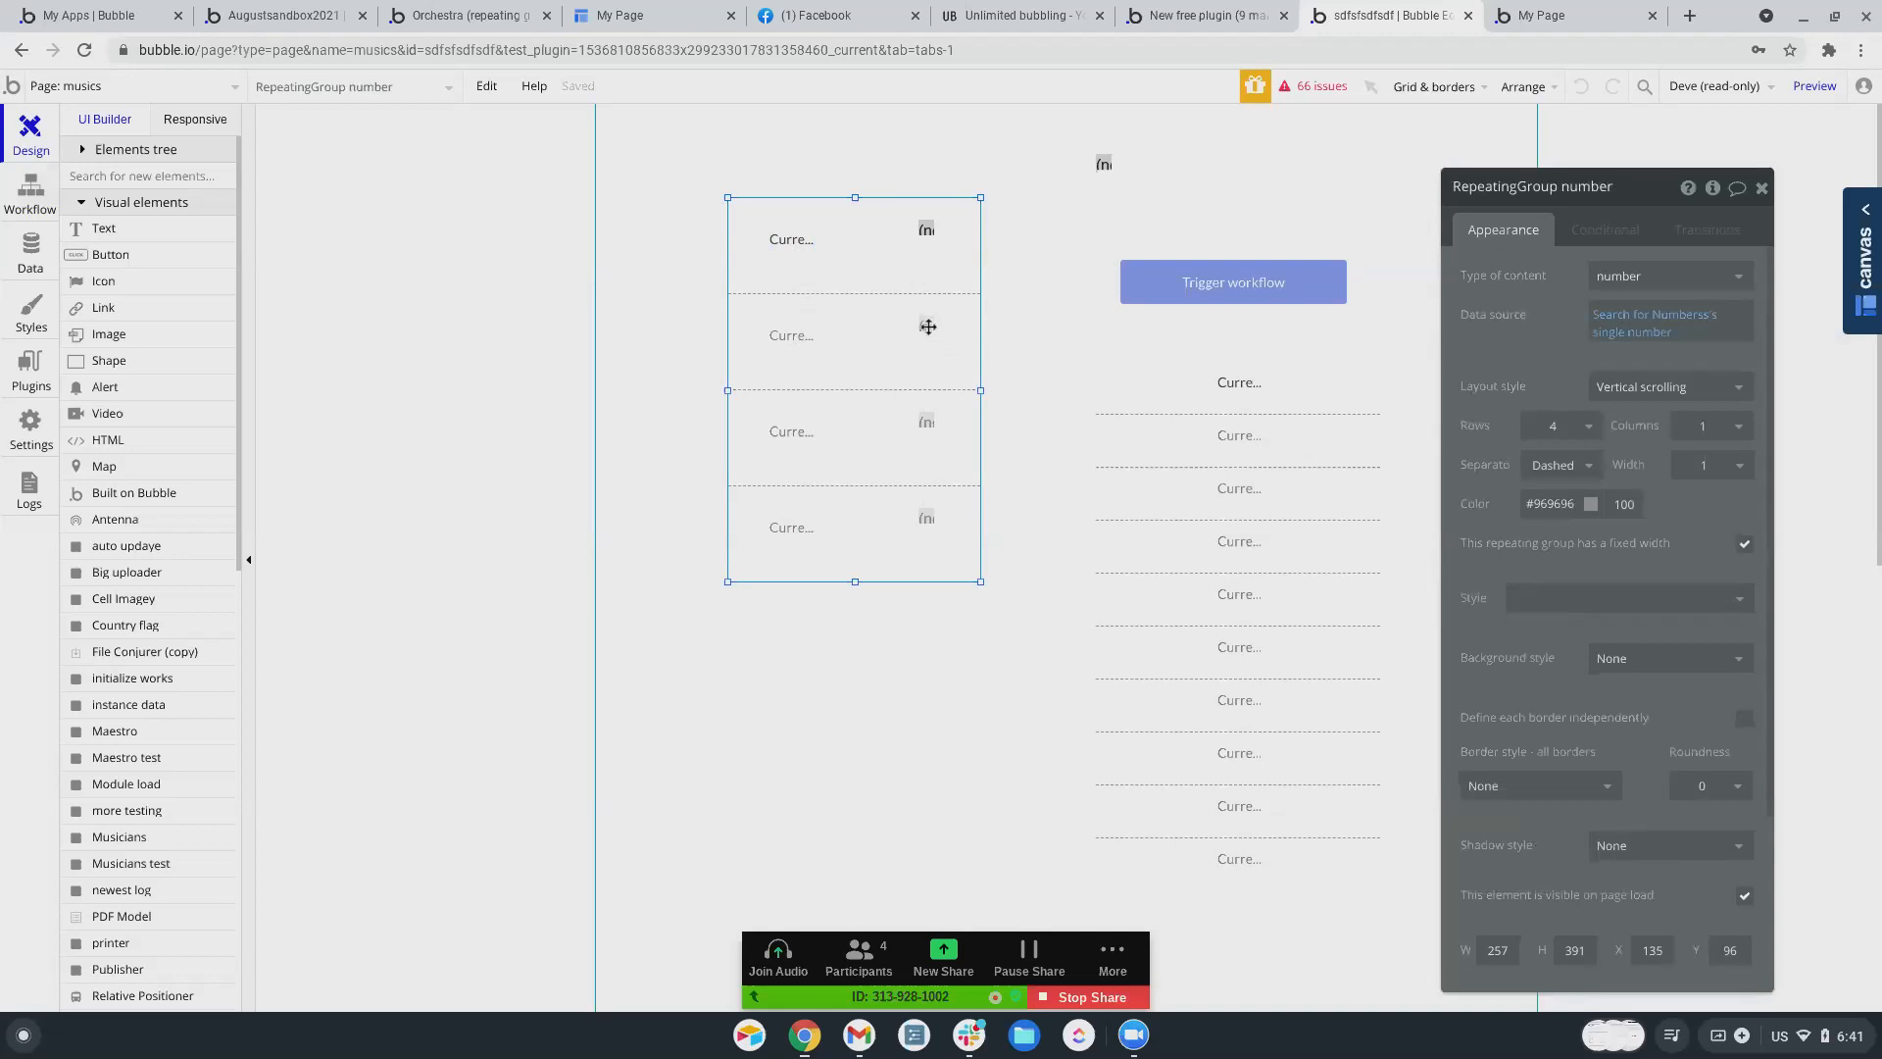
scroll(1428, 559, "down", 2)
scroll(1580, 675, "down", 1)
scroll(1579, 675, "down", 4)
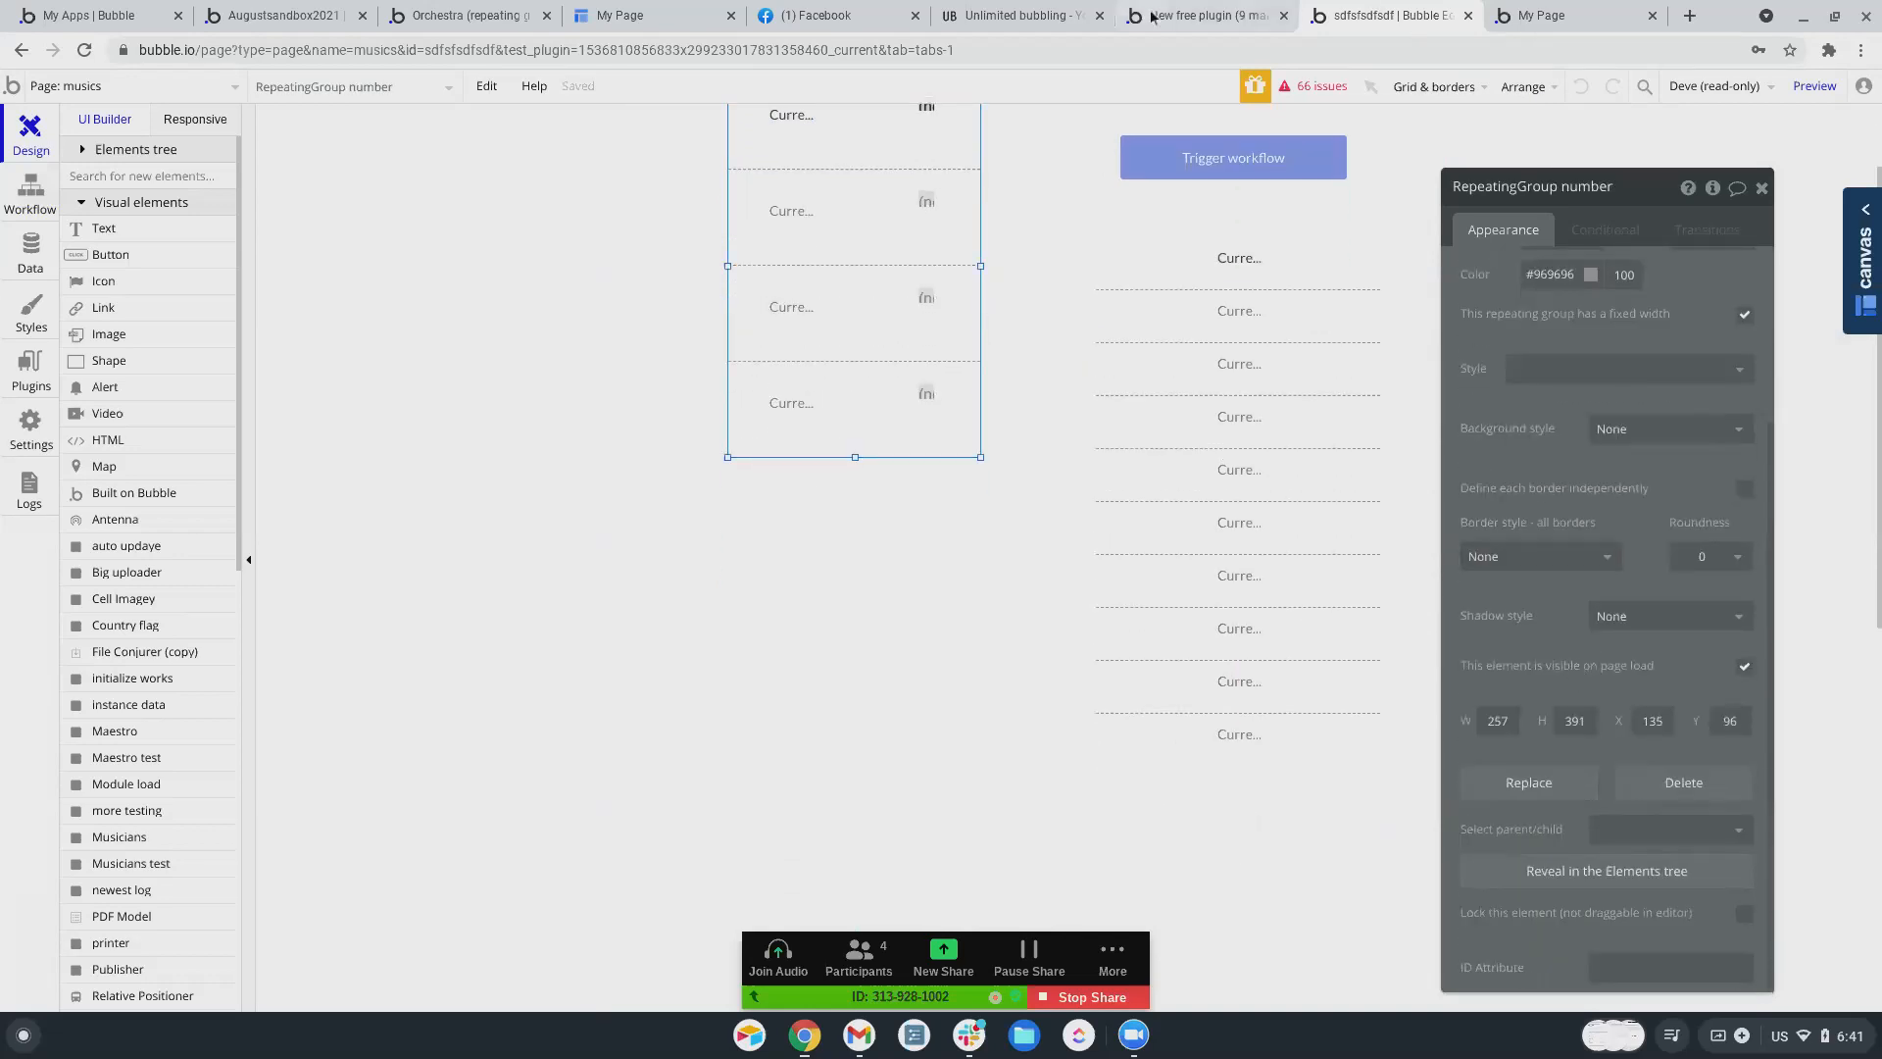
- Read the Orchestra forum post's instructions on placing Maestro and Musicians, and return to the example editor
left_click(1152, 18)
scroll(602, 381, "down", 1)
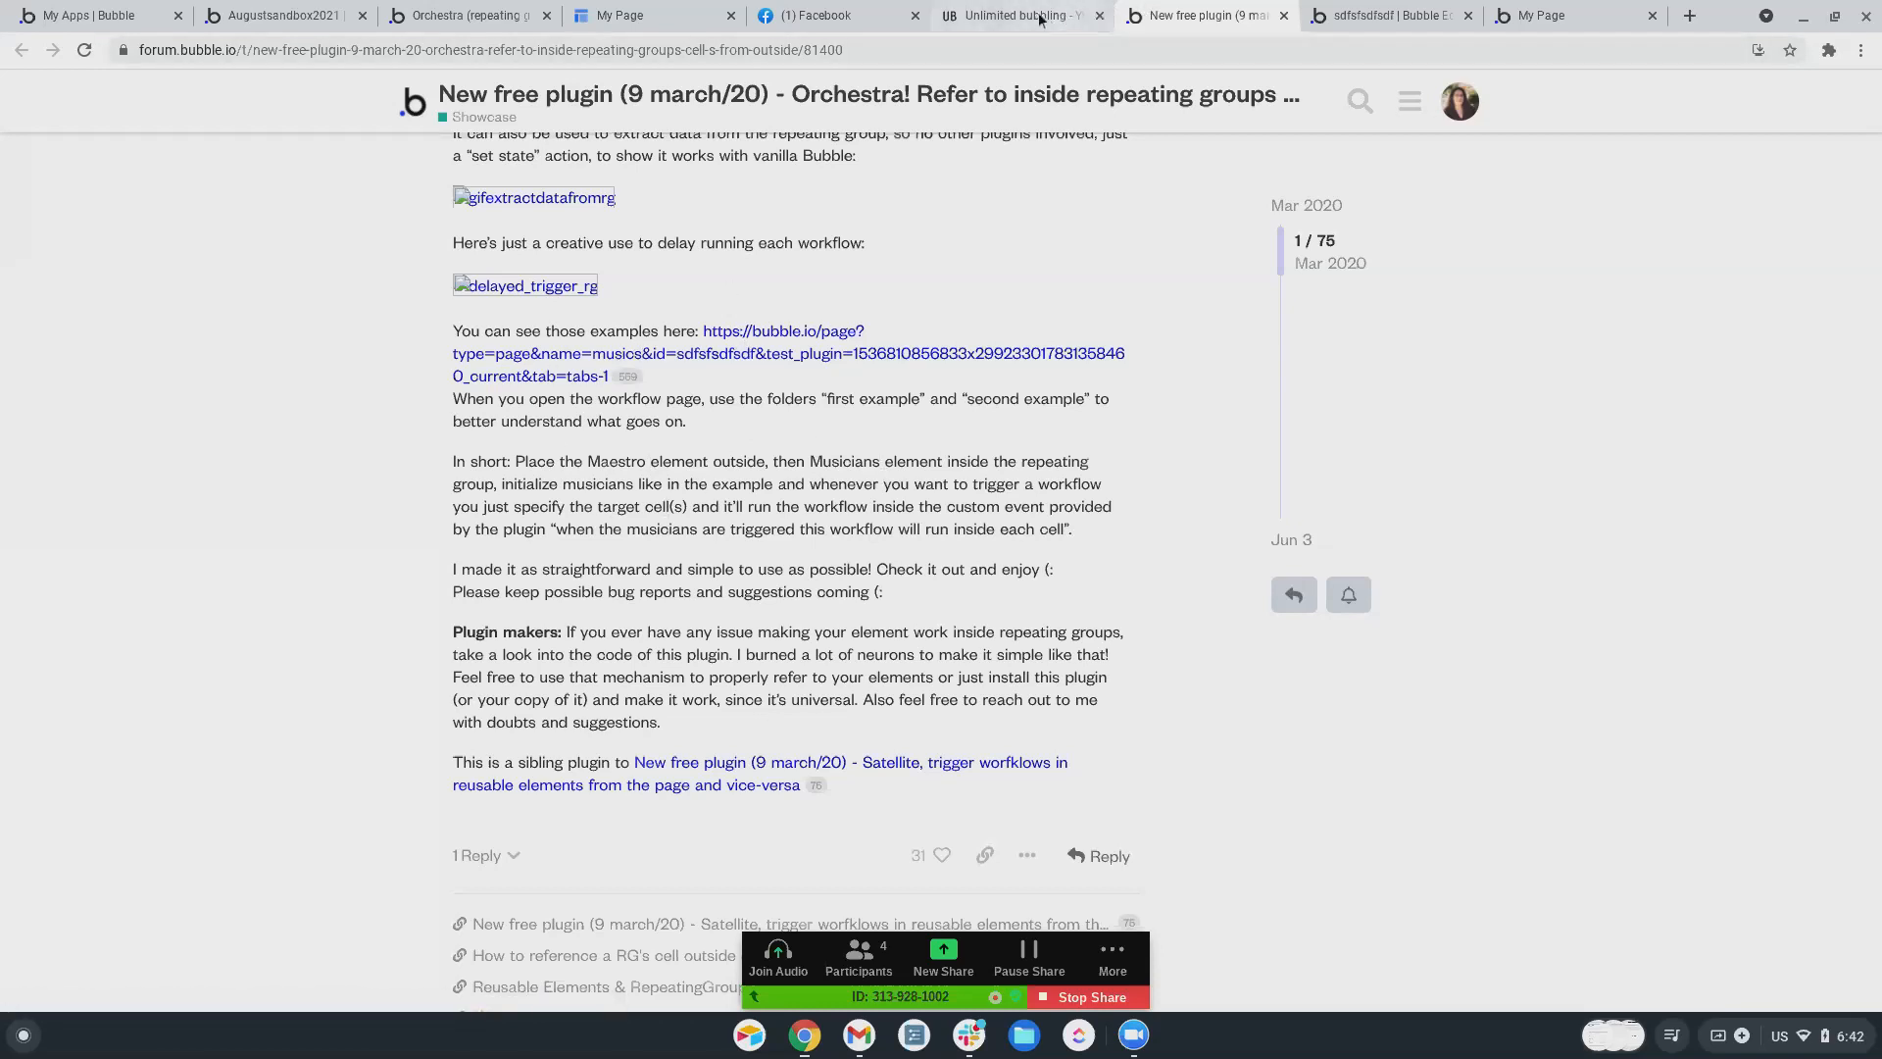
left_click(1377, 16)
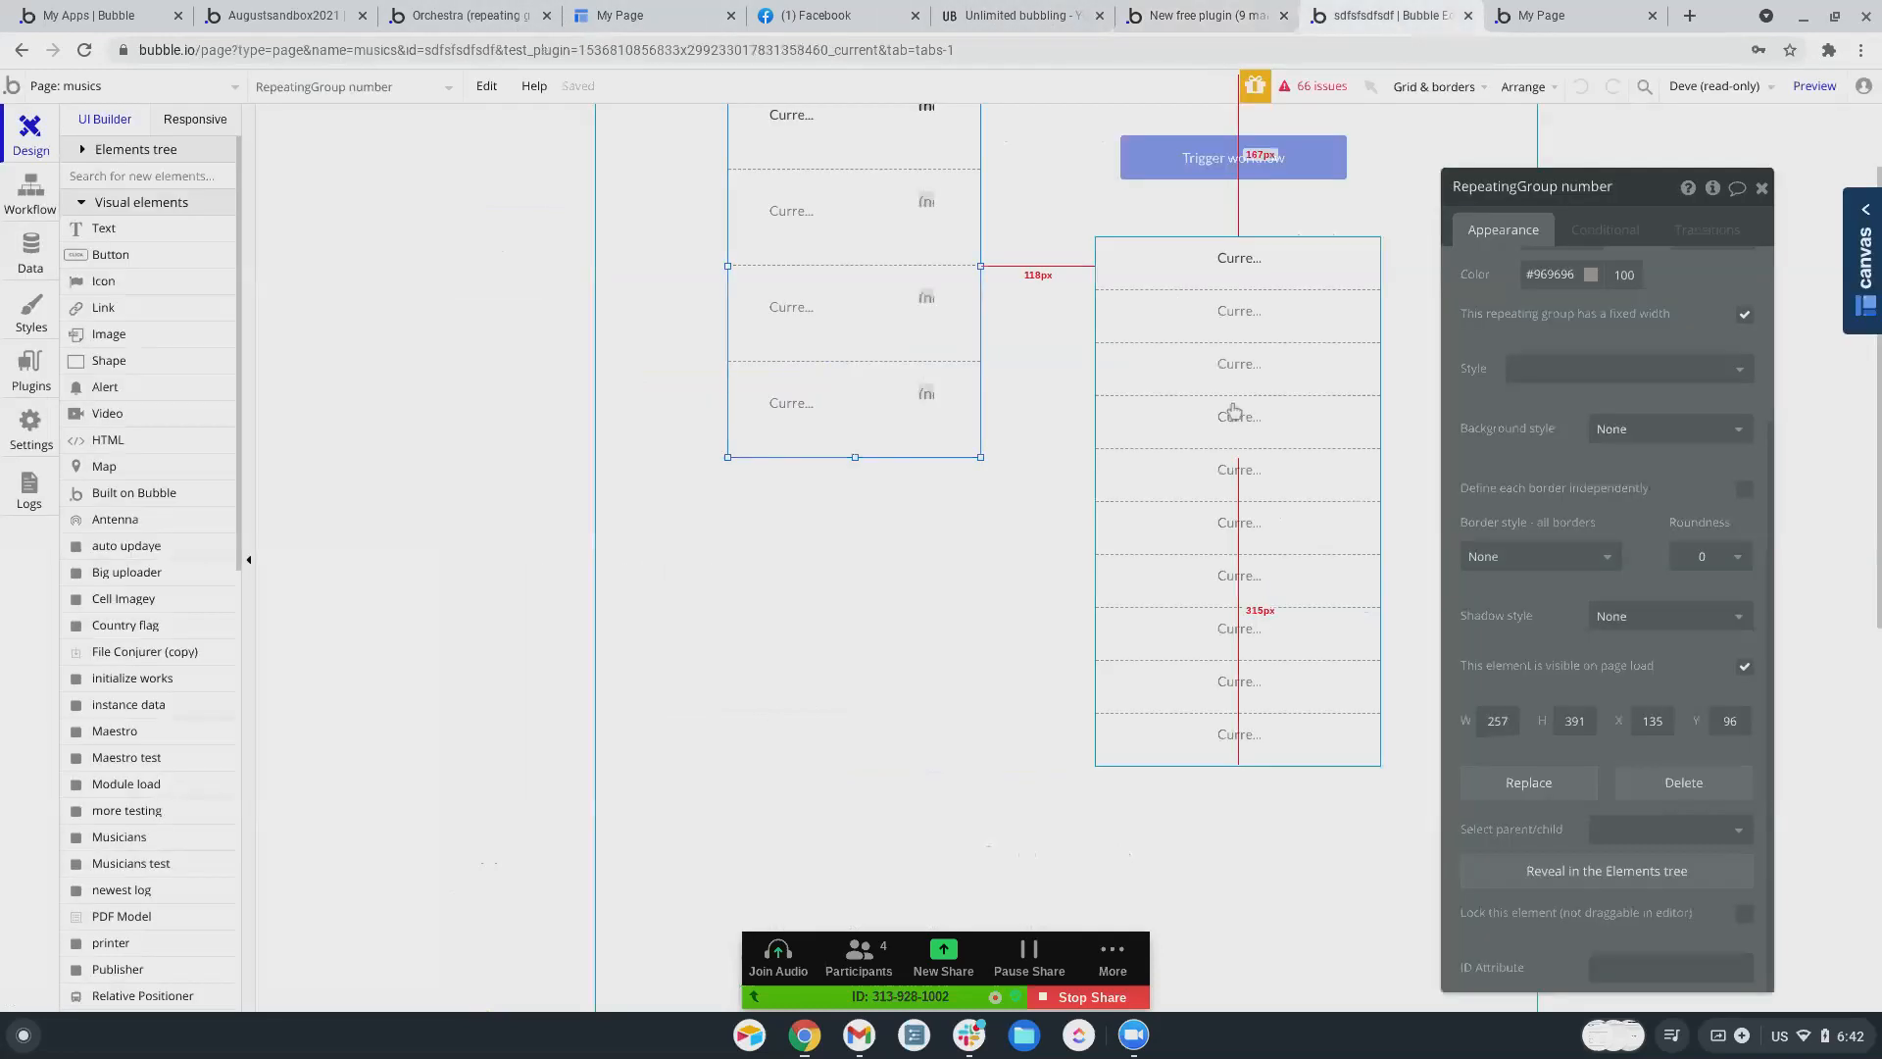
- Read the Musicians class documentation for Musicians A in the example workflows and check the class that initializes Musicians B
left_click(30, 191)
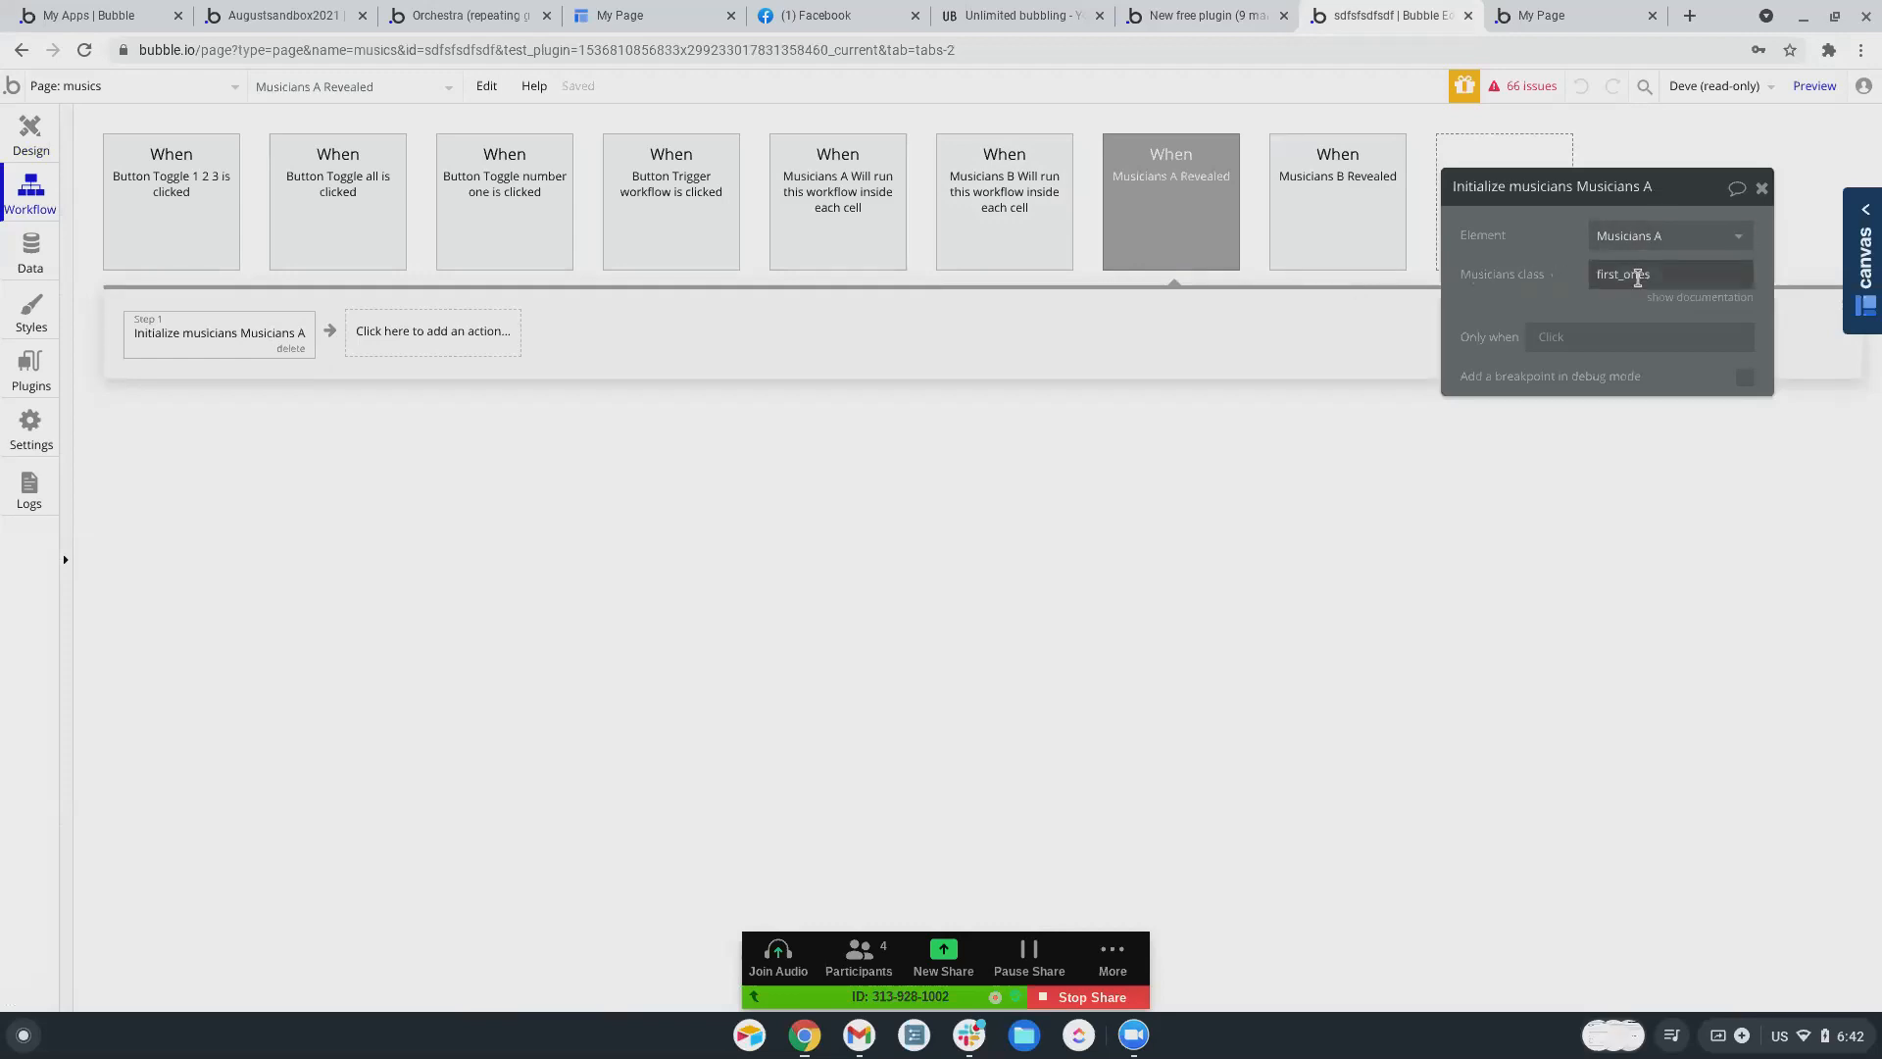
left_click(1671, 296)
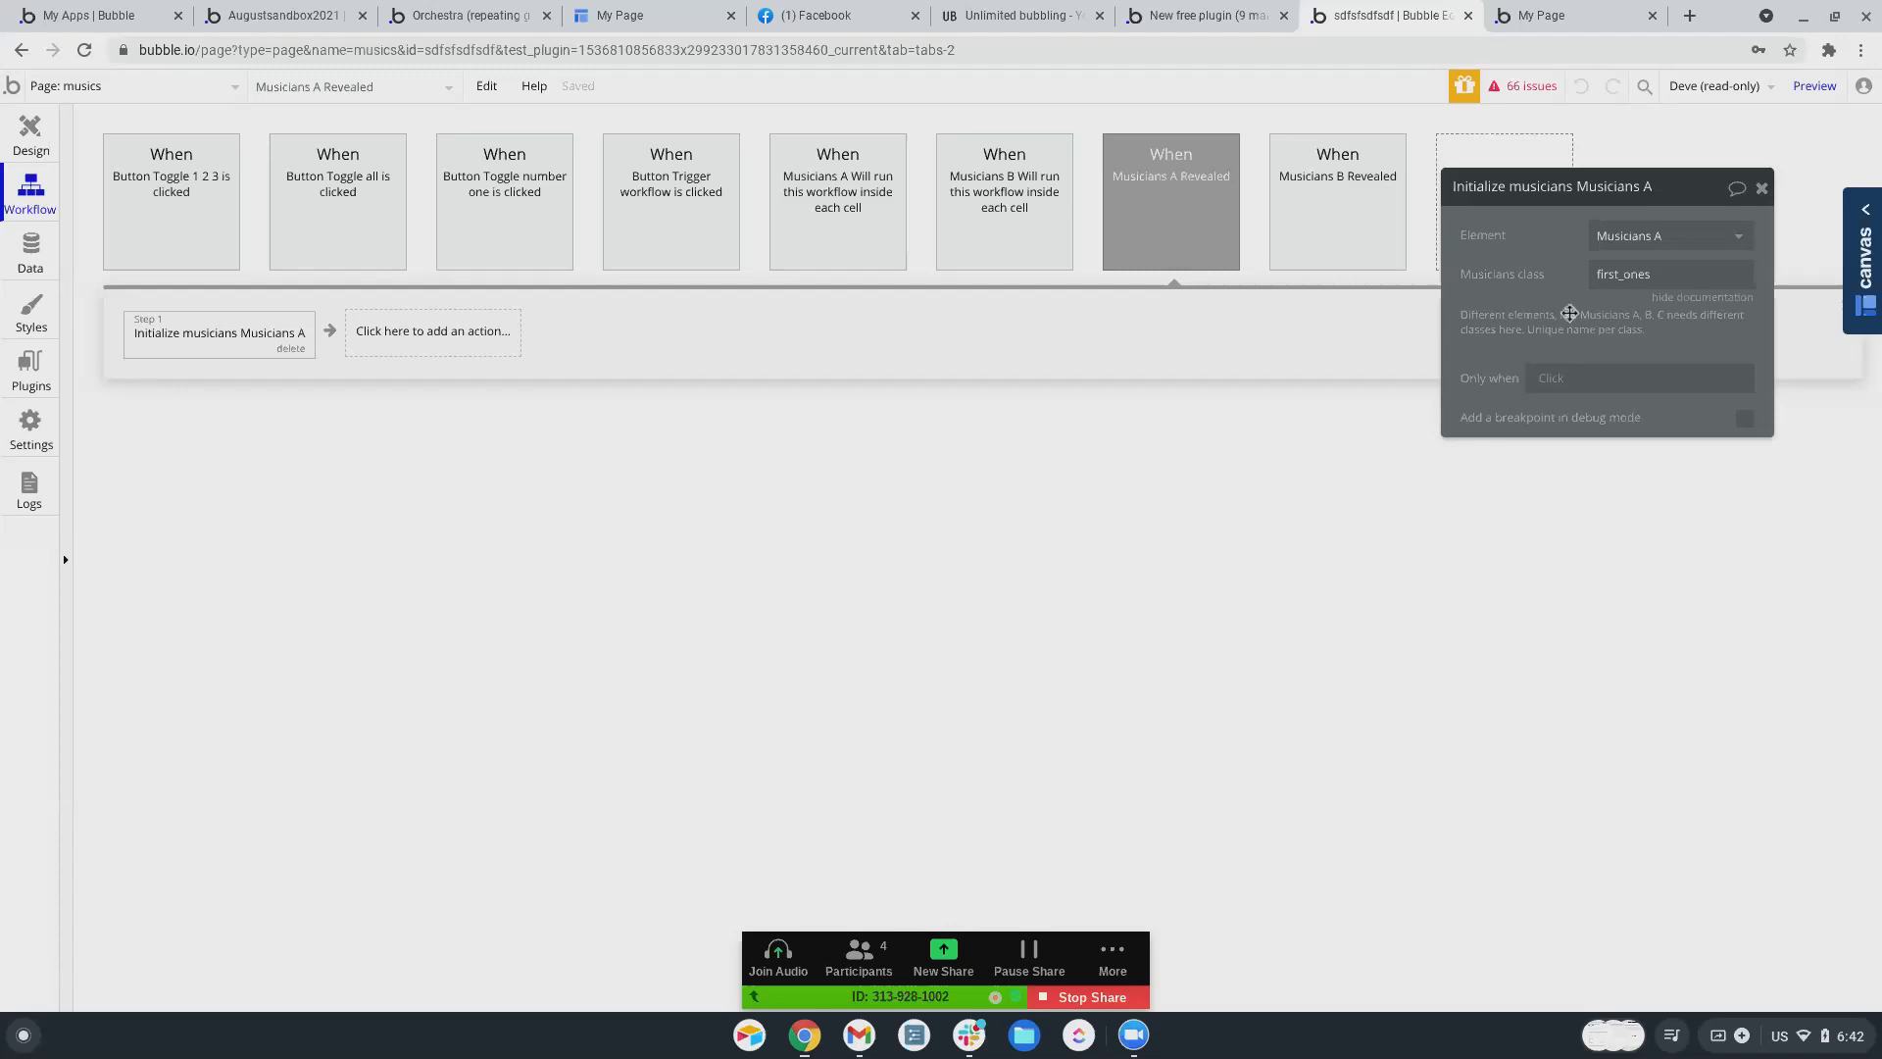
left_click(1314, 196)
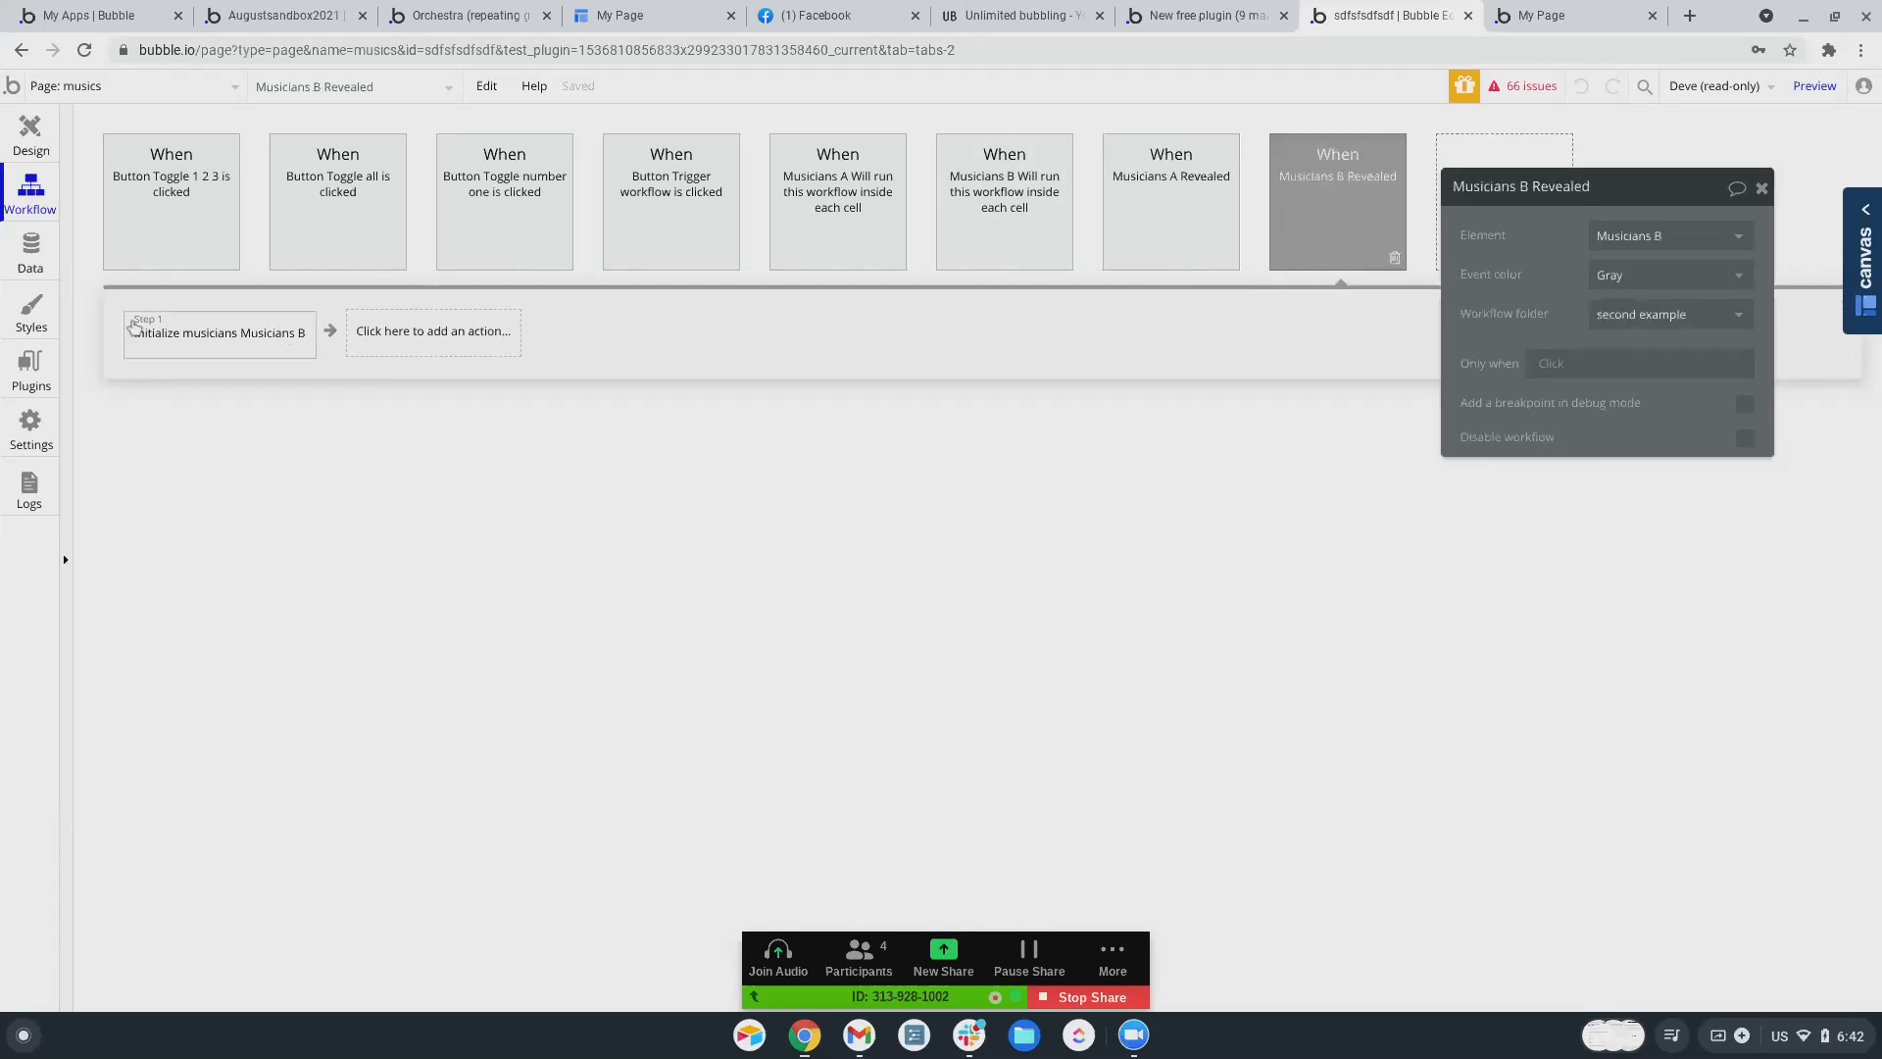
left_click(171, 336)
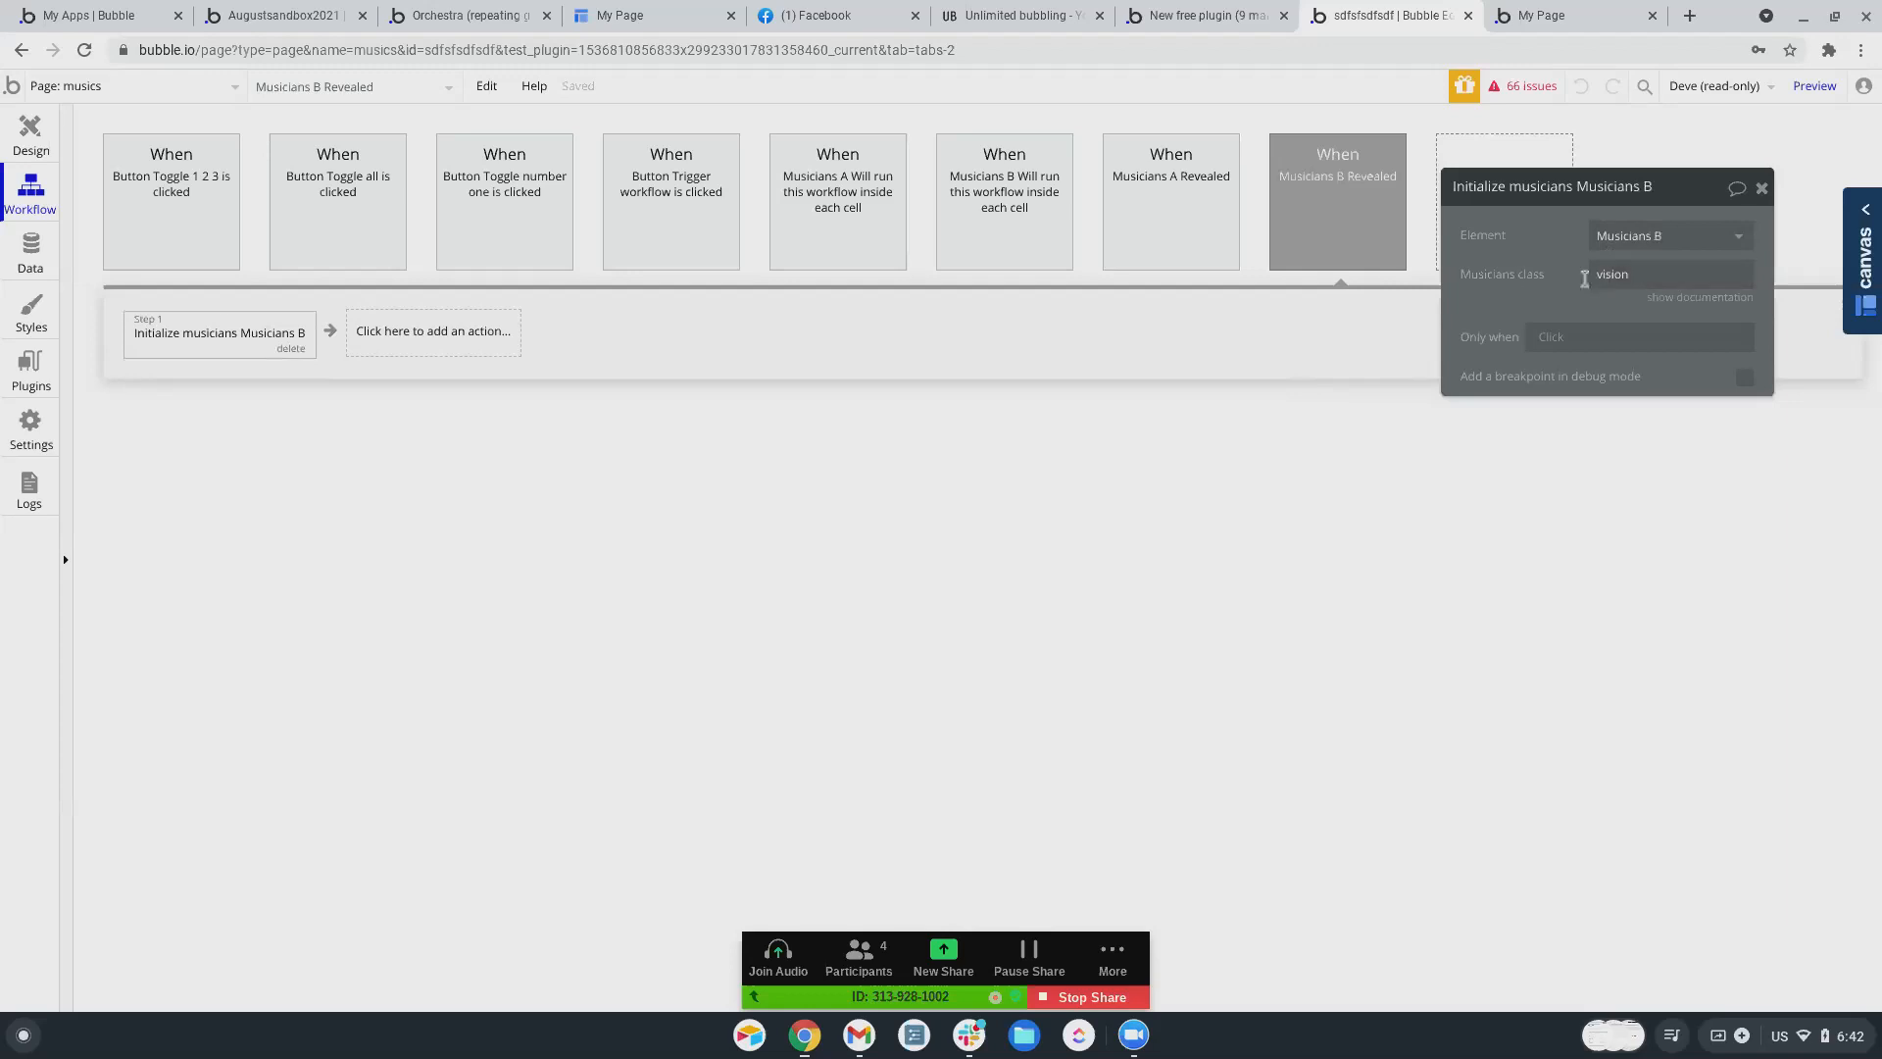
- Examine the Trigger musicians under Maestro A action for Button Toggle all, including the documentation of Class to trigger
left_click(369, 199)
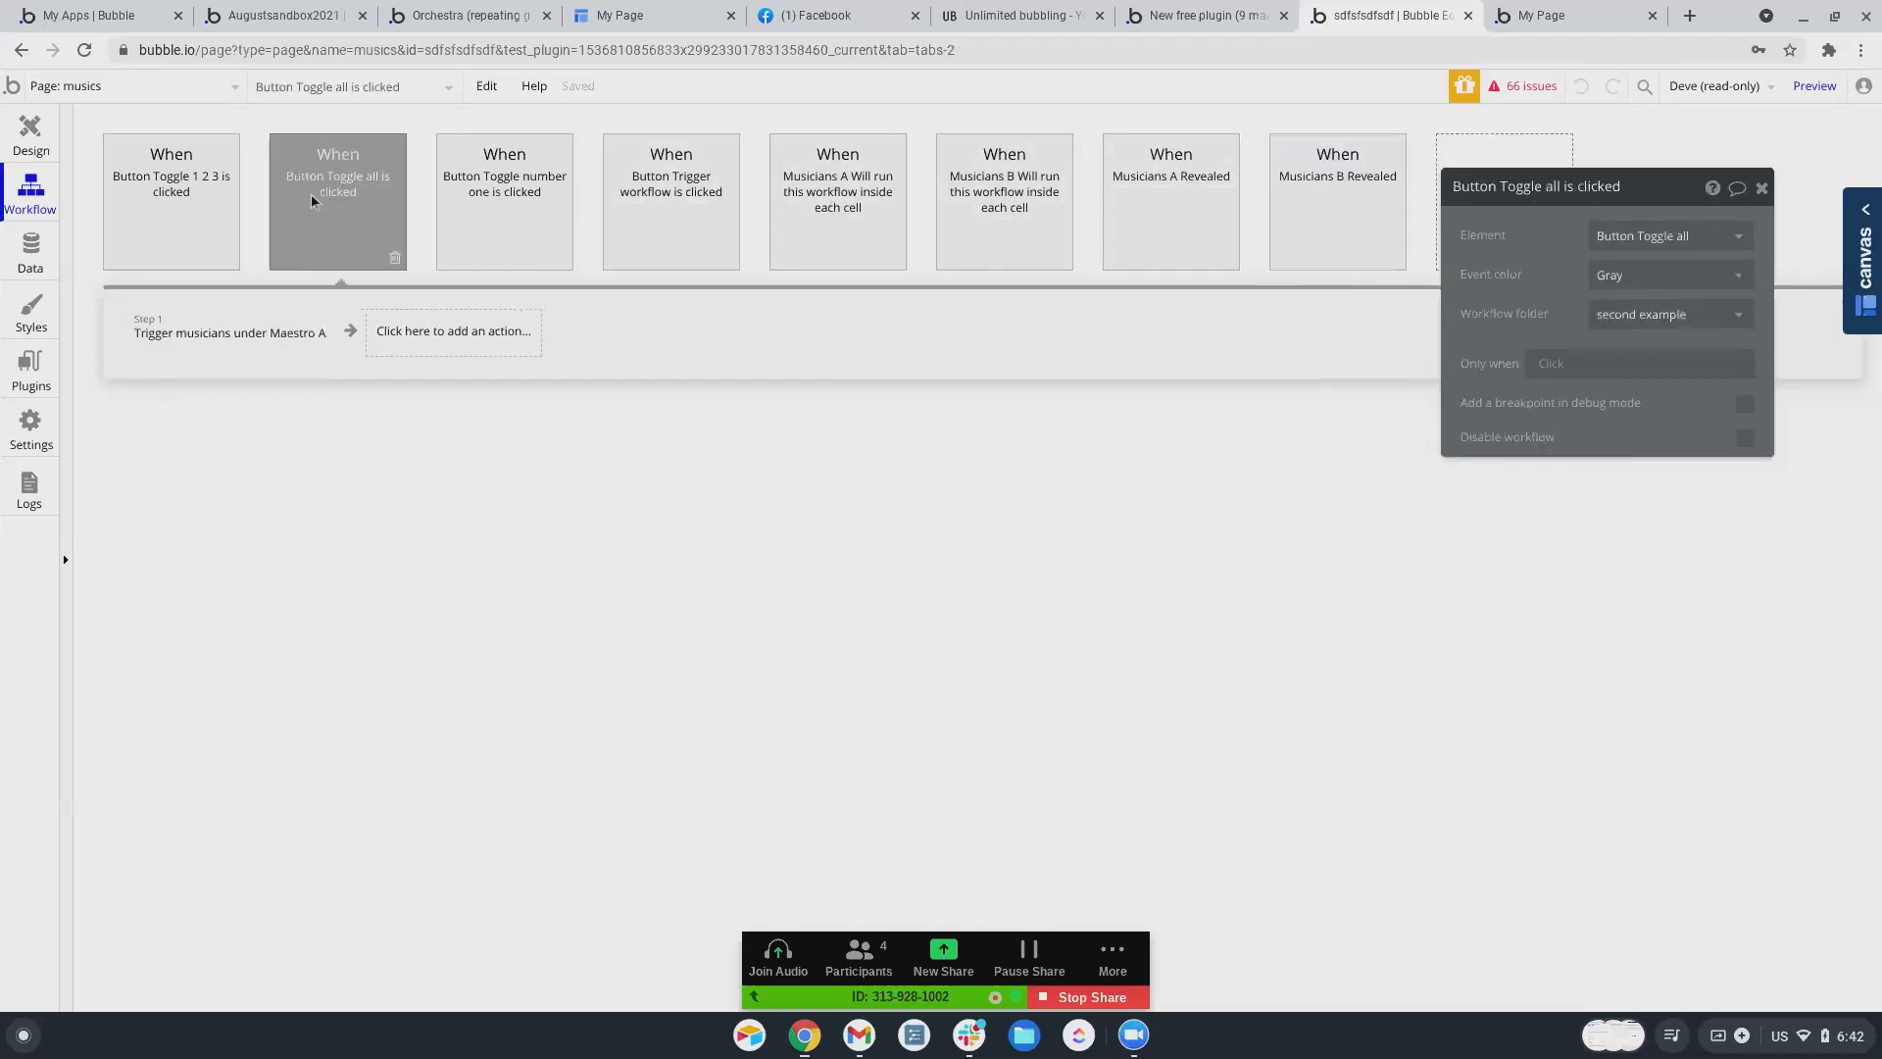
left_click(232, 335)
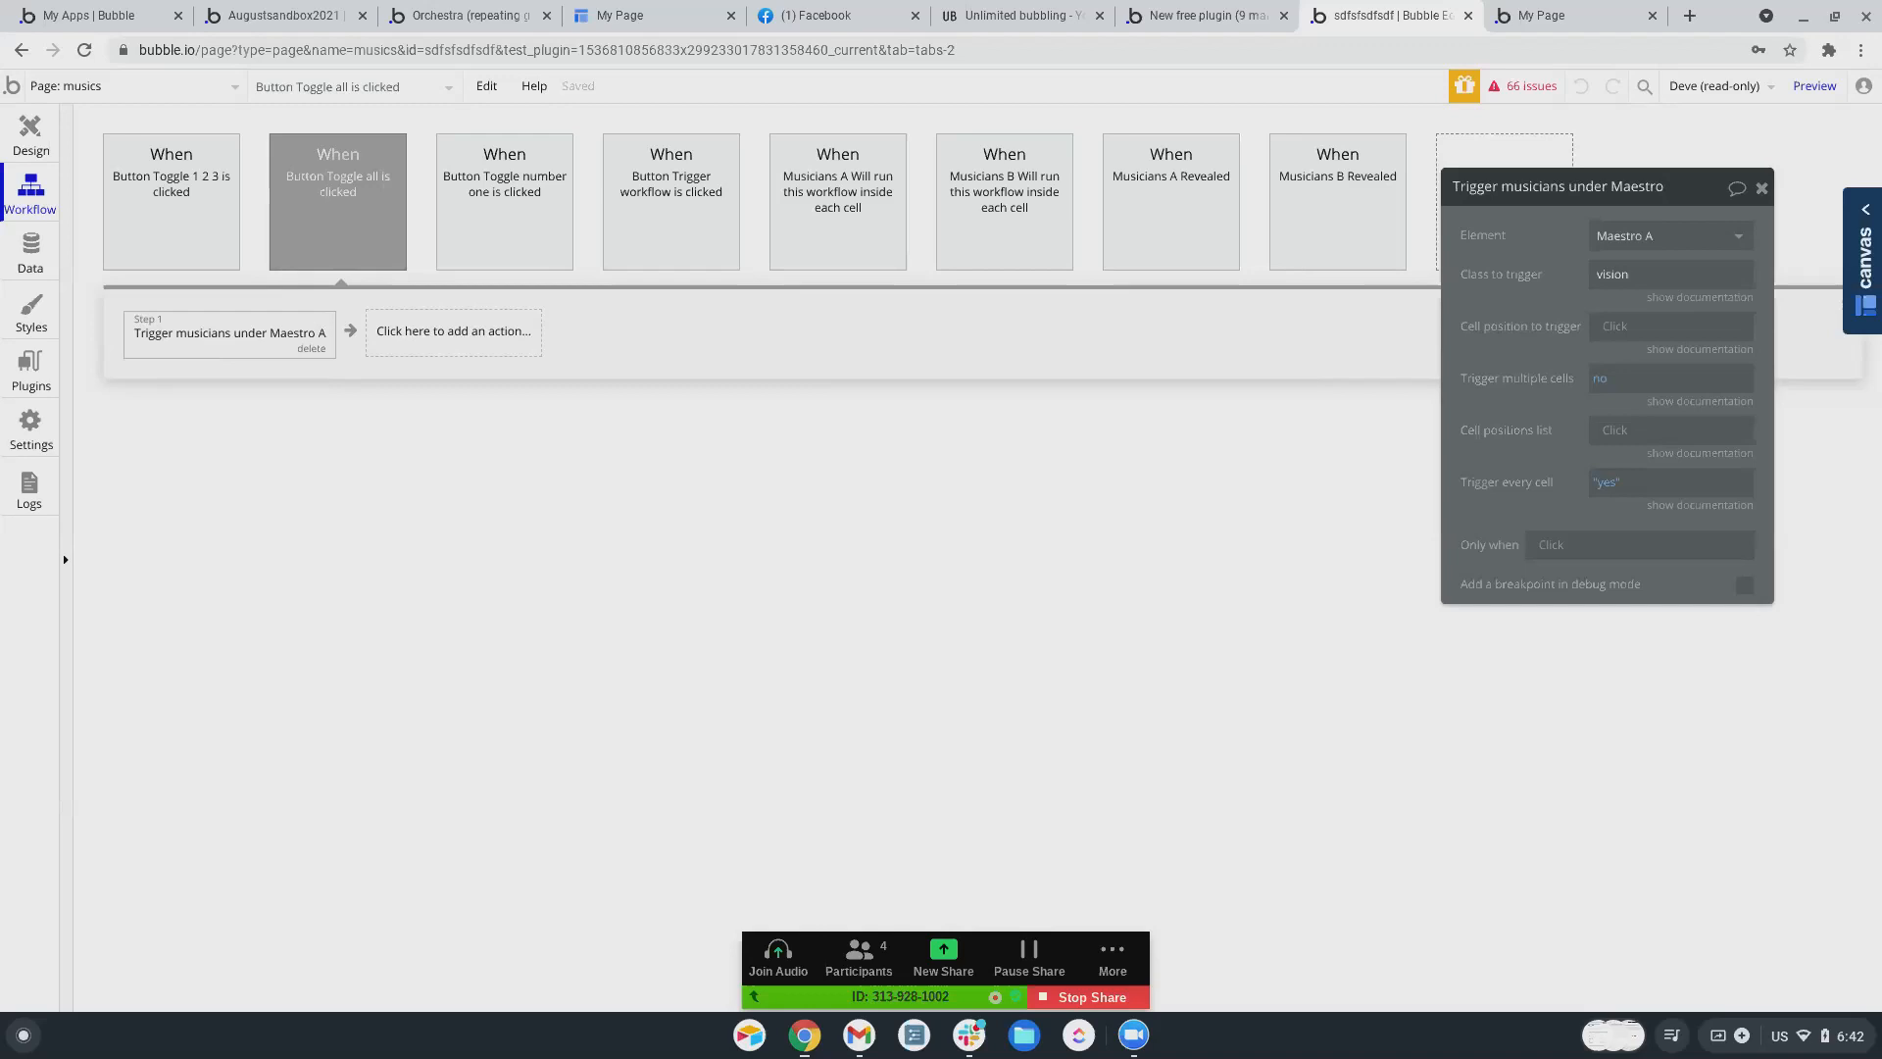
left_click(1696, 298)
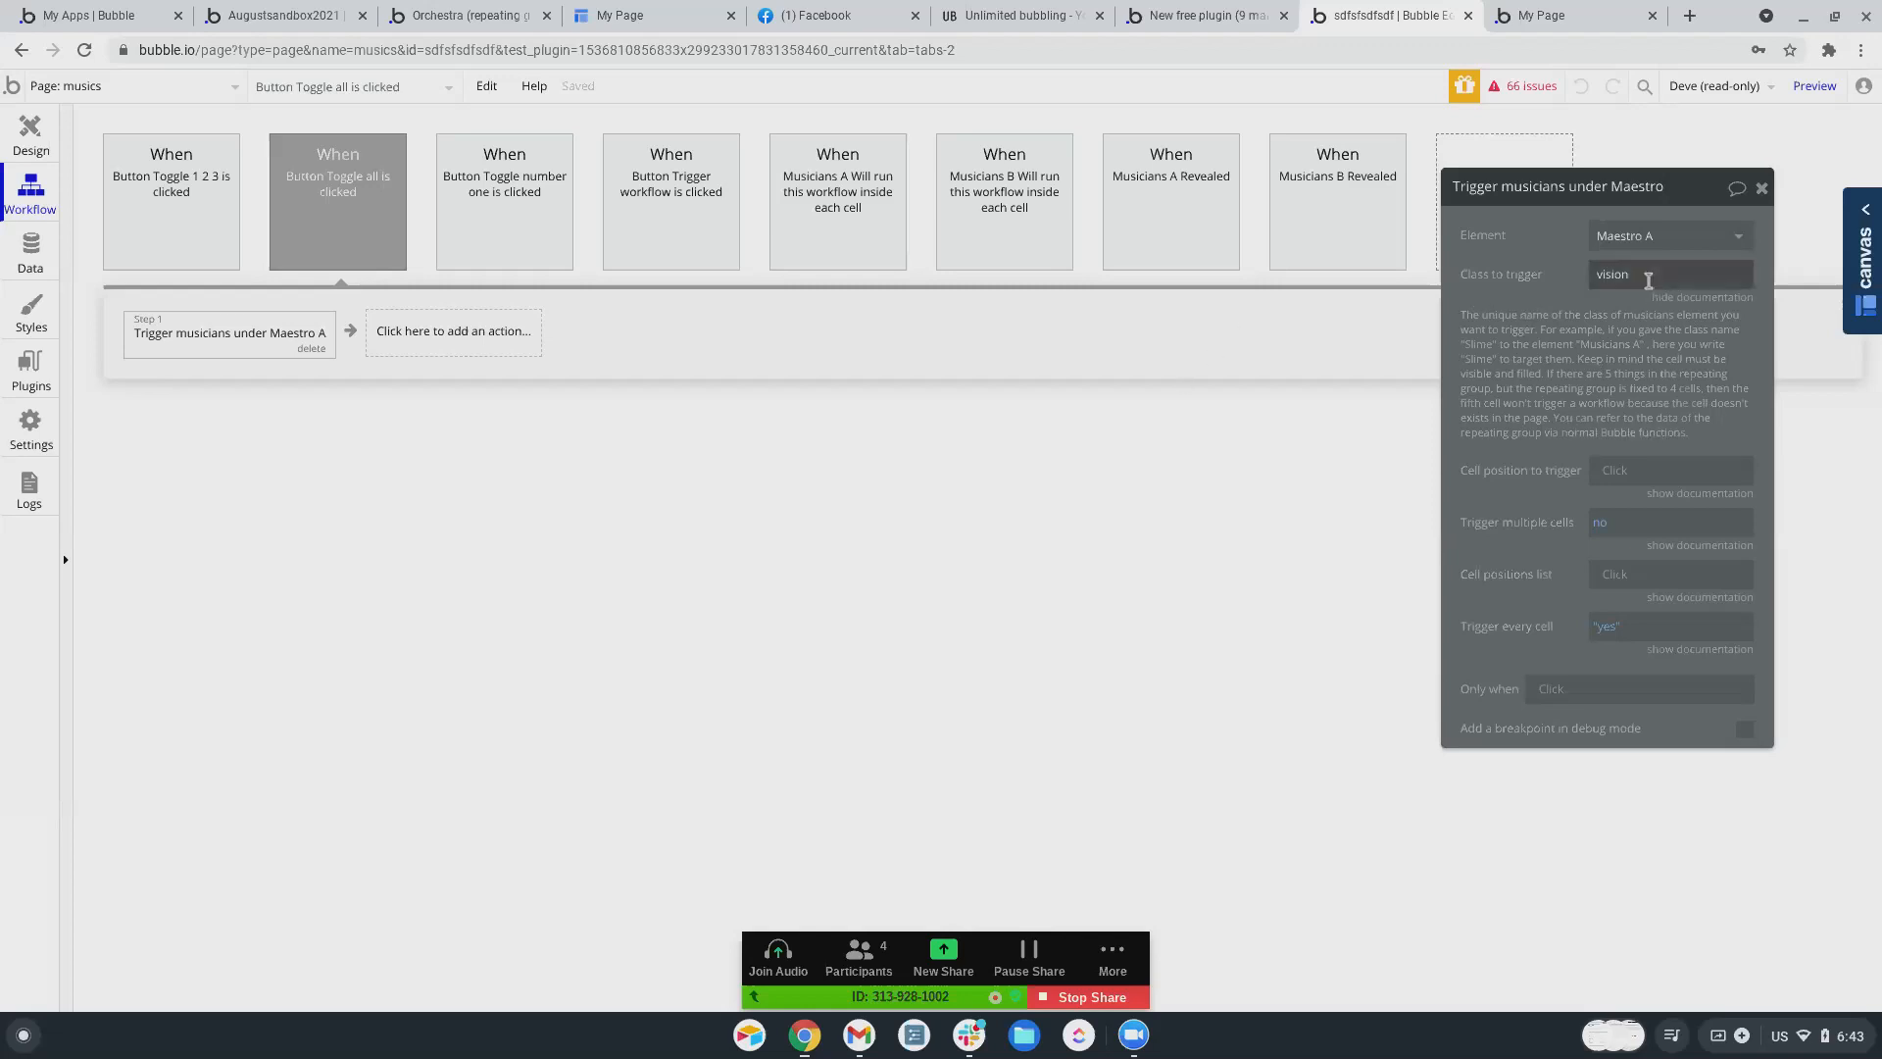
left_click_drag(1594, 277, 1649, 276)
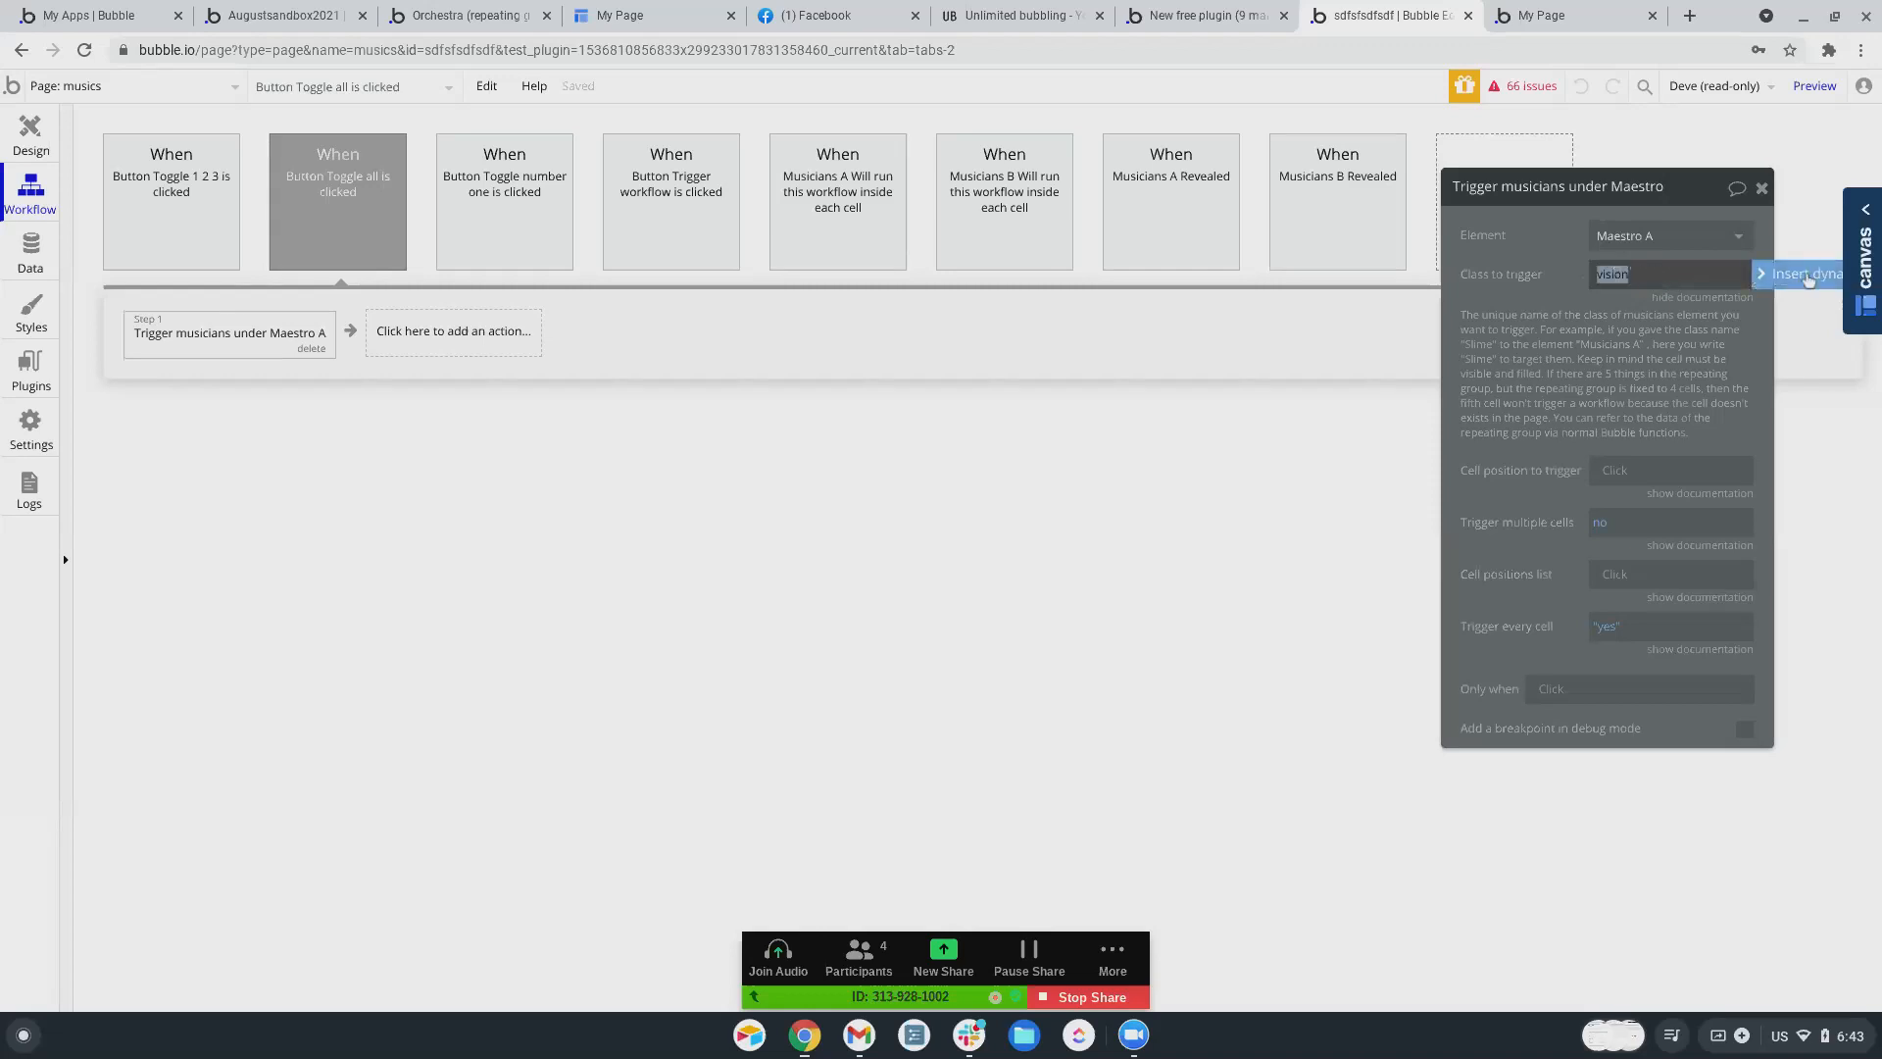
- Return to the chat_testing editor and check the Musicians A element inside Group Thread on the page design
left_click(38, 142)
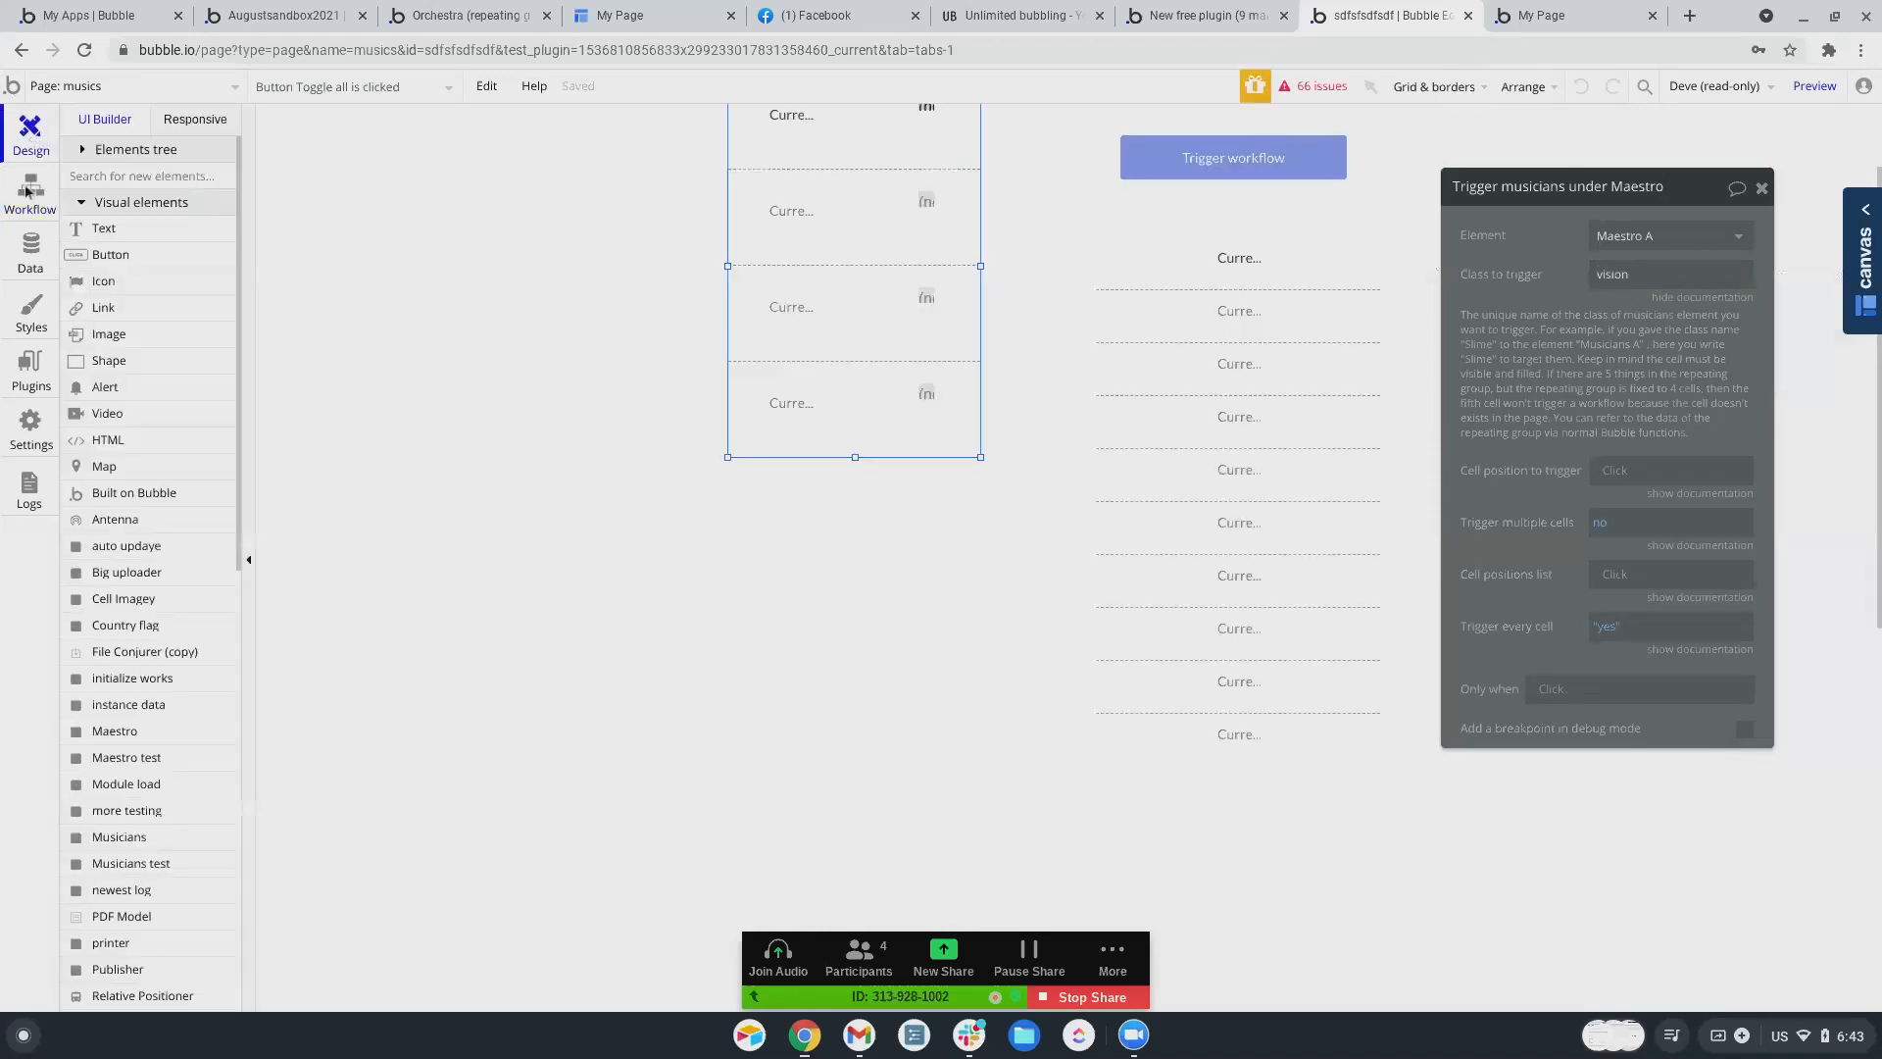
left_click(420, 20)
left_click(284, 15)
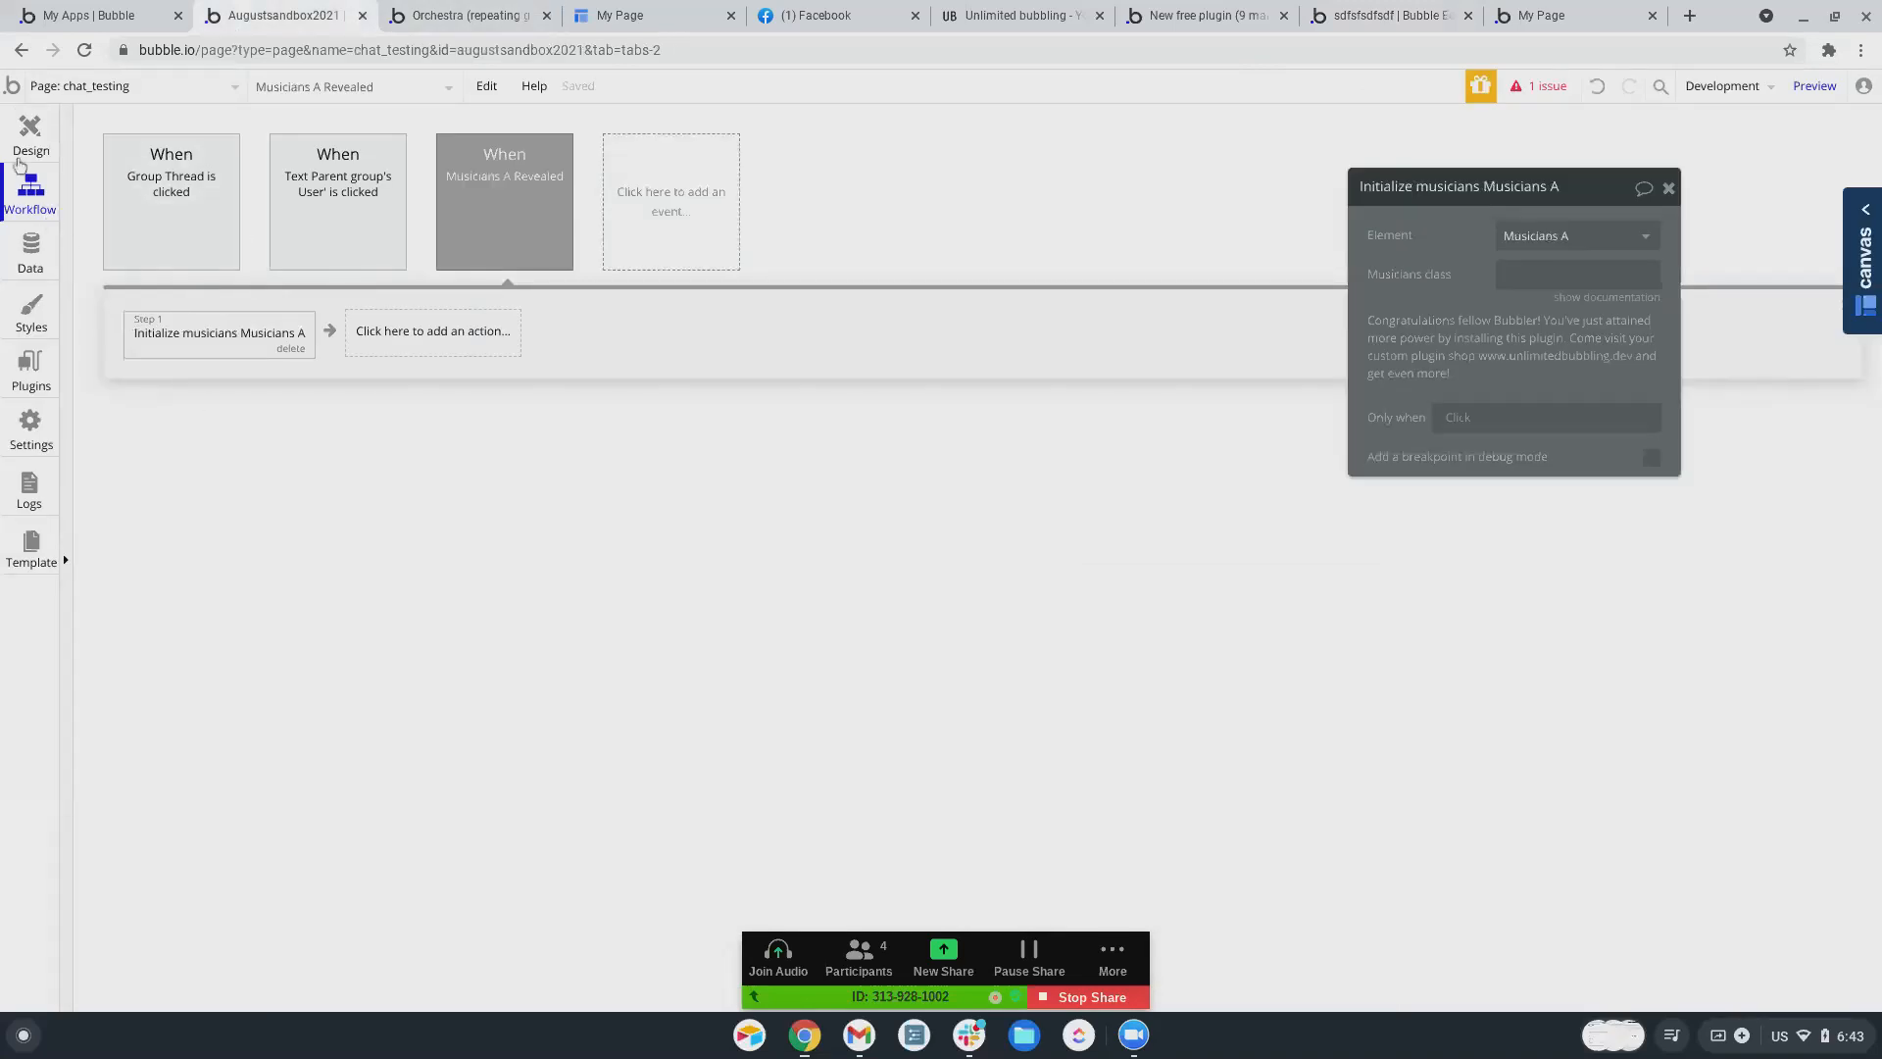
left_click(29, 142)
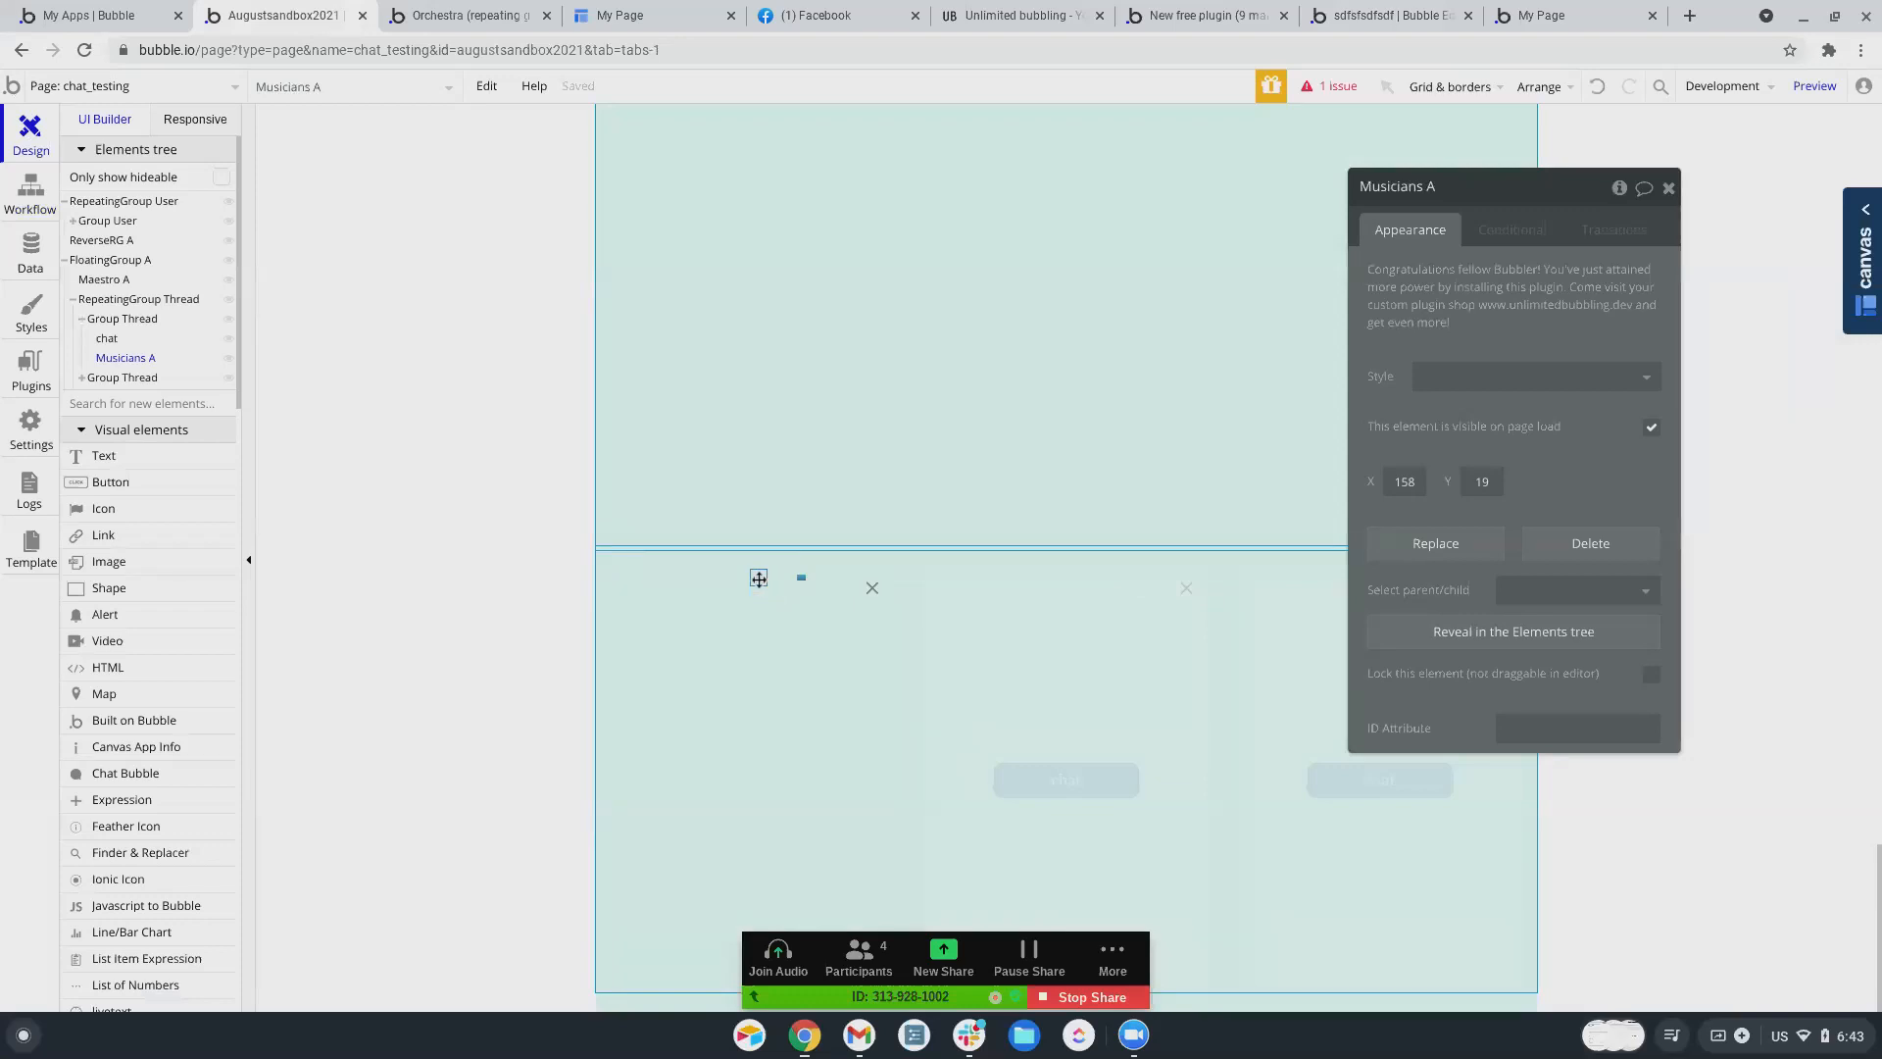
- Set the Musicians class of the Initialize musicians Musicians A action to Parent group's Thread's unique id
left_click(29, 196)
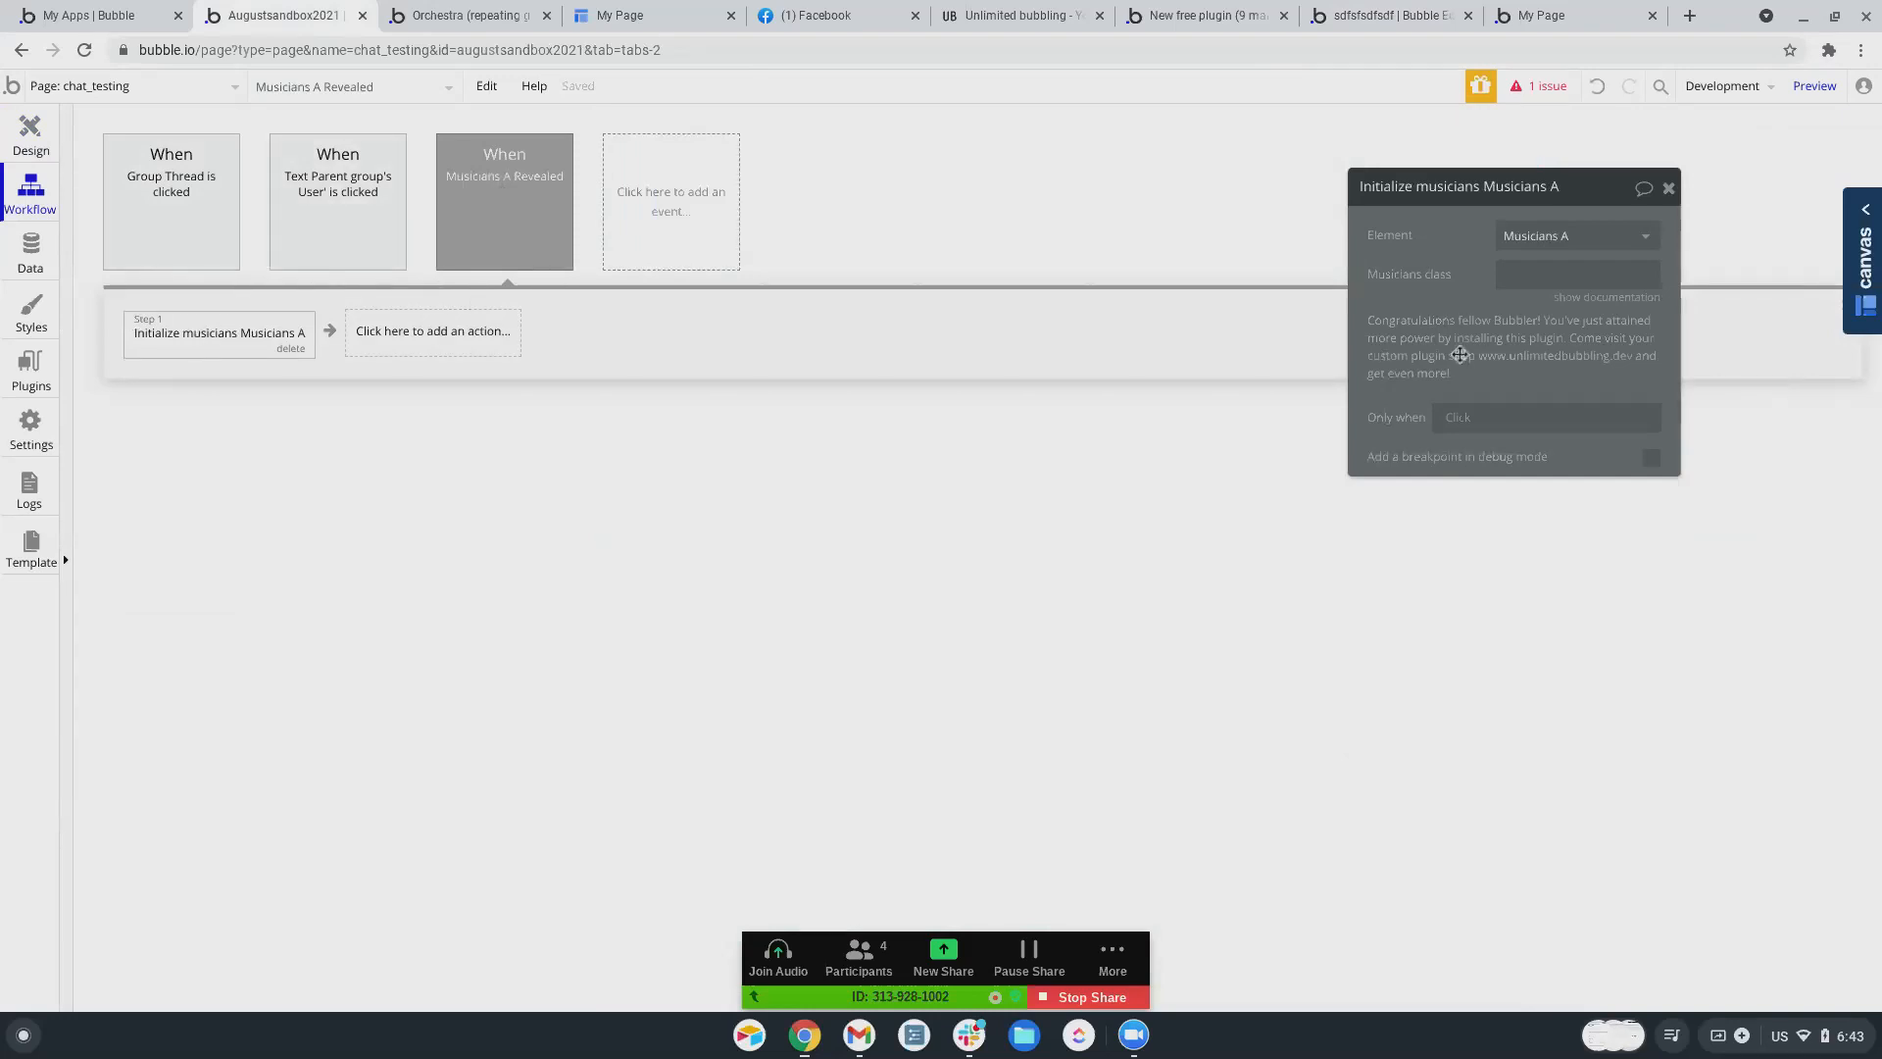
left_click(1526, 274)
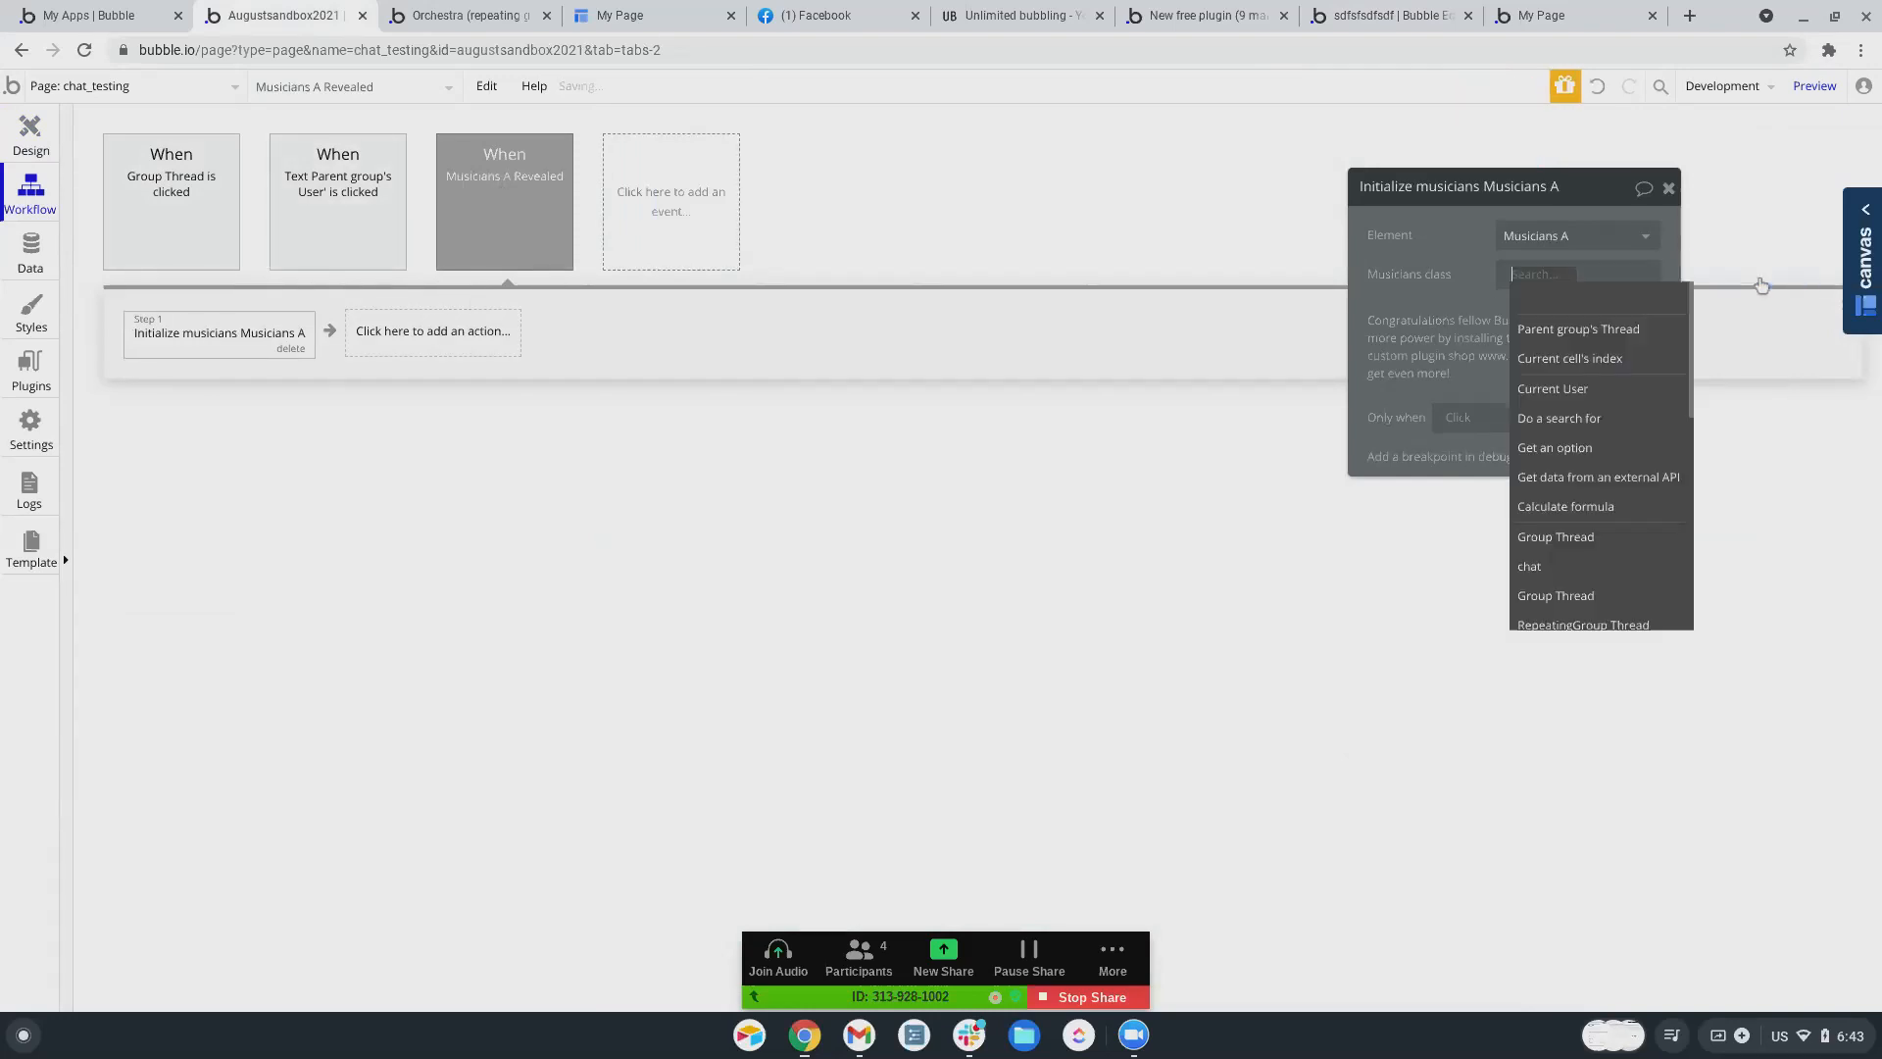
left_click(1578, 329)
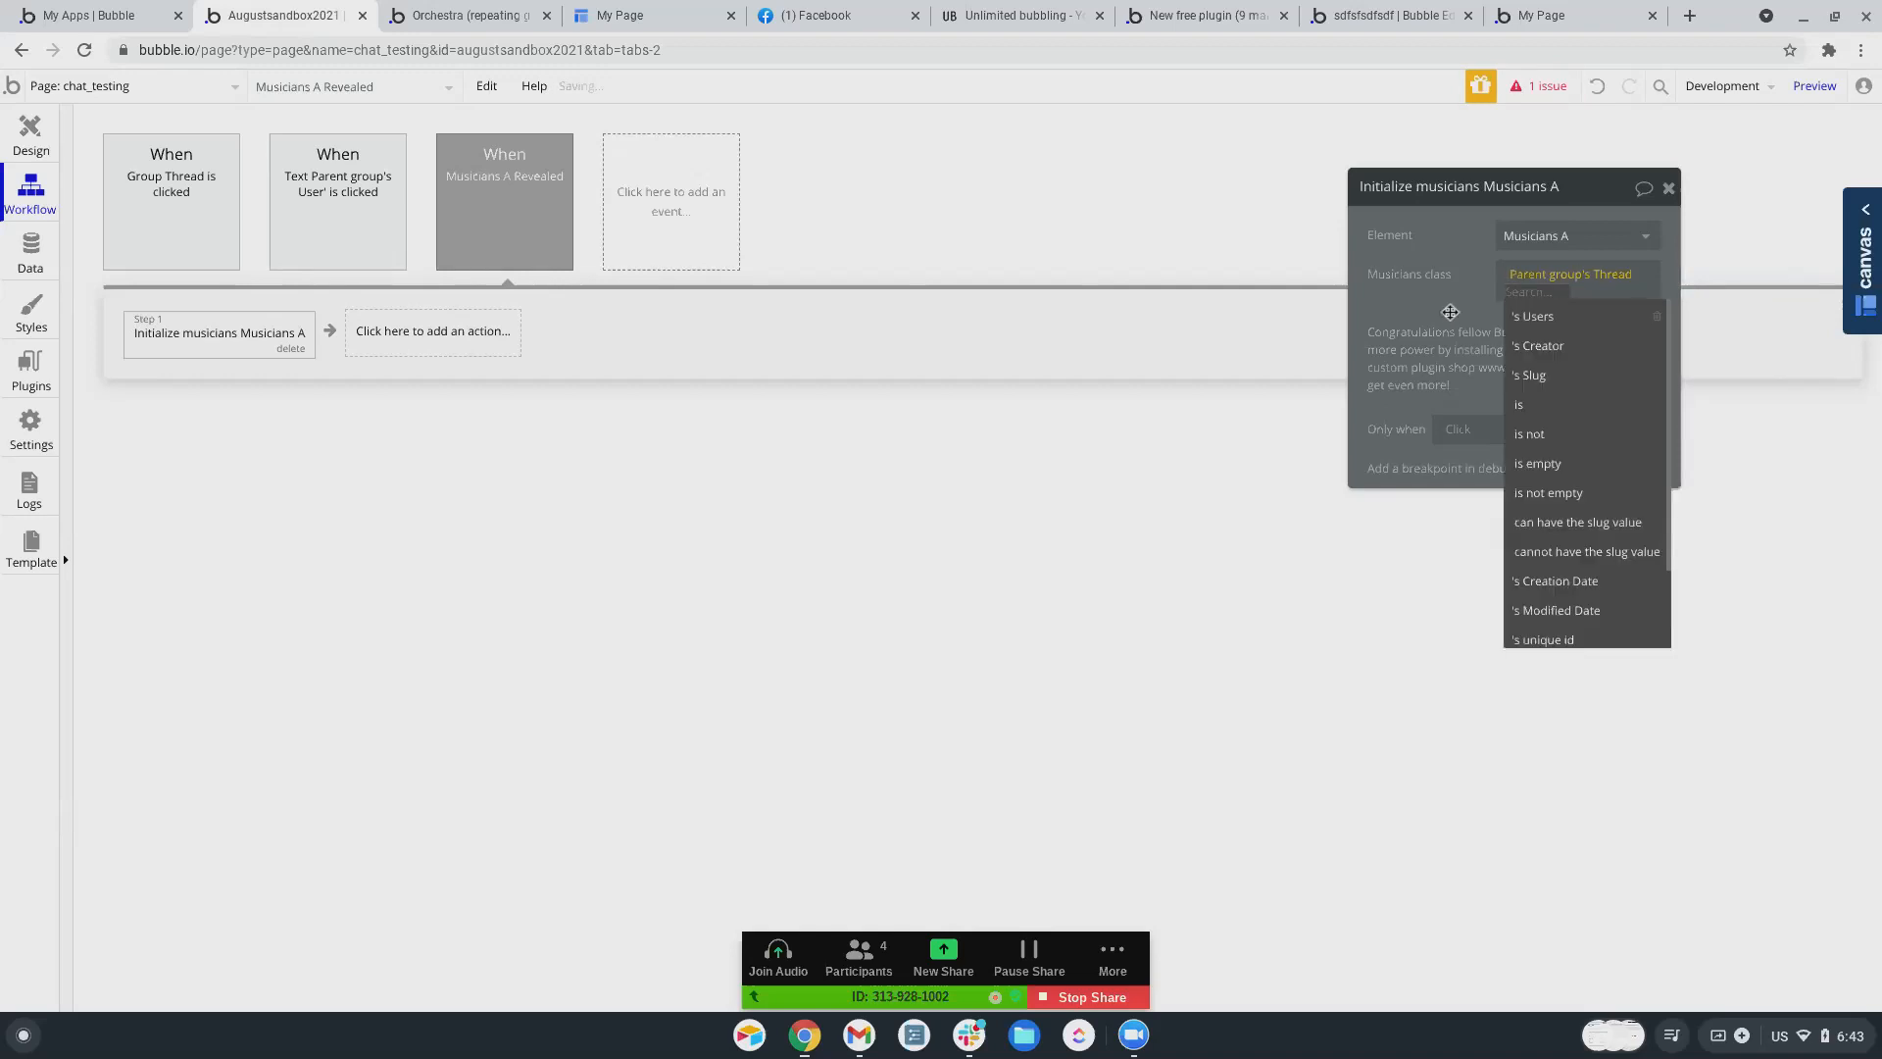
left_click(1449, 311)
left_click(1564, 293)
scroll(1571, 461, "down", 3)
left_click(1559, 541)
left_click(1438, 312)
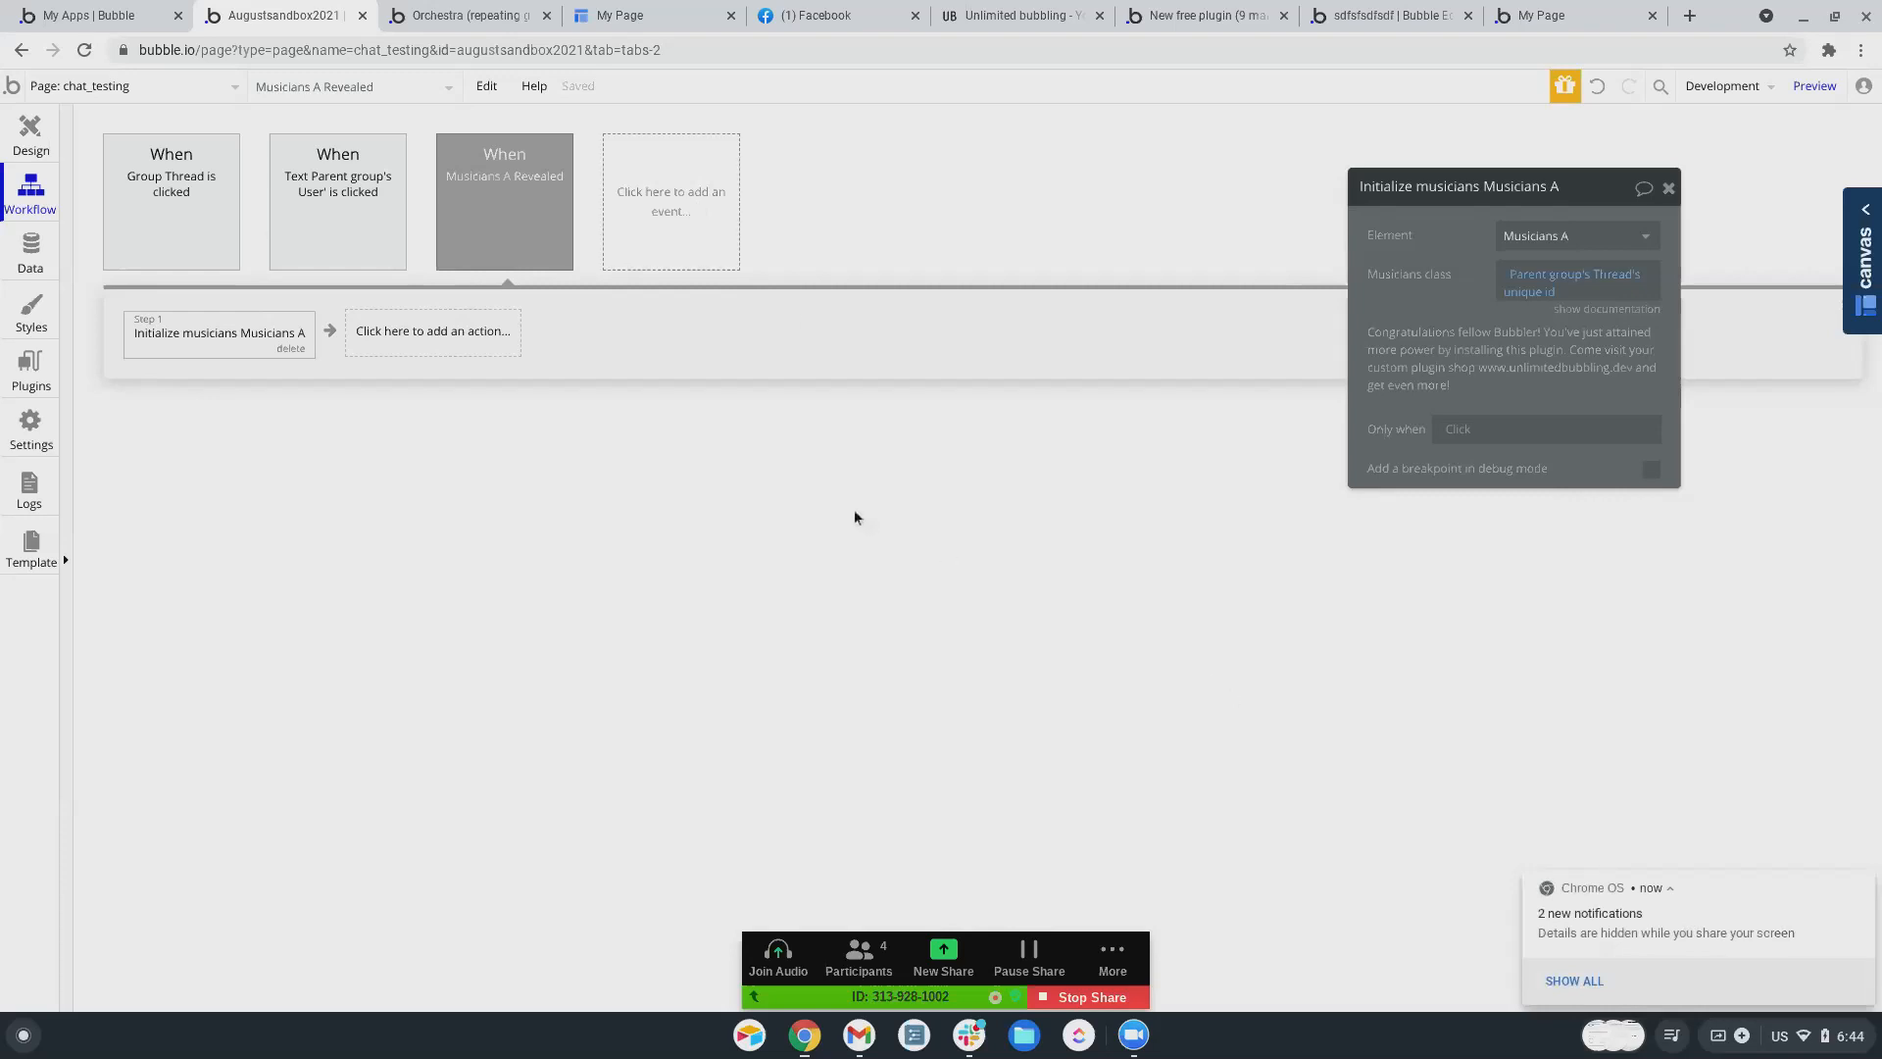
- Review the chat_testing events Group Thread is clicked, Text Parent group's User is clicked and Musicians A Revealed with its initialize action
left_click(203, 202)
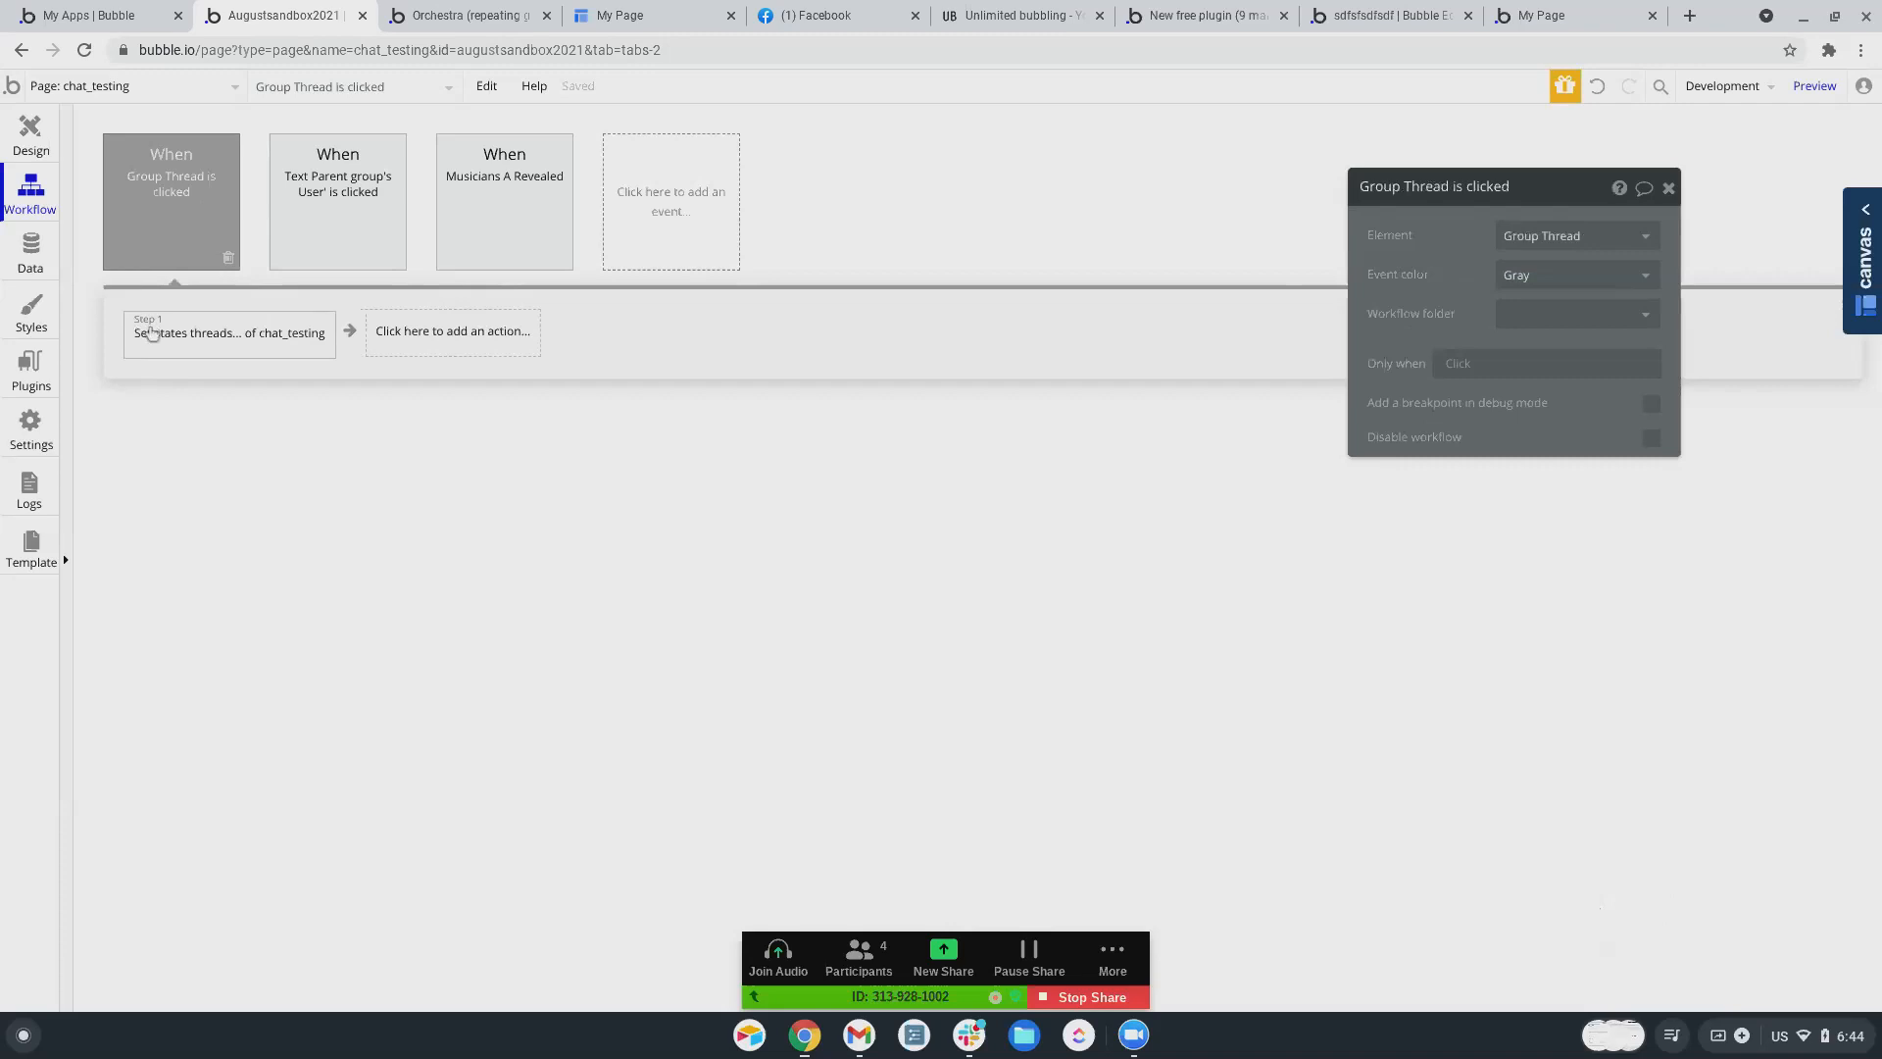
left_click(339, 201)
left_click(504, 200)
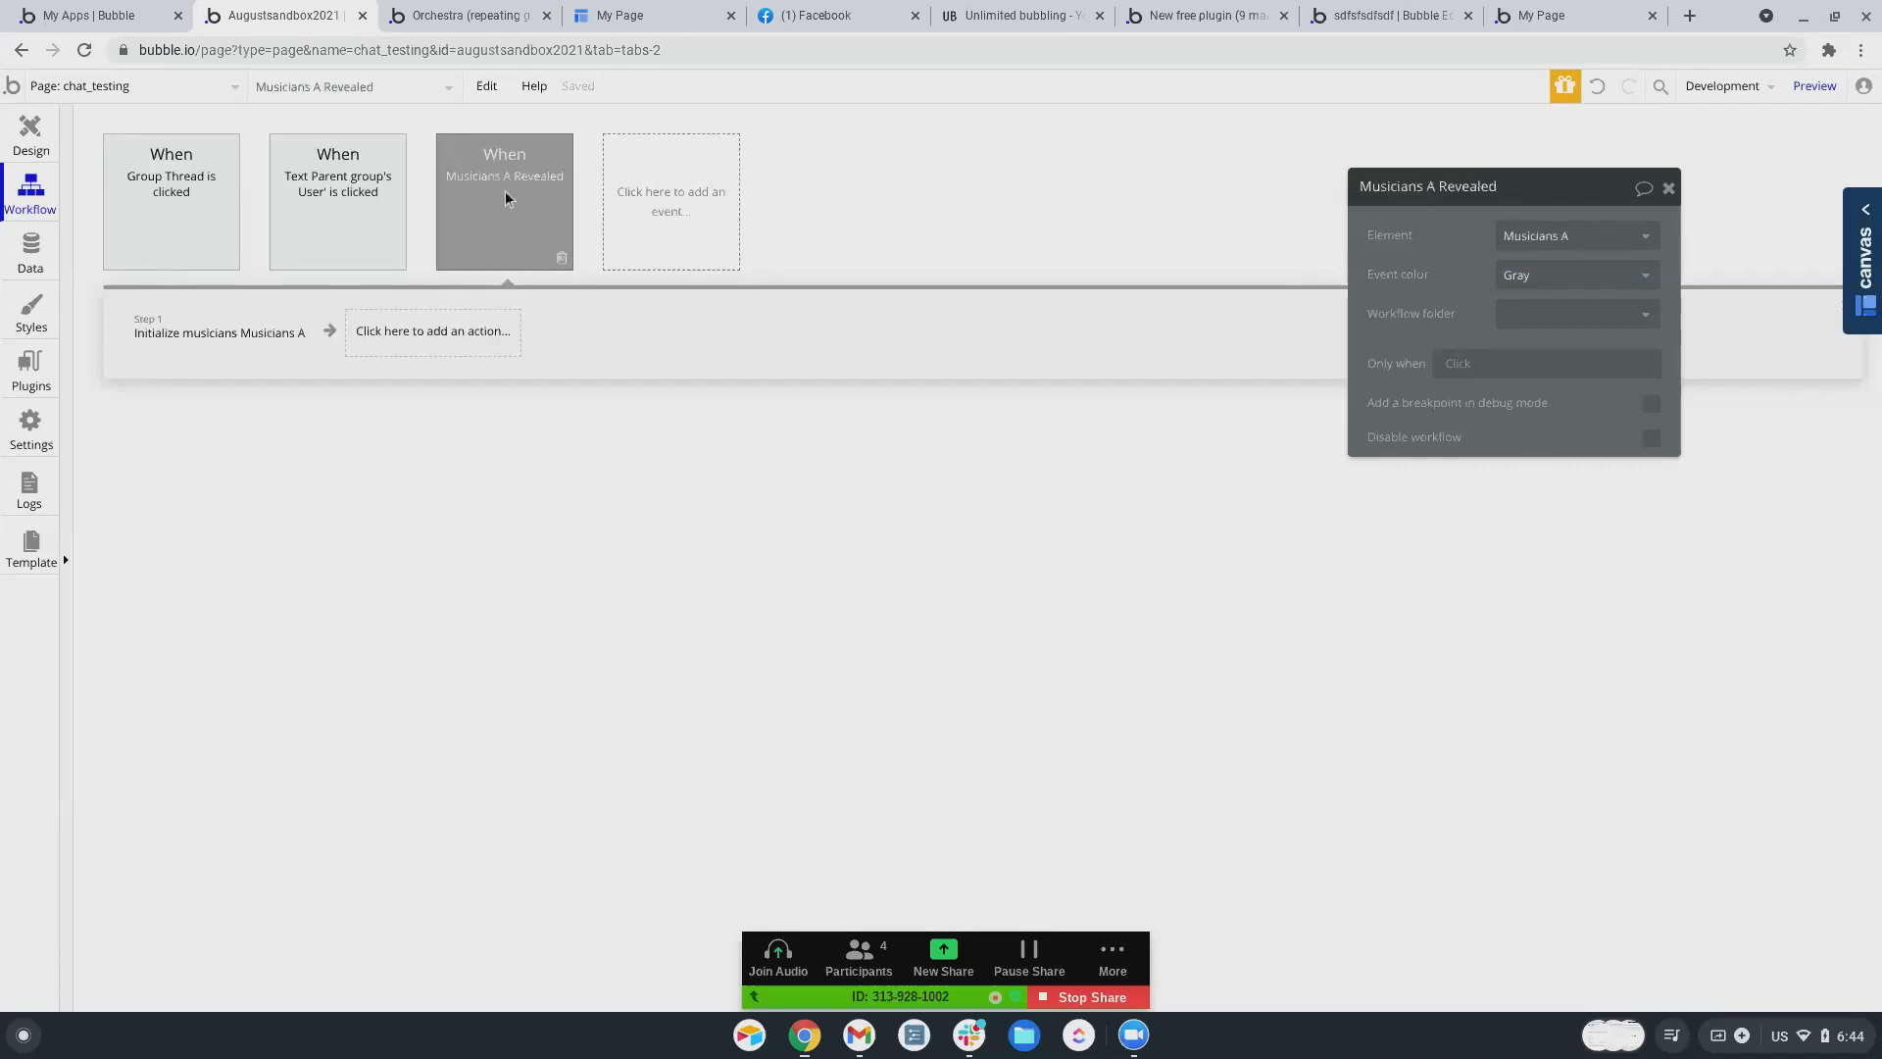
left_click(209, 336)
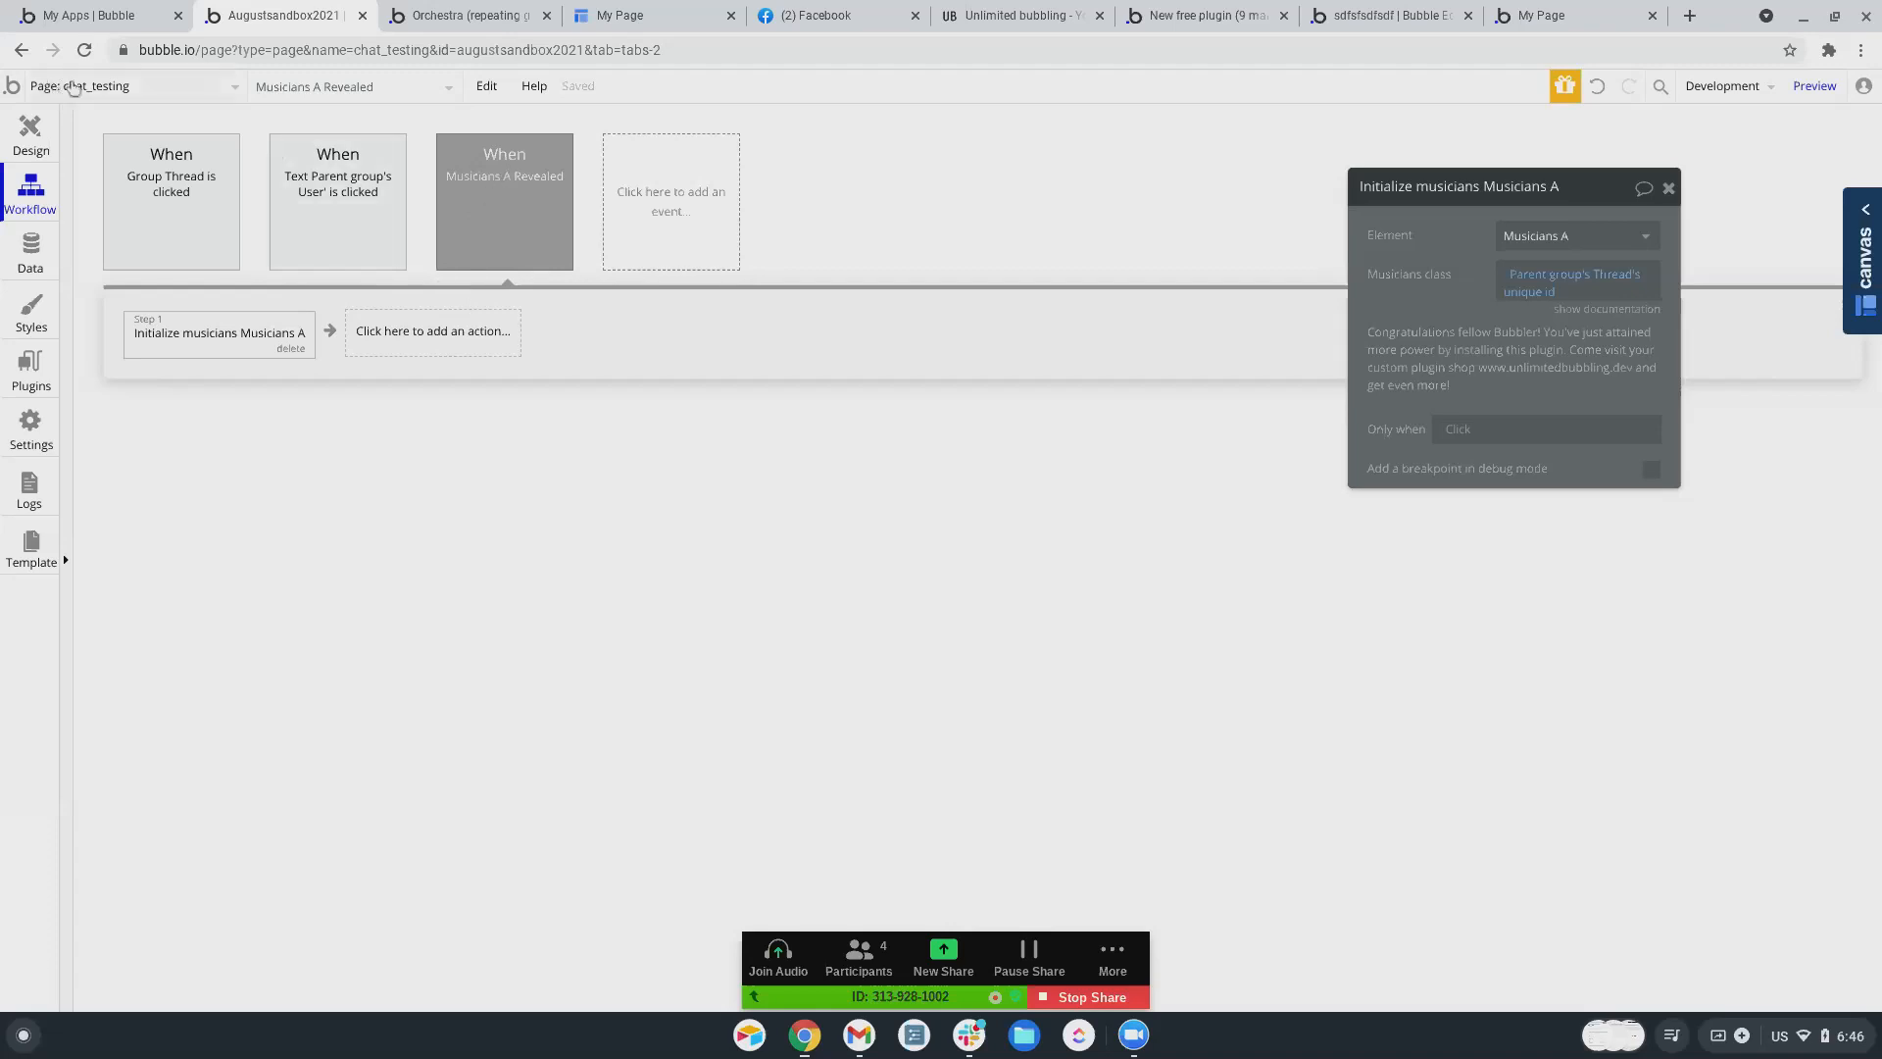
- Rename the chat_testing page to chat_page
left_click(93, 88)
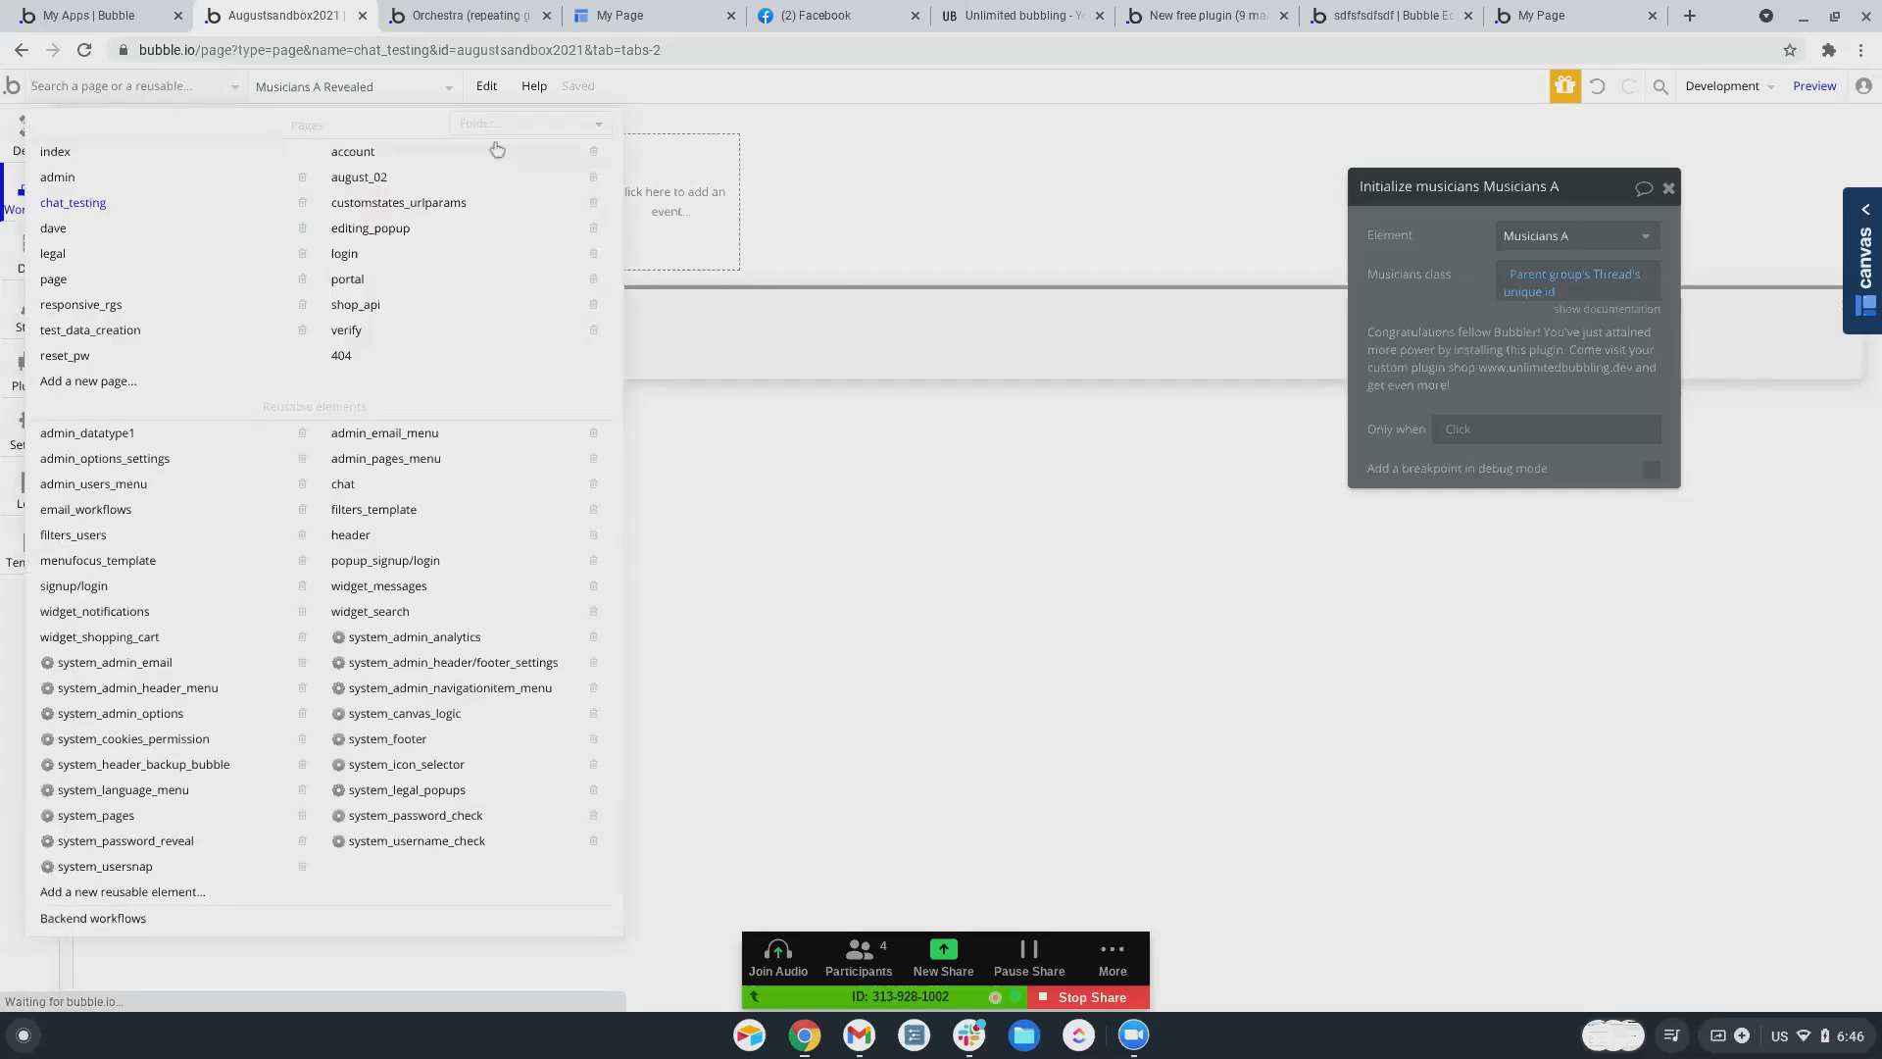
left_click(616, 315)
left_click(32, 145)
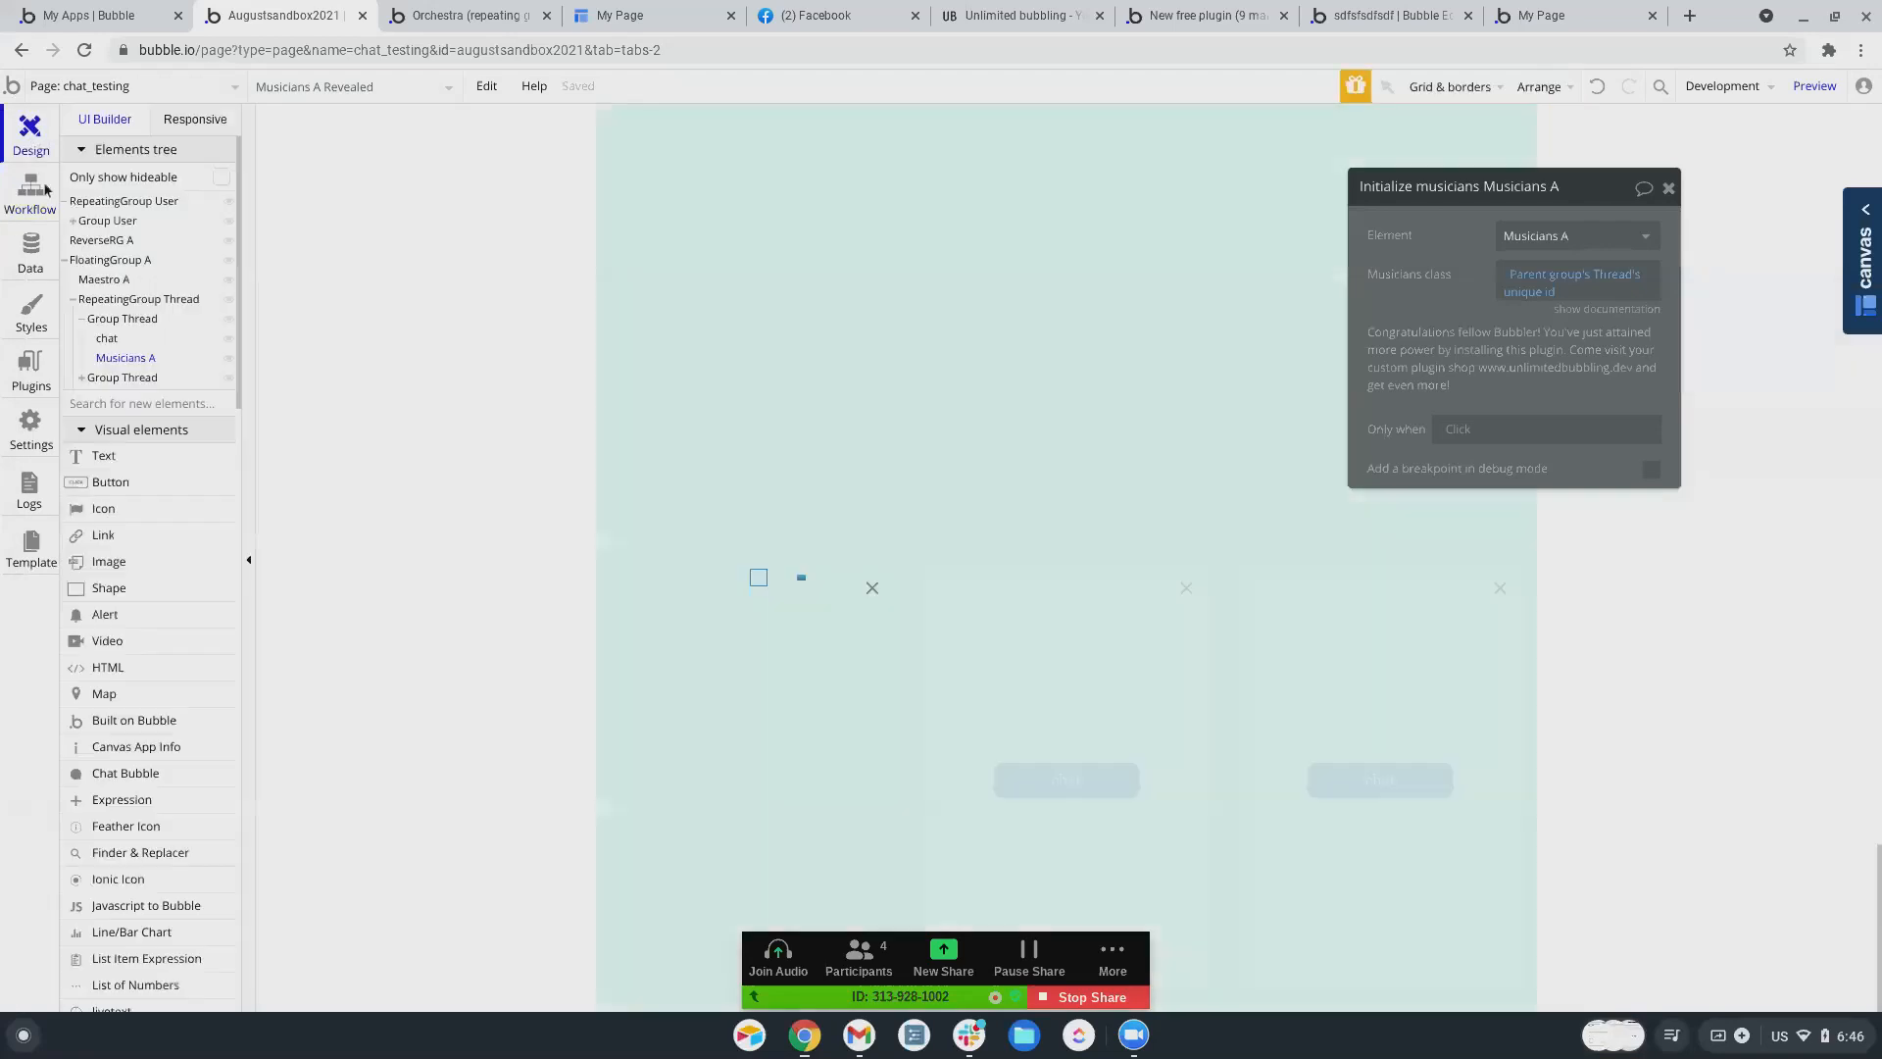
left_click(1229, 347)
left_click(1480, 192)
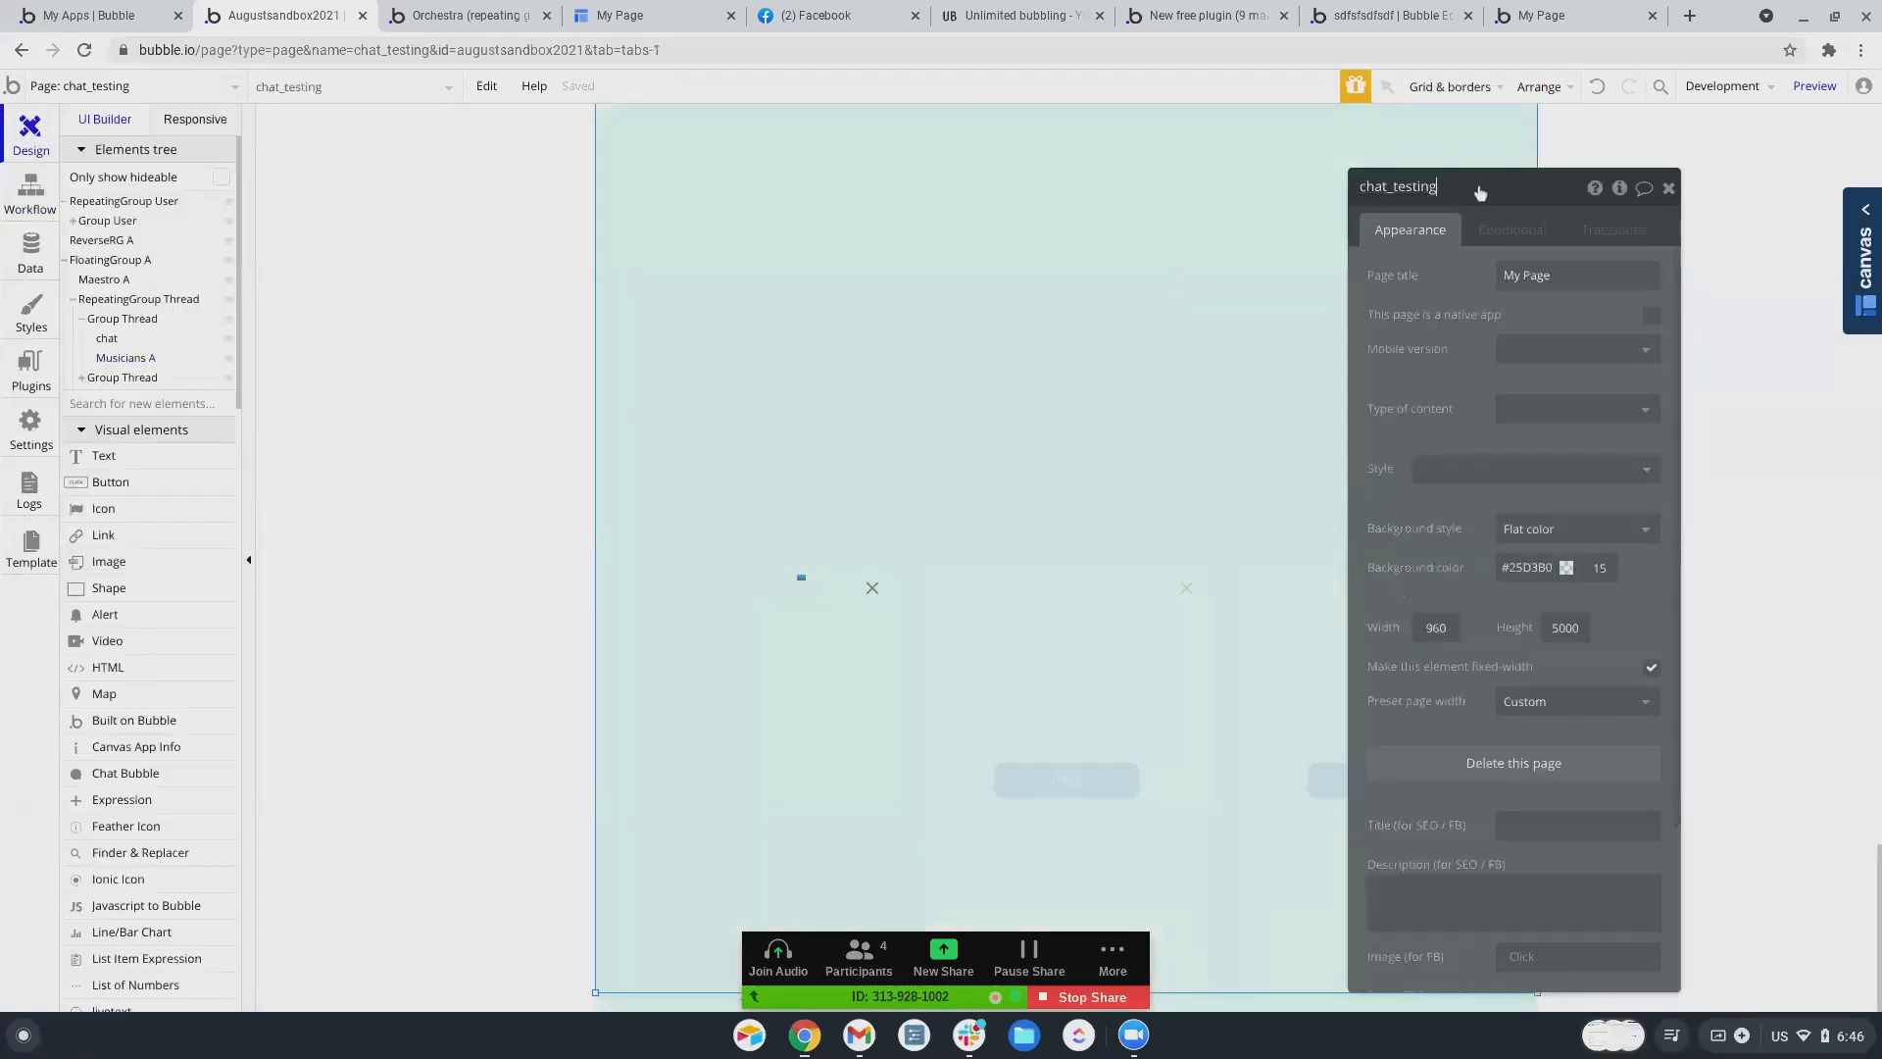
key("BackSpace")
key("BackSpace")
key("BackSpace")
key("BackSpace")
key("BackSpace")
type("page")
key("Return")
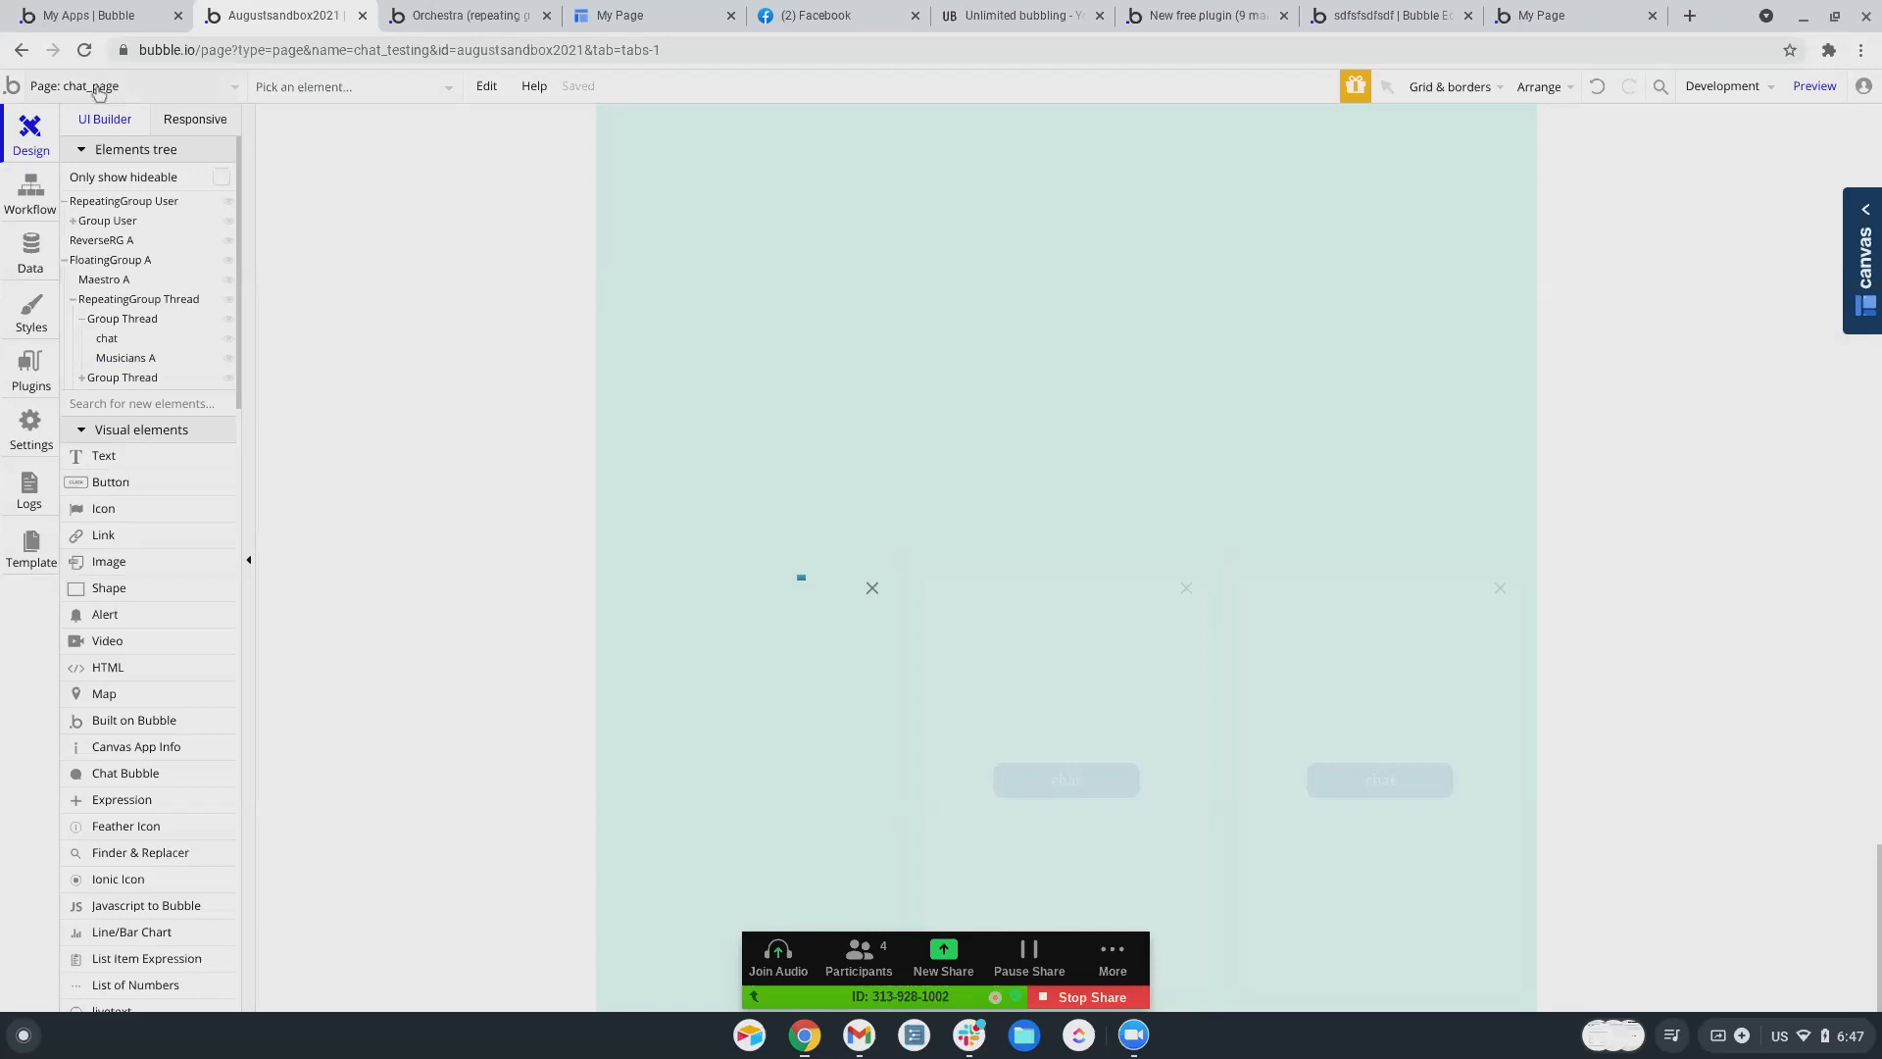
- Open the chat reusable element and rename it to chat_reusable
left_click(98, 91)
left_click(344, 495)
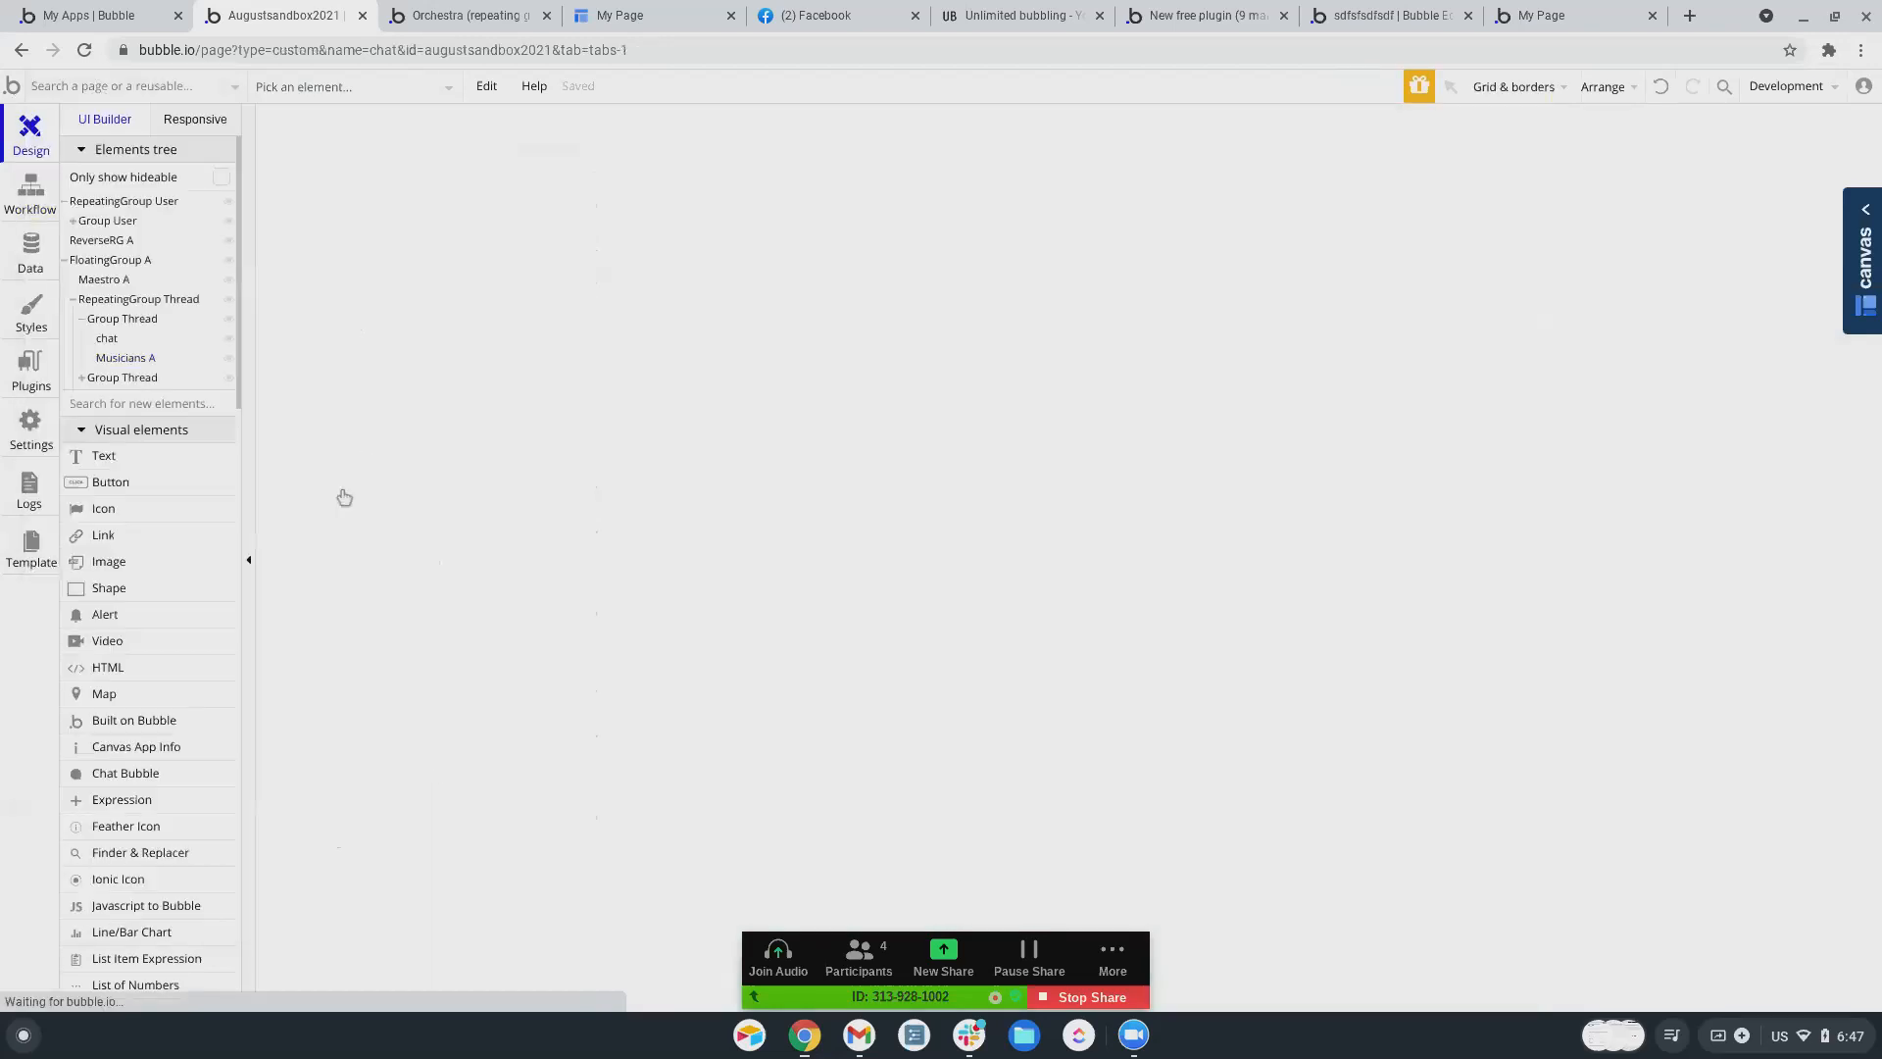
left_click(1472, 197)
type("_reusable")
key("Return")
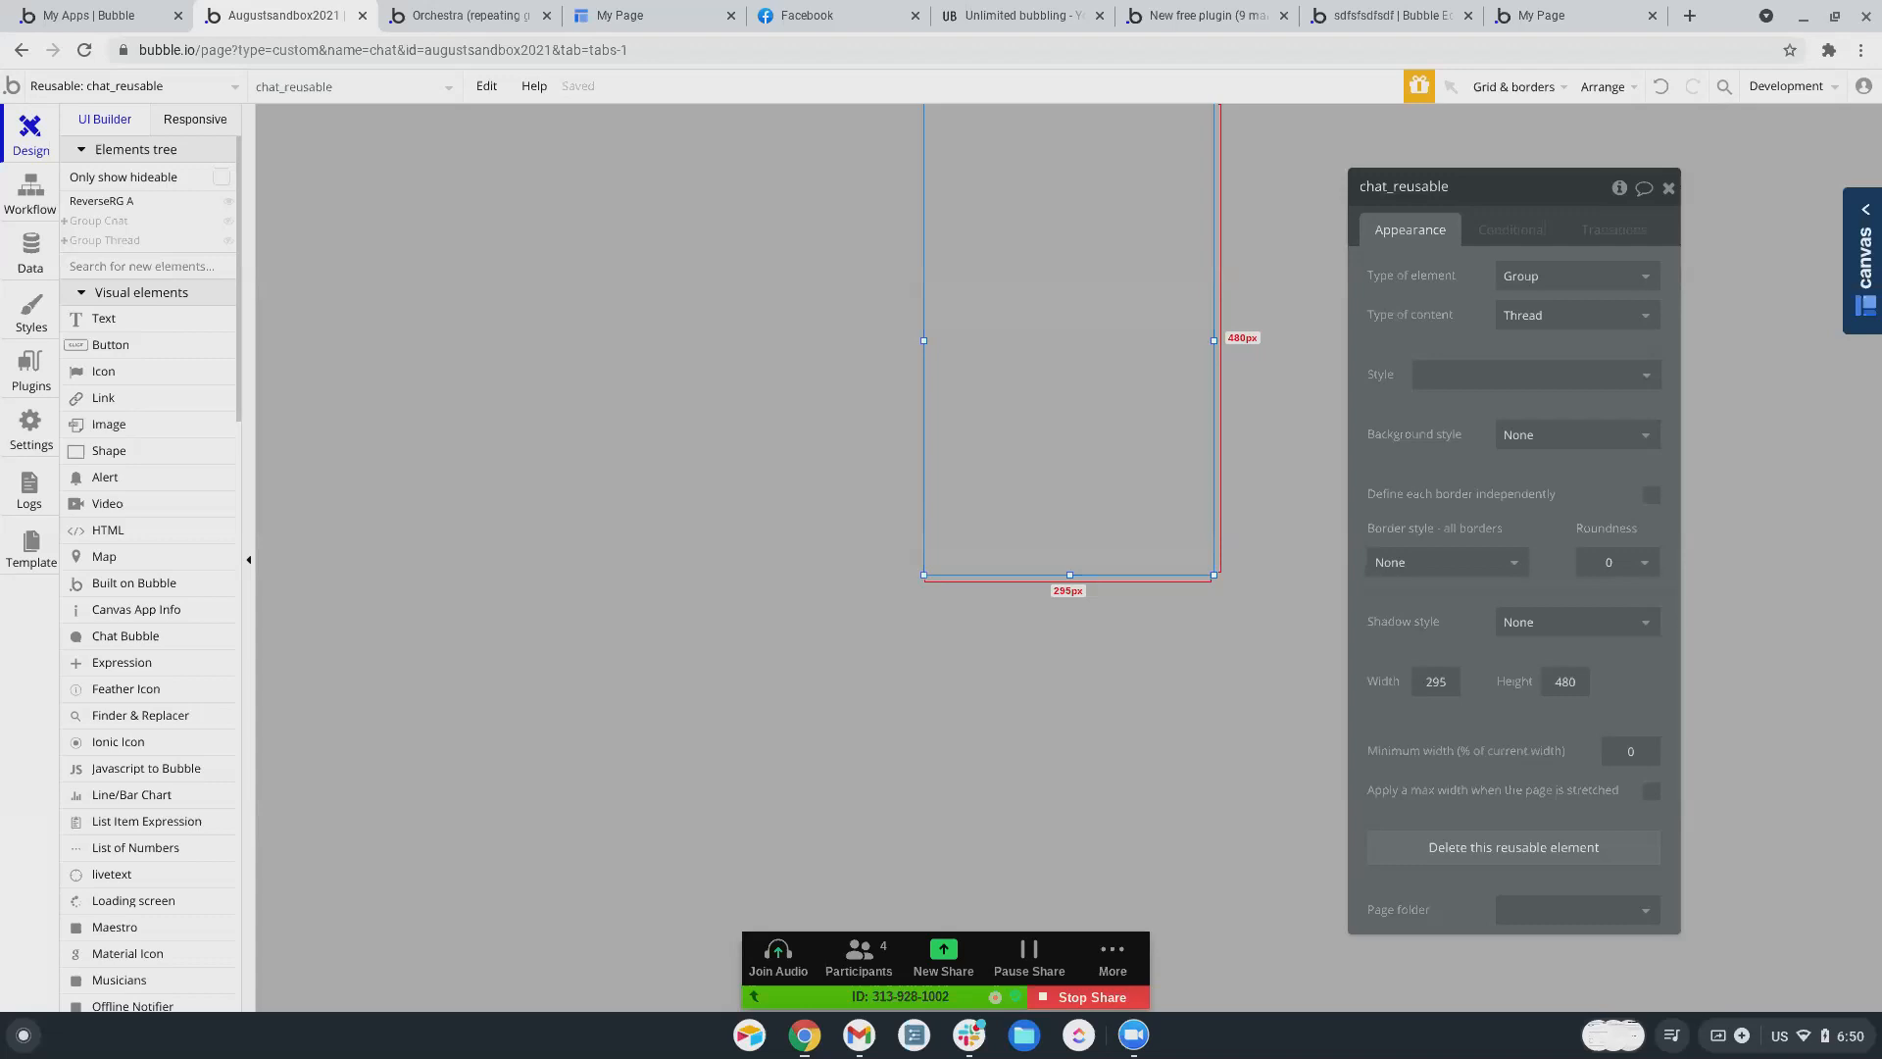
- In the chat_testing preview, close the first open chat window and reload the page to its latest version
left_click(627, 14)
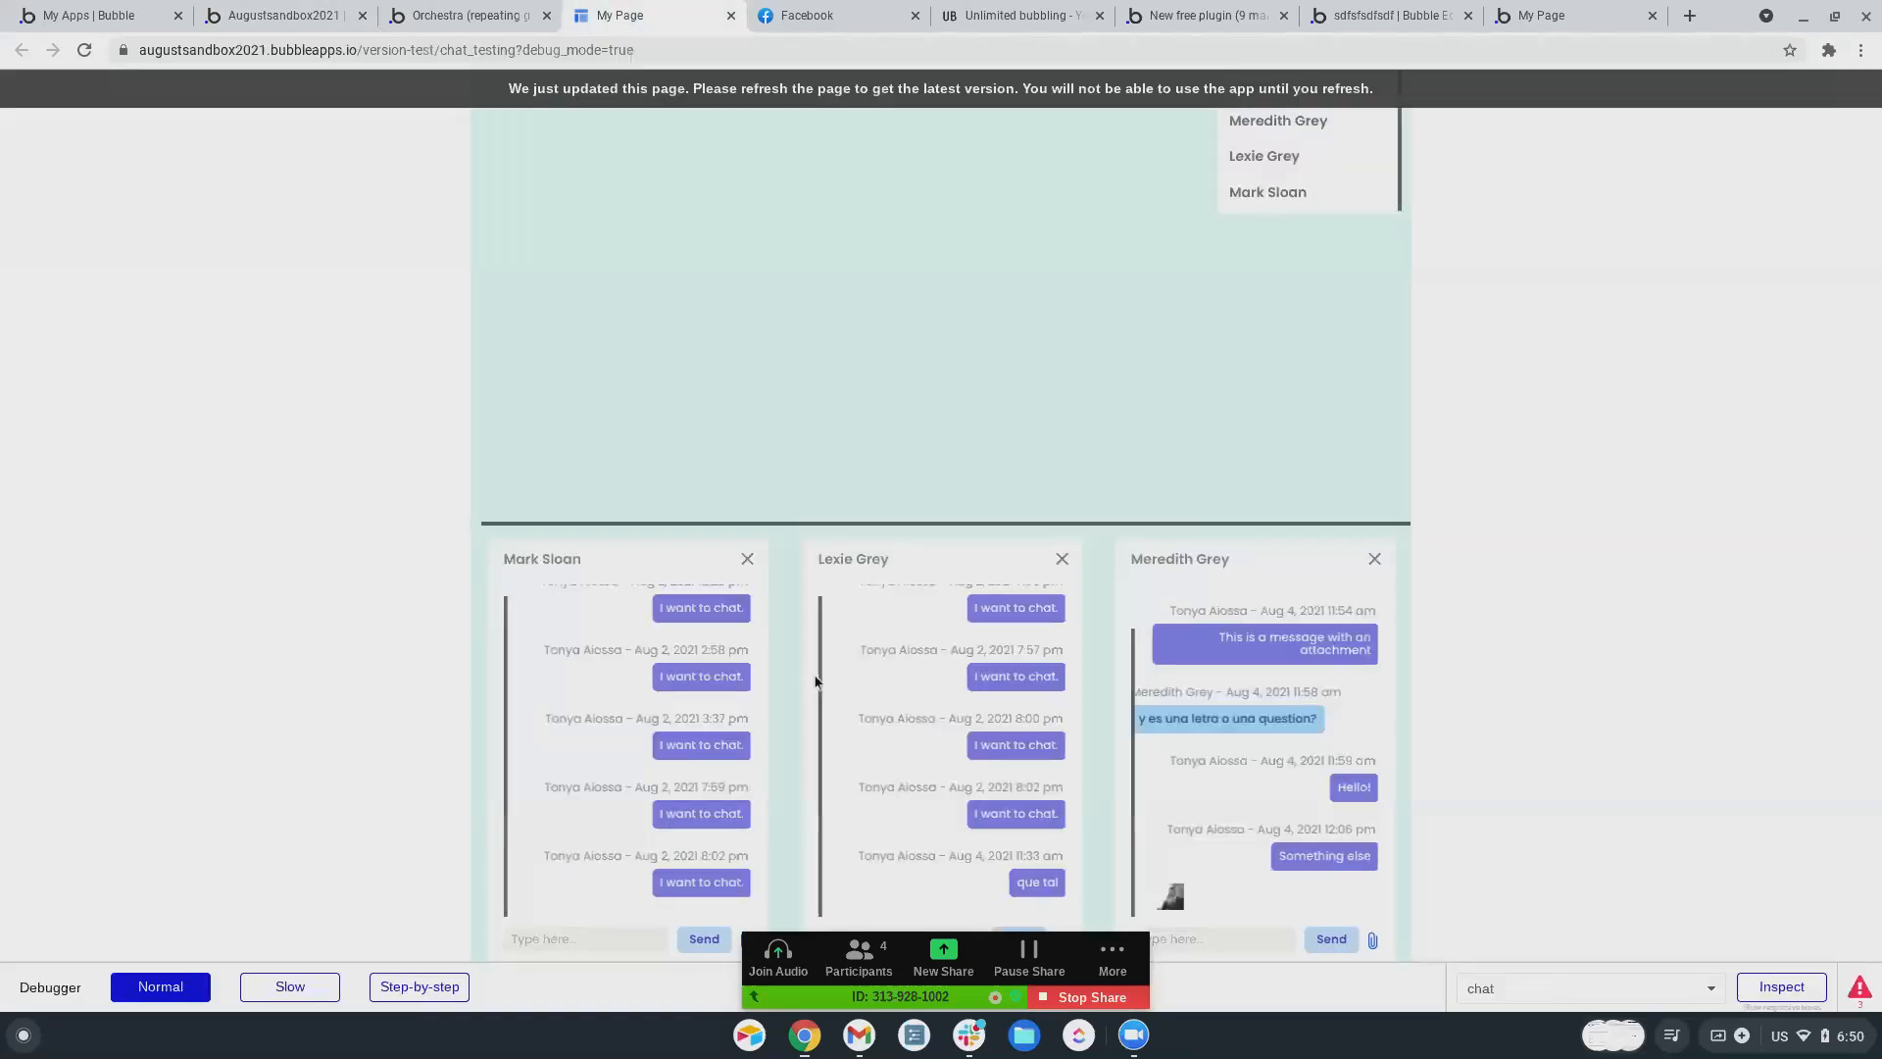
left_click(748, 560)
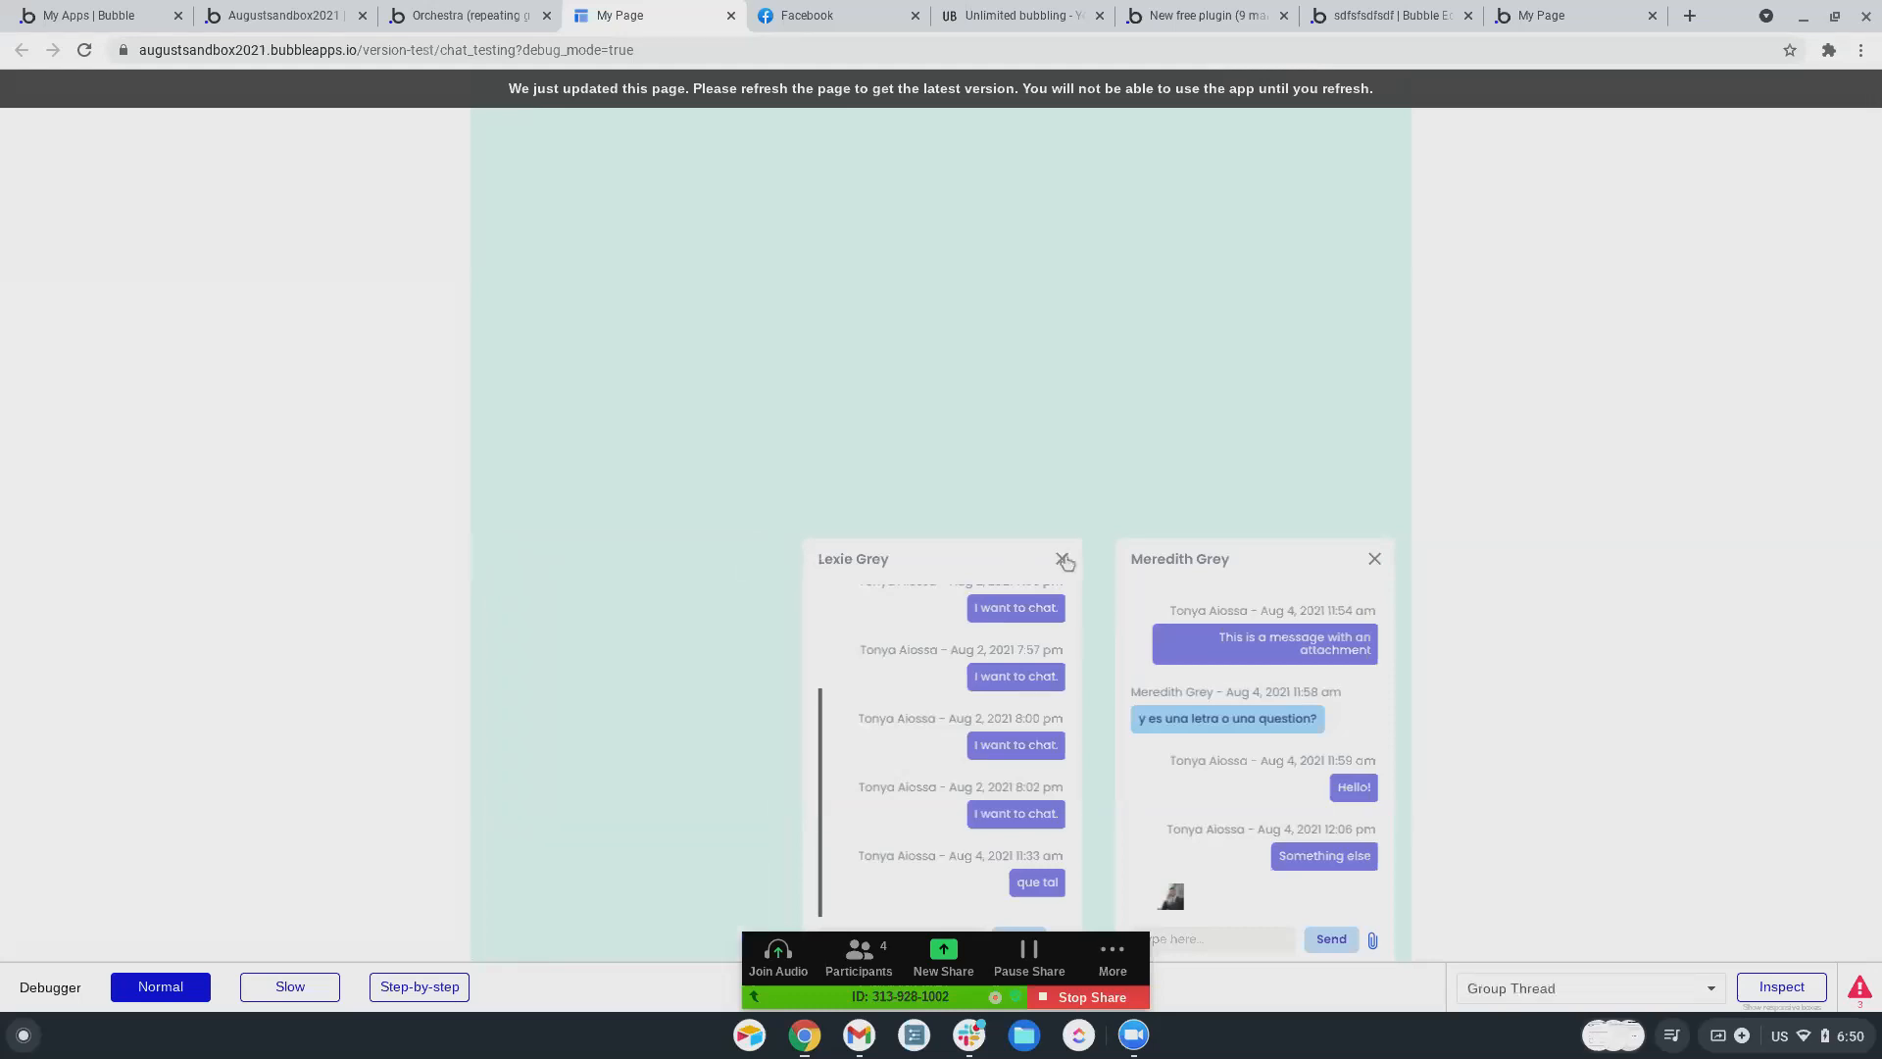
left_click(1580, 97)
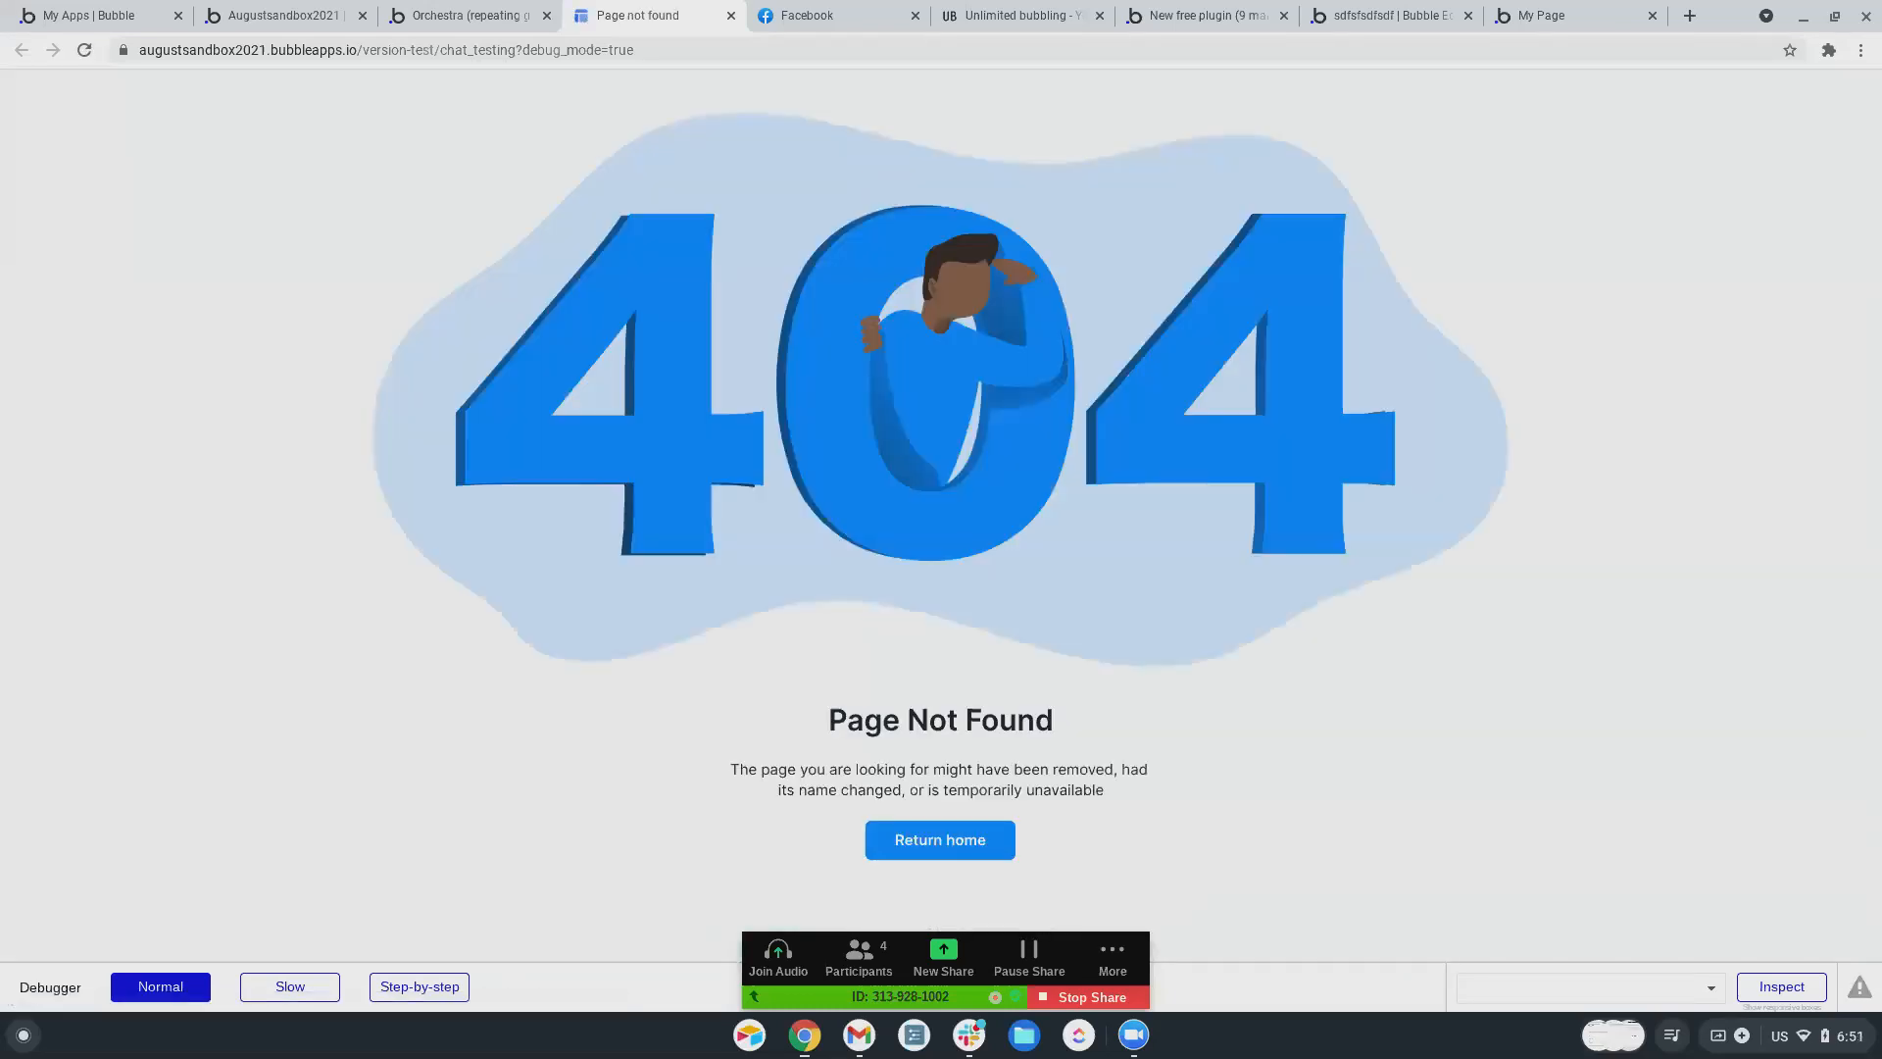
- Return to the chat_reusable editor and check the app's list of pages and reusable elements
left_click(454, 19)
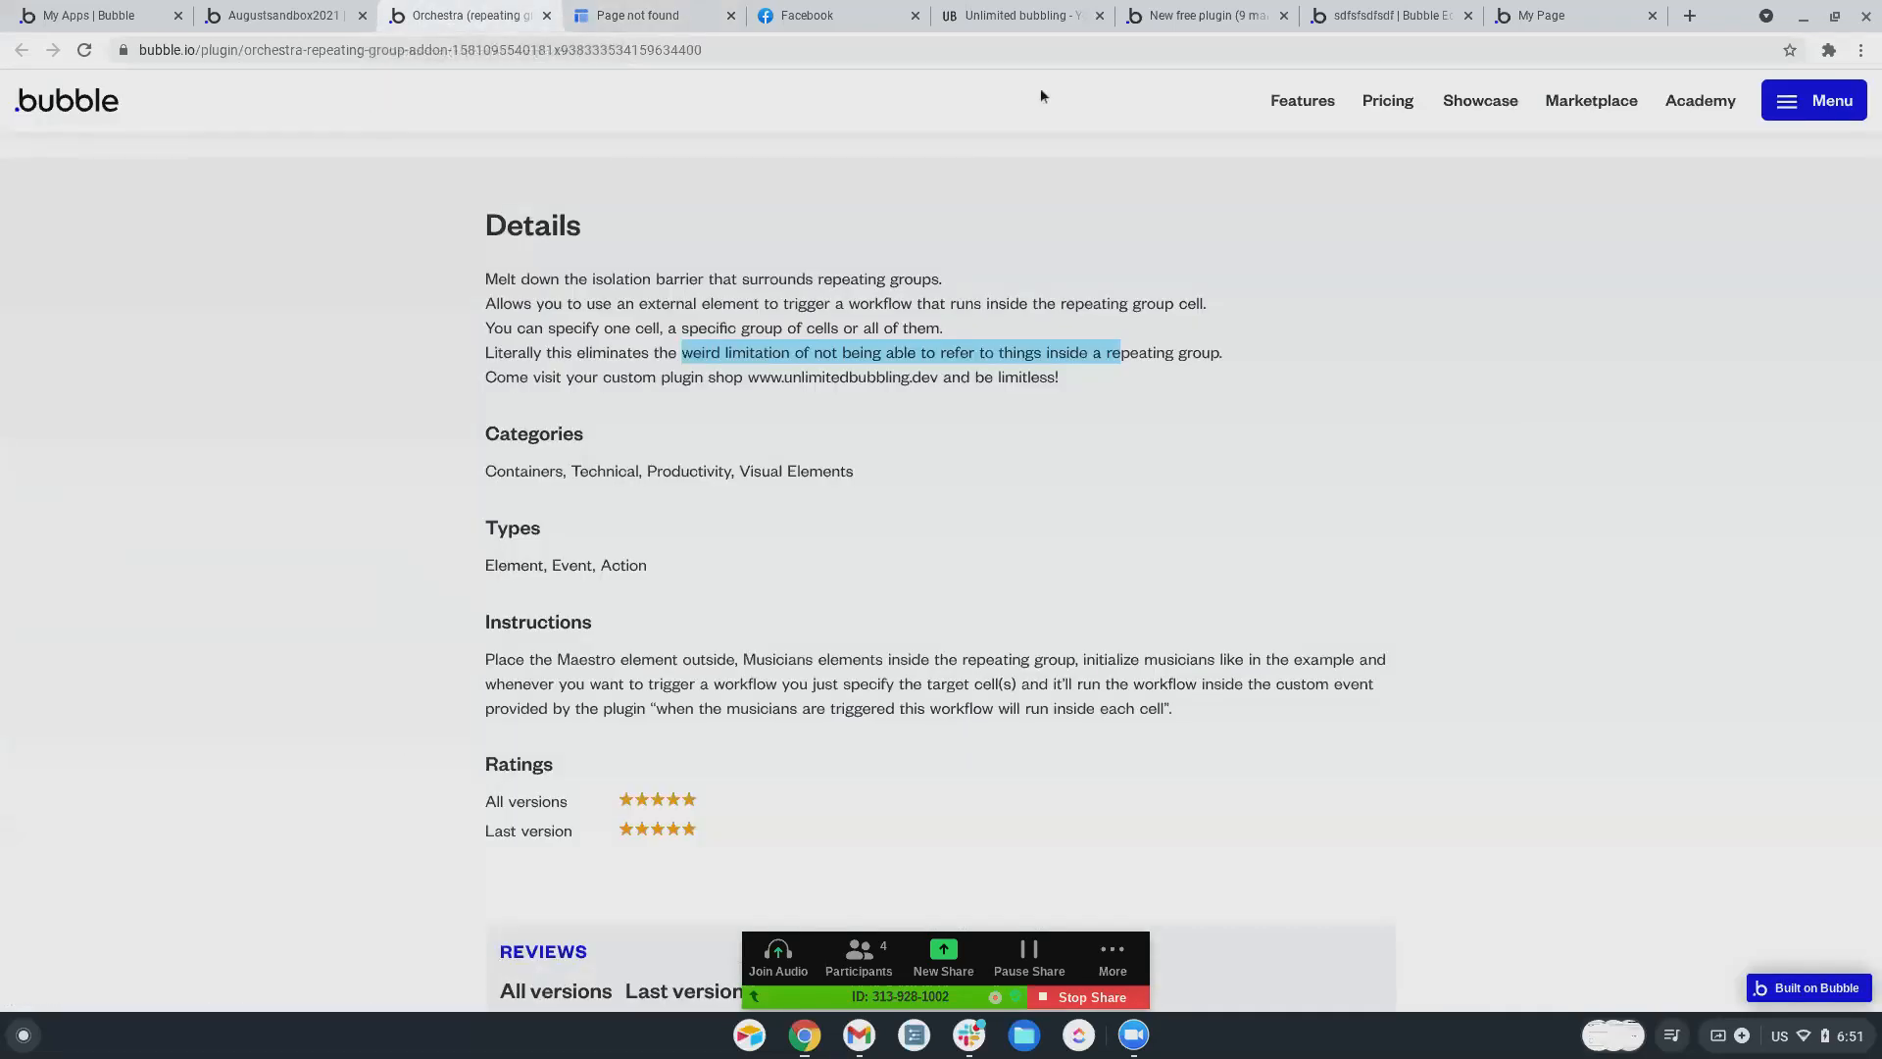
left_click(312, 25)
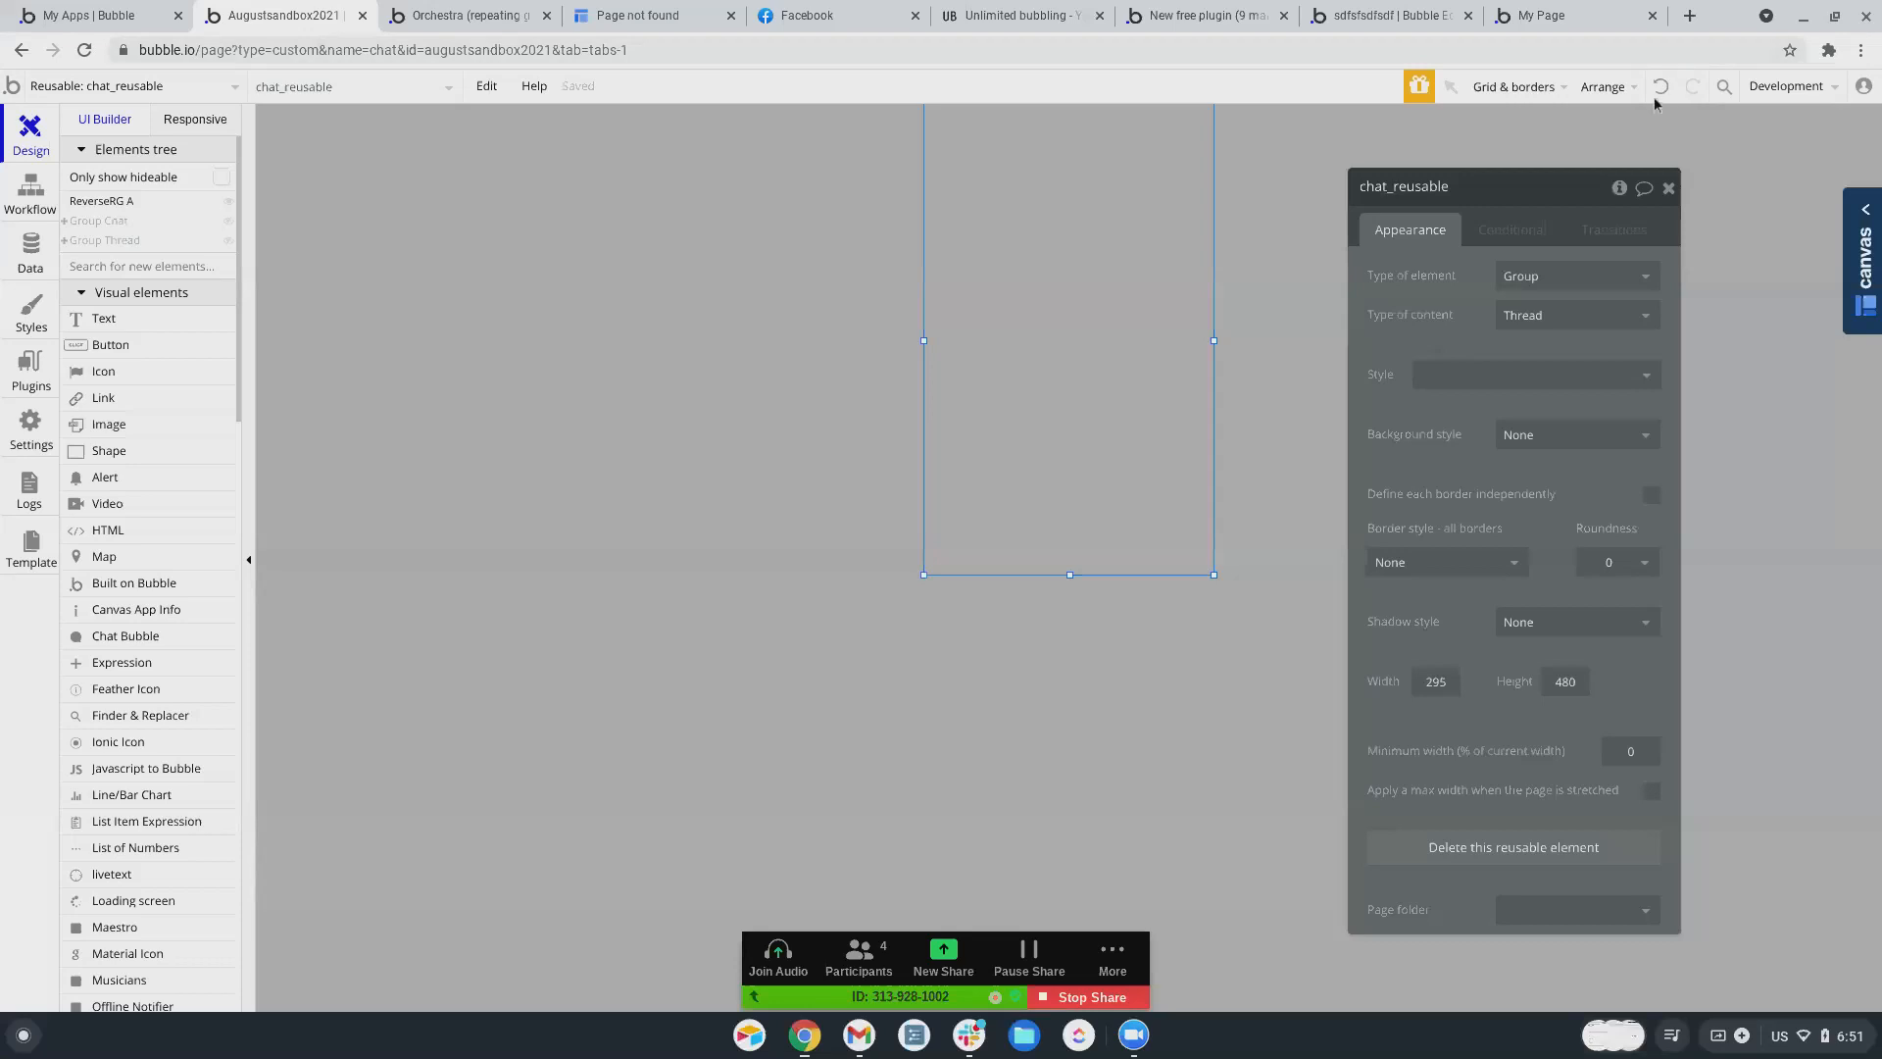
left_click(86, 88)
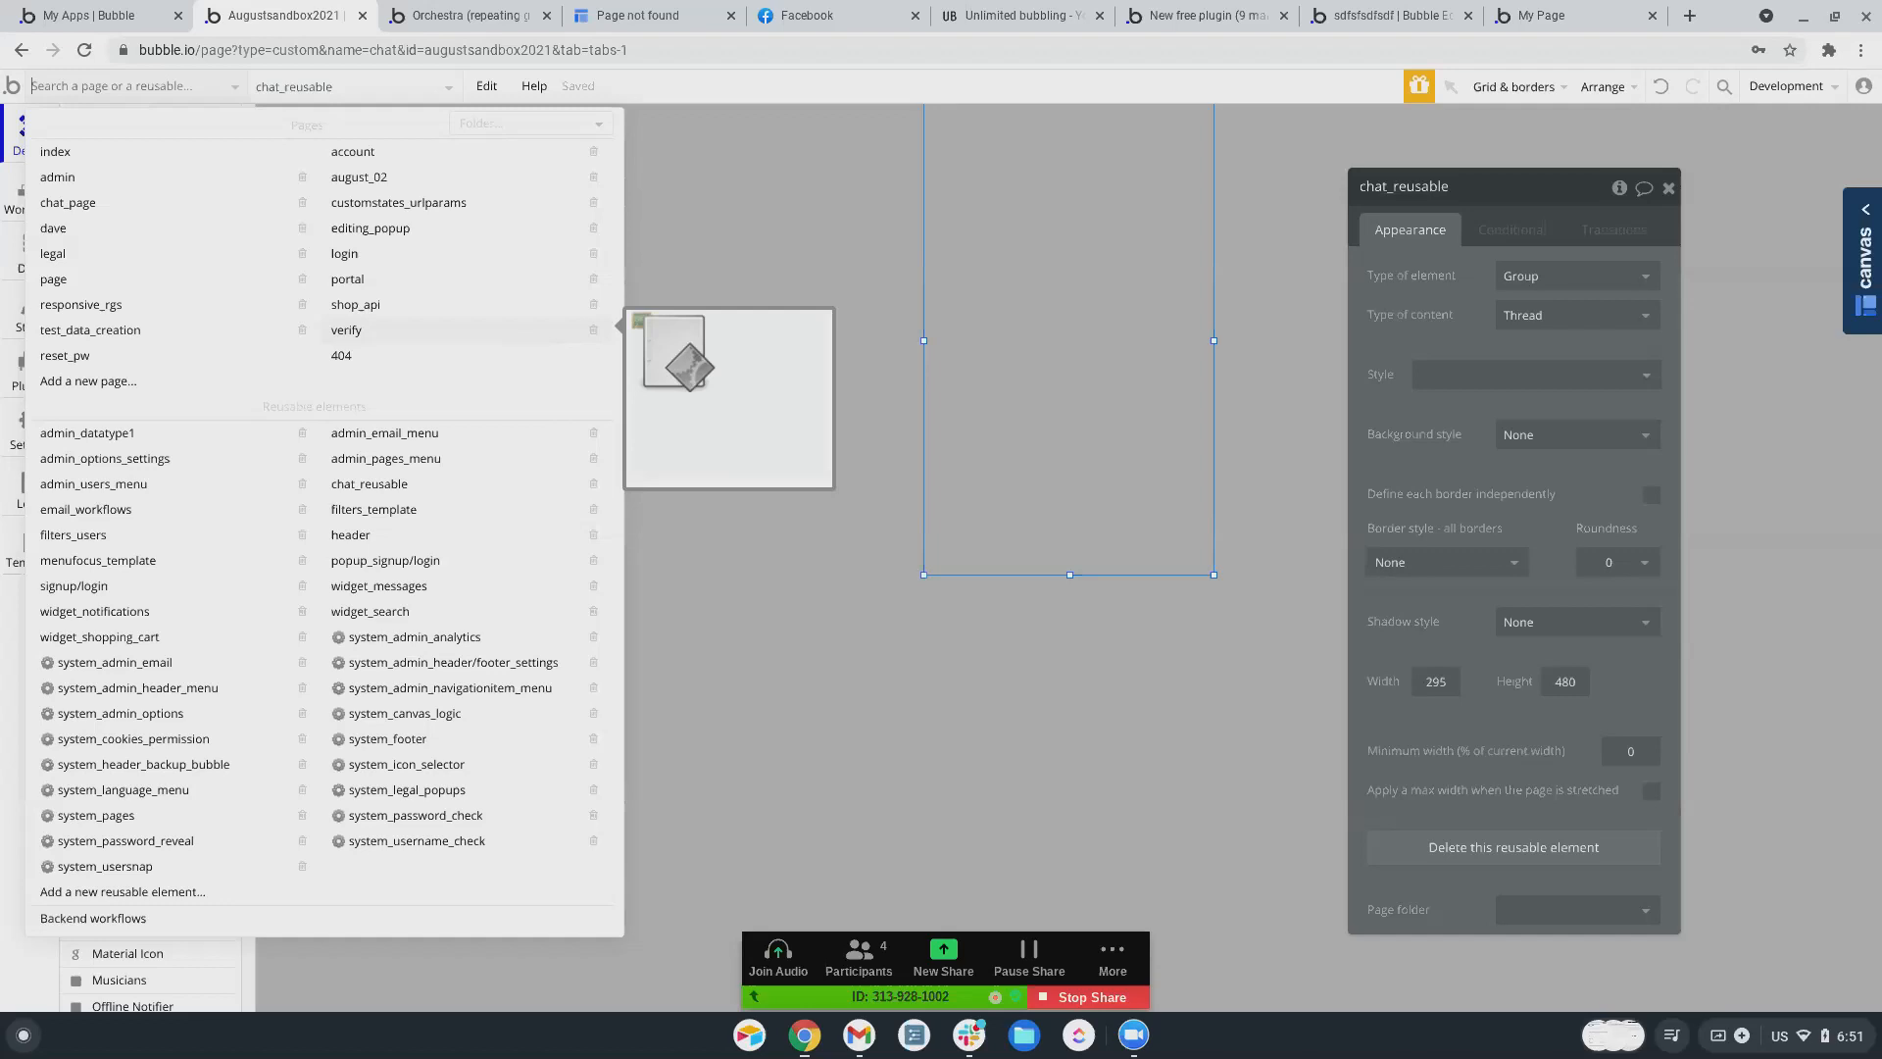
left_click(690, 257)
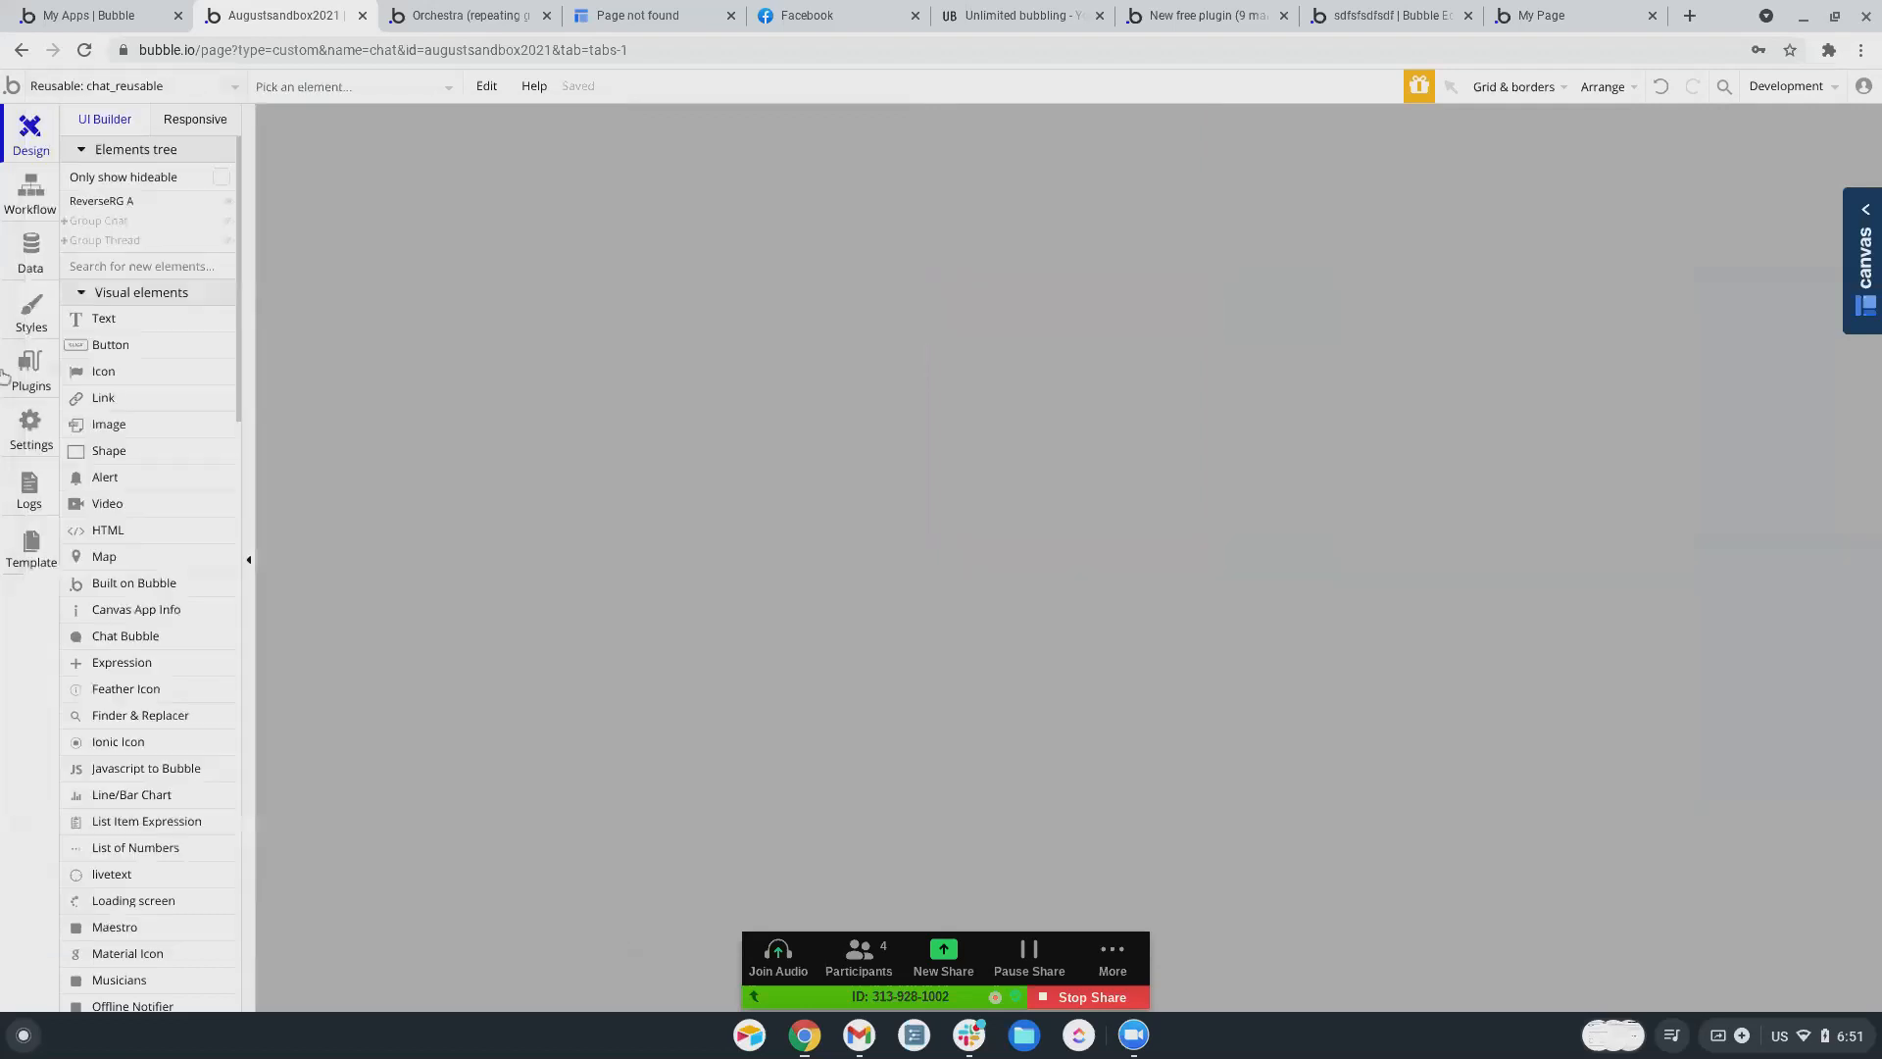
- In the app's general settings, switch the application rights to Everyone can edit, back to Private app, and finally to Everyone can view
left_click(29, 383)
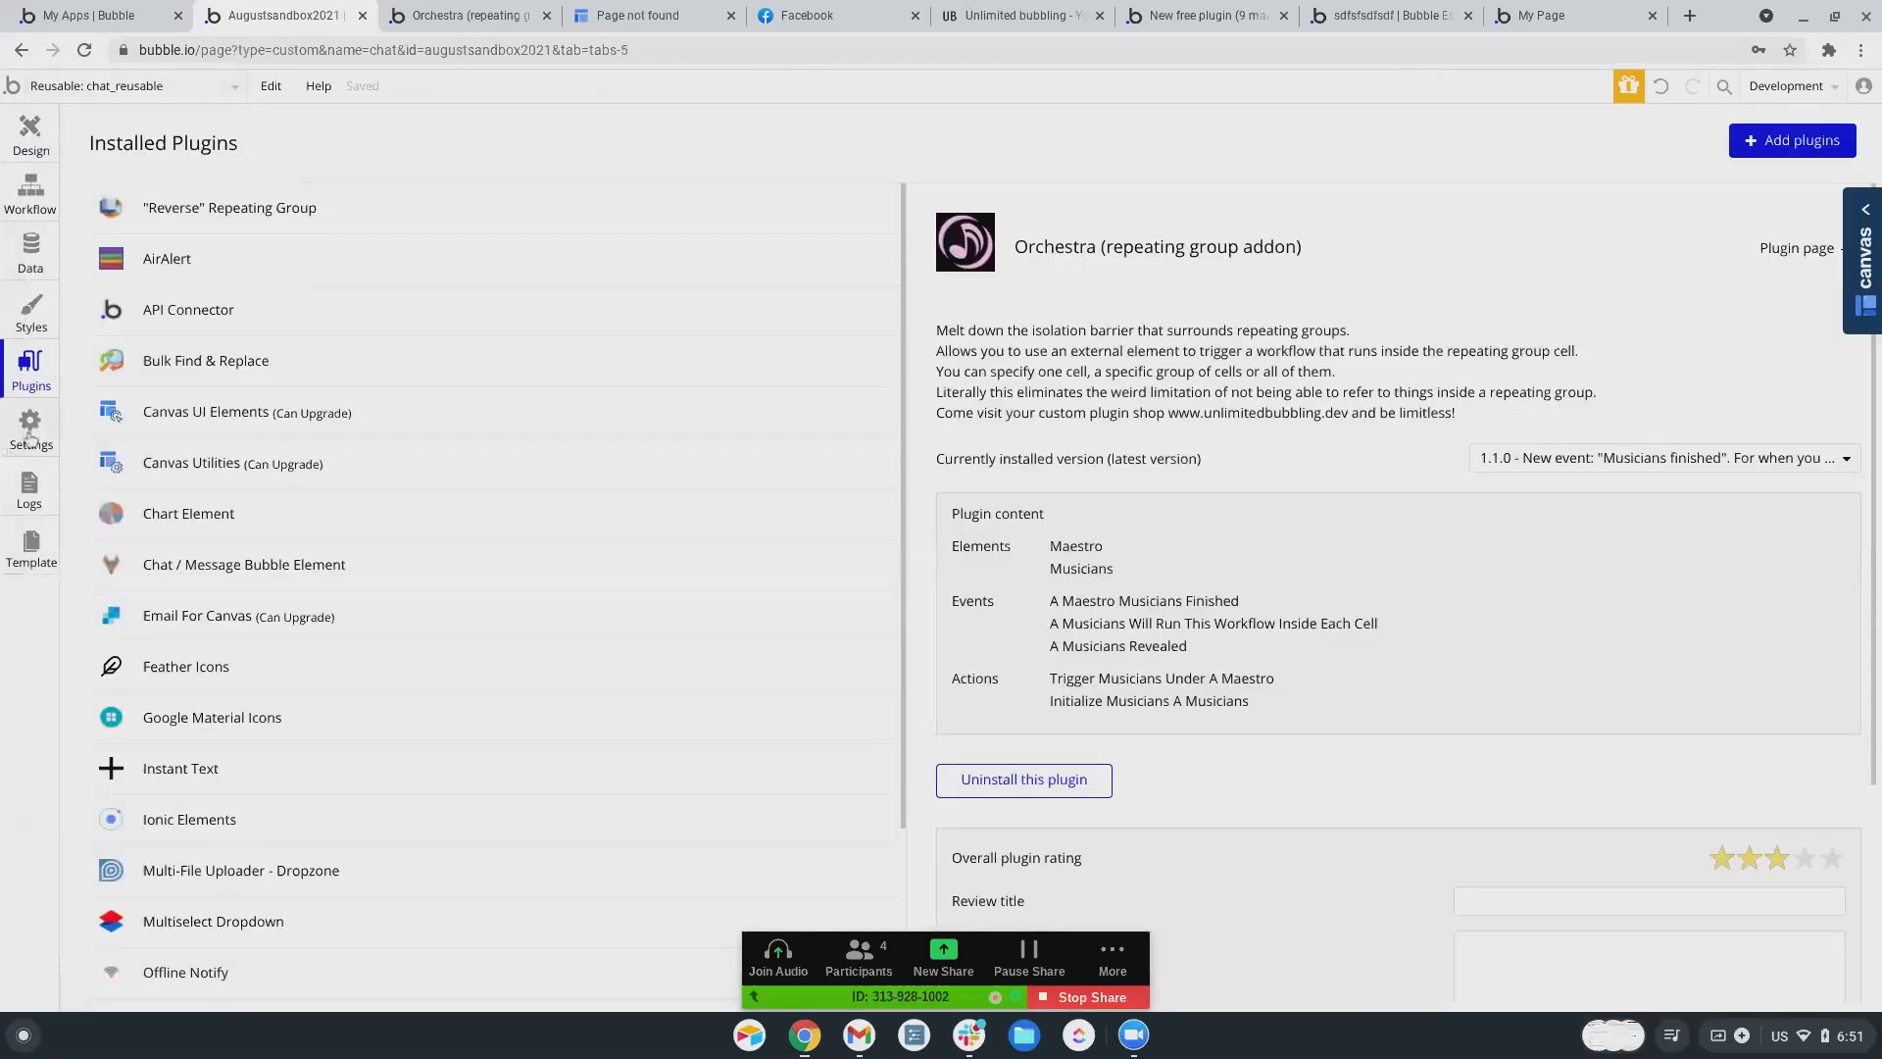
left_click(30, 434)
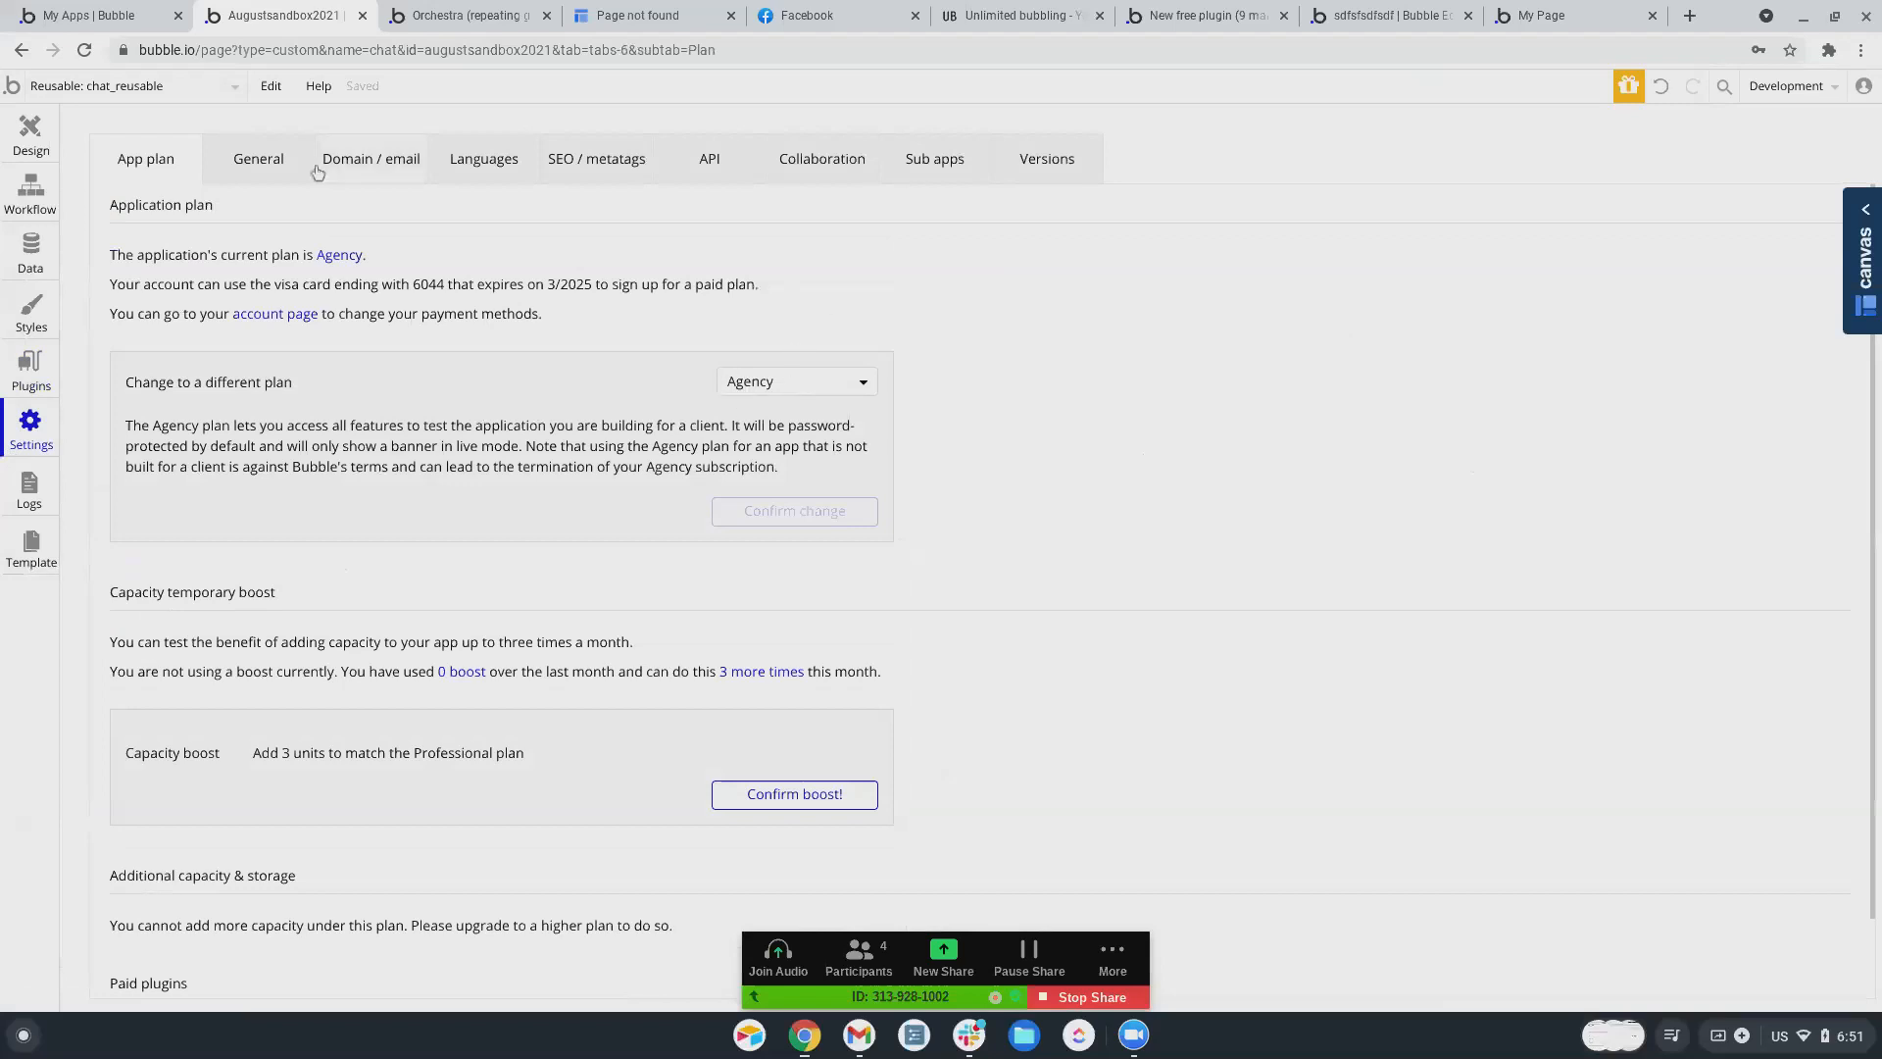
left_click(261, 162)
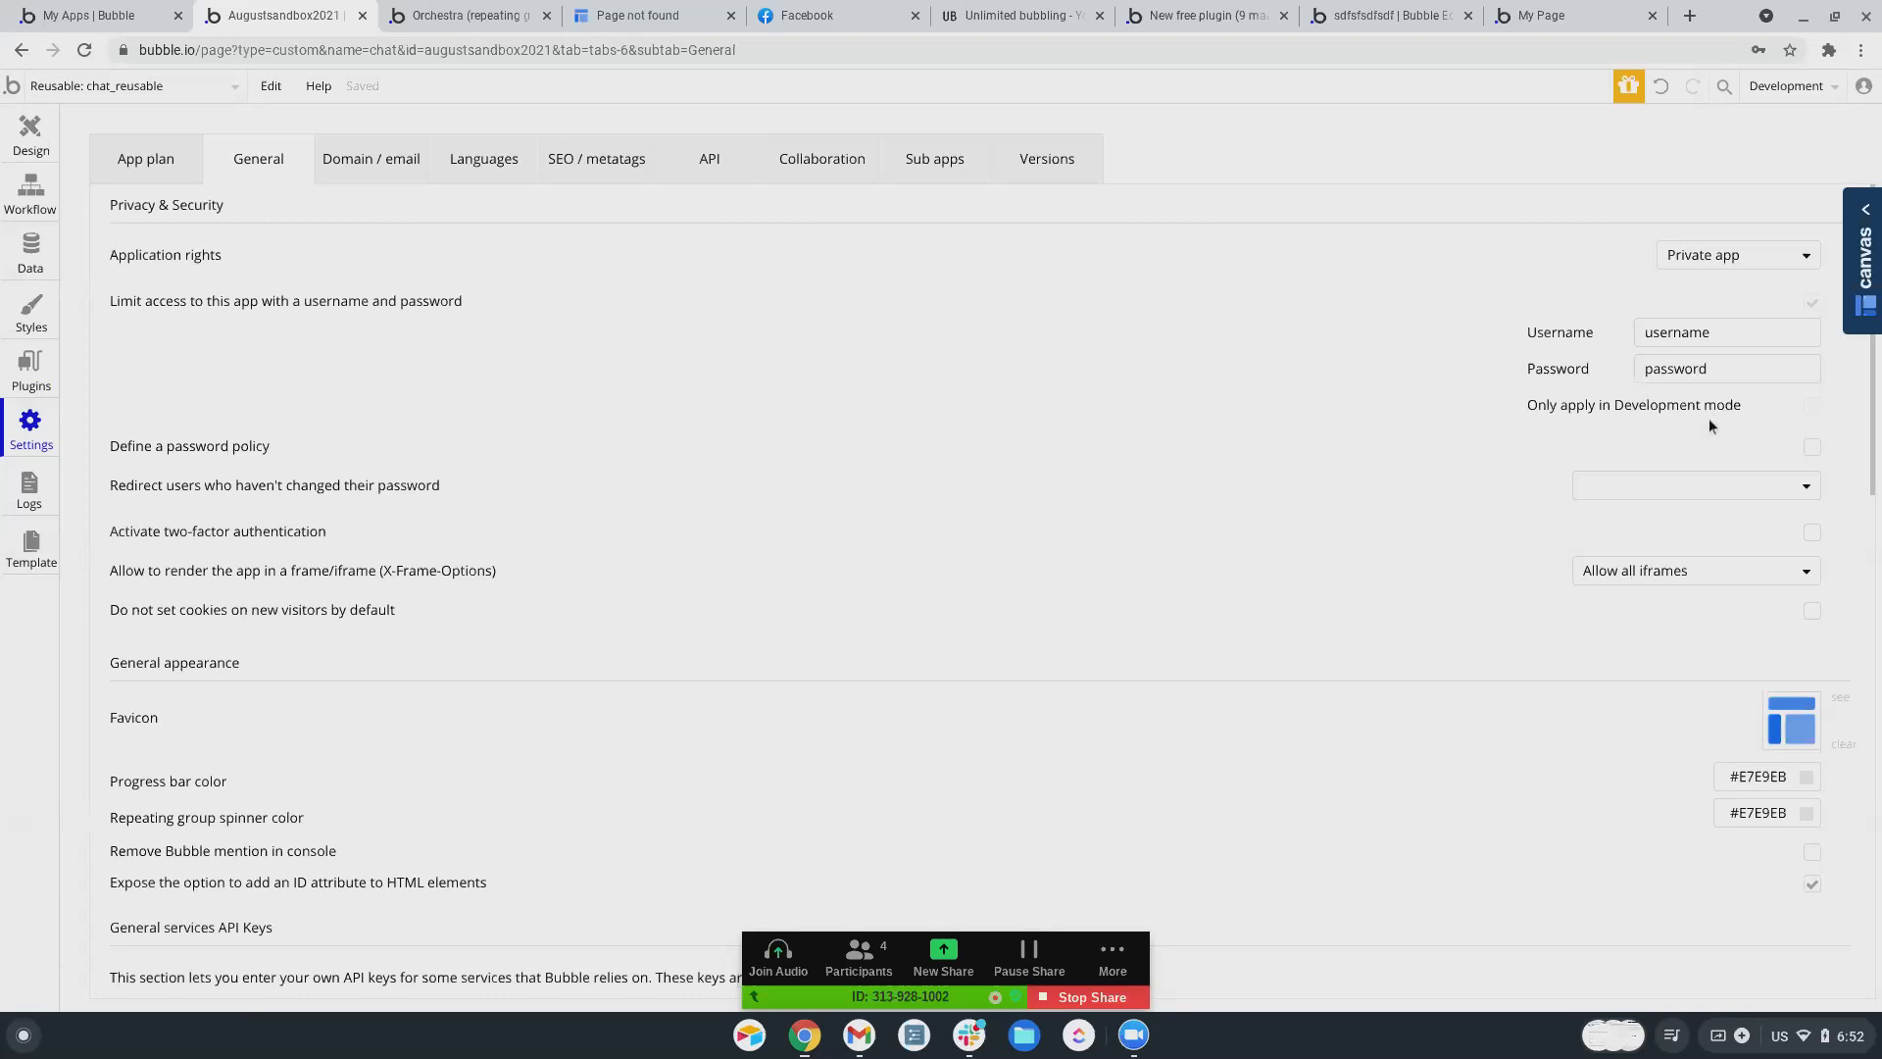
left_click(1692, 262)
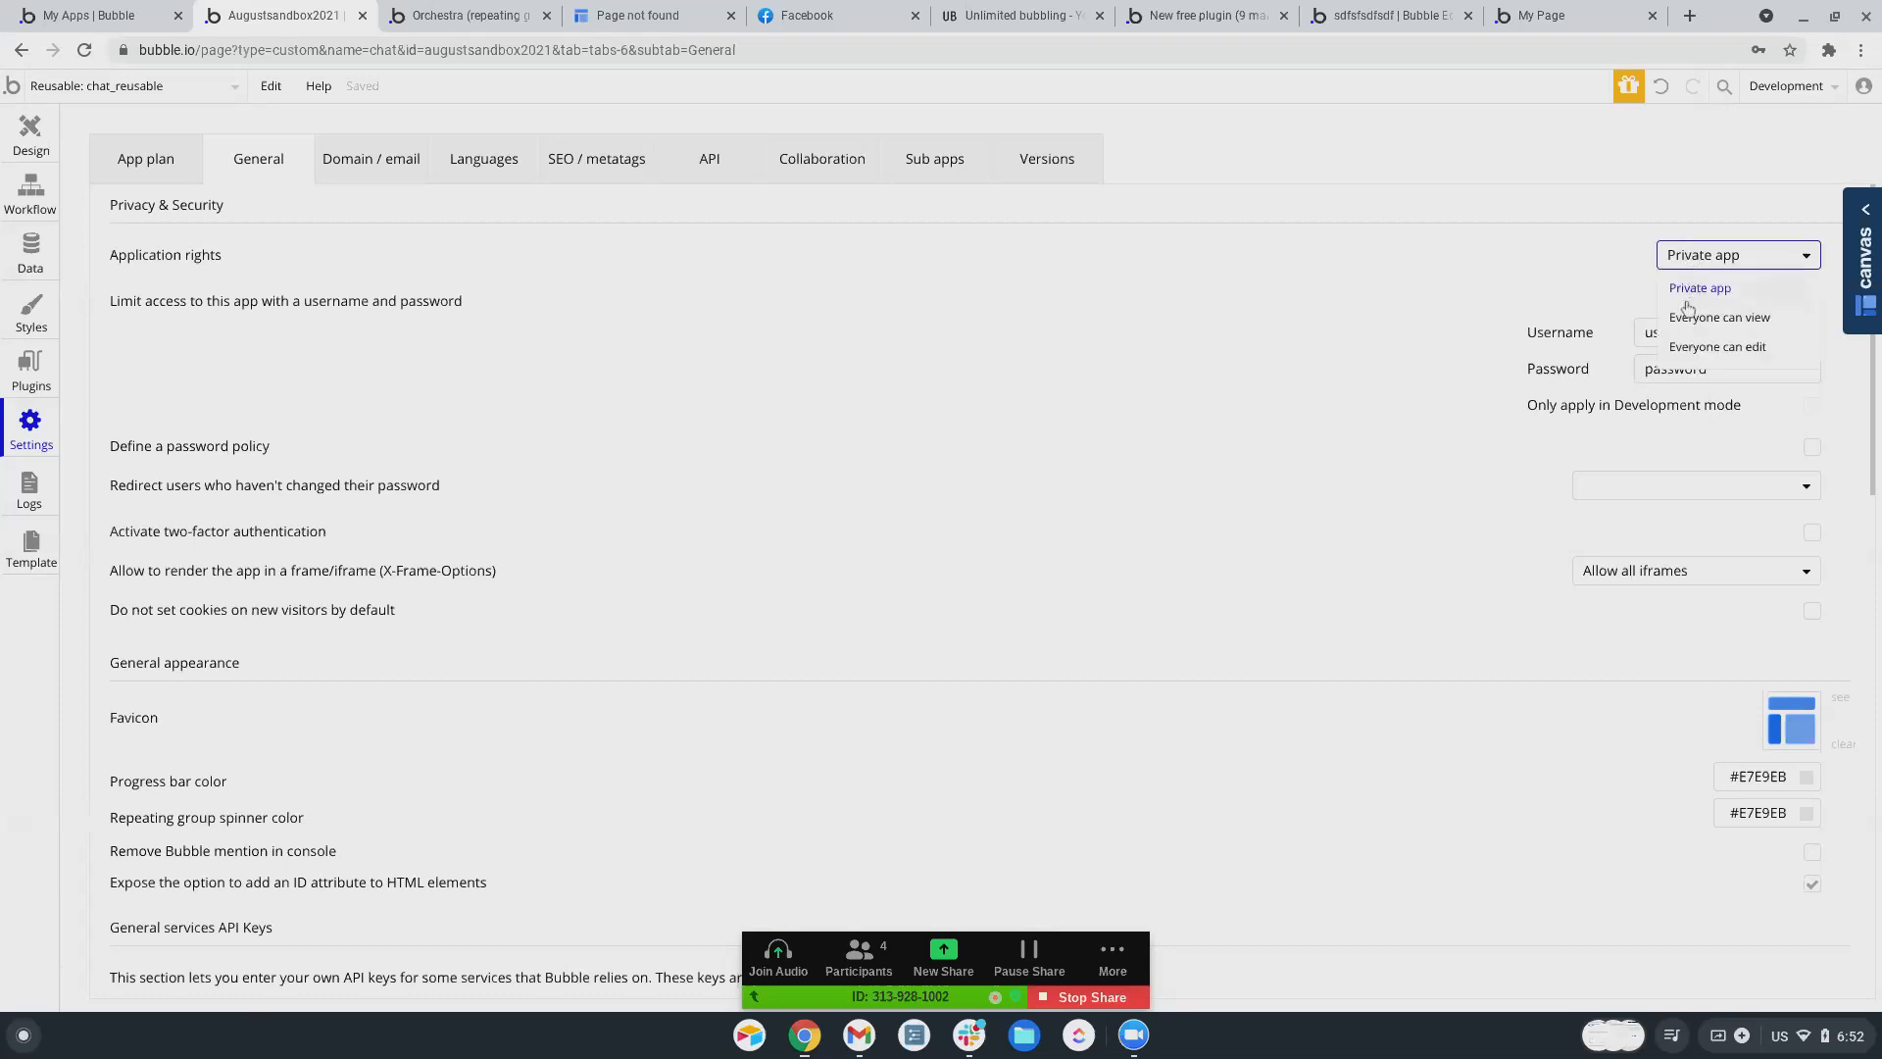
left_click(1695, 348)
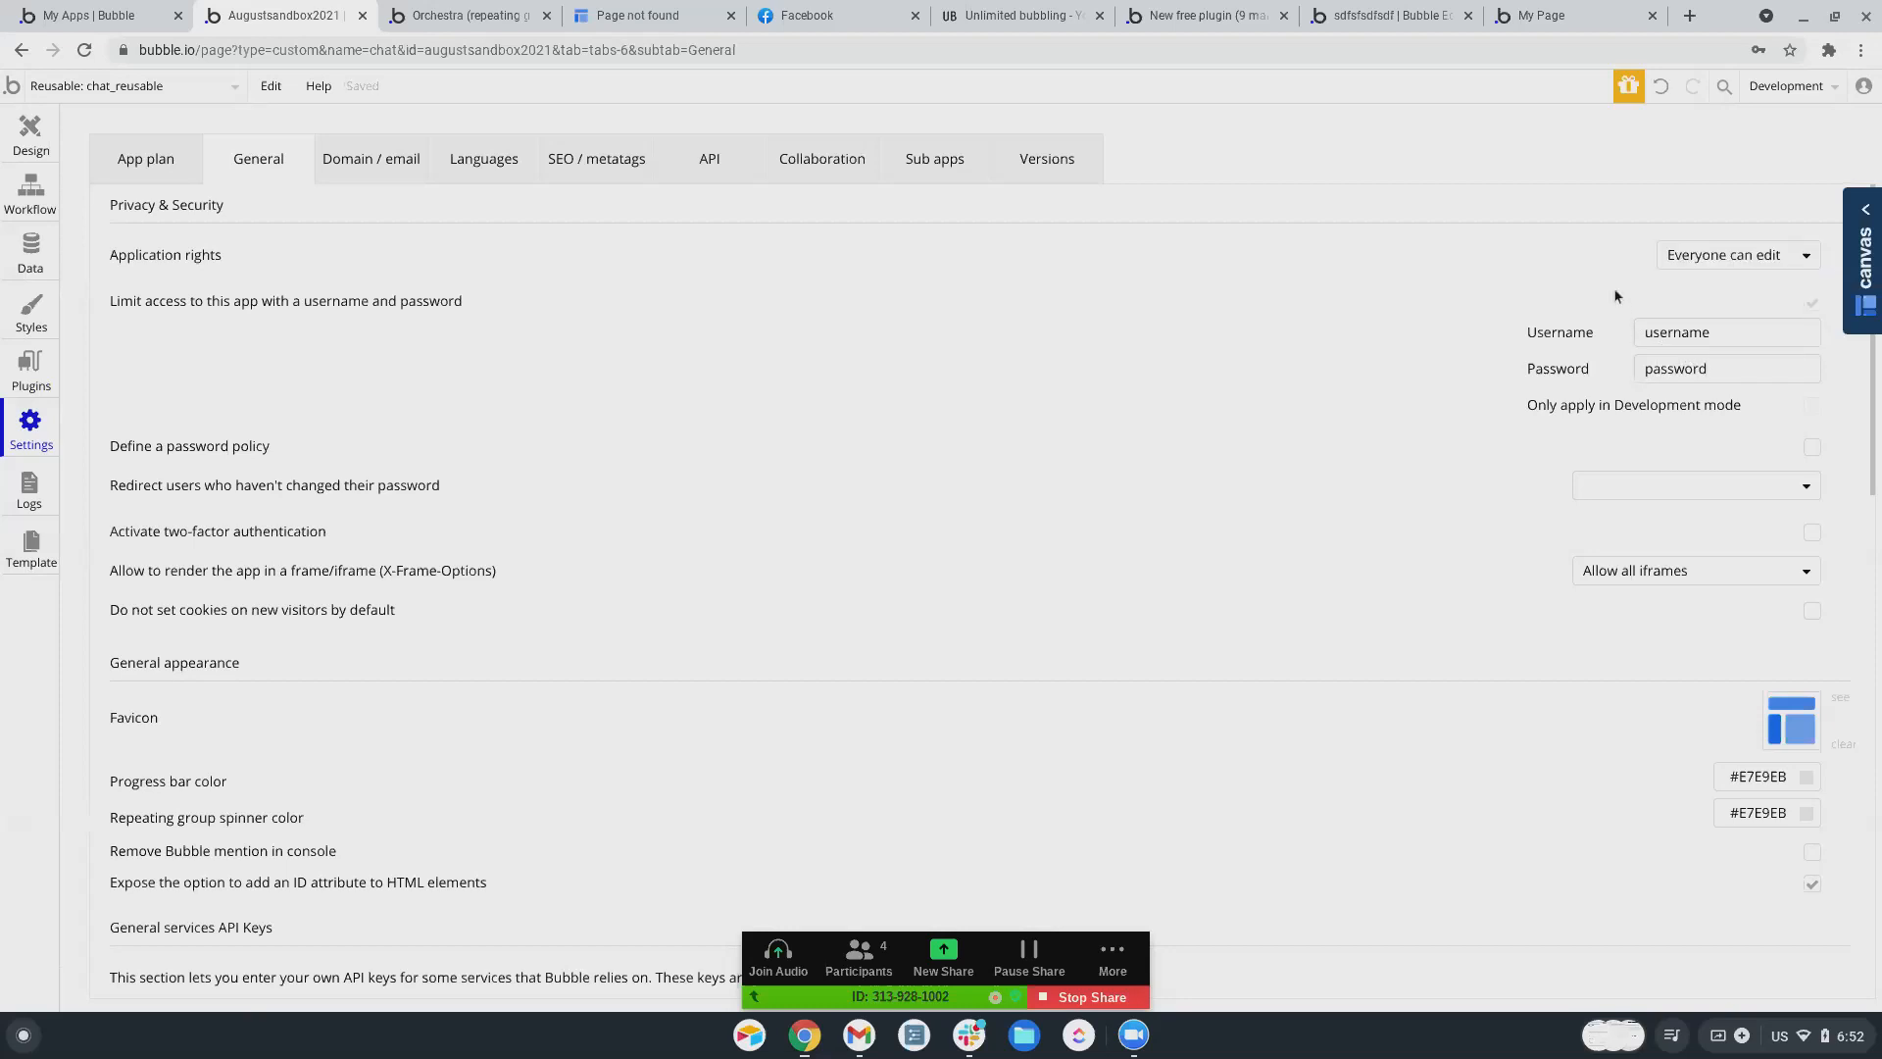
left_click(1693, 260)
left_click(1686, 288)
left_click(1693, 261)
left_click(1696, 315)
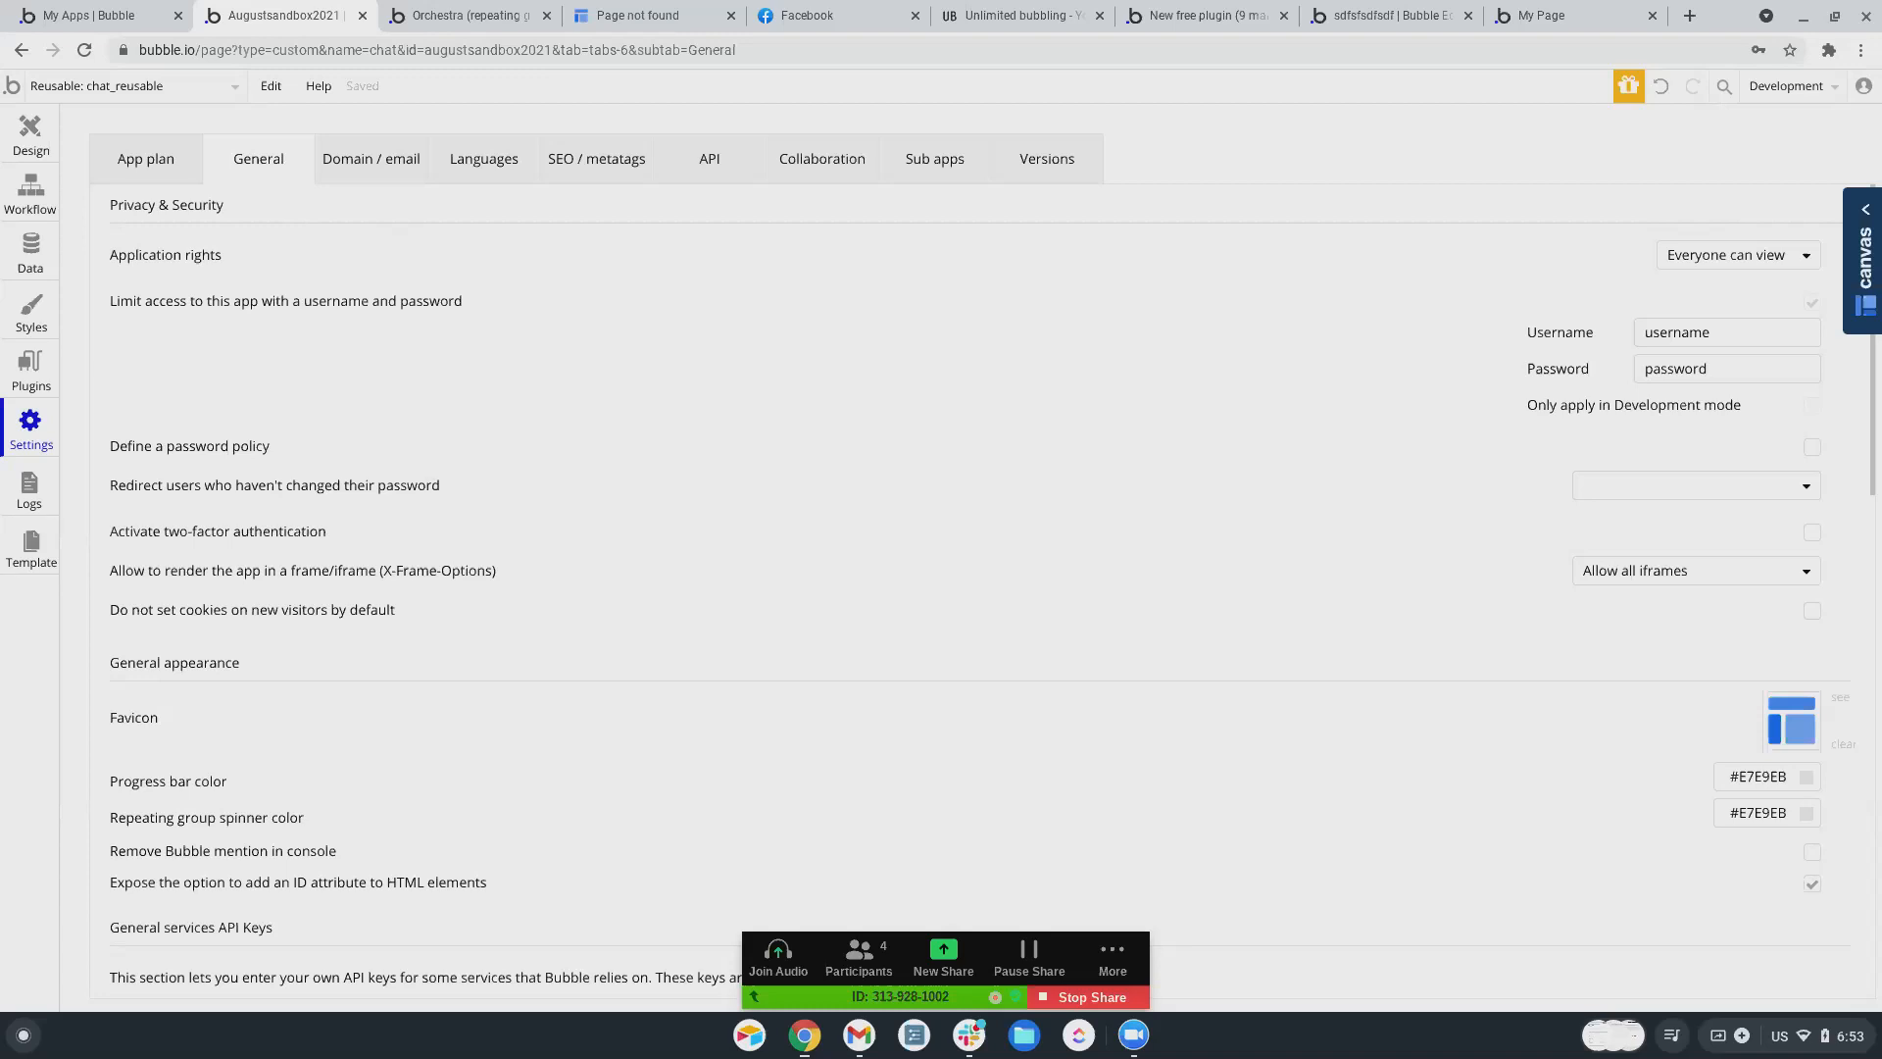
scroll(668, 427, "down", 10)
scroll(668, 428, "up", 10)
- Search the installable plugins for "repeating group" and look through the matching repeating group addons
left_click(28, 377)
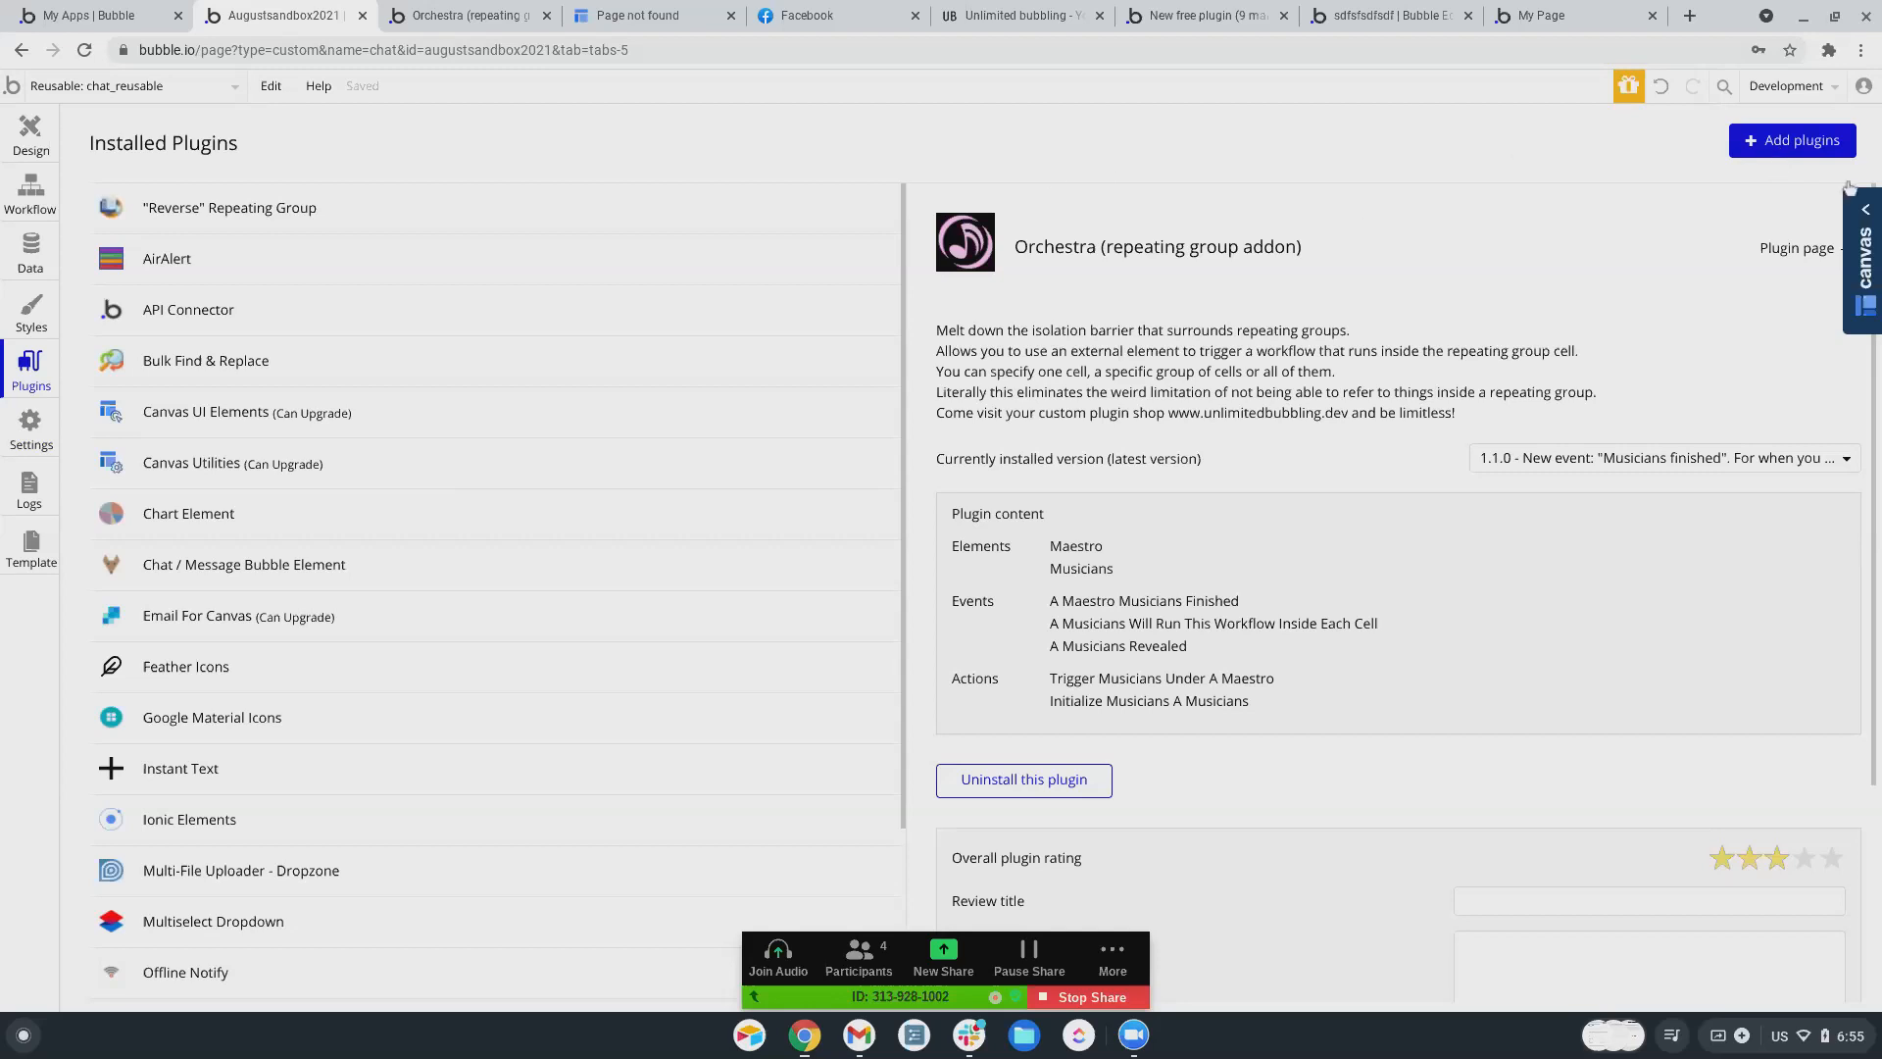
left_click(1777, 152)
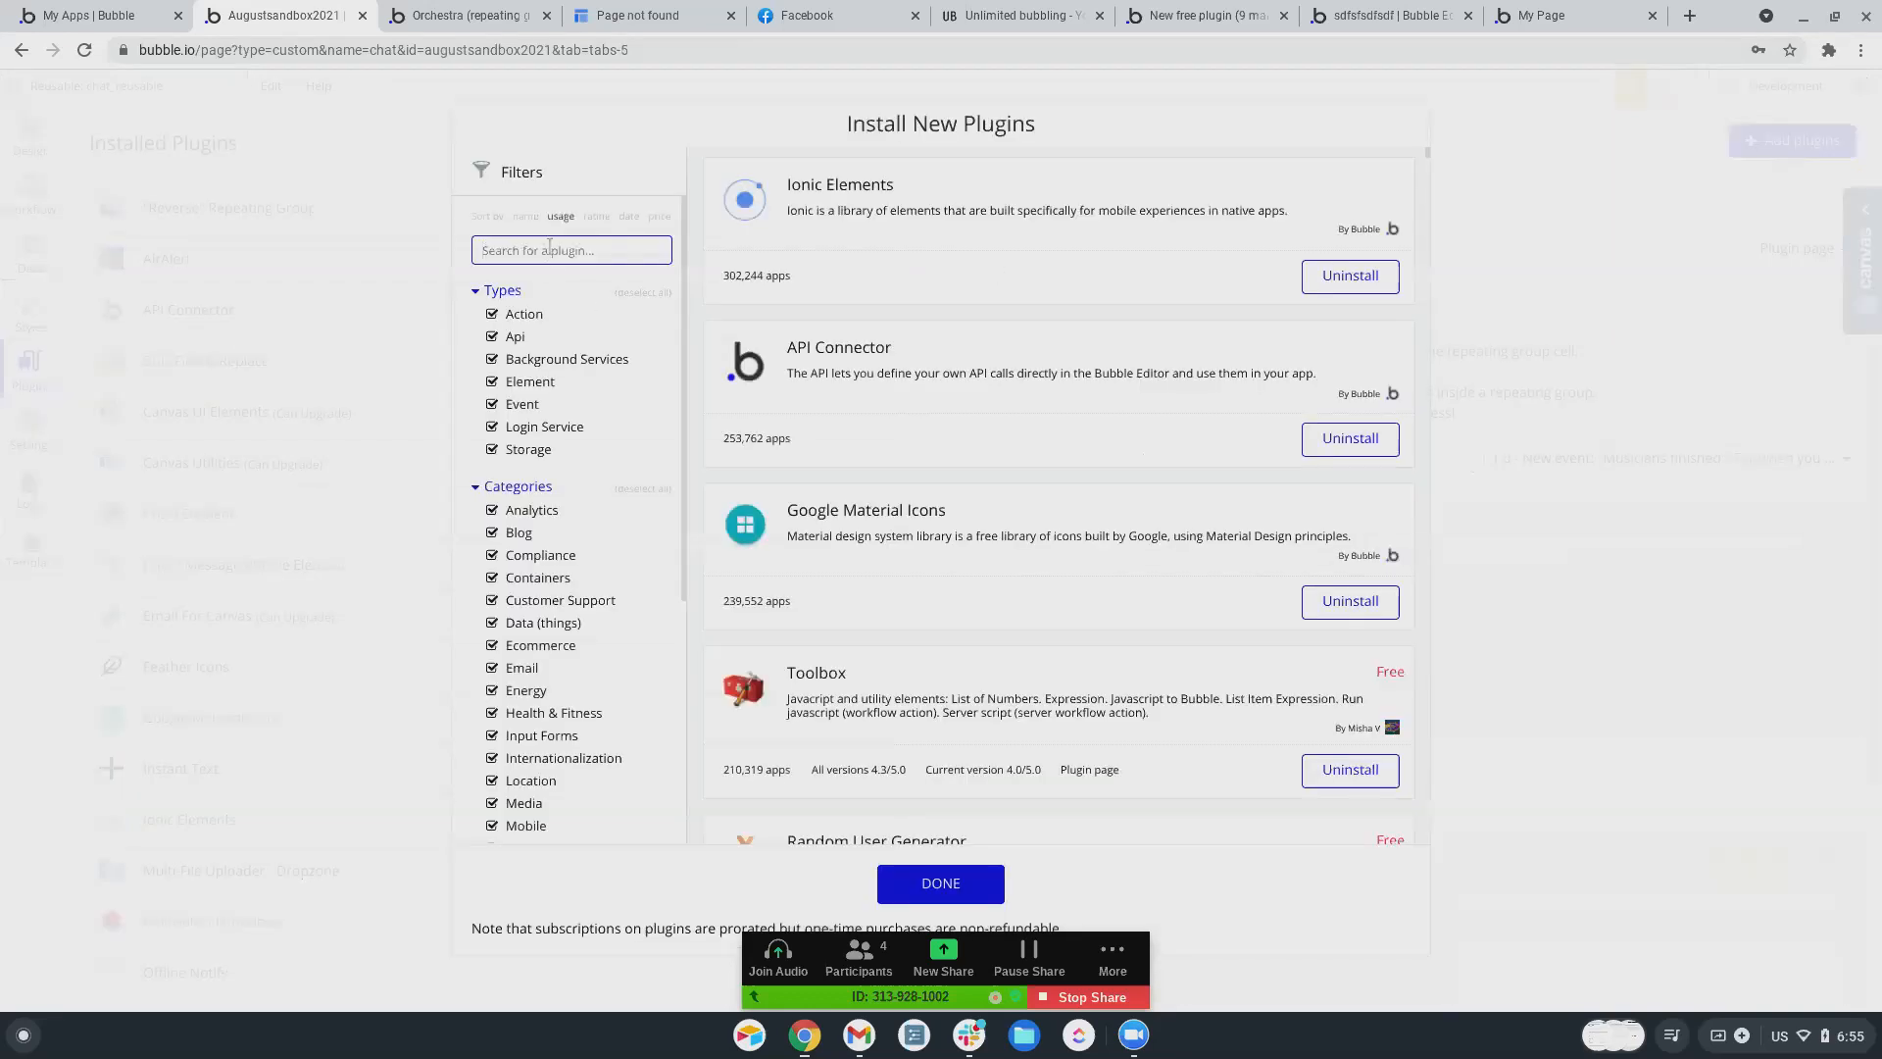
type("repeating group")
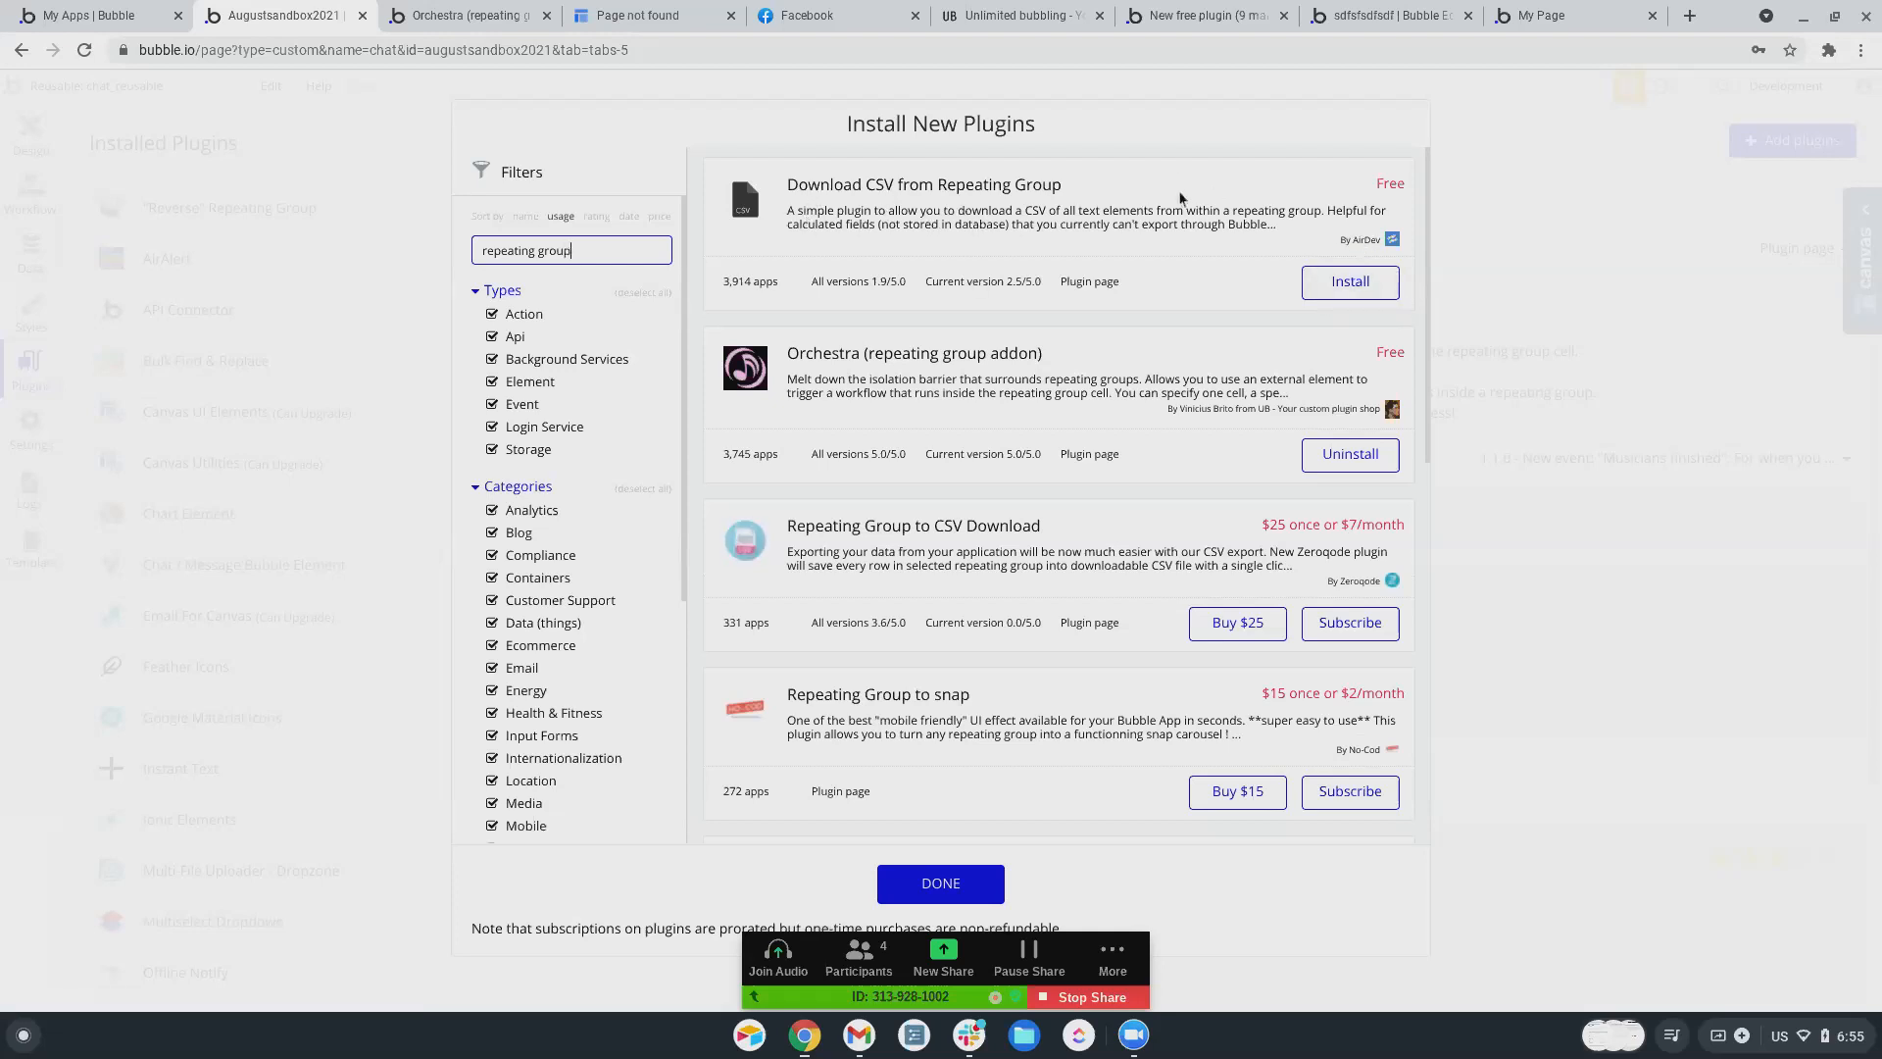
scroll(985, 249, "down", 1)
scroll(985, 249, "down", 2)
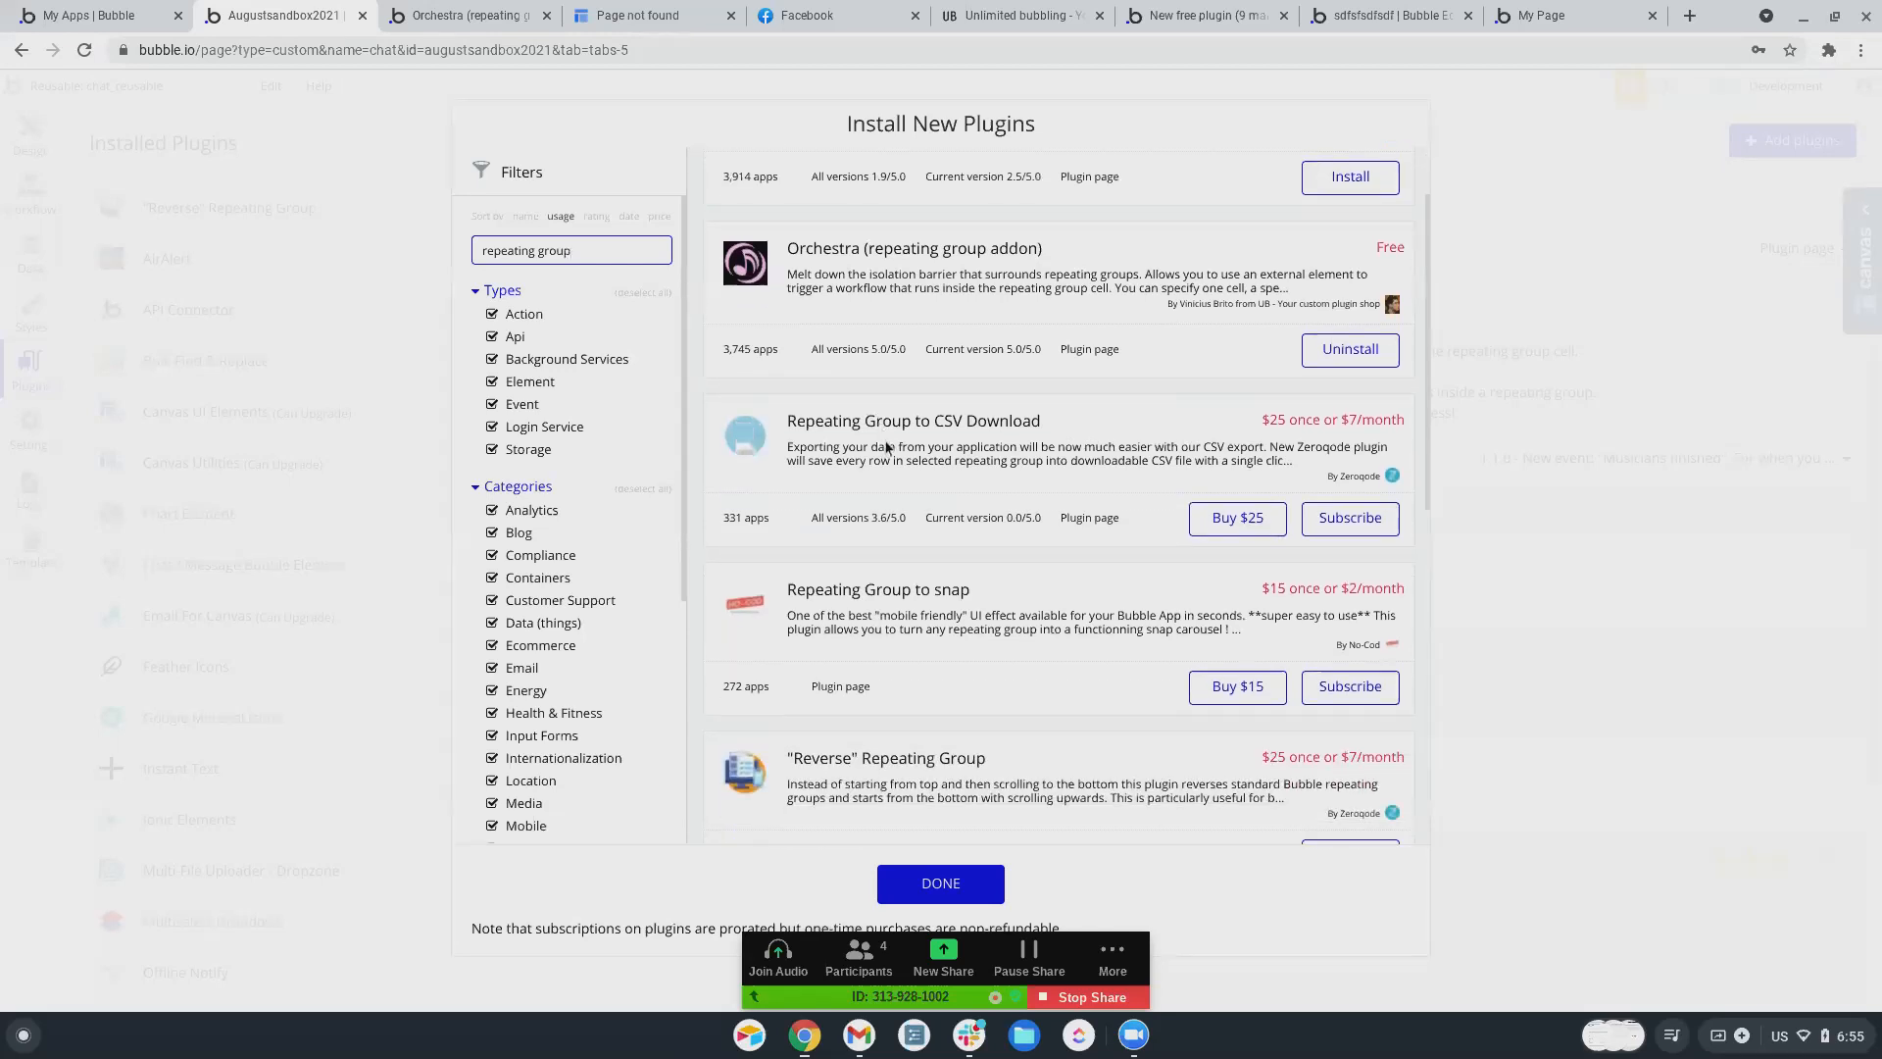
scroll(1000, 412, "down", 2)
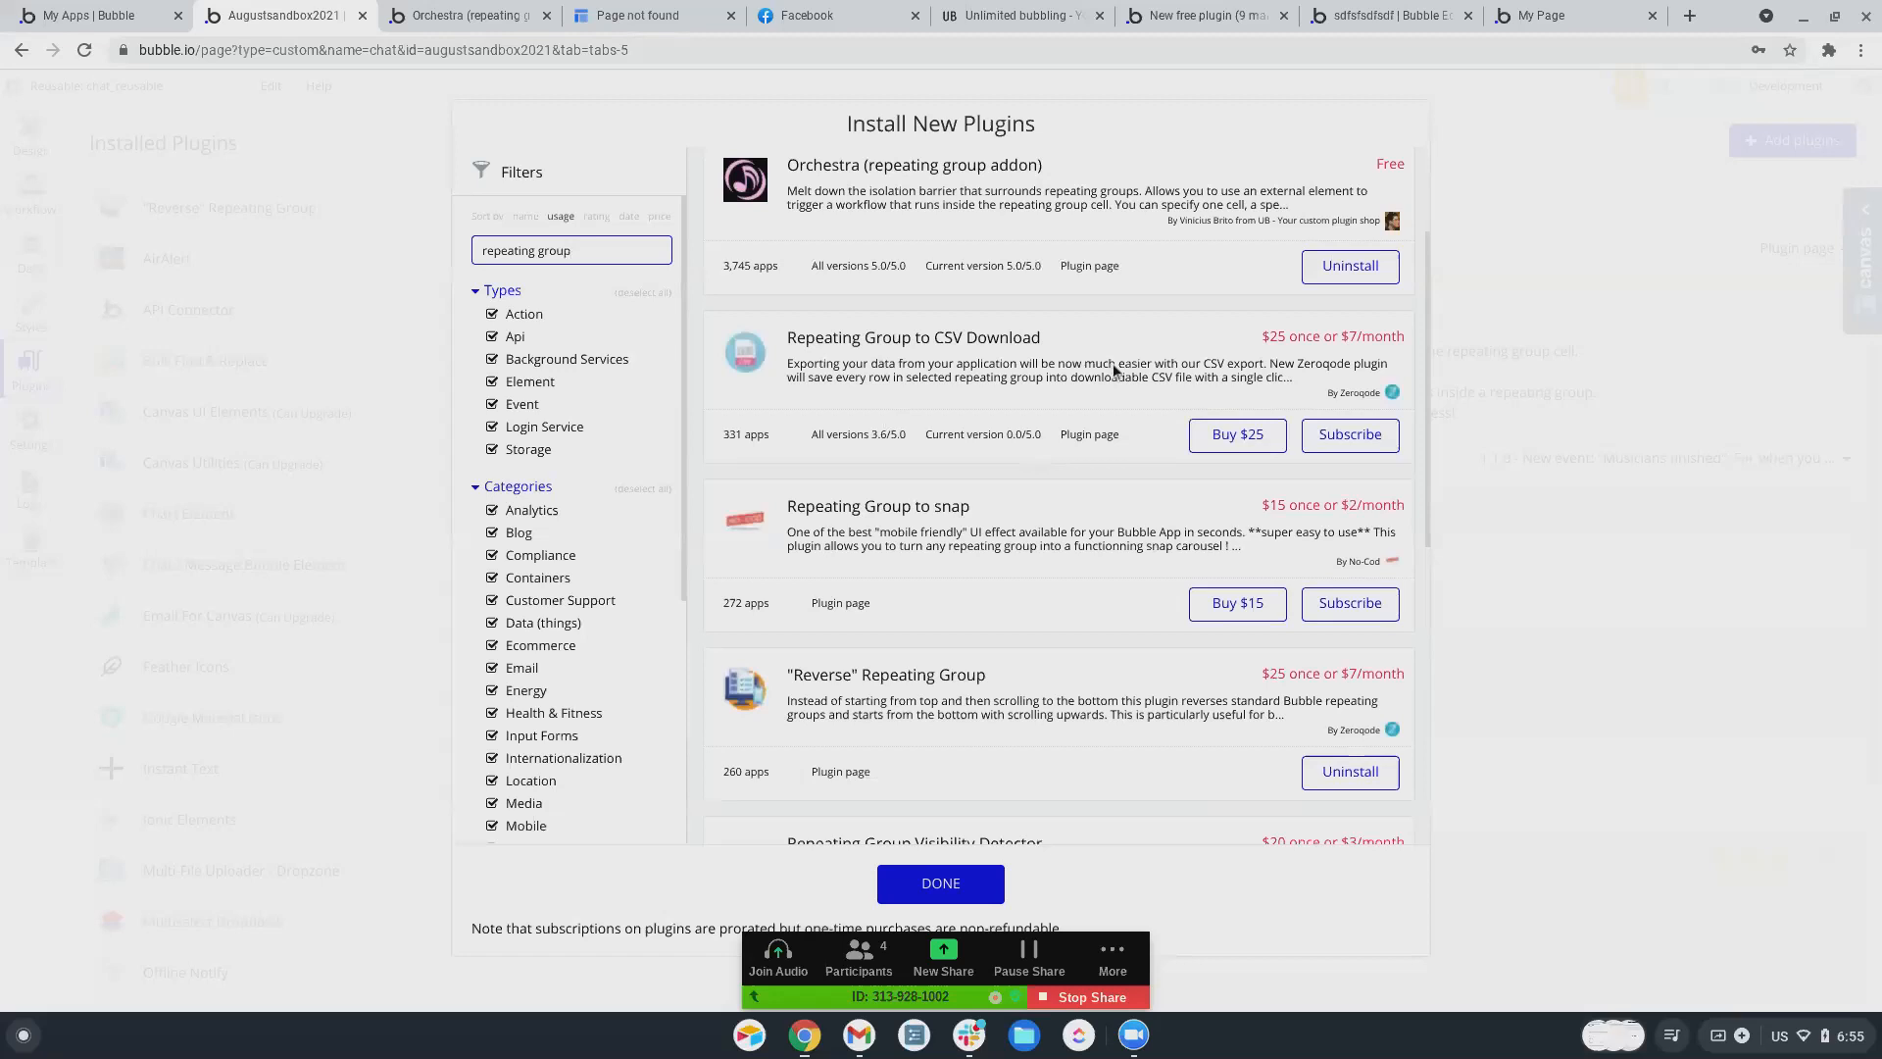